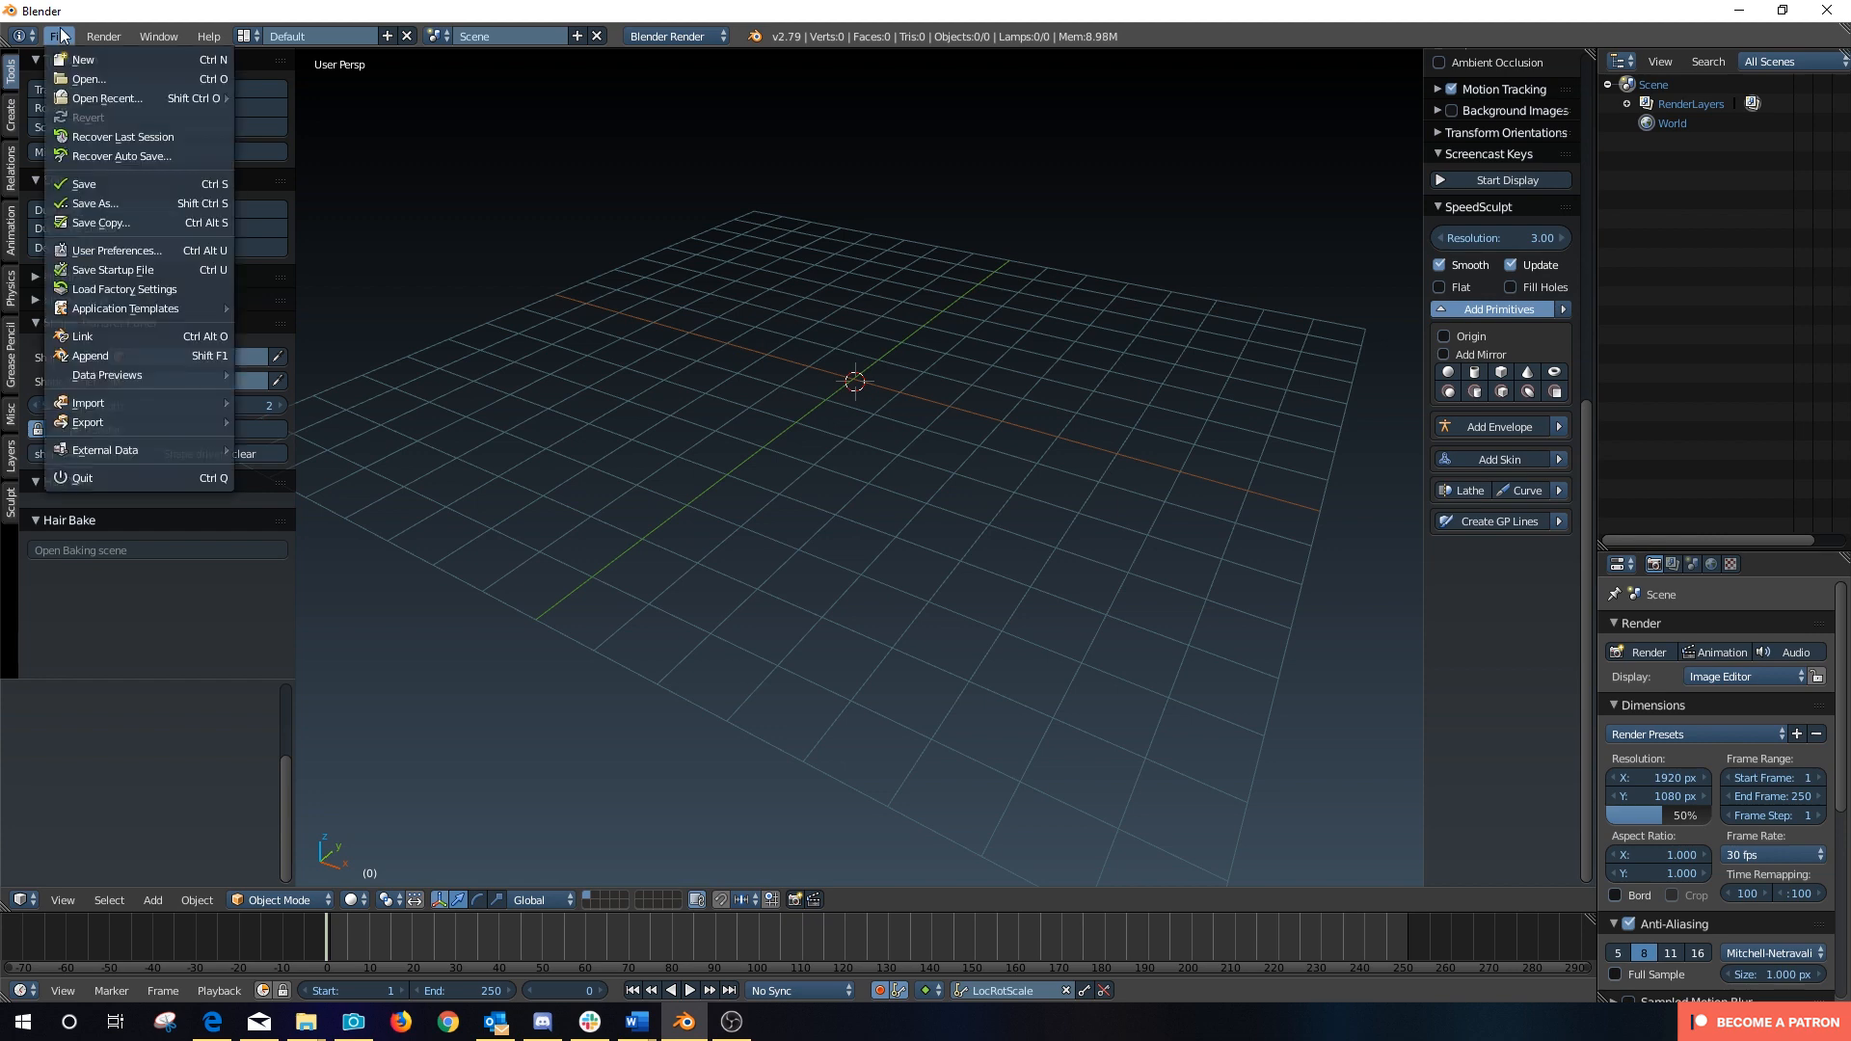
# Step: Open the recent file UMA Blender Female Unified.blend
pyautogui.moveTo(147, 101)
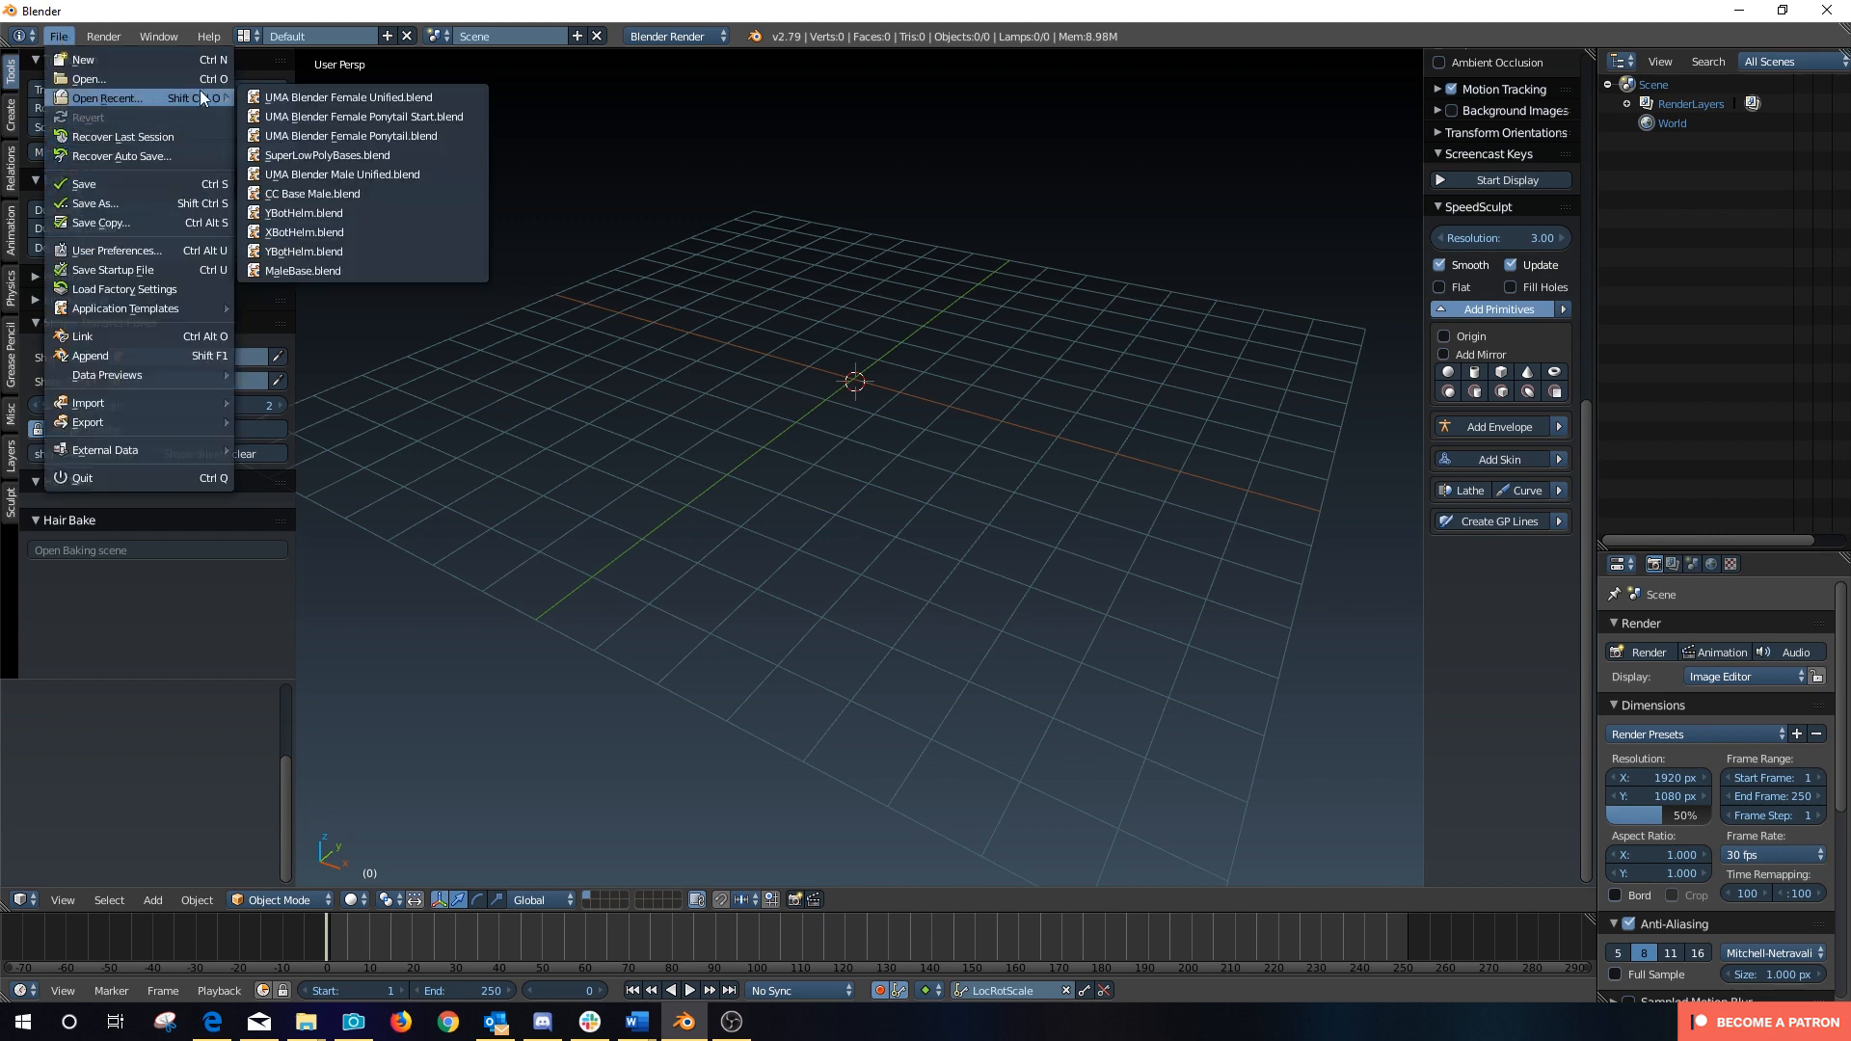
pyautogui.click(316, 100)
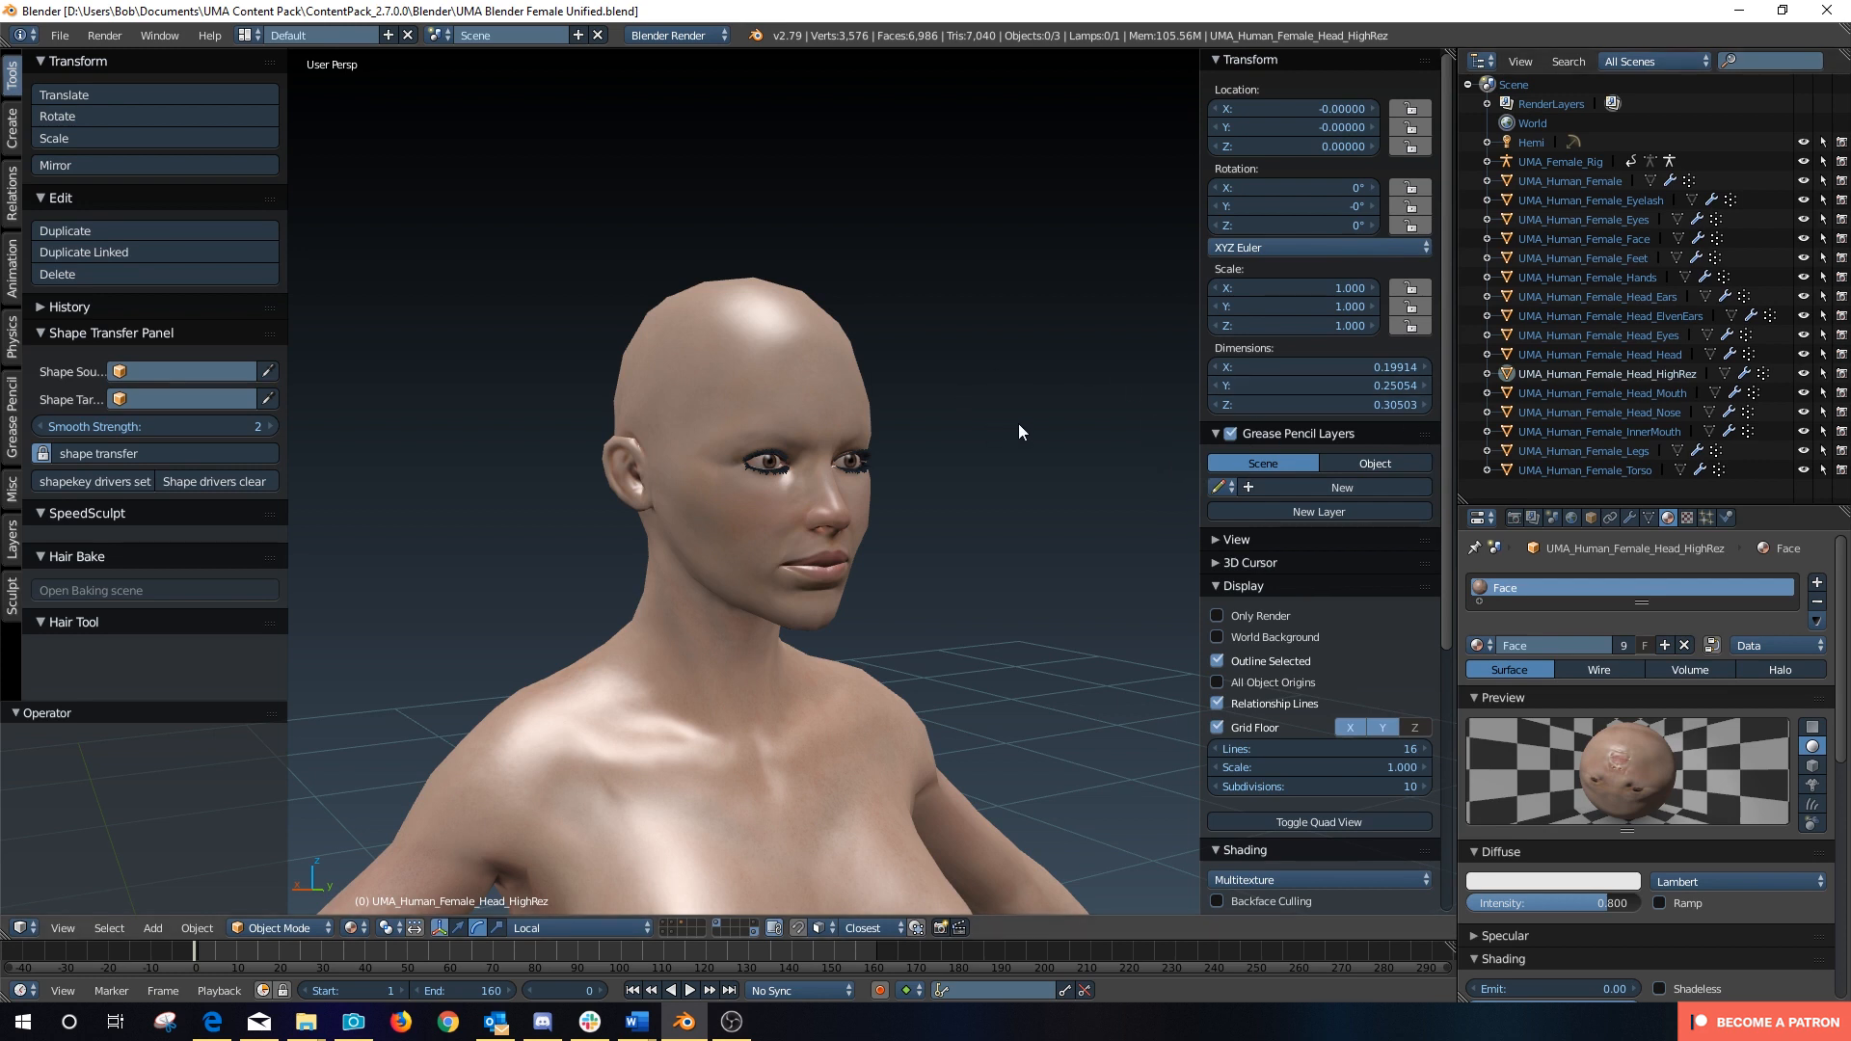
pyautogui.scroll(1, 889, 407)
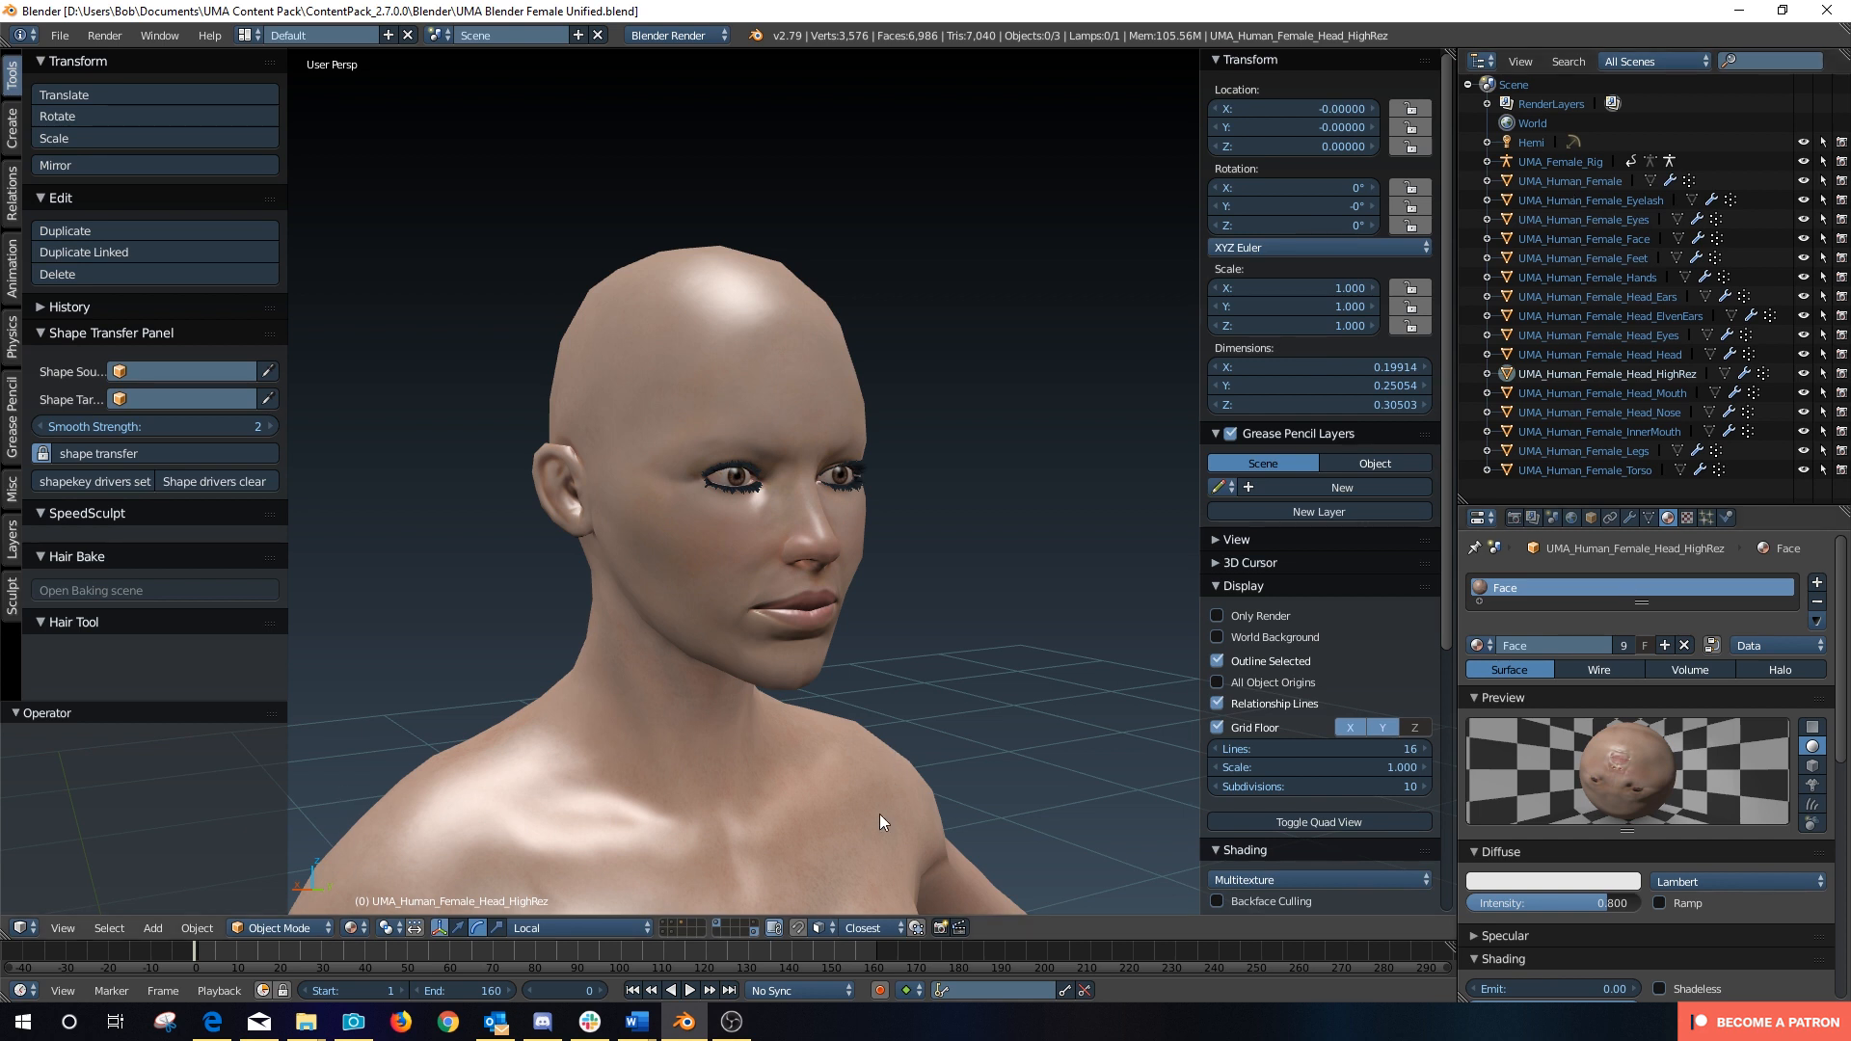
# Step: Show the layers holding the separate body parts, the high-resolution head and the lamp together, leaving the unified body's layer hidden
pyautogui.click(664, 923)
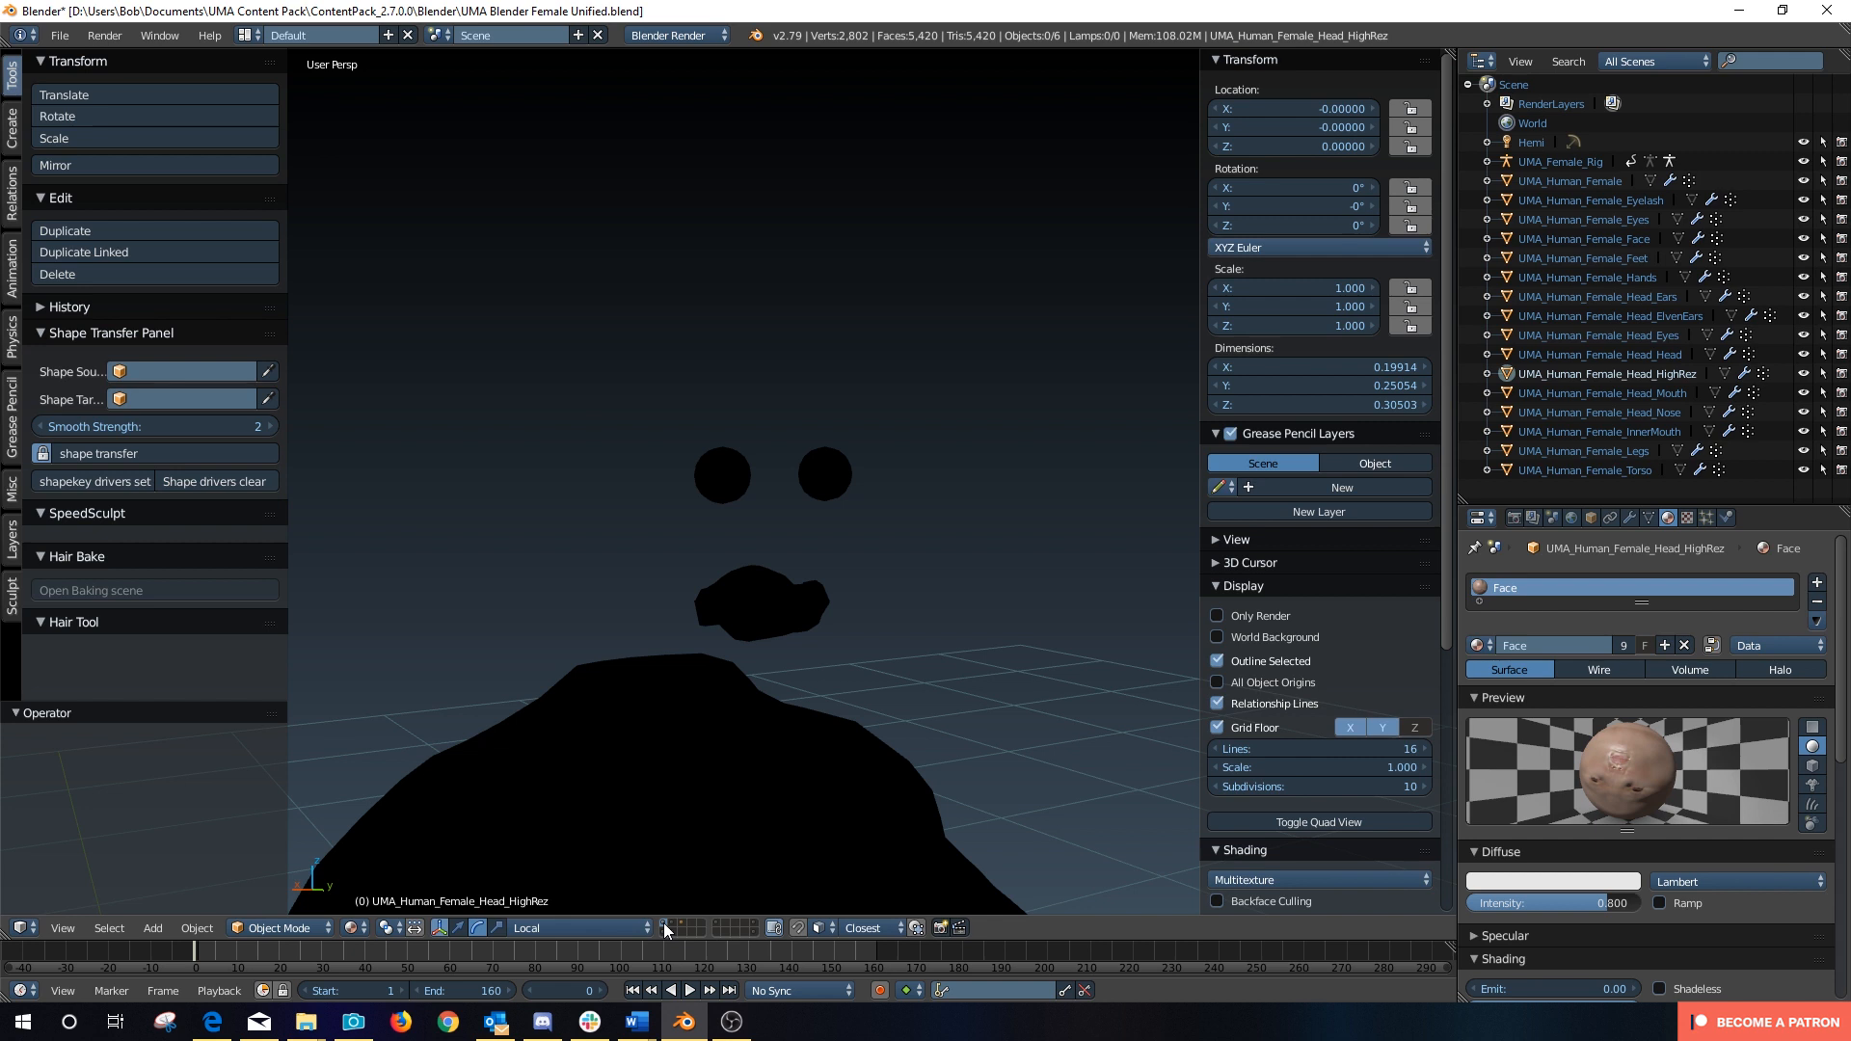
pyautogui.click(665, 930)
pyautogui.click(671, 925)
pyautogui.keyDown('shift'); pyautogui.click(665, 934); pyautogui.keyUp('shift')
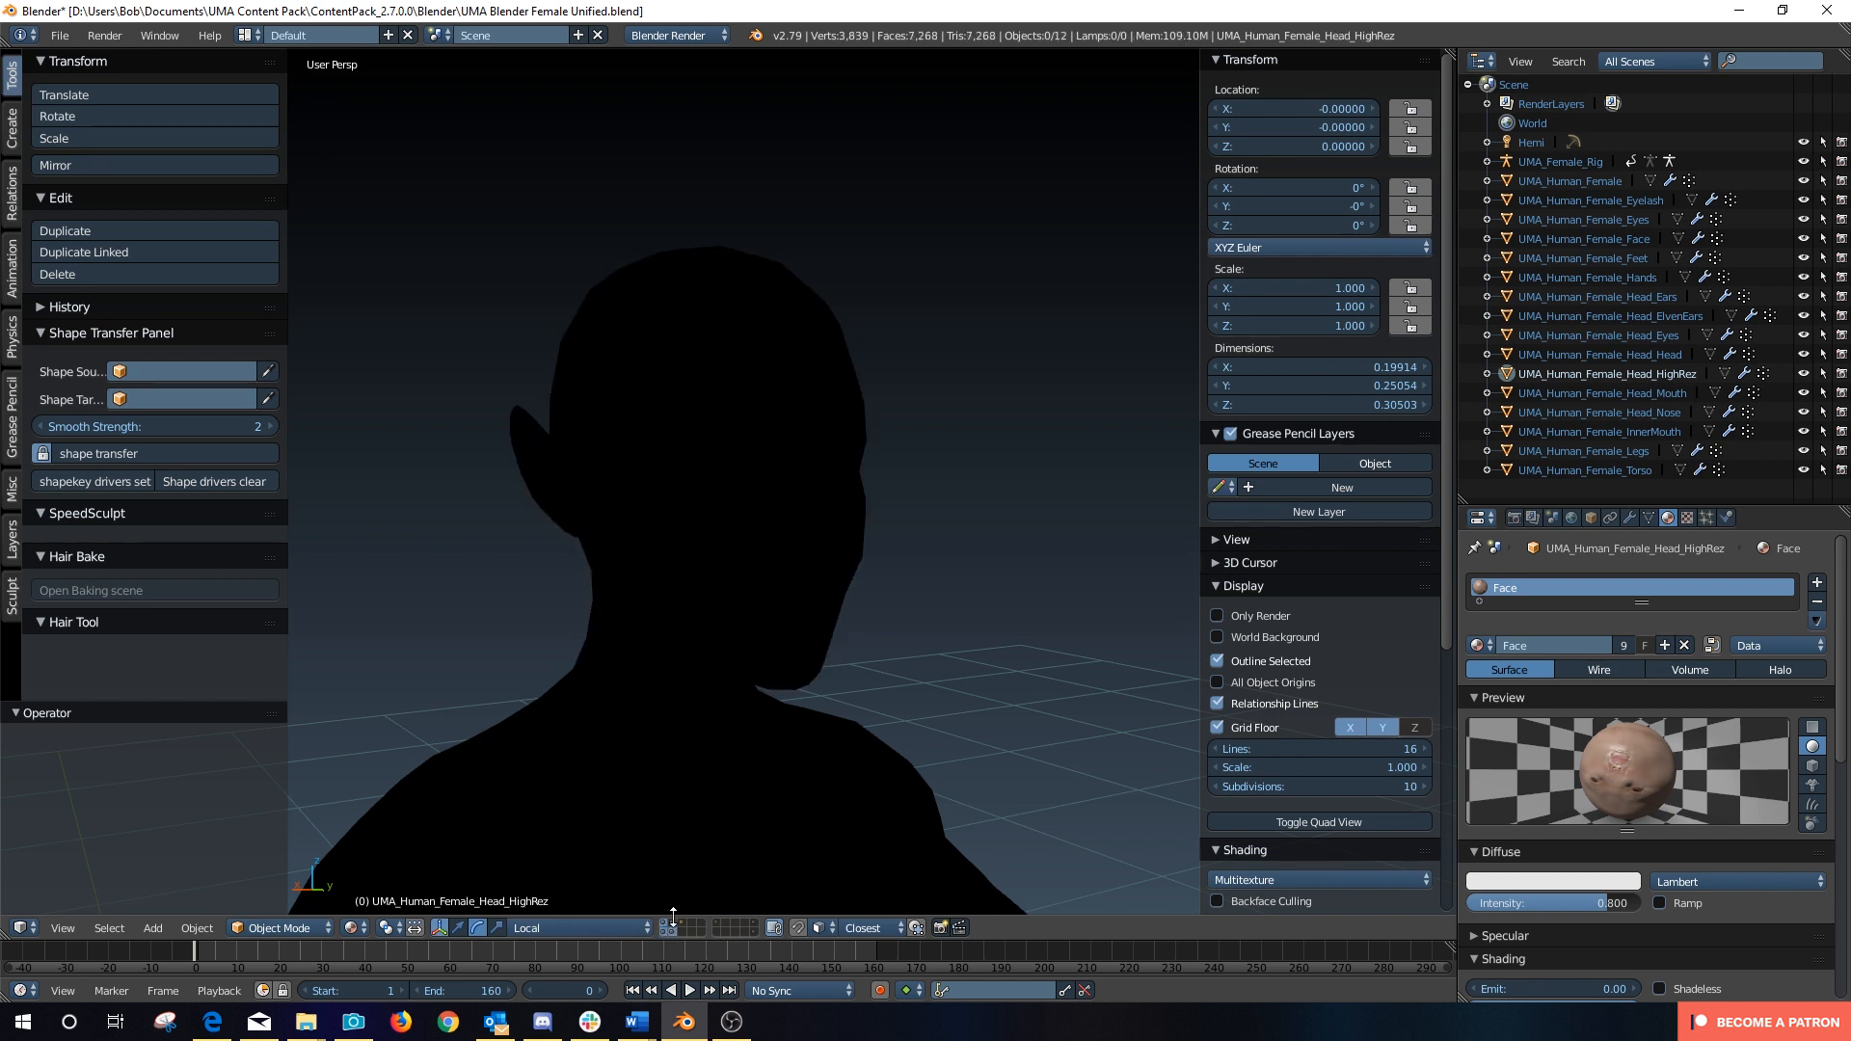
pyautogui.keyDown('shift'); pyautogui.click(681, 922); pyautogui.keyUp('shift')
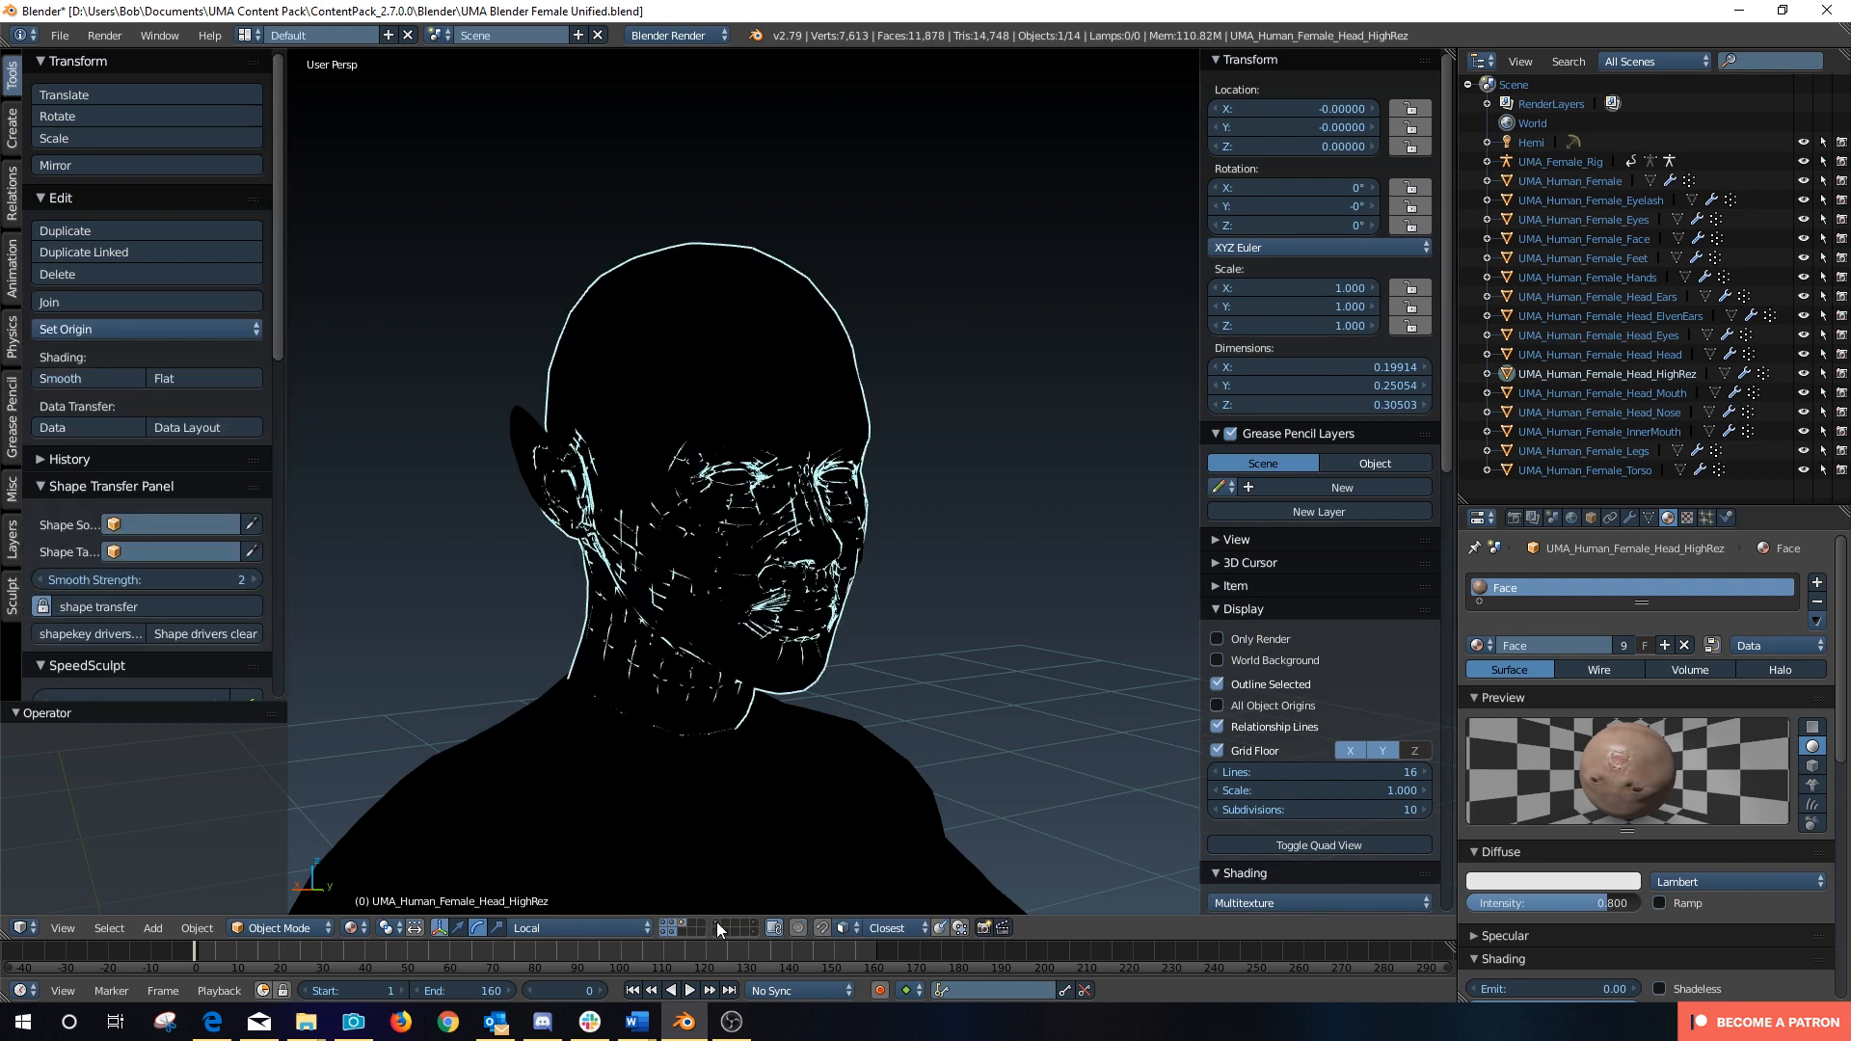
pyautogui.keyDown('shift'); pyautogui.click(715, 922); pyautogui.keyUp('shift')
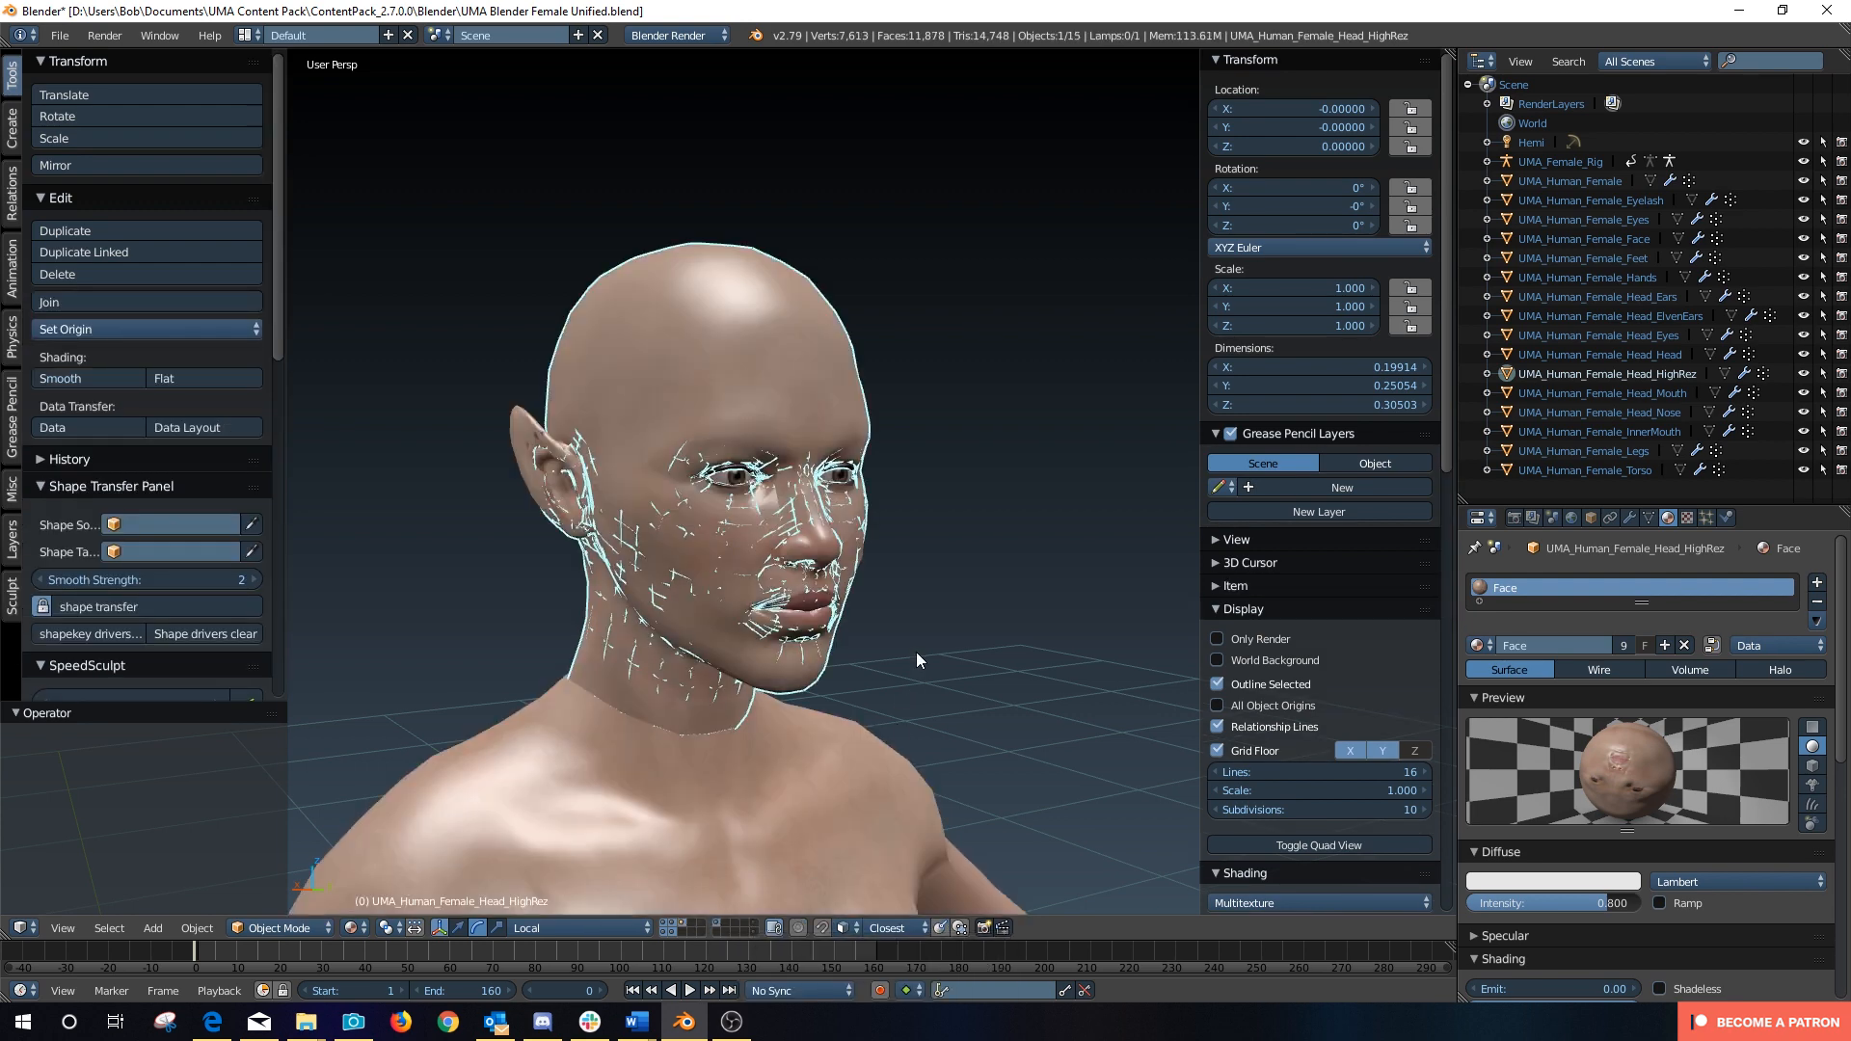
# Step: Select everything on the visible layers and delete the separate body parts and the lamp
pyautogui.press('a')
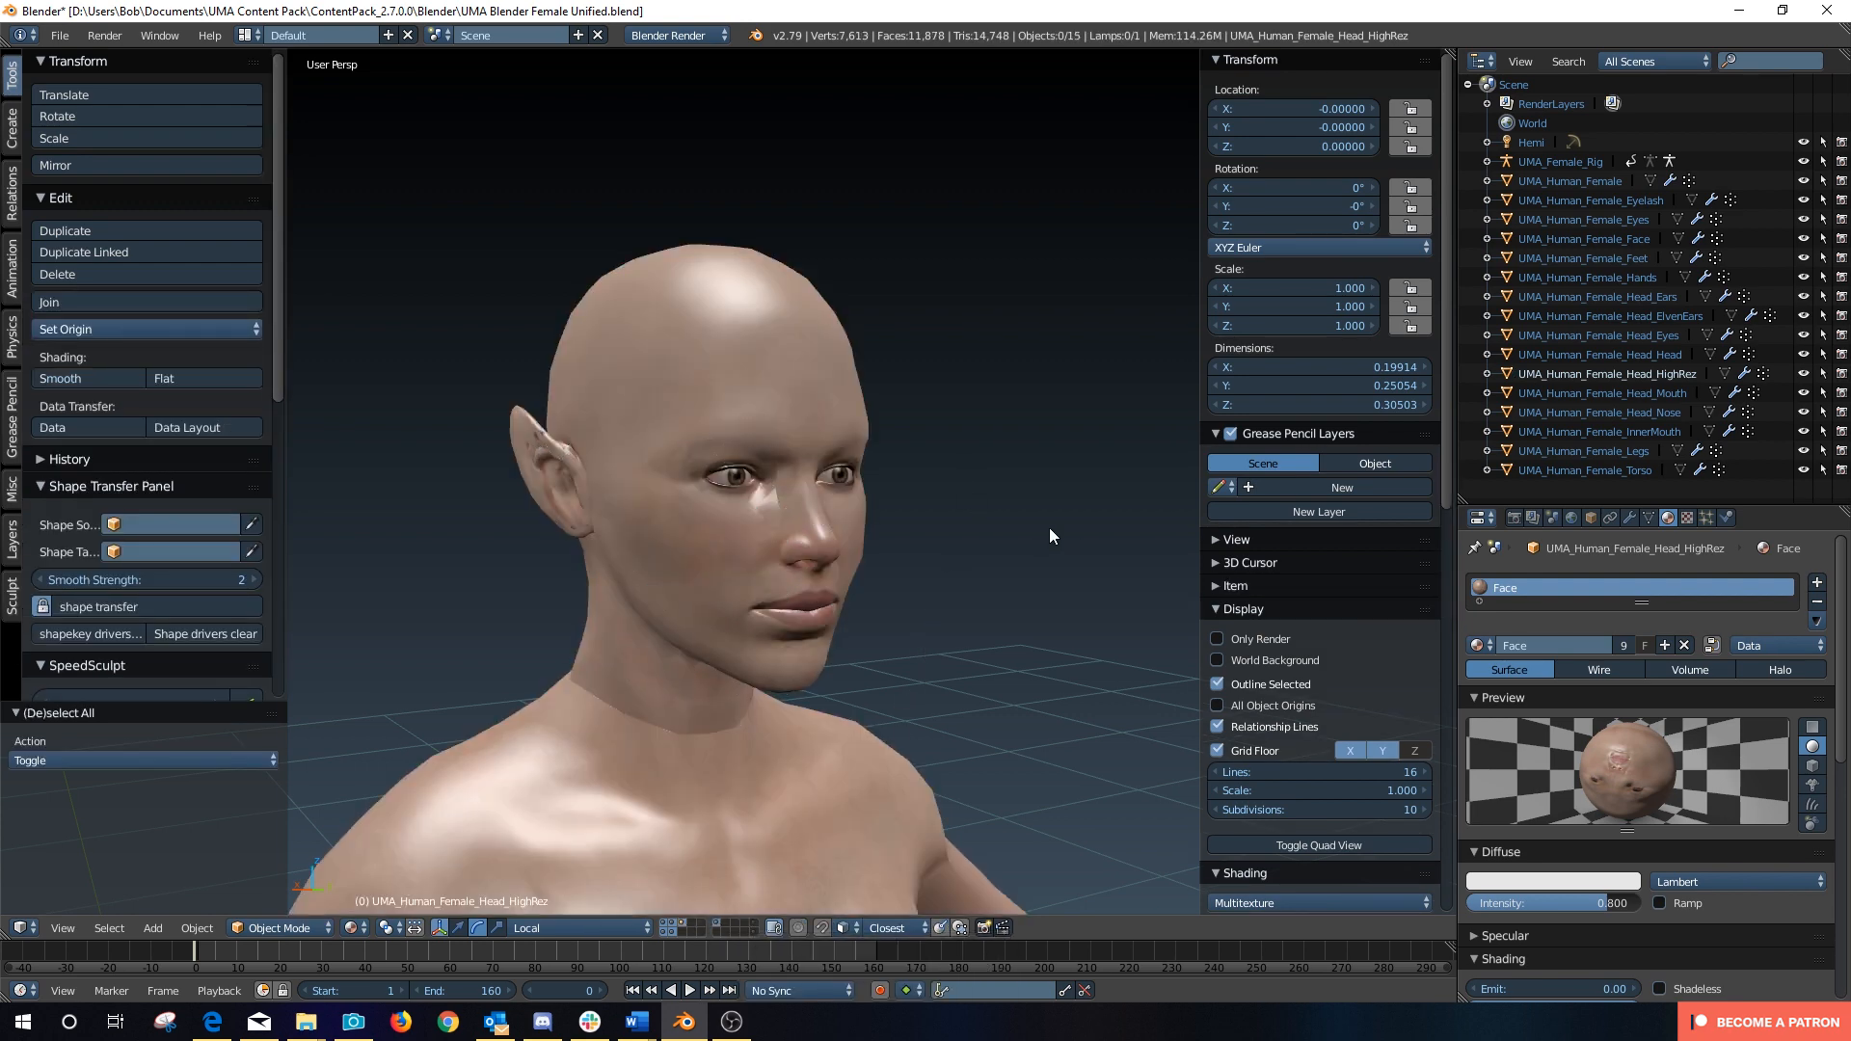
pyautogui.press('a')
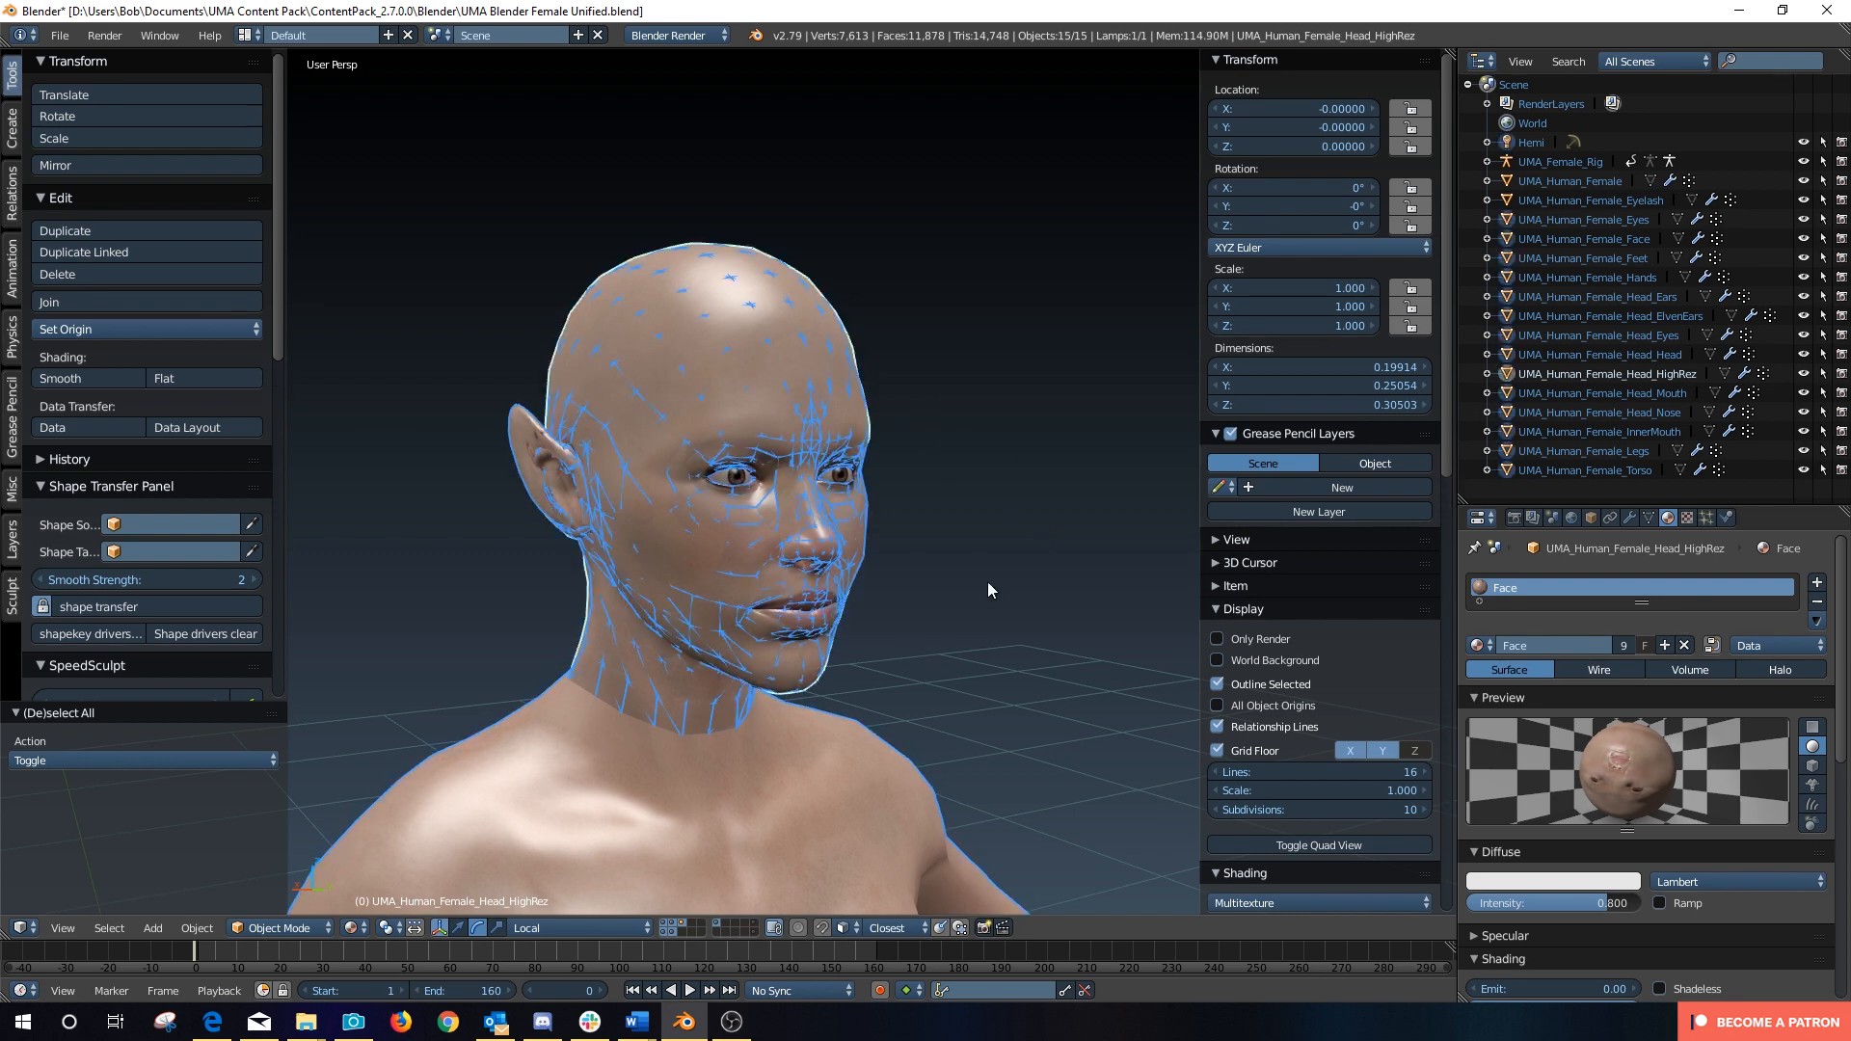
pyautogui.press('x')
pyautogui.click(687, 748)
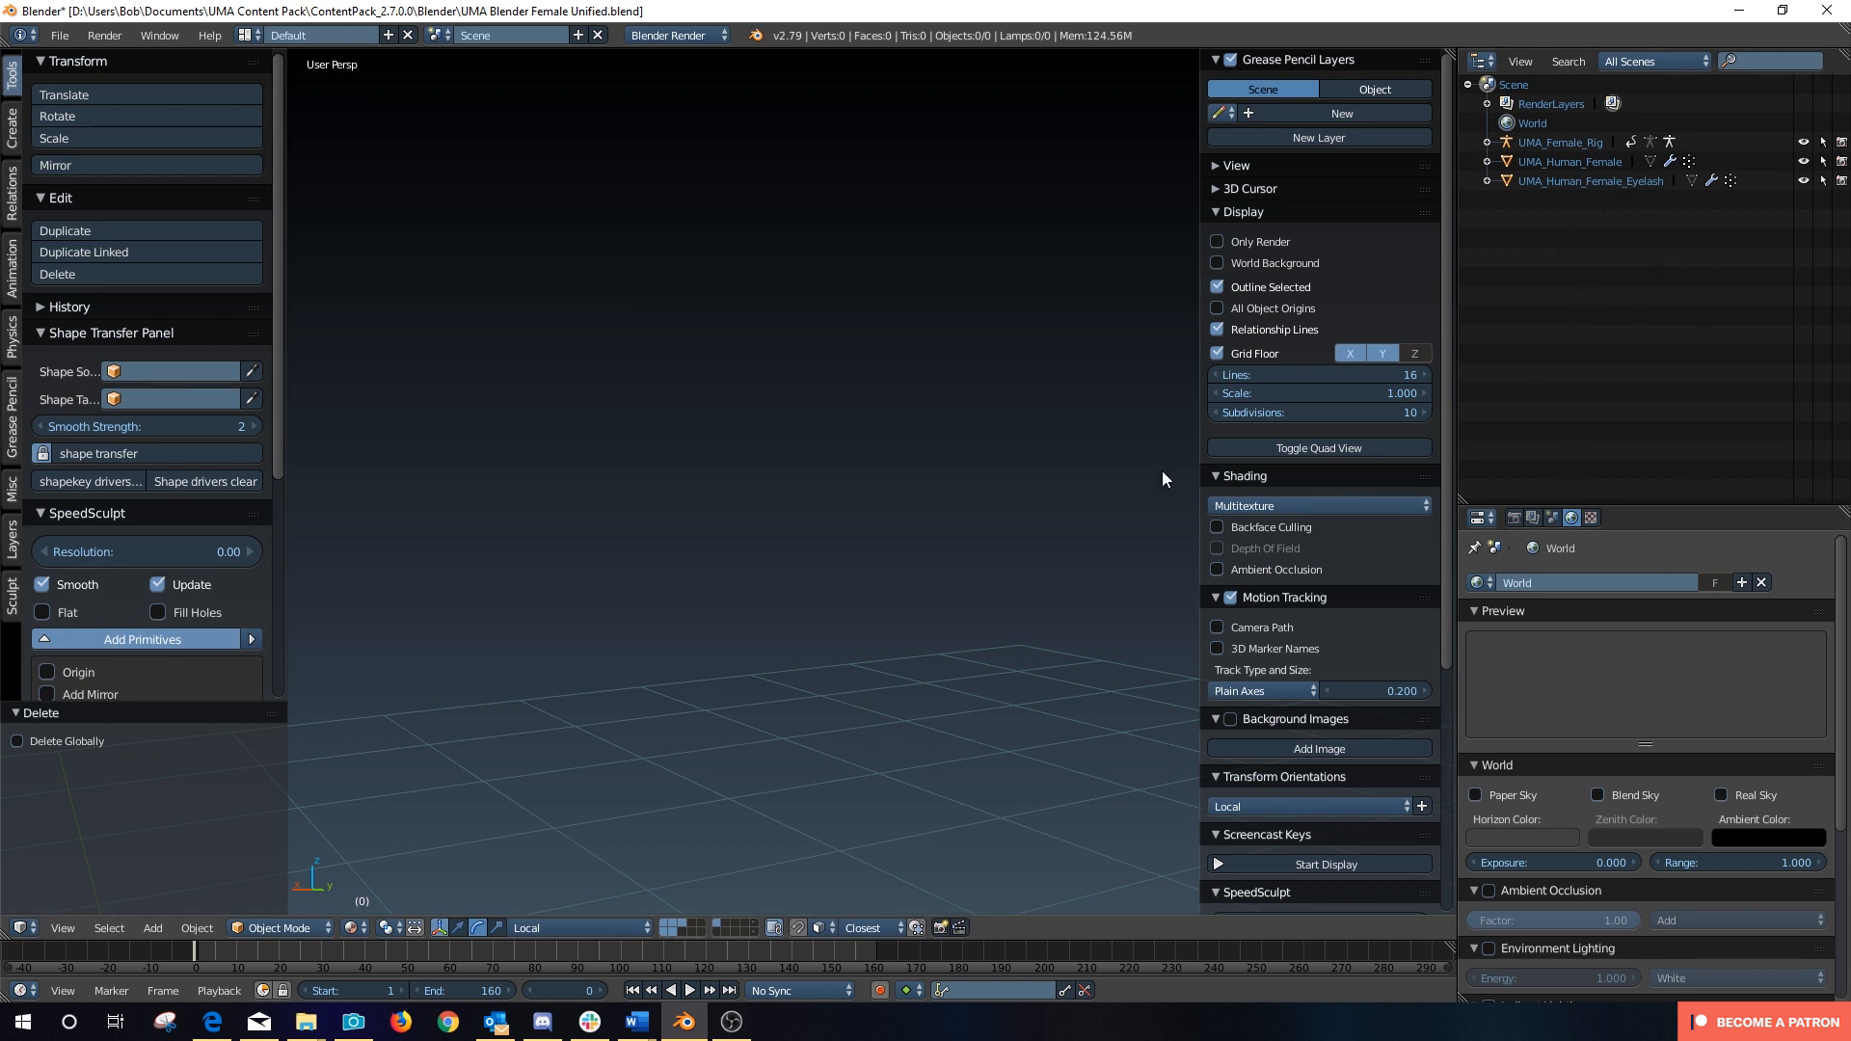
# Step: Display the unified body's layer and add a Hemi lamp to light it
pyautogui.click(755, 933)
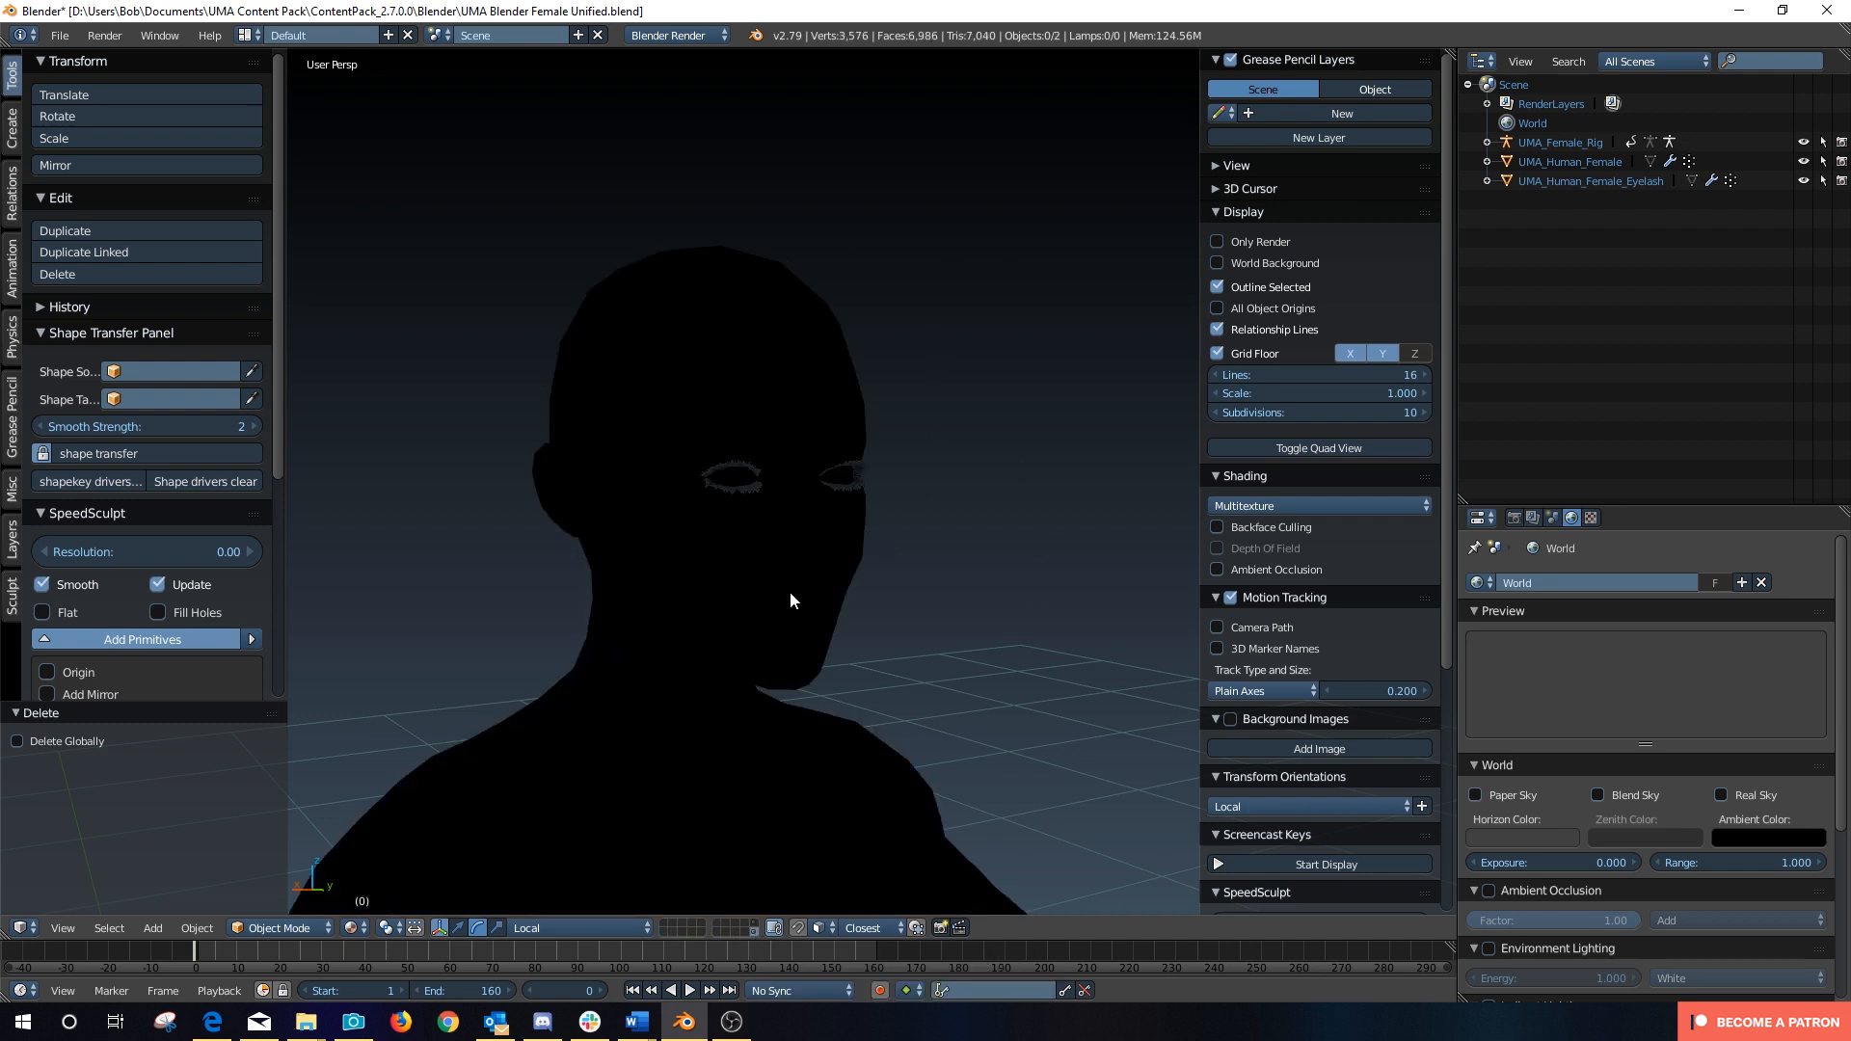
pyautogui.click(152, 929)
pyautogui.moveTo(205, 682)
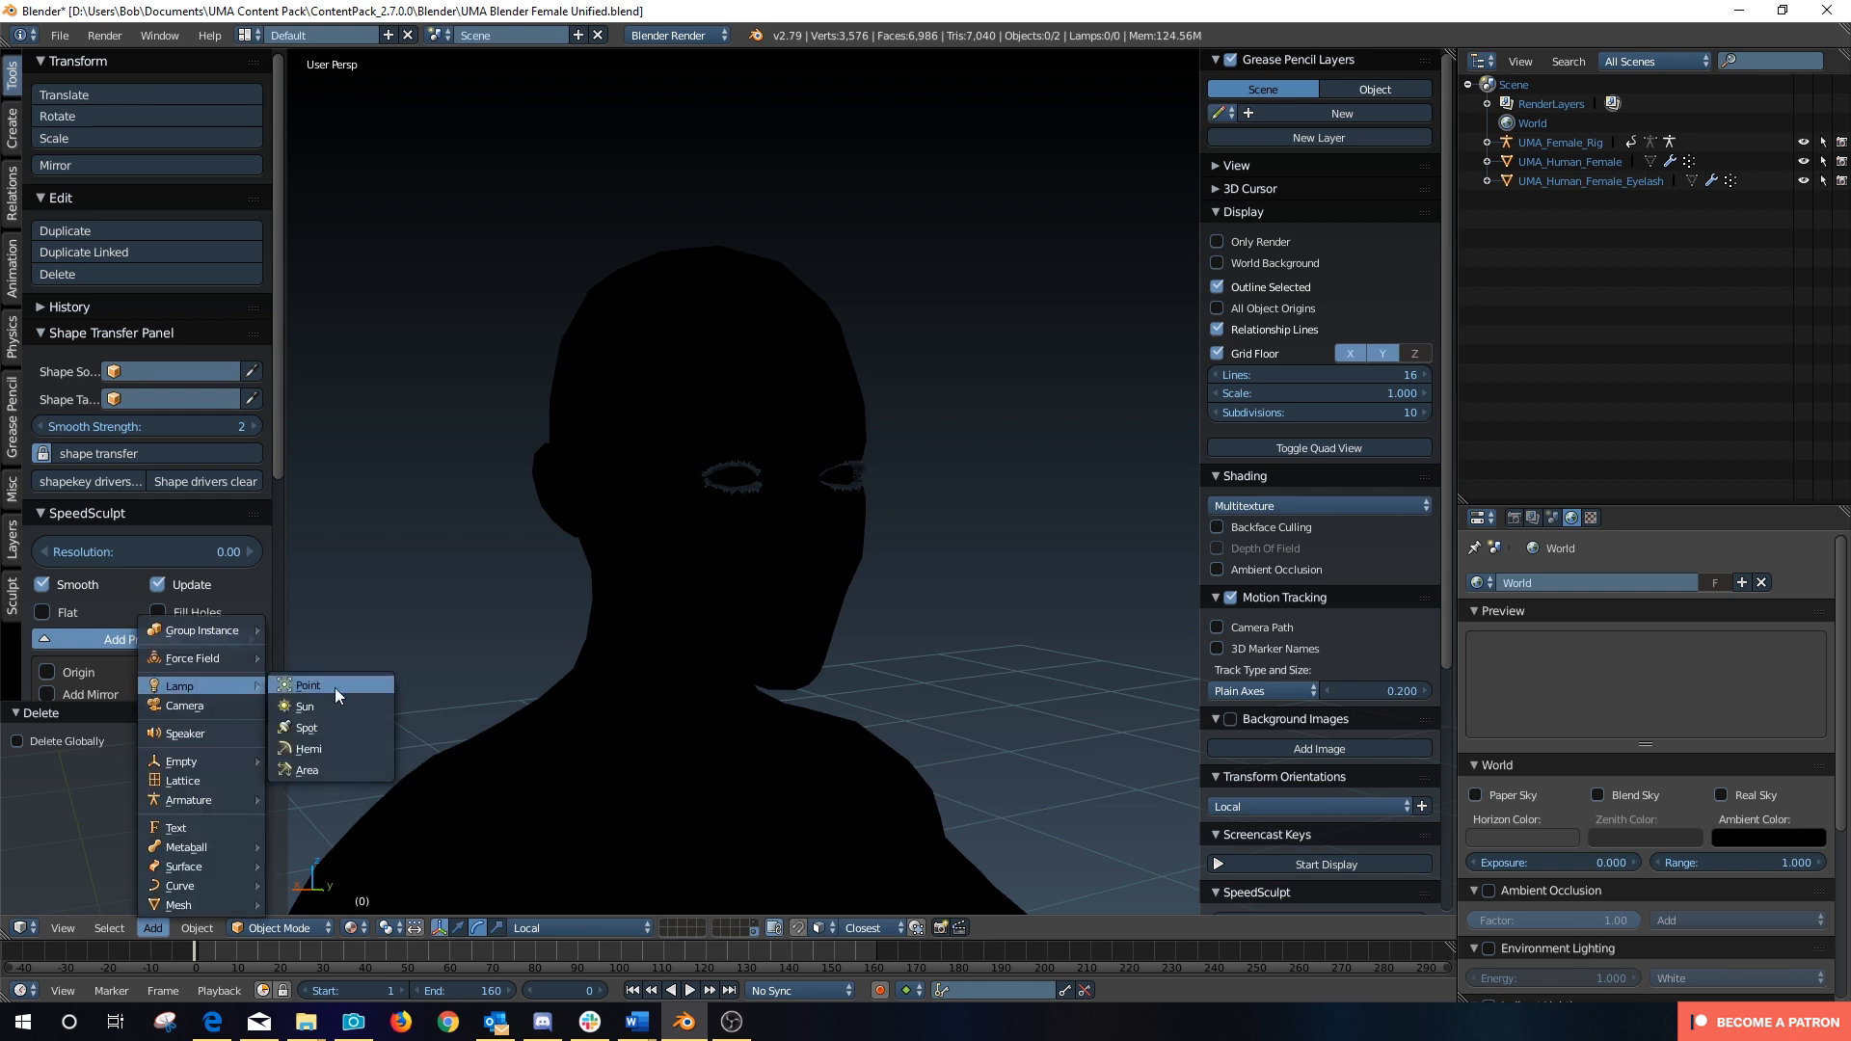
pyautogui.click(339, 750)
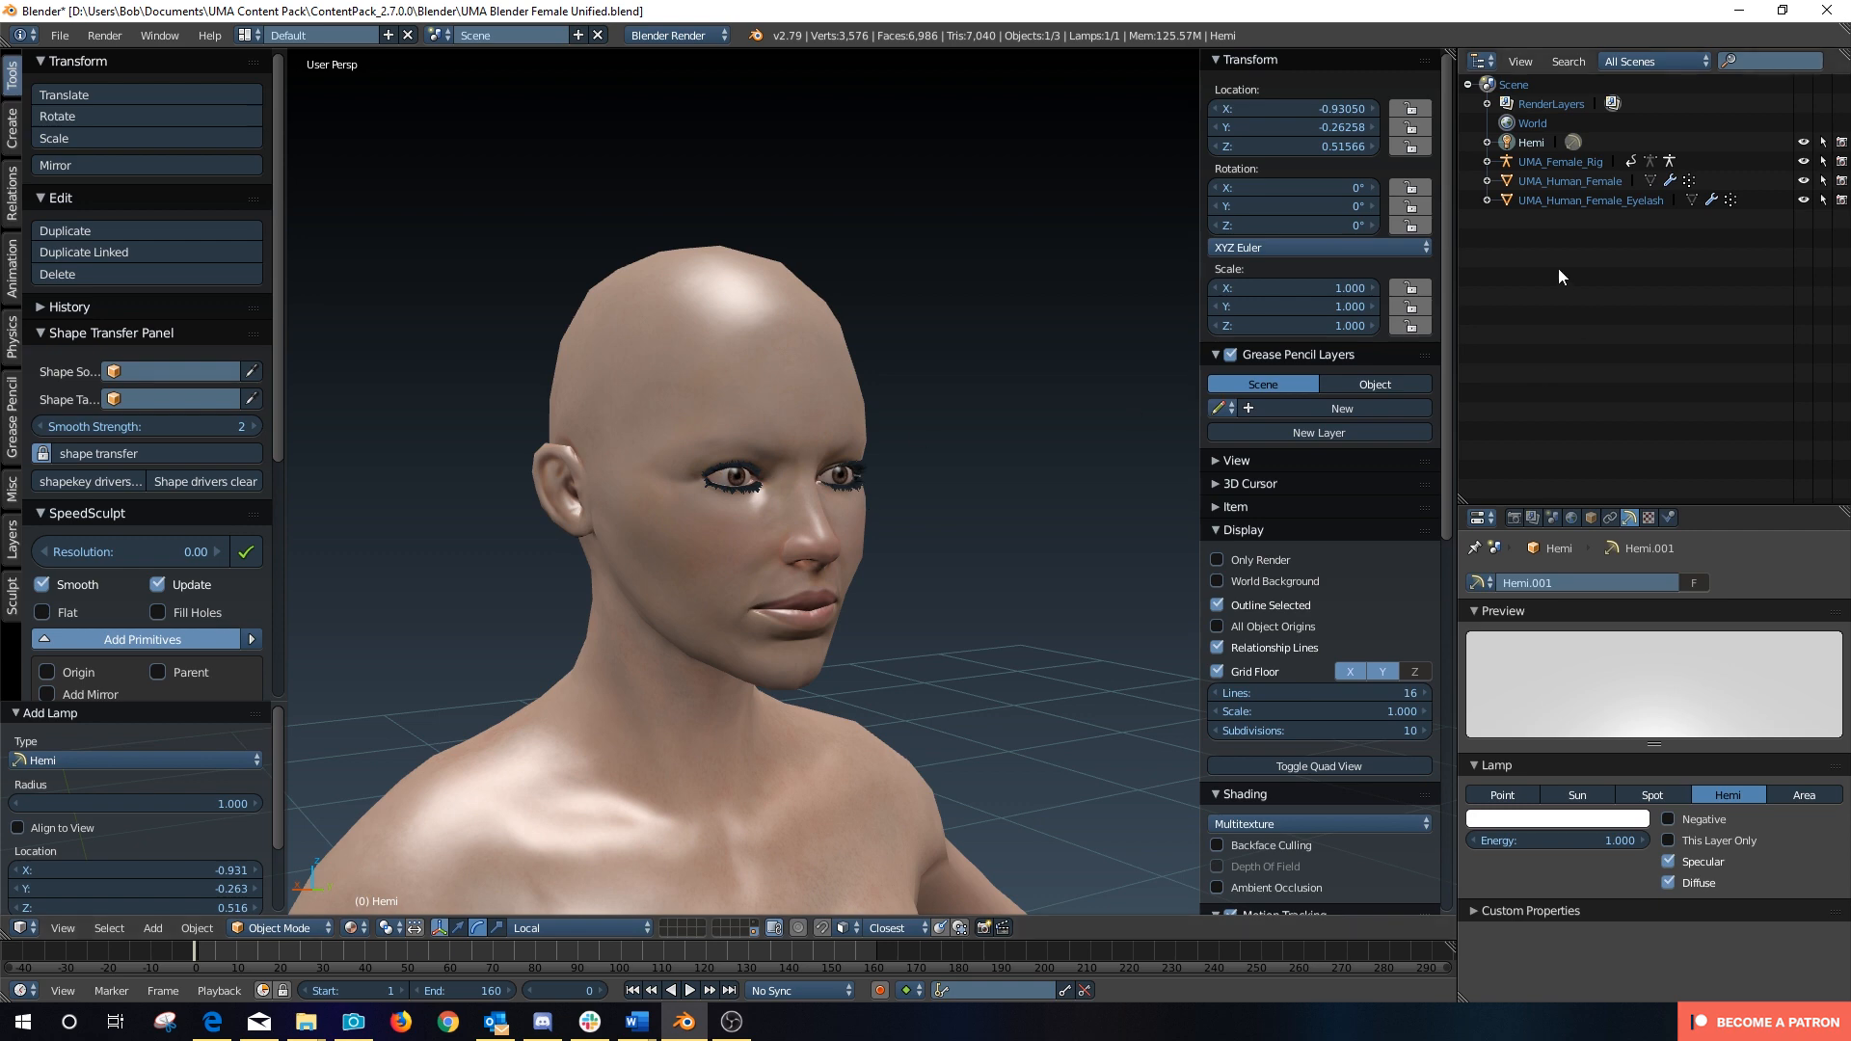
# Step: Delete the UMA_Human_Female_Eyelash object
pyautogui.click(1582, 198)
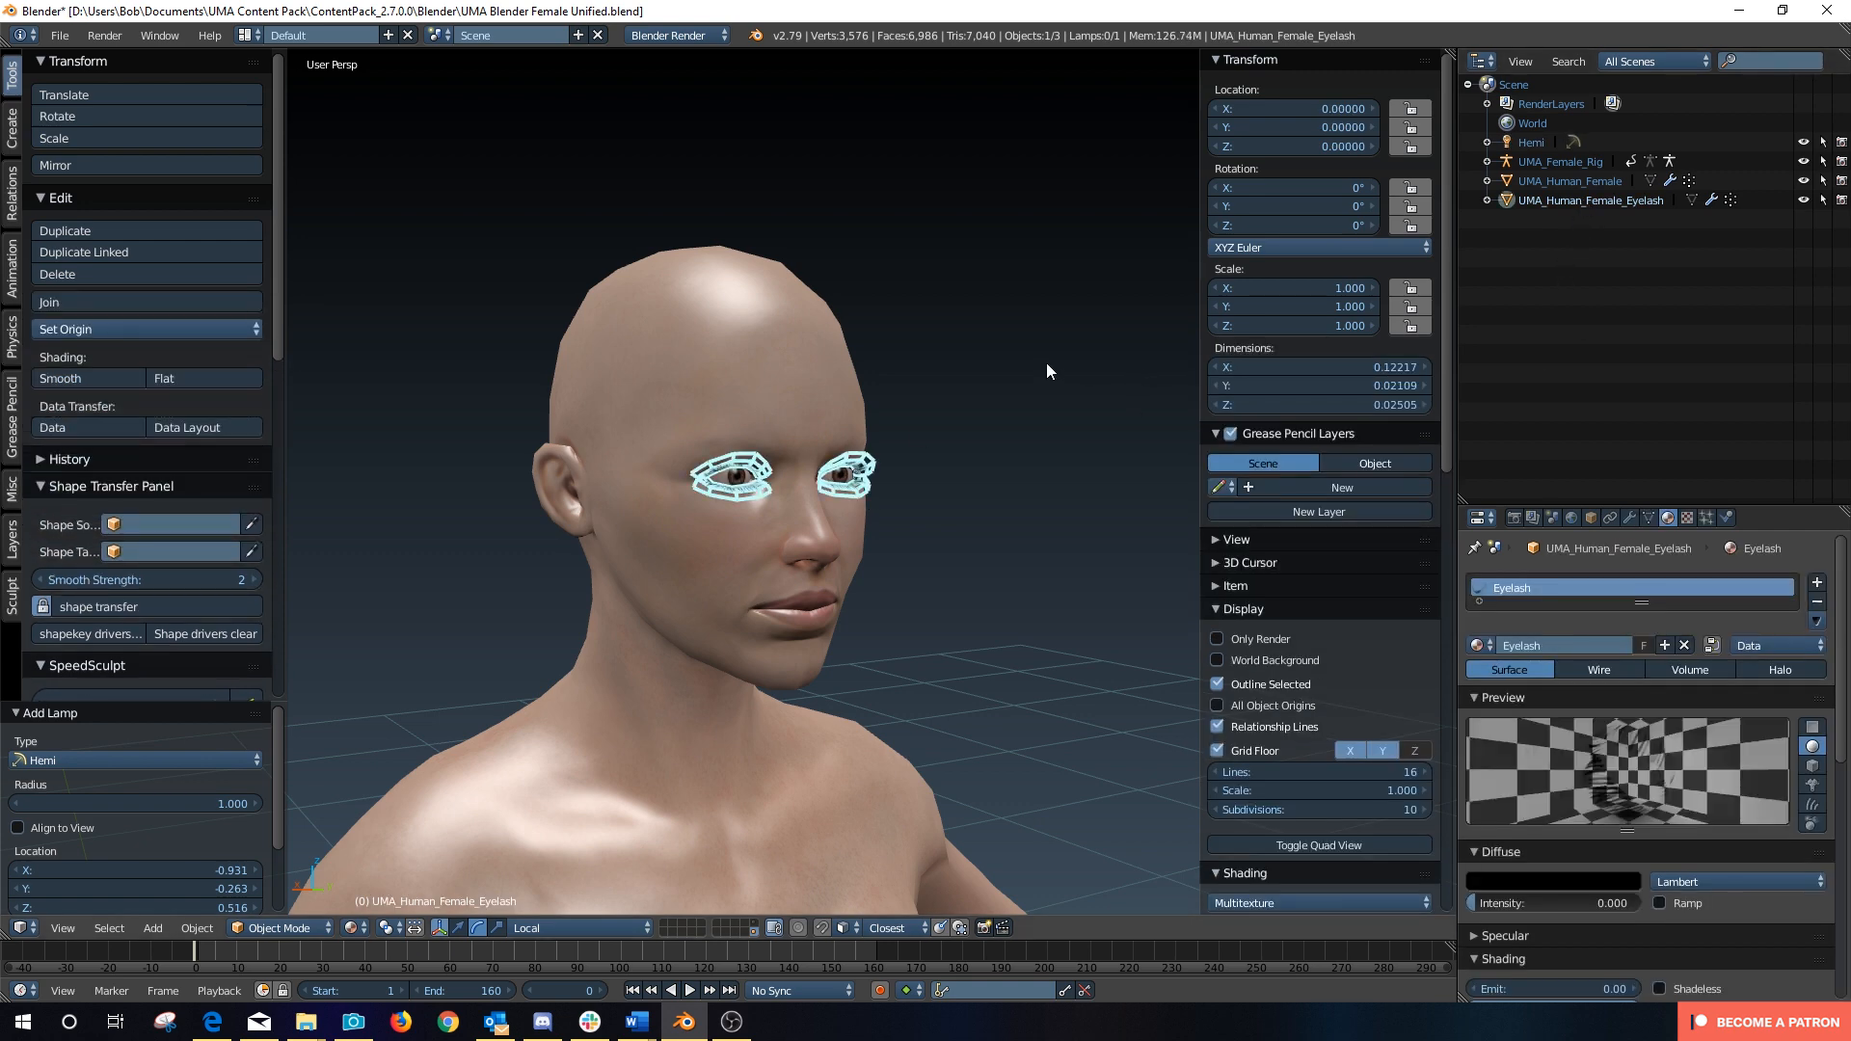
pyautogui.press('x')
pyautogui.click(946, 367)
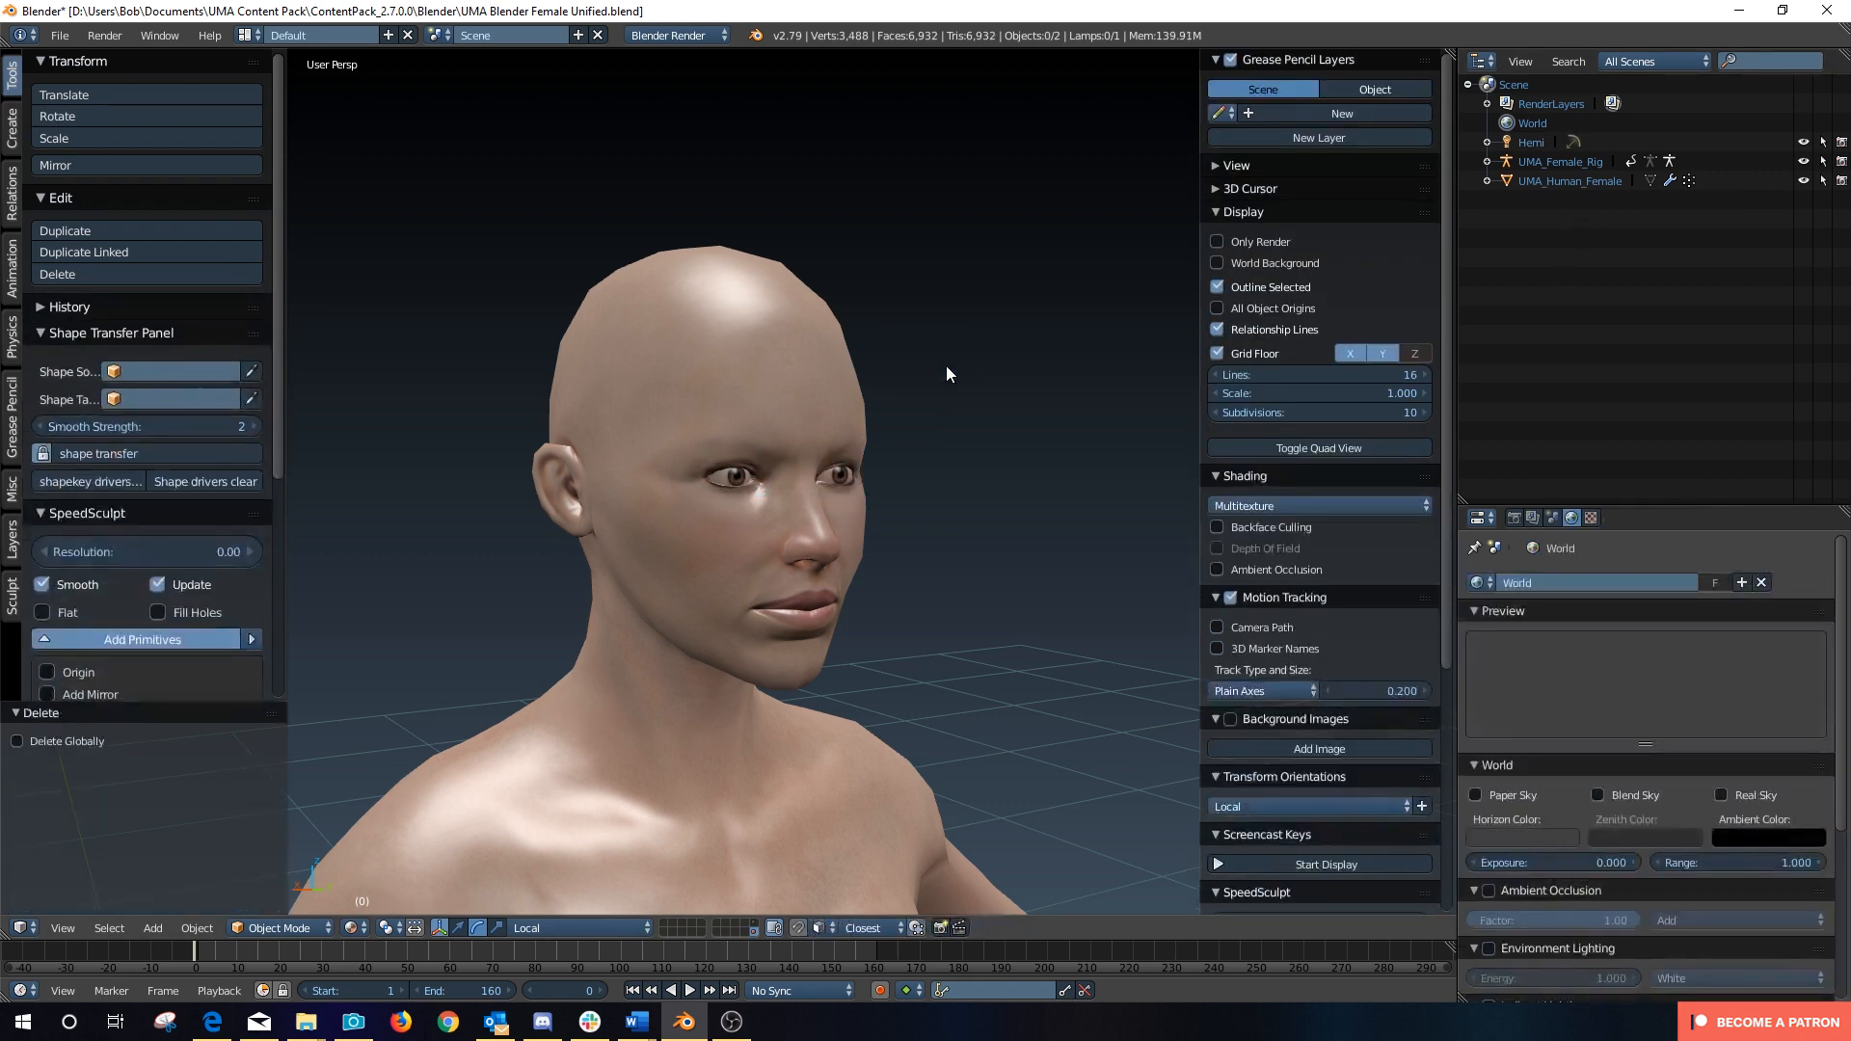
pyautogui.moveTo(965, 457); pyautogui.dragTo(858, 478, button='middle')
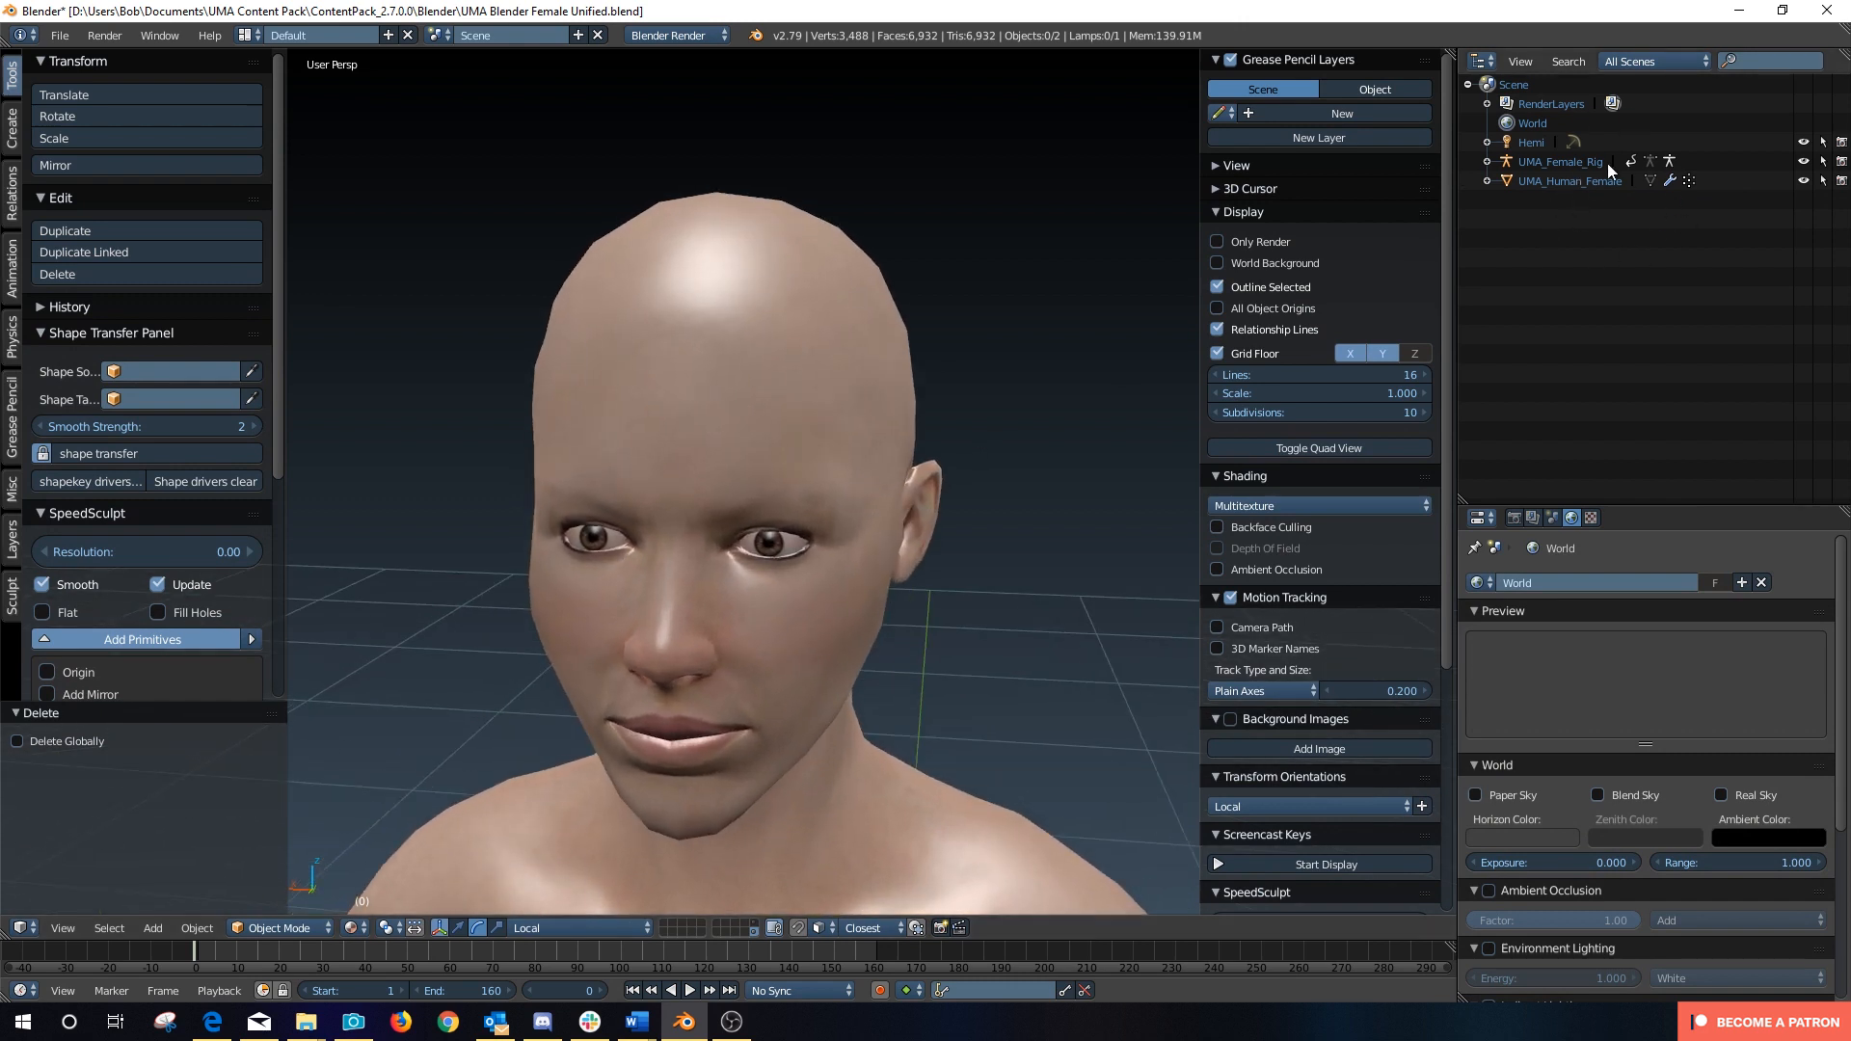
pyautogui.moveTo(1032, 408); pyautogui.dragTo(960, 385, button='middle')
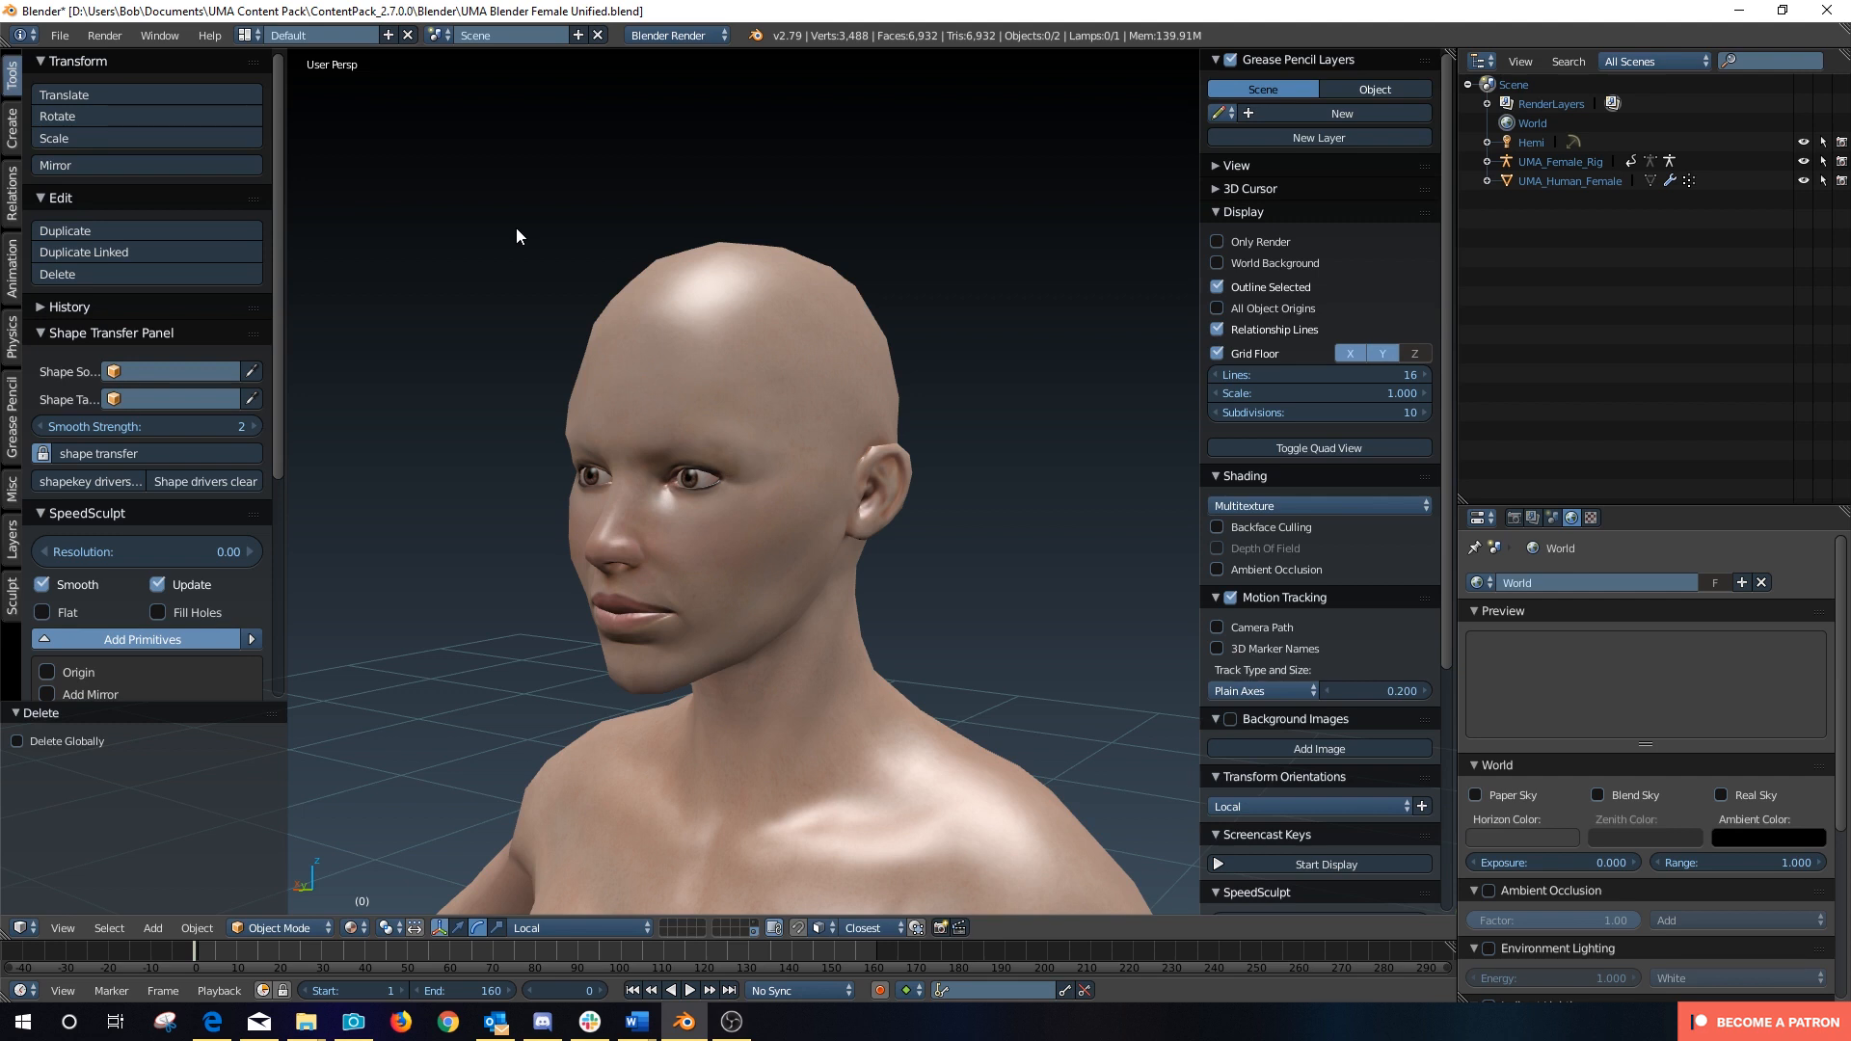
# Step: Import the Wavefront model UMA Dynamic Female Ponytail.obj from the Part2\PonyTailRaw folder and clear the selection
pyautogui.click(59, 35)
pyautogui.moveTo(99, 410)
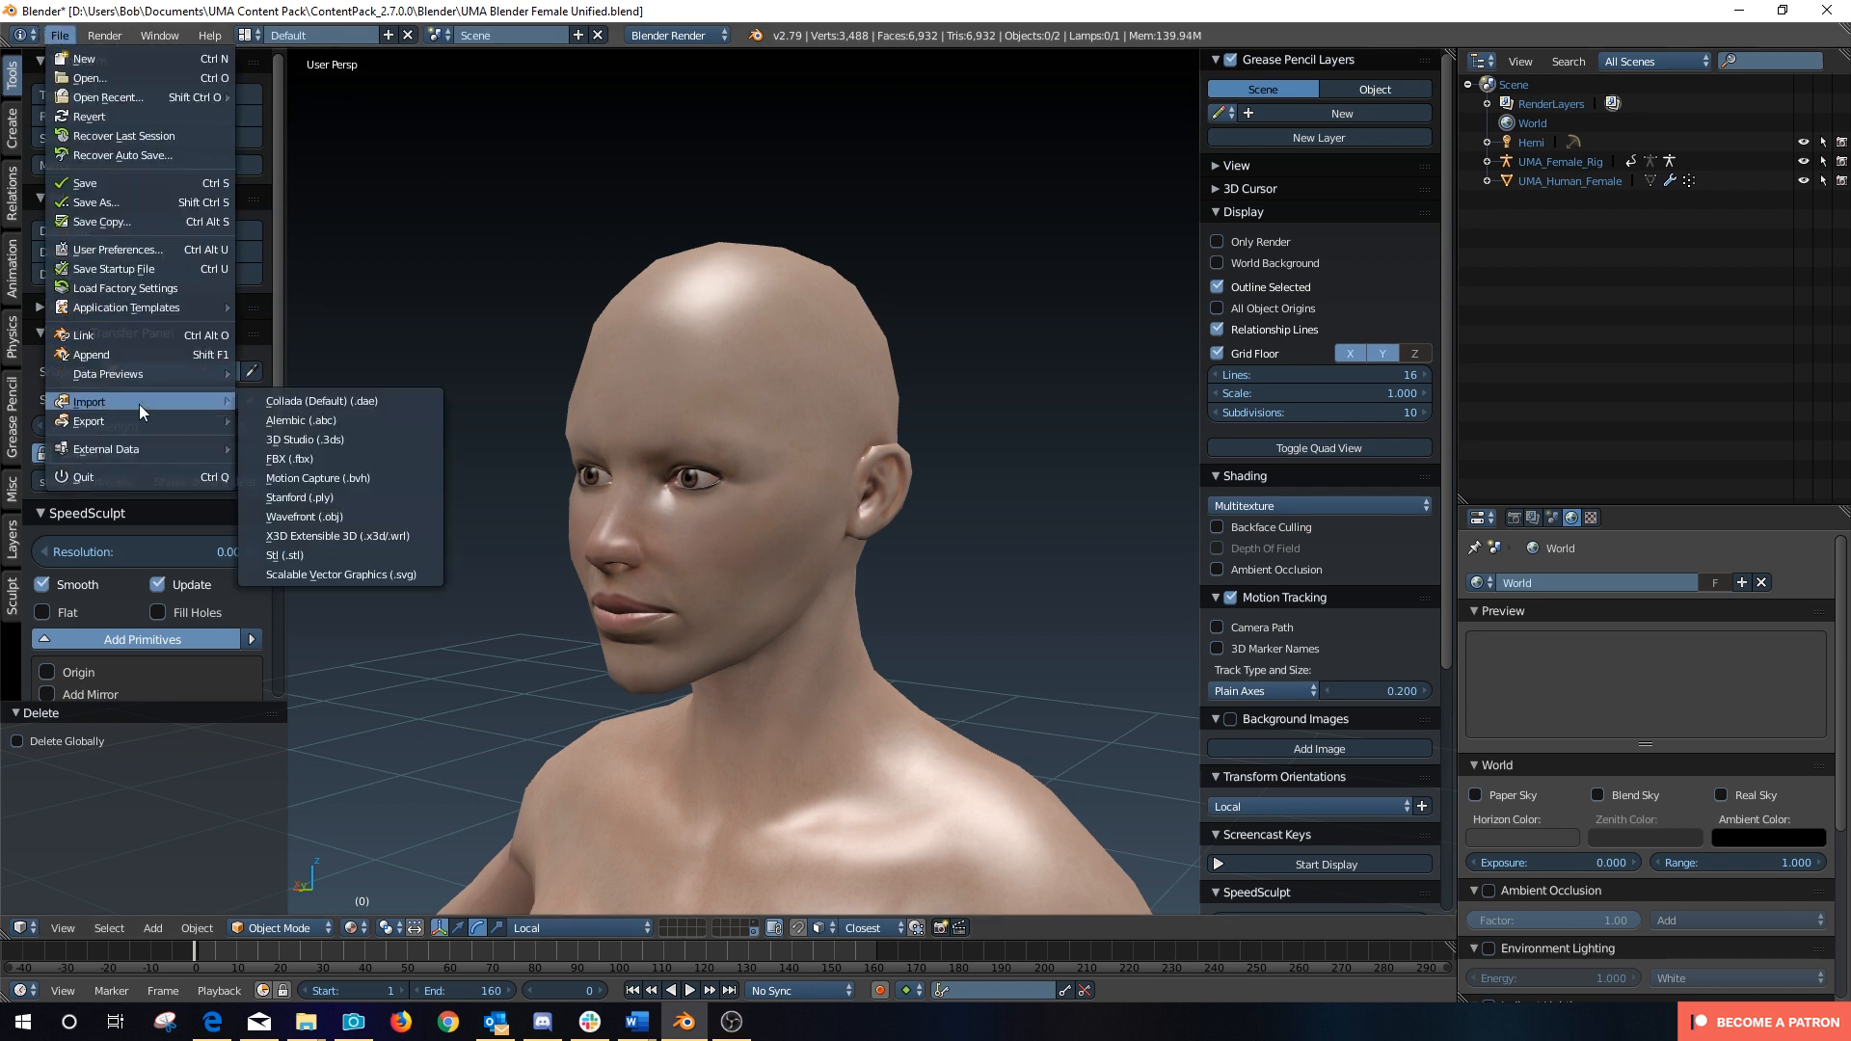
pyautogui.click(319, 522)
pyautogui.click(54, 511)
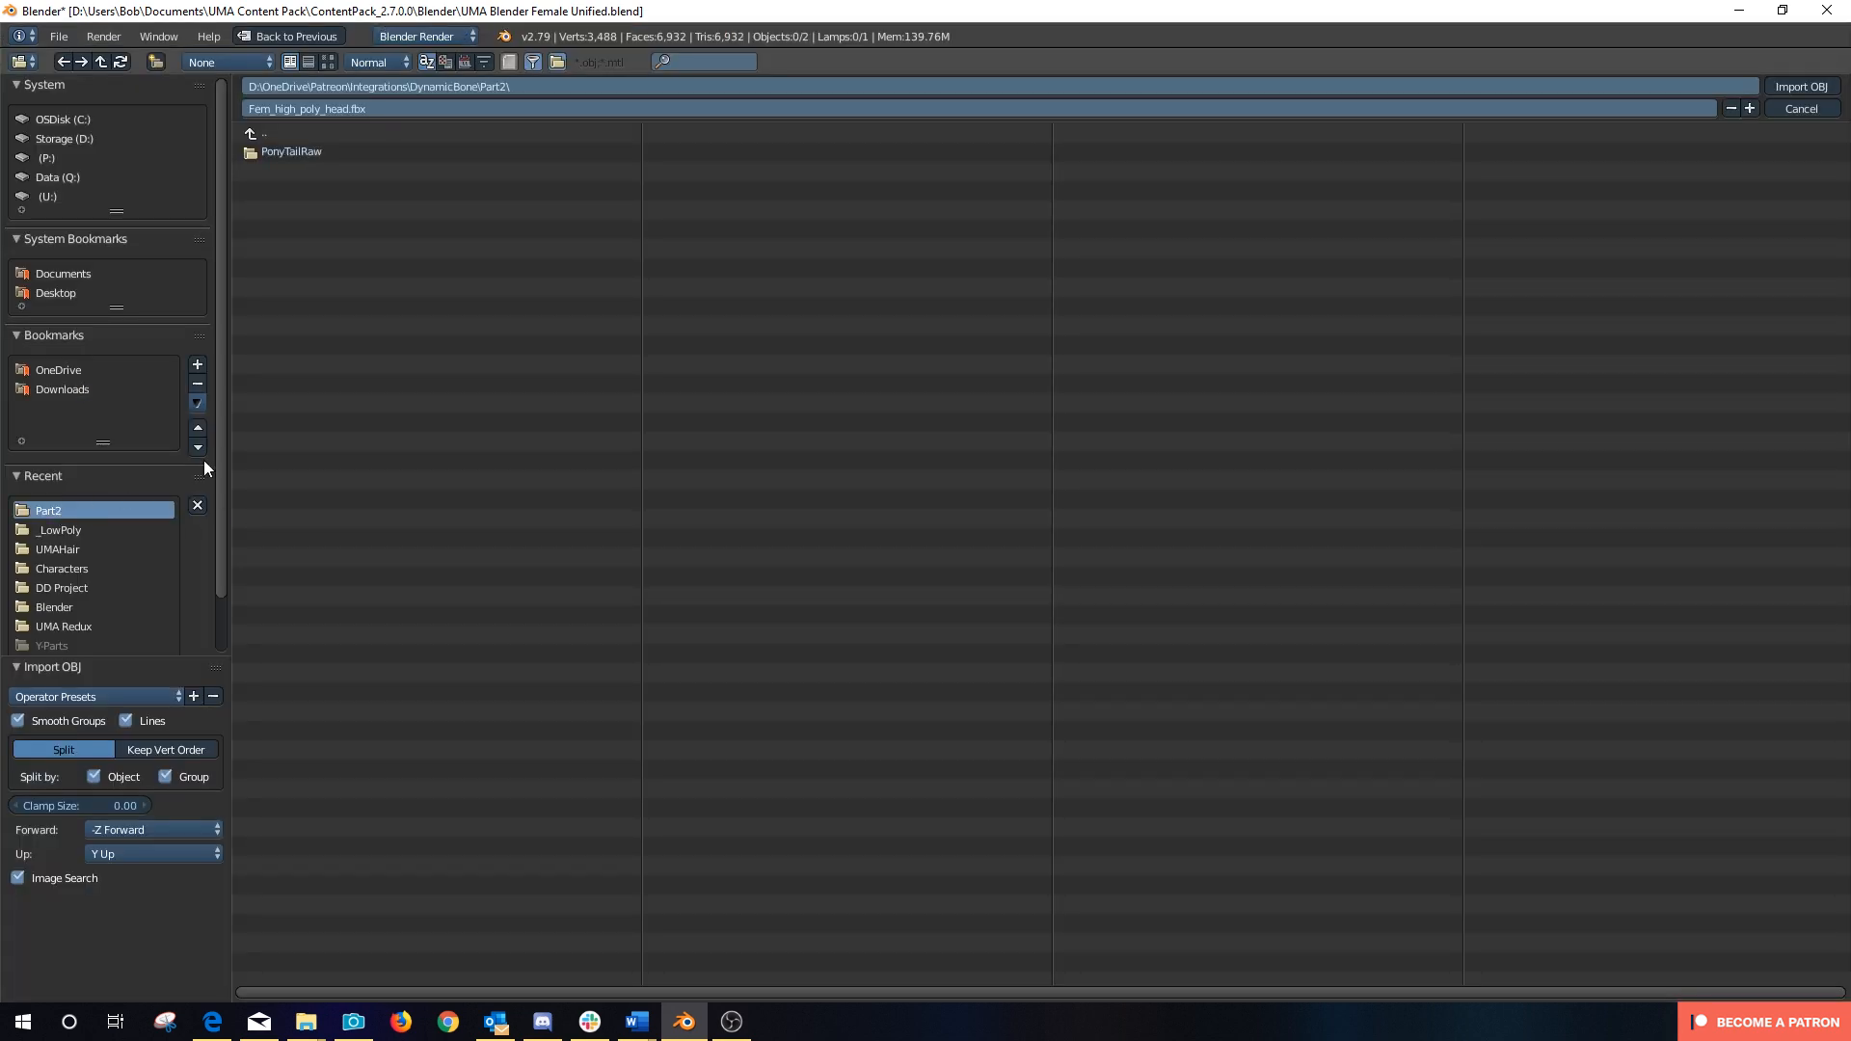
pyautogui.click(285, 153)
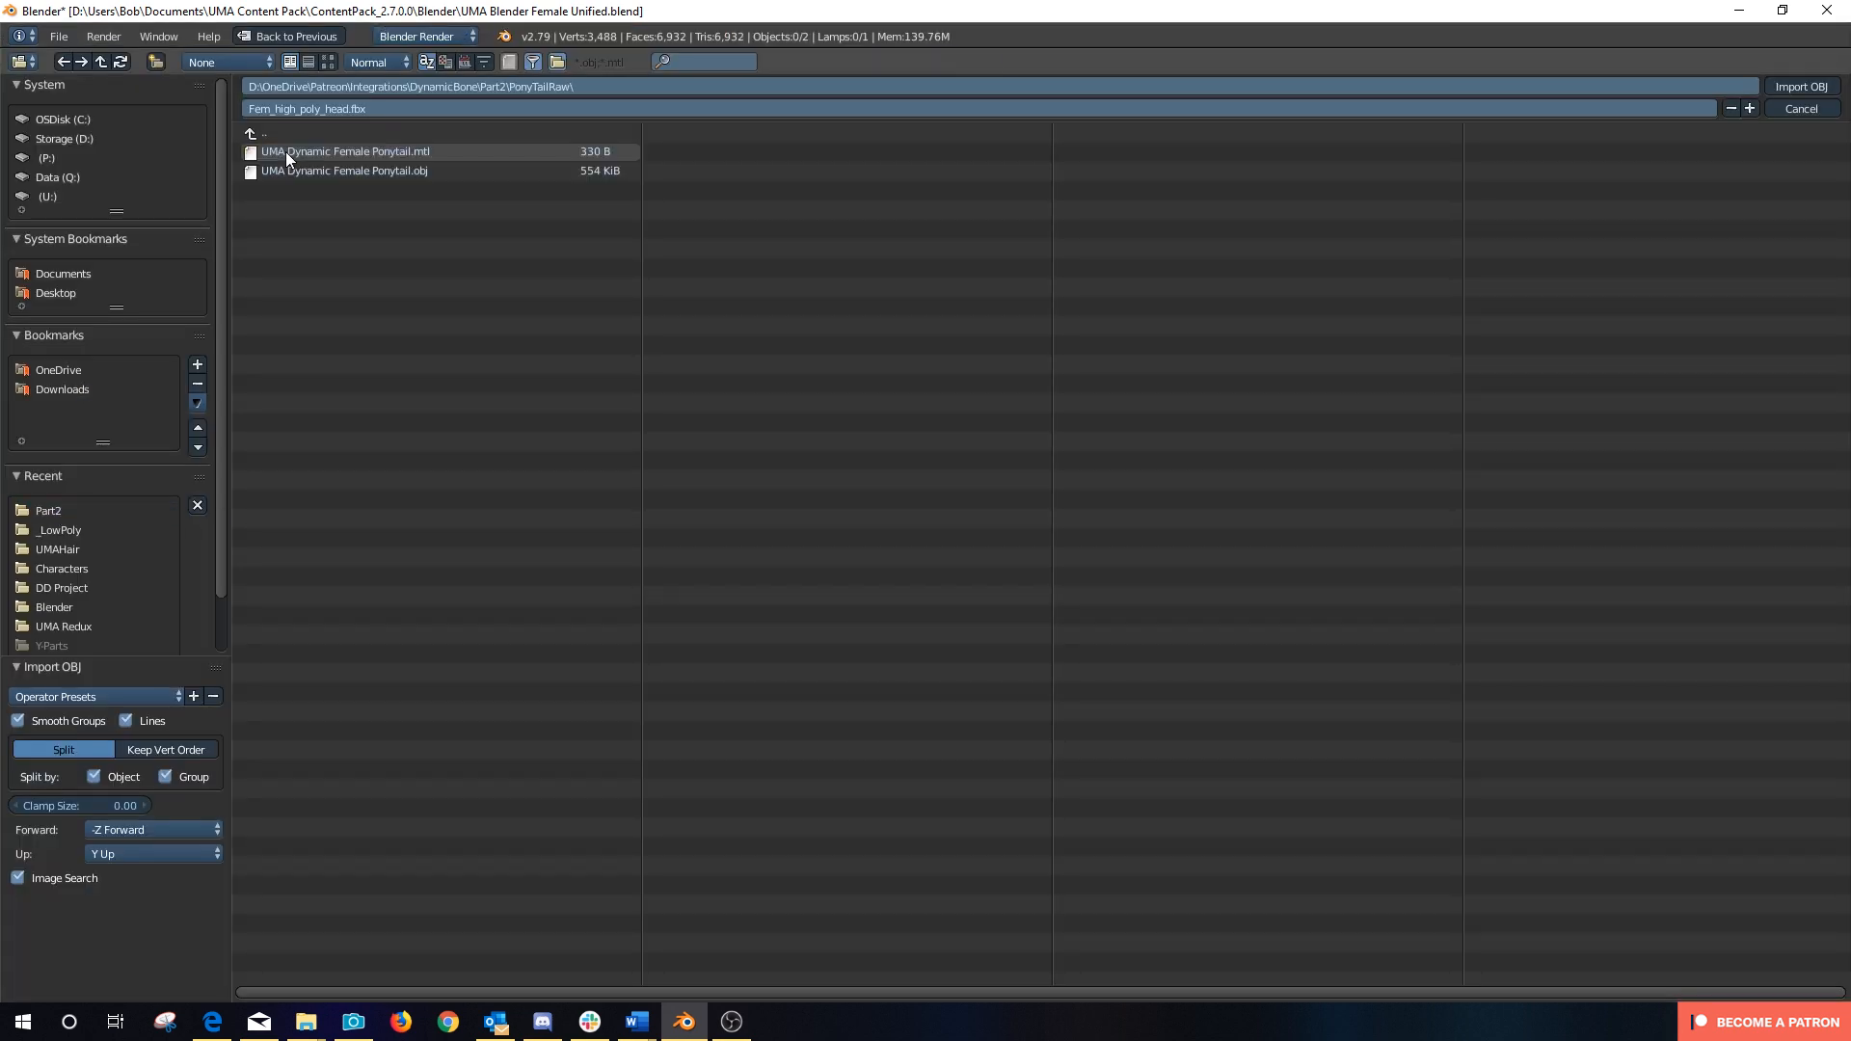
pyautogui.click(395, 170)
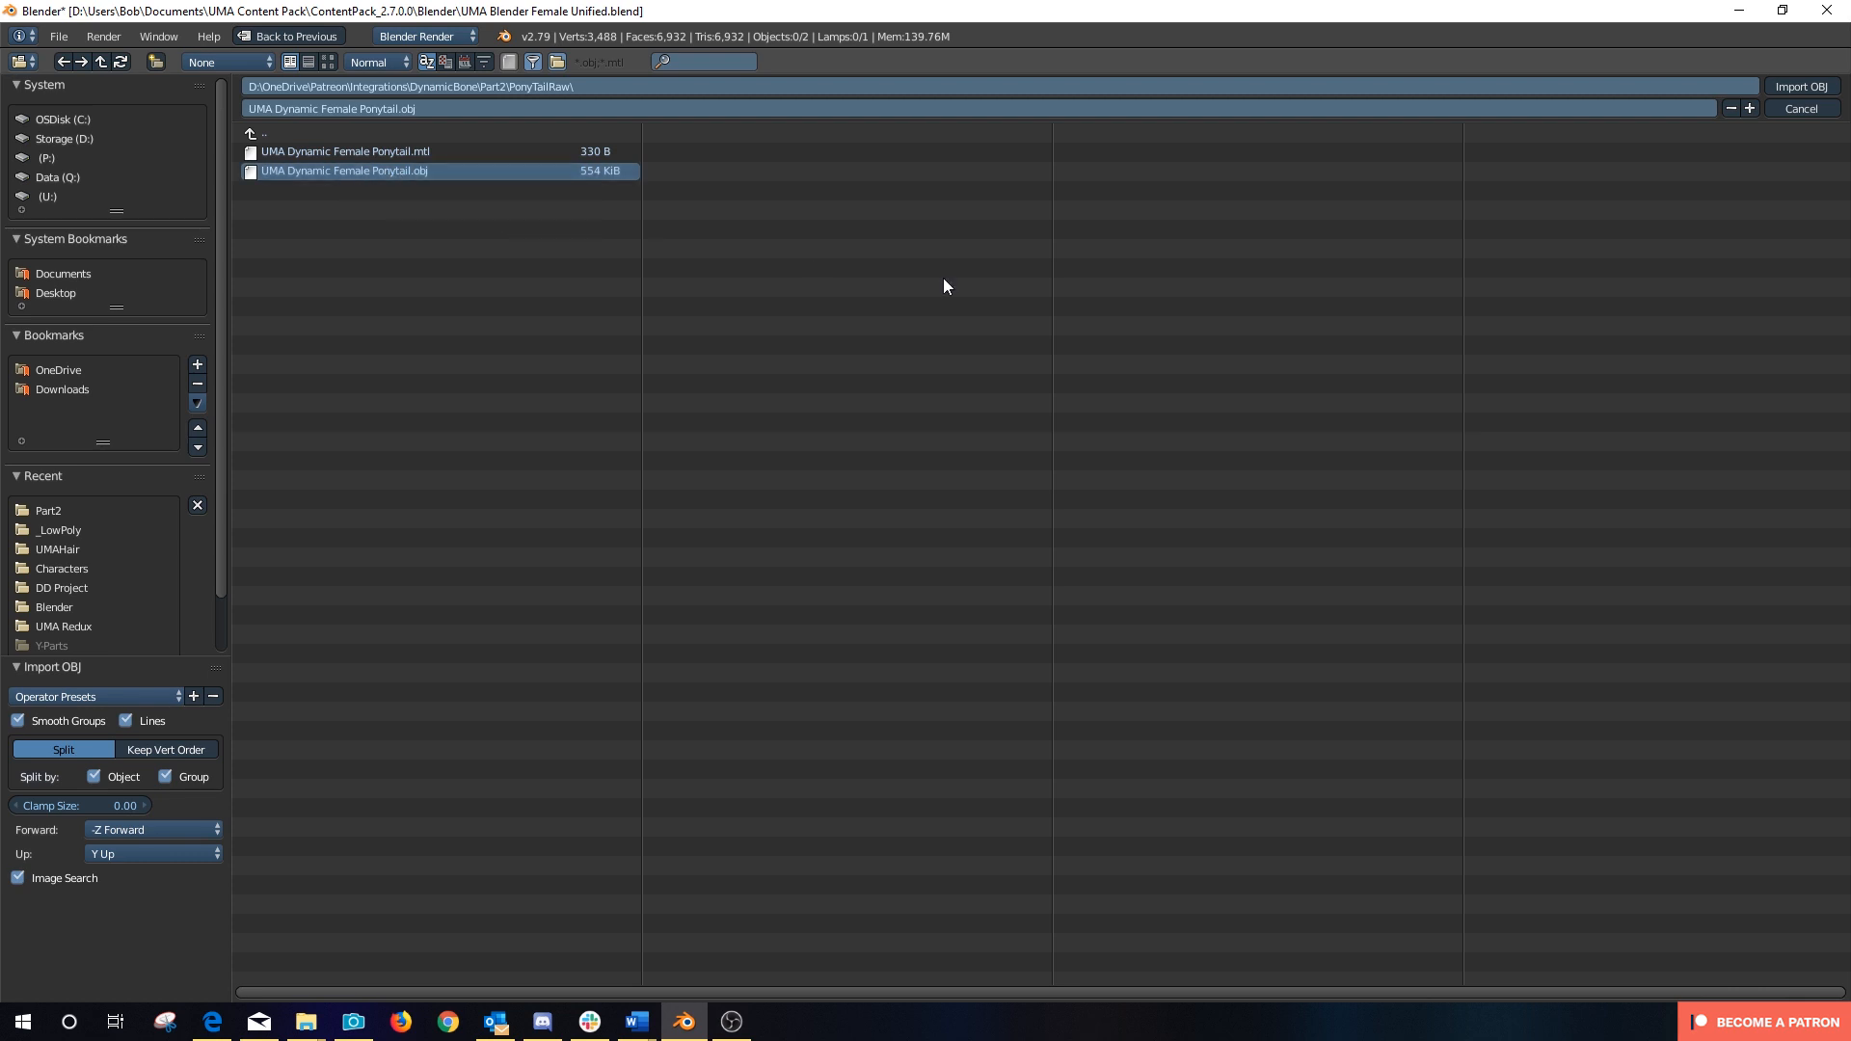
pyautogui.click(1803, 89)
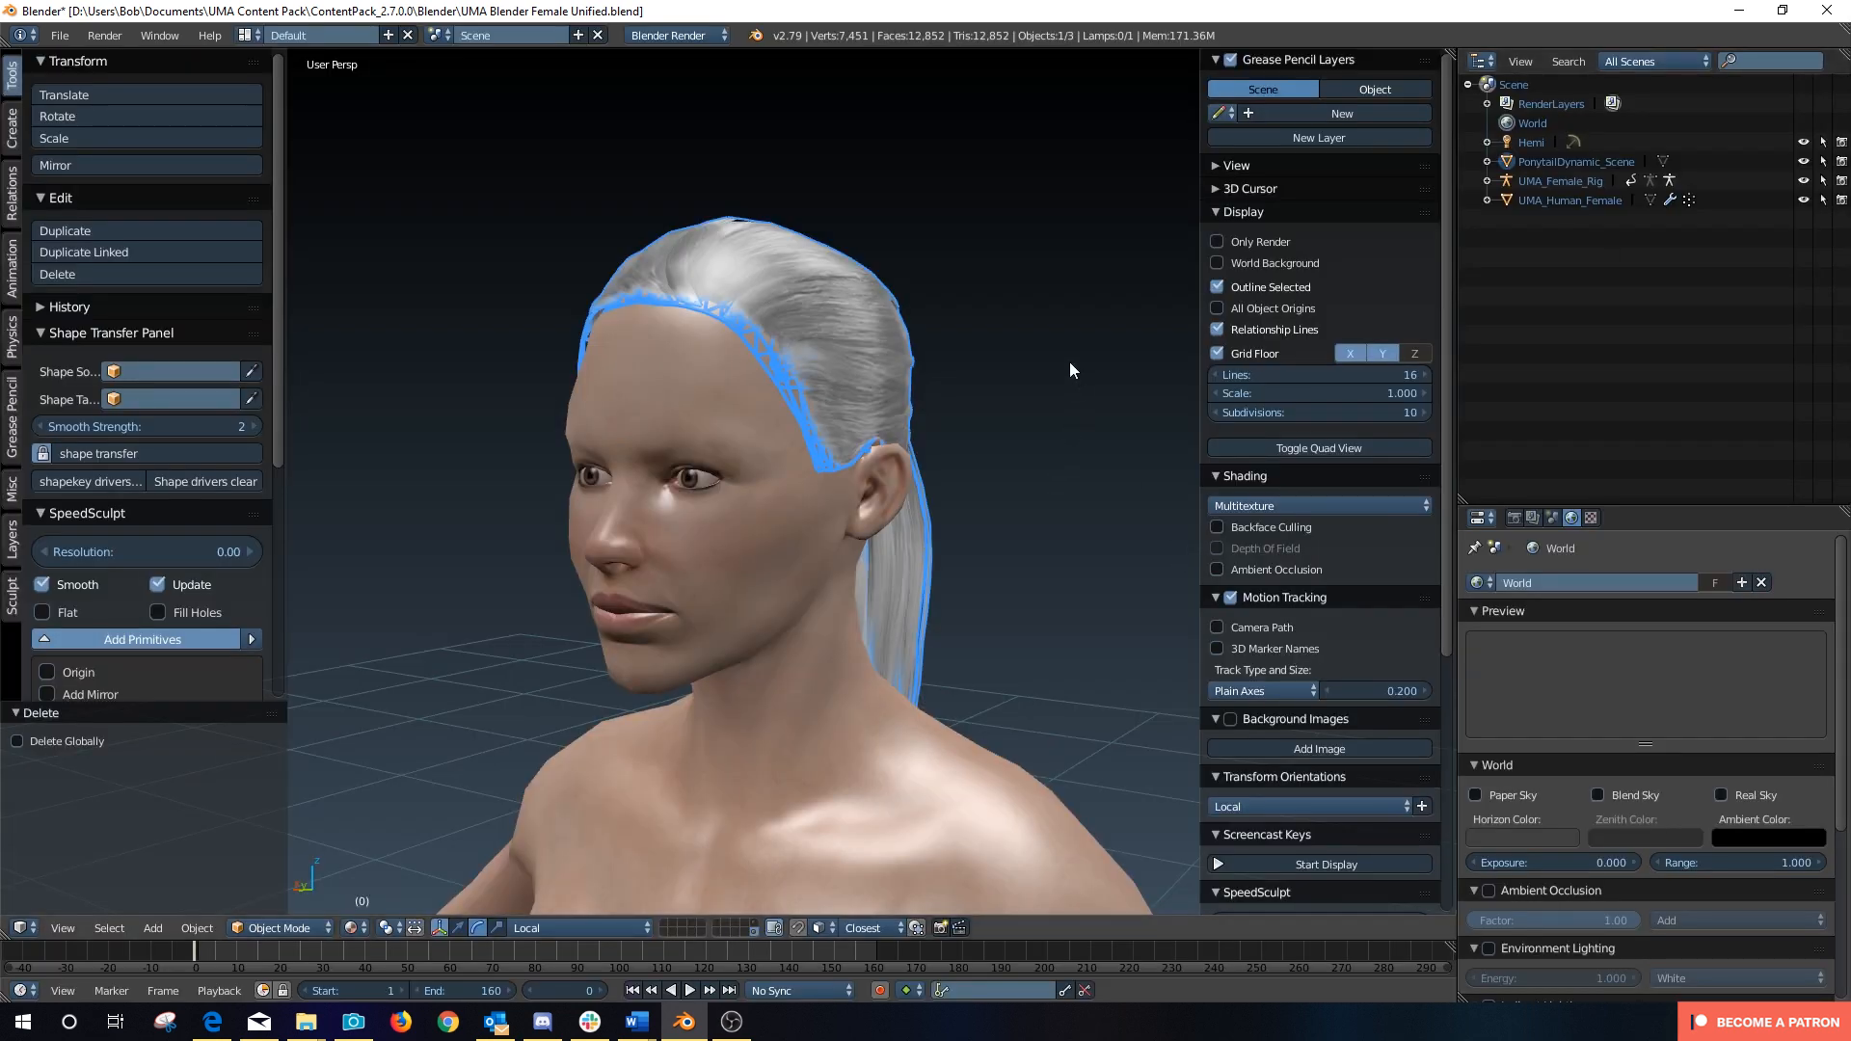
pyautogui.press('a')
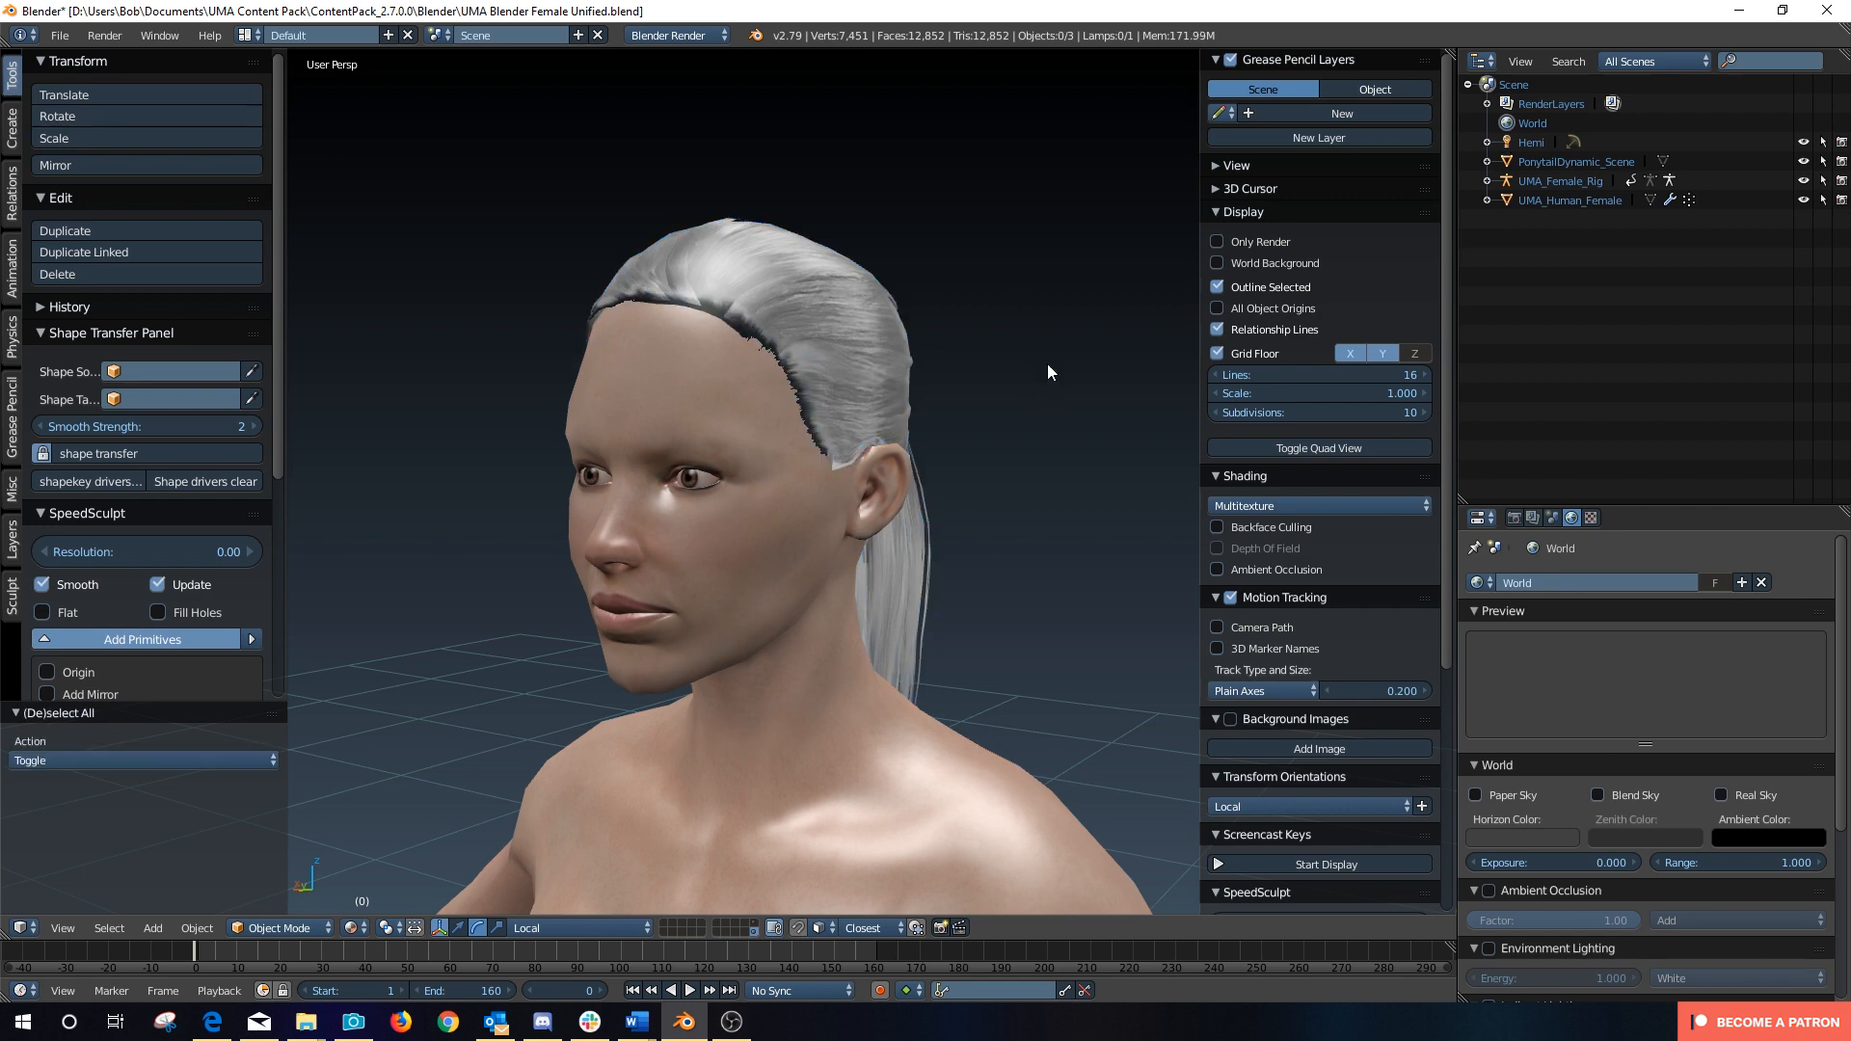
# Step: Examine the ponytail hair on the head from several angles, ending close up in the right orthographic view
pyautogui.moveTo(1024, 378); pyautogui.dragTo(806, 306, button='middle')
pyautogui.scroll(4, 1041, 396)
pyautogui.scroll(-3, 936, 403)
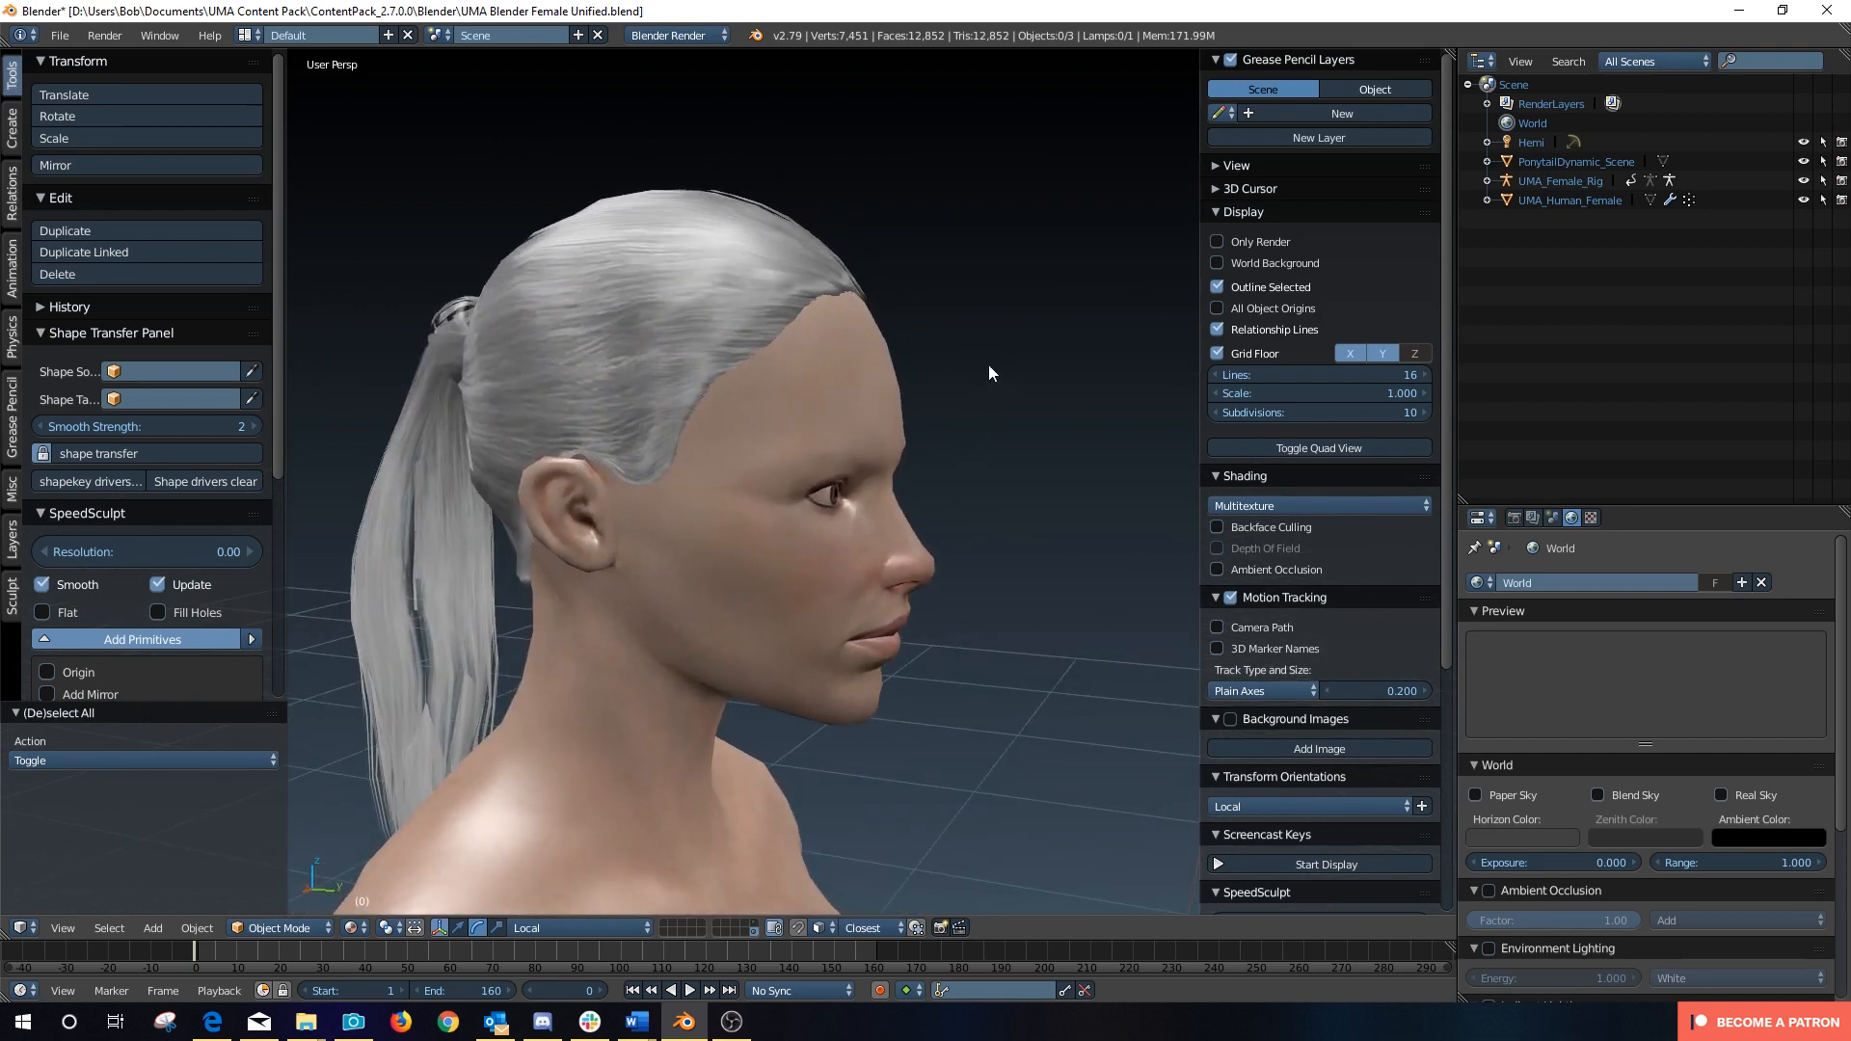
pyautogui.moveTo(993, 389); pyautogui.dragTo(569, 440, button='middle')
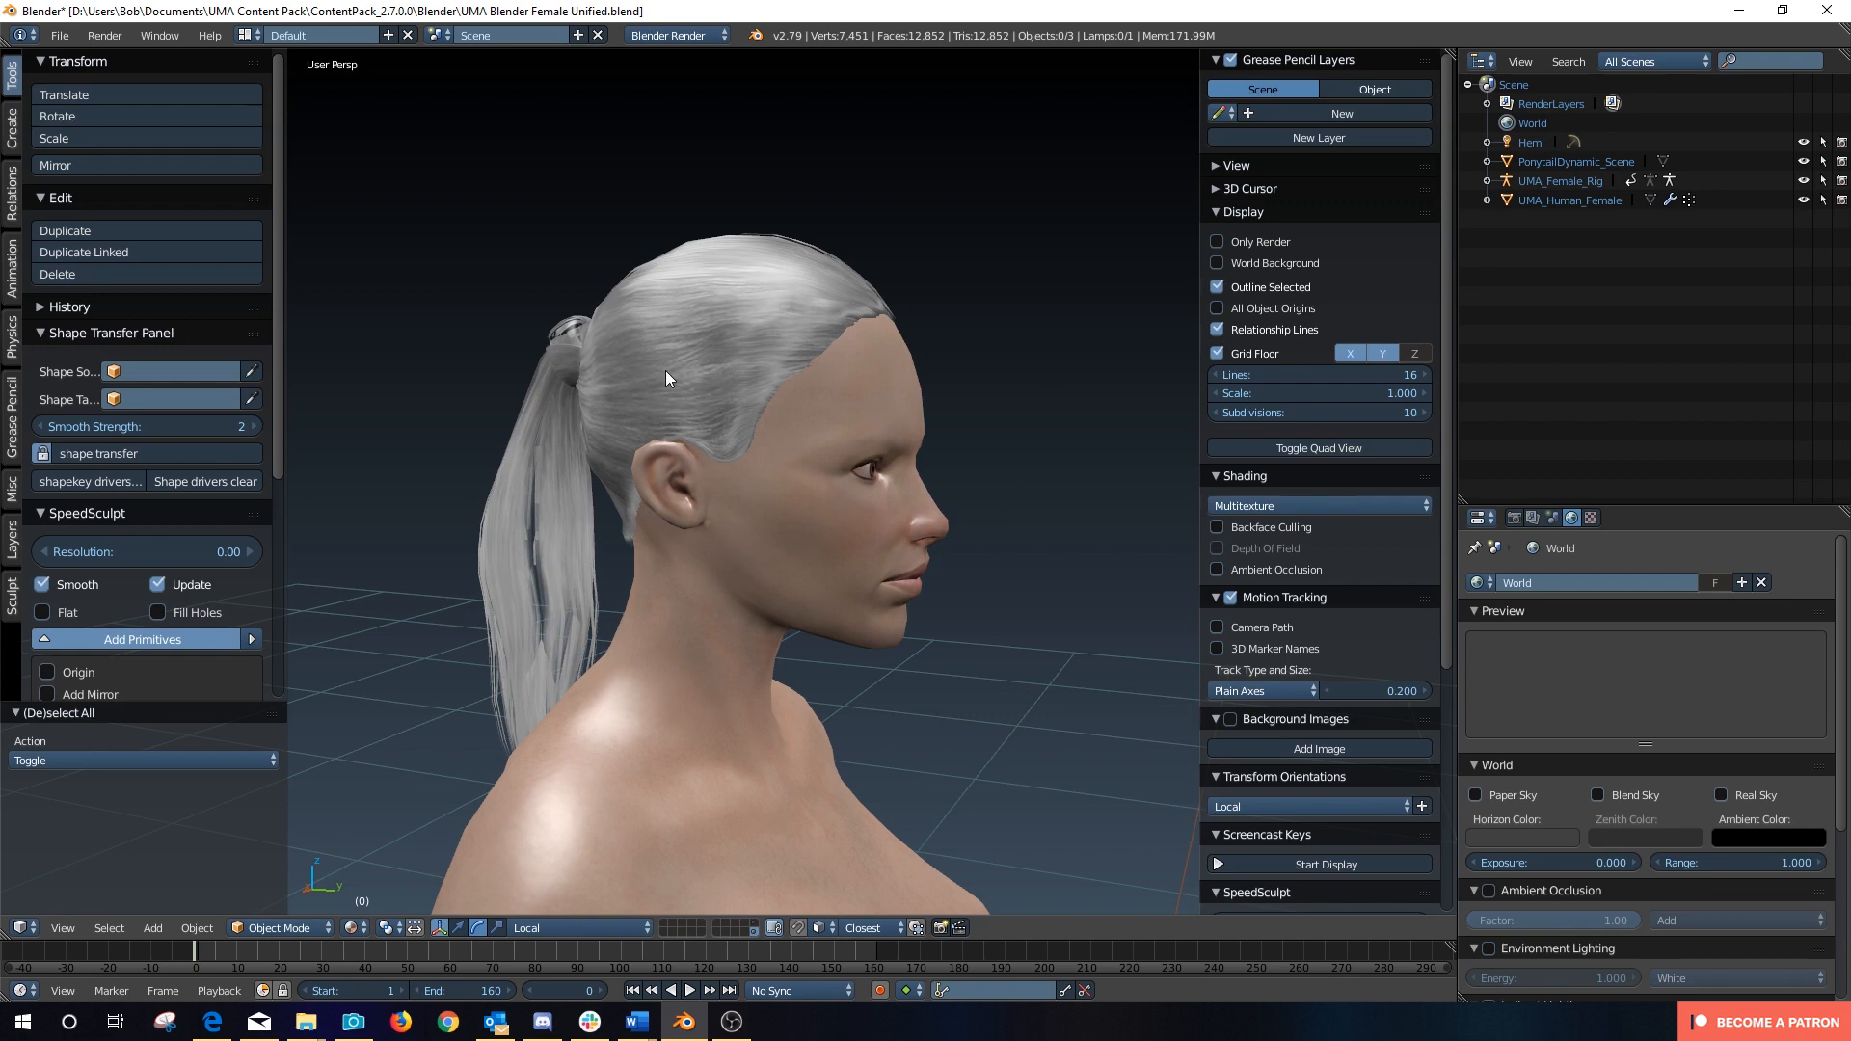
pyautogui.moveTo(997, 403); pyautogui.dragTo(935, 411, button='middle')
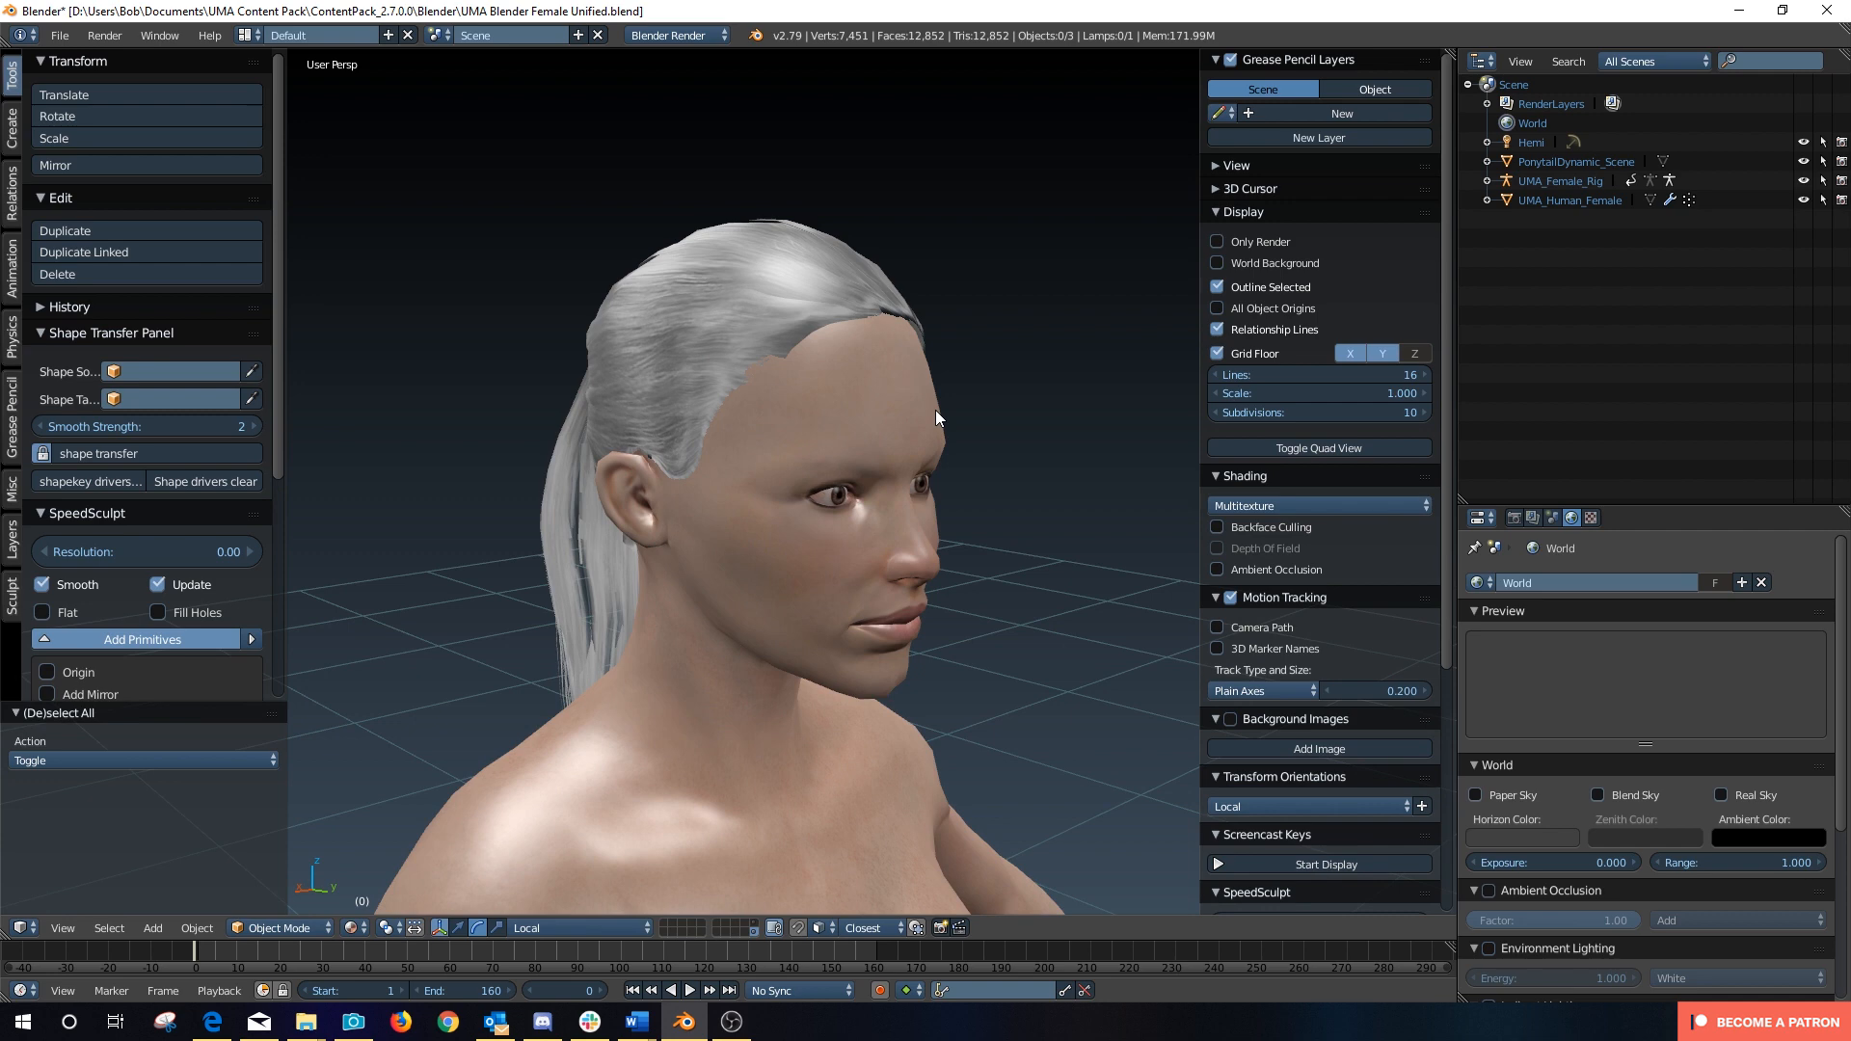
pyautogui.press('KP_5')
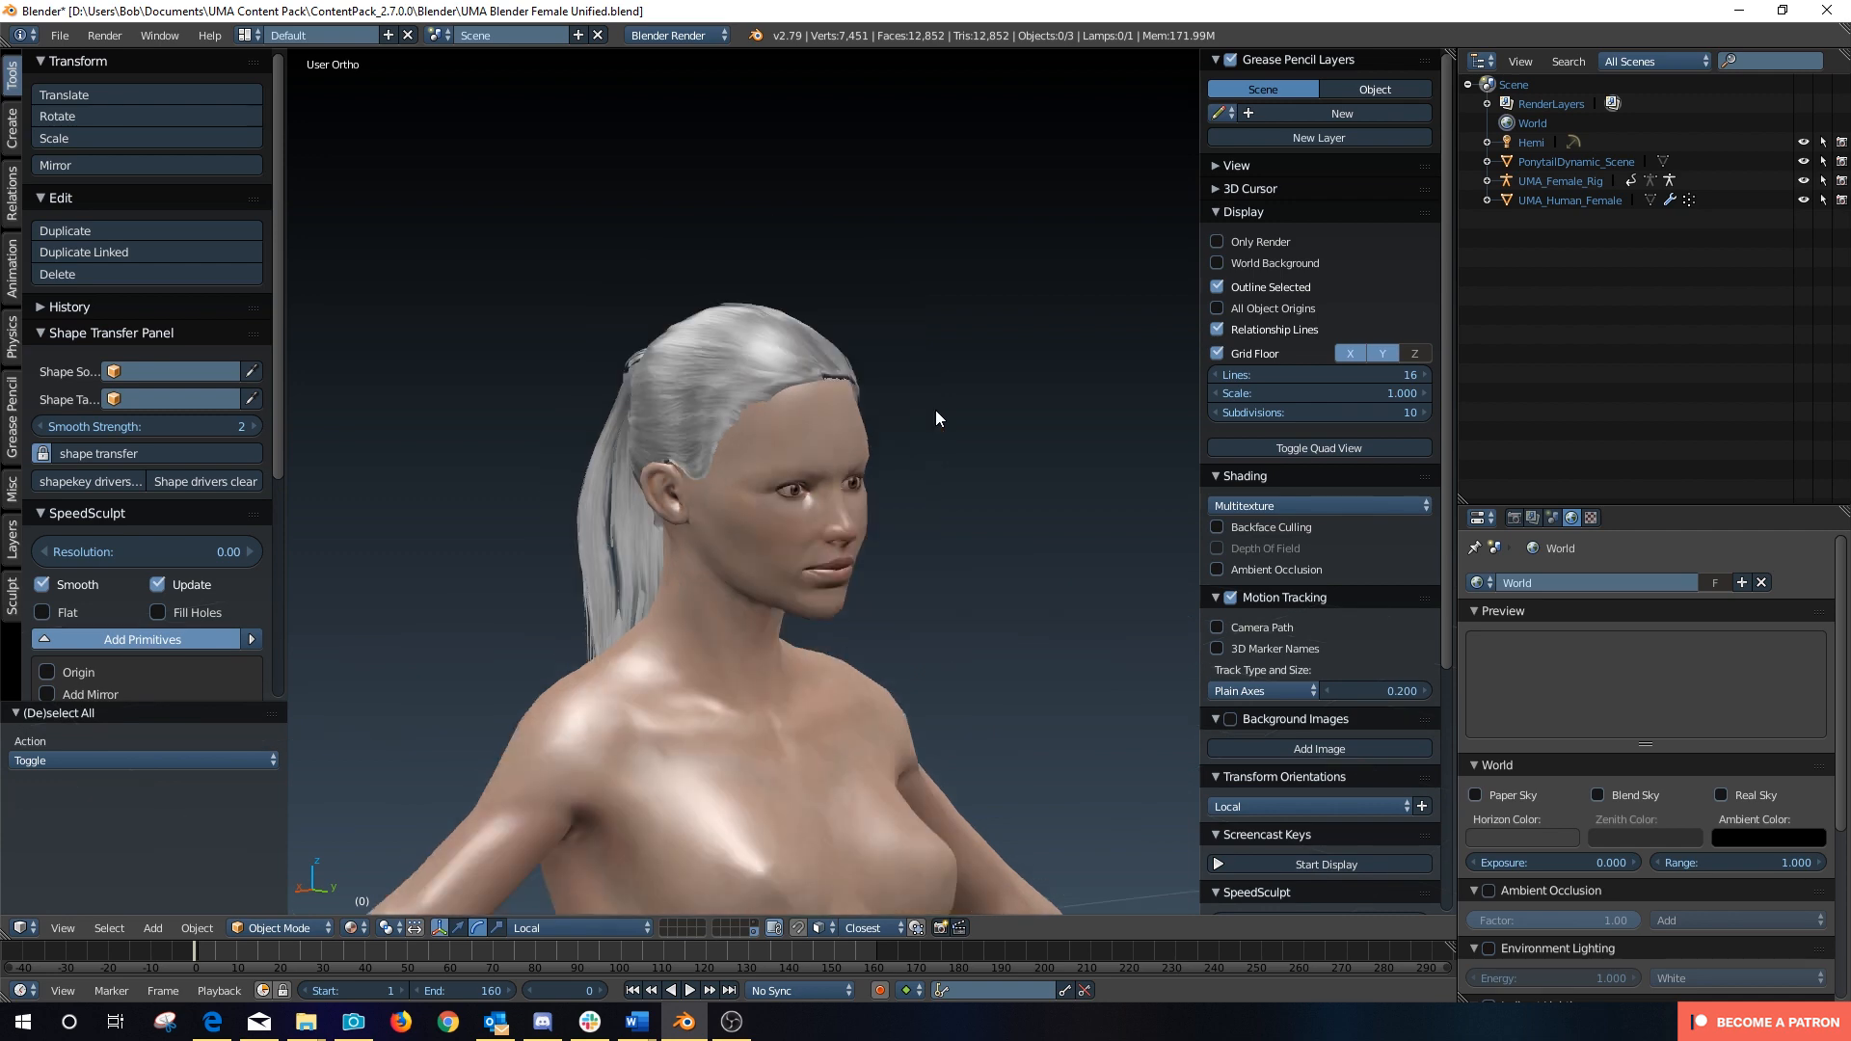
pyautogui.press('KP_3')
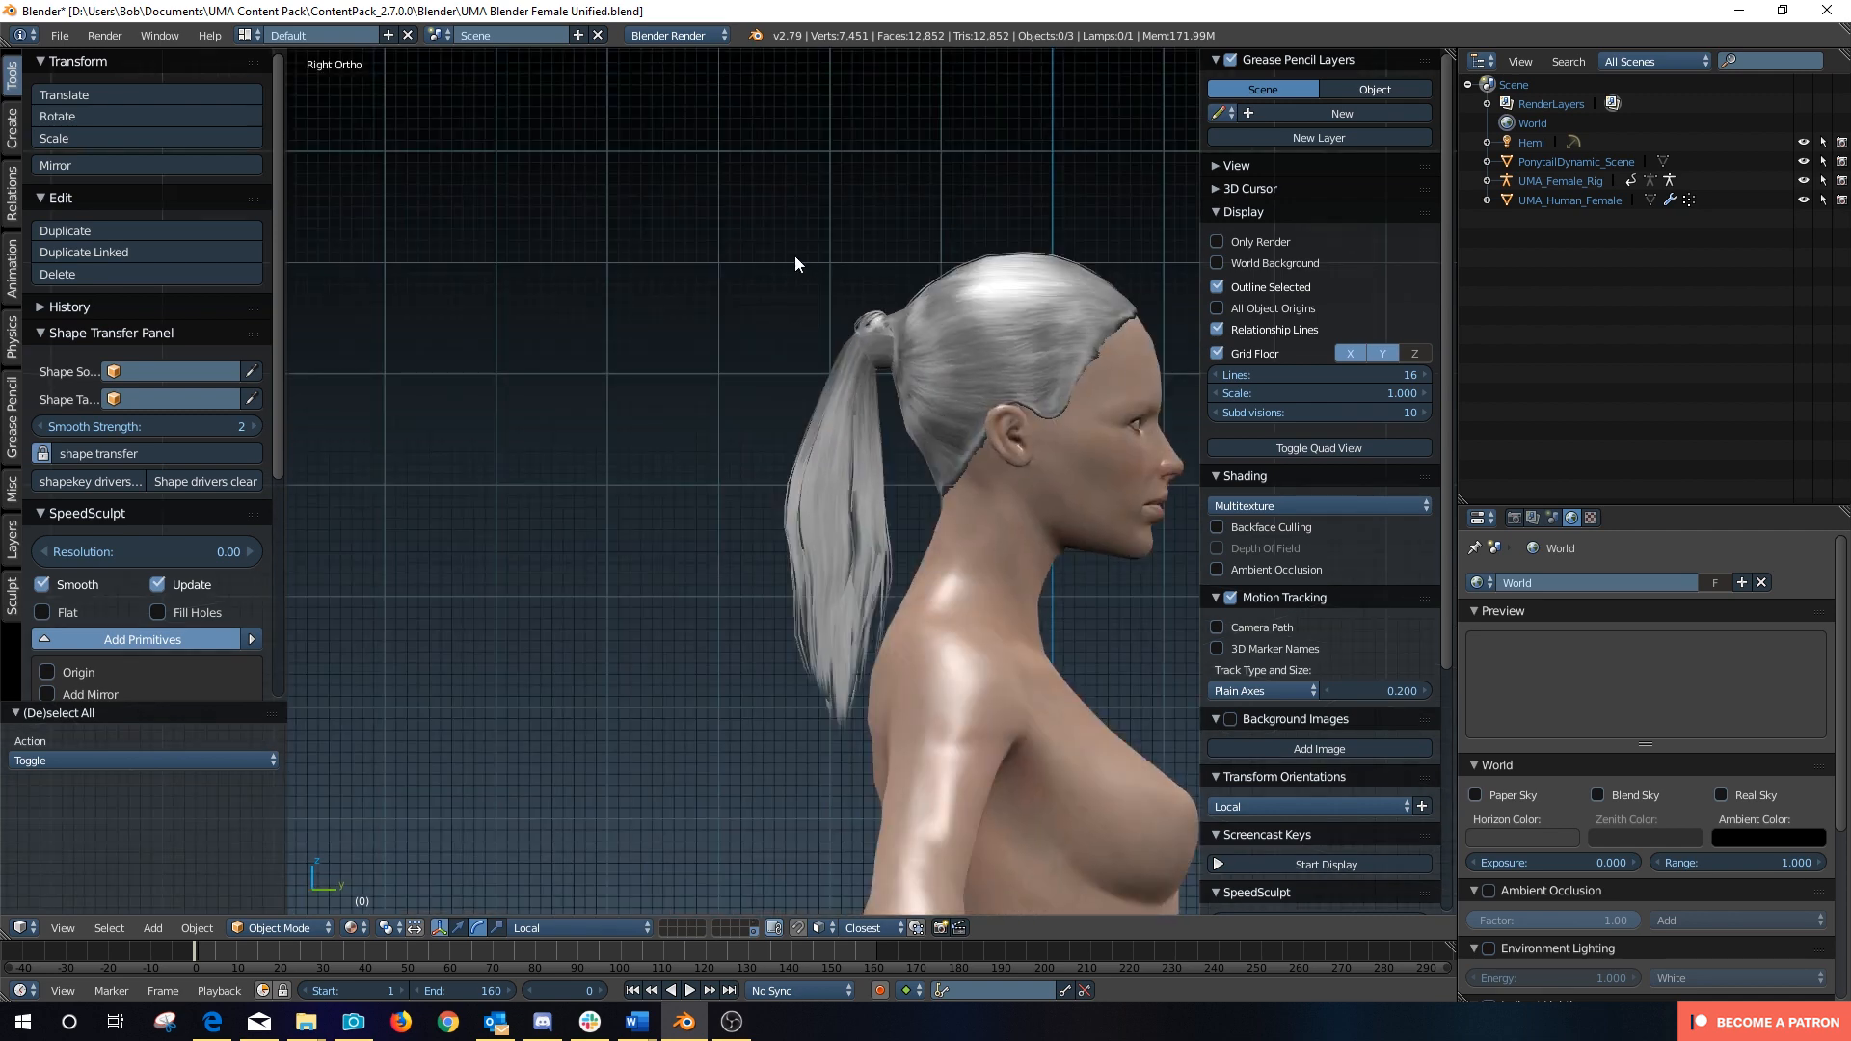
pyautogui.keyDown('shift'); pyautogui.moveTo(847, 336); pyautogui.dragTo(658, 332, button='middle'); pyautogui.keyUp('shift')
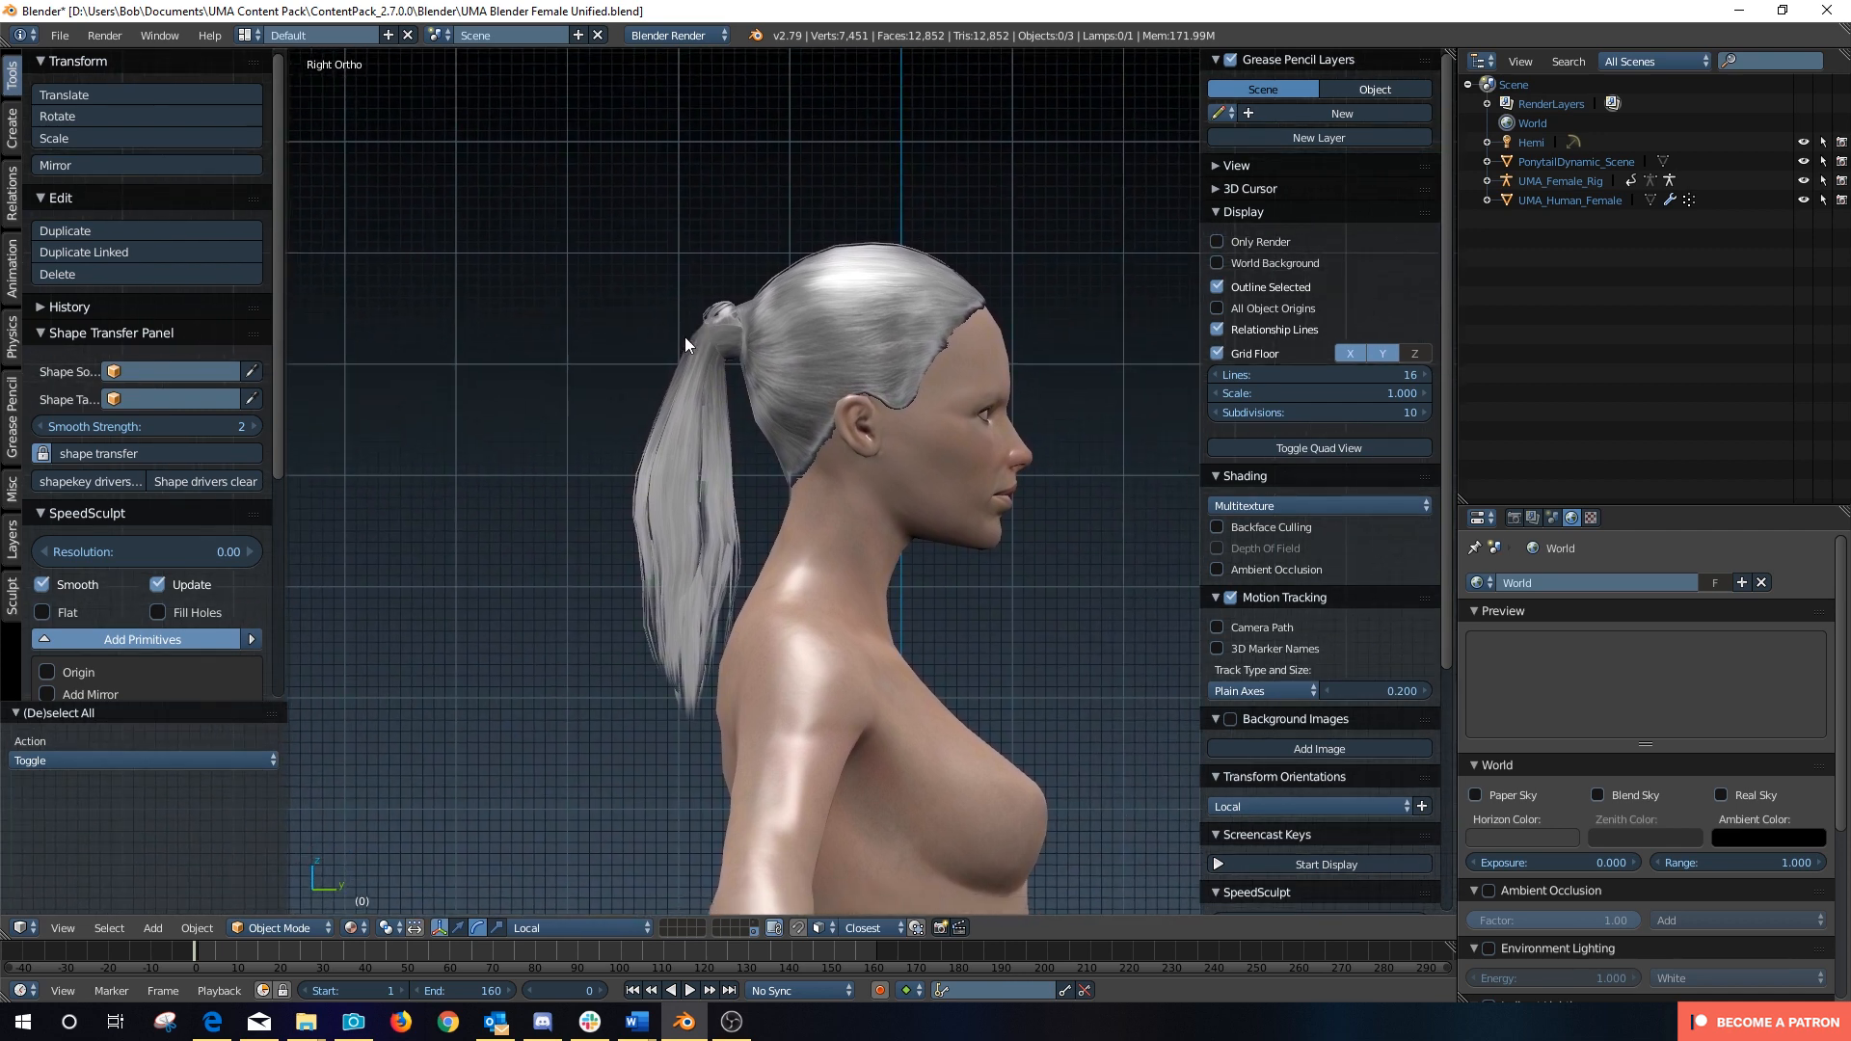
pyautogui.scroll(1, 685, 338)
pyautogui.scroll(2, 671, 316)
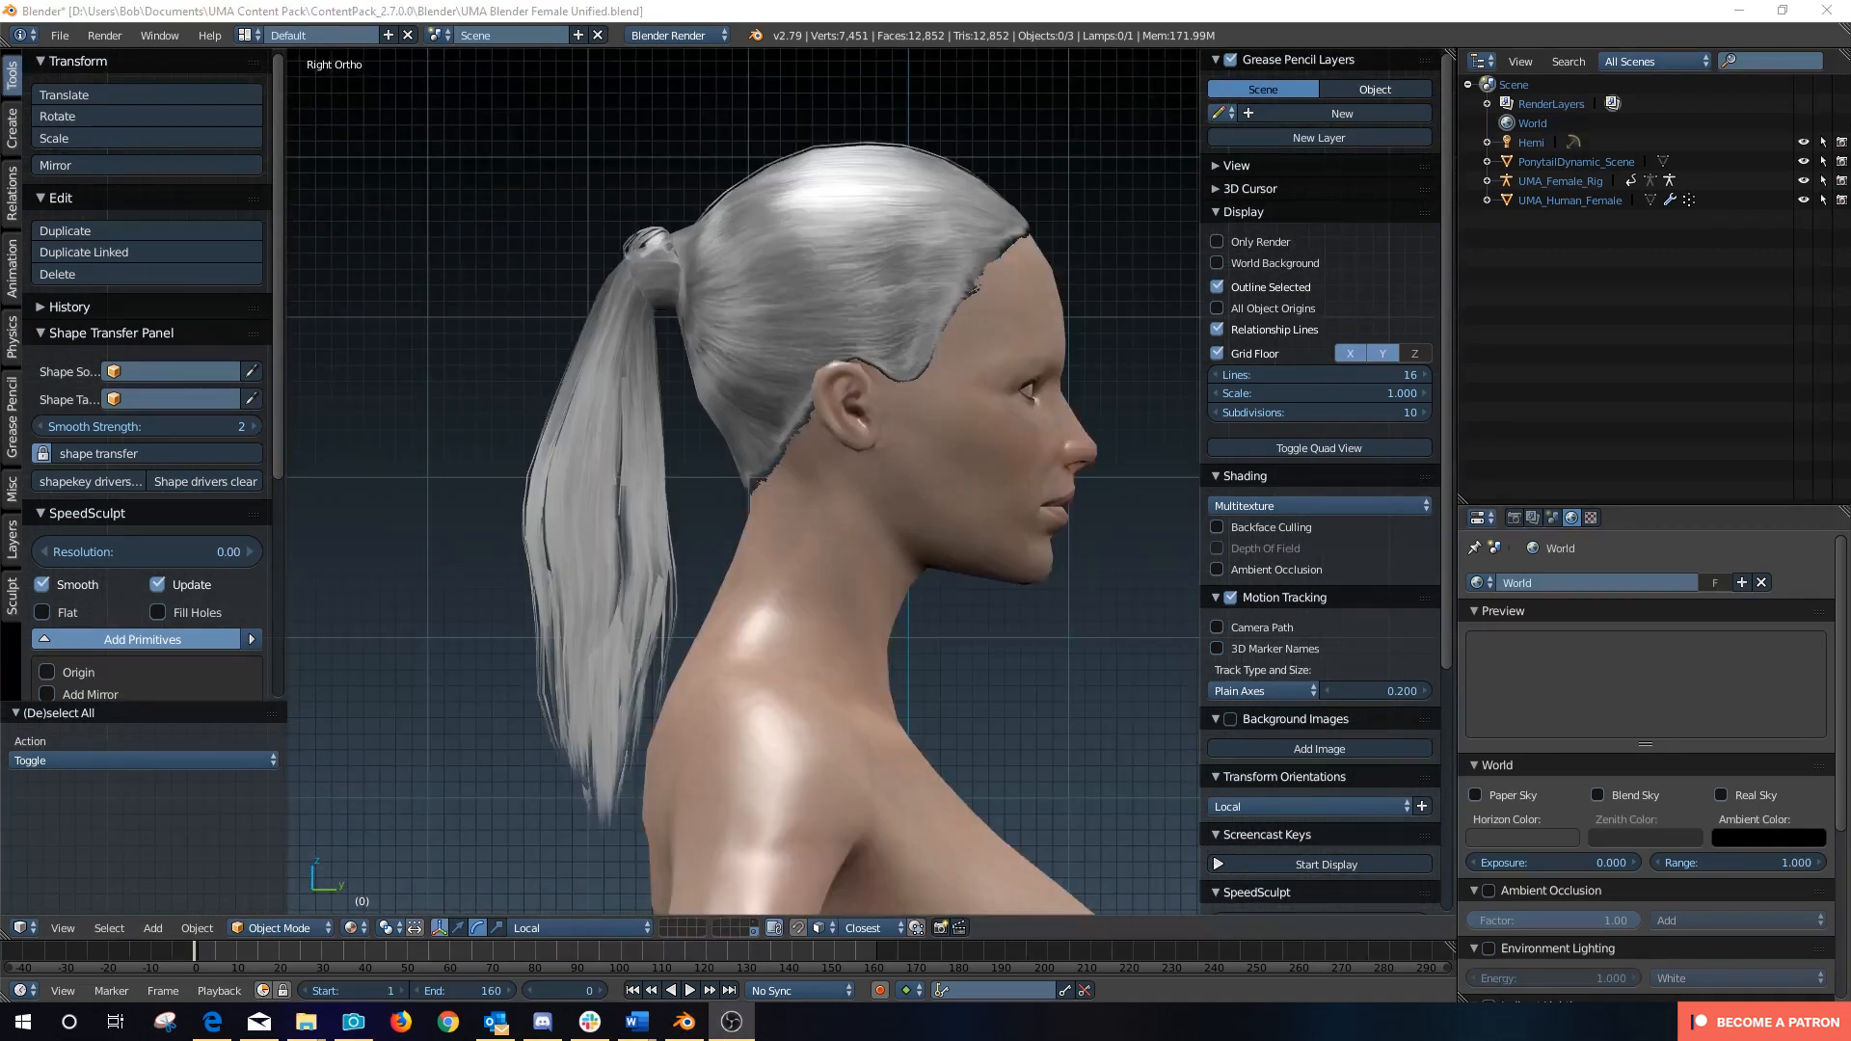
# Step: Show the armature's layer together with the body and set UMA_Female_Rig's bone display to Octahedral
pyautogui.click(755, 921)
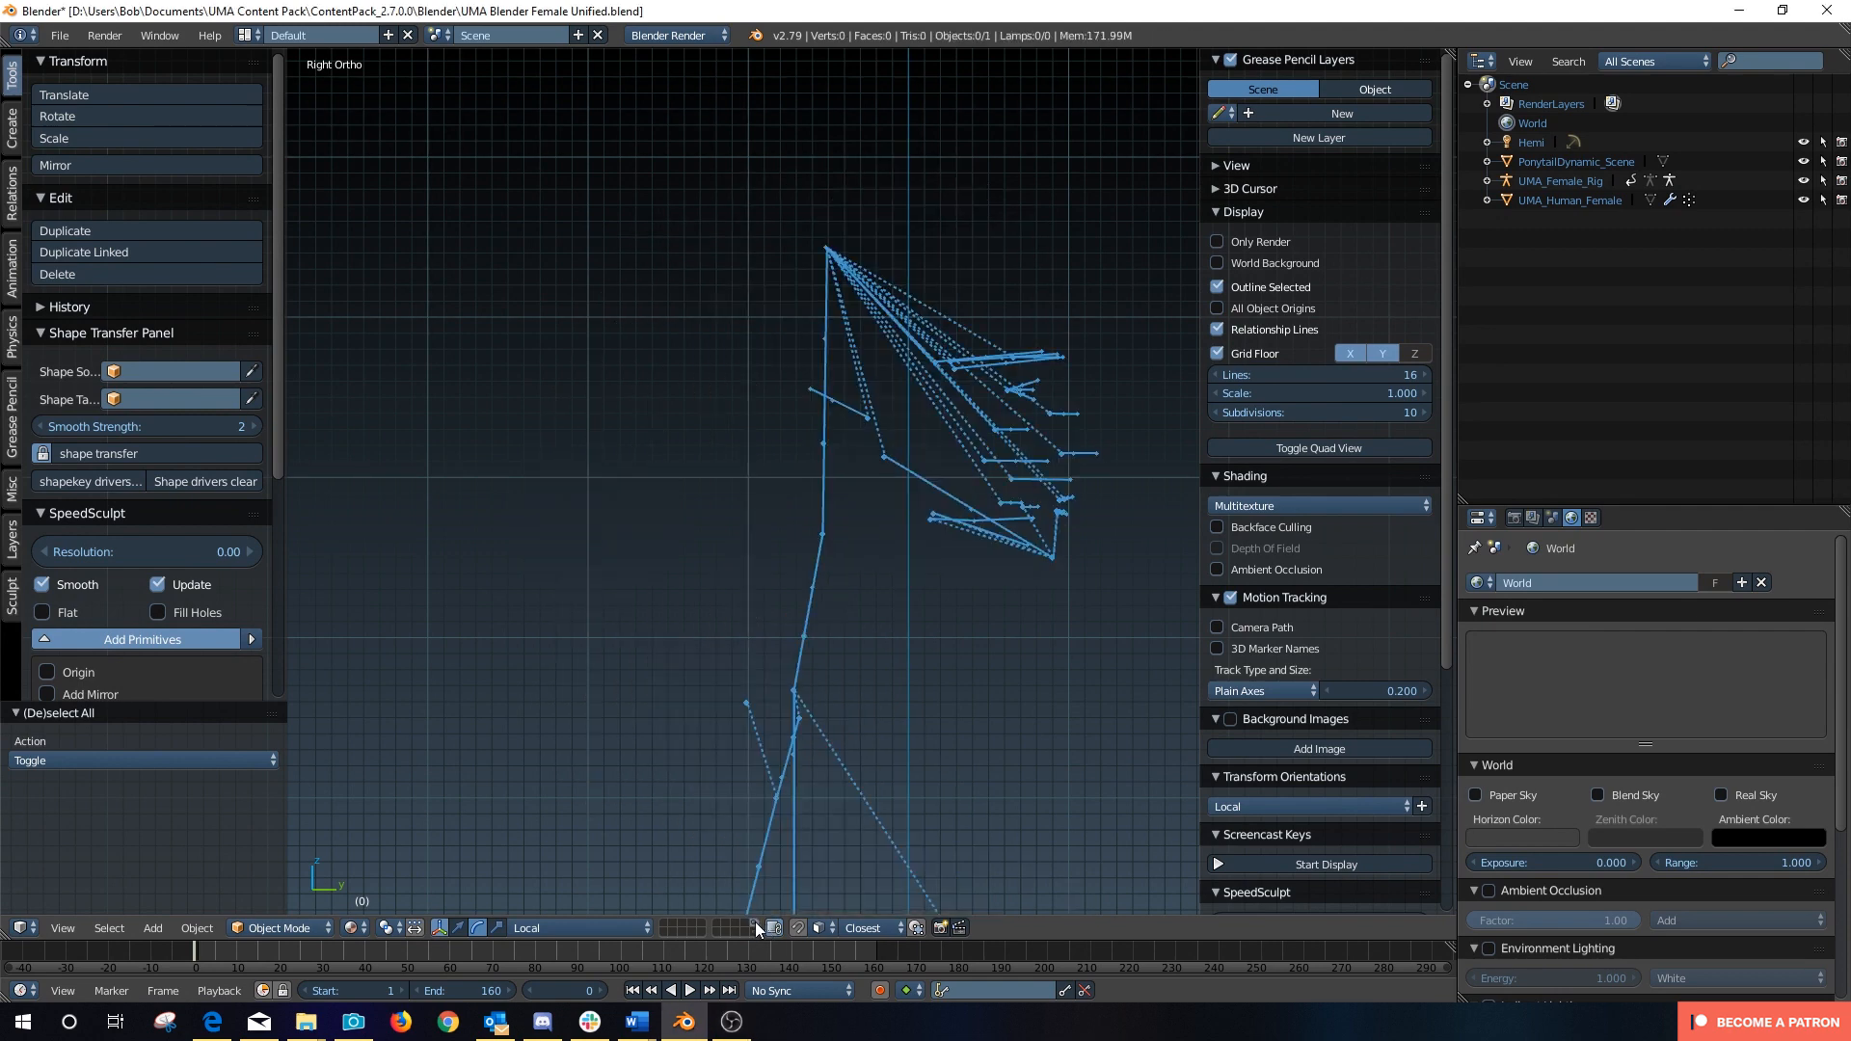
pyautogui.keyDown('shift'); pyautogui.click(754, 931); pyautogui.keyUp('shift')
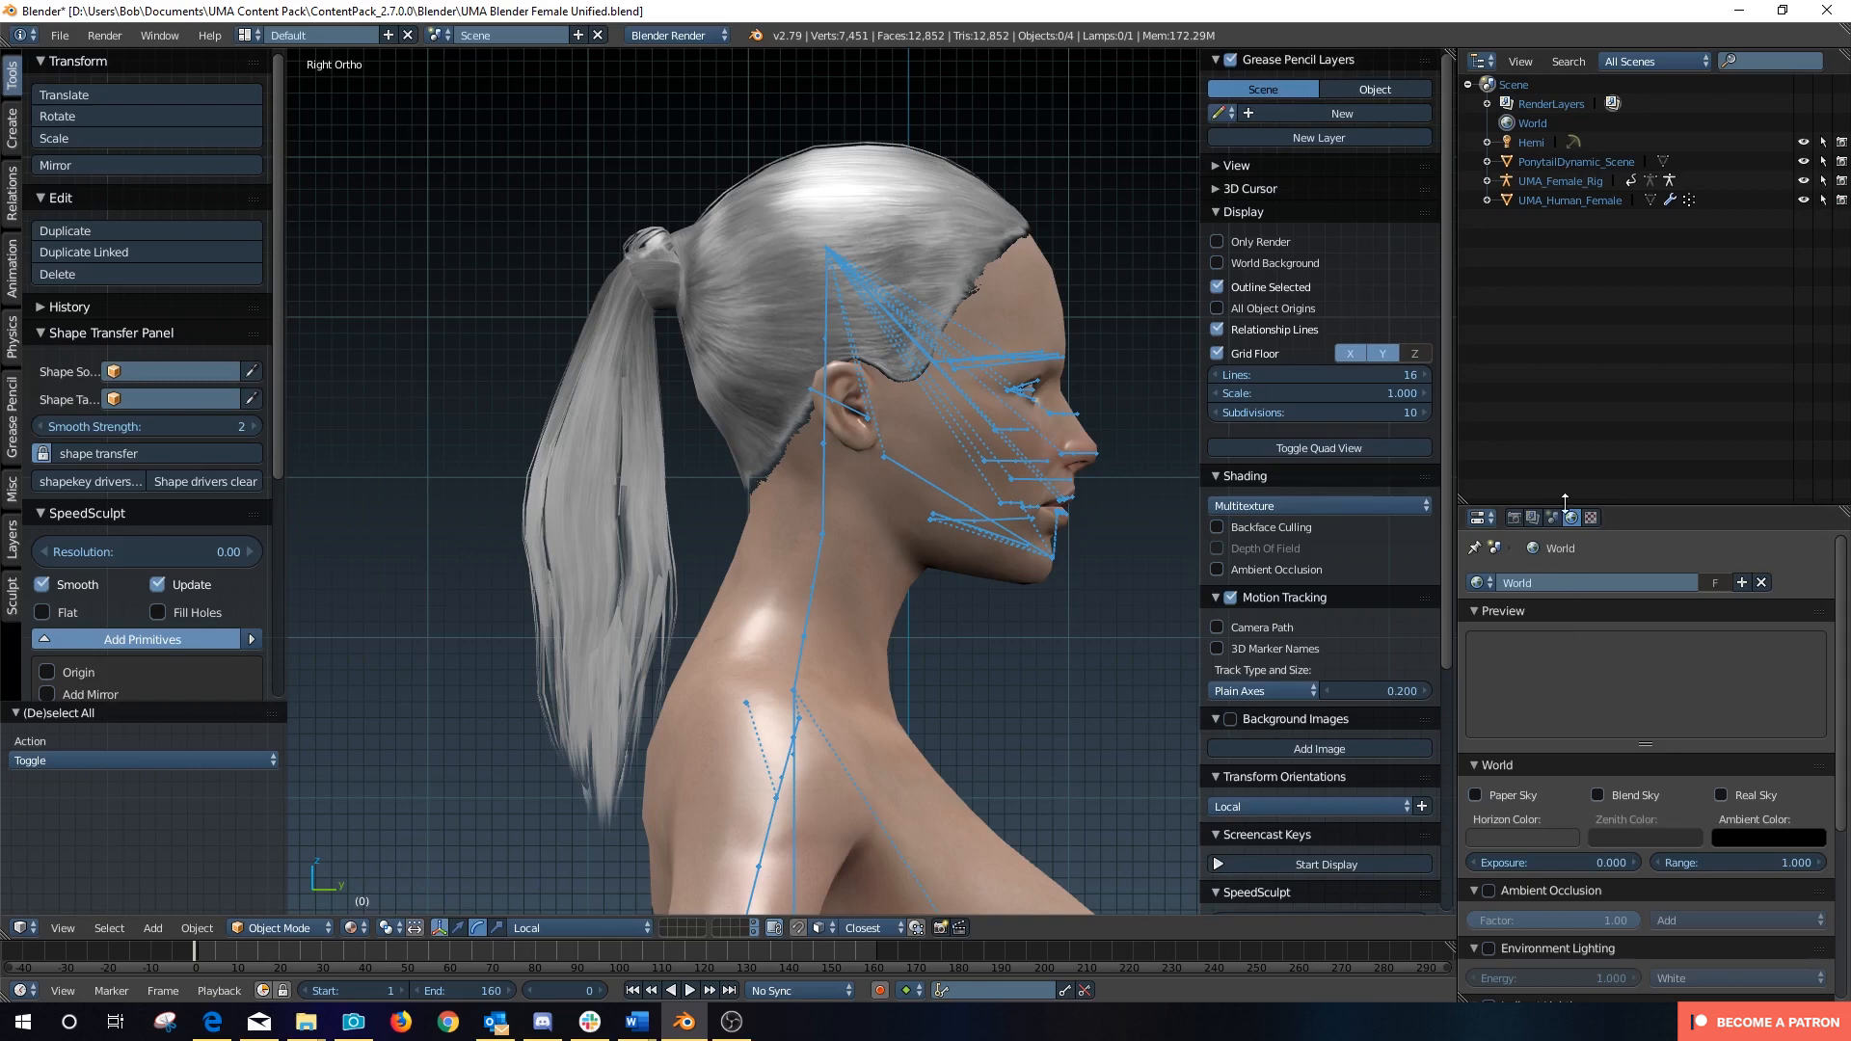
pyautogui.click(1564, 180)
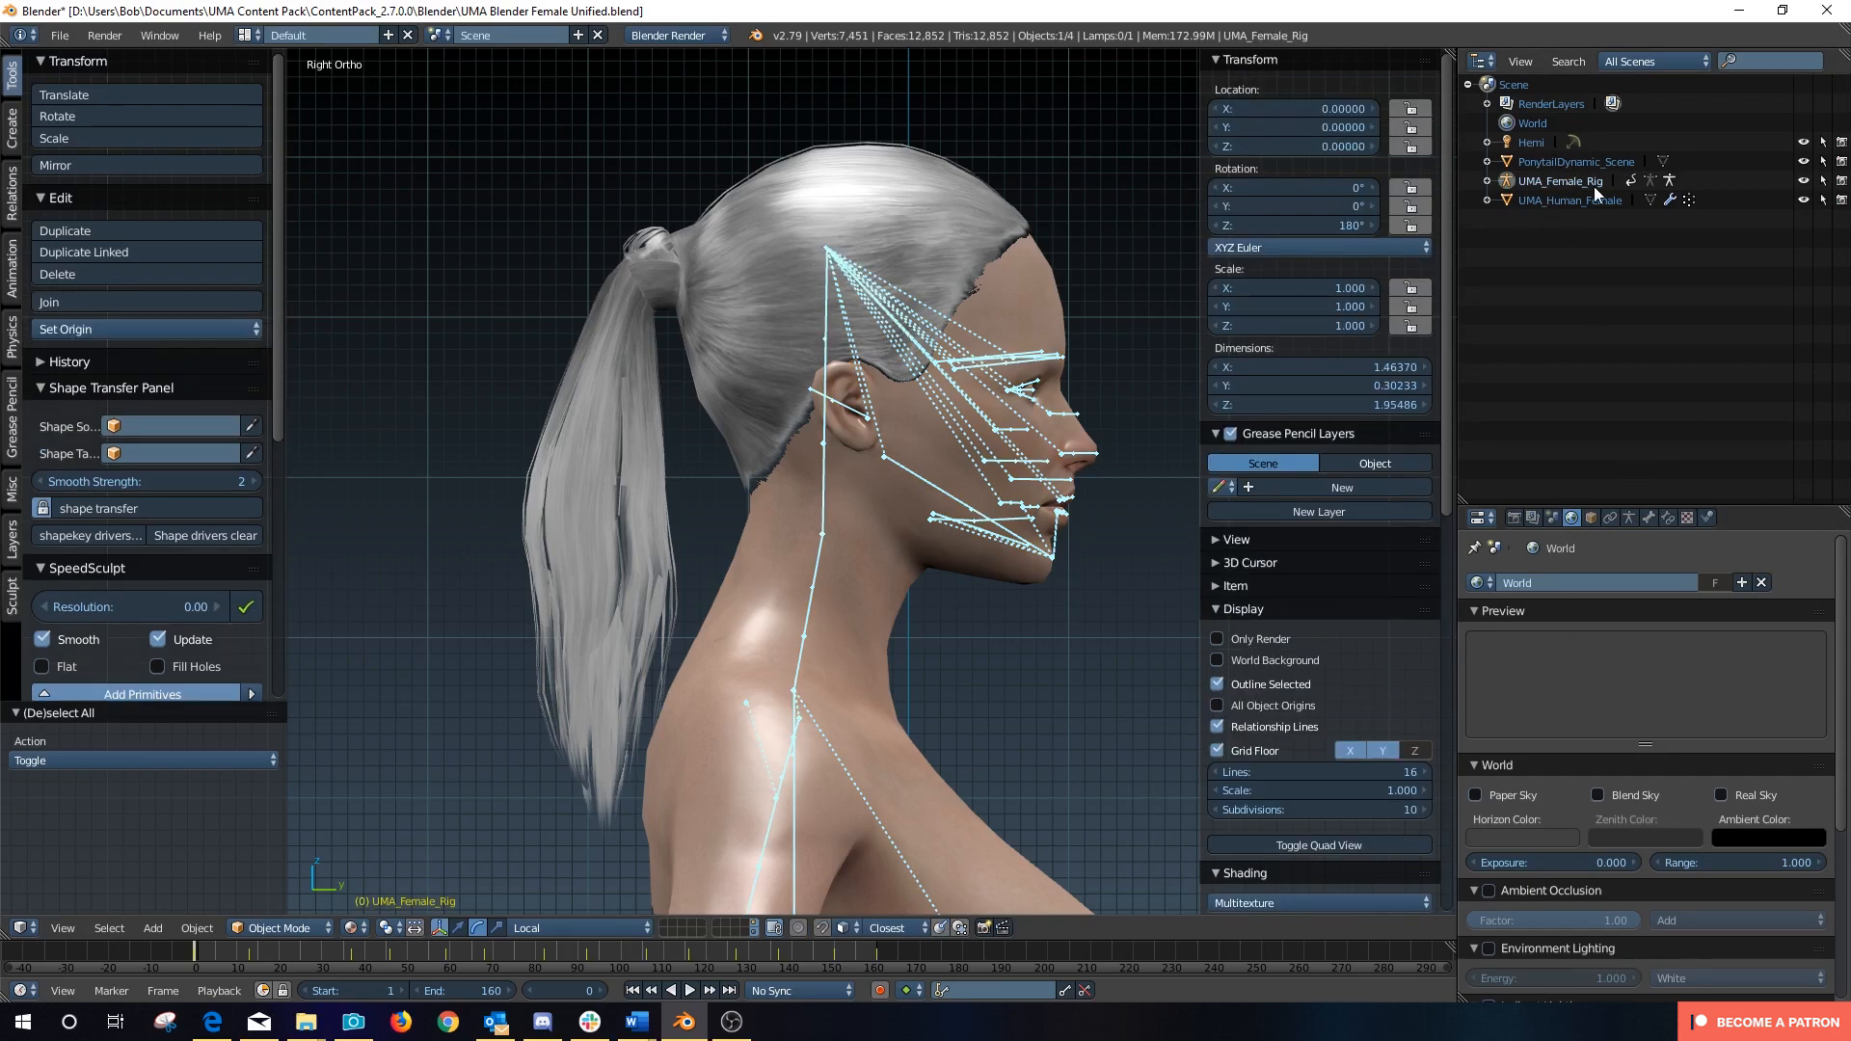
pyautogui.click(1629, 518)
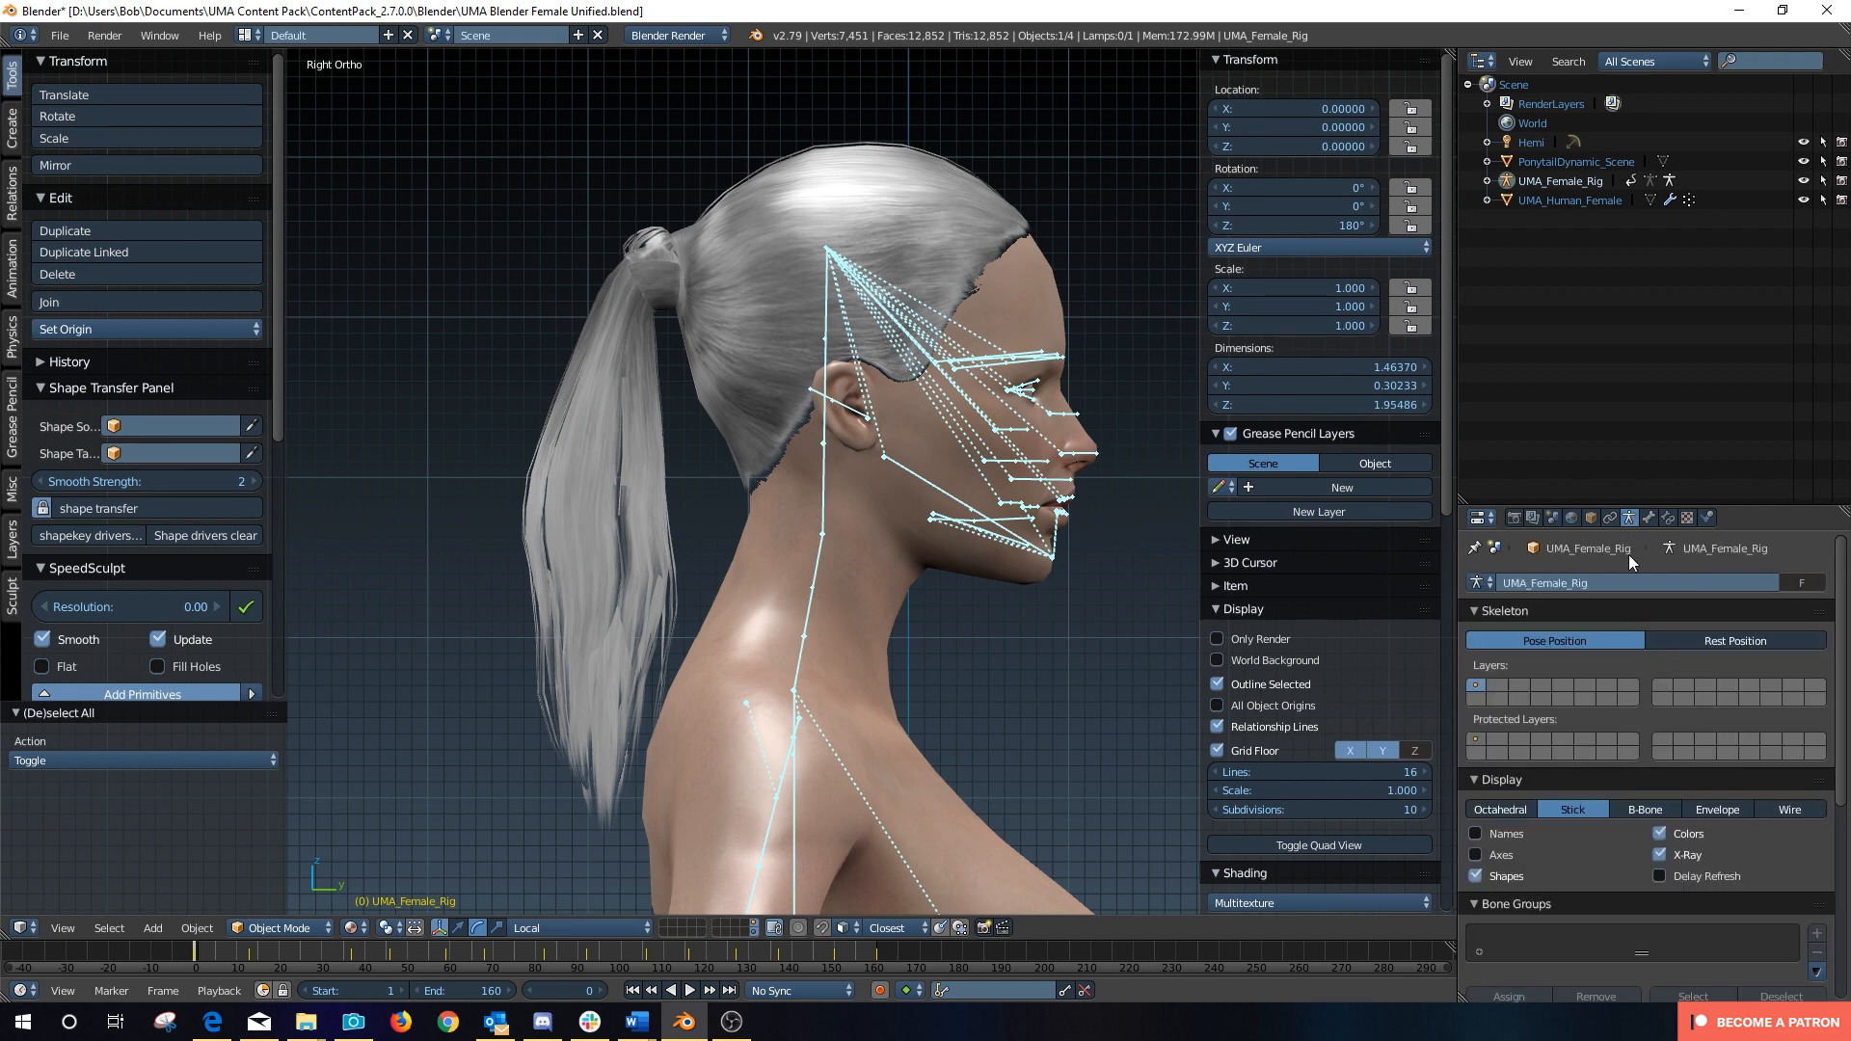
pyautogui.click(1495, 808)
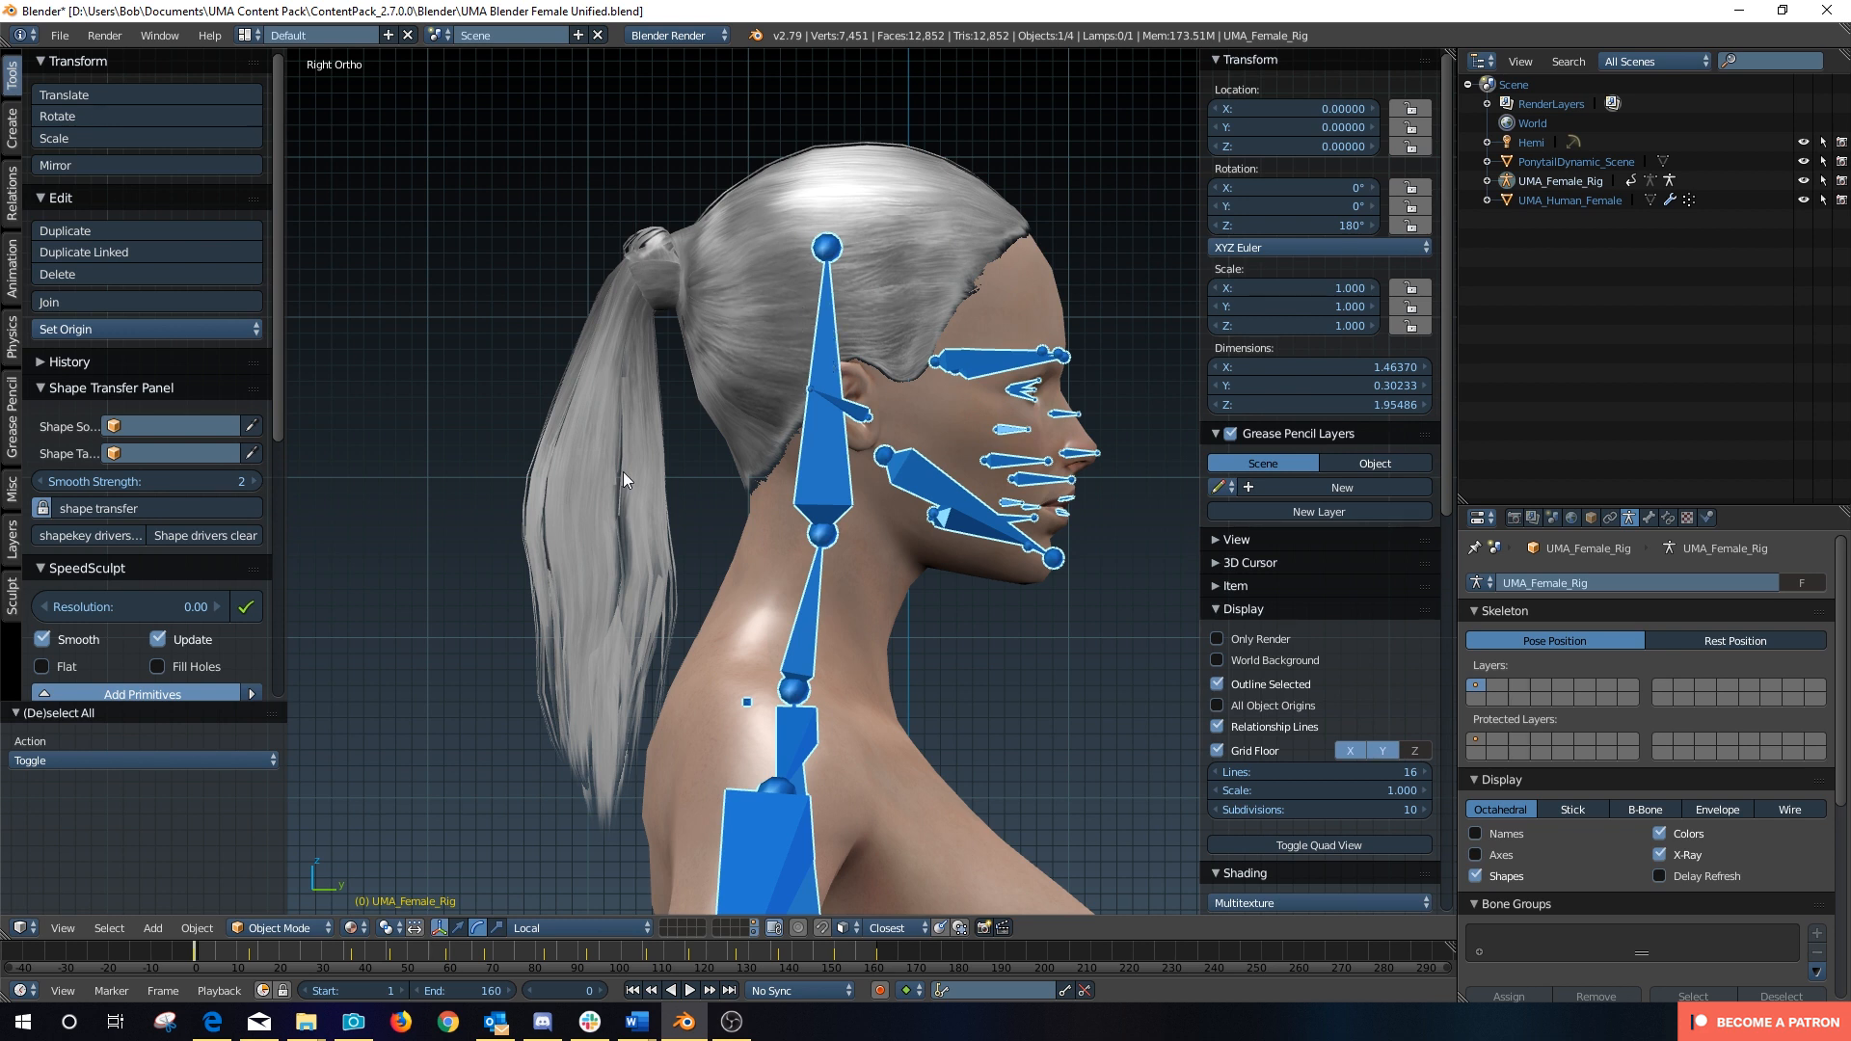
# Step: Expand UMA_Female_Rig in the scene hierarchy and put the armature into Edit Mode
pyautogui.click(1486, 182)
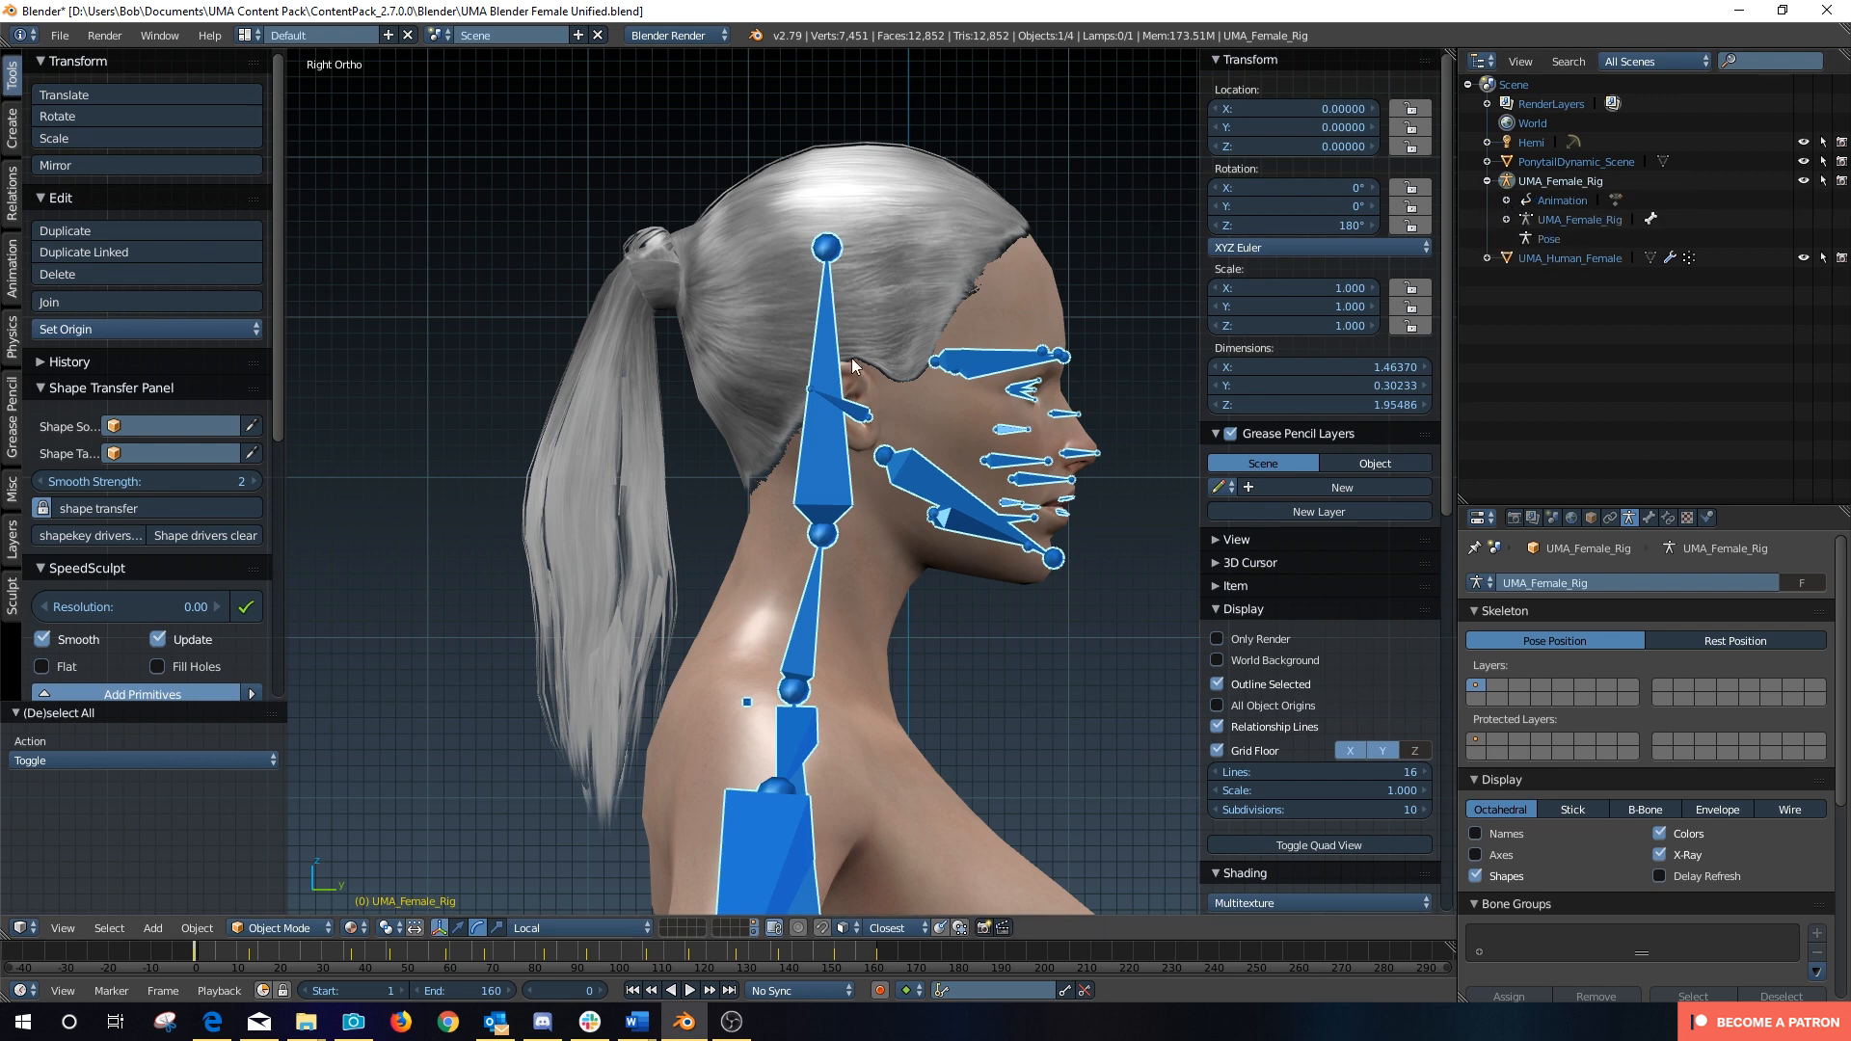
pyautogui.click(275, 928)
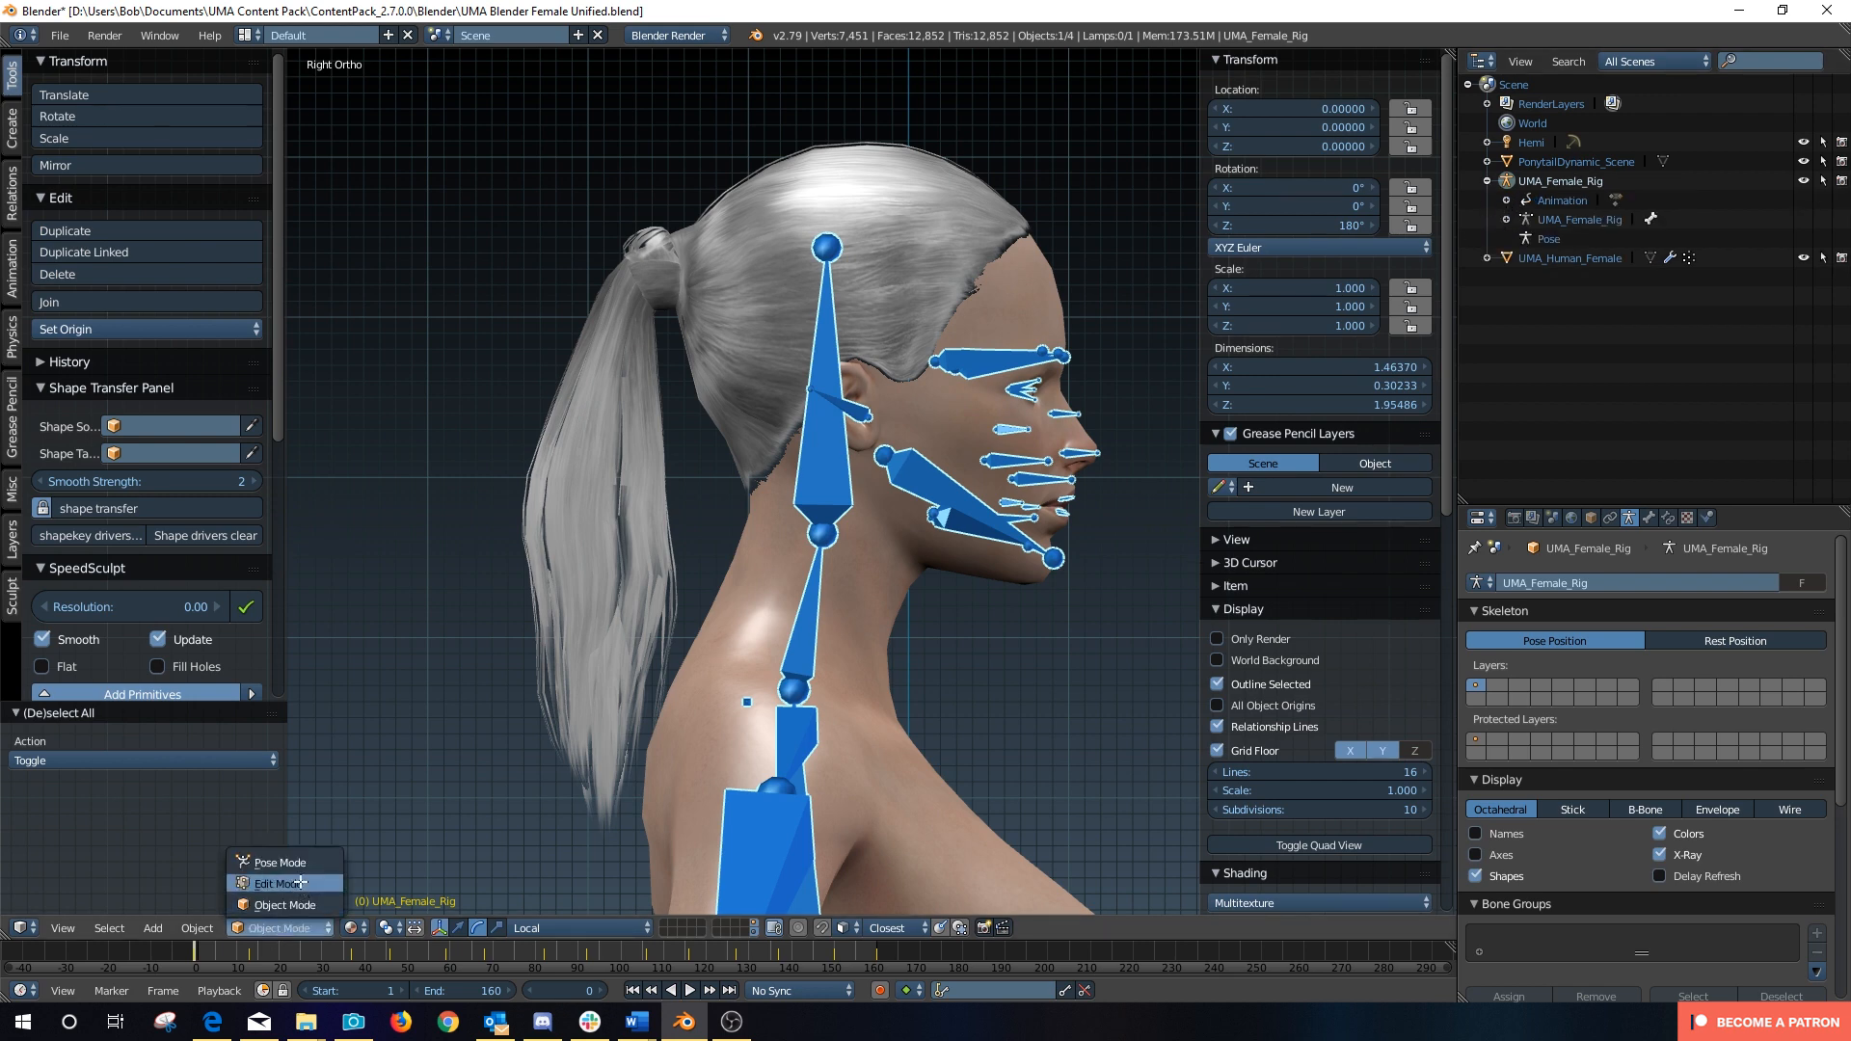
pyautogui.click(299, 881)
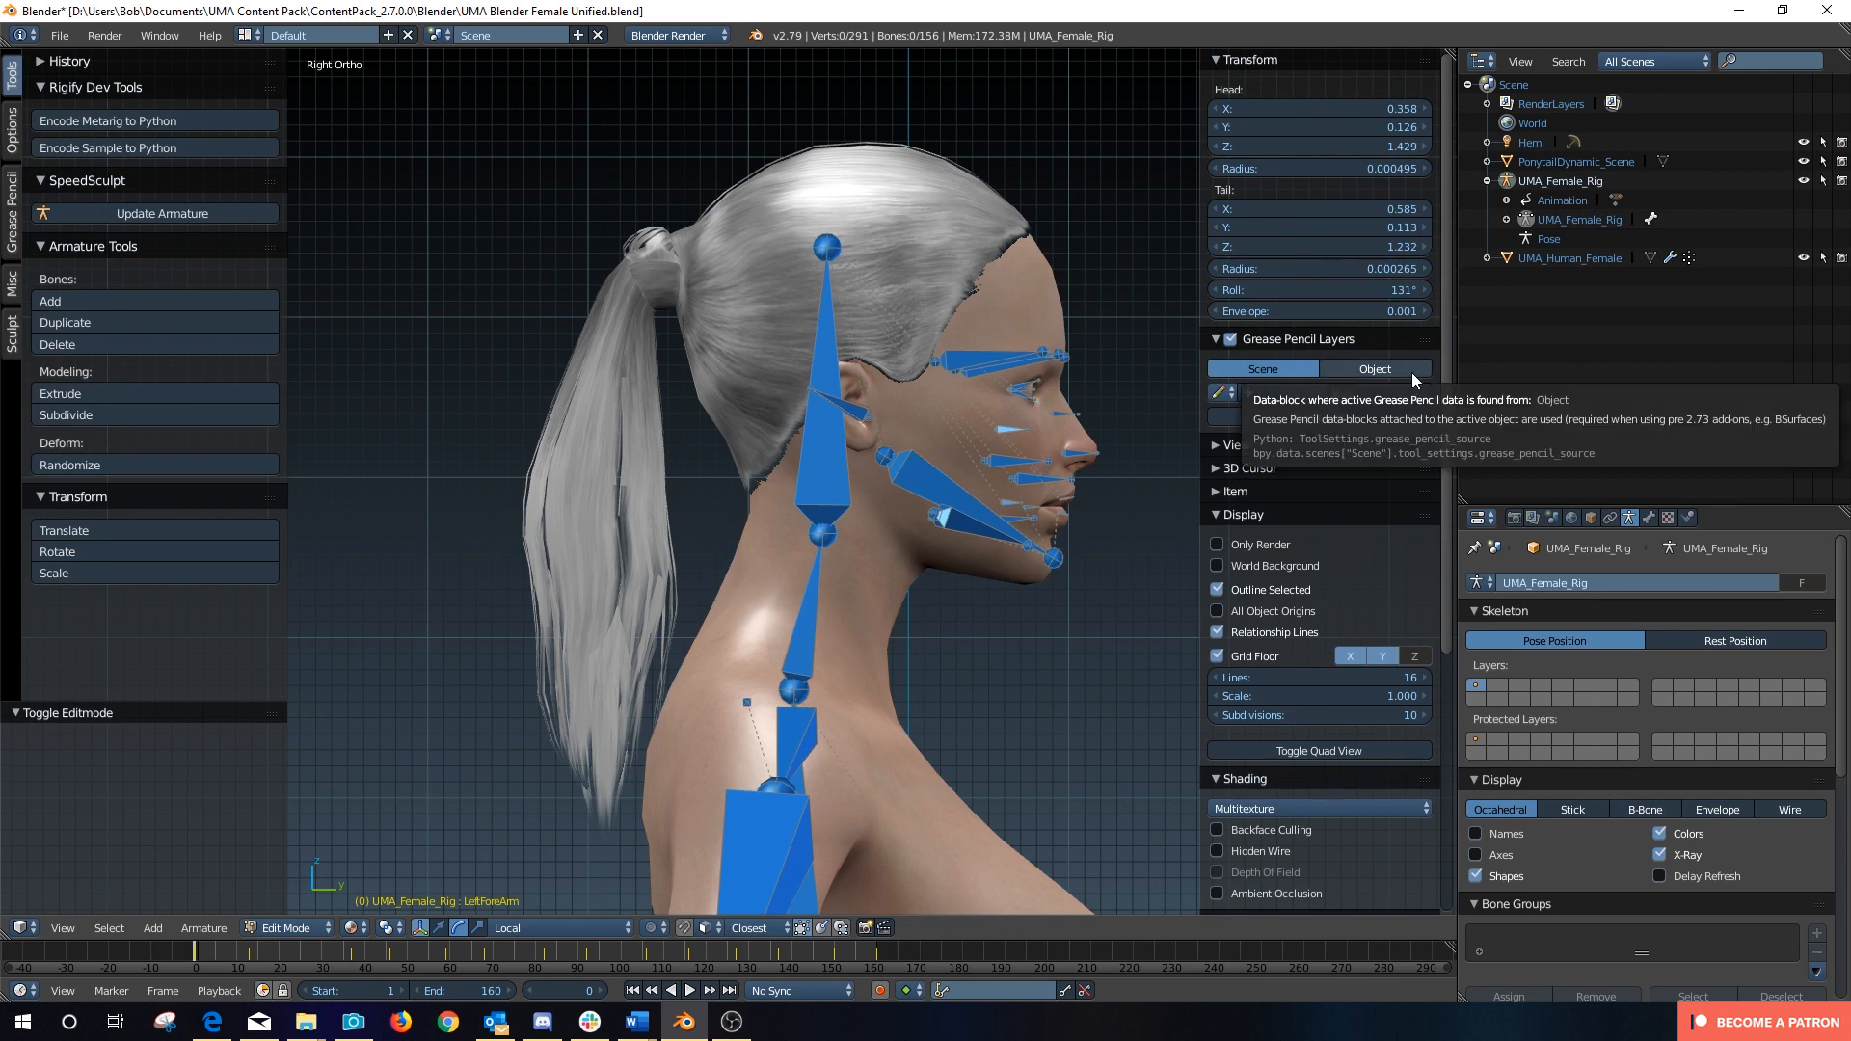
# Step: Expand the rig's bone hierarchy from Global through Hips, Spine and Neck to Head, and select the HeadAdjust bone
pyautogui.click(1506, 220)
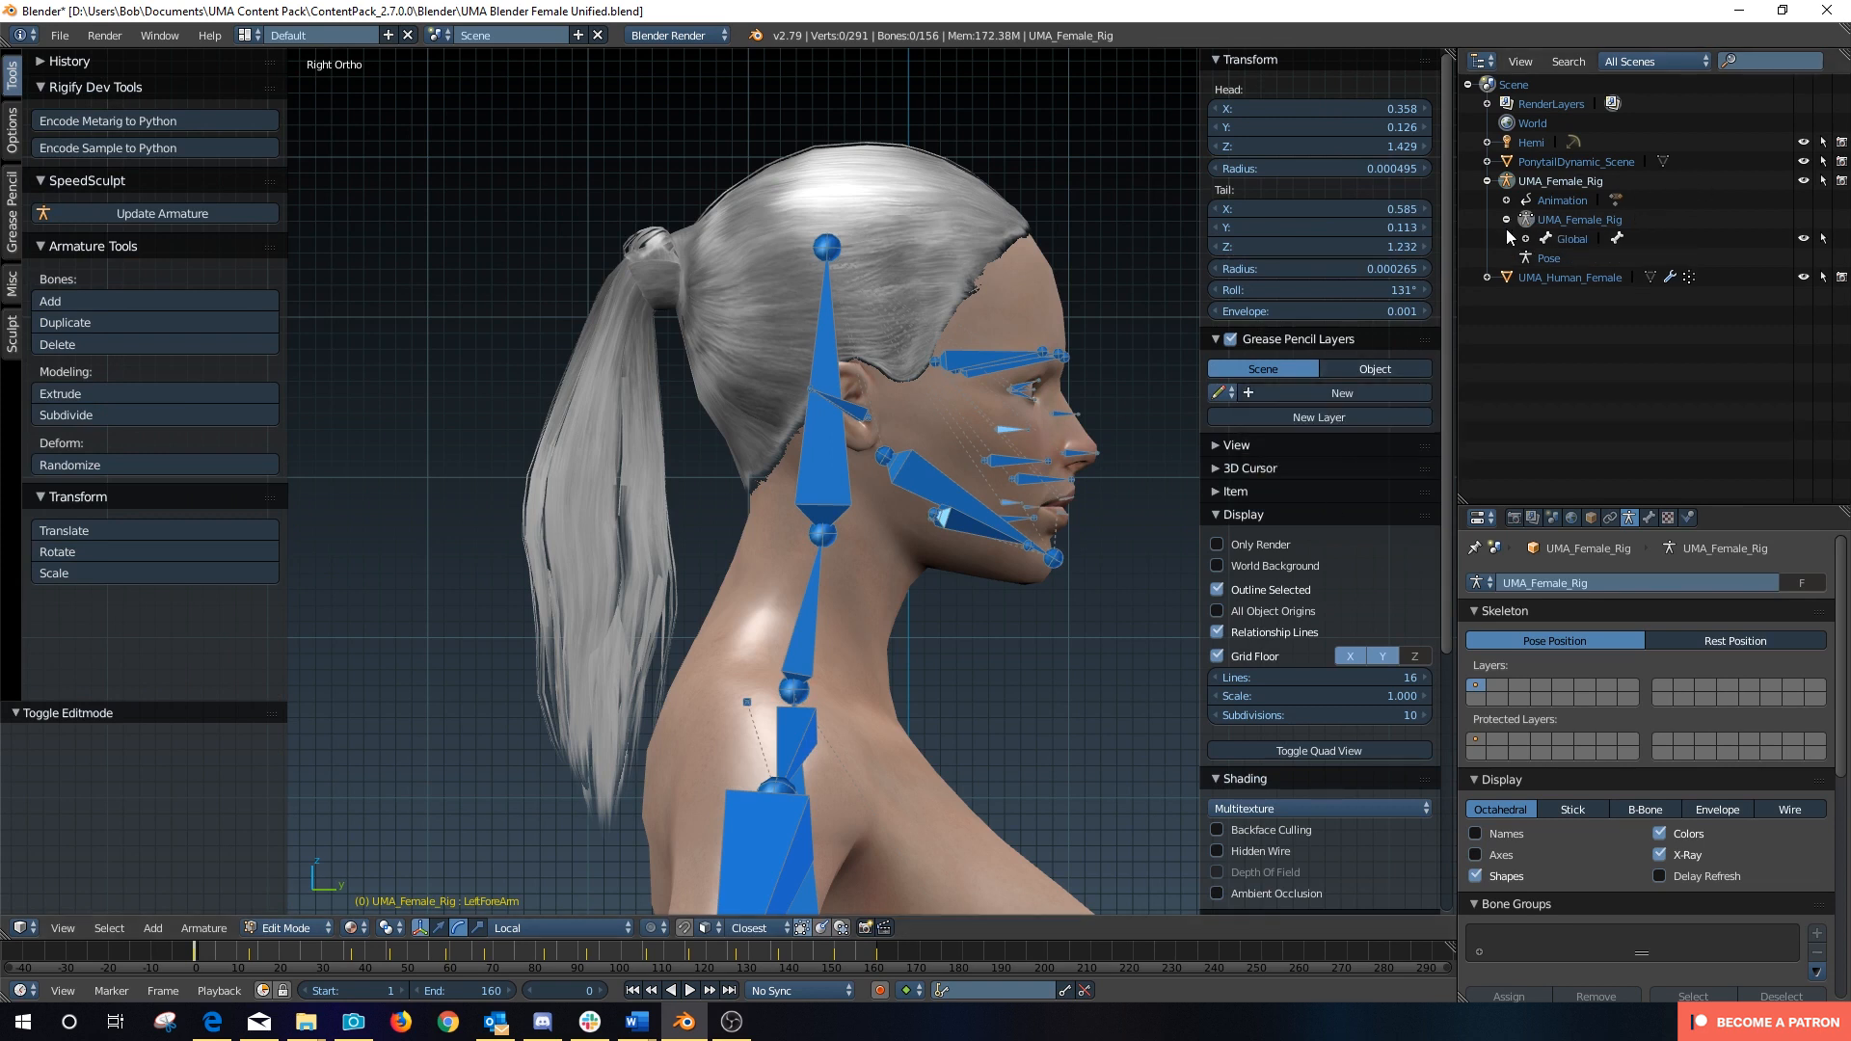
pyautogui.click(1525, 238)
pyautogui.click(1545, 258)
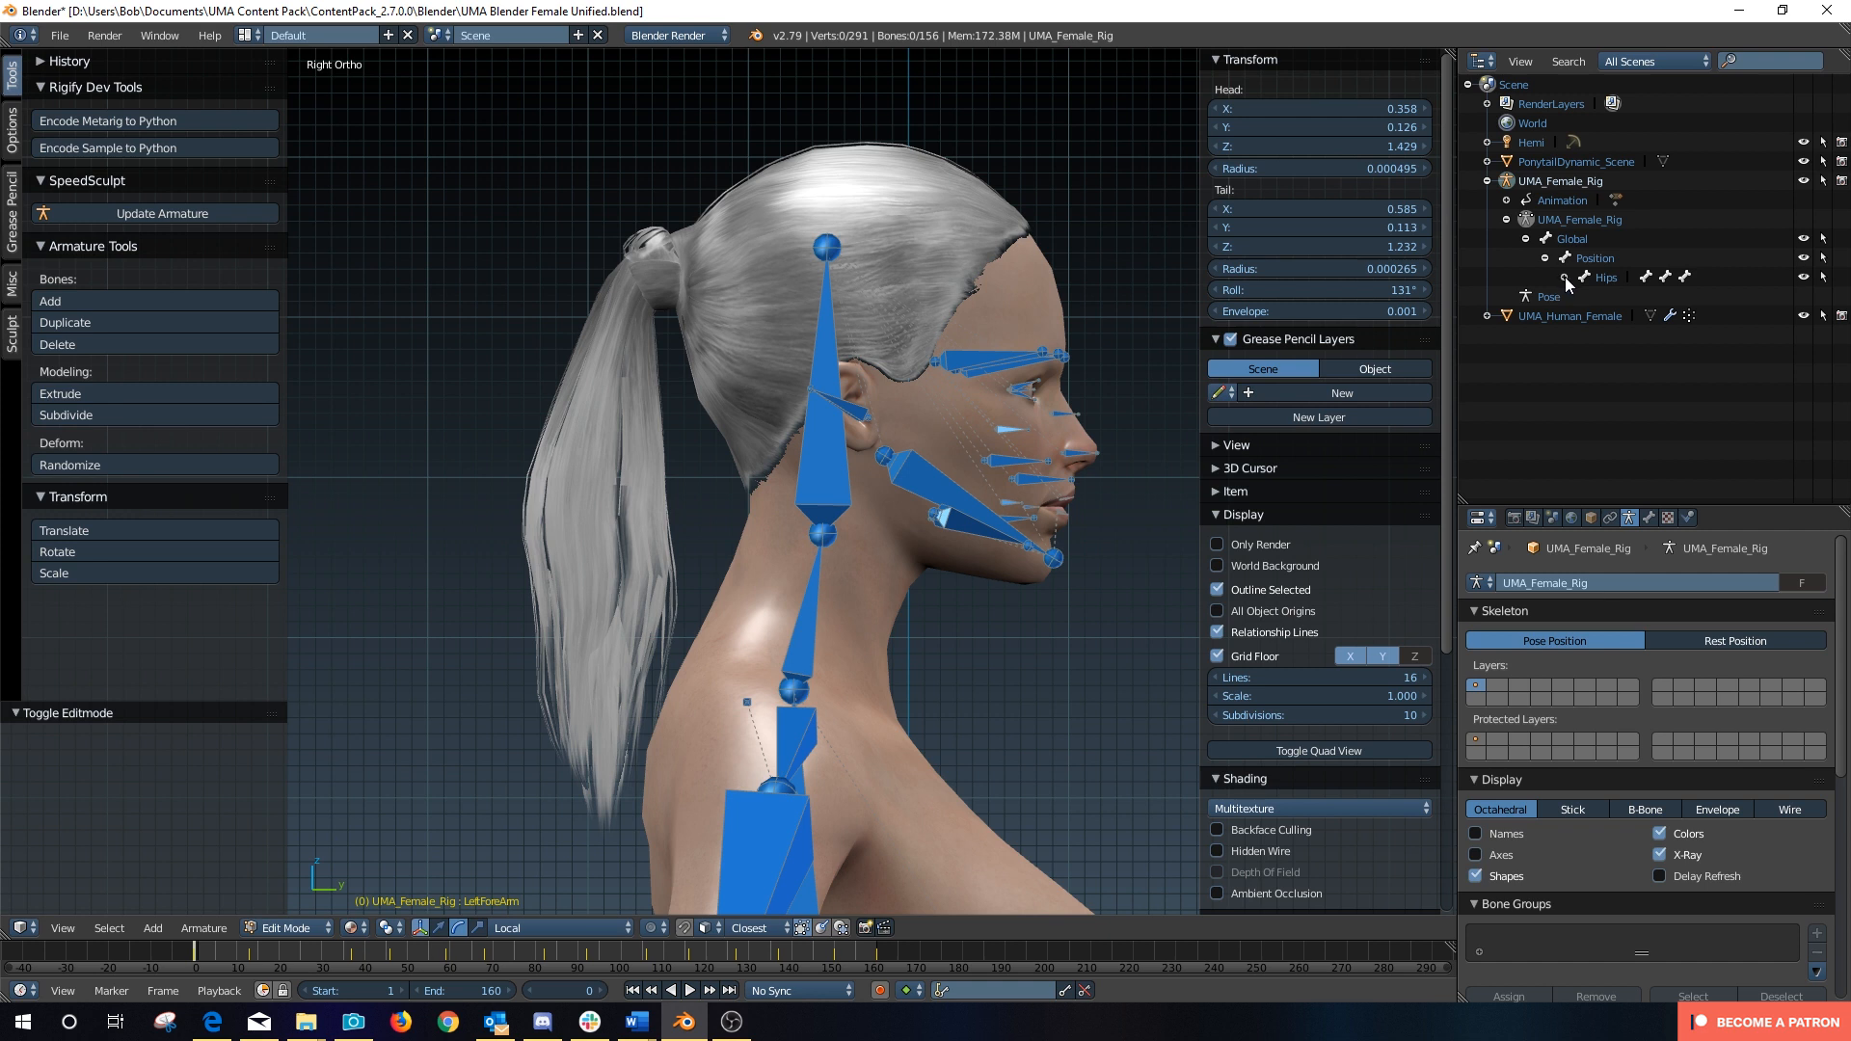
pyautogui.click(1564, 278)
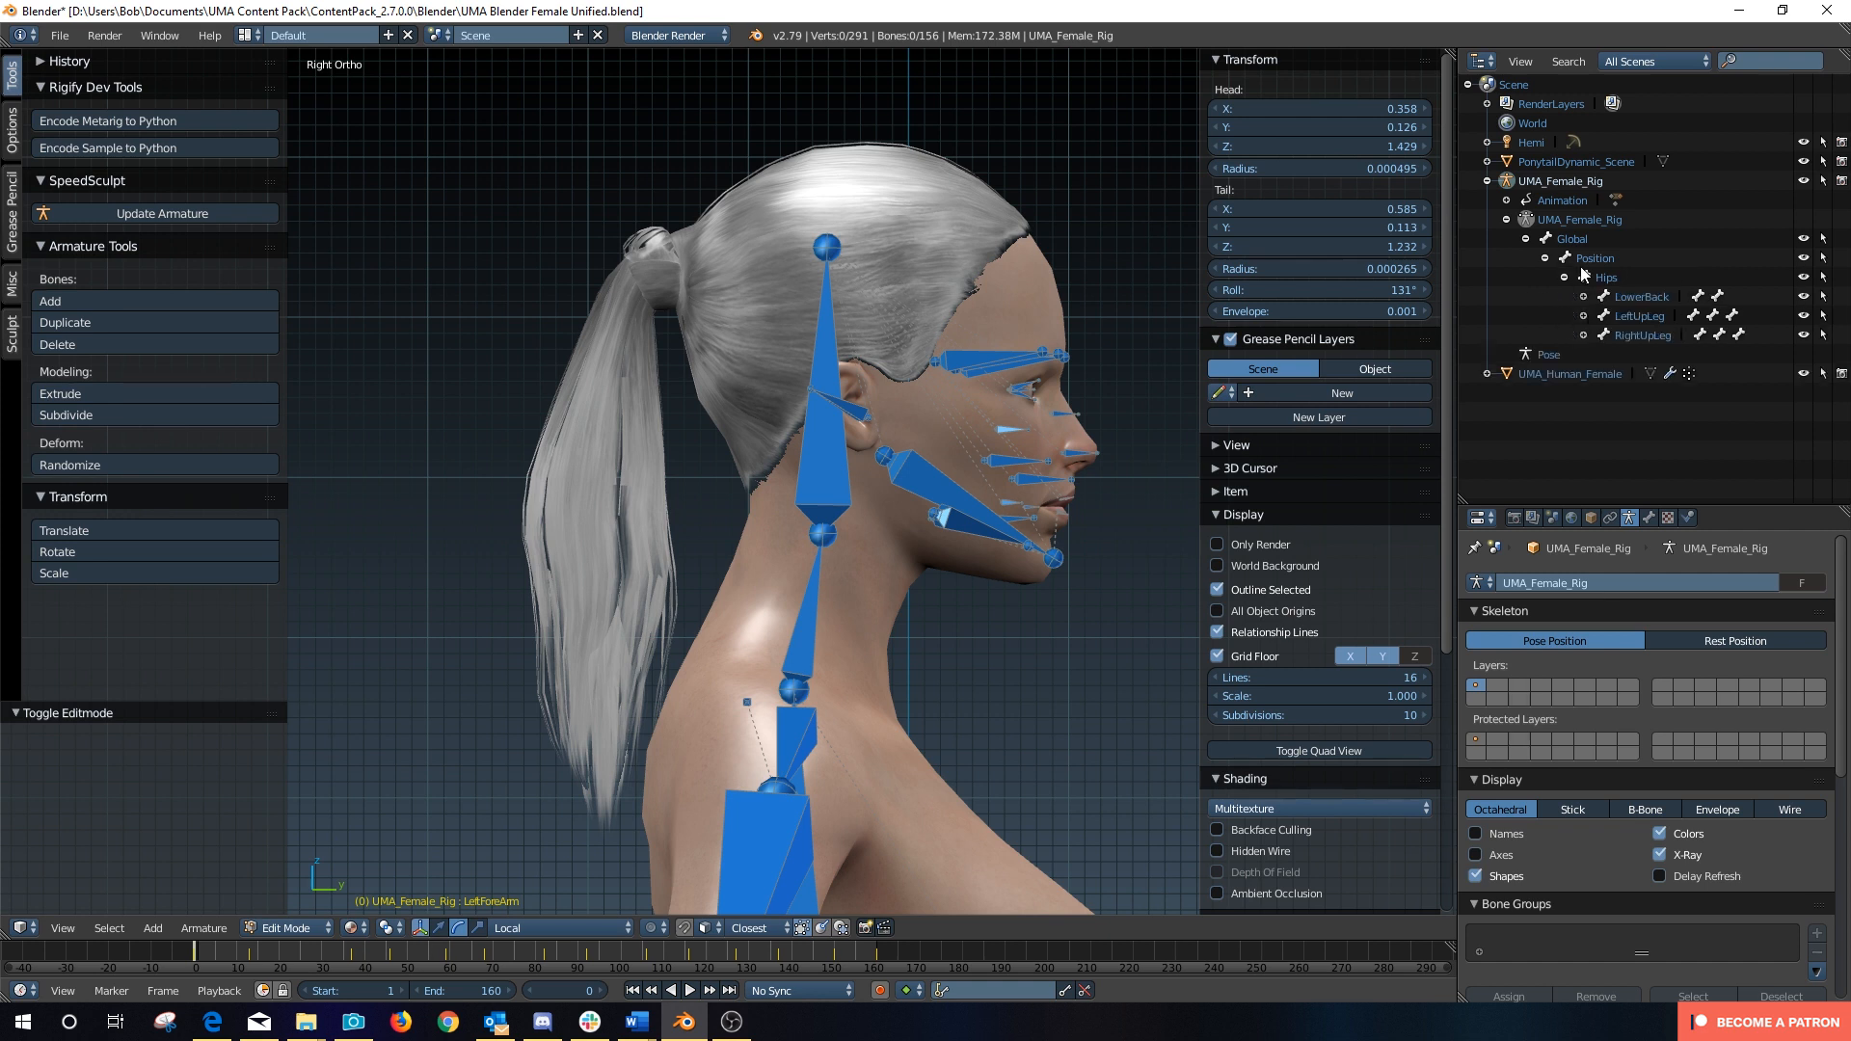
pyautogui.click(1583, 297)
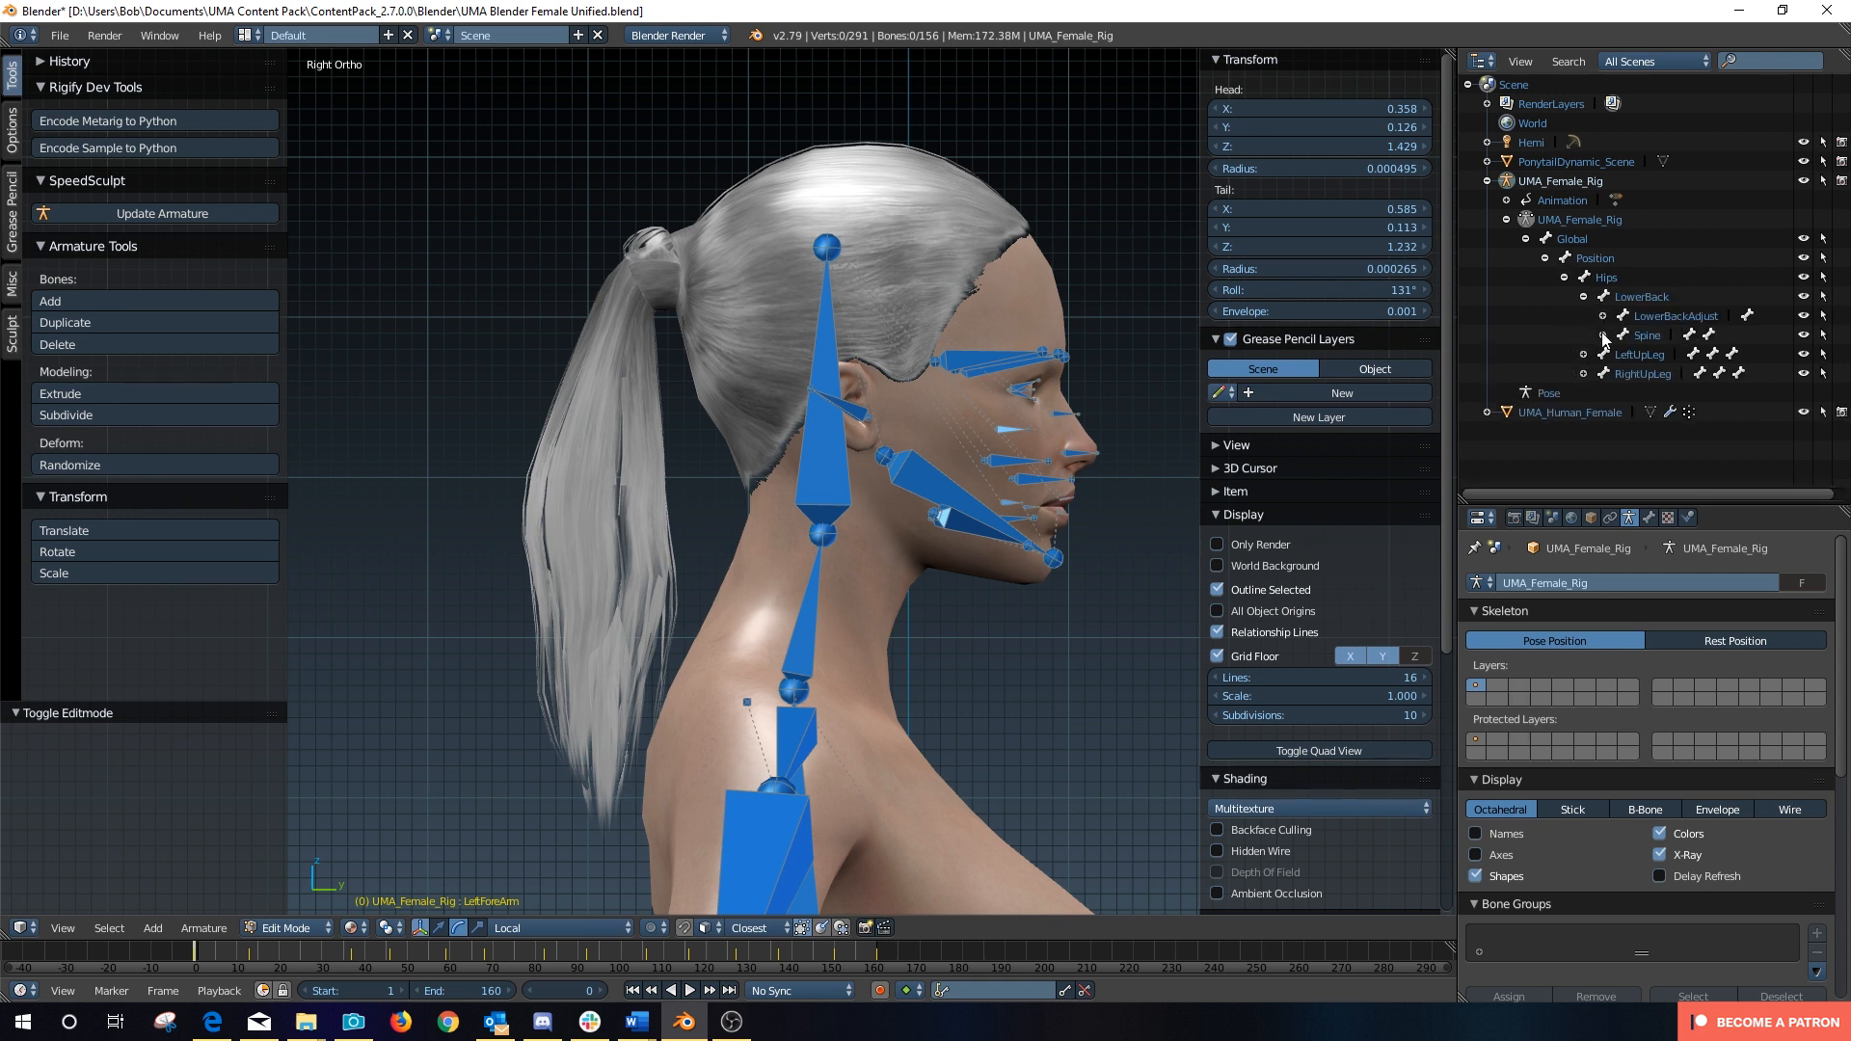
pyautogui.click(1602, 335)
pyautogui.click(1622, 374)
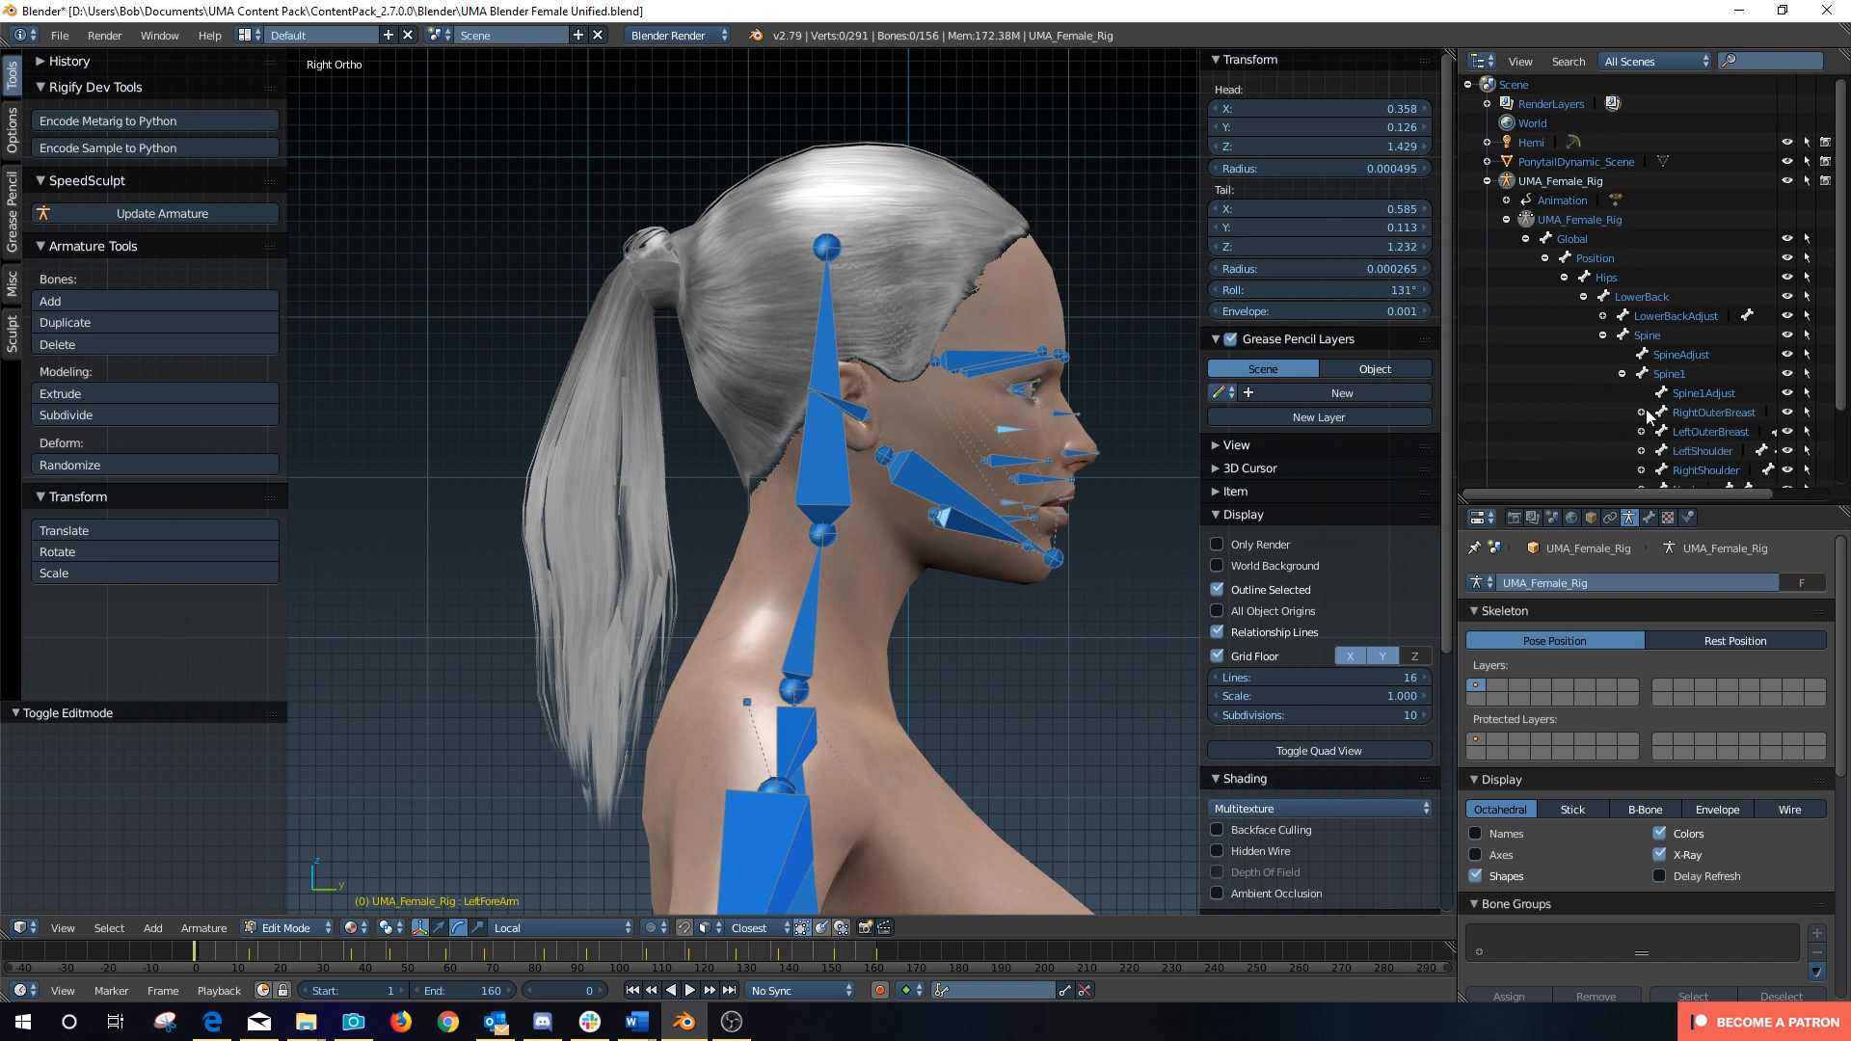
pyautogui.scroll(-3, 1650, 419)
pyautogui.click(1641, 399)
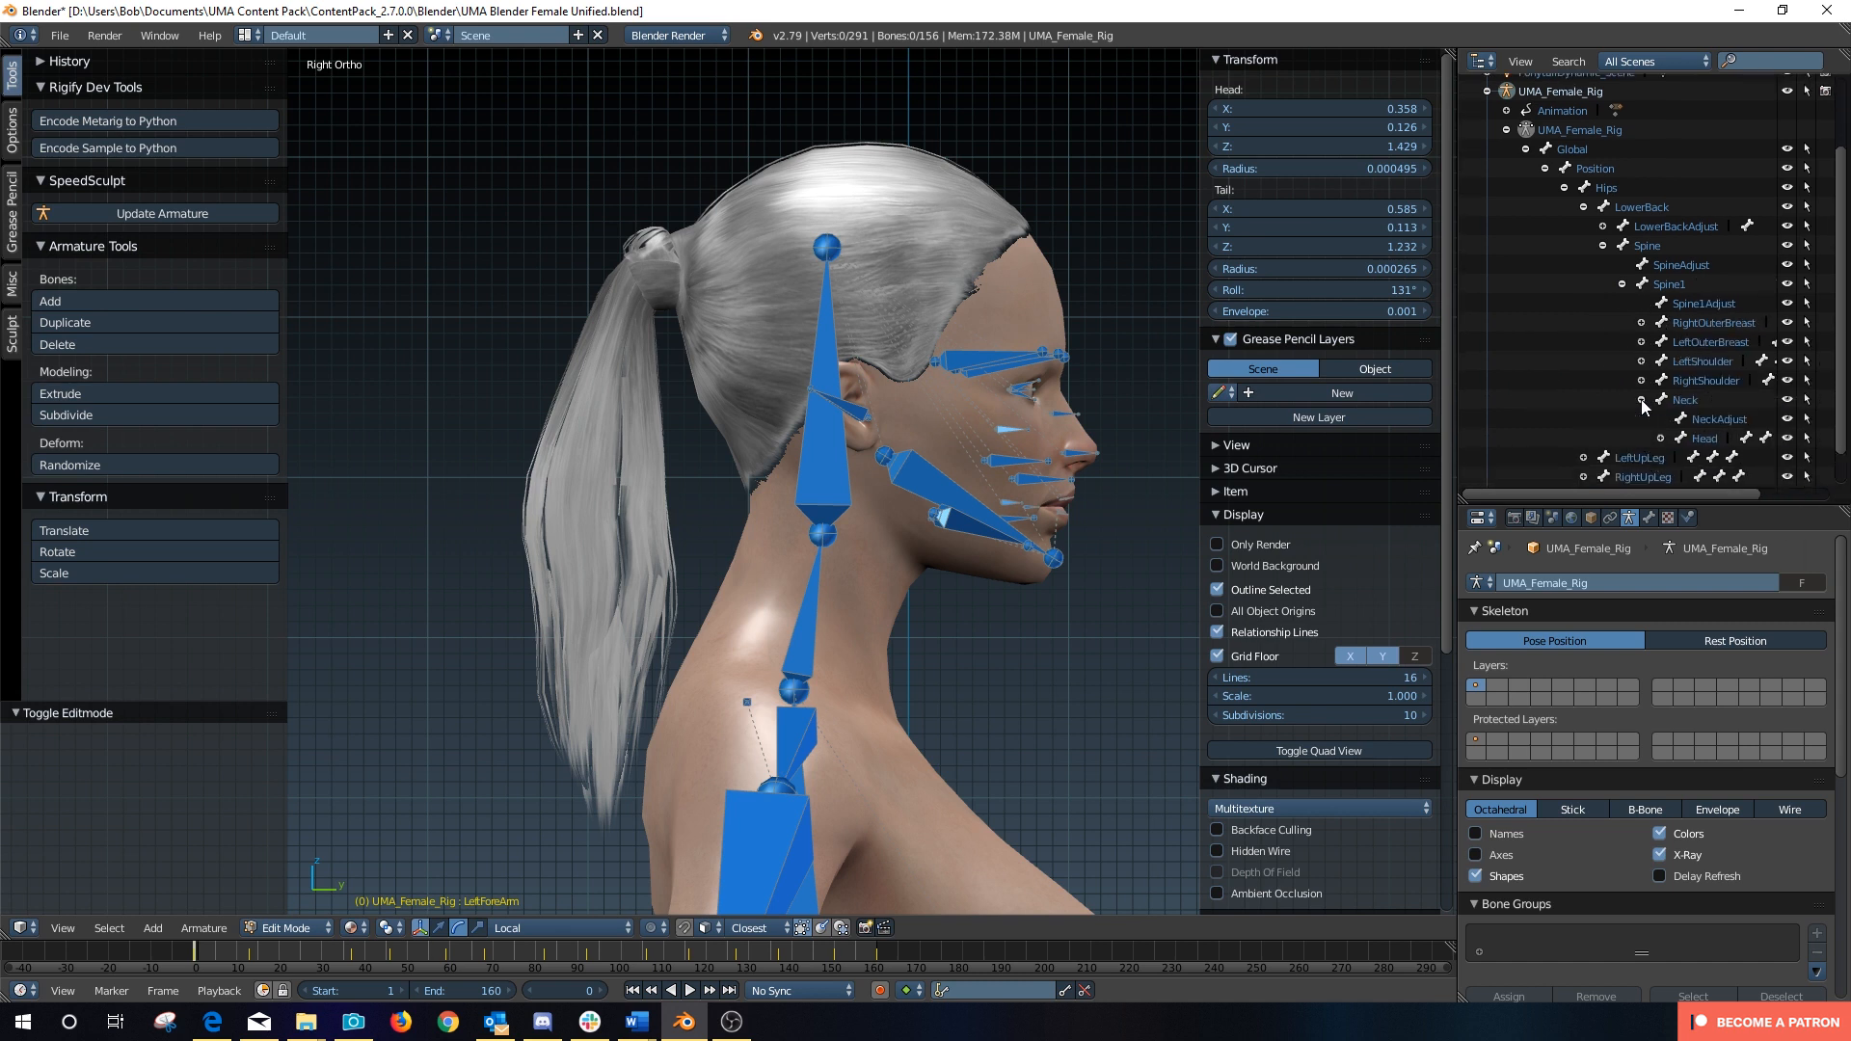
pyautogui.click(1660, 438)
pyautogui.scroll(-4, 1710, 382)
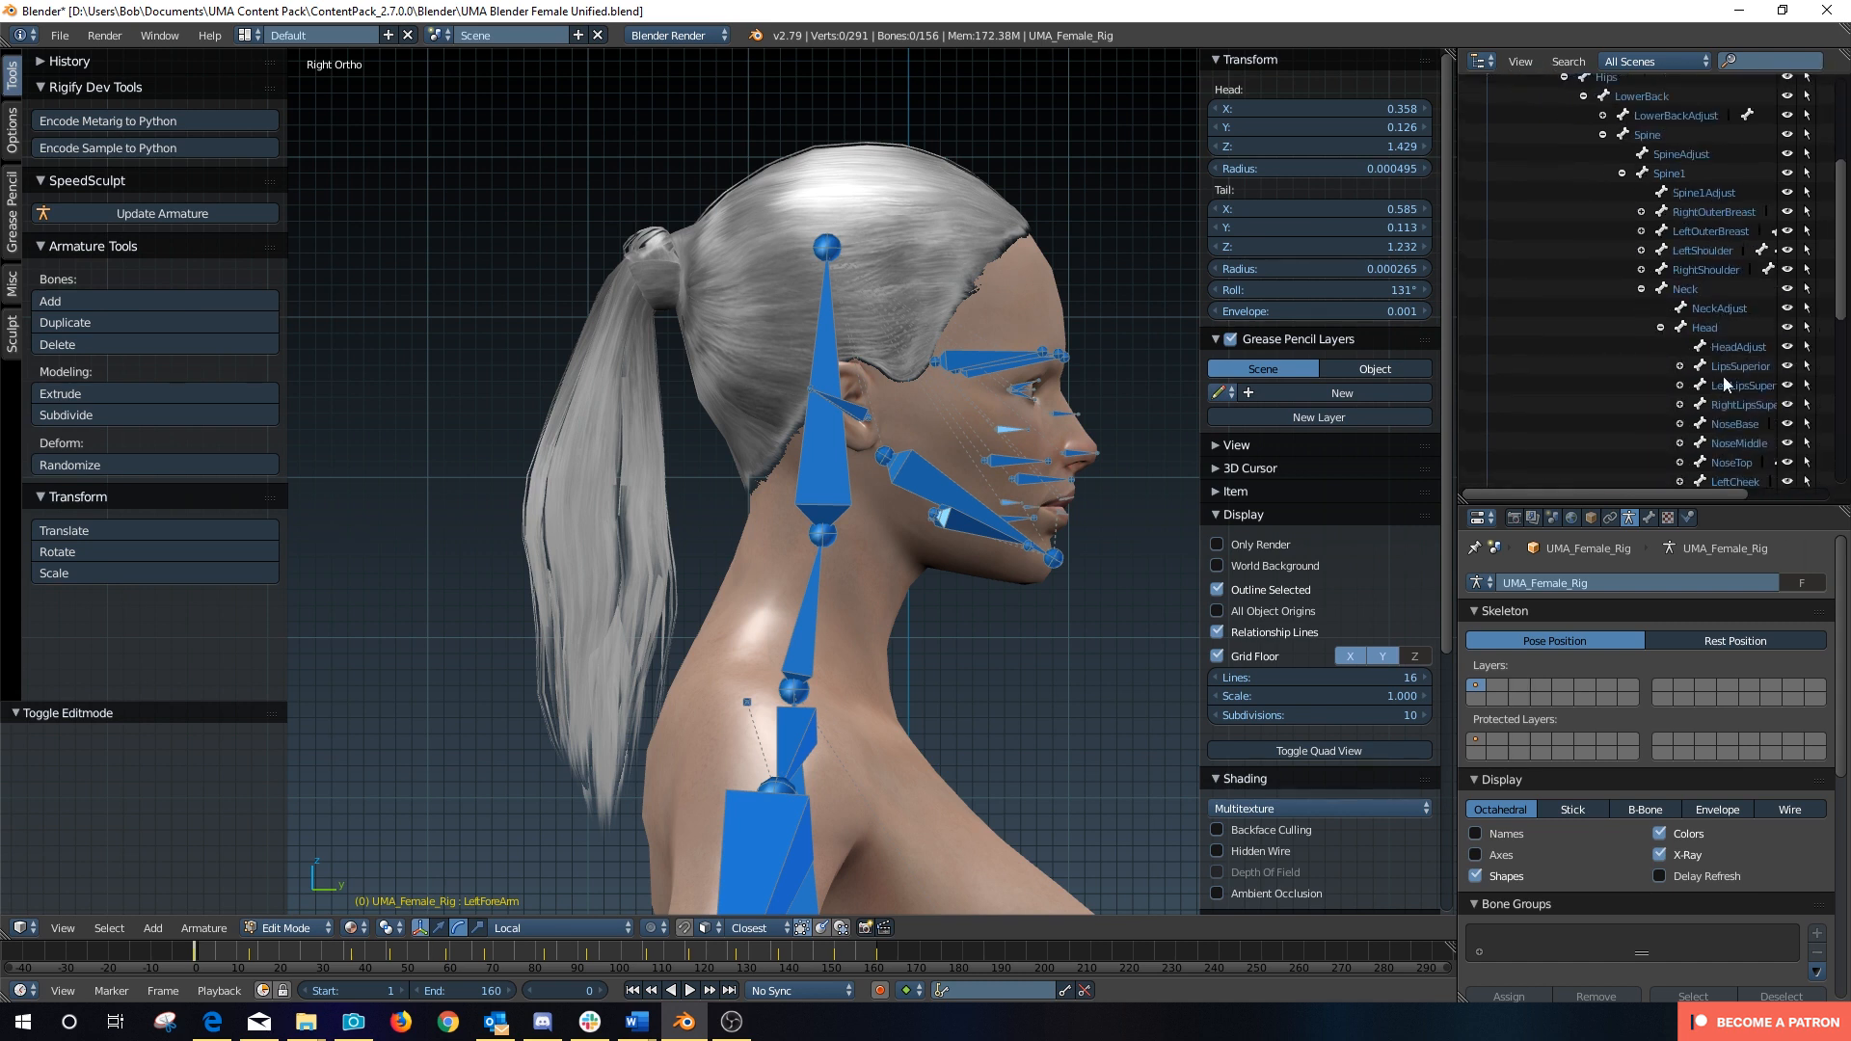
pyautogui.click(1727, 346)
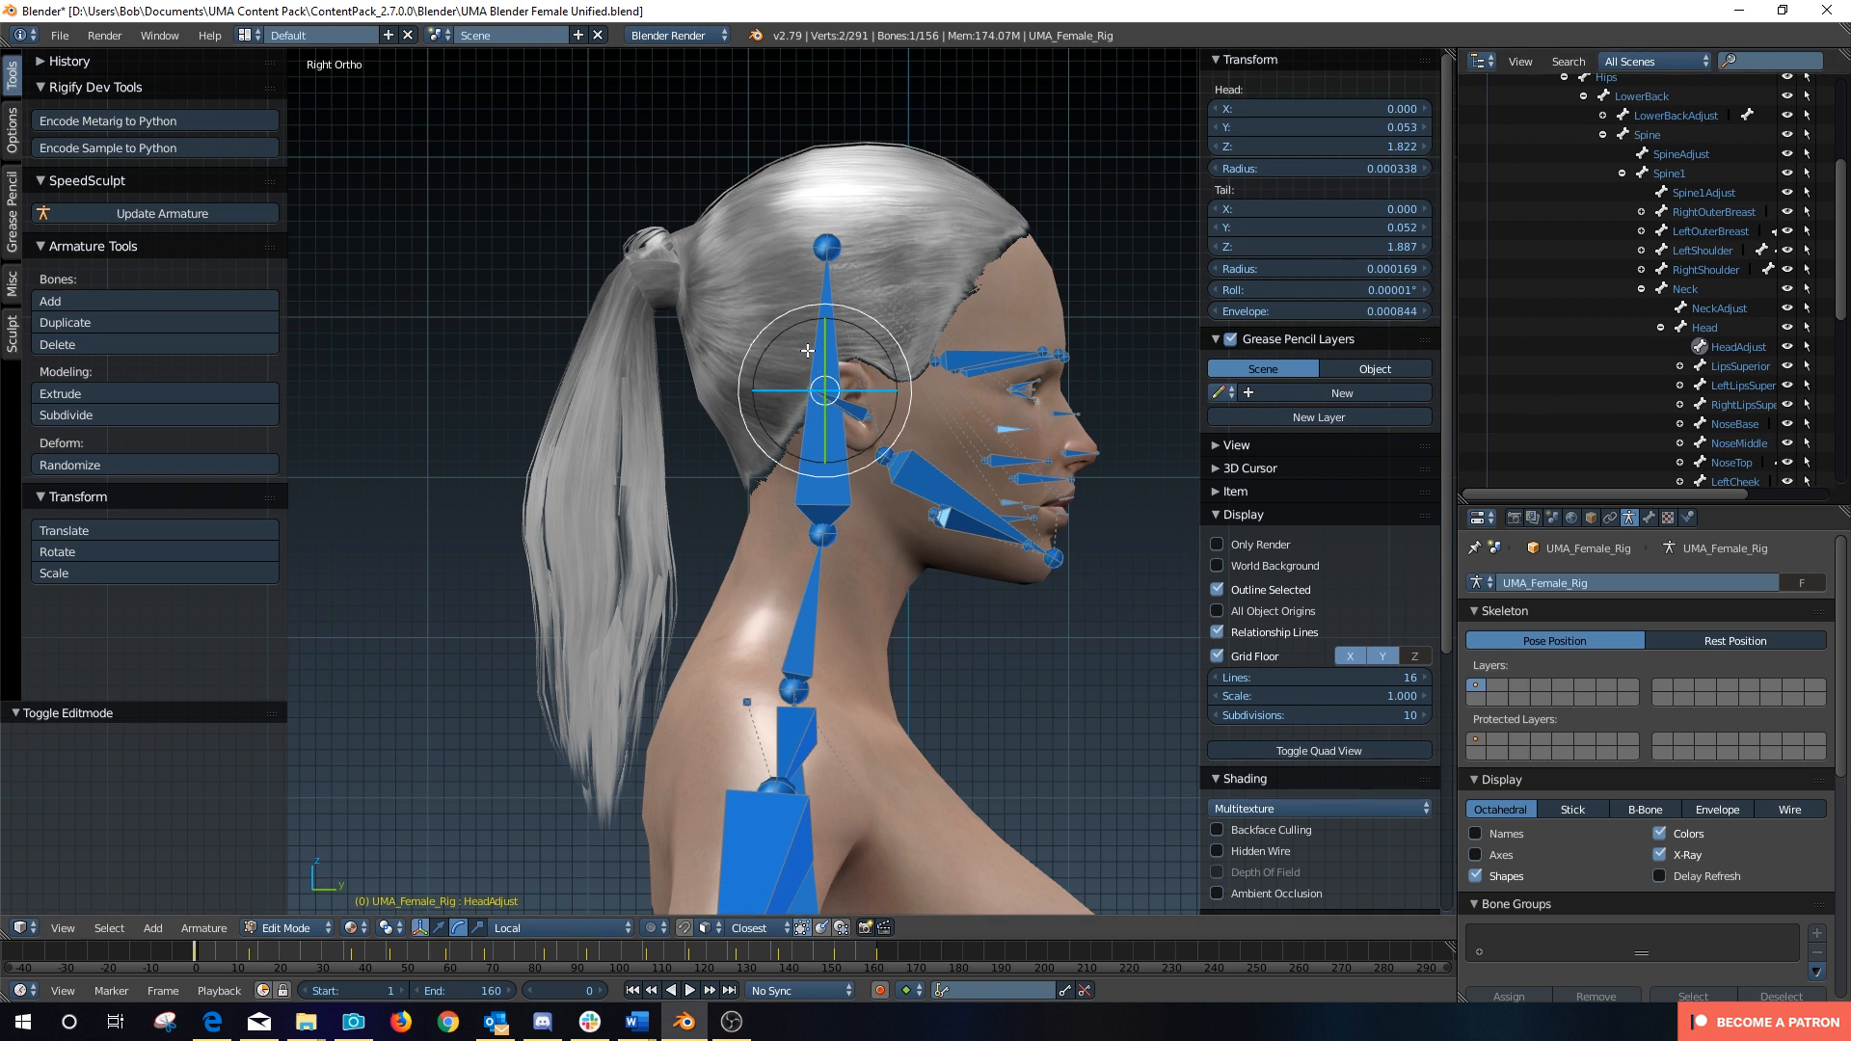
# Step: Extrude a bone from HeadAdjust's tip to the ponytail's base, about 0.121 backward and 0.031 up, and rename it HairRoot
pyautogui.press('e')
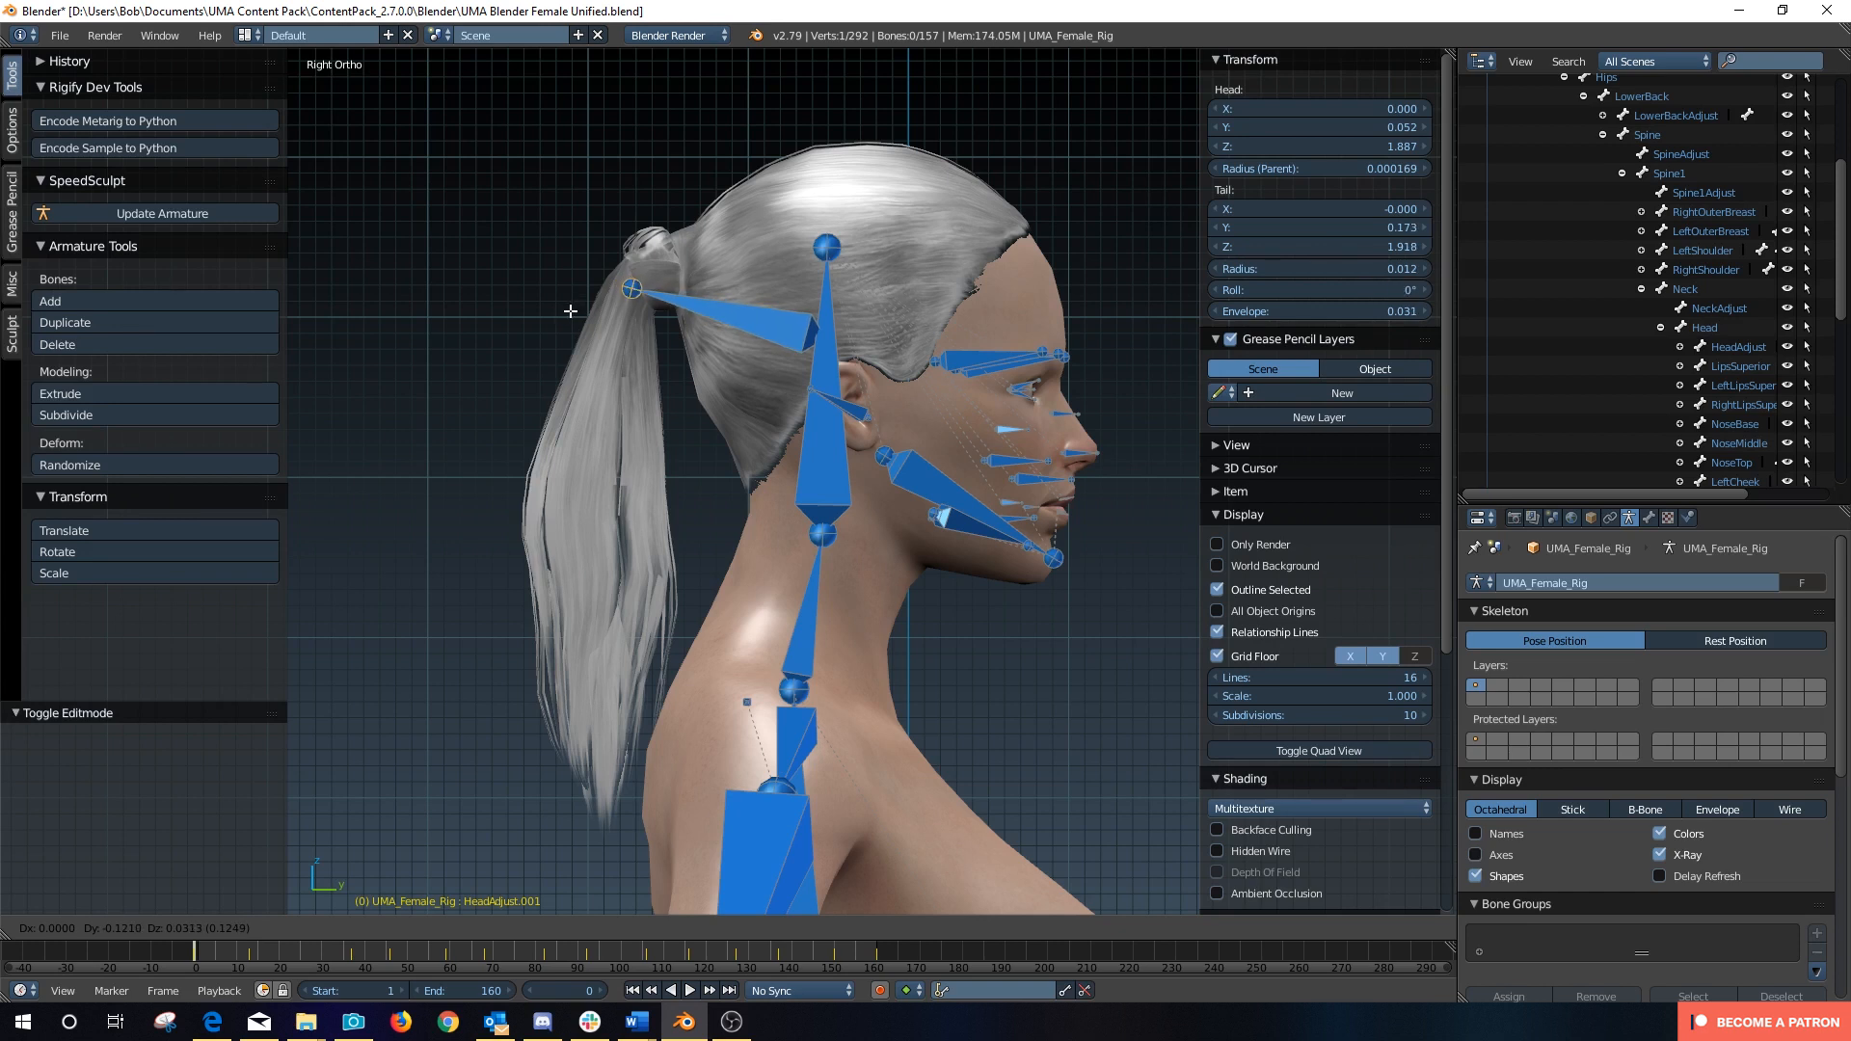
pyautogui.click(570, 310)
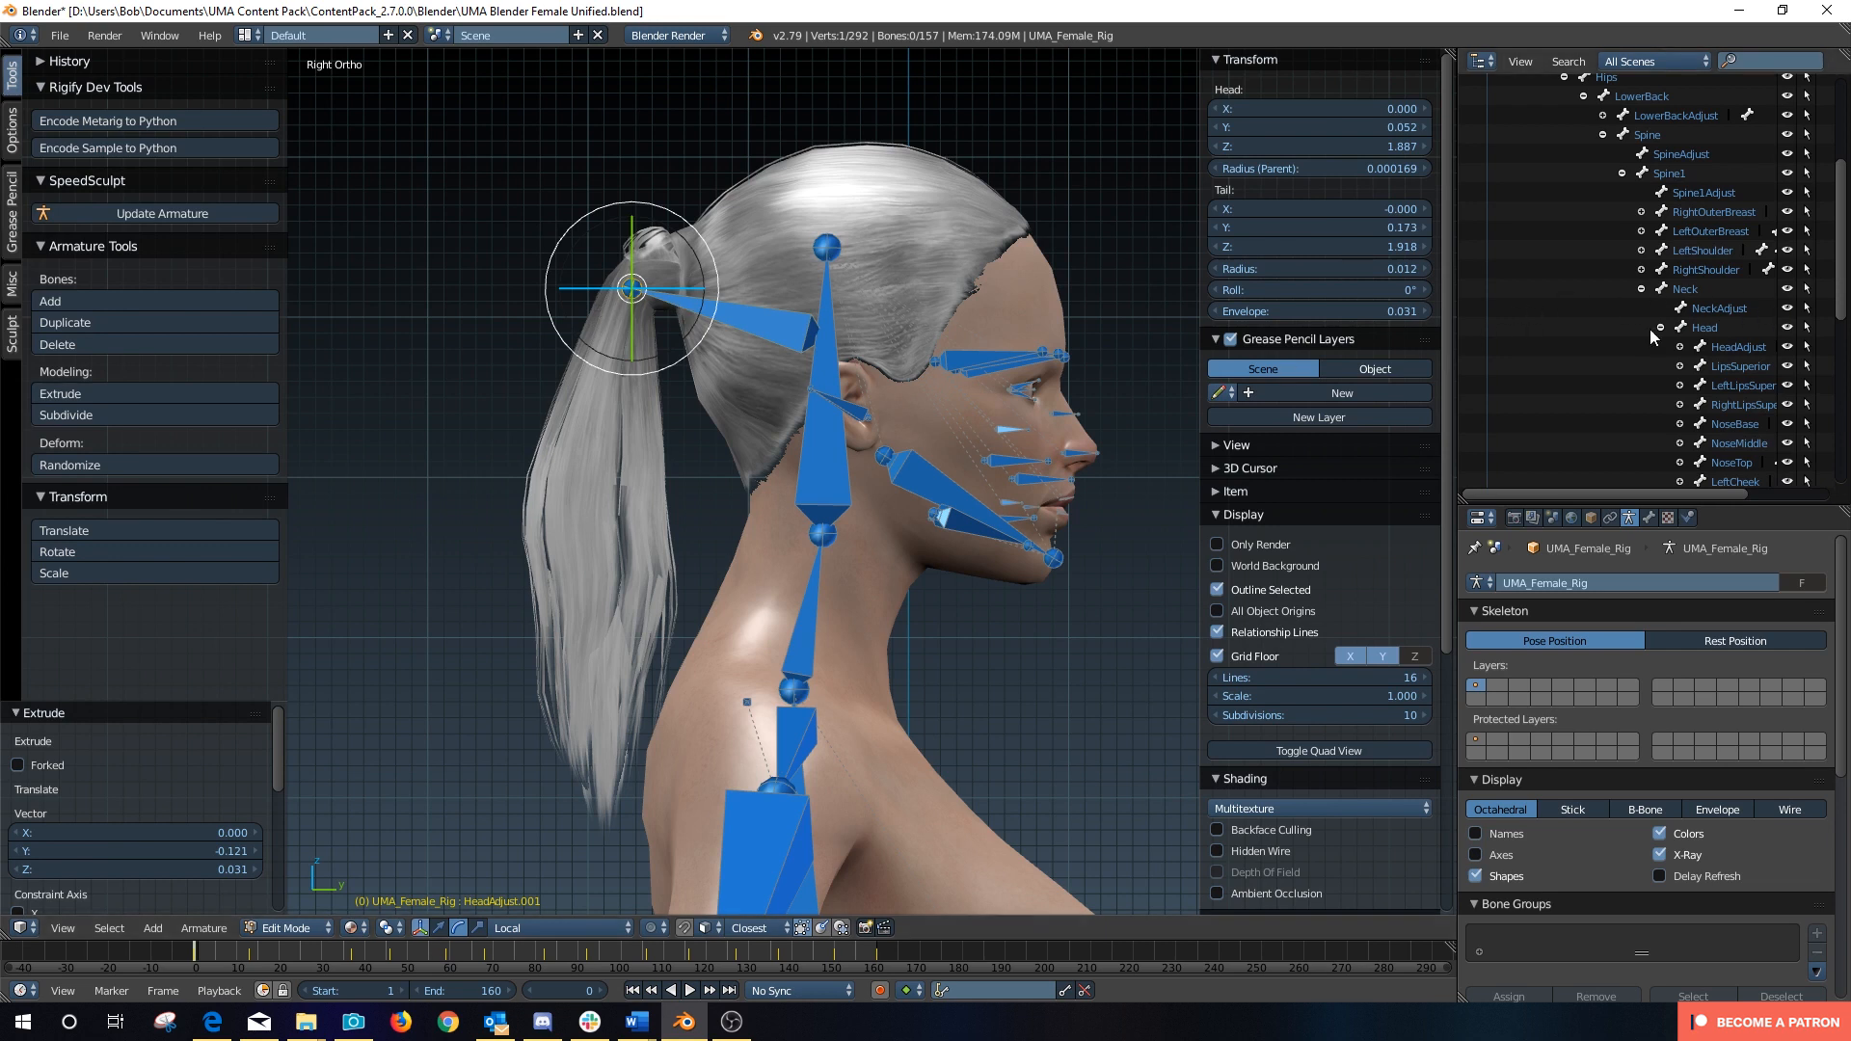
pyautogui.scroll(-2, 1735, 324)
pyautogui.click(1680, 310)
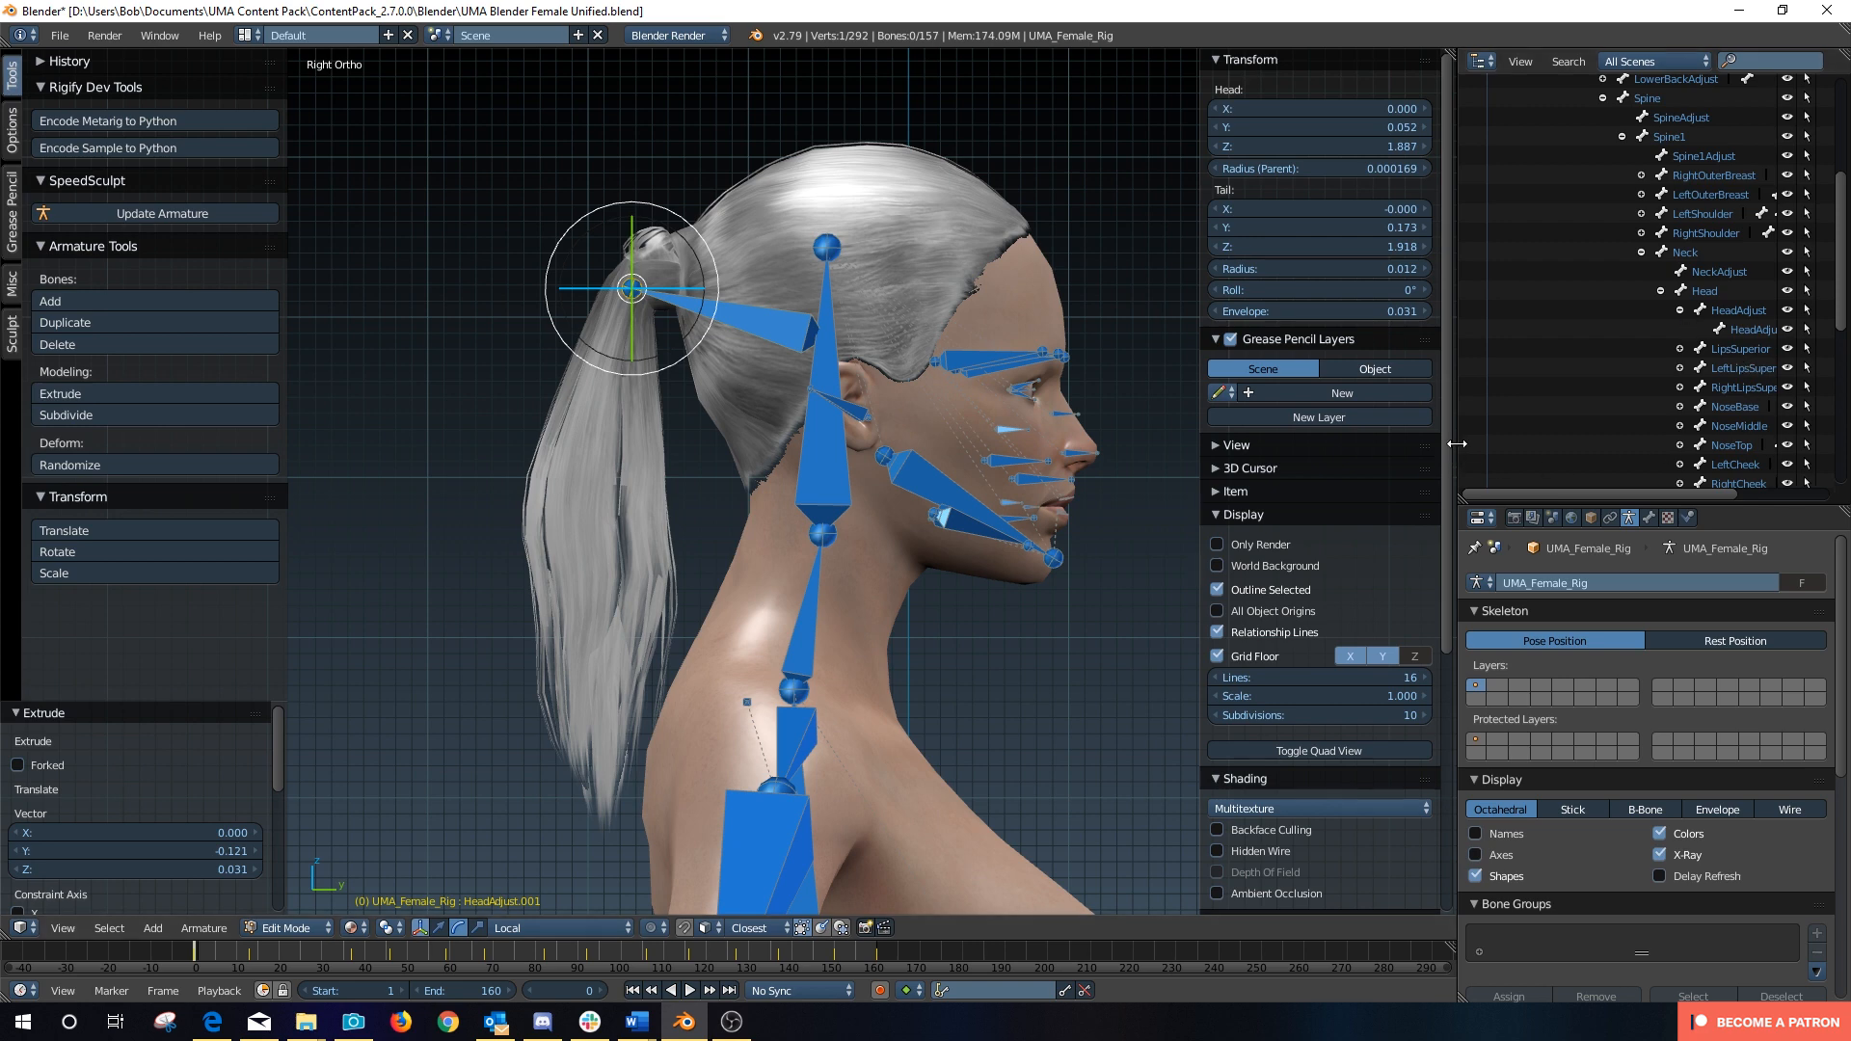
pyautogui.moveTo(1454, 444); pyautogui.dragTo(1350, 443)
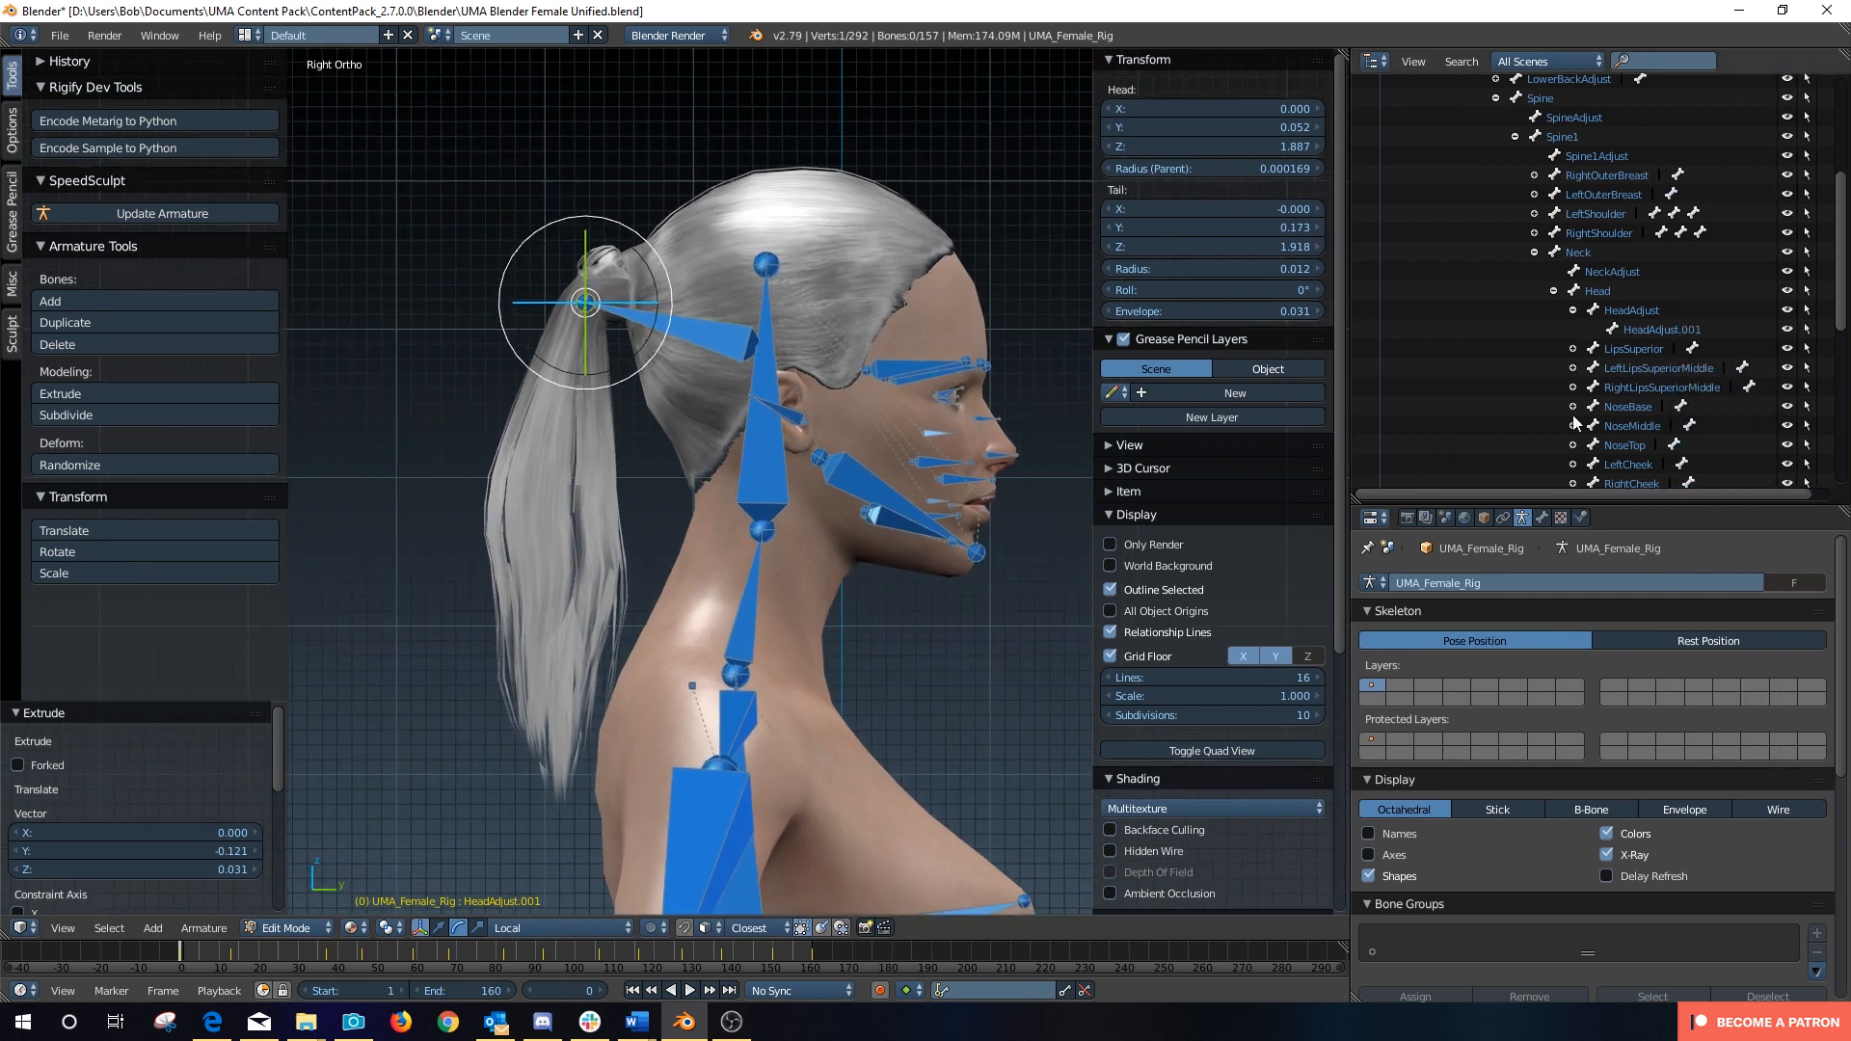
pyautogui.click(1702, 331)
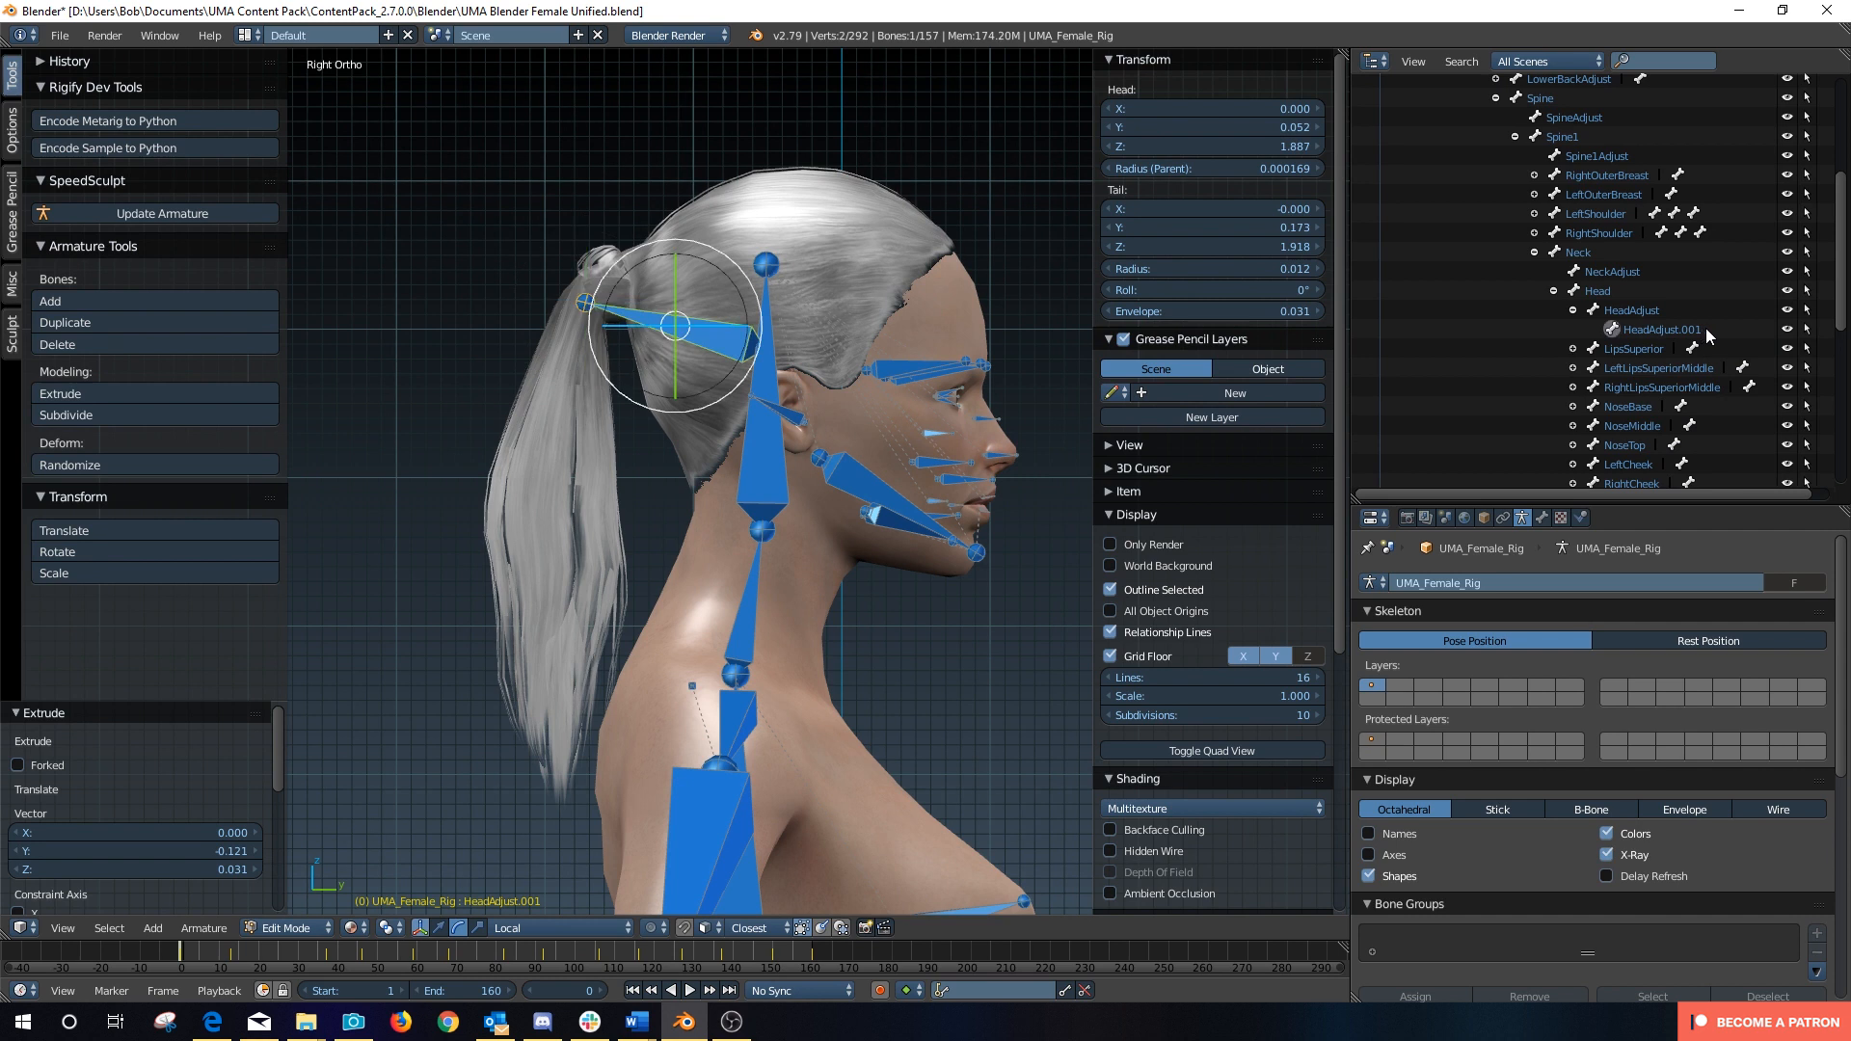
pyautogui.doubleClick(1704, 329)
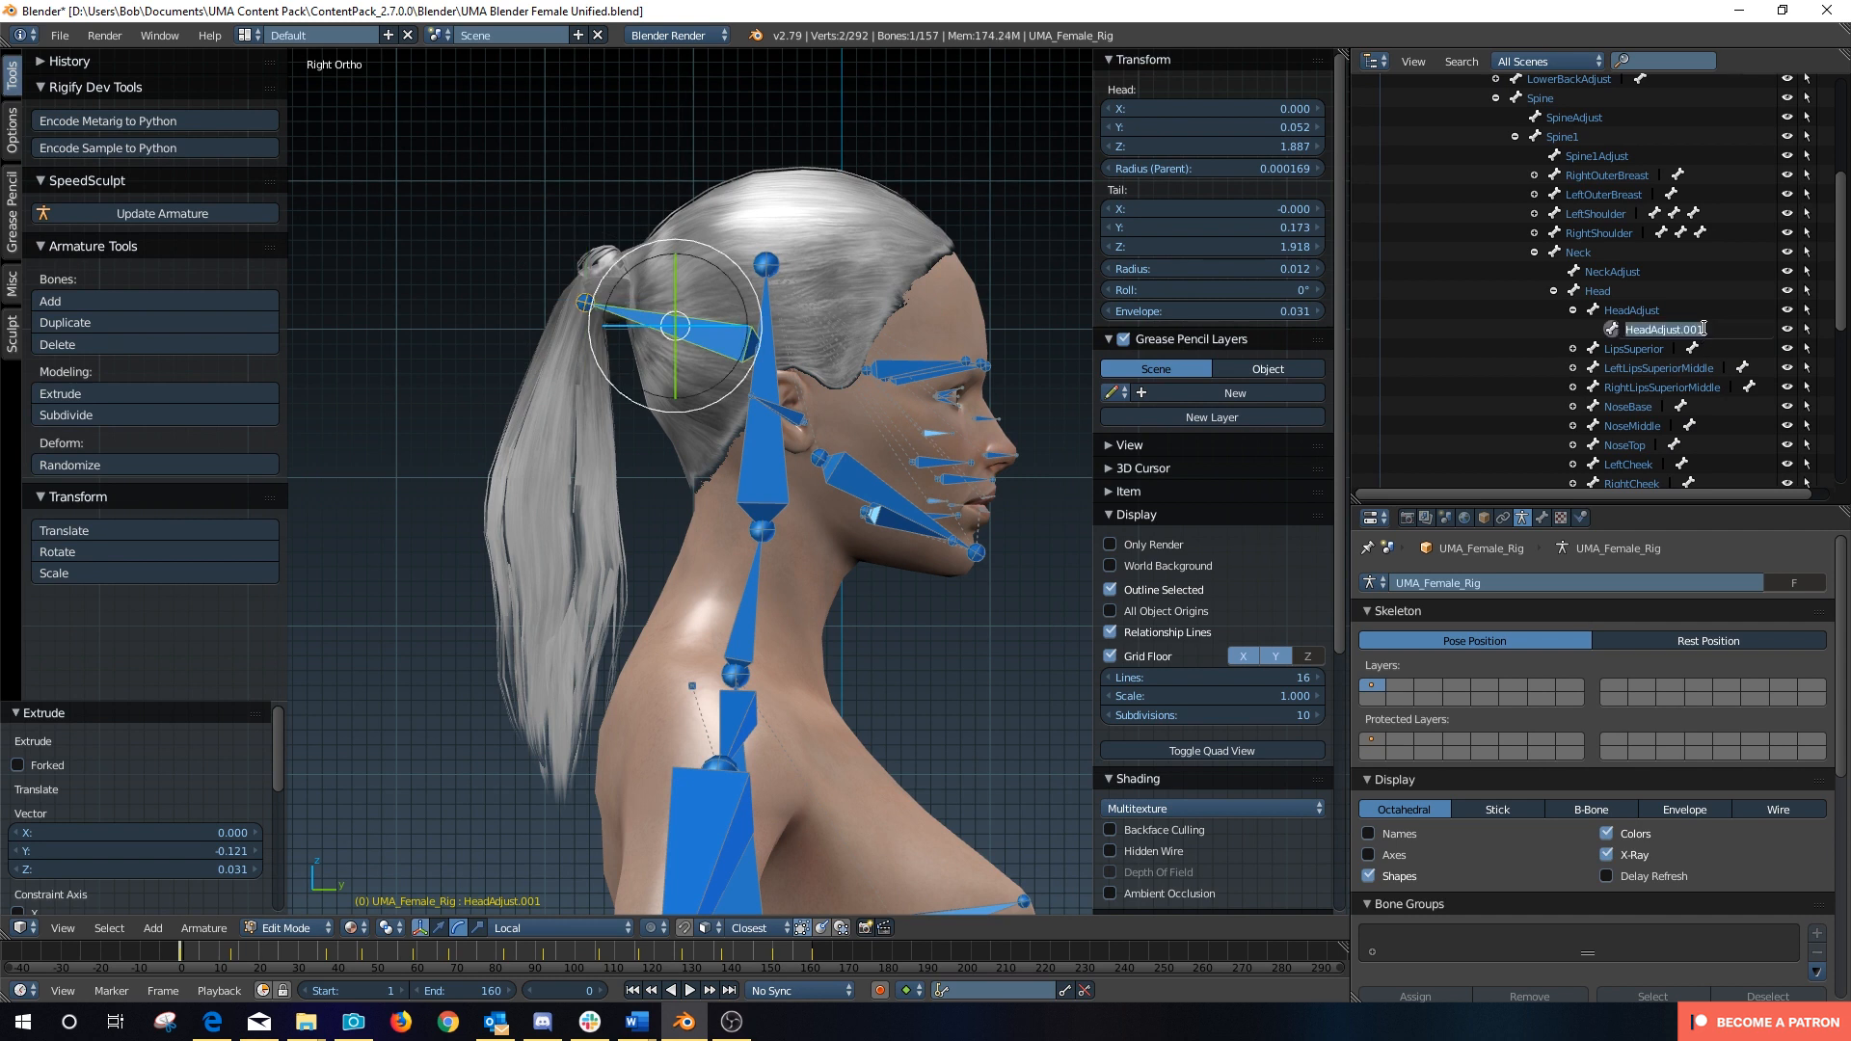
pyautogui.write('HairRoot')
pyautogui.press('Return')
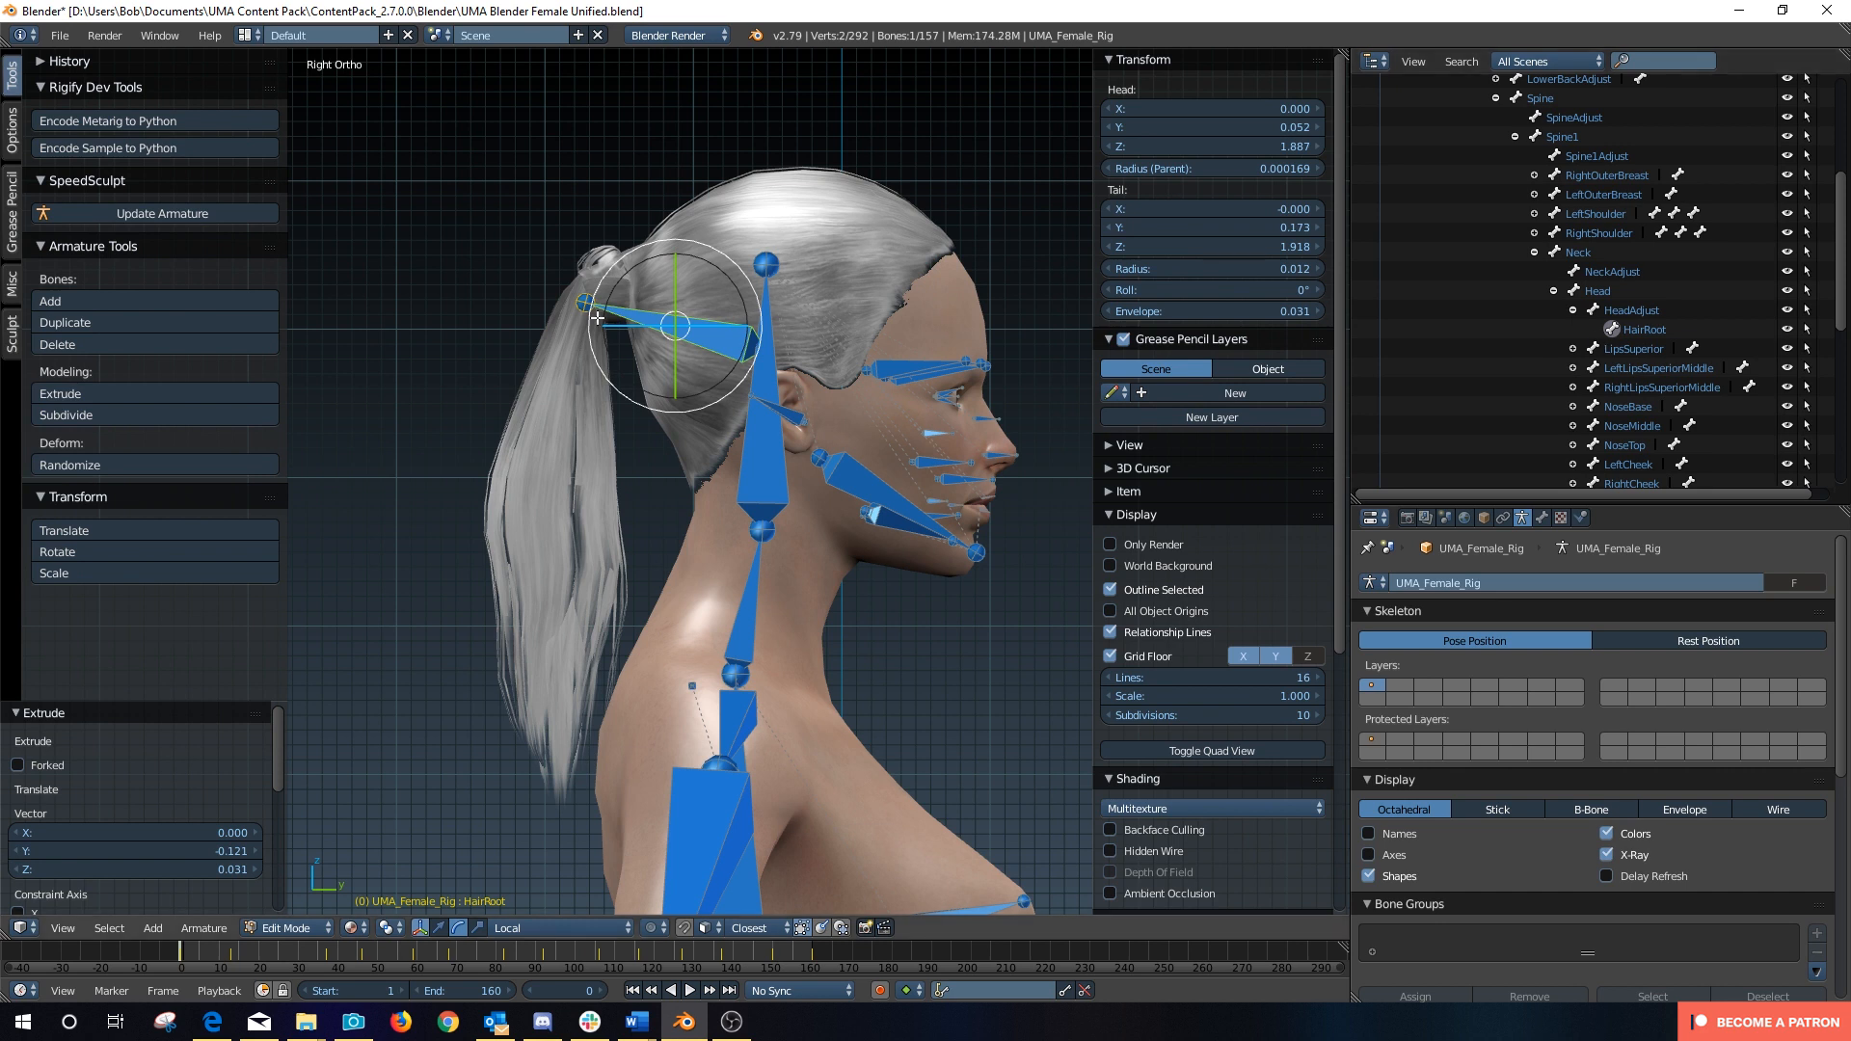
pyautogui.press('e')
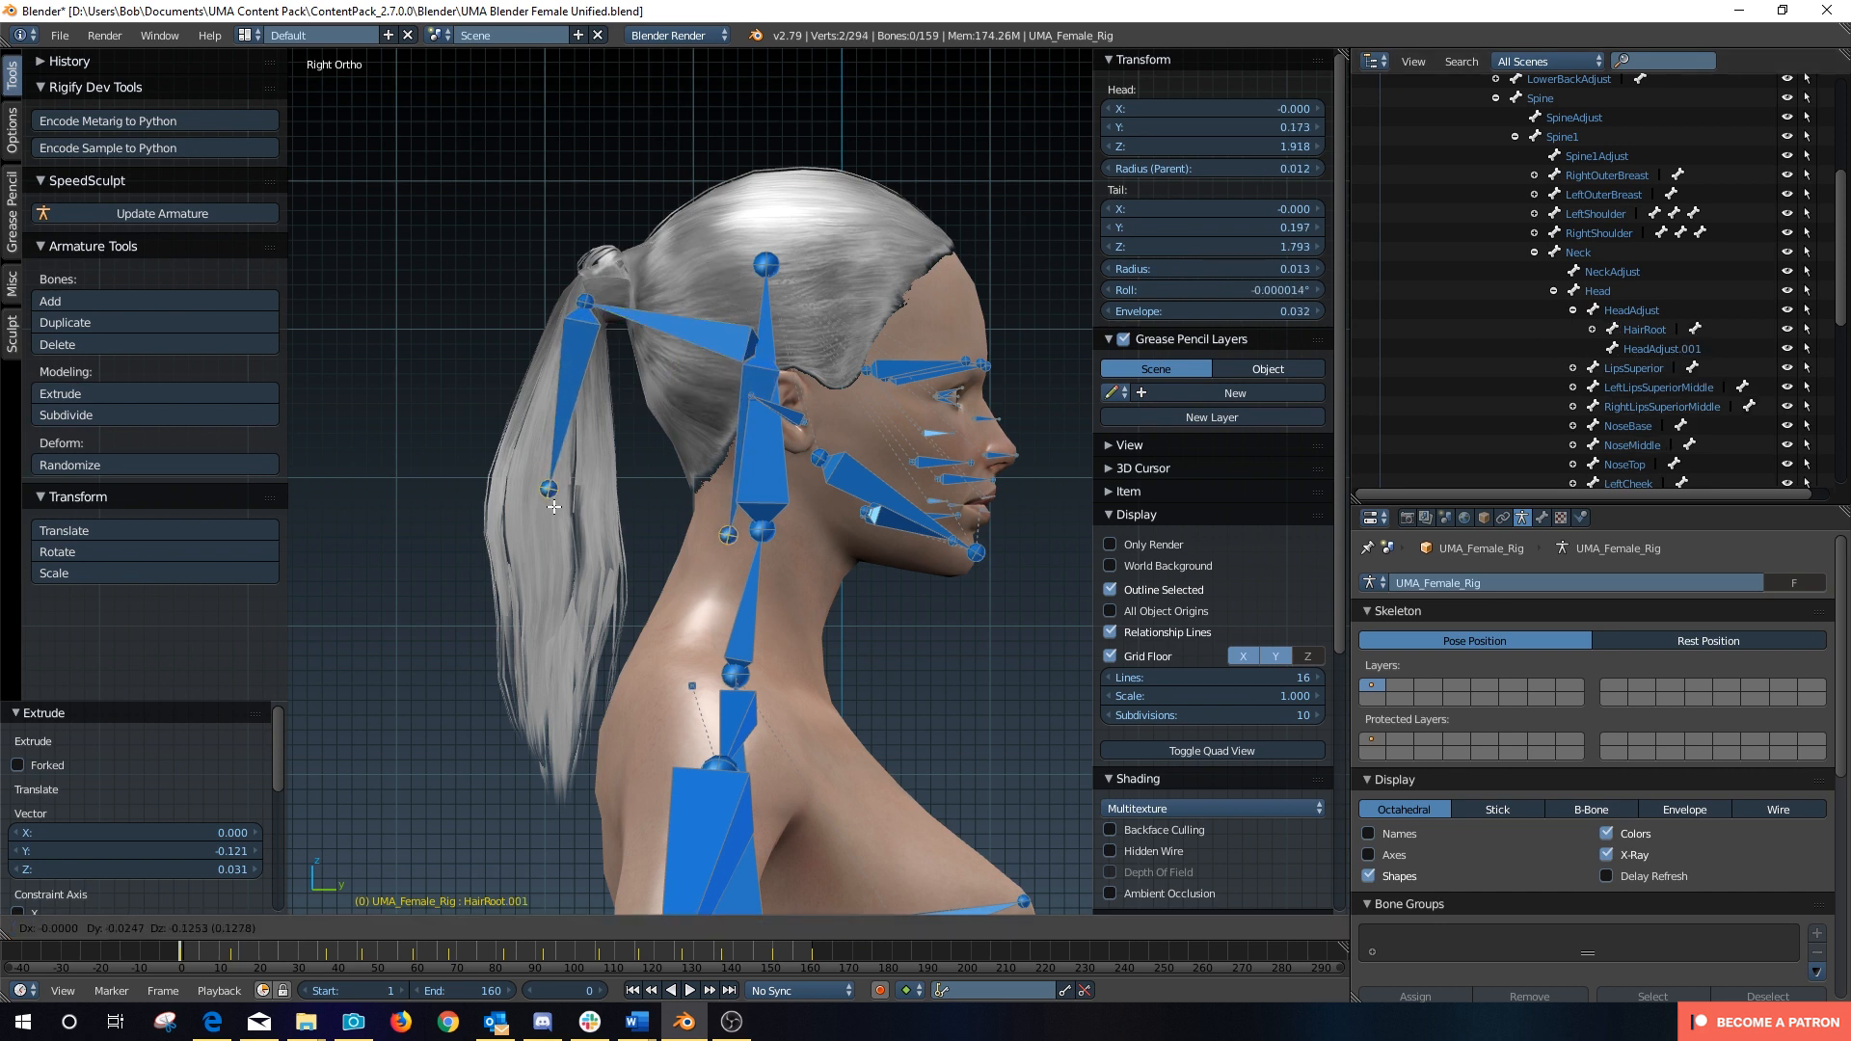
pyautogui.click(543, 540)
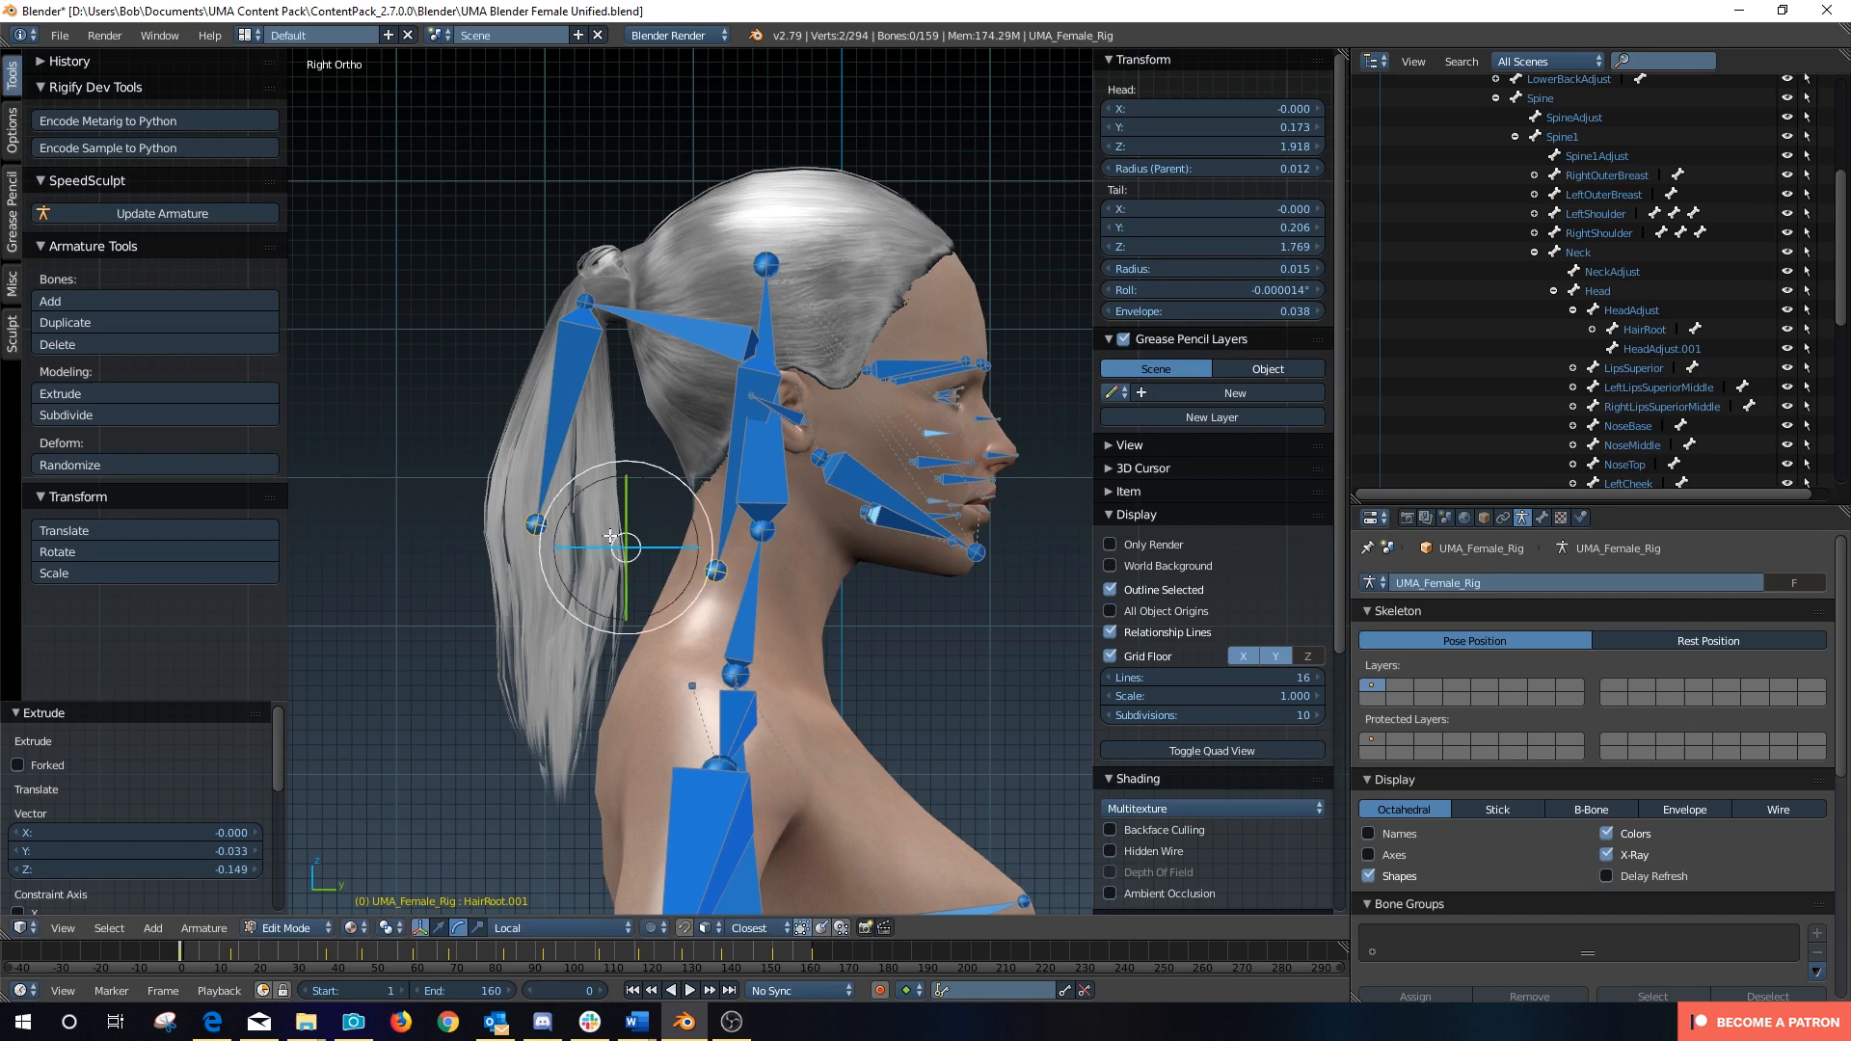
pyautogui.press('e')
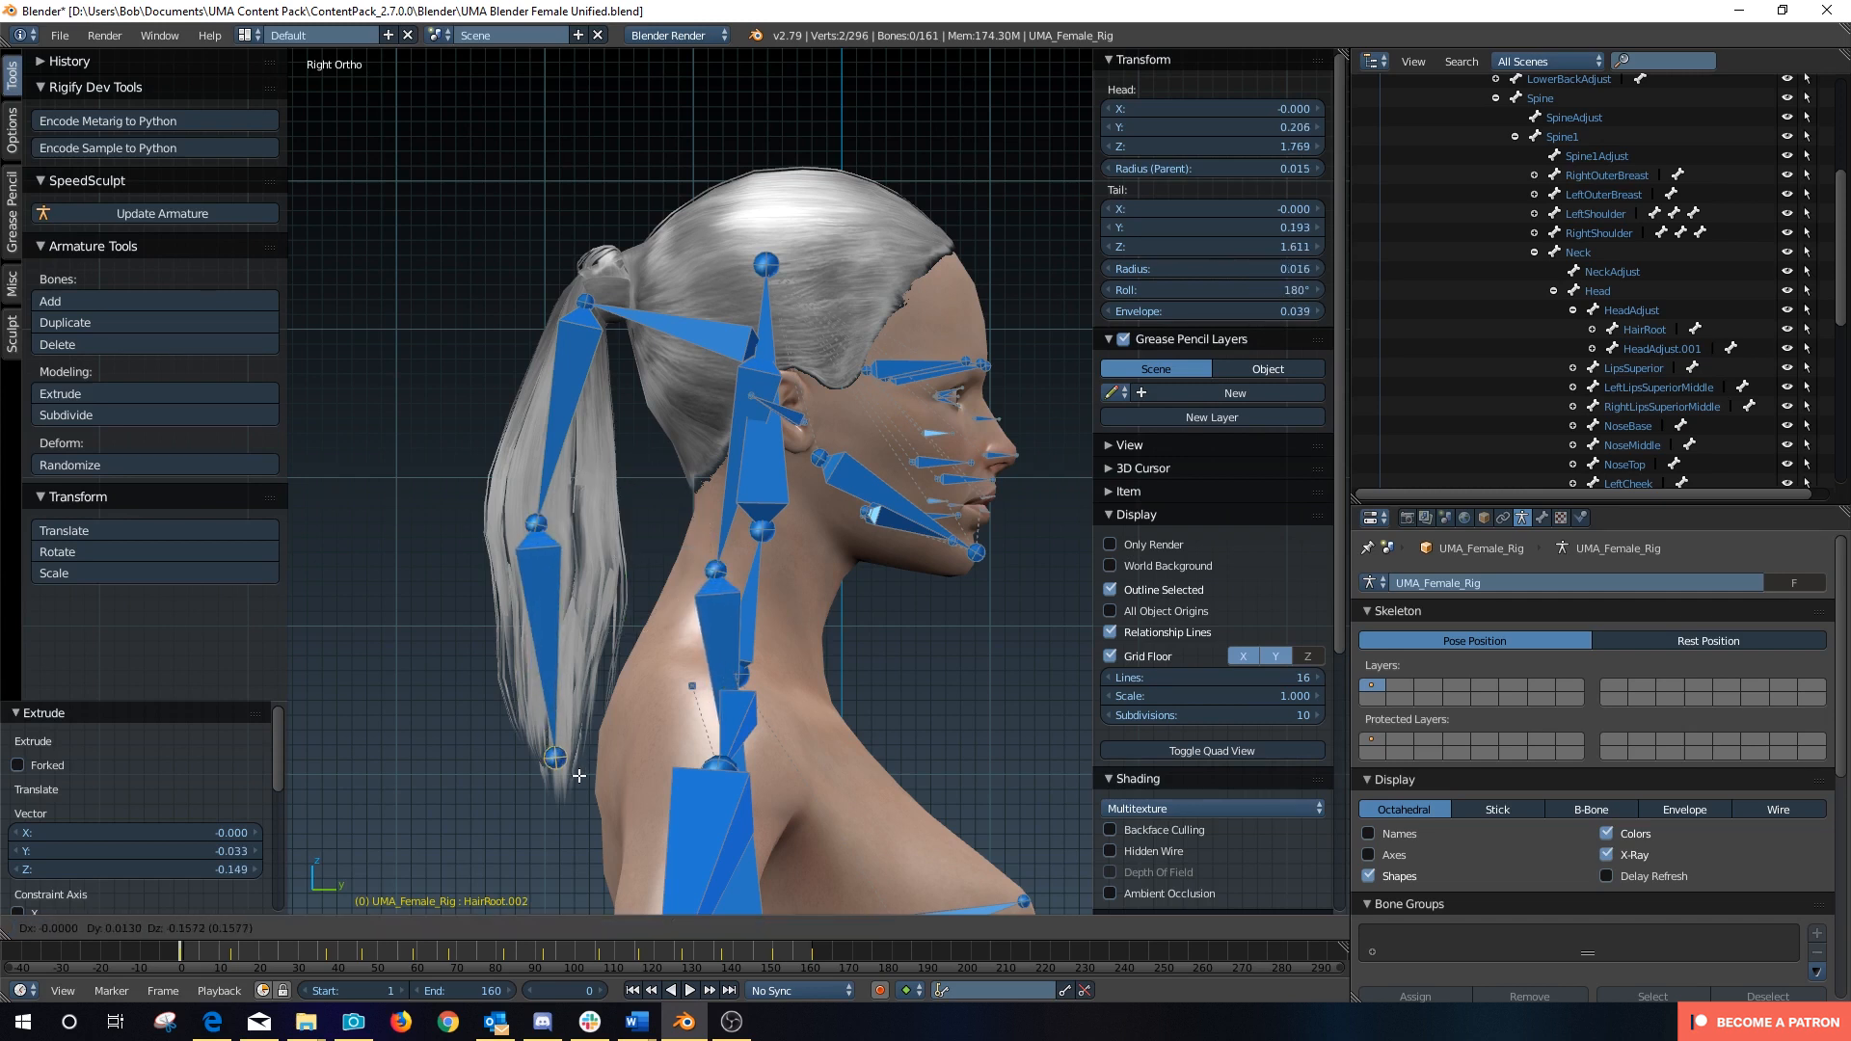
pyautogui.click(579, 783)
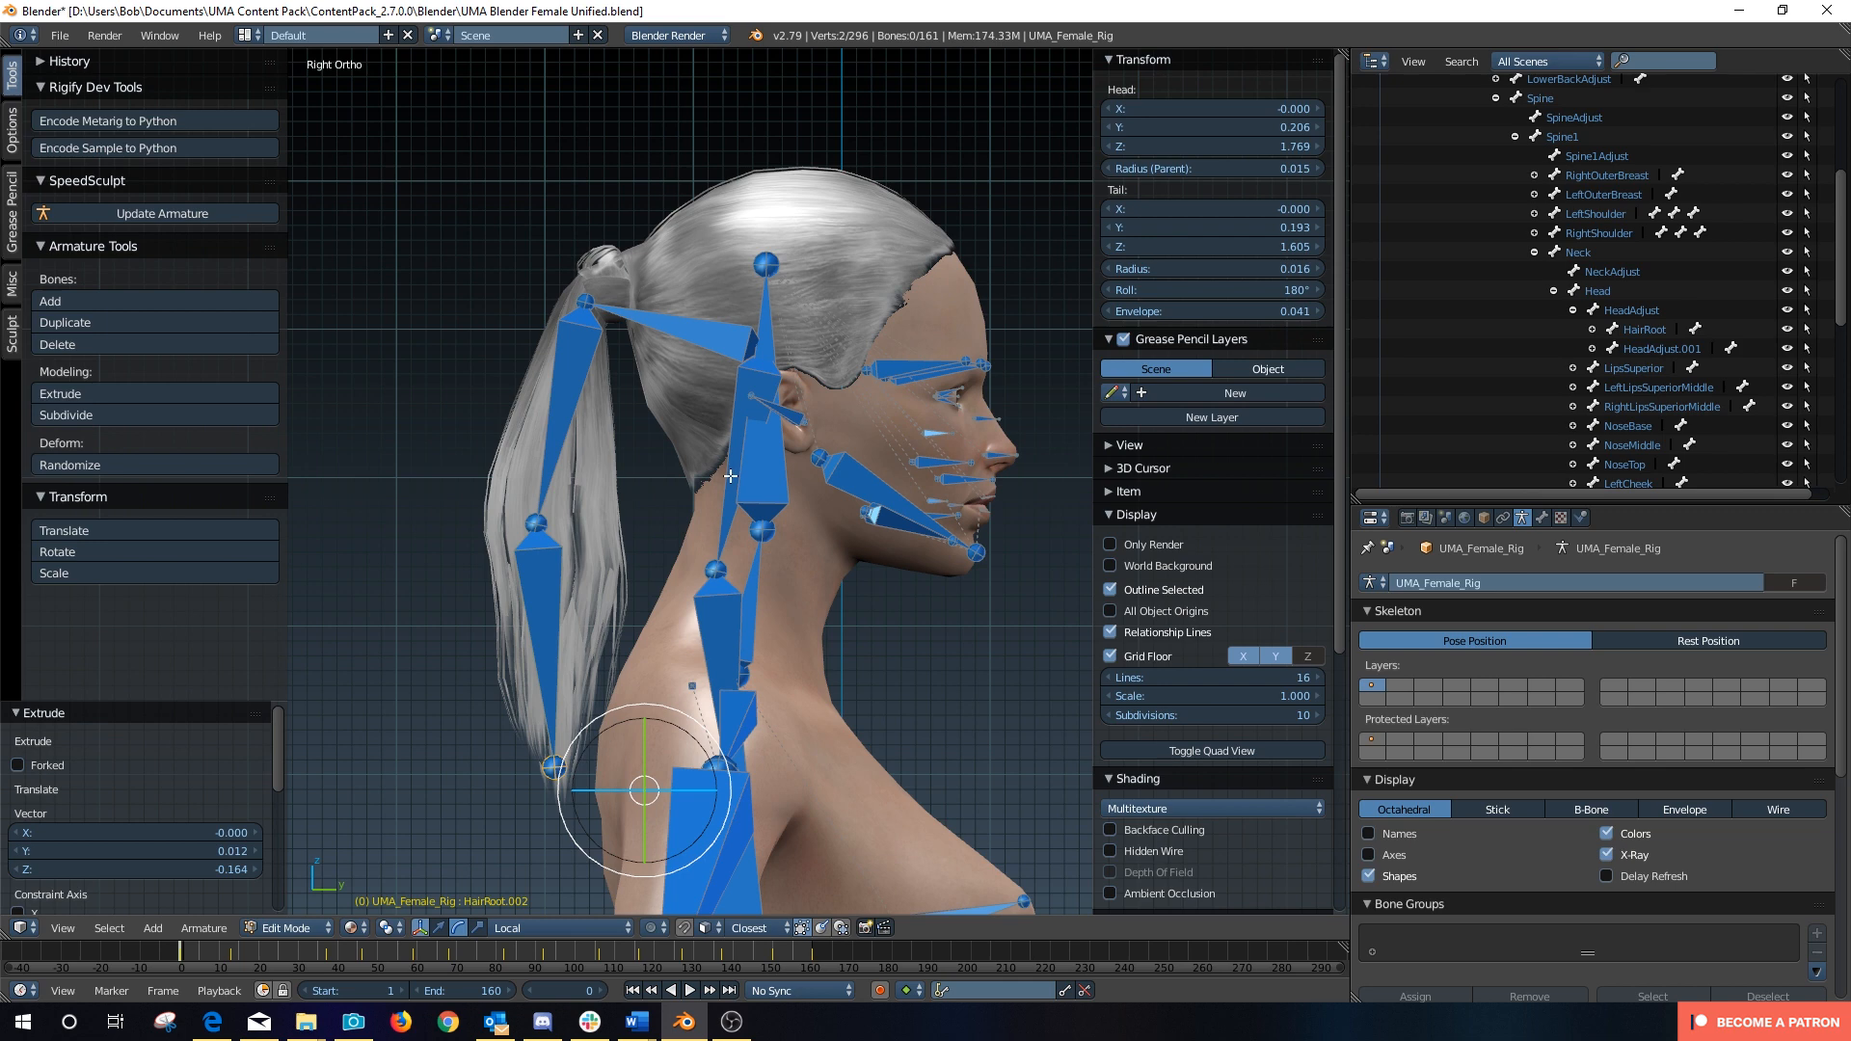
pyautogui.hotkey('ctrl', 'z')
pyautogui.hotkey('ctrl', 'z')
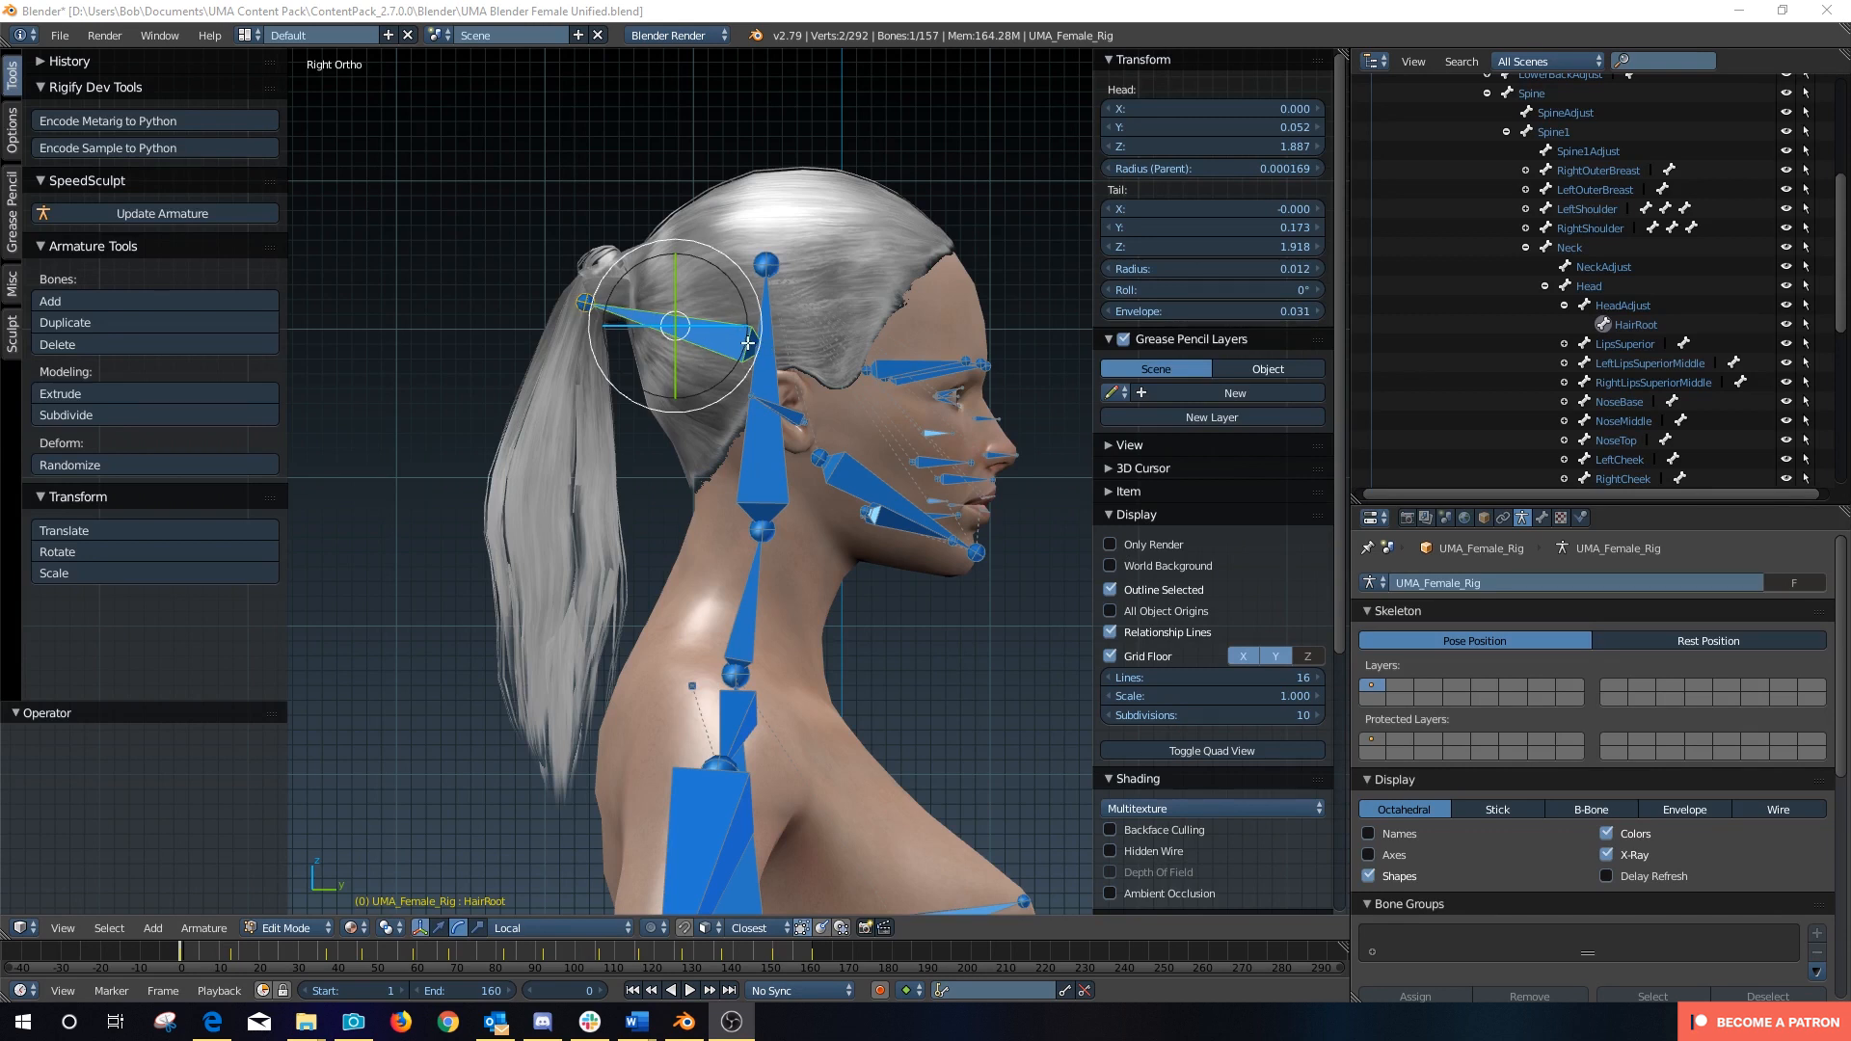
# Step: Extrude two chained bones from HairRoot's tip down to the ponytail's end, about 0.14 and 0.18 long
pyautogui.rightClick(583, 301)
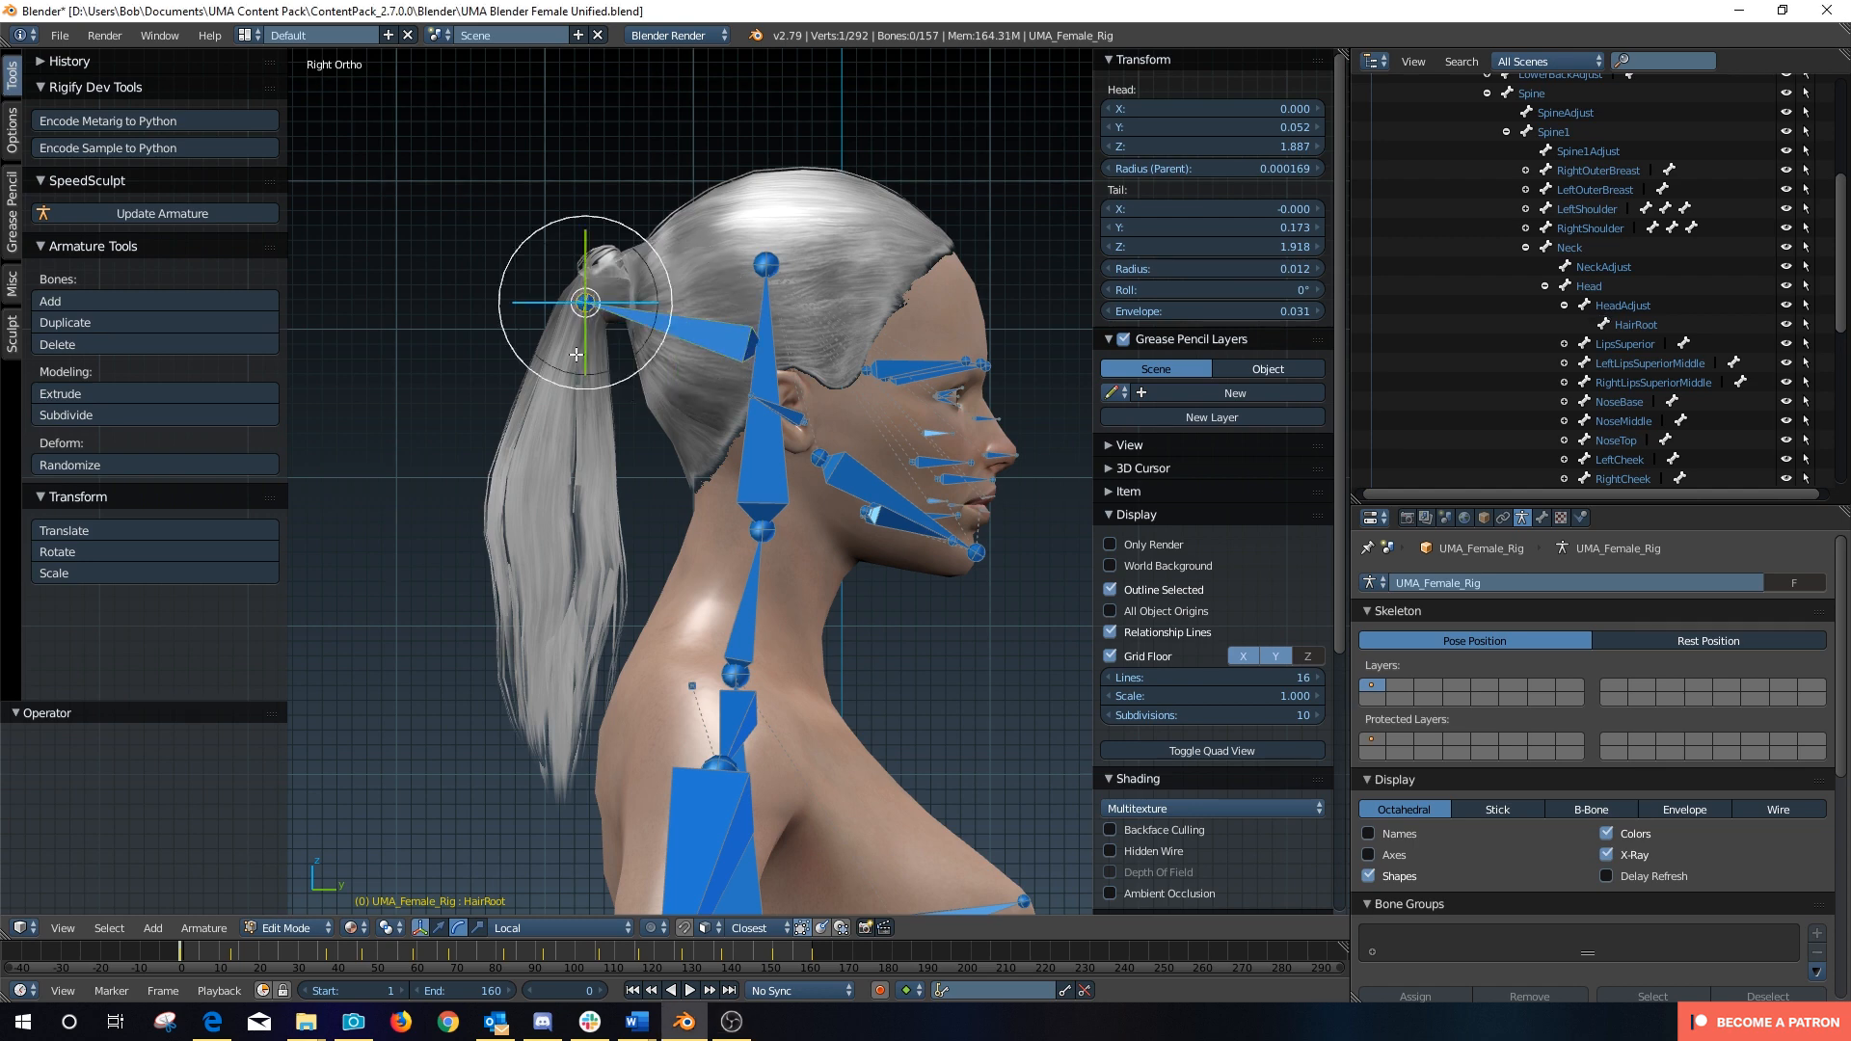
pyautogui.press('e')
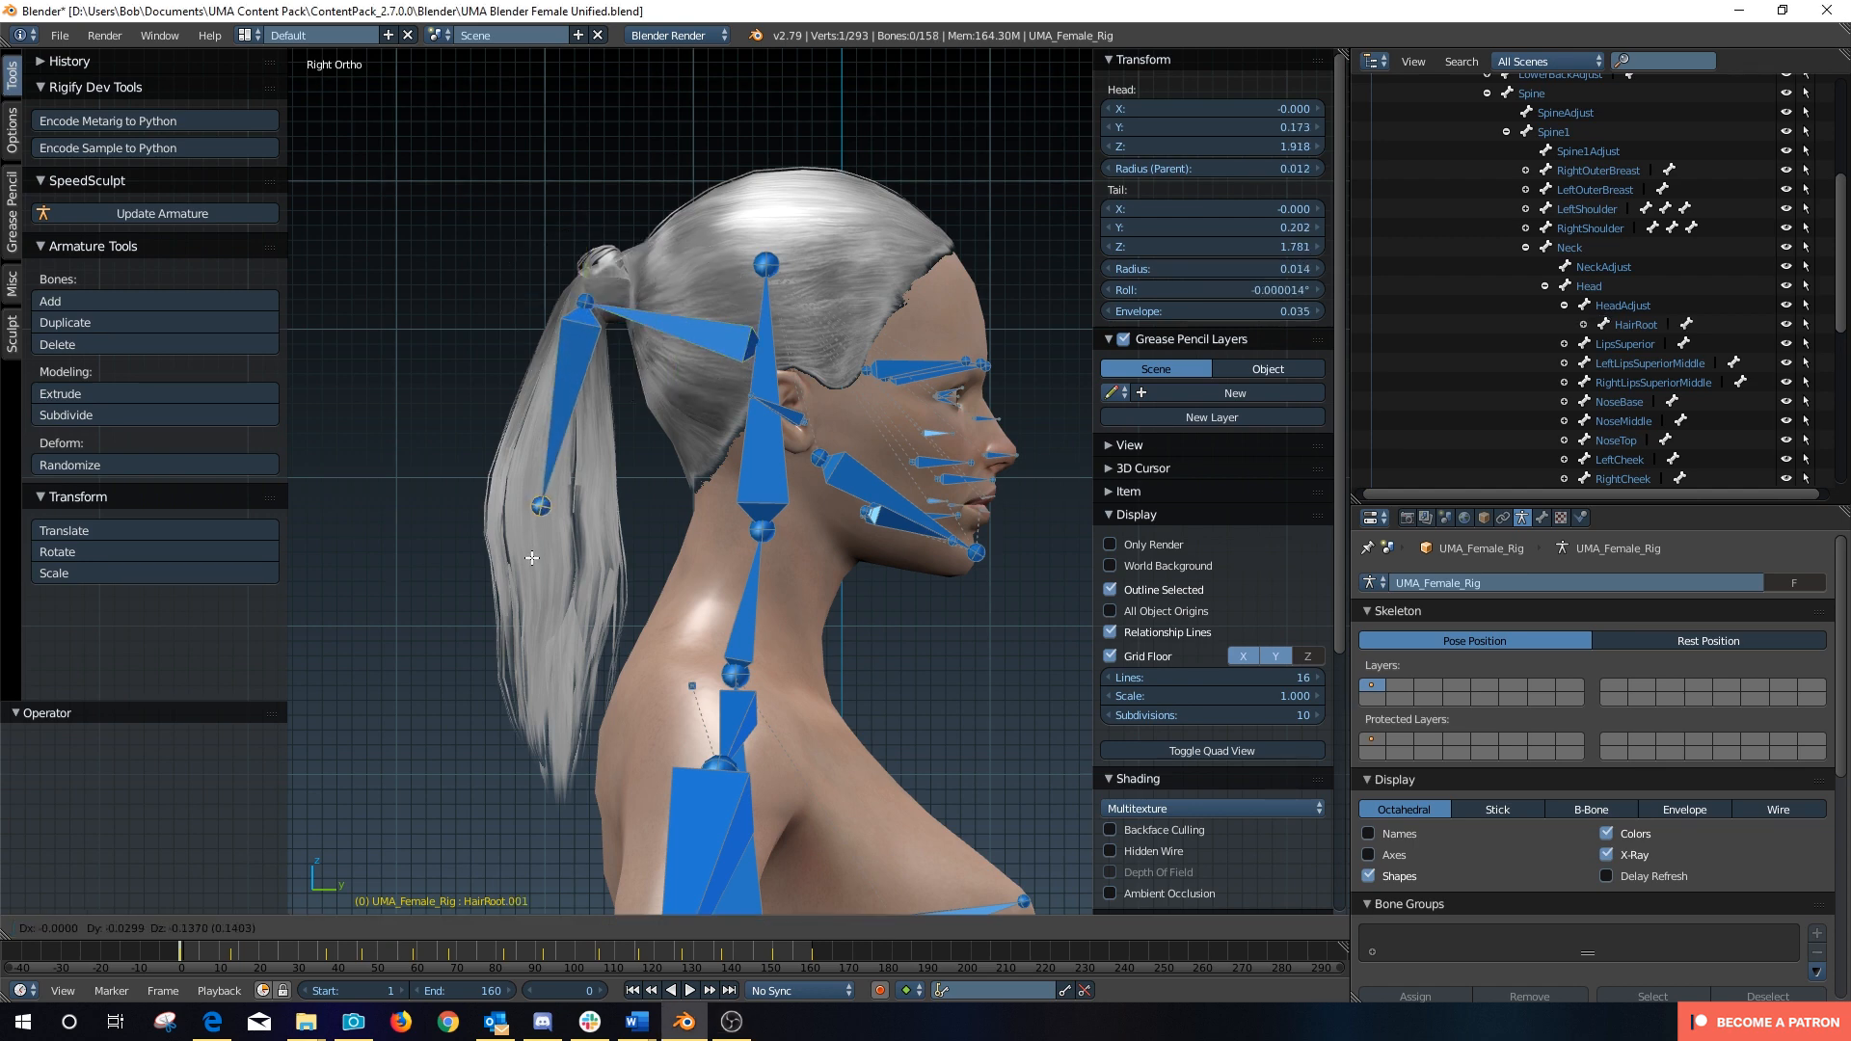
pyautogui.click(527, 579)
pyautogui.press('e')
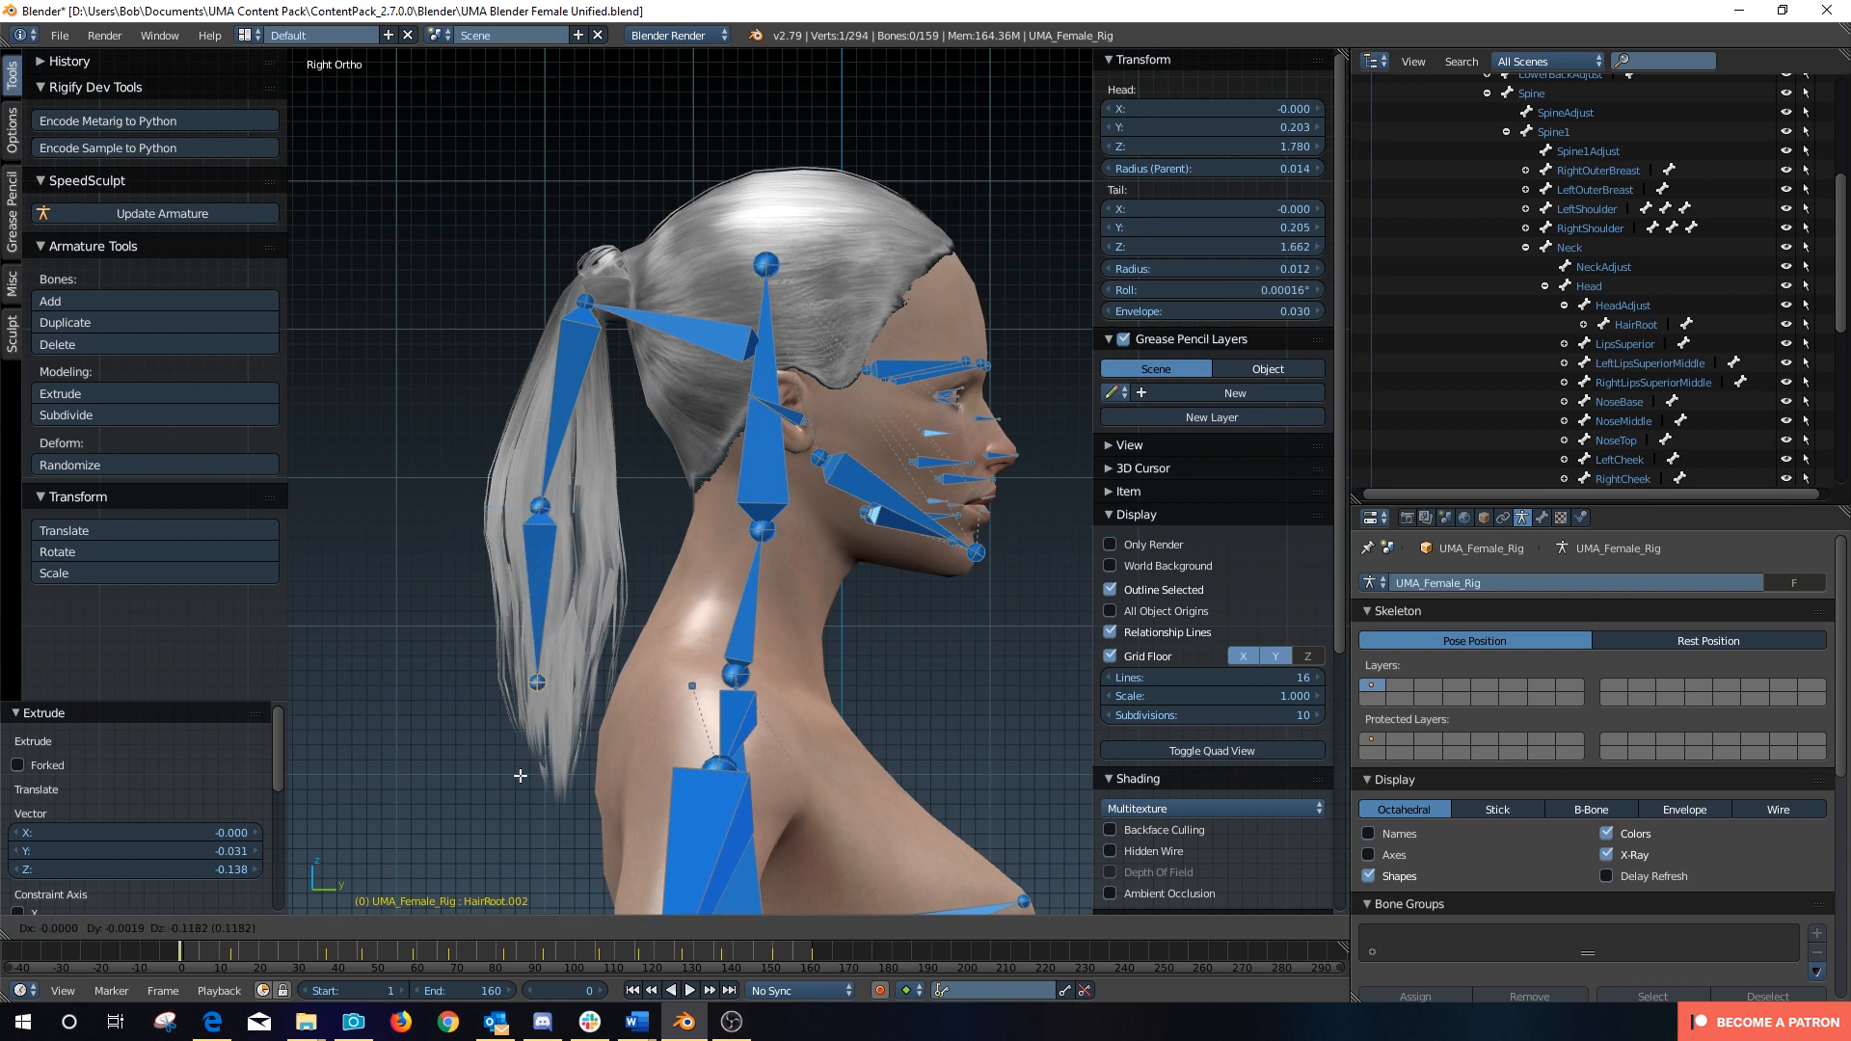
pyautogui.click(540, 859)
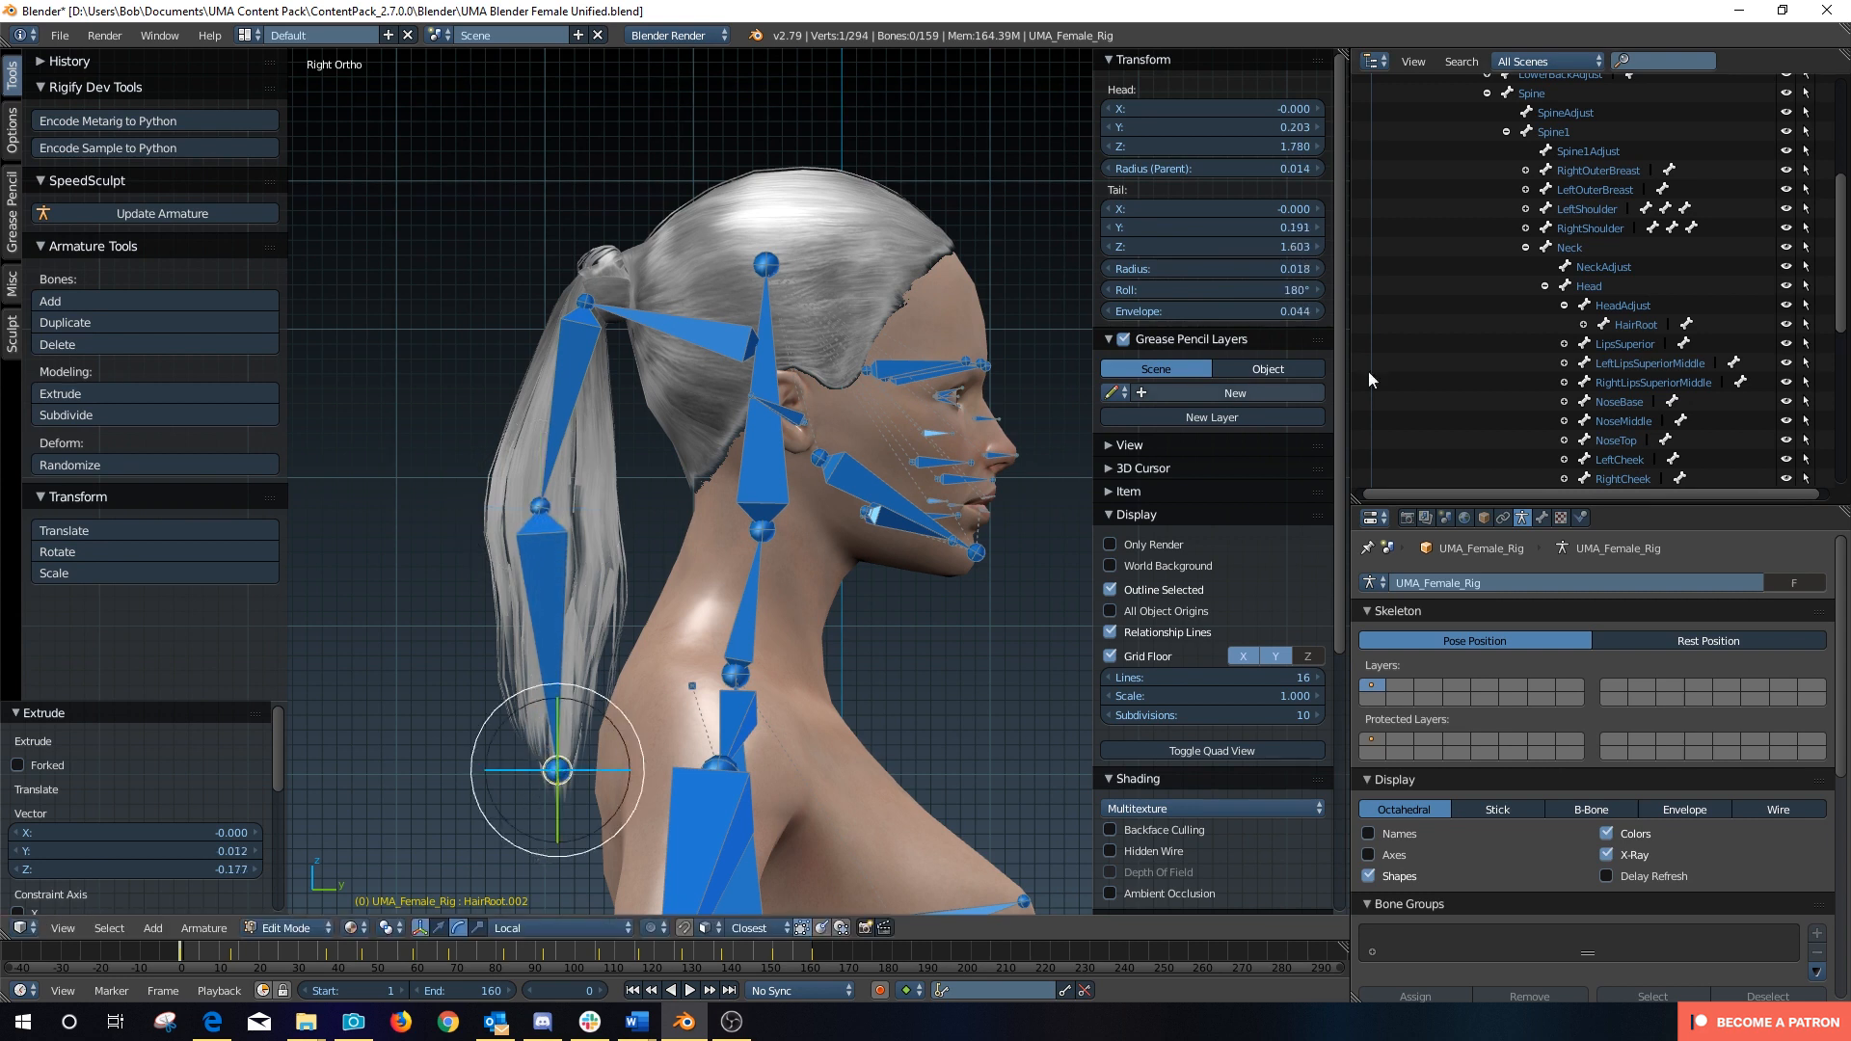
# Step: Rename the upper ponytail bone Pony01 and the lower one Pony02, and return the rig to Object Mode
pyautogui.click(1584, 325)
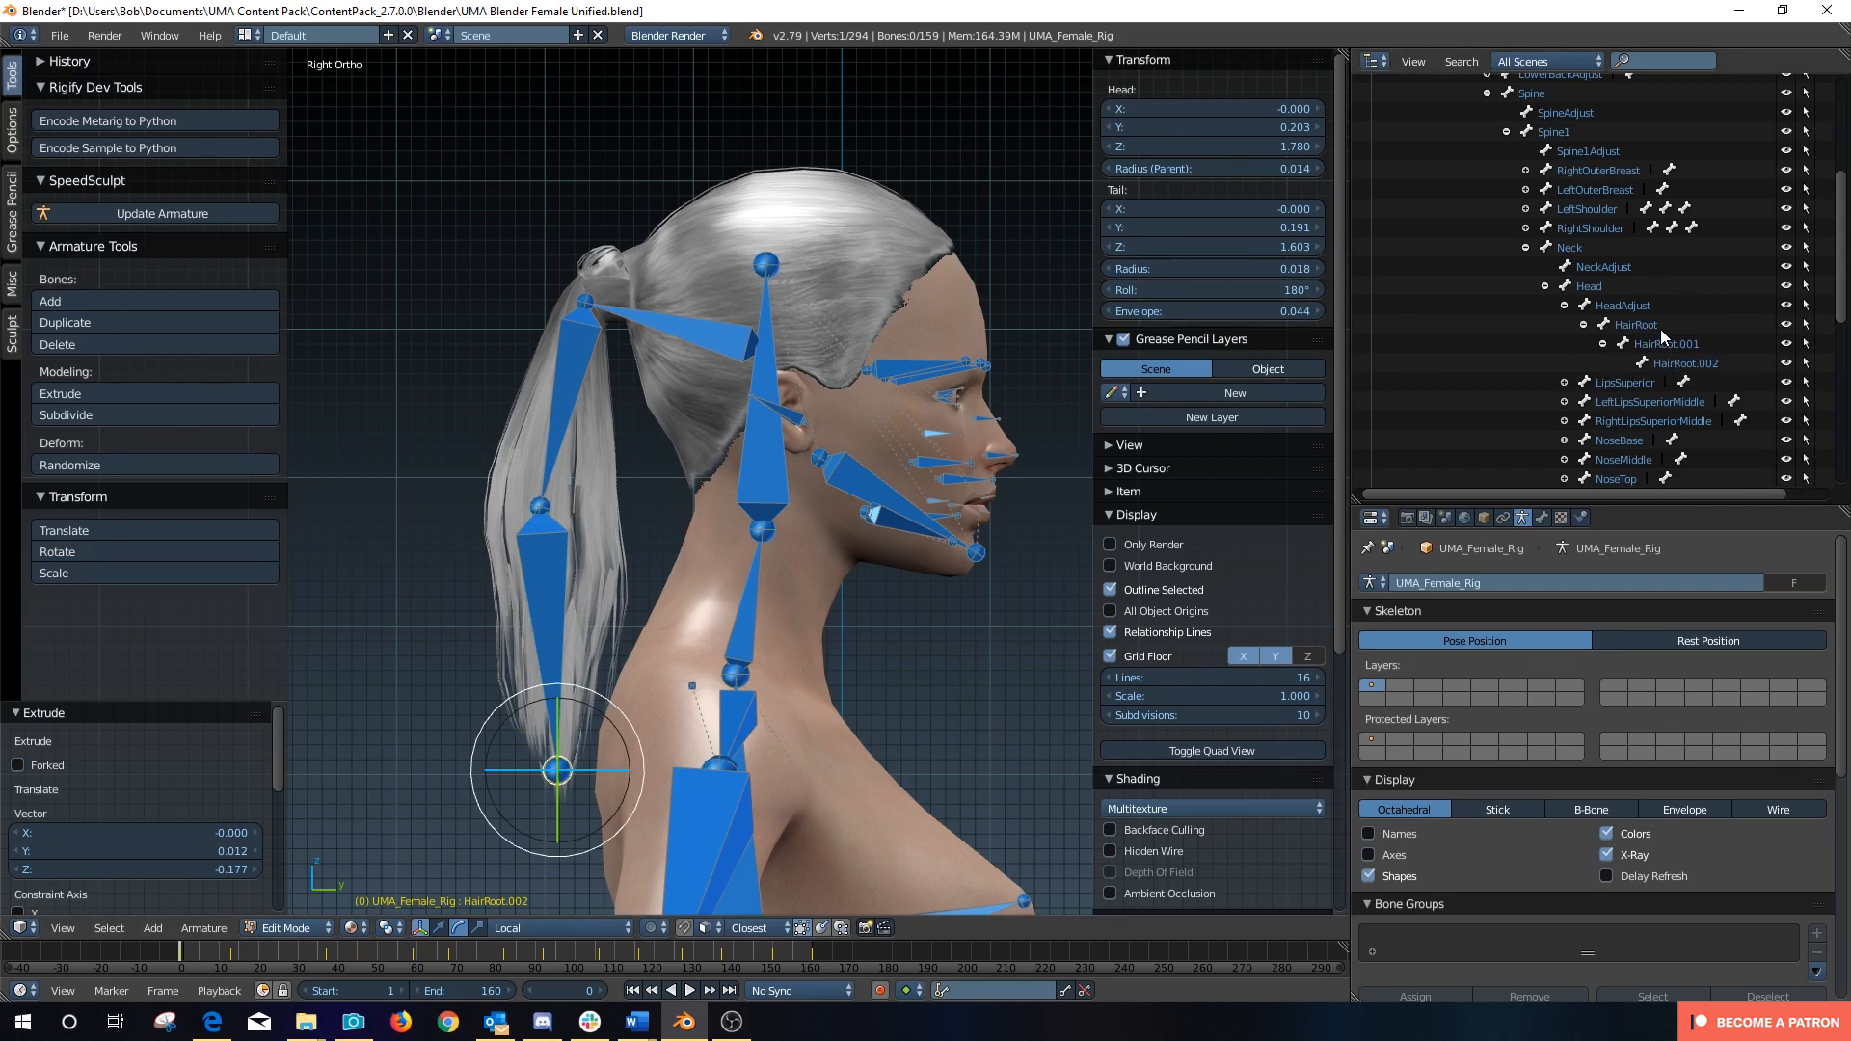
pyautogui.click(1687, 345)
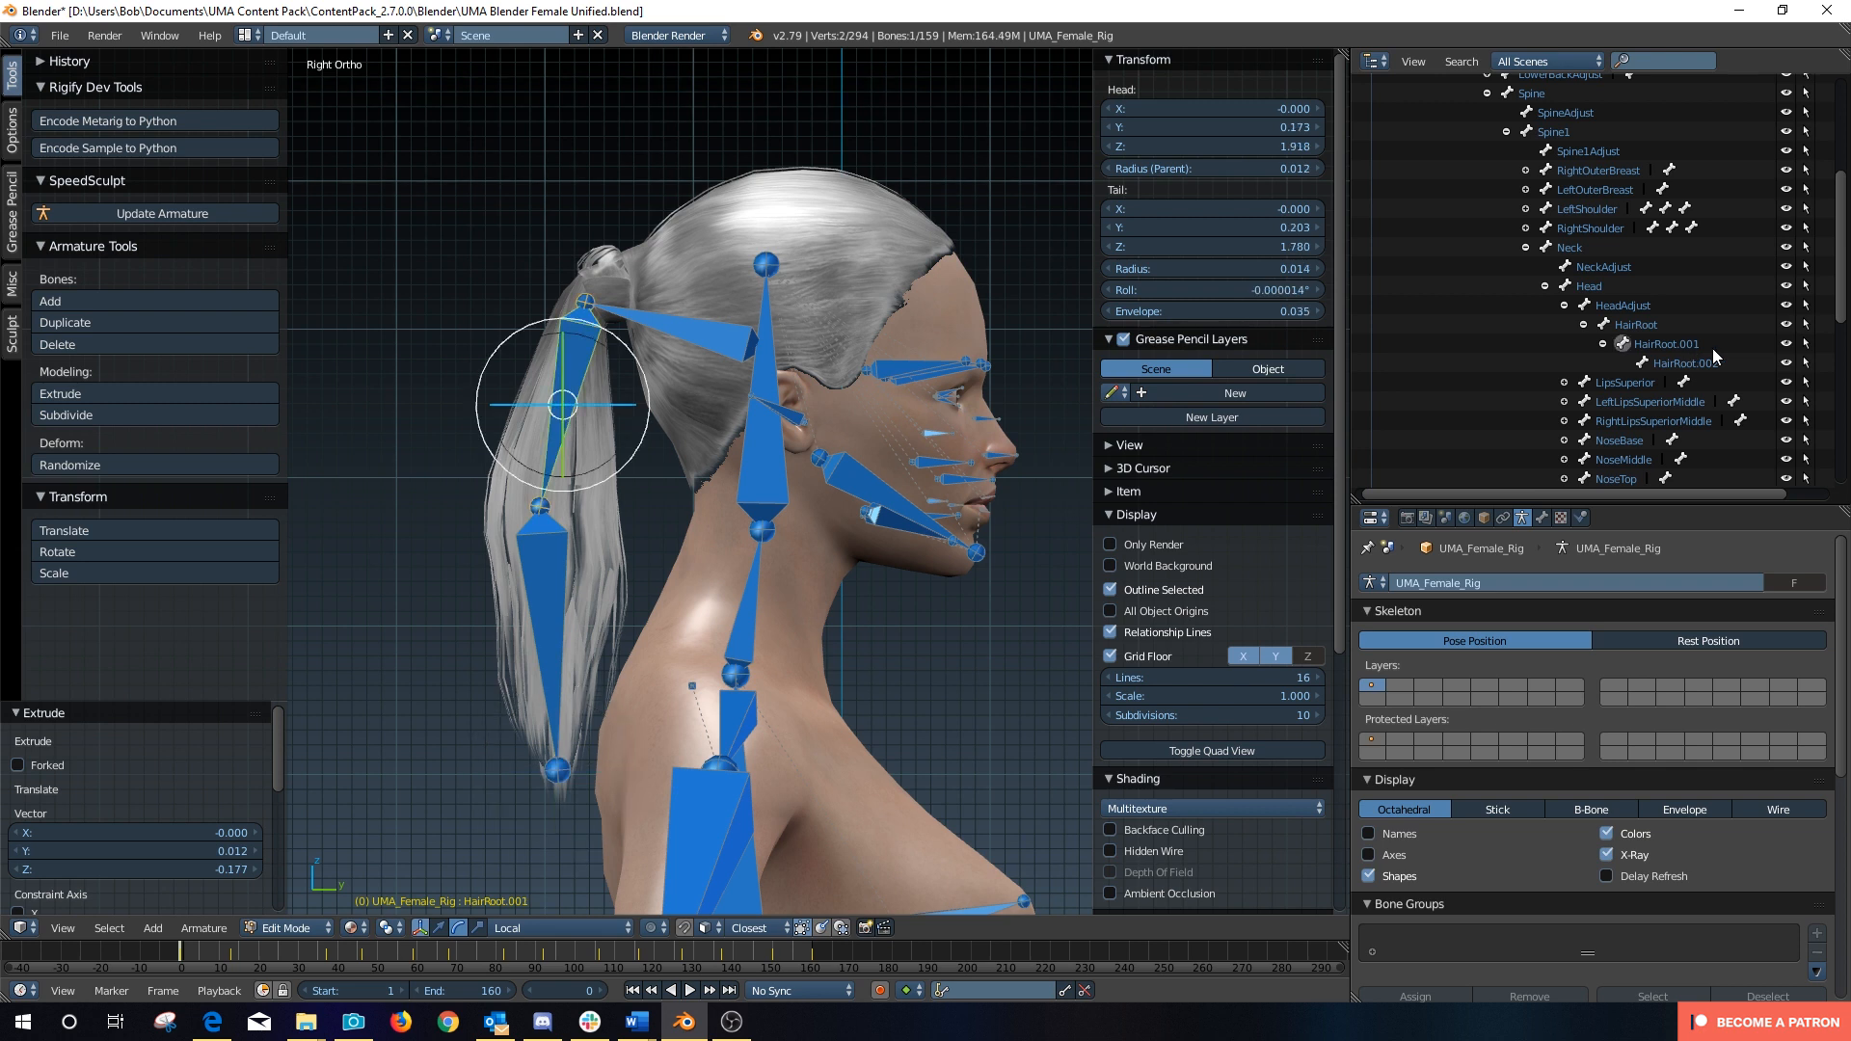
pyautogui.doubleClick(1699, 344)
pyautogui.write('Pony01')
pyautogui.press('Return')
pyautogui.doubleClick(1715, 363)
pyautogui.write('Pony02')
pyautogui.press('Return')
pyautogui.click(294, 923)
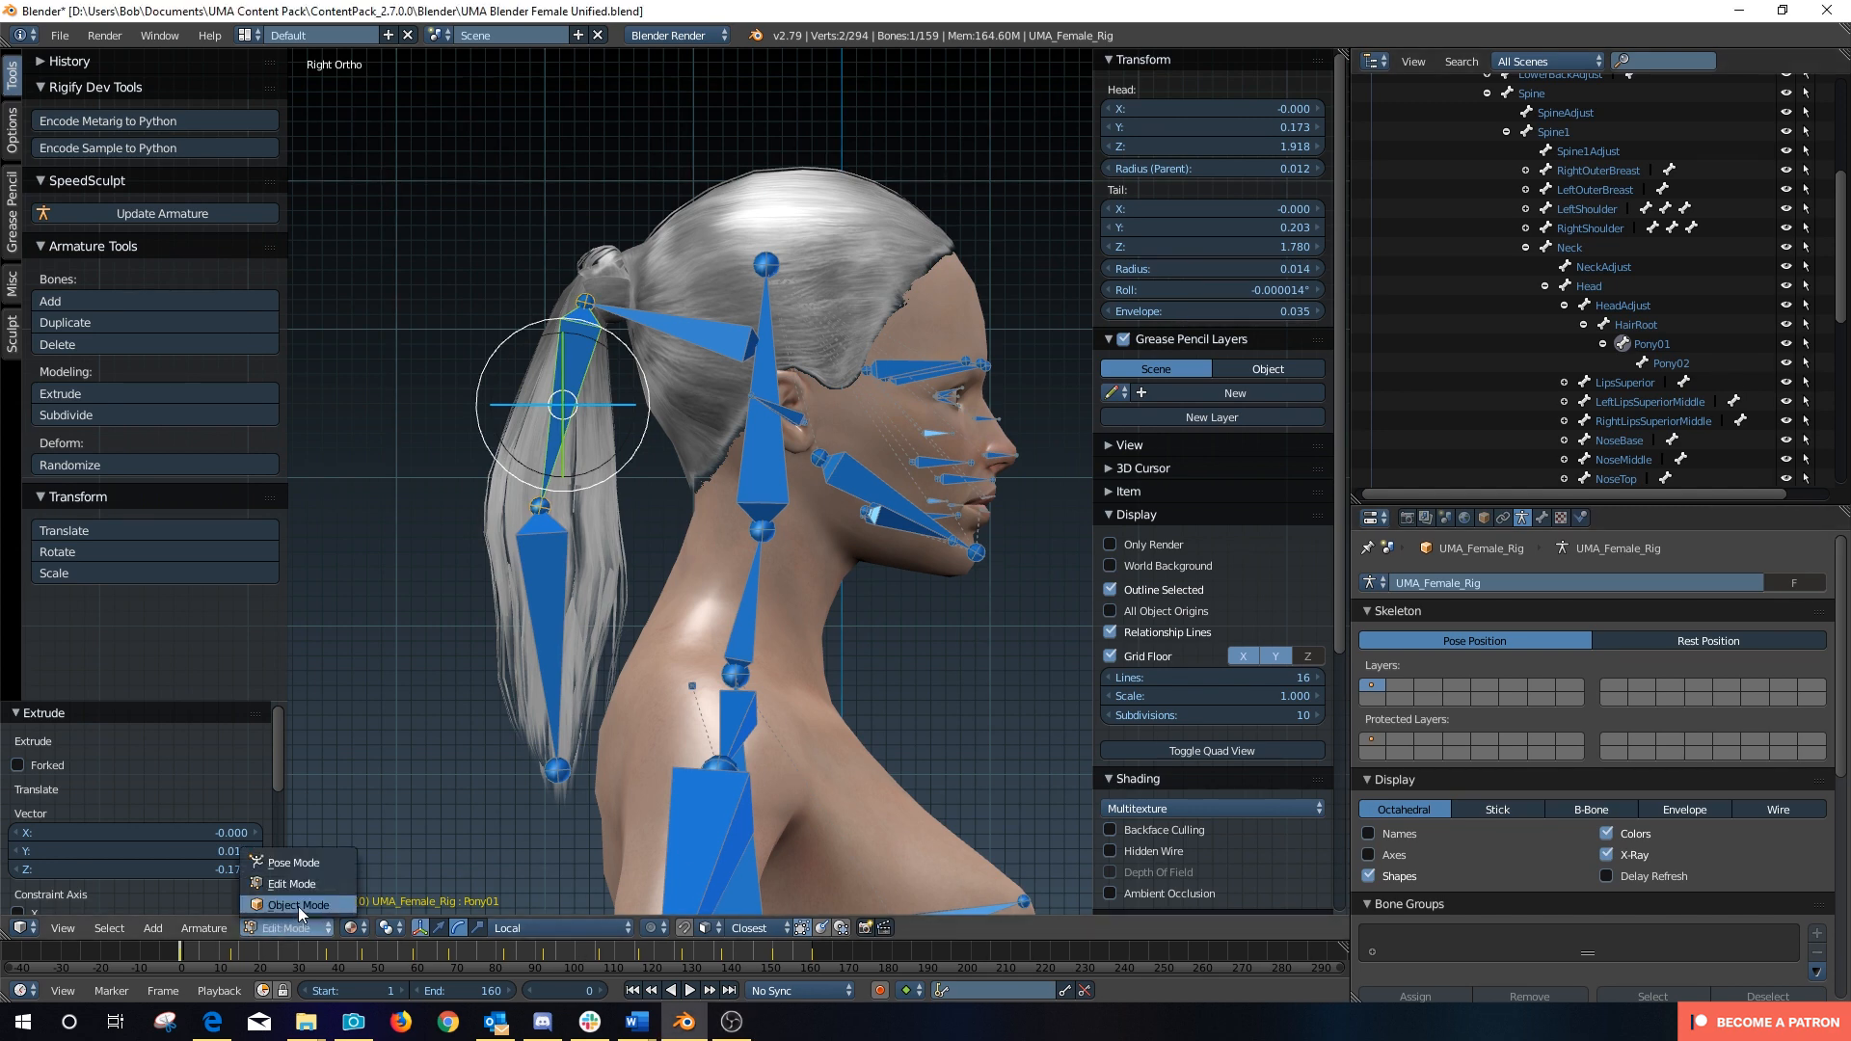
pyautogui.click(298, 906)
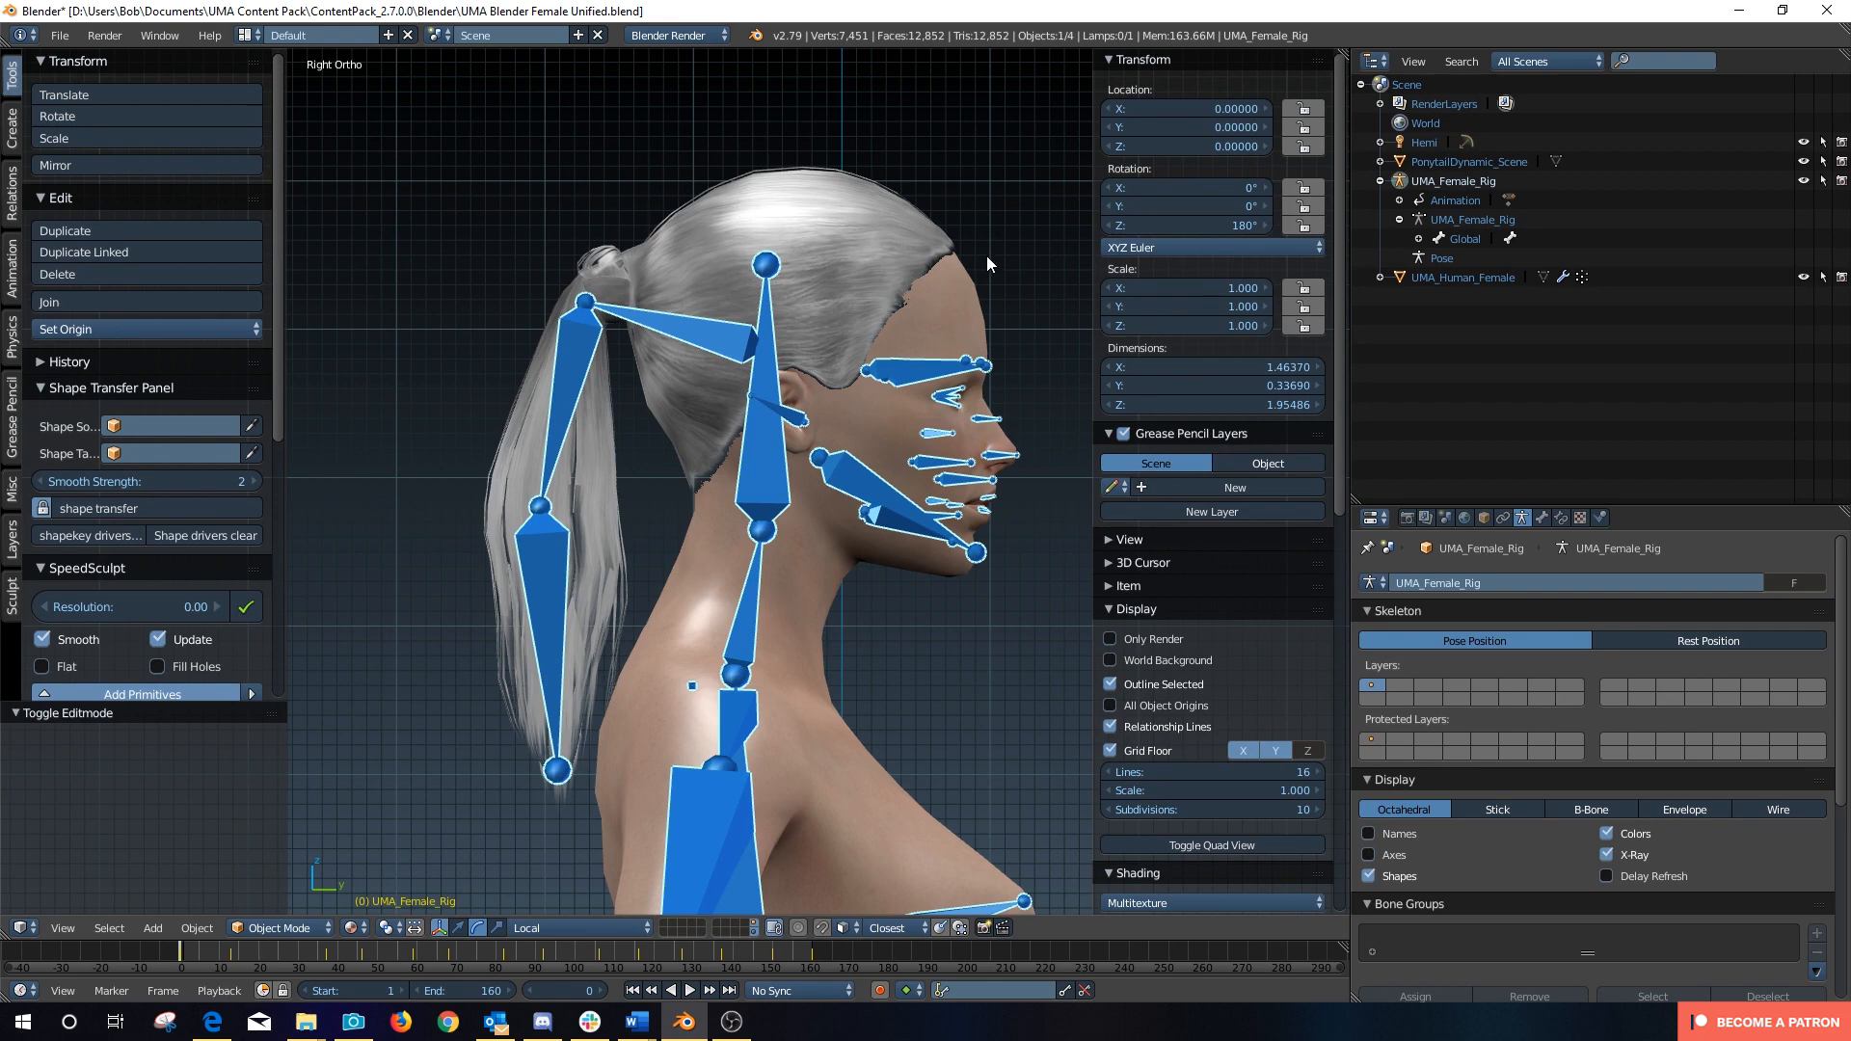
# Step: Add an Armature modifier to the PonytailDynamic_Scene hair mesh
pyautogui.rightClick(873, 227)
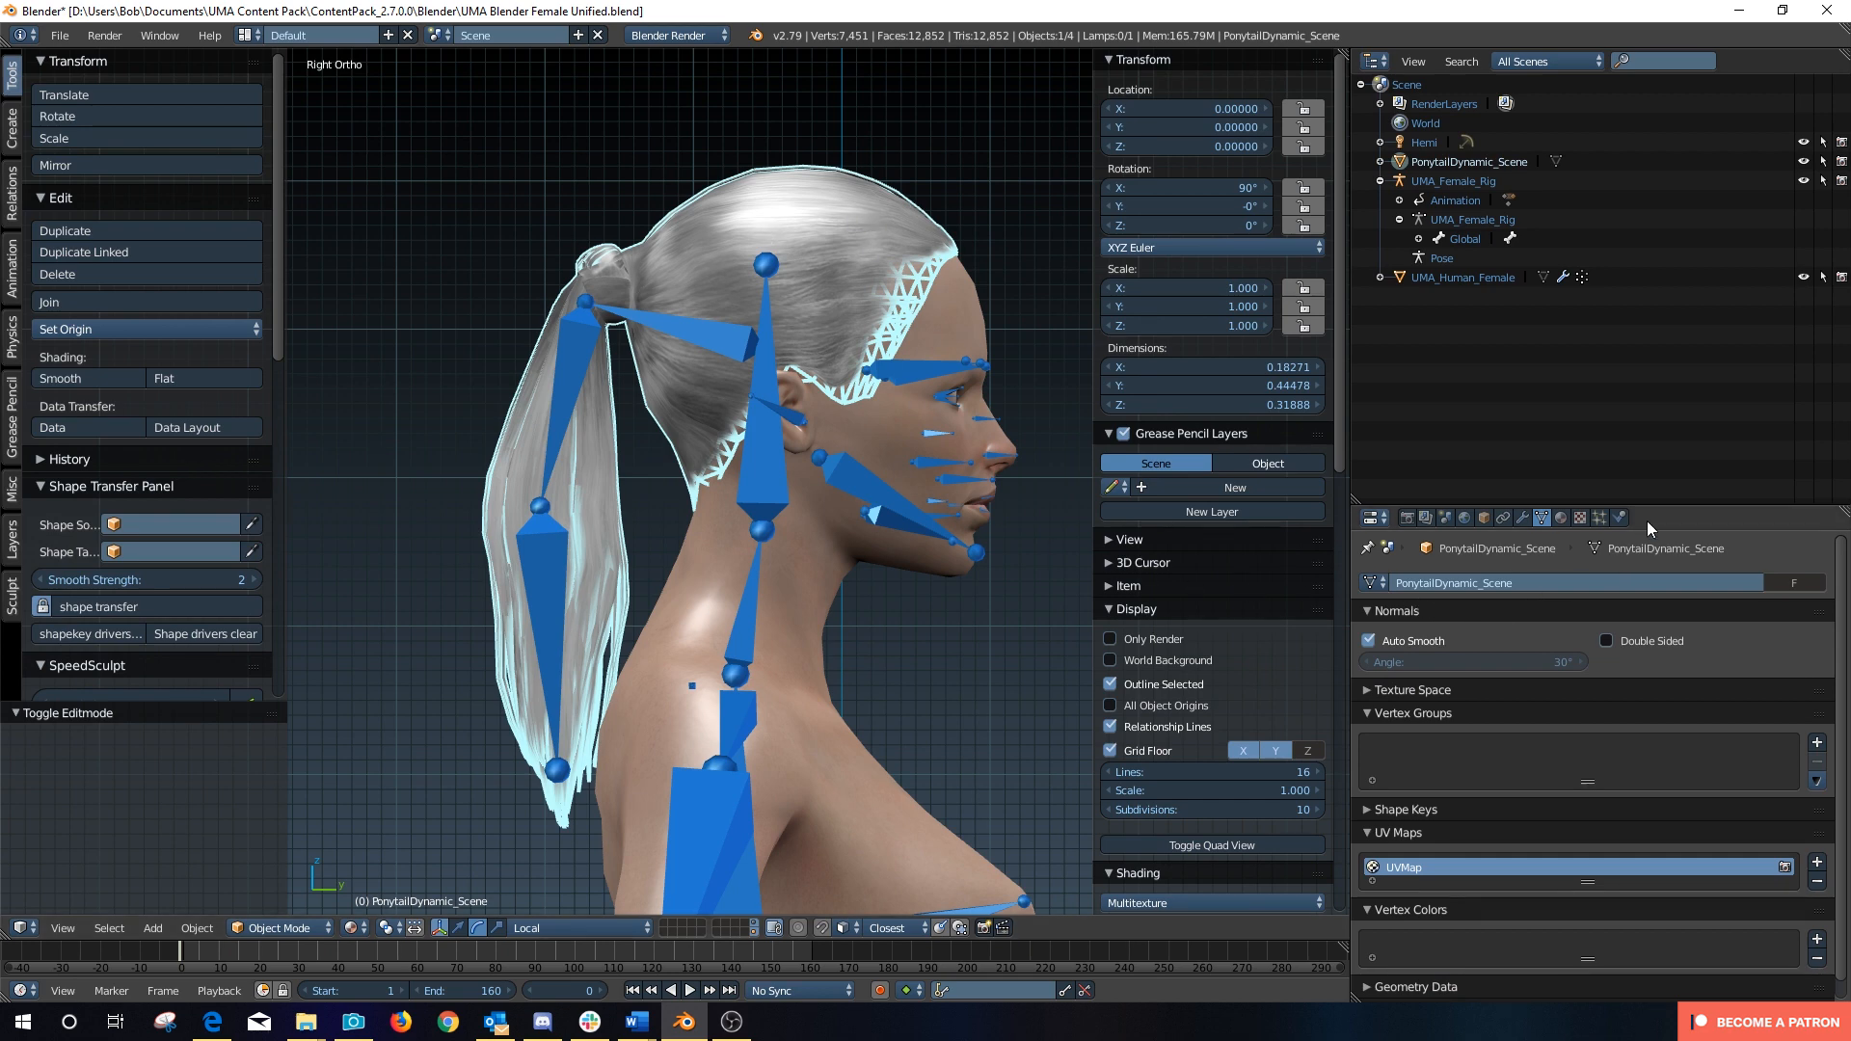
pyautogui.click(1524, 519)
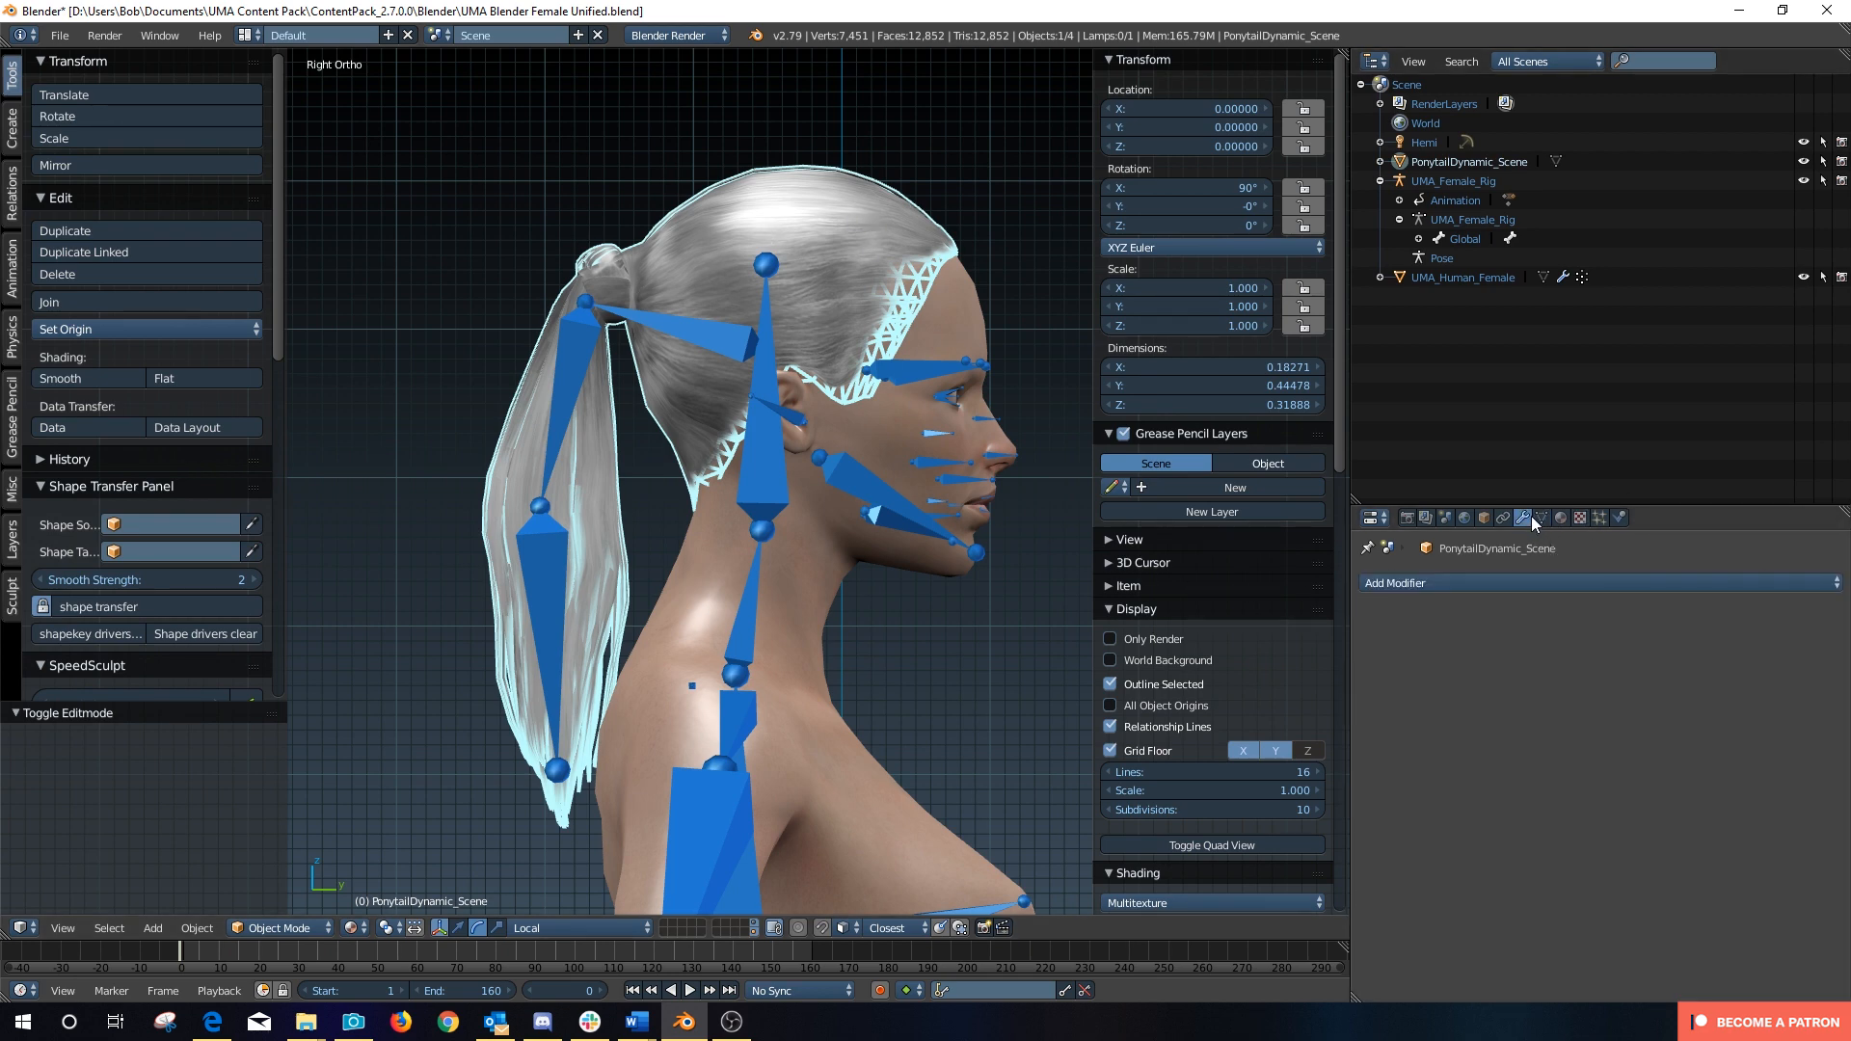
pyautogui.click(1453, 582)
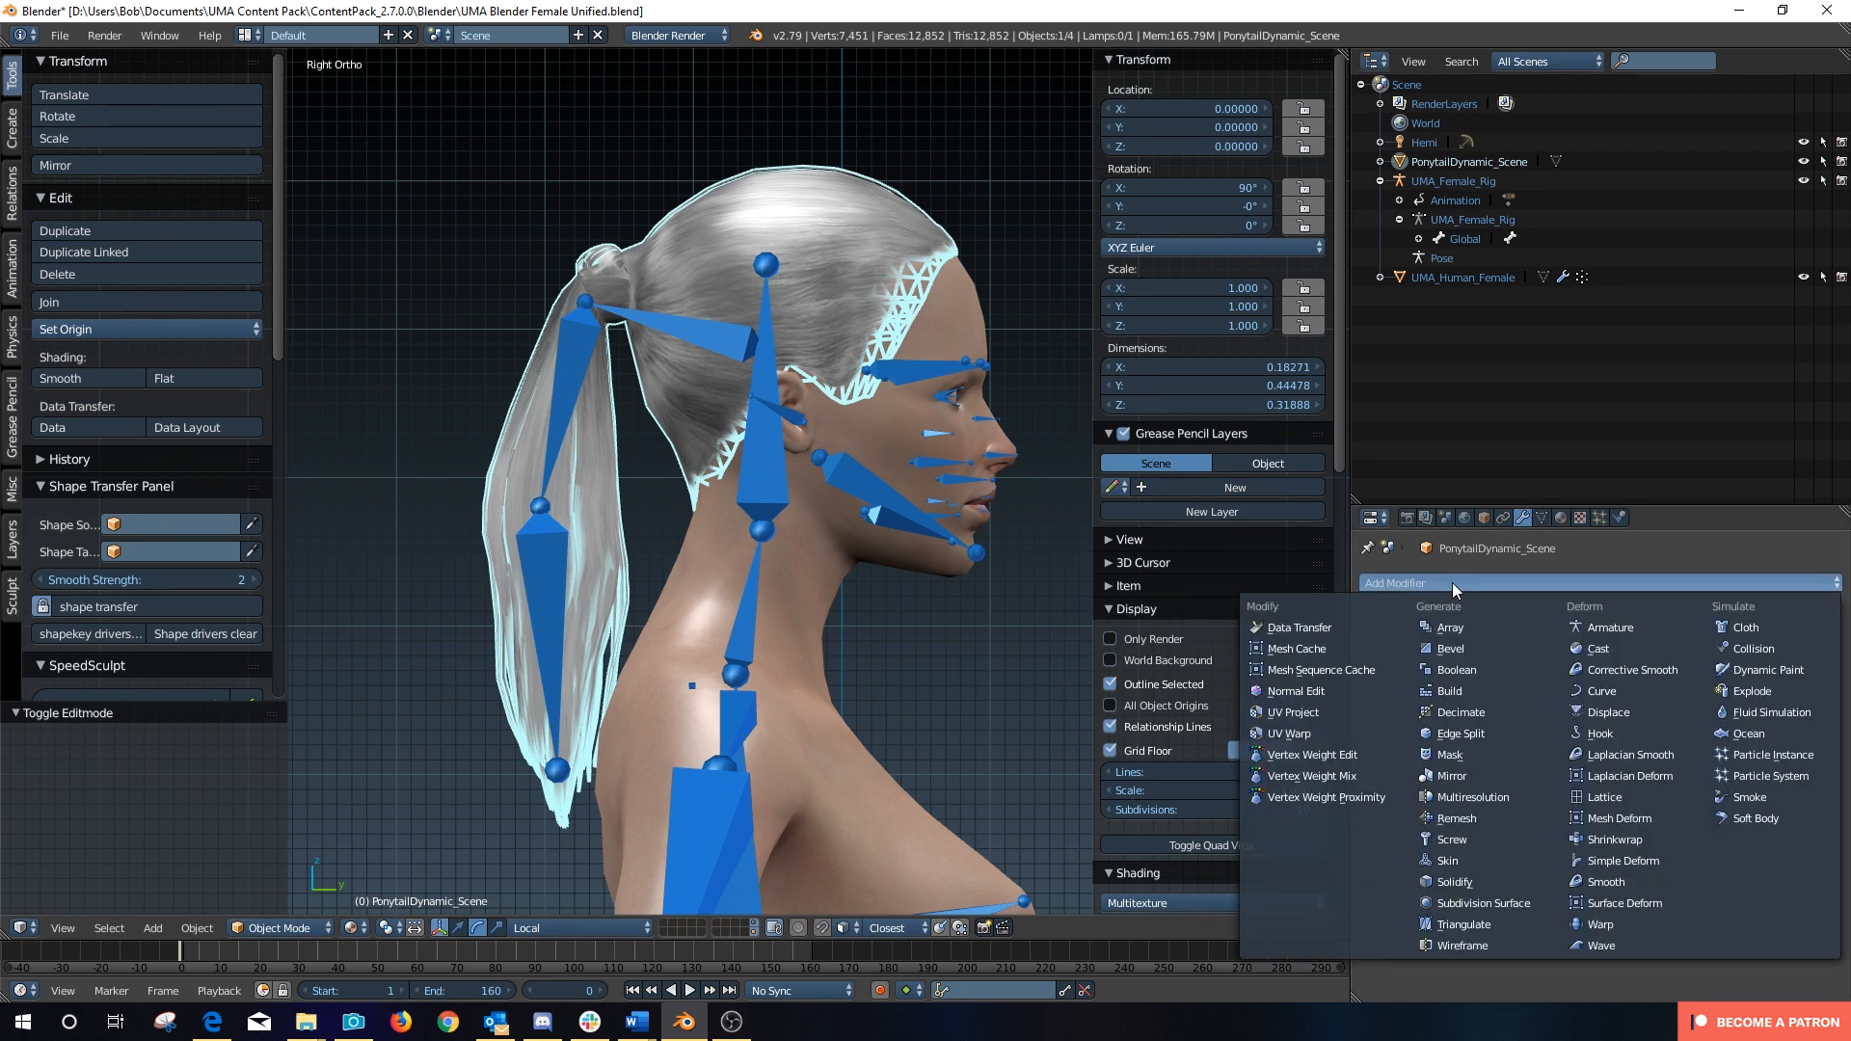
pyautogui.click(1618, 625)
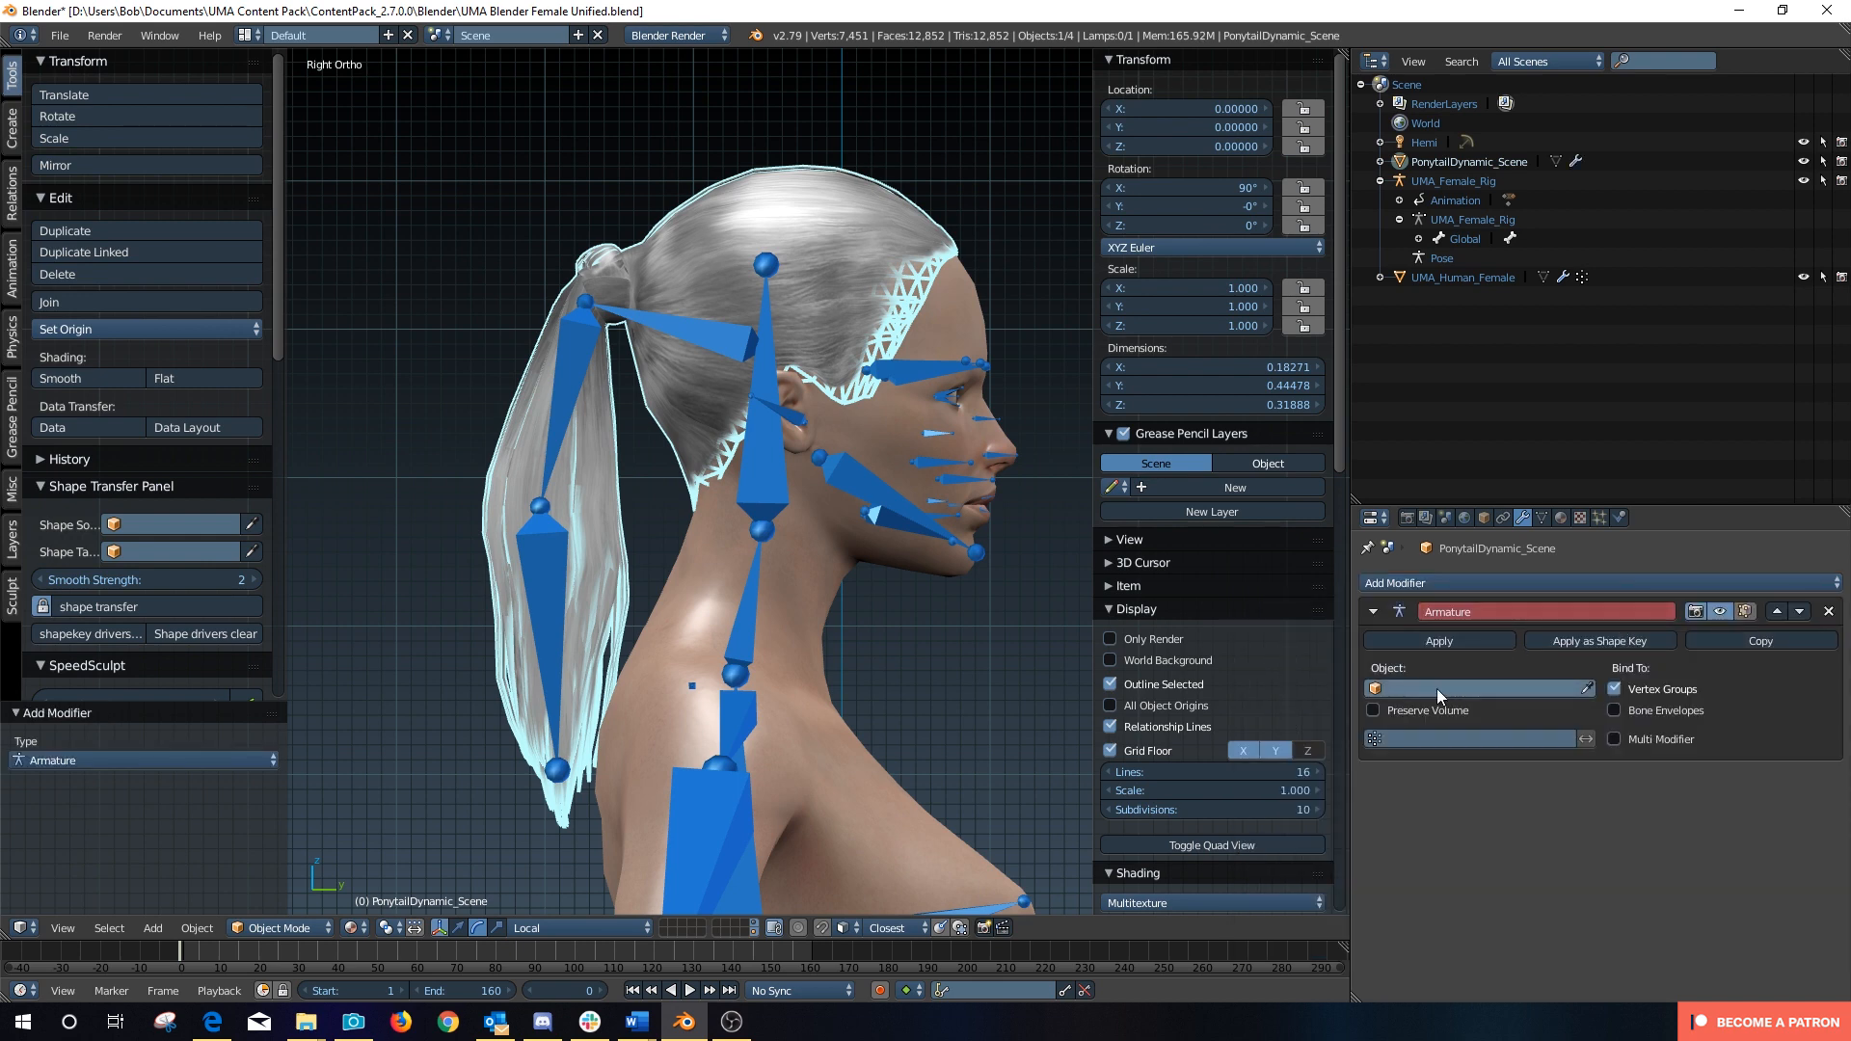
# Step: Set UMA_Female_Rig as the Armature modifier's object and briefly play the animation to test the binding
pyautogui.click(1409, 687)
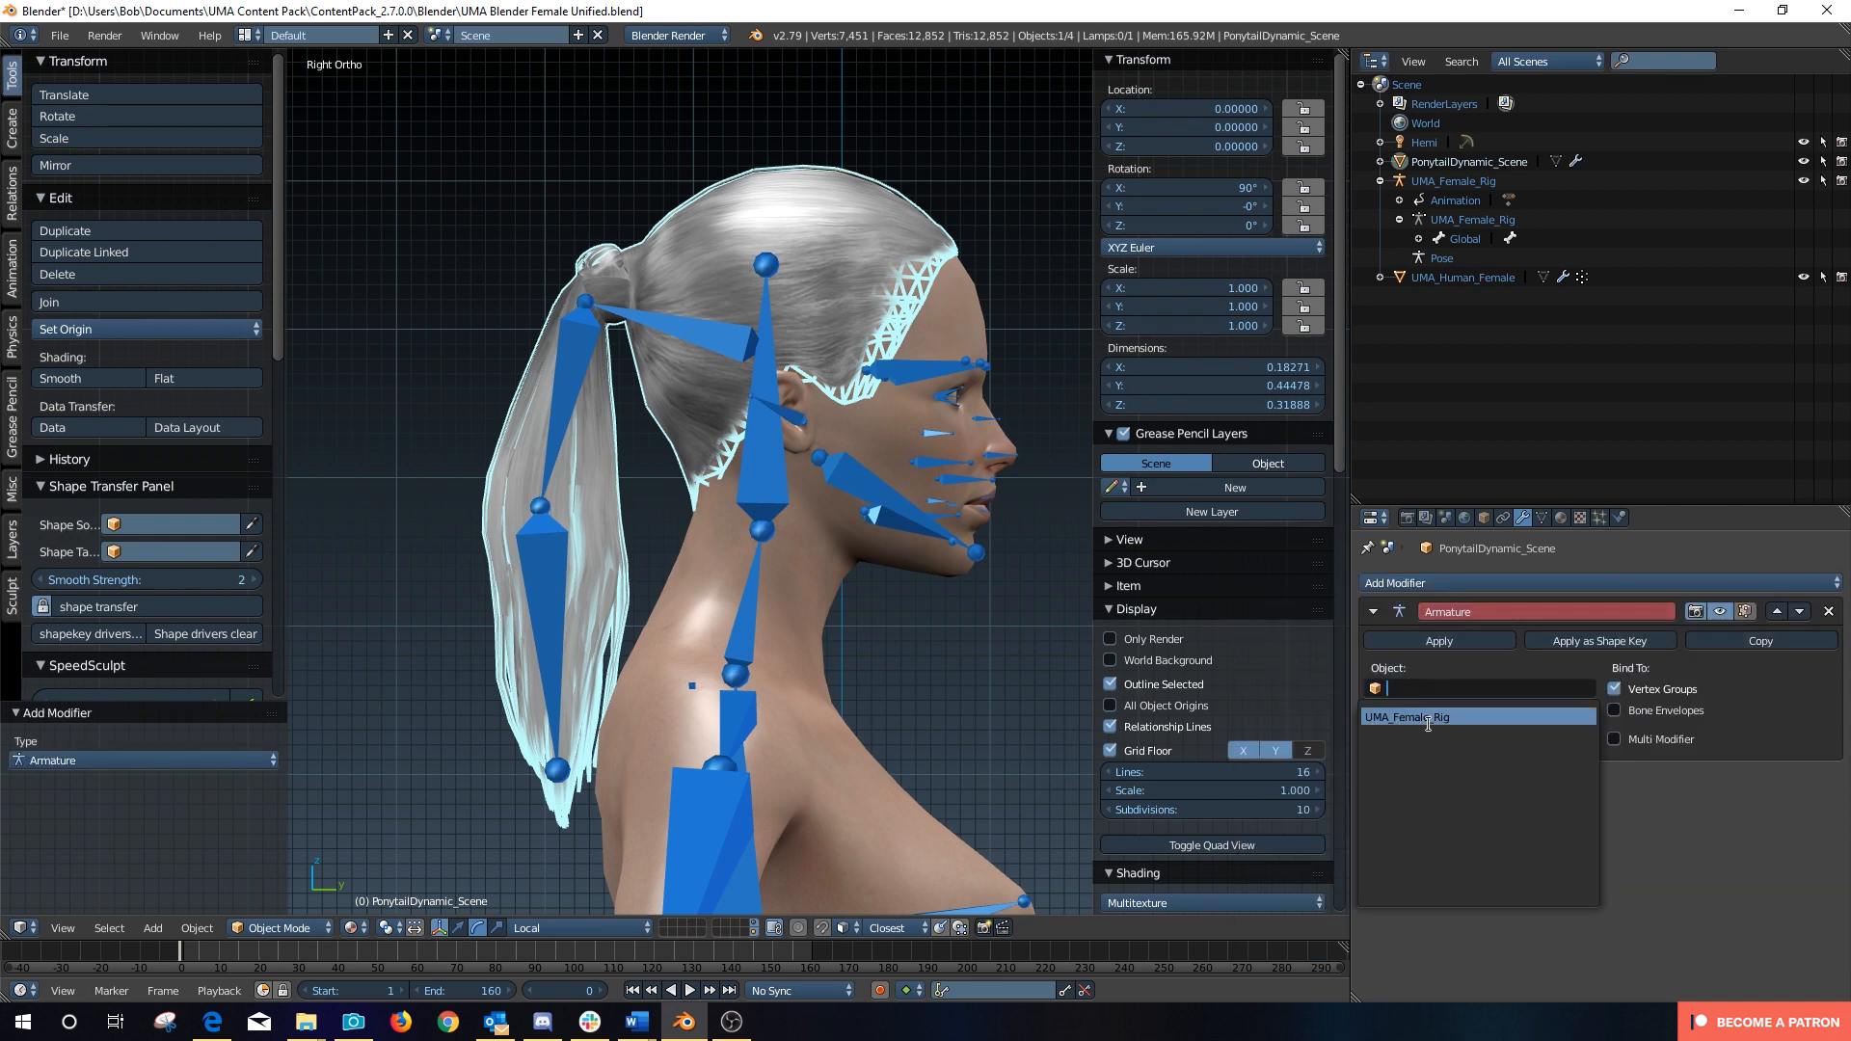
pyautogui.click(1416, 718)
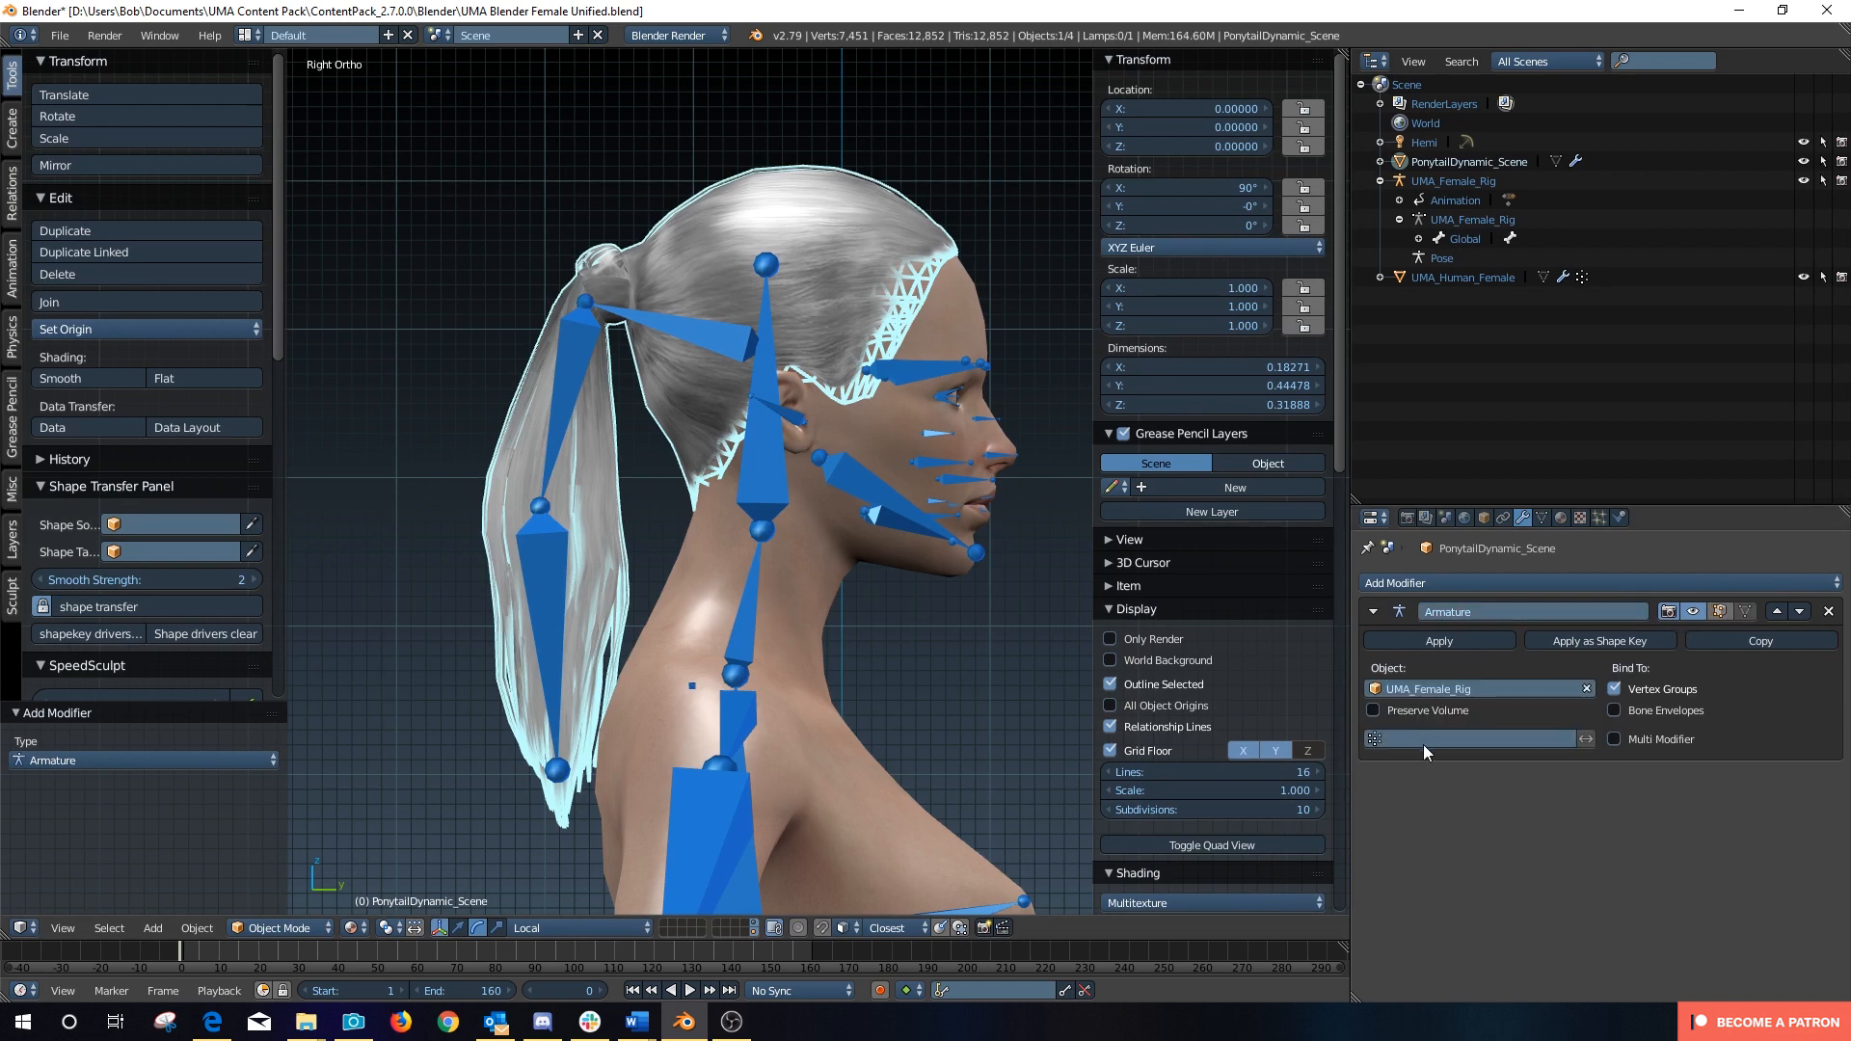
pyautogui.hotkey('alt', 'a')
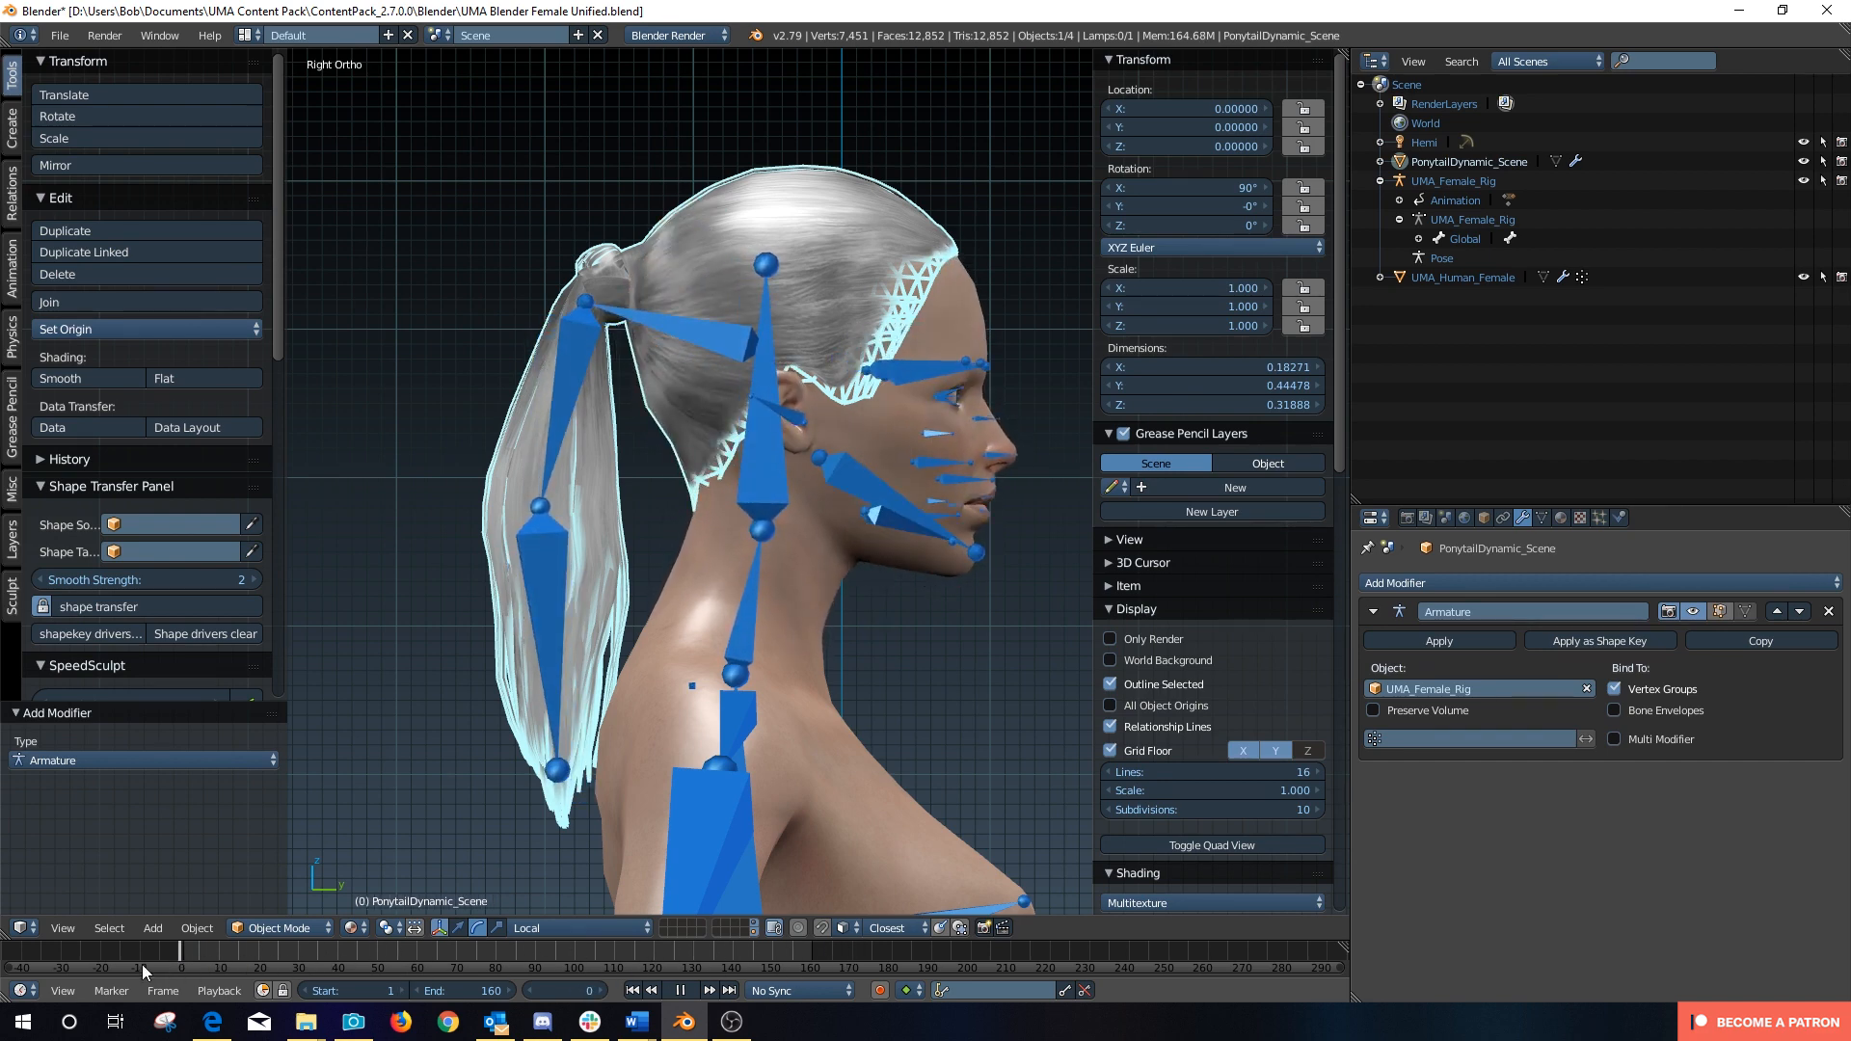
pyautogui.press('Escape')
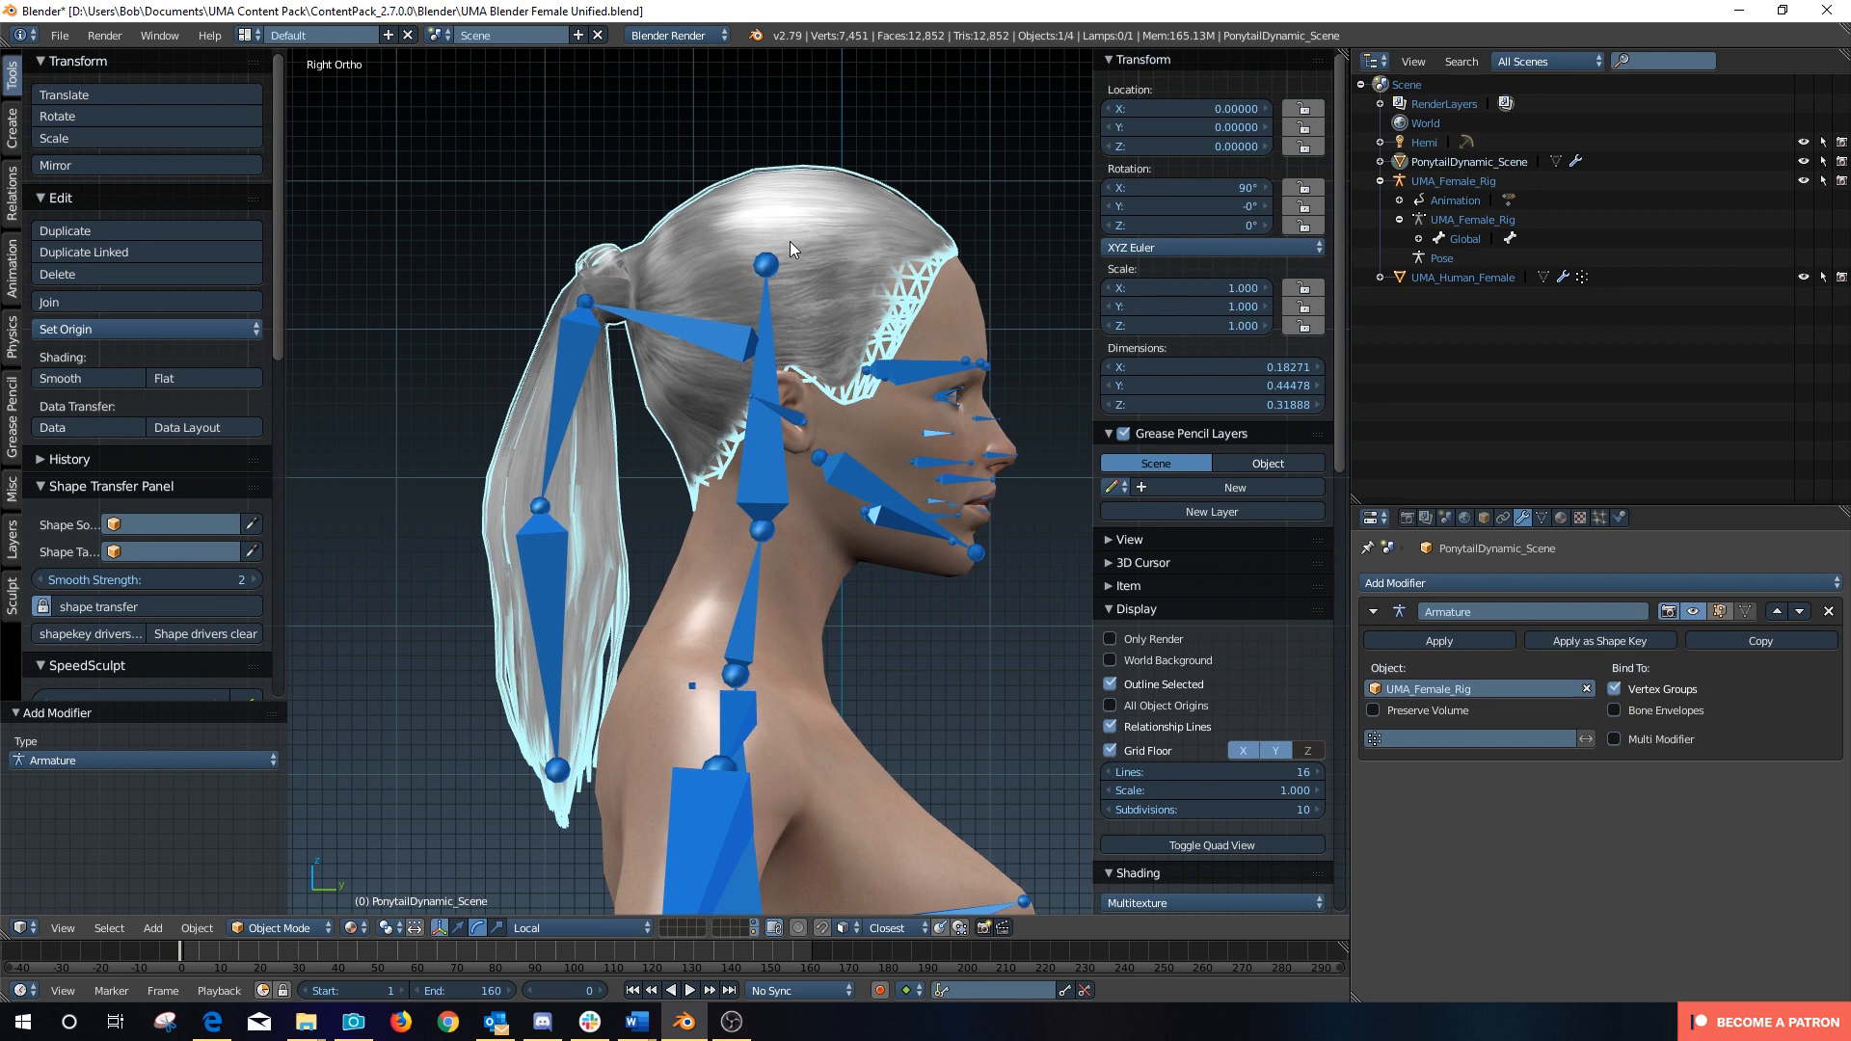
# Step: Add a vertex group named HeadAdjust to the ponytail hair mesh
pyautogui.click(1542, 518)
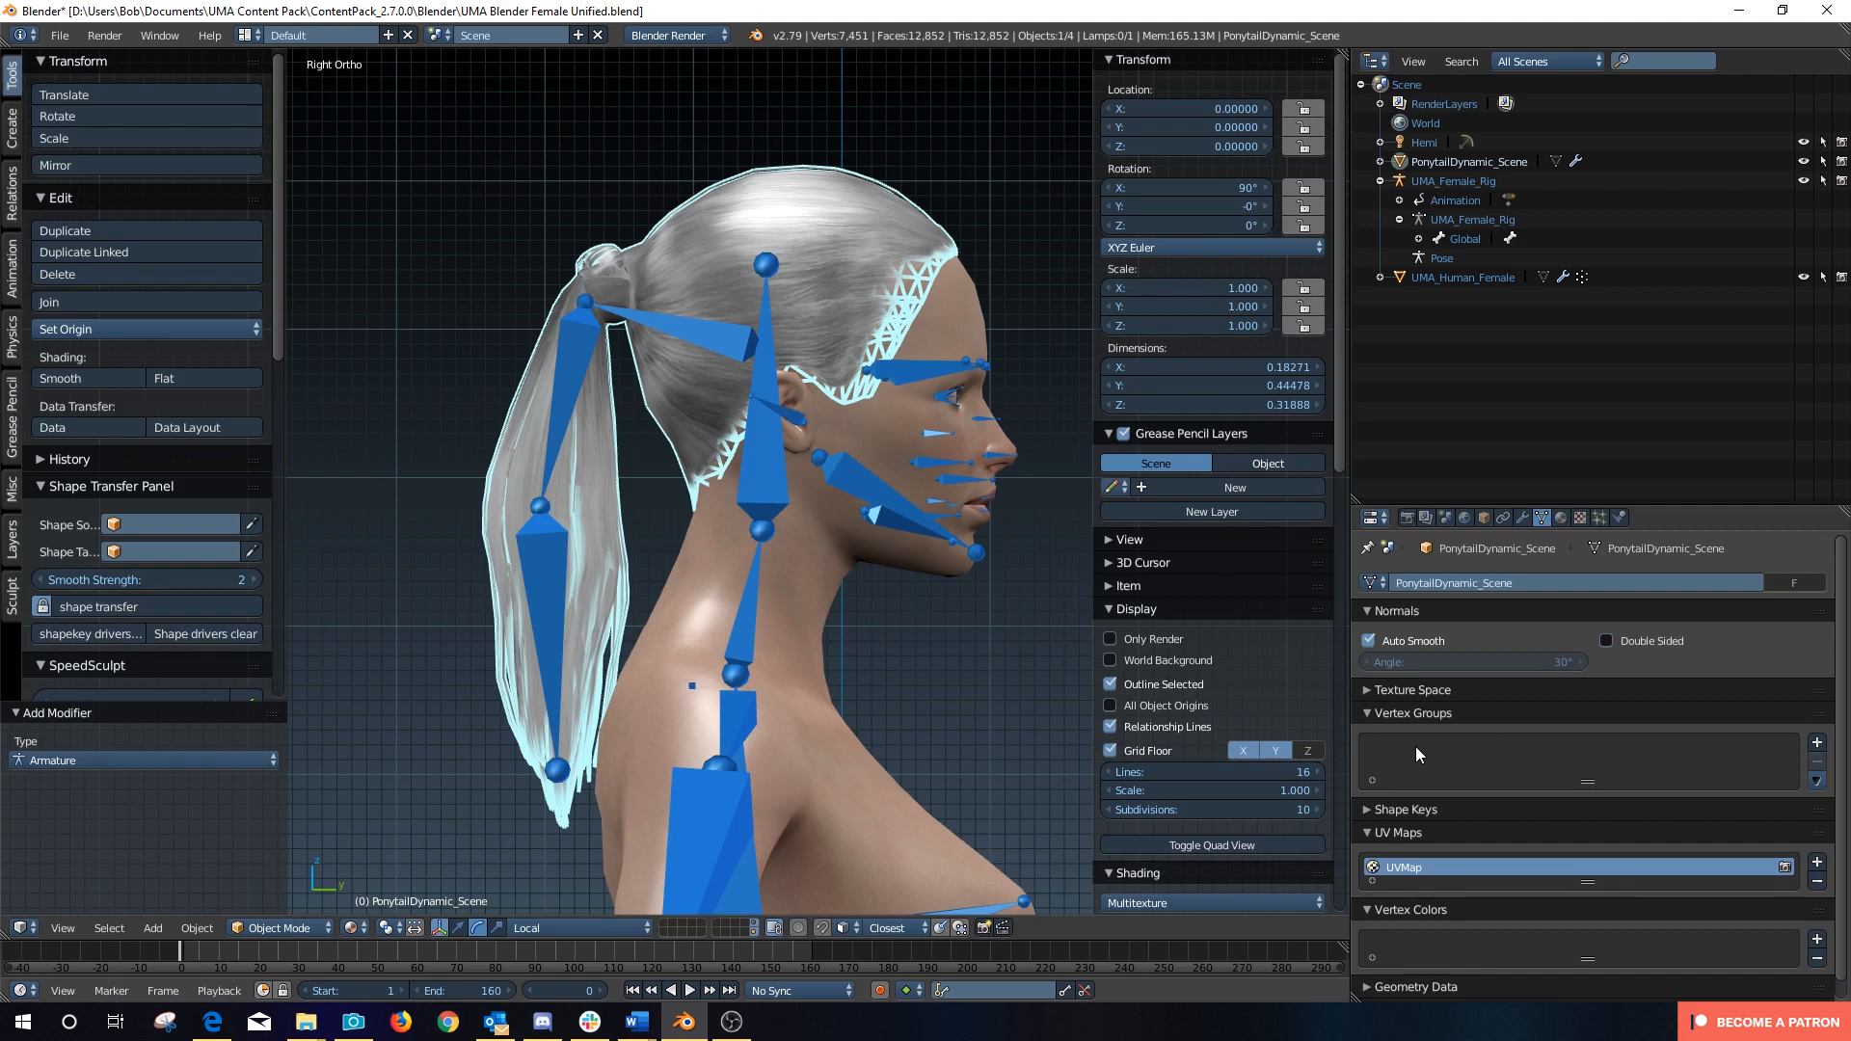
pyautogui.click(1817, 743)
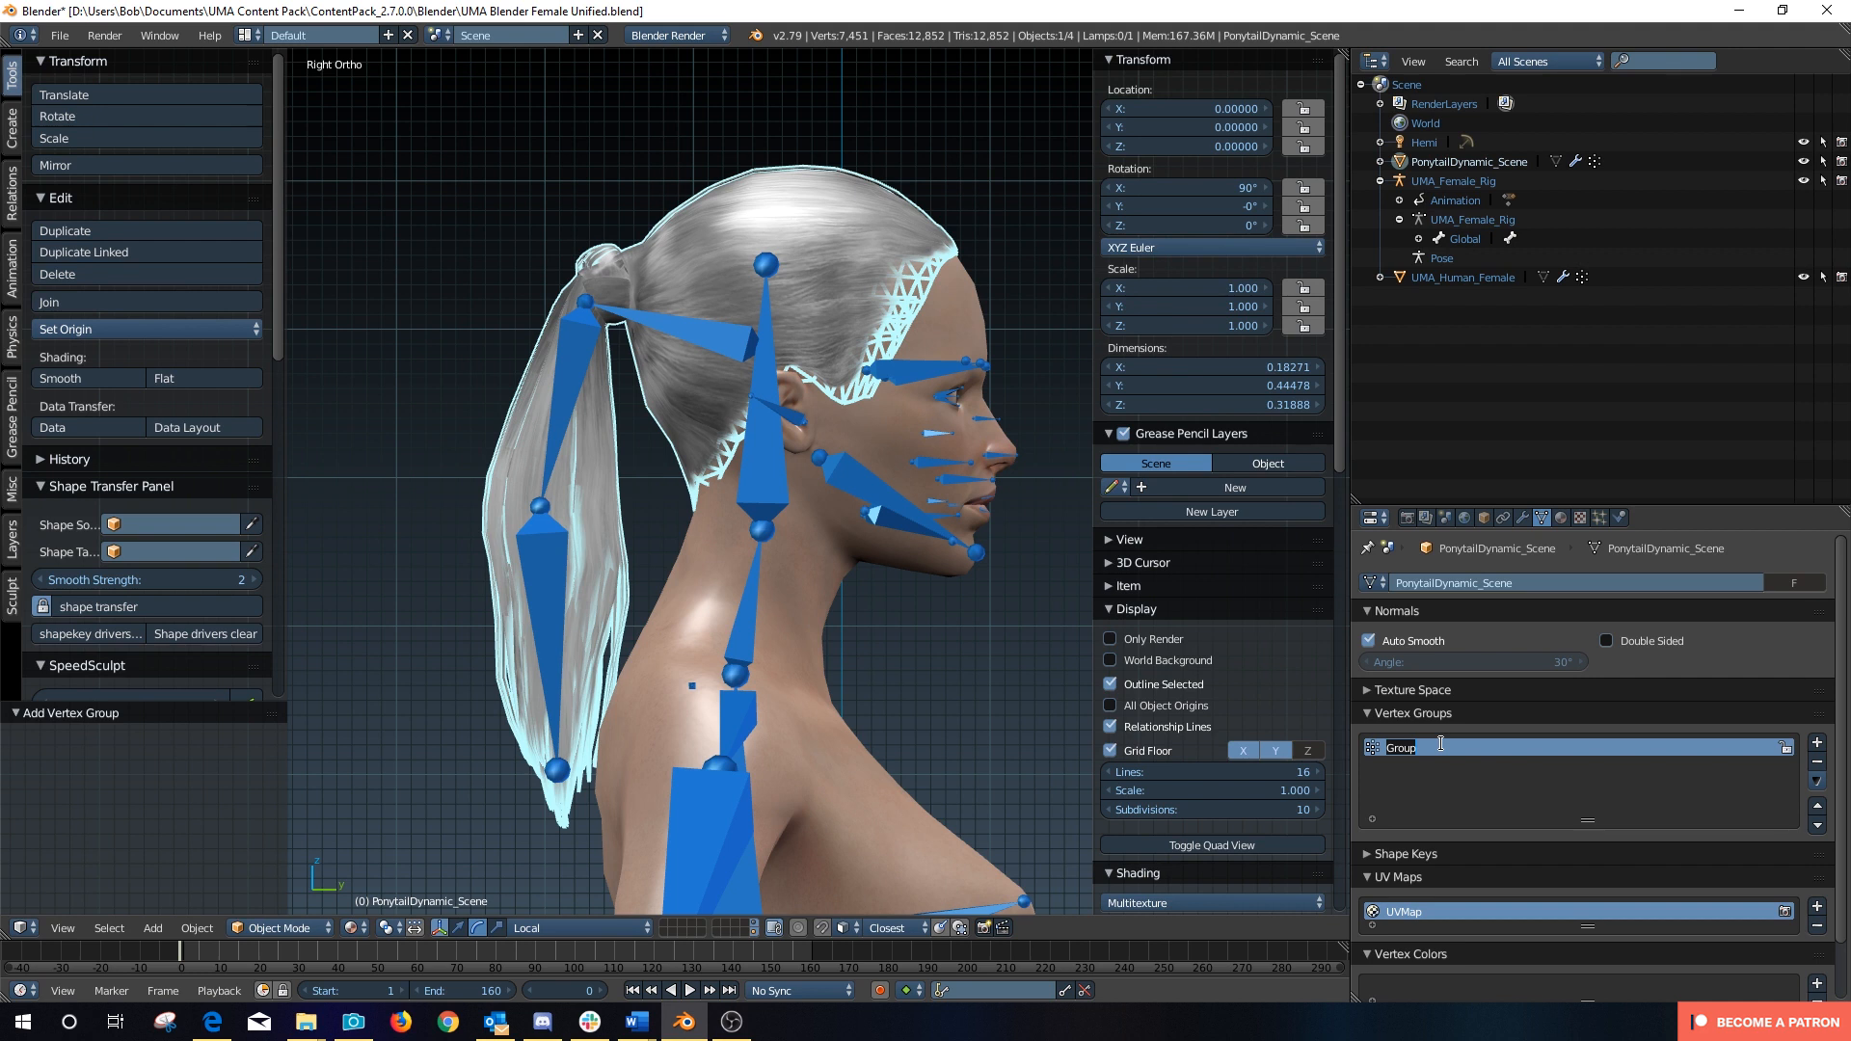
pyautogui.write('HeadAdjust')
# Step: Switch the hair mesh to Weight Paint mode and set the viewport shading to Solid
pyautogui.click(297, 928)
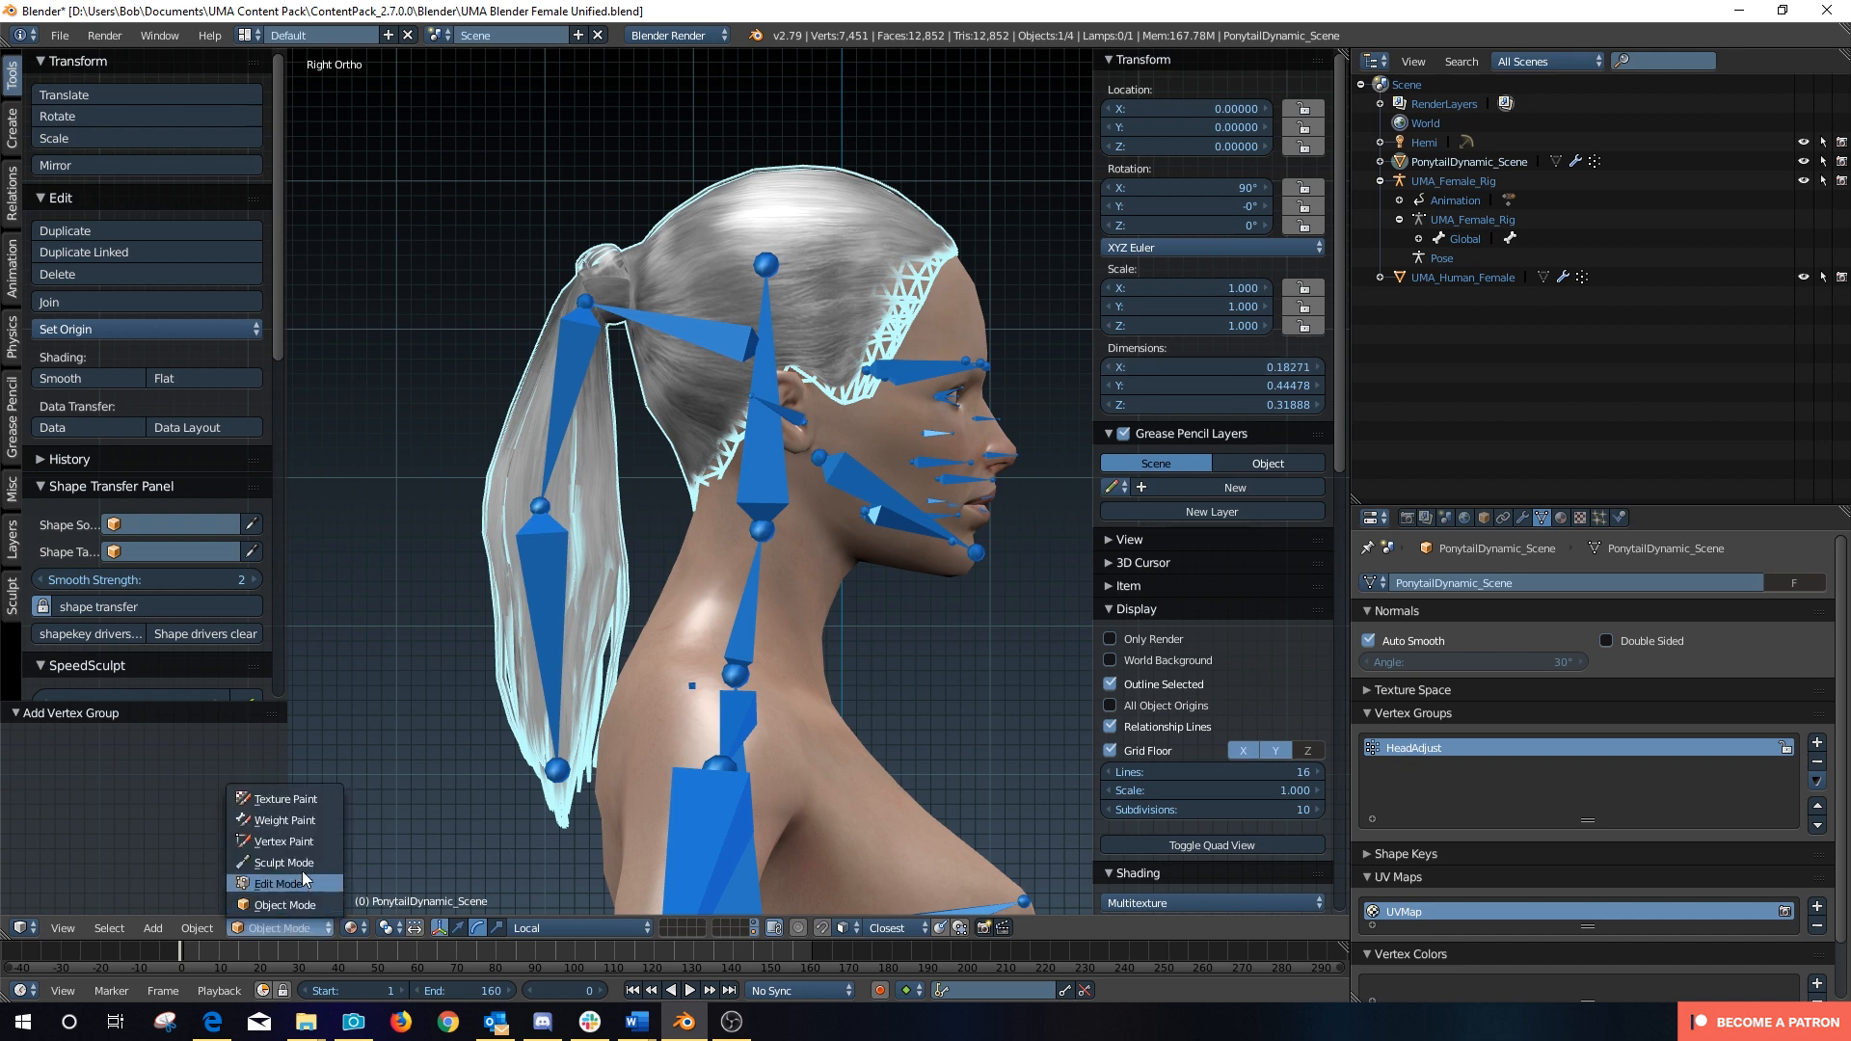
pyautogui.click(309, 822)
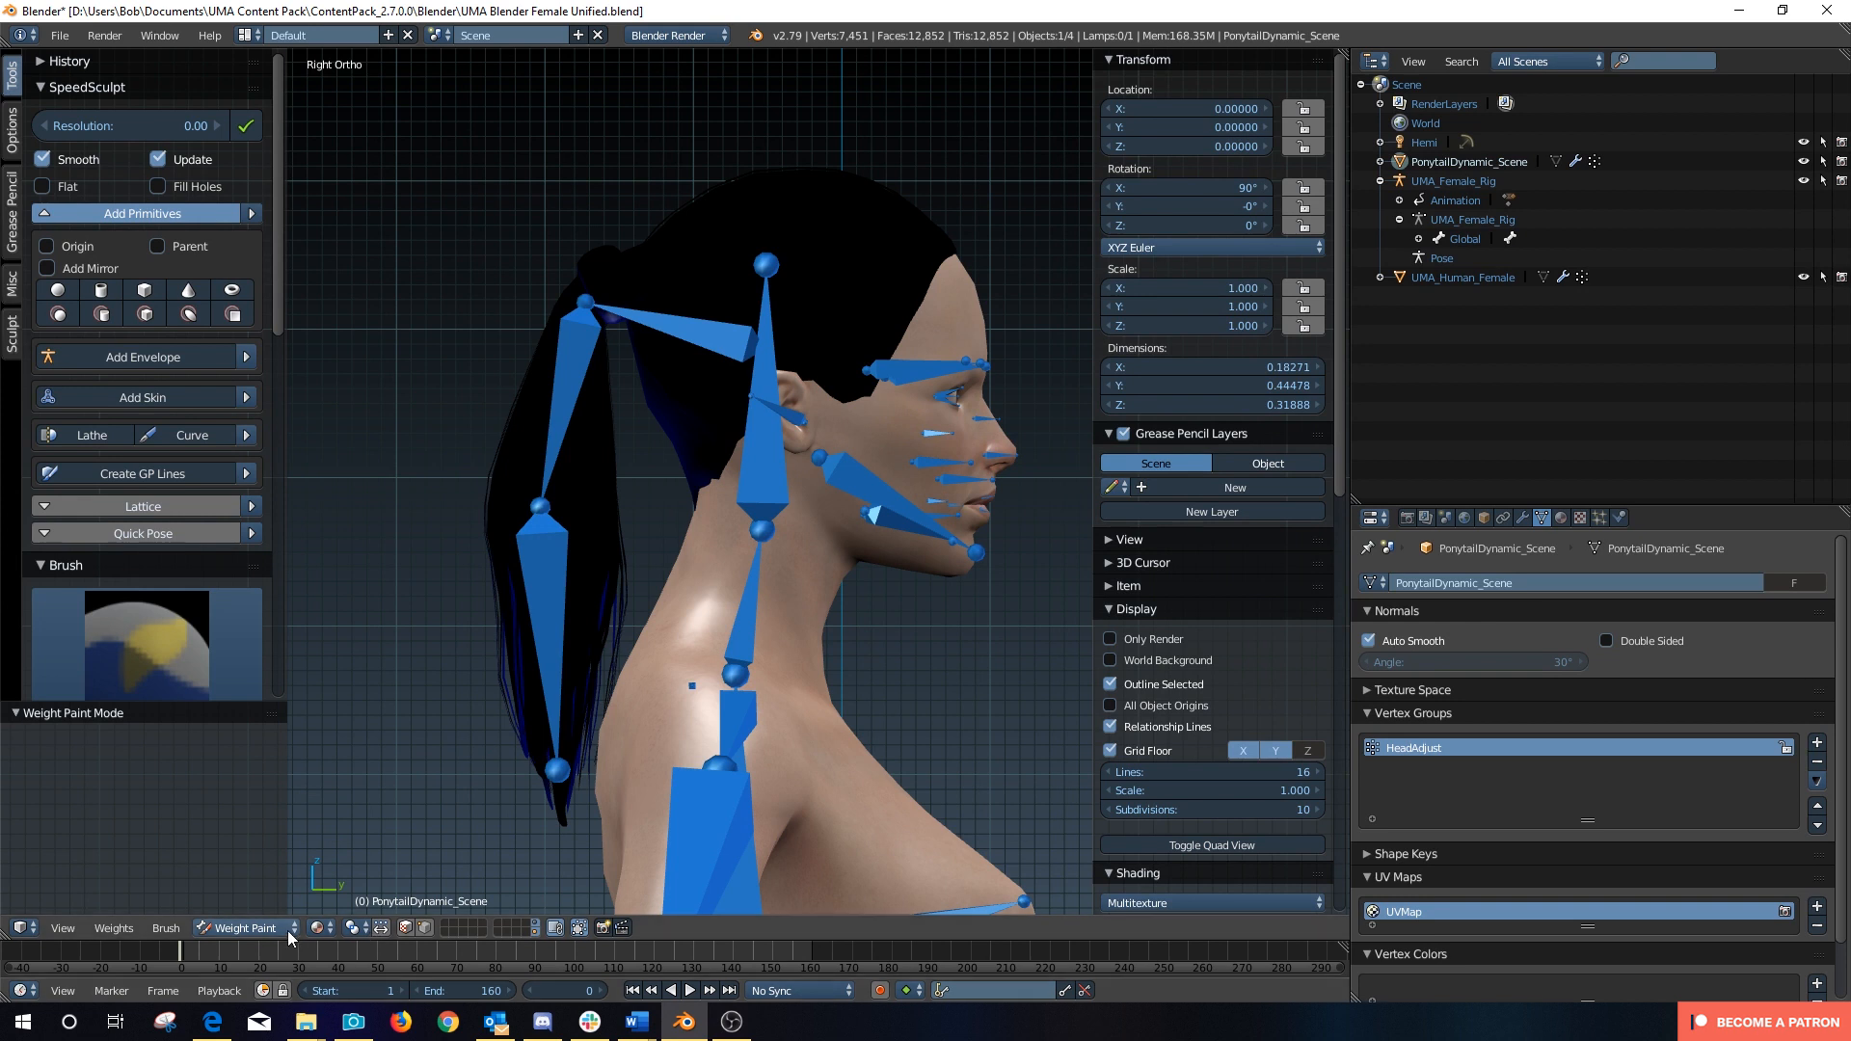
pyautogui.click(318, 927)
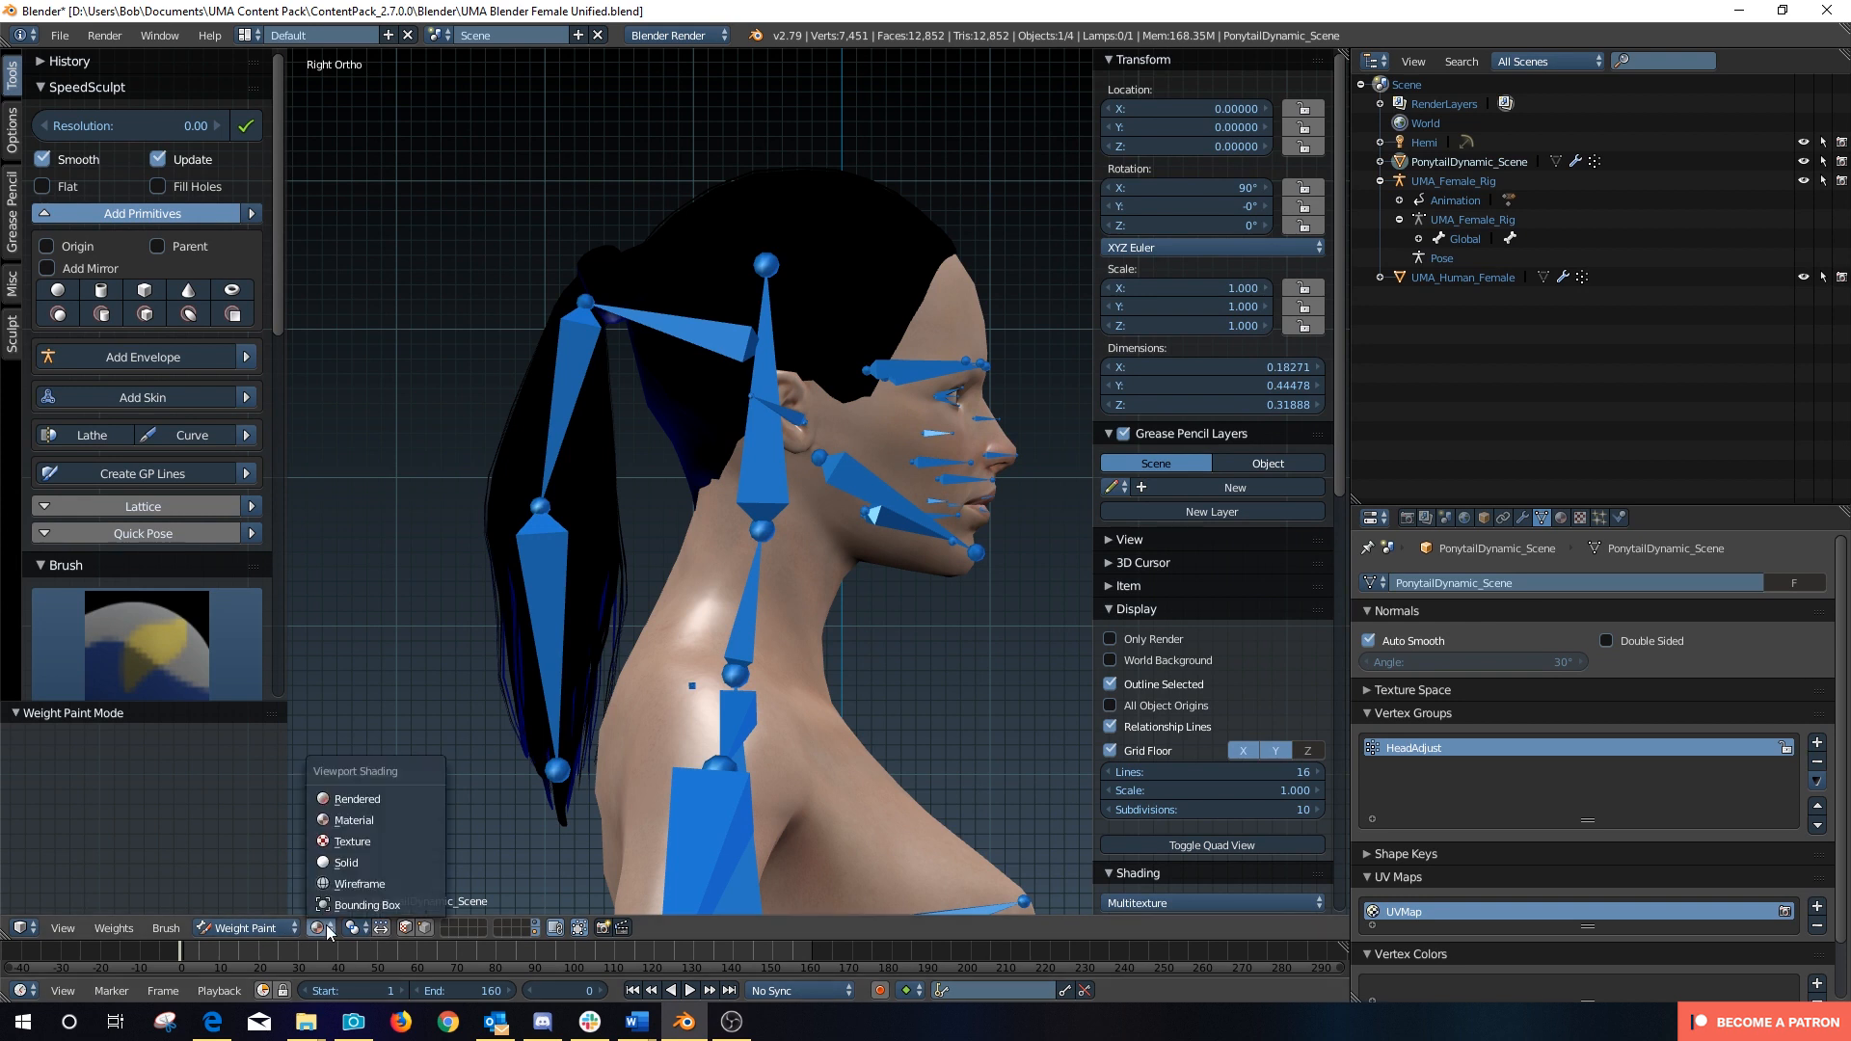
pyautogui.click(356, 865)
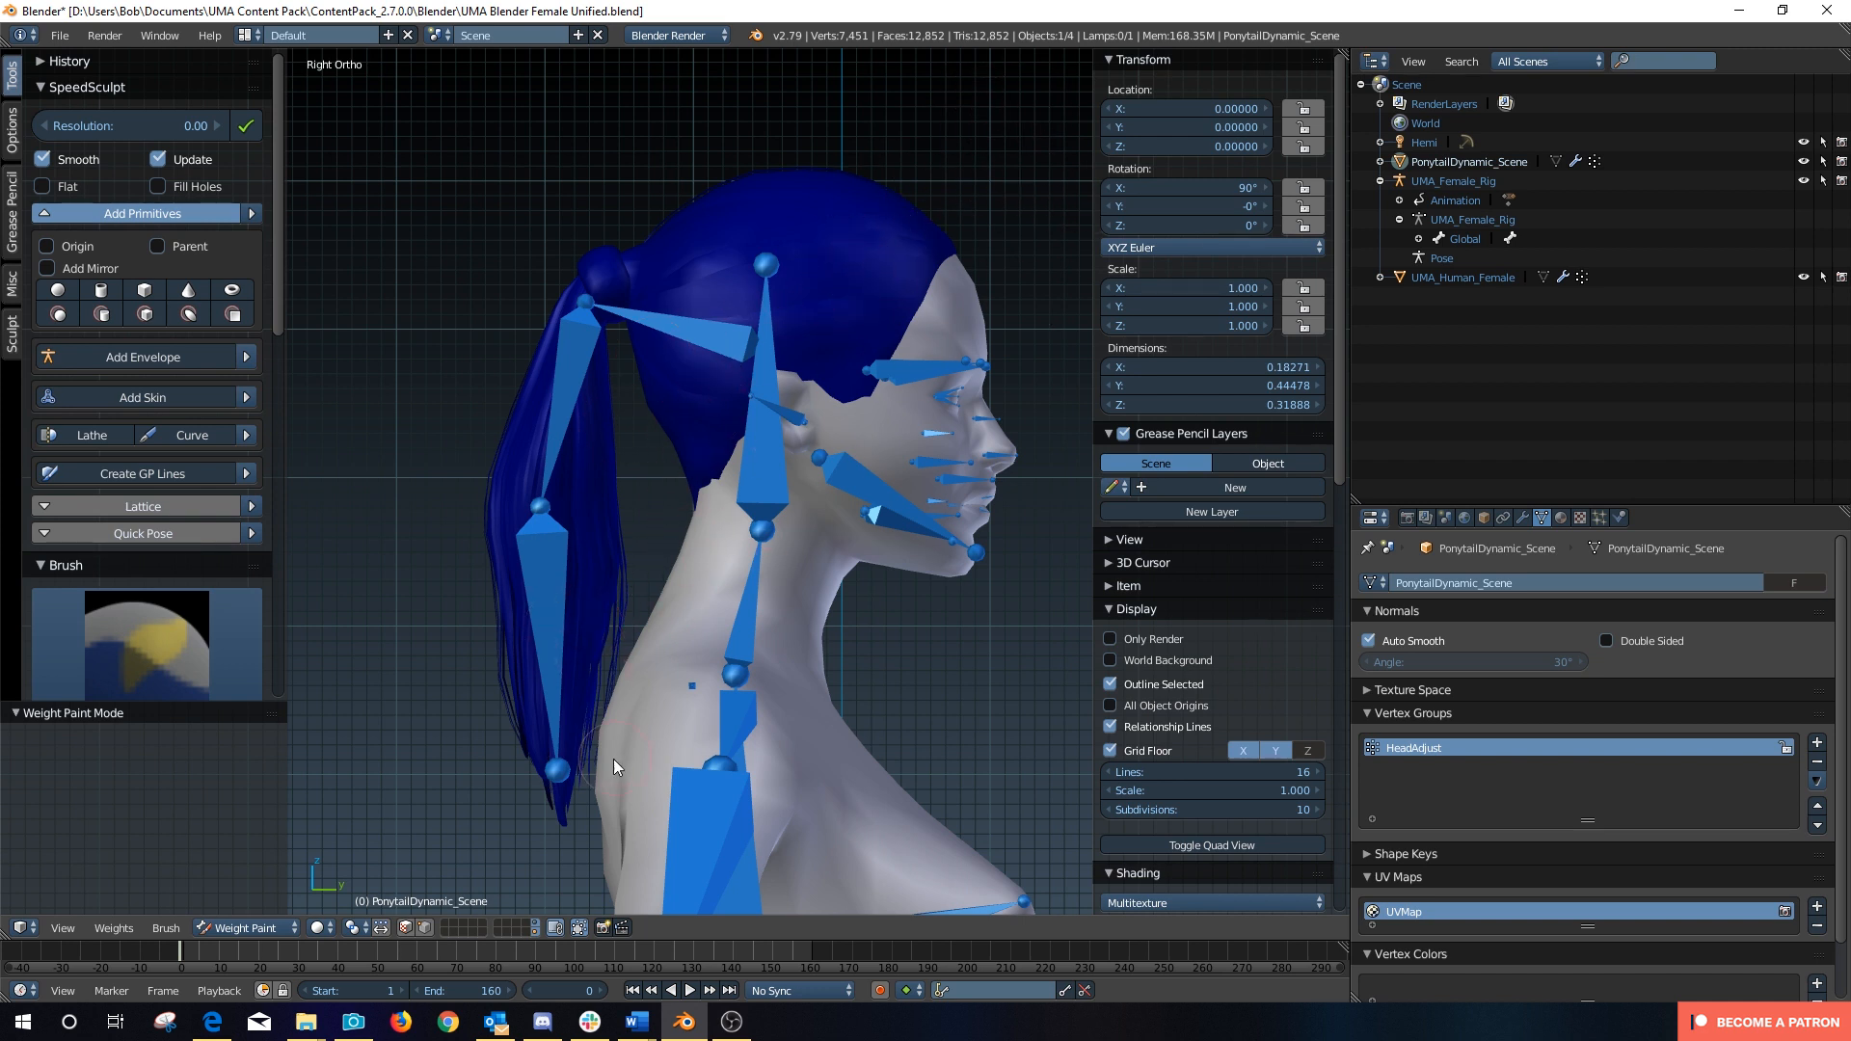
pyautogui.click(580, 930)
# Step: Paint the entire hair mesh into HeadAdjust with brush weight 1.000 and radius 101 px, and enable Auto Normalize
pyautogui.click(40, 89)
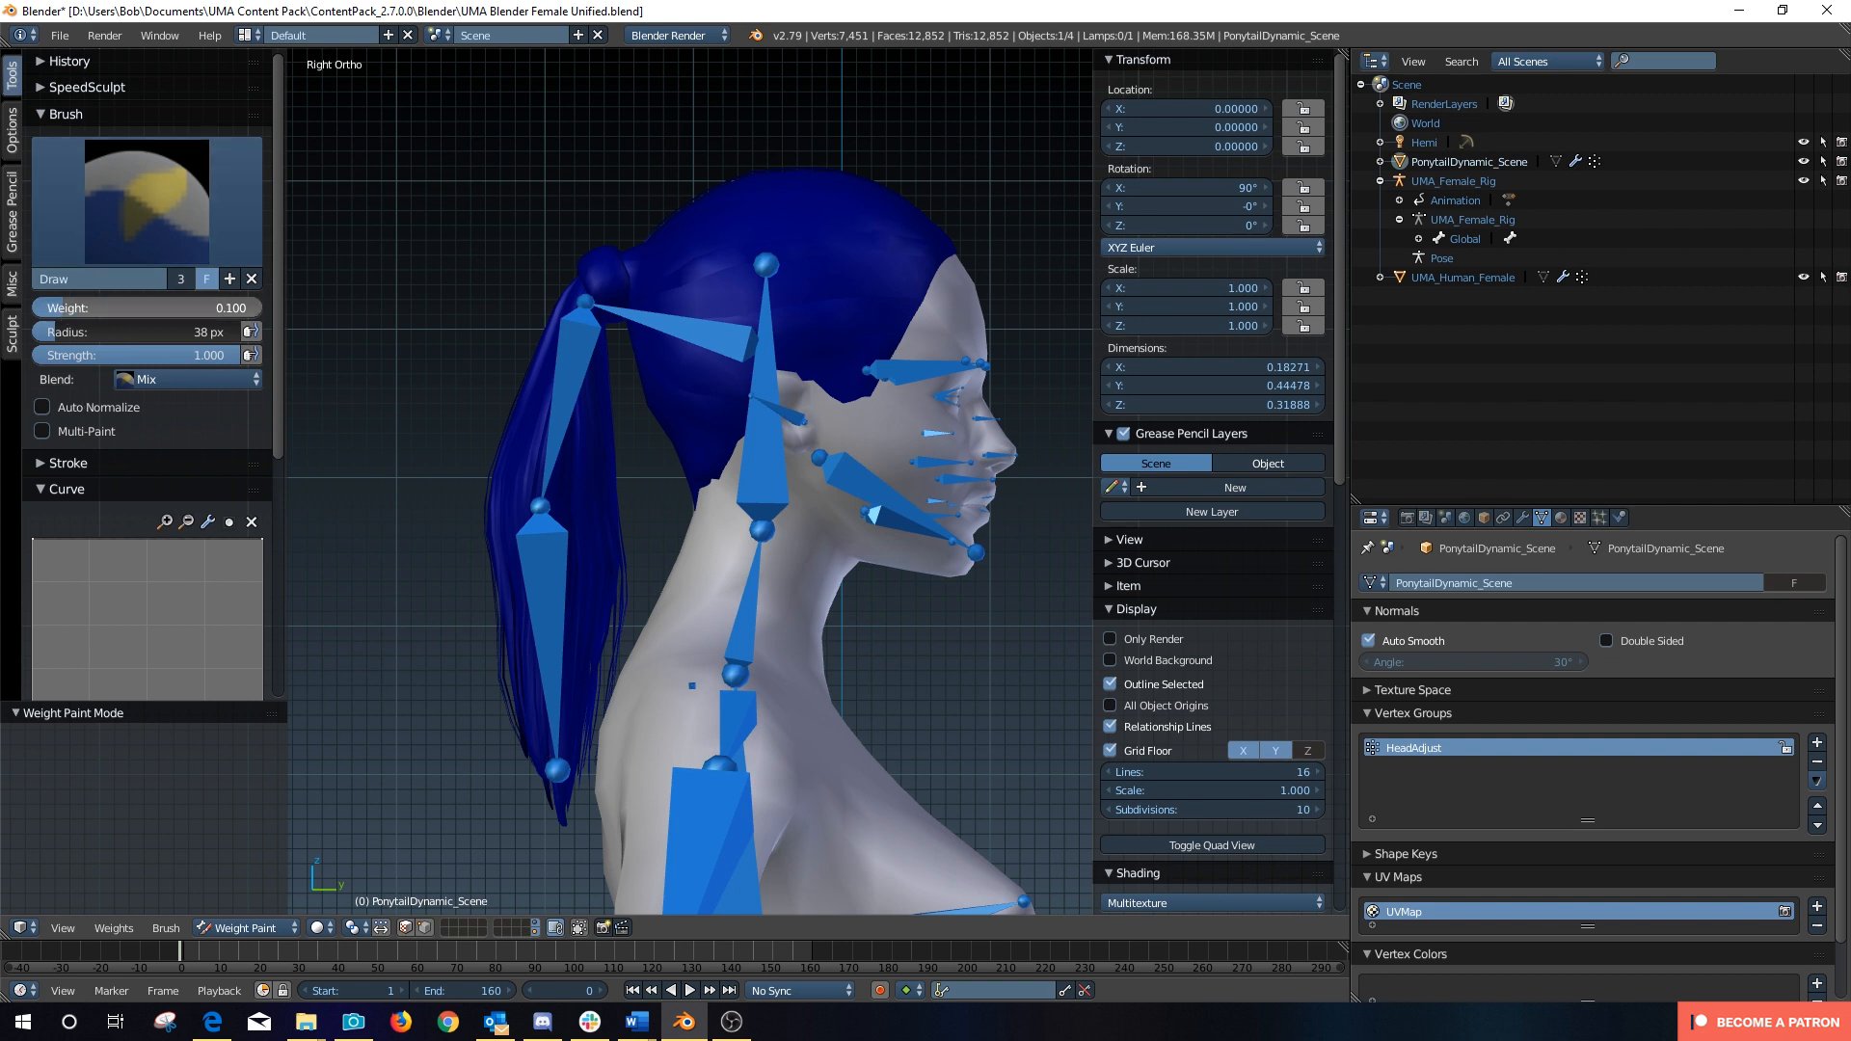
pyautogui.moveTo(62, 308)
pyautogui.mouseDown()
pyautogui.moveTo(263, 307)
pyautogui.moveTo(56, 331)
pyautogui.moveTo(81, 330)
pyautogui.mouseUp()
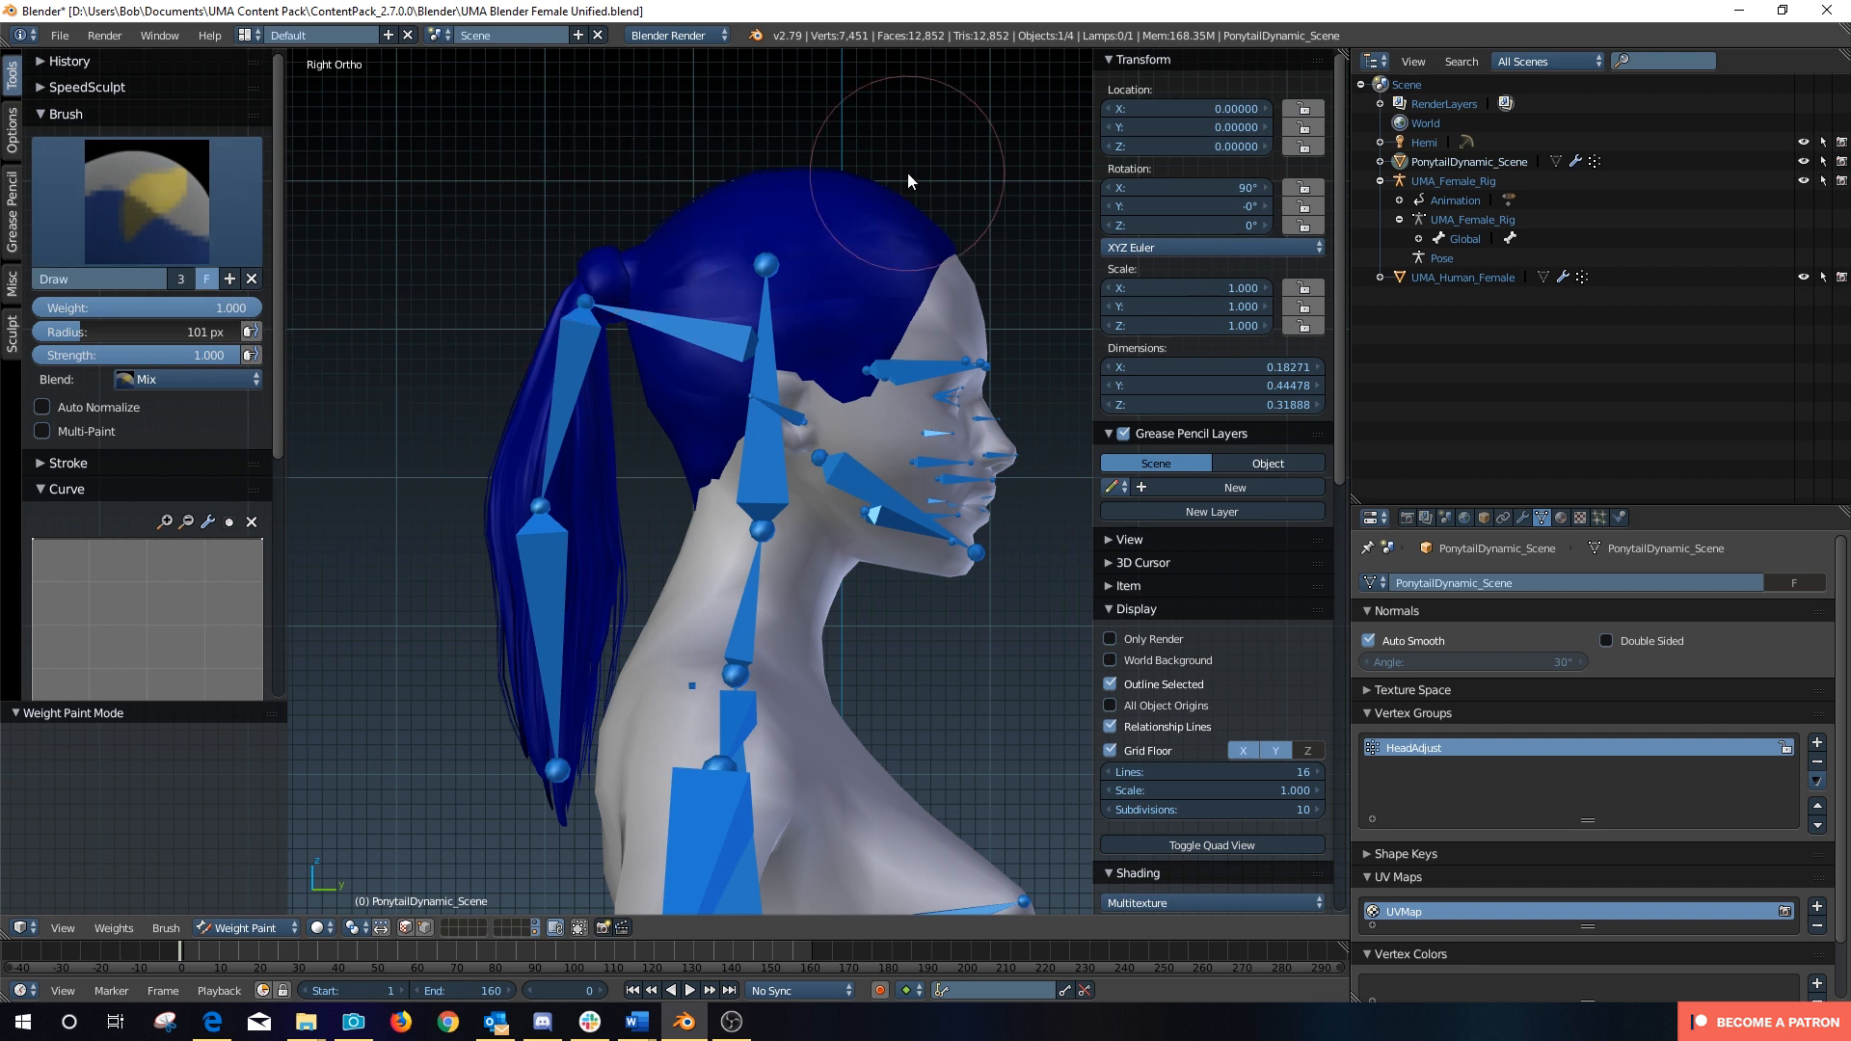
pyautogui.moveTo(907, 172)
pyautogui.mouseDown()
pyautogui.moveTo(840, 389)
pyautogui.moveTo(729, 463)
pyautogui.moveTo(790, 279)
pyautogui.moveTo(665, 288)
pyautogui.moveTo(542, 431)
pyautogui.moveTo(559, 790)
pyautogui.mouseUp()
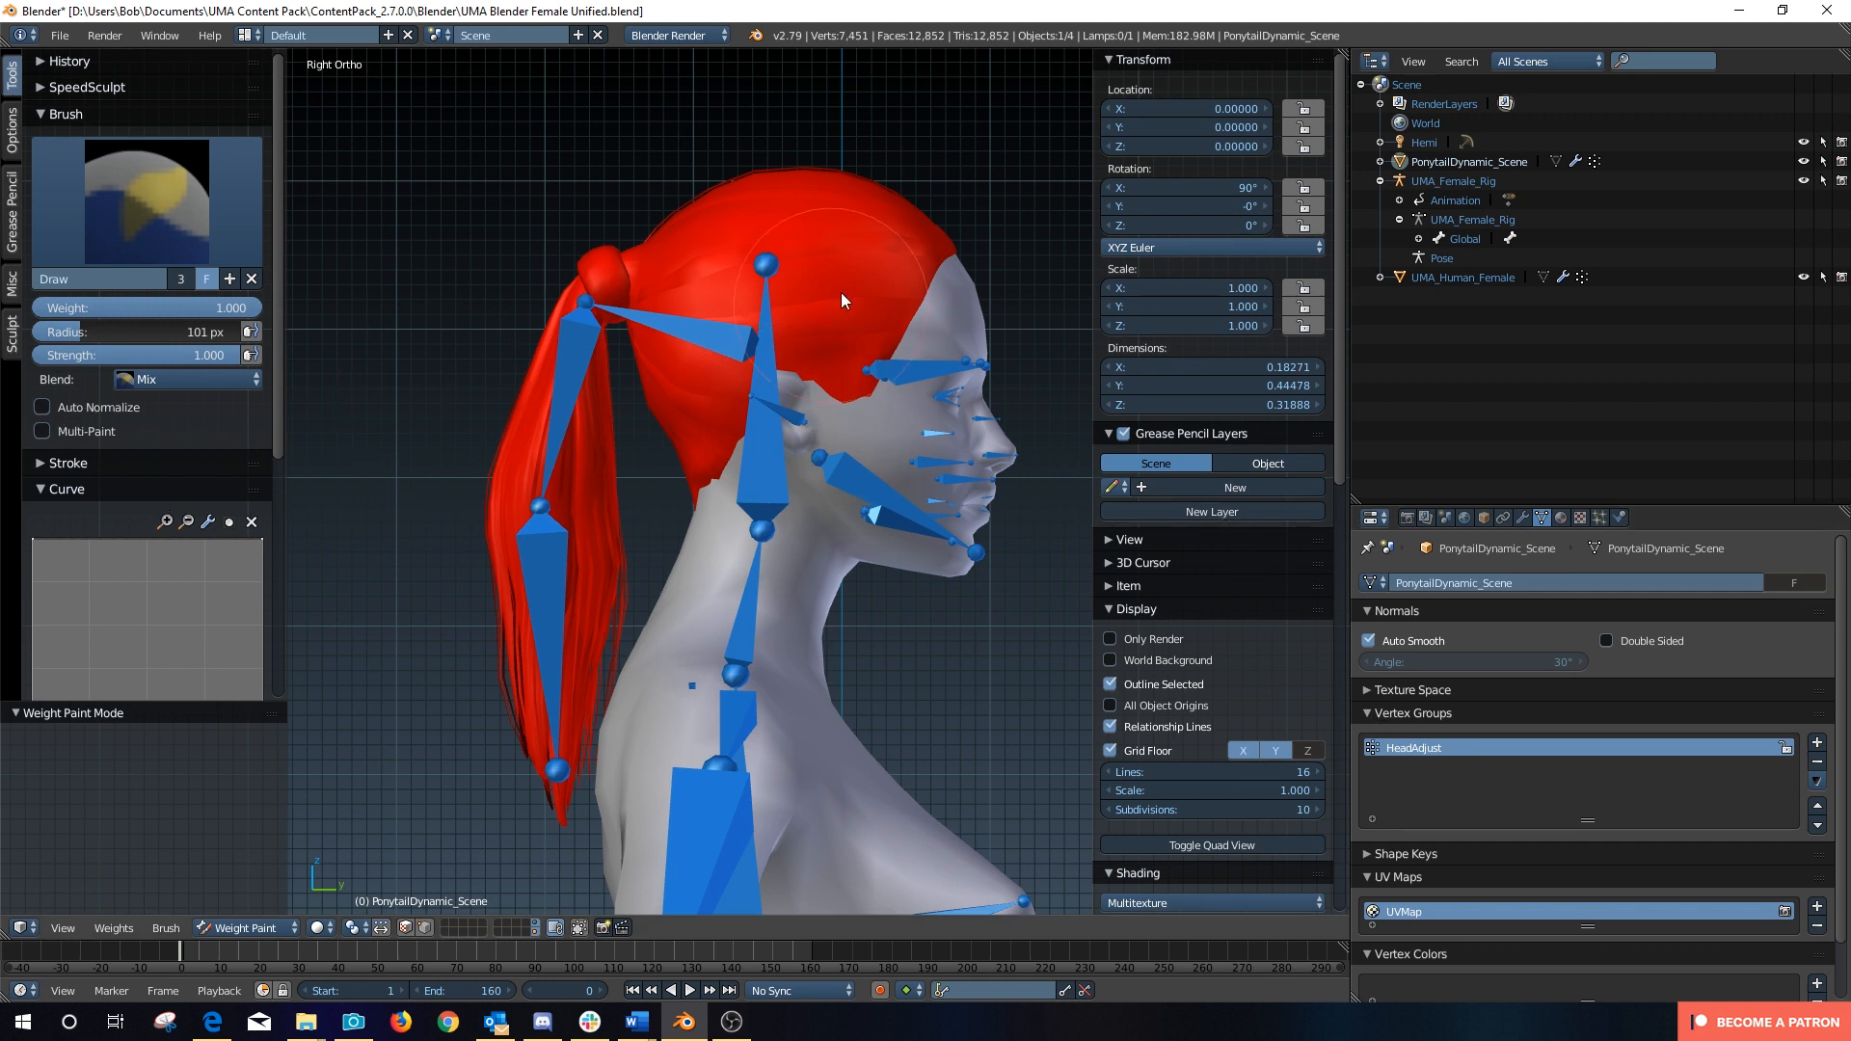
pyautogui.click(41, 407)
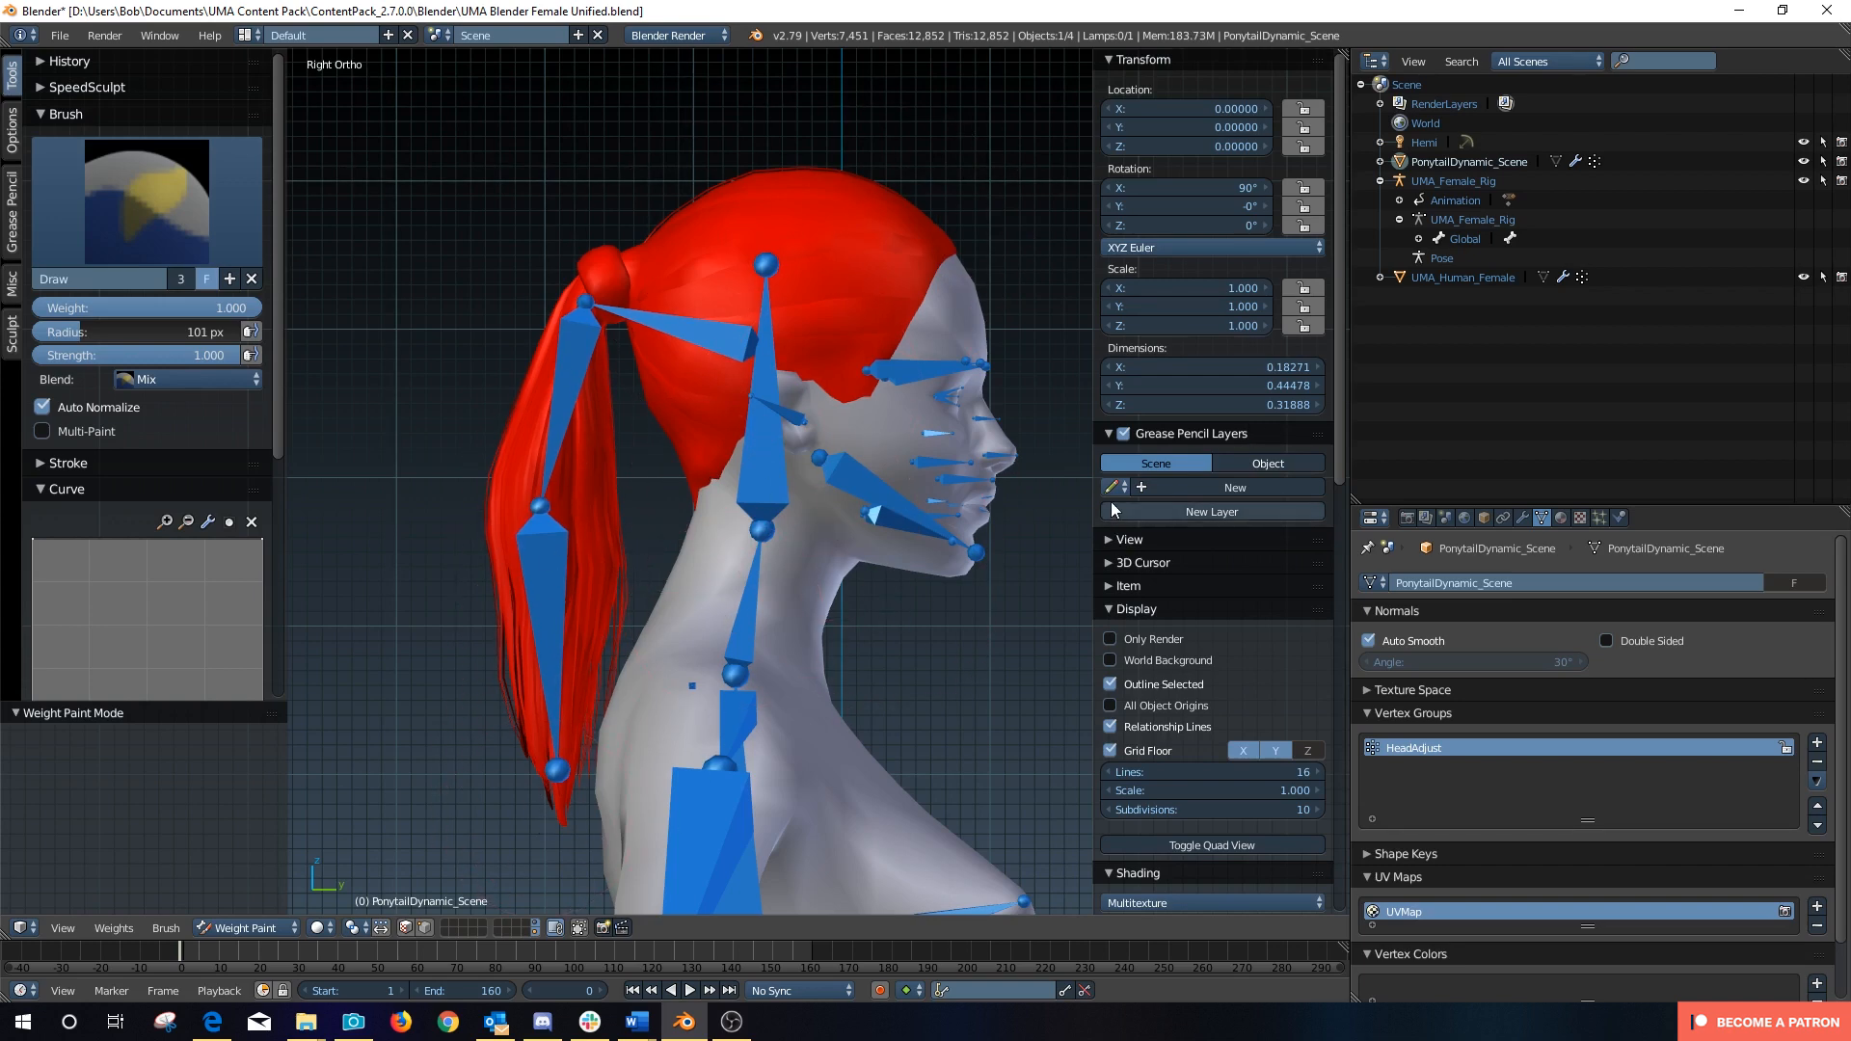
pyautogui.moveTo(864, 531); pyautogui.dragTo(927, 546, button='middle')
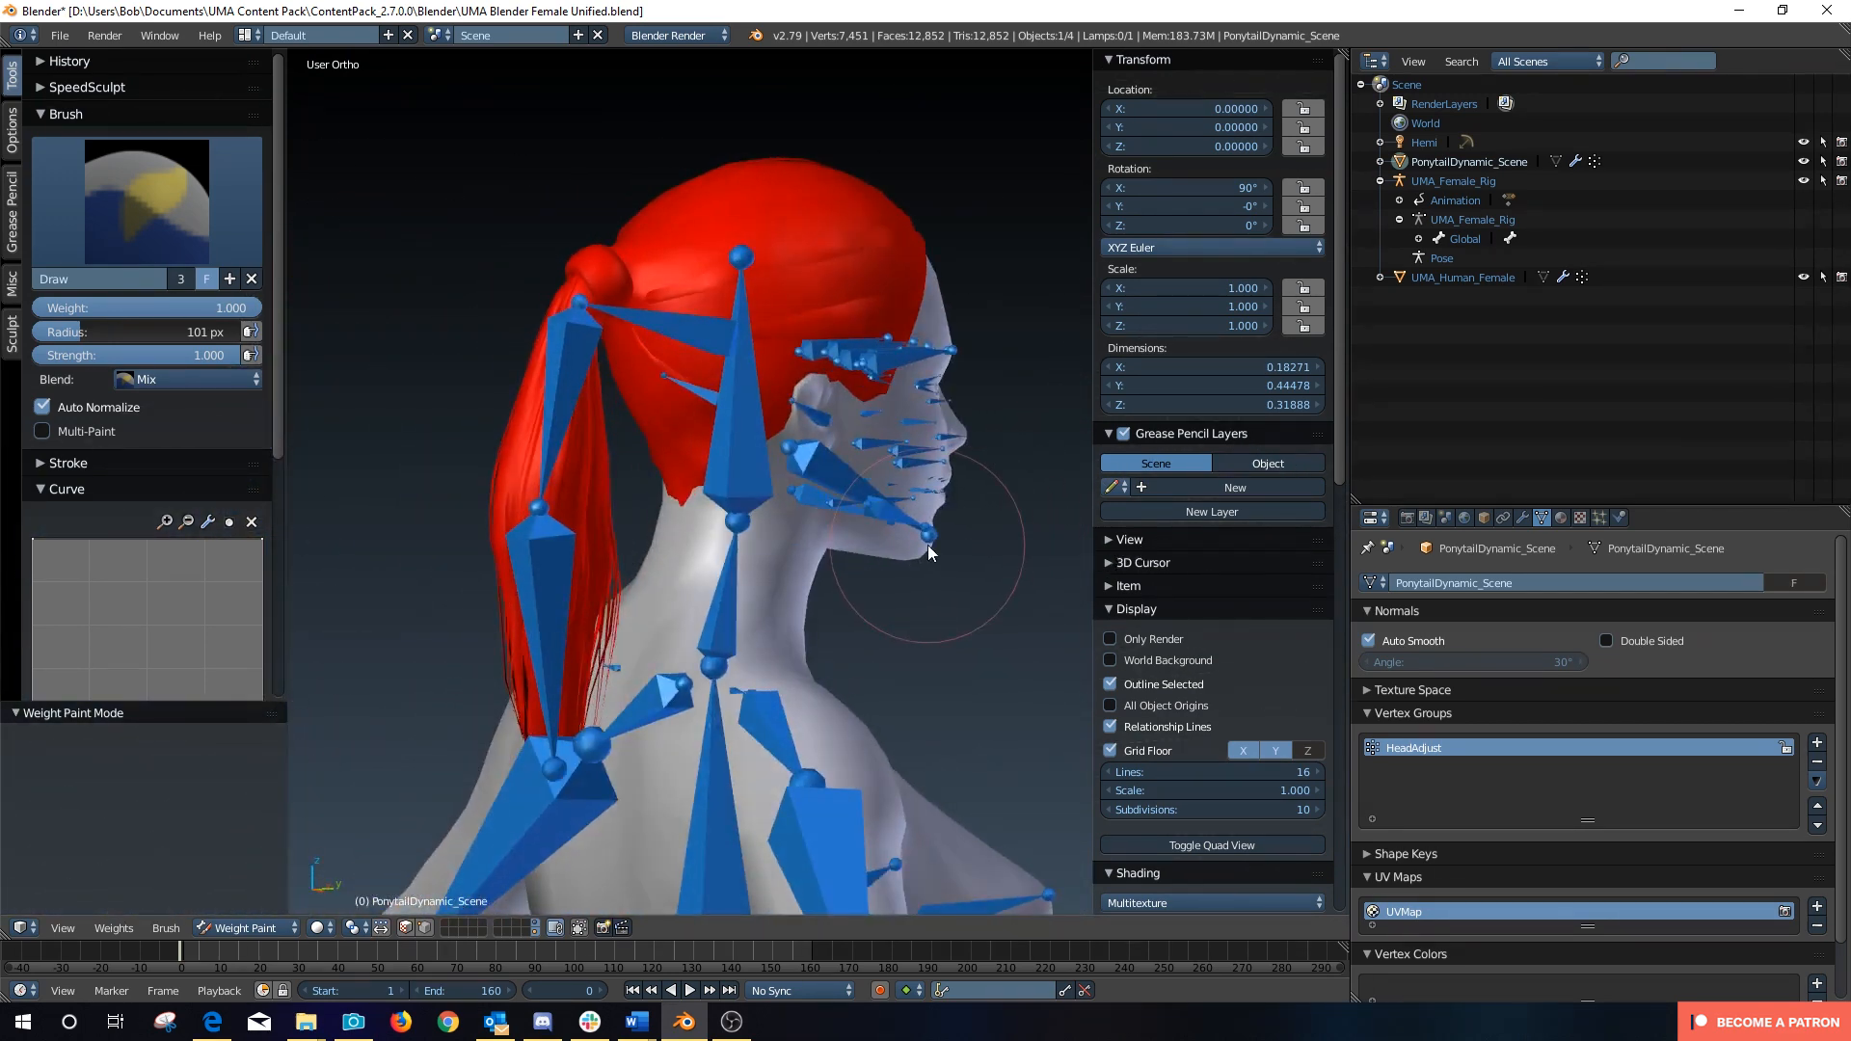
pyautogui.press('KP_3')
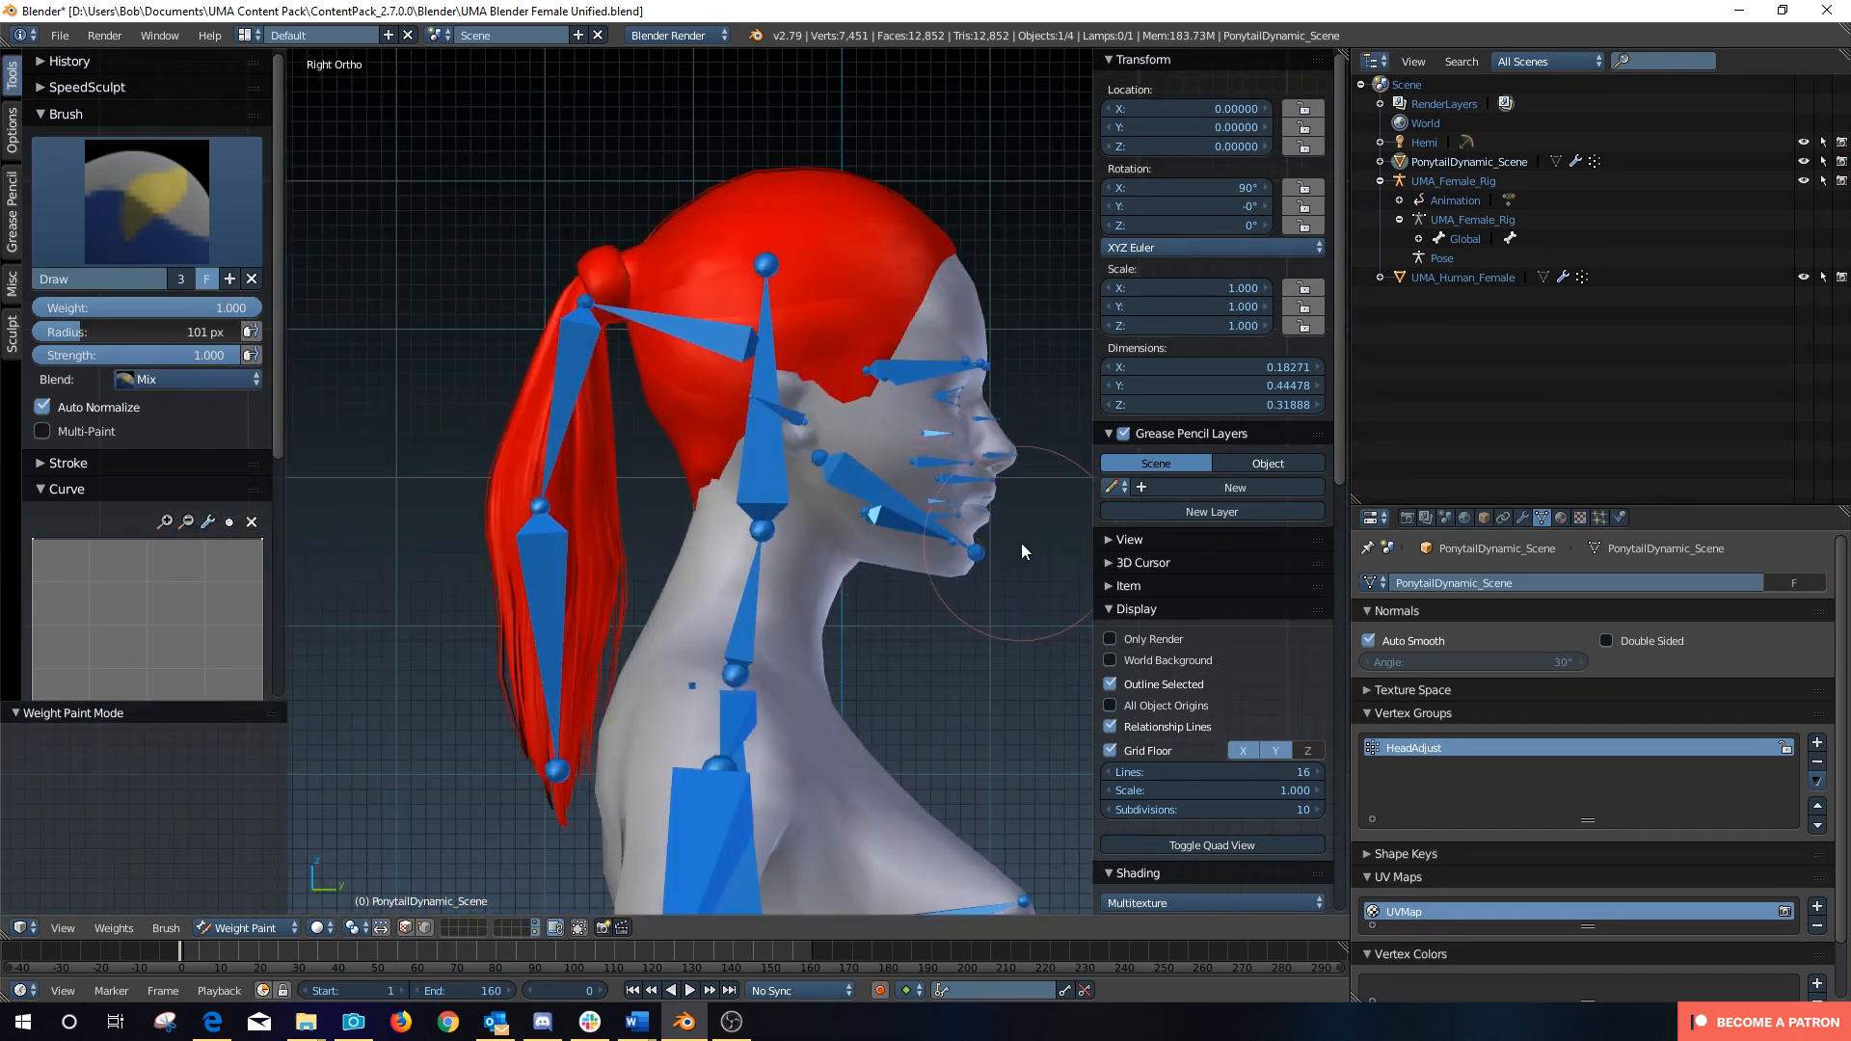
# Step: Return to Object Mode, play the animation to check that the hair follows the head, and rewind to frame 0
pyautogui.click(274, 935)
pyautogui.click(266, 911)
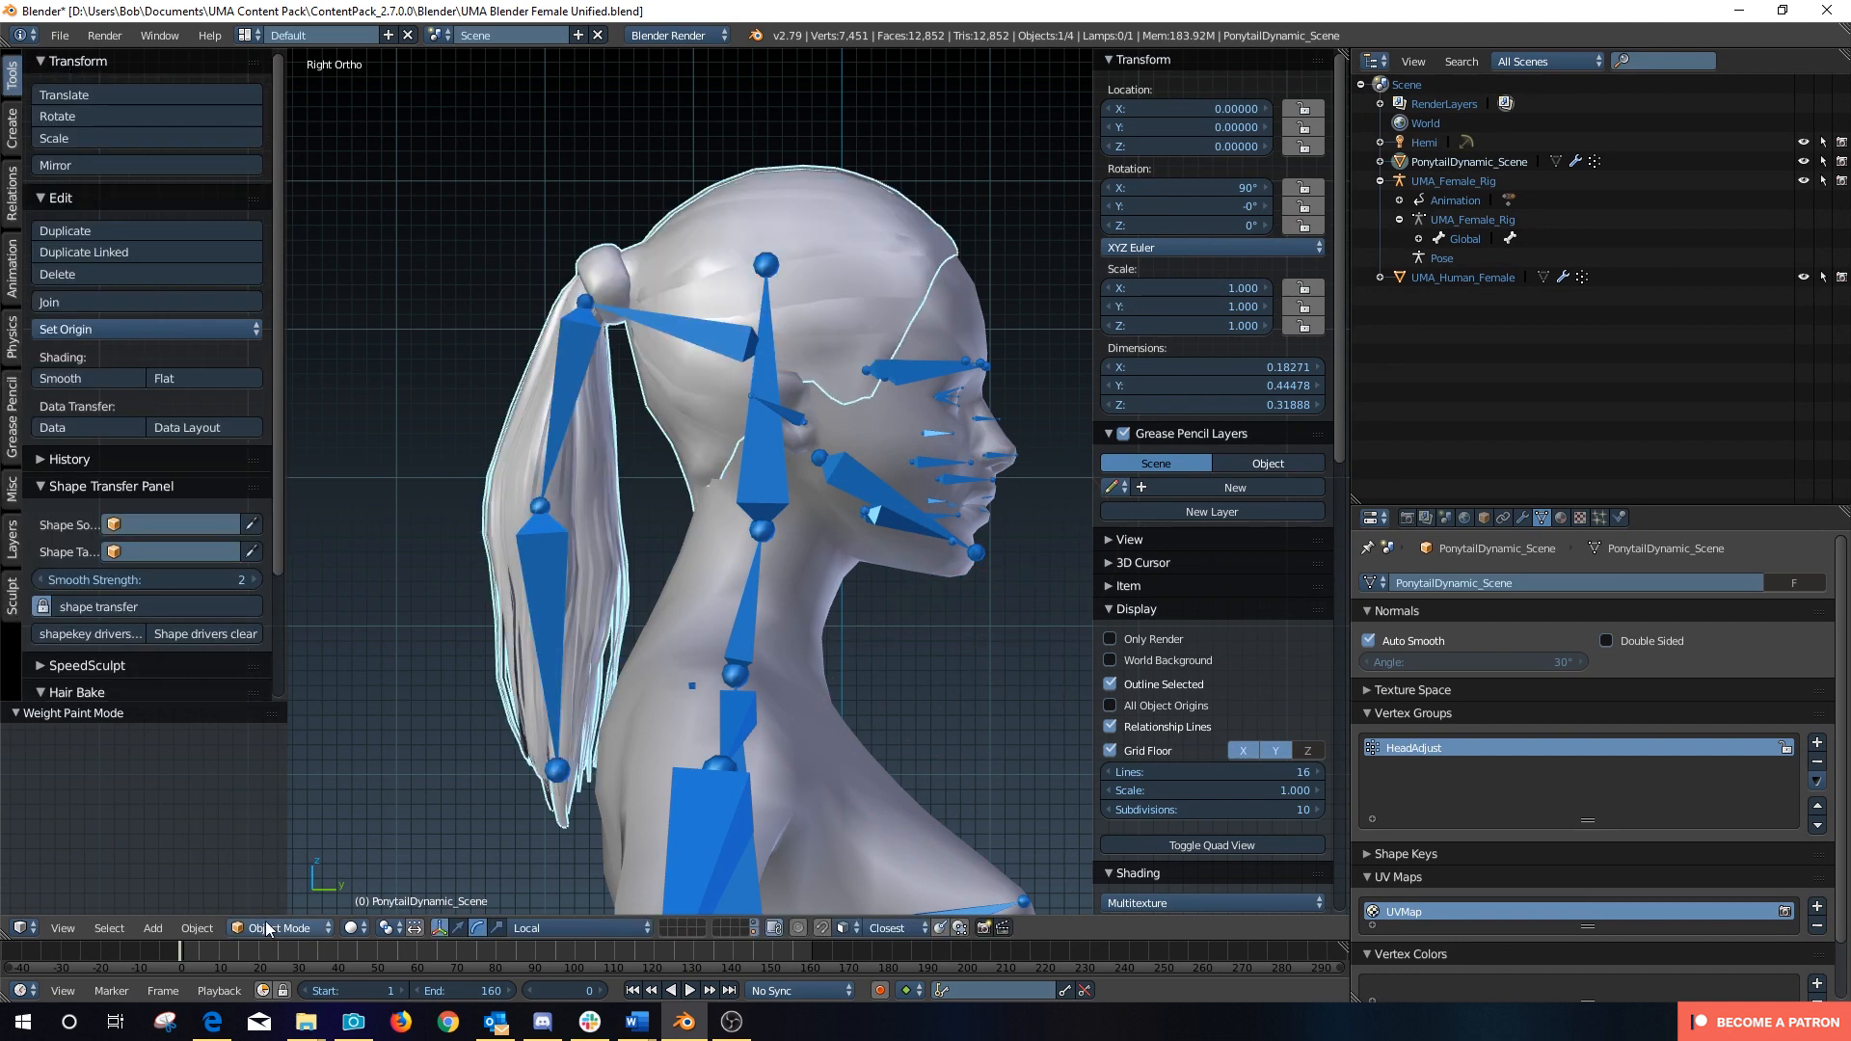
pyautogui.hotkey('alt', 'a')
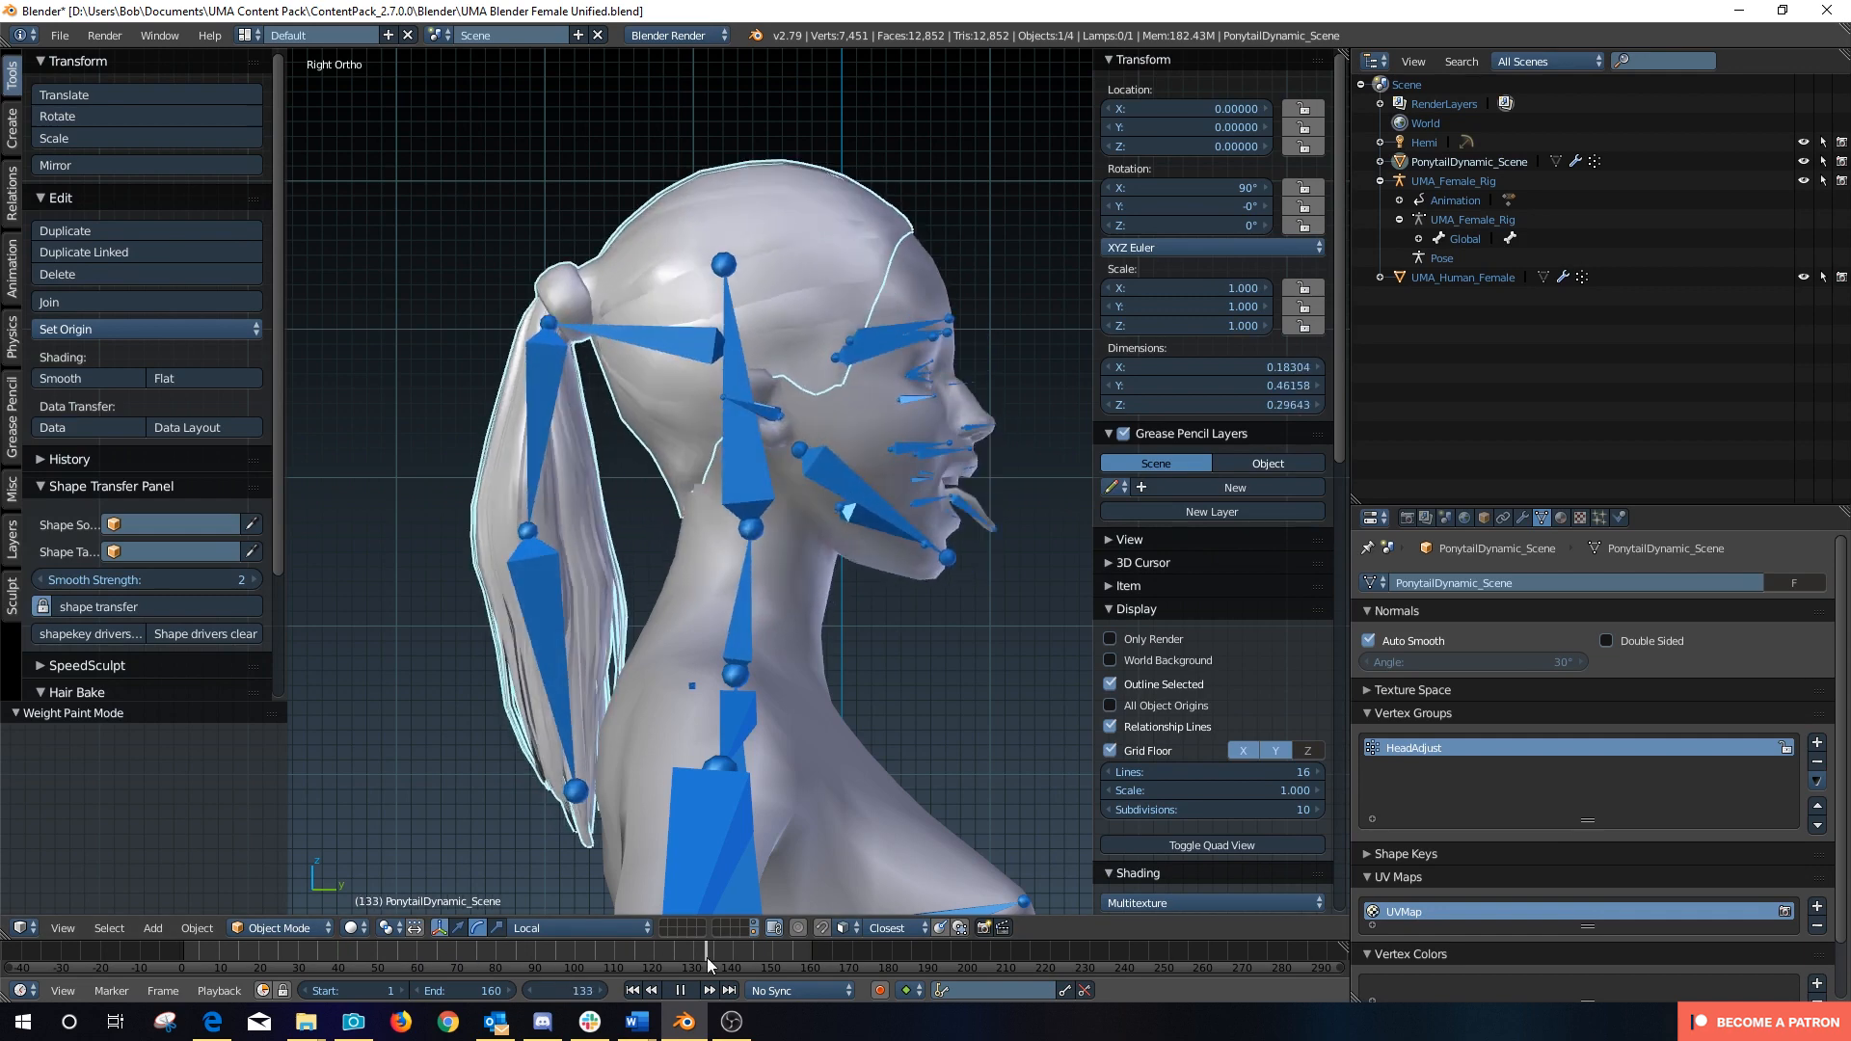
pyautogui.hotkey('alt', 'a')
pyautogui.moveTo(237, 962); pyautogui.dragTo(174, 955)
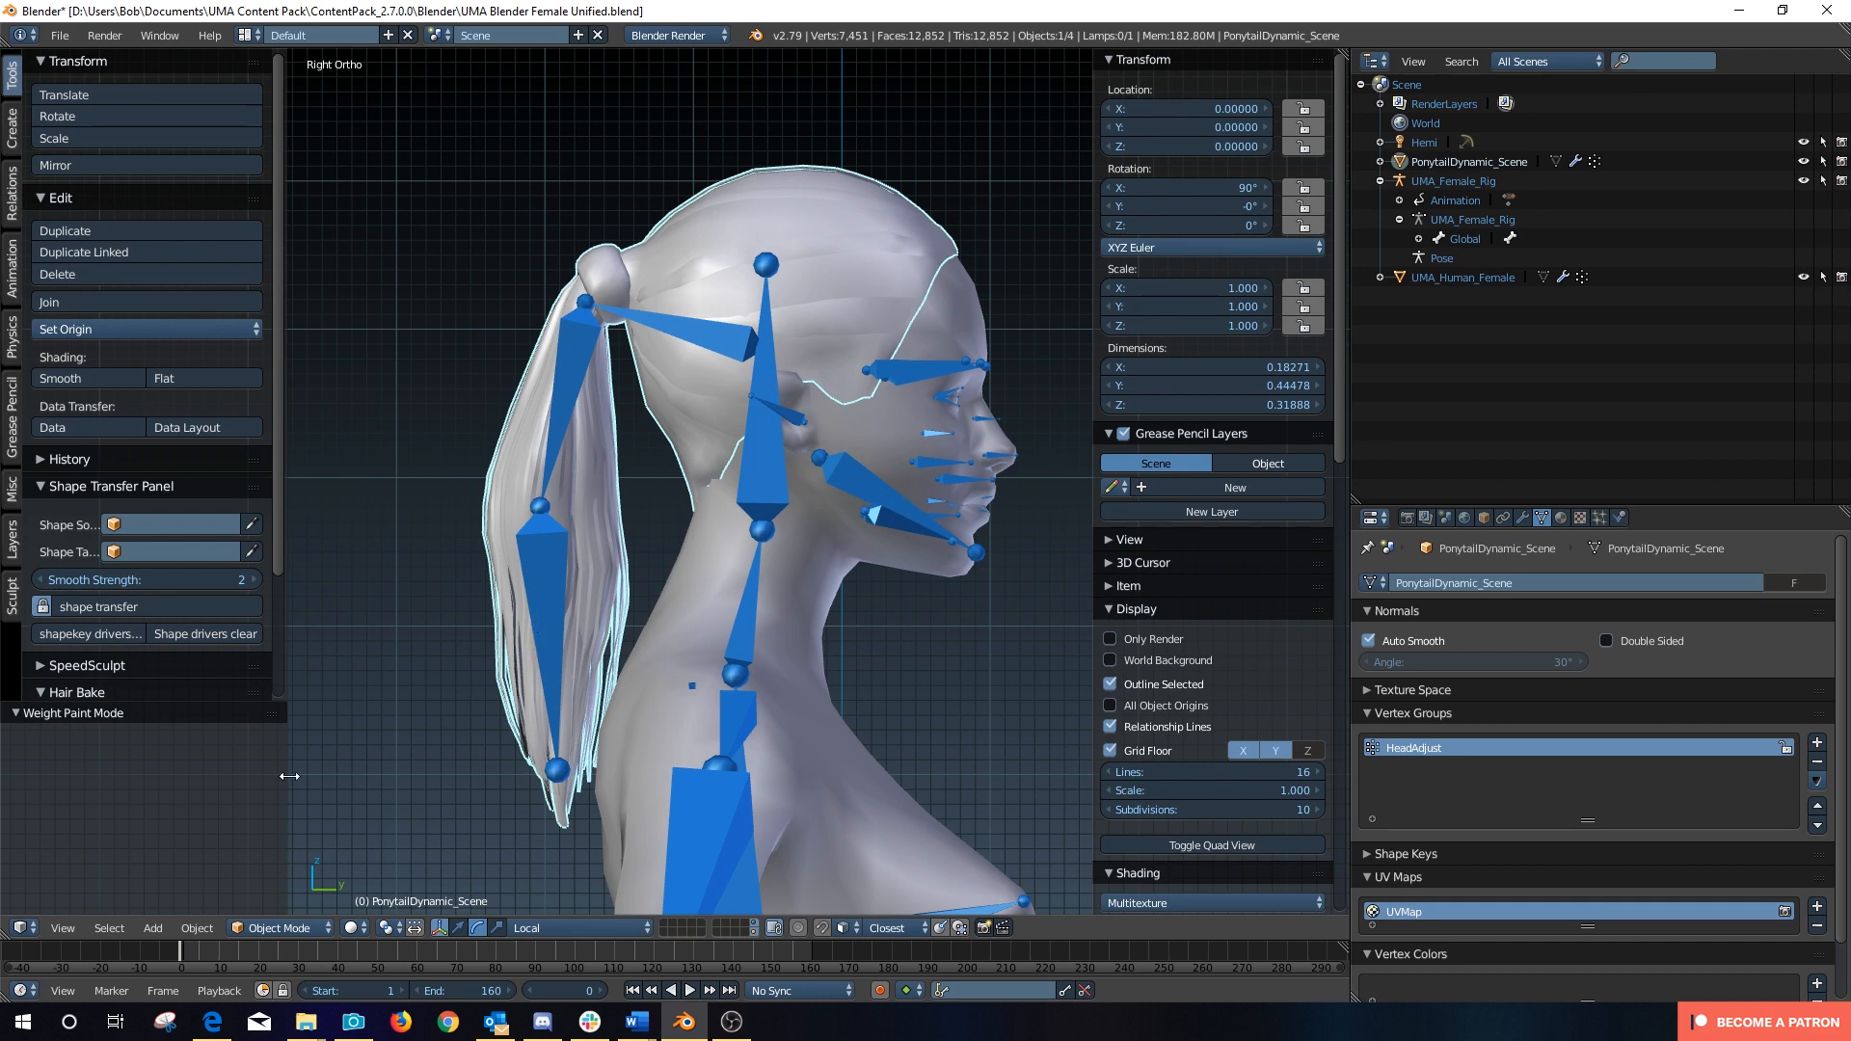
# Step: Add a vertex group named Pony01 in Weight Paint mode and paint the whole ponytail below the hair tie at weight 1.000
pyautogui.click(269, 927)
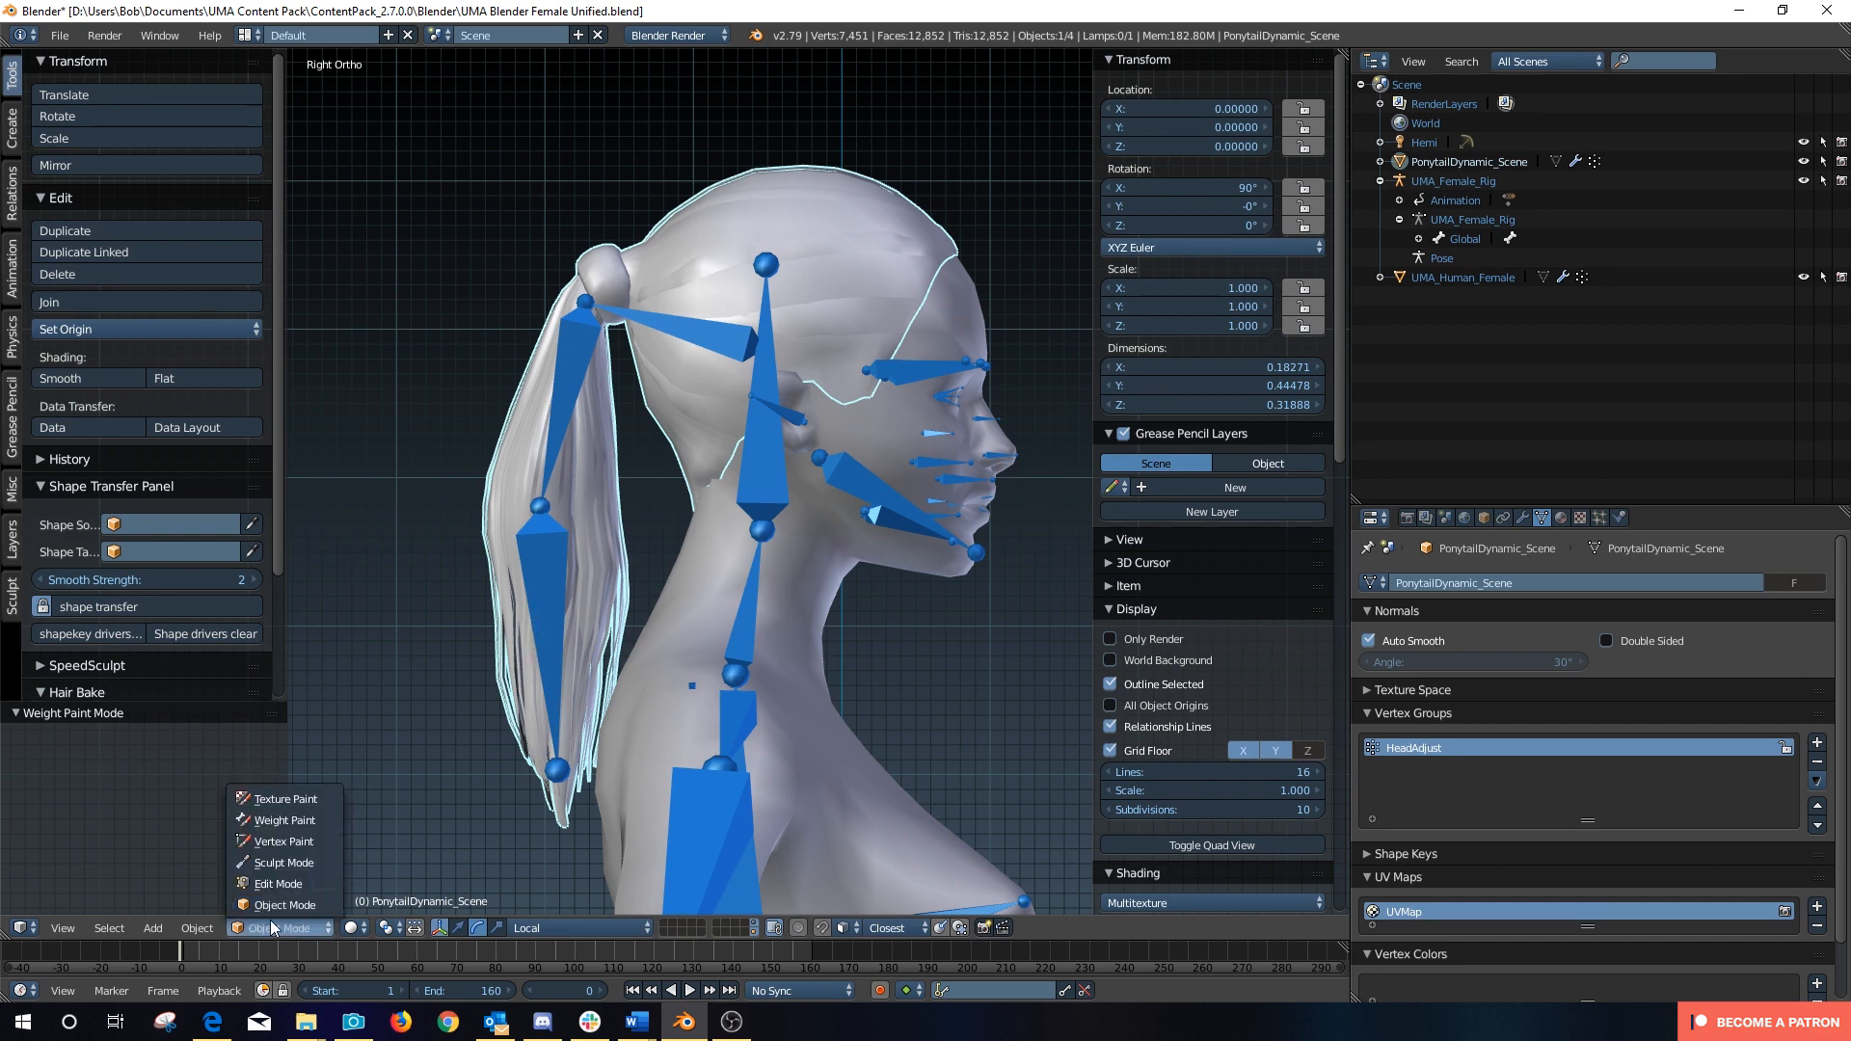
pyautogui.click(282, 821)
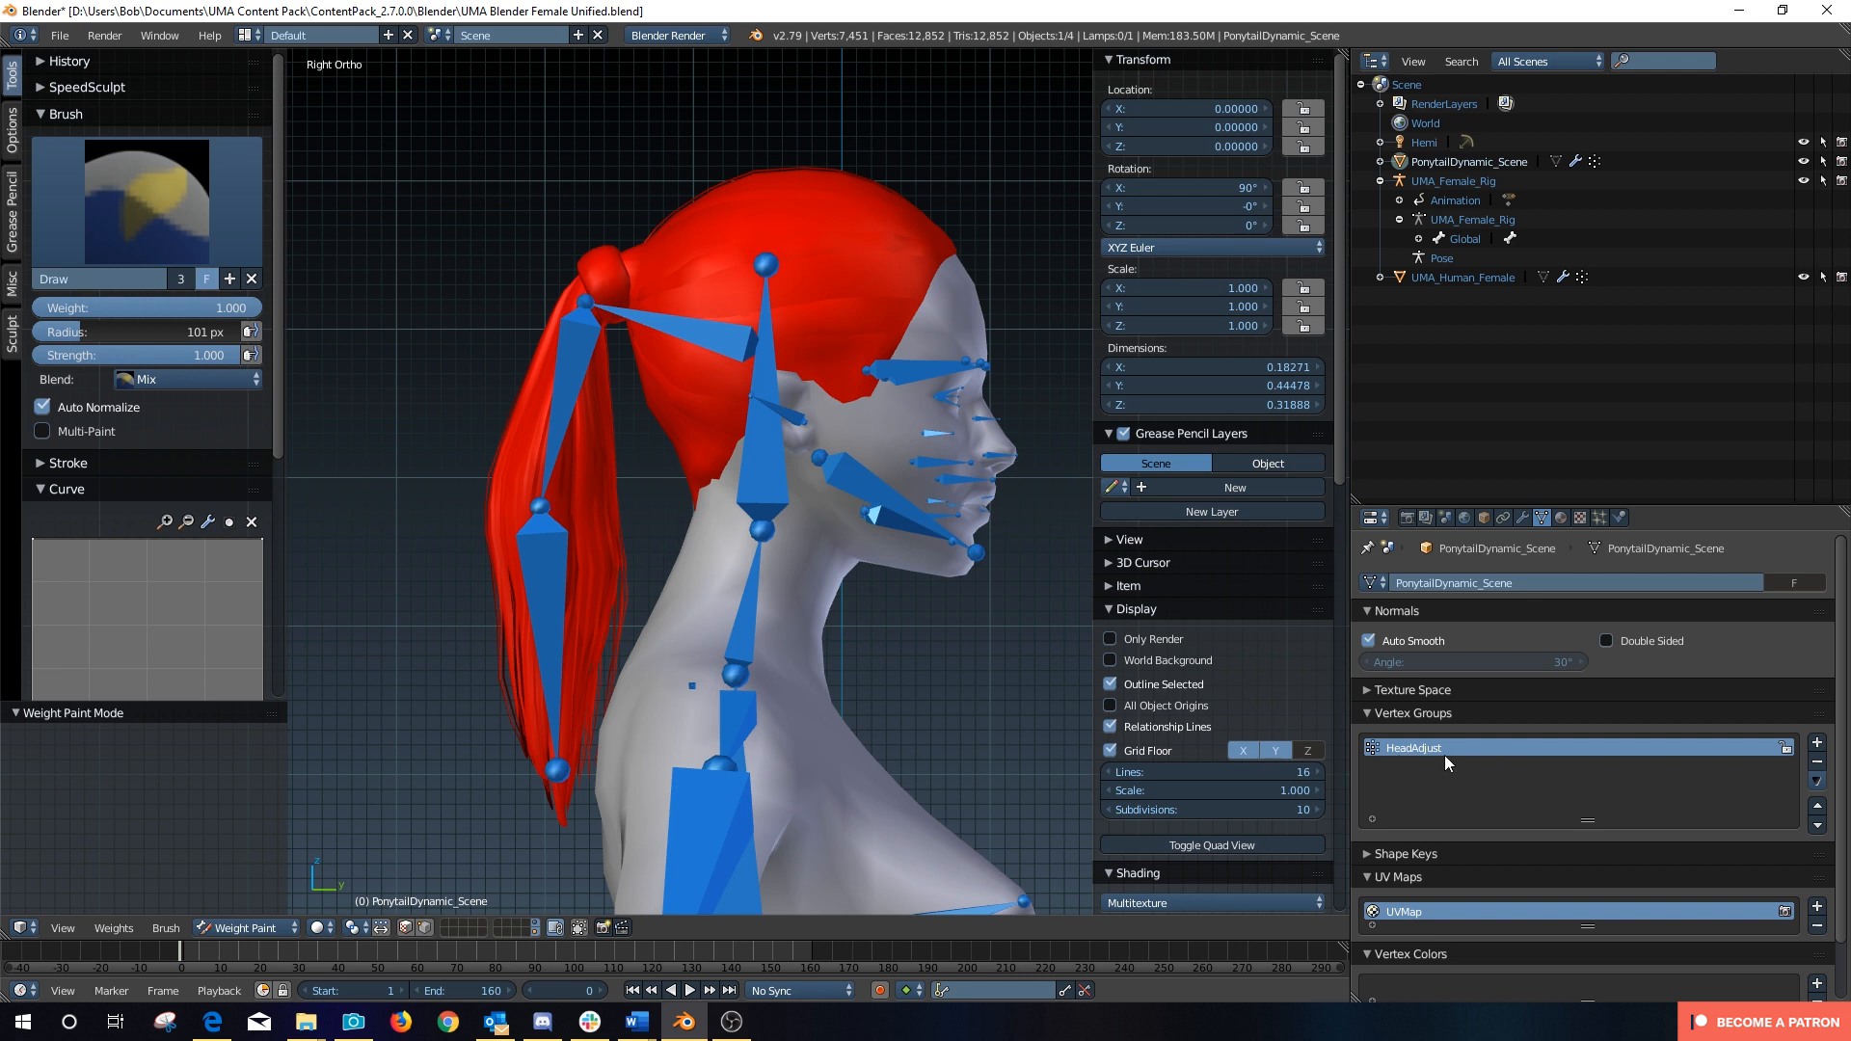
pyautogui.click(1817, 745)
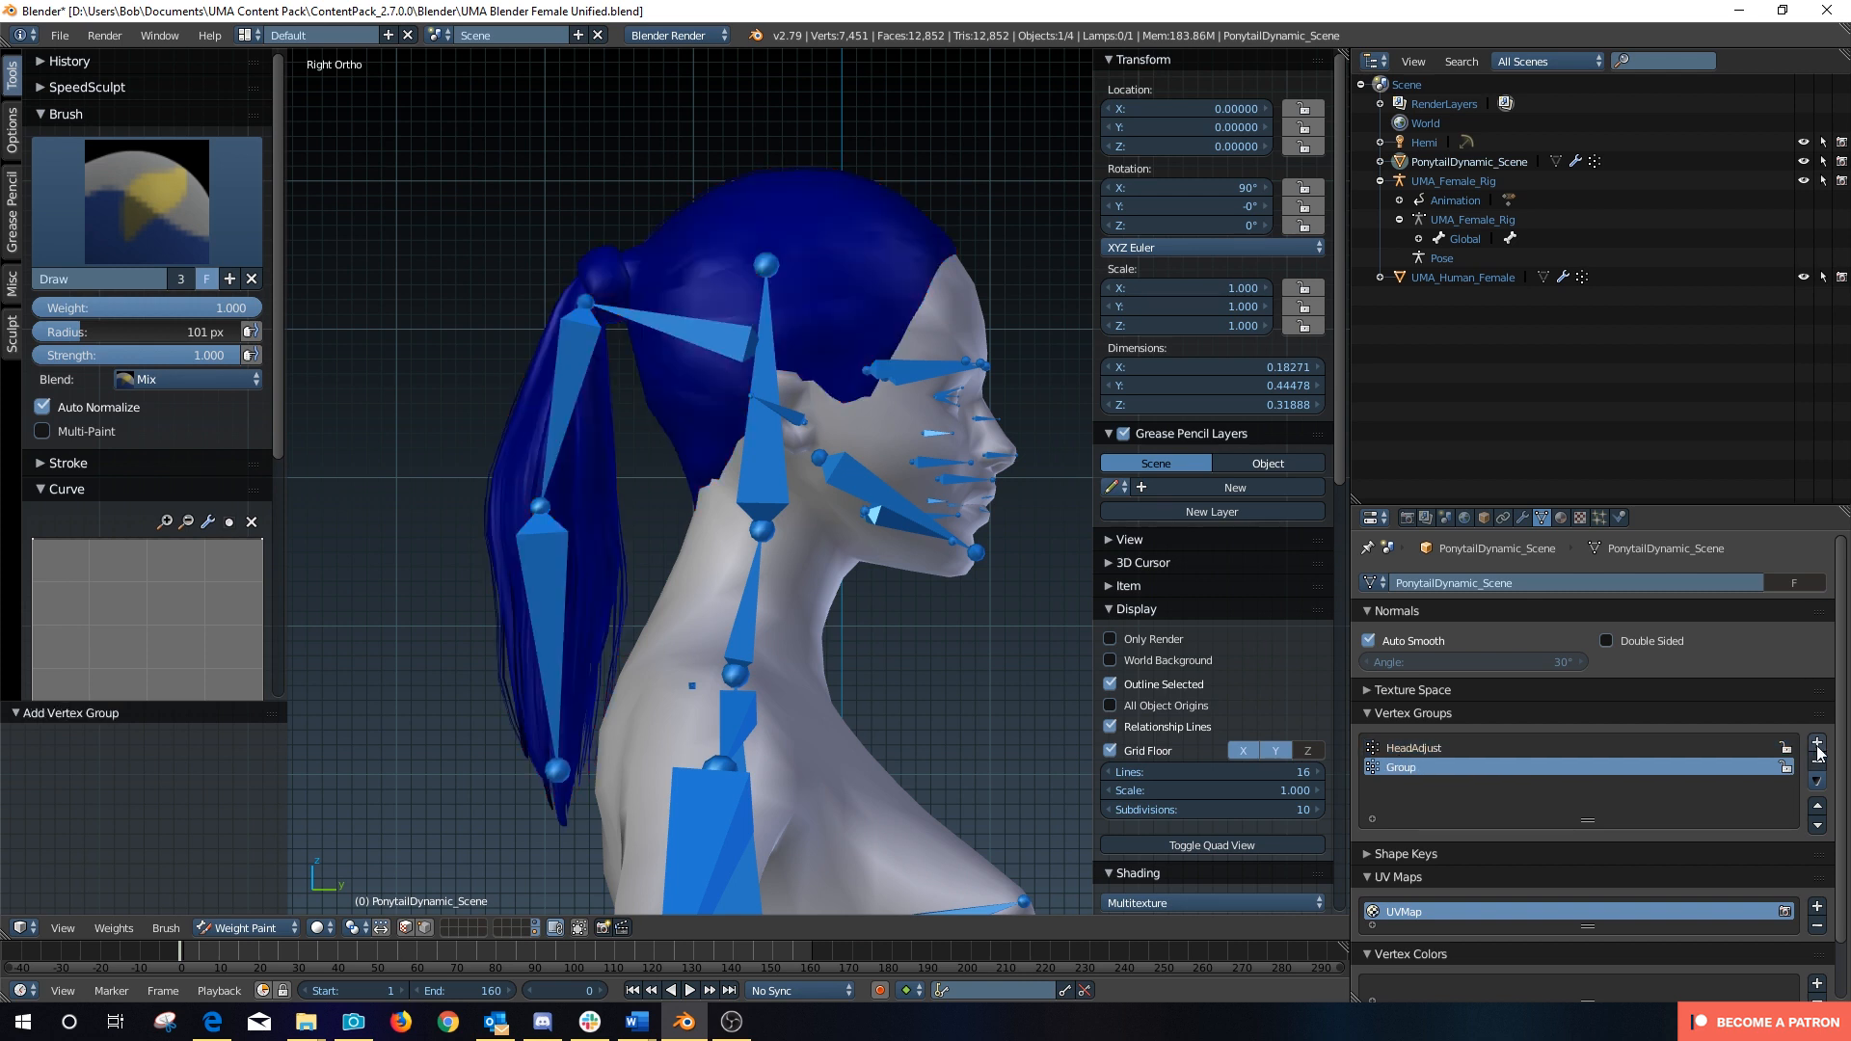
pyautogui.doubleClick(1460, 767)
pyautogui.write('Pony01')
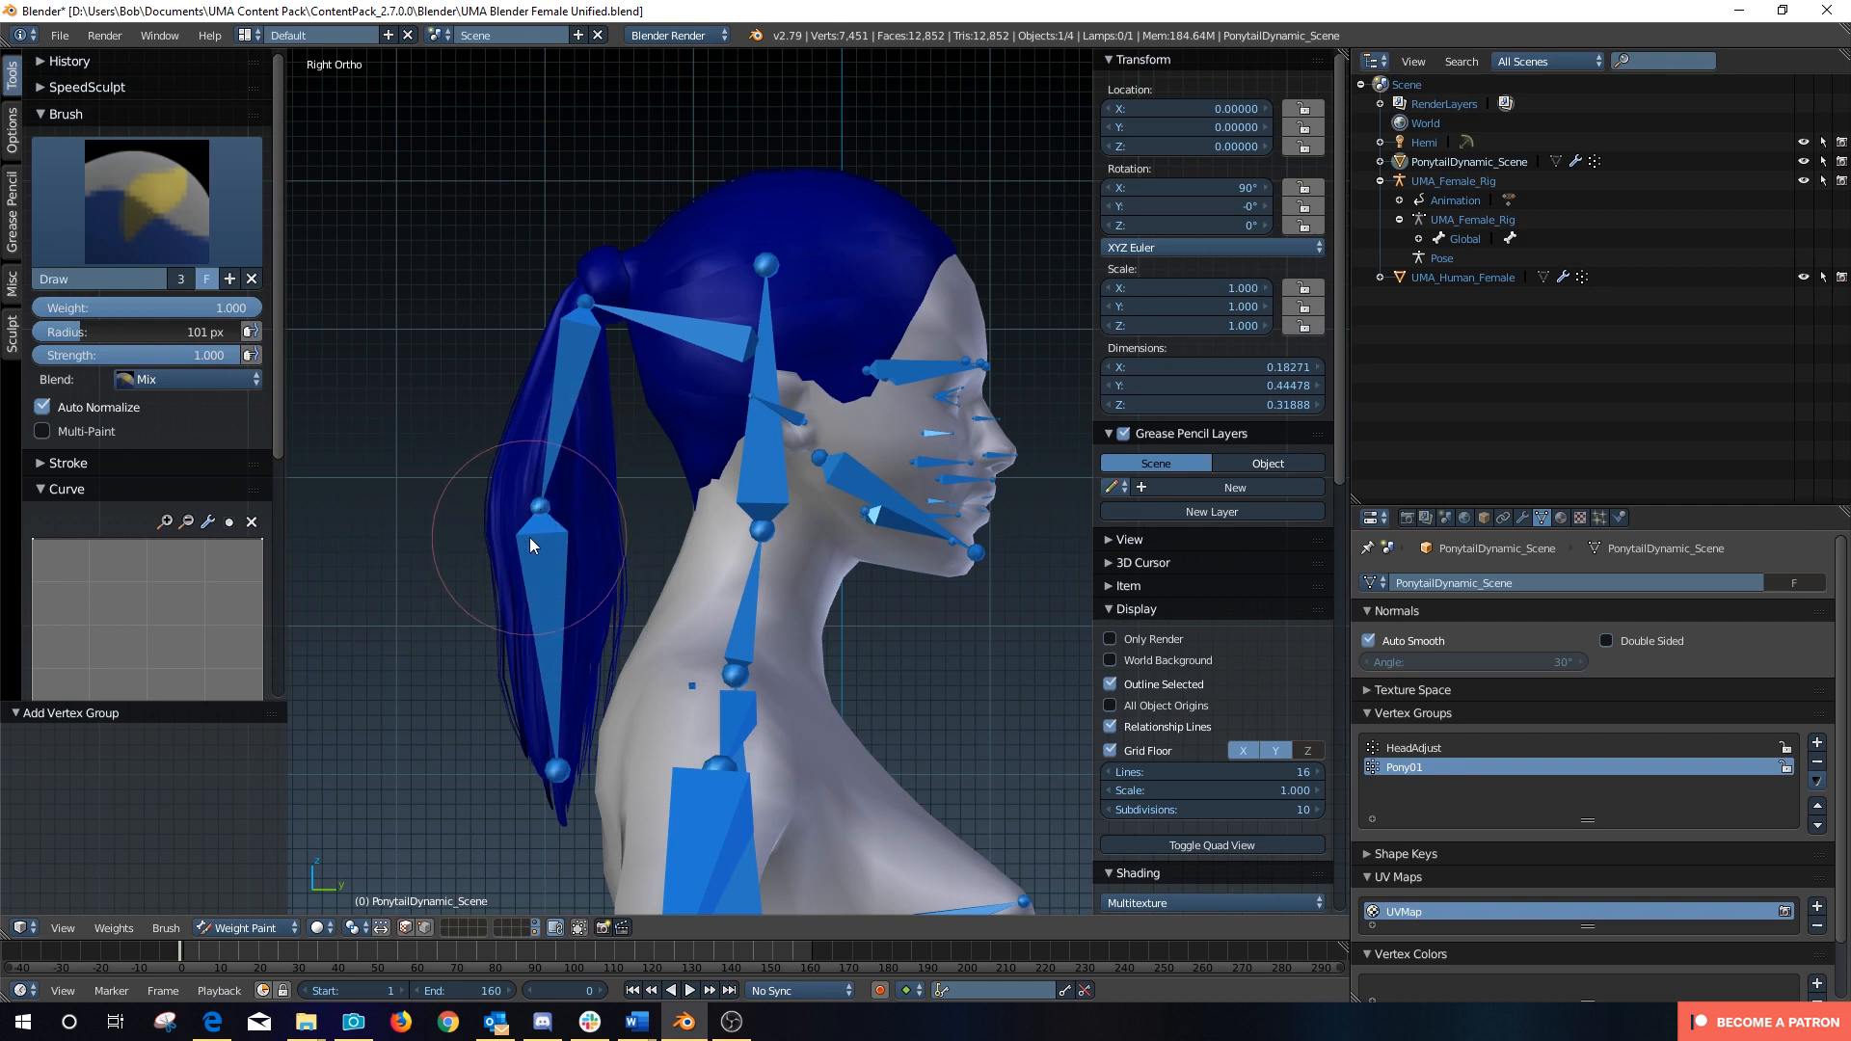
pyautogui.moveTo(530, 536)
pyautogui.mouseDown()
pyautogui.moveTo(553, 742)
pyautogui.moveTo(522, 581)
pyautogui.moveTo(534, 417)
pyautogui.moveTo(500, 315)
pyautogui.moveTo(522, 368)
pyautogui.moveTo(529, 784)
pyautogui.moveTo(511, 551)
pyautogui.moveTo(540, 565)
pyautogui.moveTo(540, 504)
pyautogui.moveTo(571, 782)
pyautogui.mouseUp()
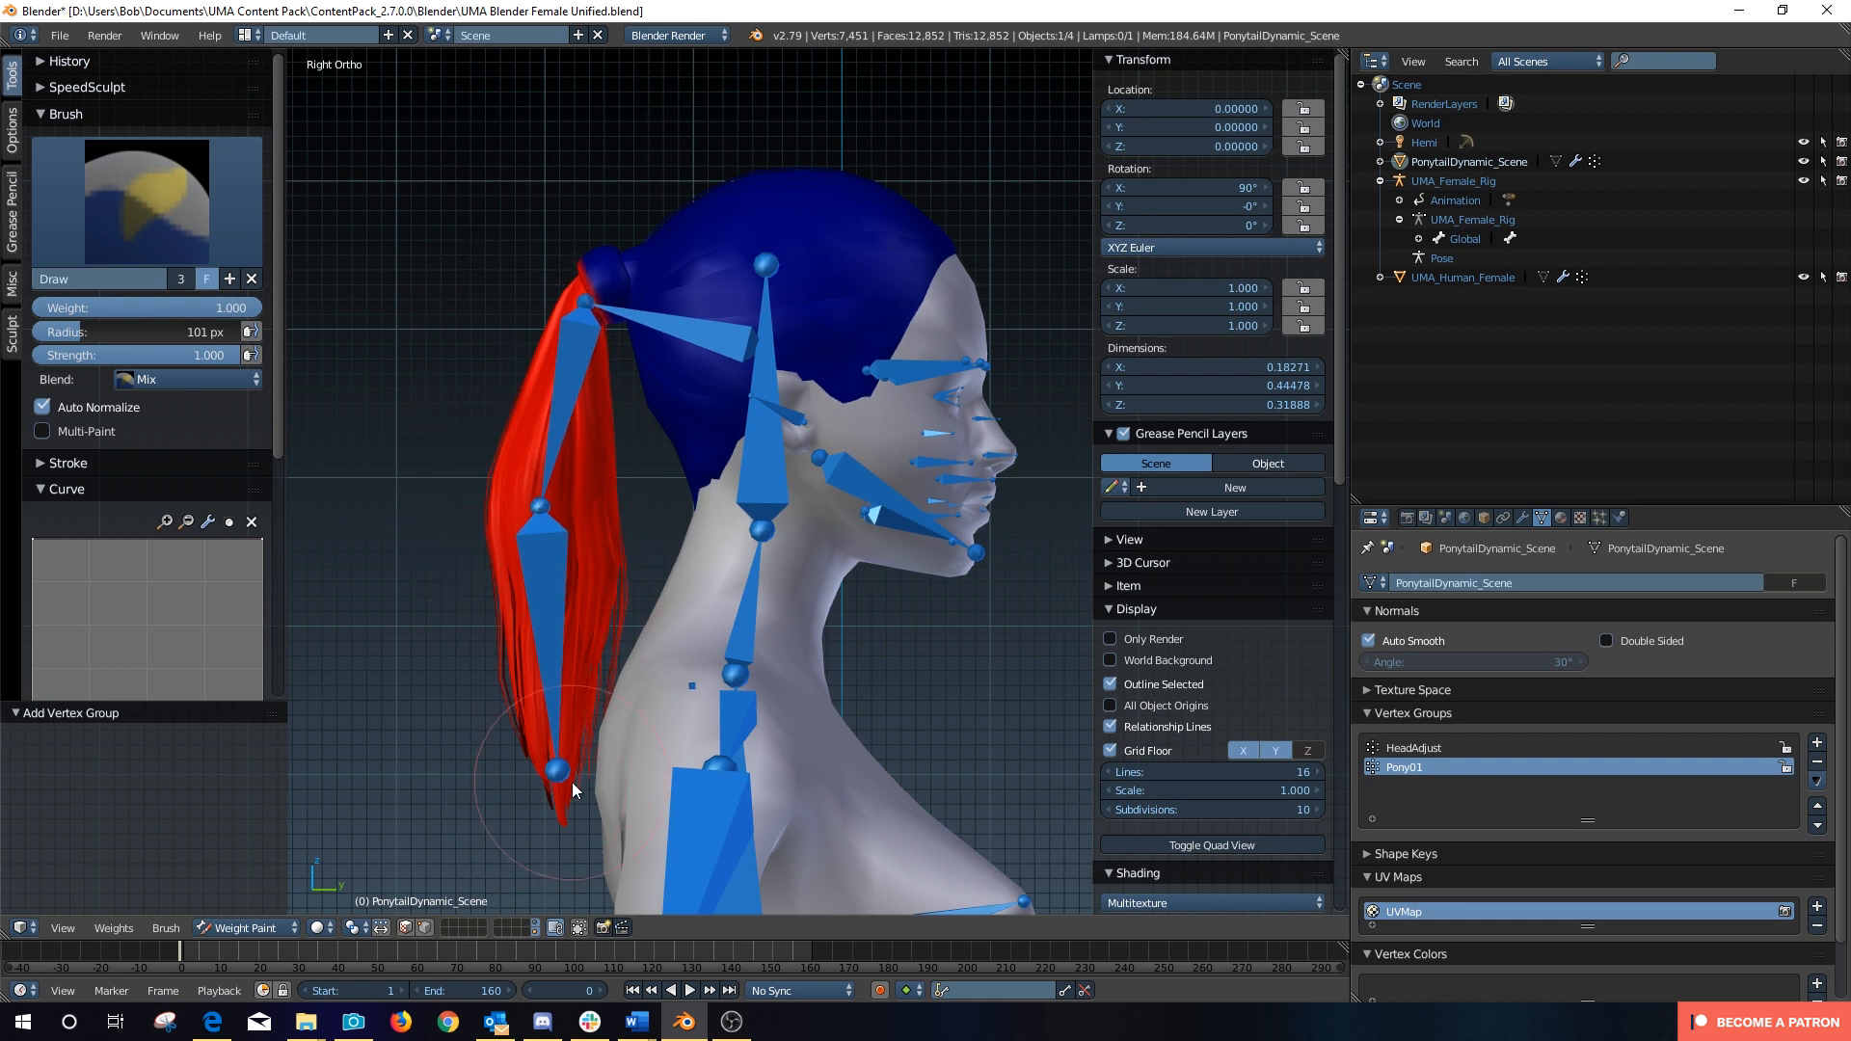
pyautogui.click(1429, 748)
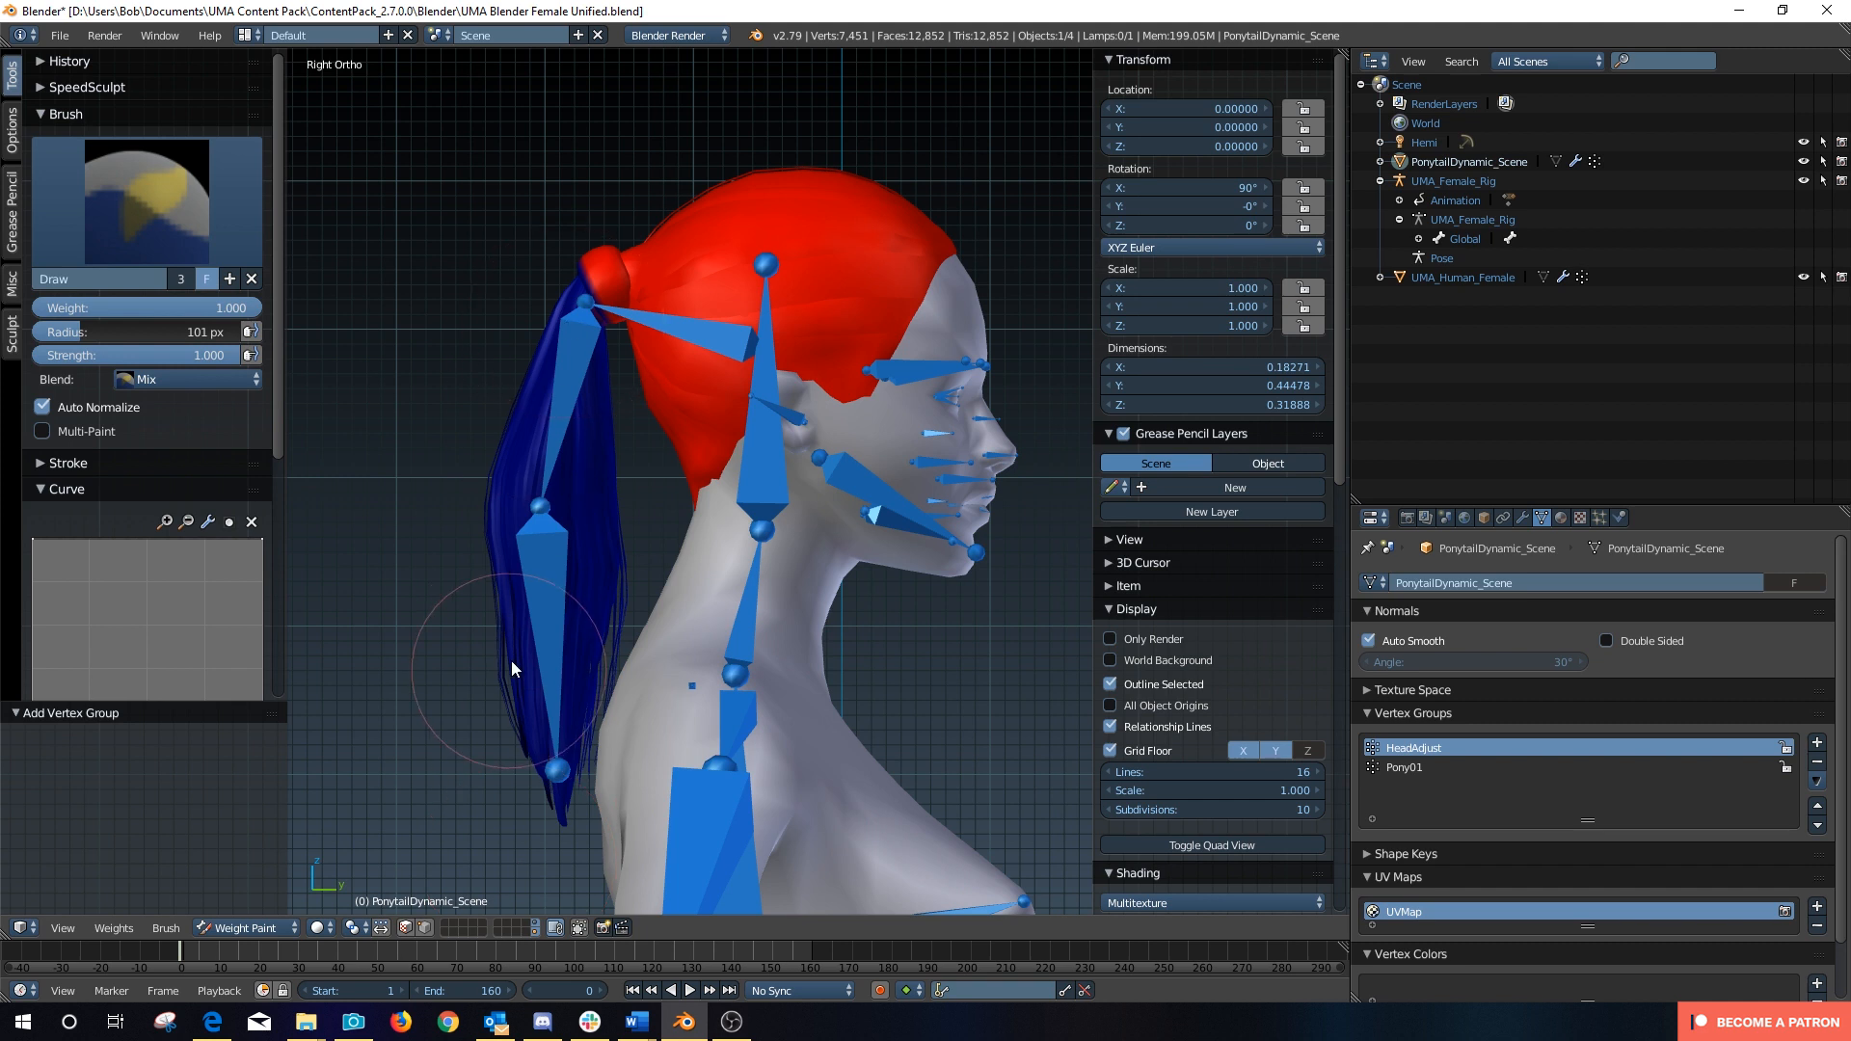
pyautogui.click(1406, 767)
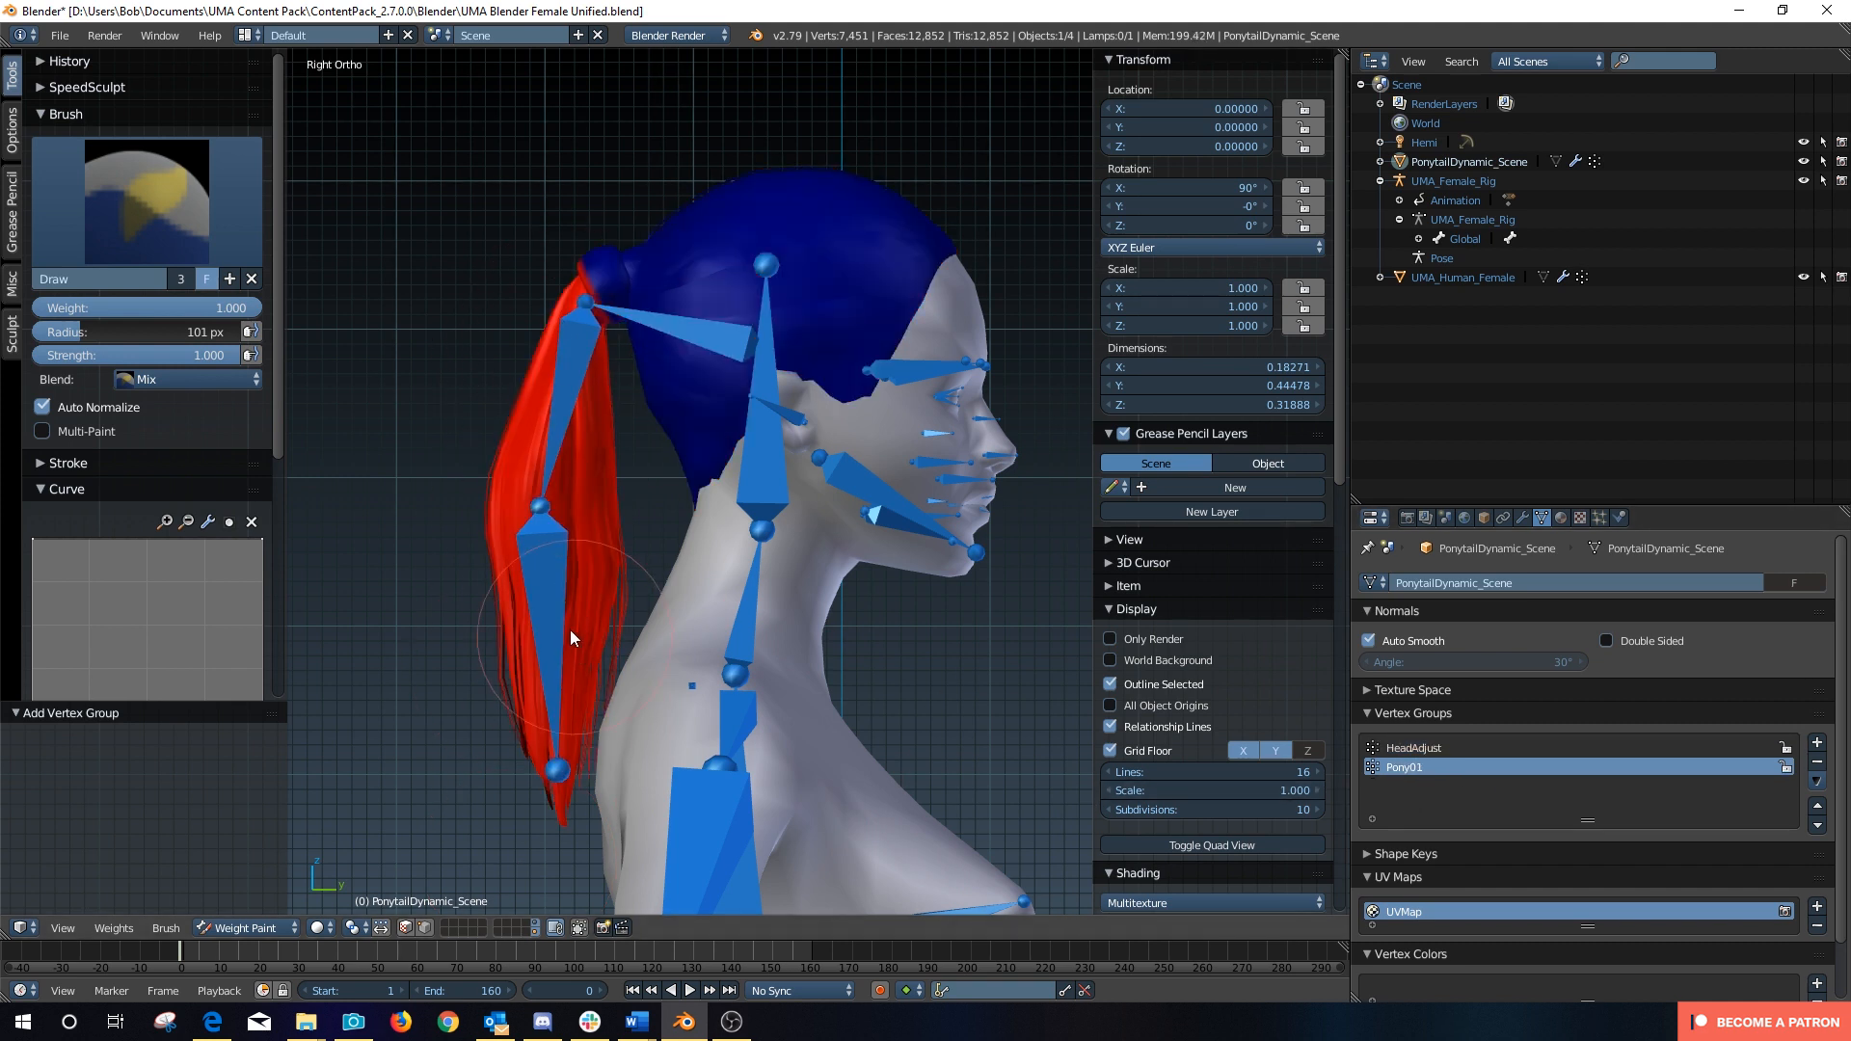
# Step: Add a vertex group named Pony02 and paint the lower half of the ponytail at weight 1.000
pyautogui.click(1816, 743)
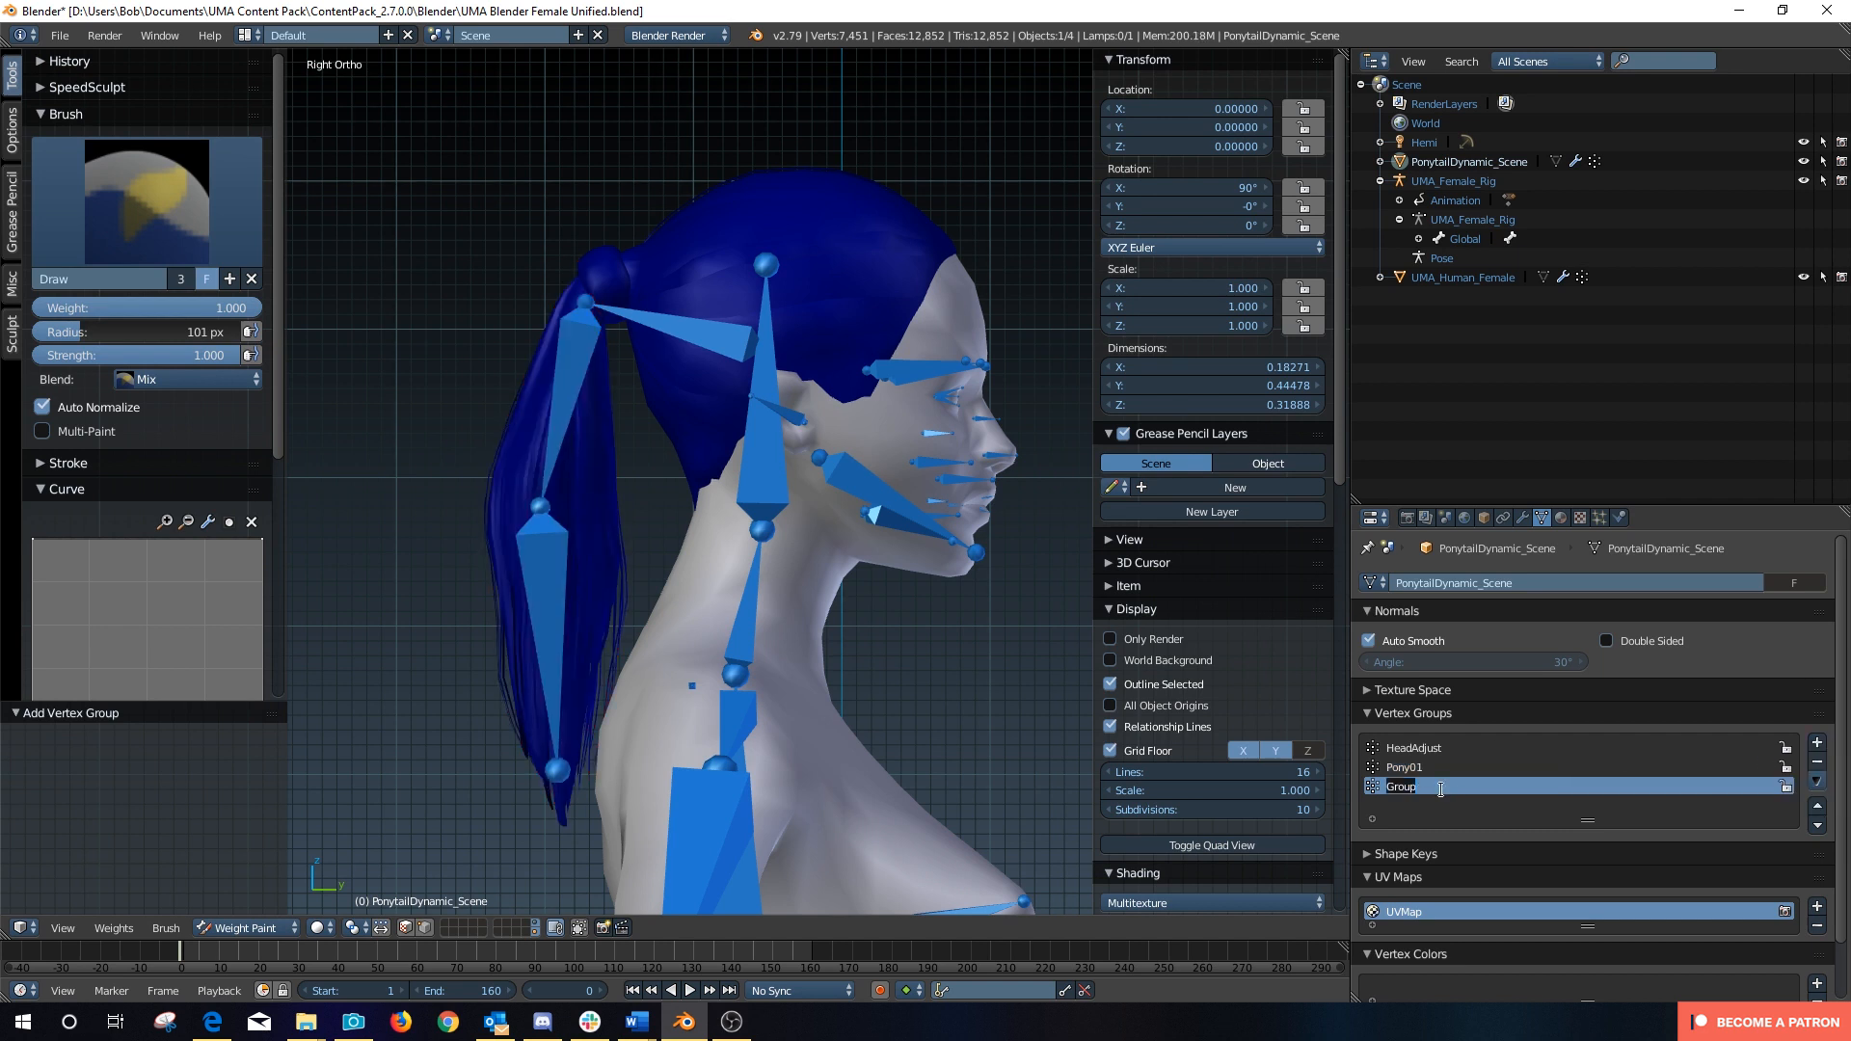
pyautogui.write('Pony02')
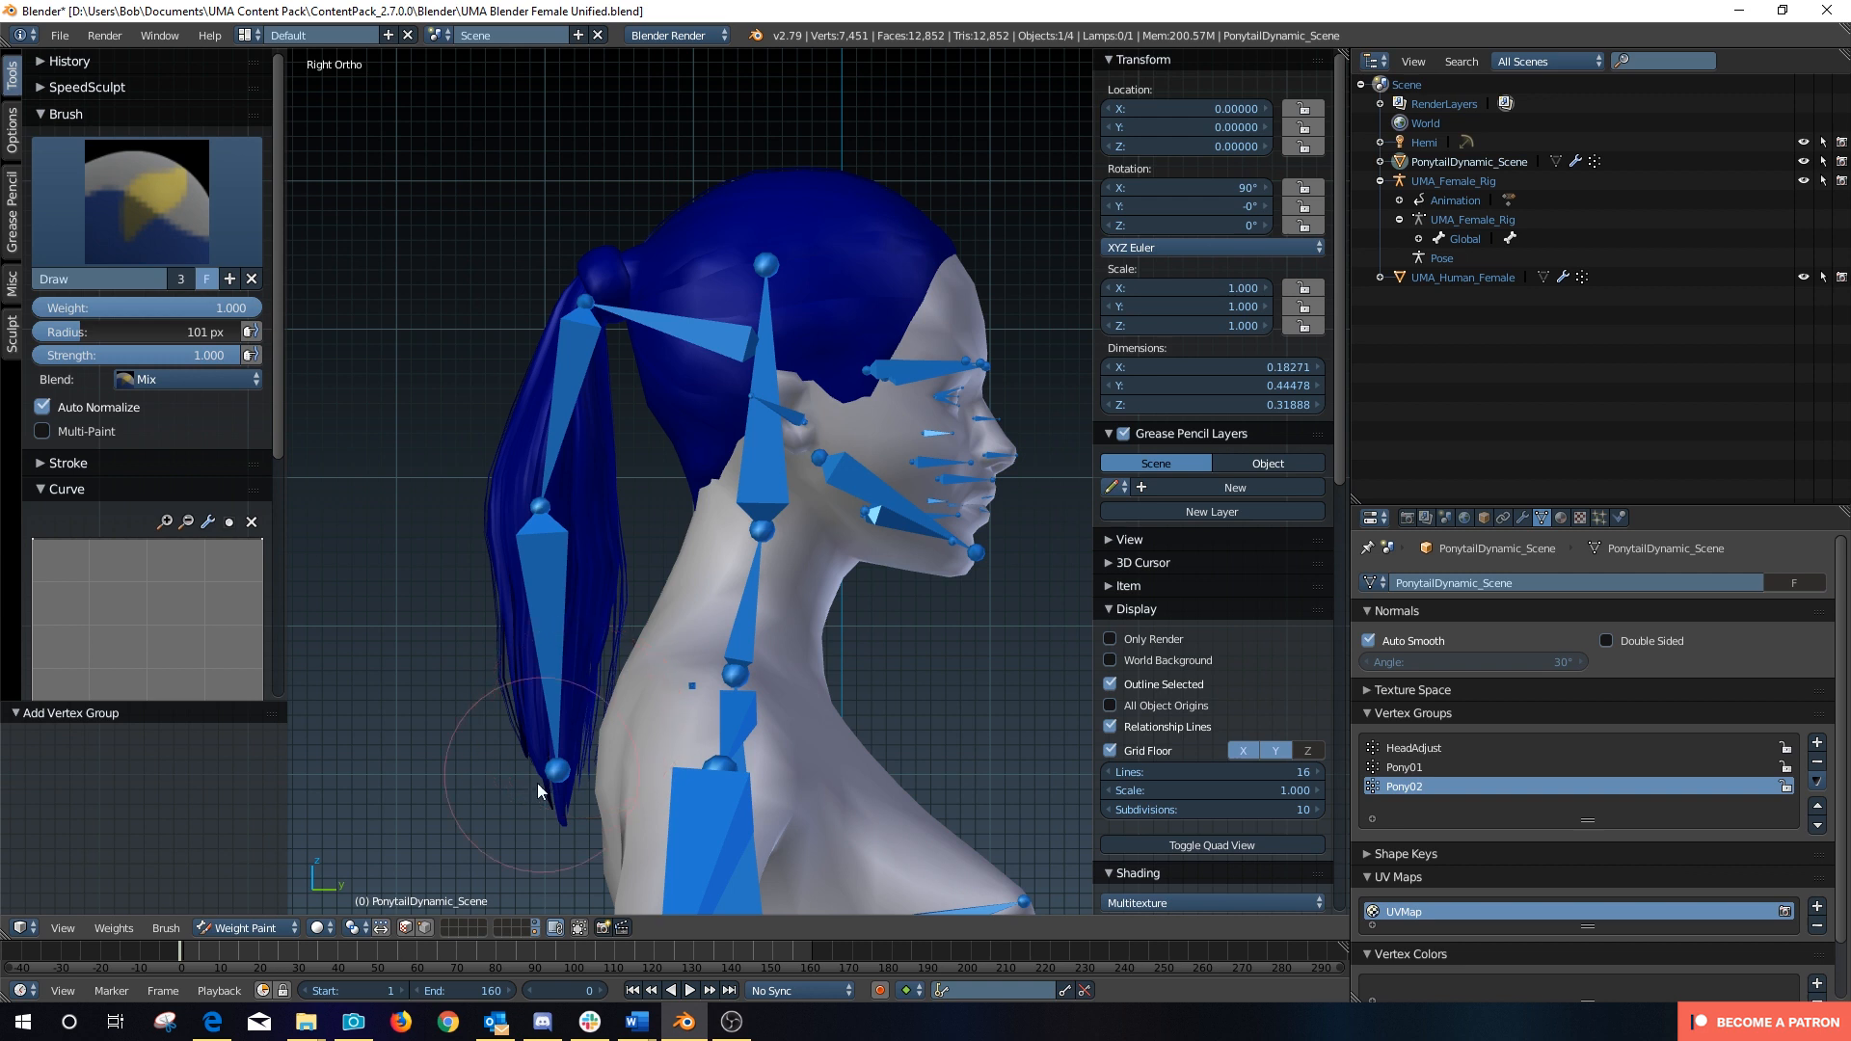
pyautogui.moveTo(538, 790)
pyautogui.mouseDown()
pyautogui.moveTo(547, 812)
pyautogui.moveTo(547, 619)
pyautogui.moveTo(500, 599)
pyautogui.moveTo(627, 599)
pyautogui.mouseUp()
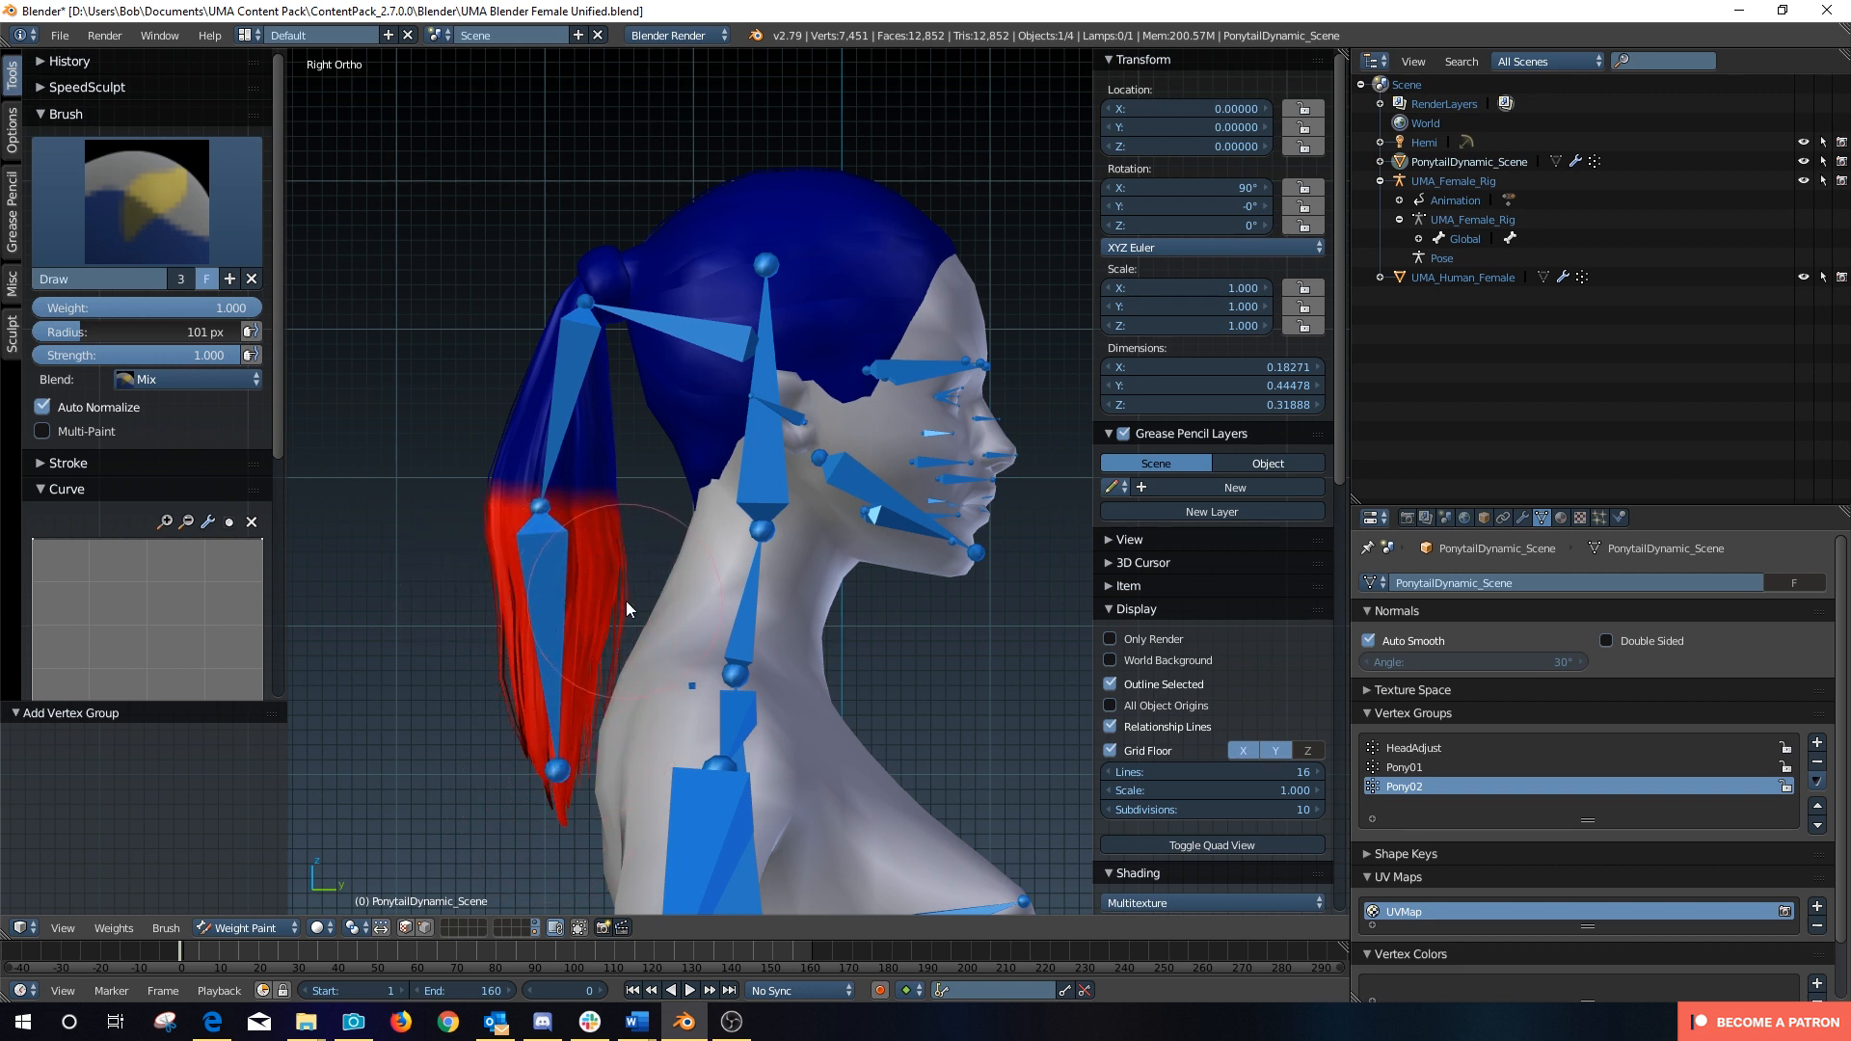
# Step: Compare the painted weights of the HeadAdjust, Pony01 and Pony02 vertex groups
pyautogui.click(1452, 768)
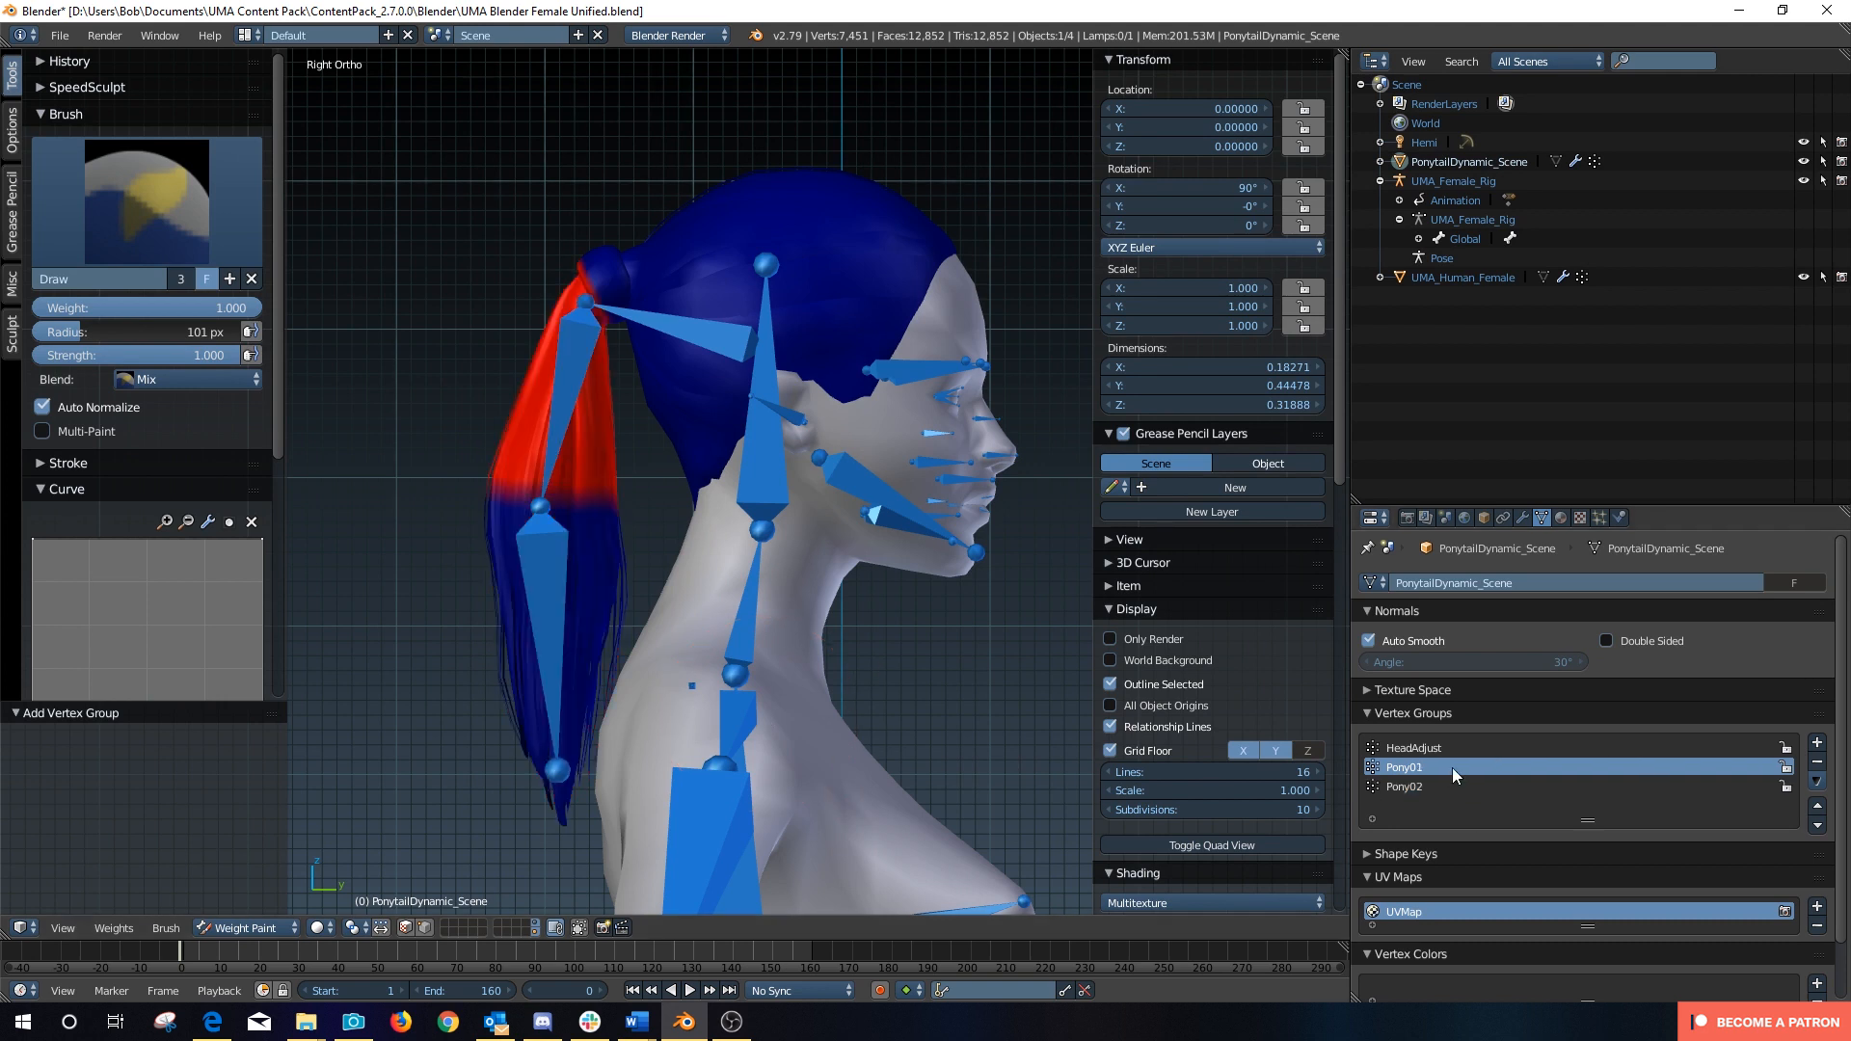
pyautogui.click(1439, 752)
pyautogui.click(1429, 763)
pyautogui.click(1432, 787)
pyautogui.click(1417, 767)
pyautogui.click(1425, 749)
pyautogui.click(1423, 771)
pyautogui.click(1427, 787)
pyautogui.click(1423, 767)
pyautogui.click(1423, 751)
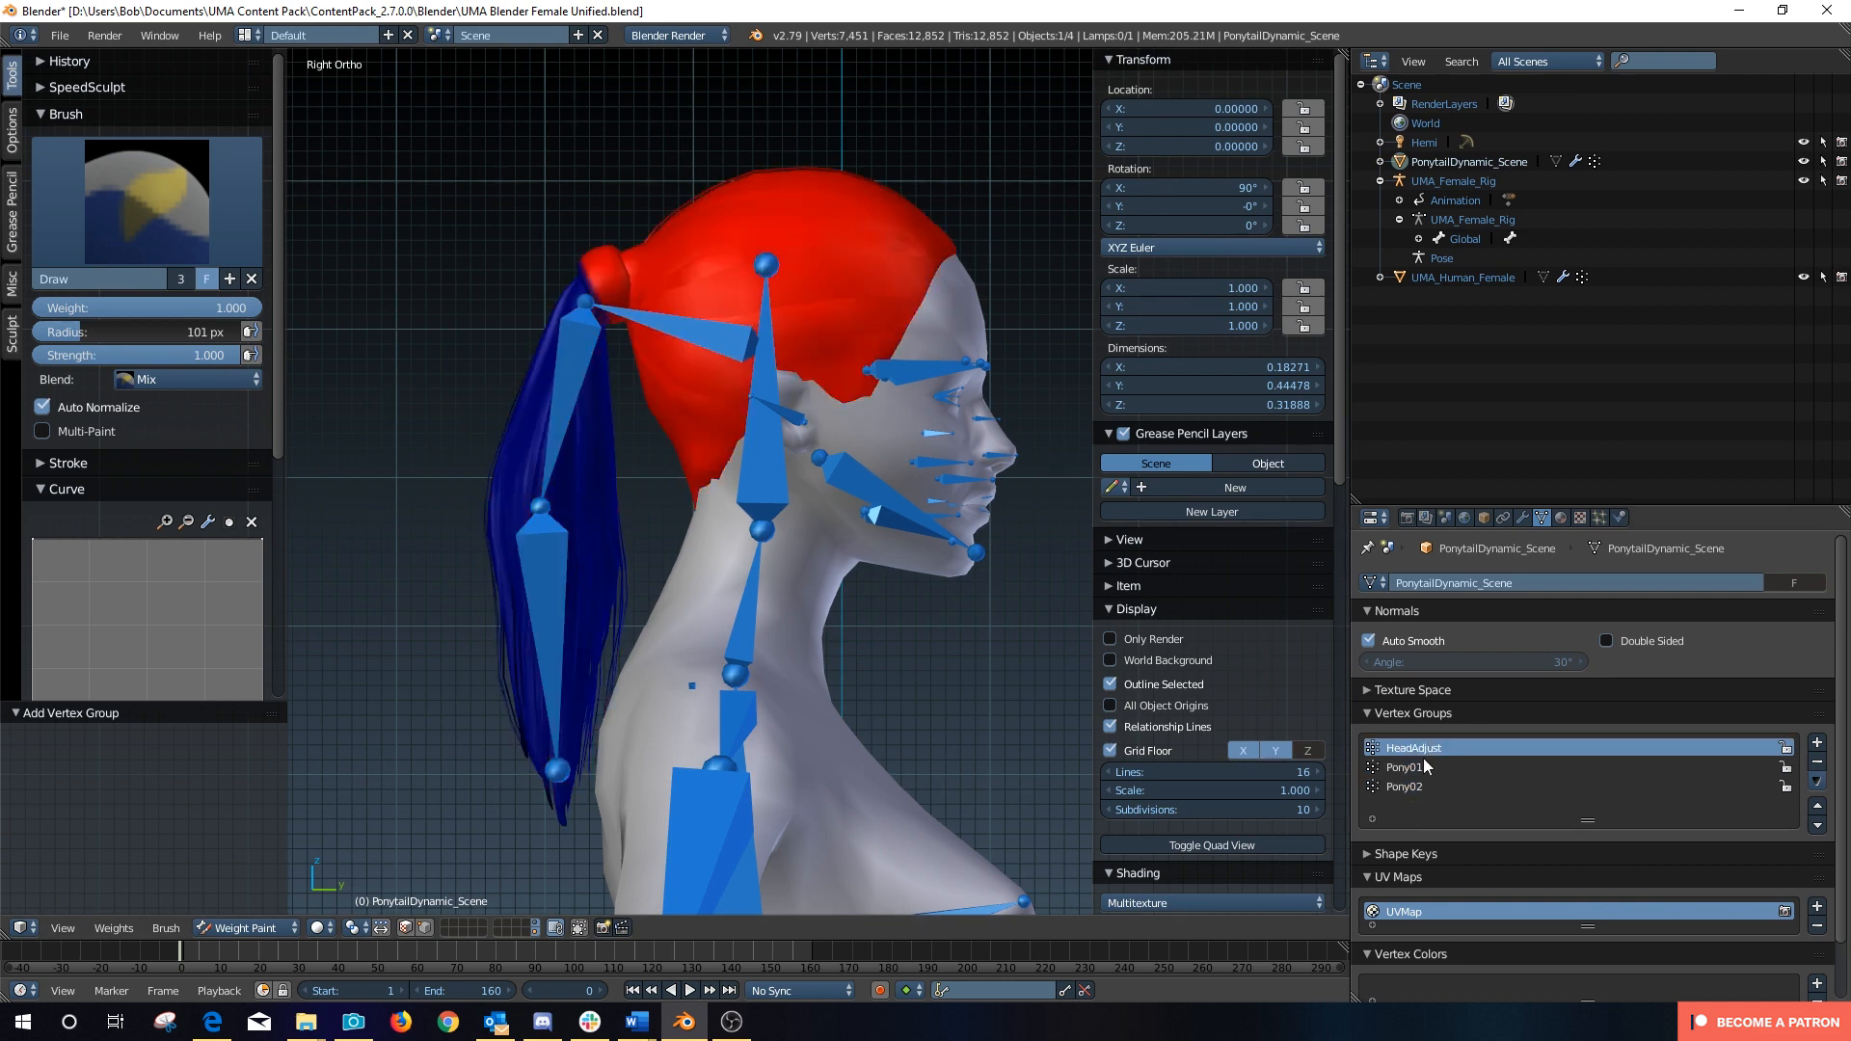
pyautogui.click(1409, 786)
# Step: Rotate the rig's Pony02 bone about 90° in Pose Mode to test the ponytail's deformation, and clear the rotation
pyautogui.click(217, 928)
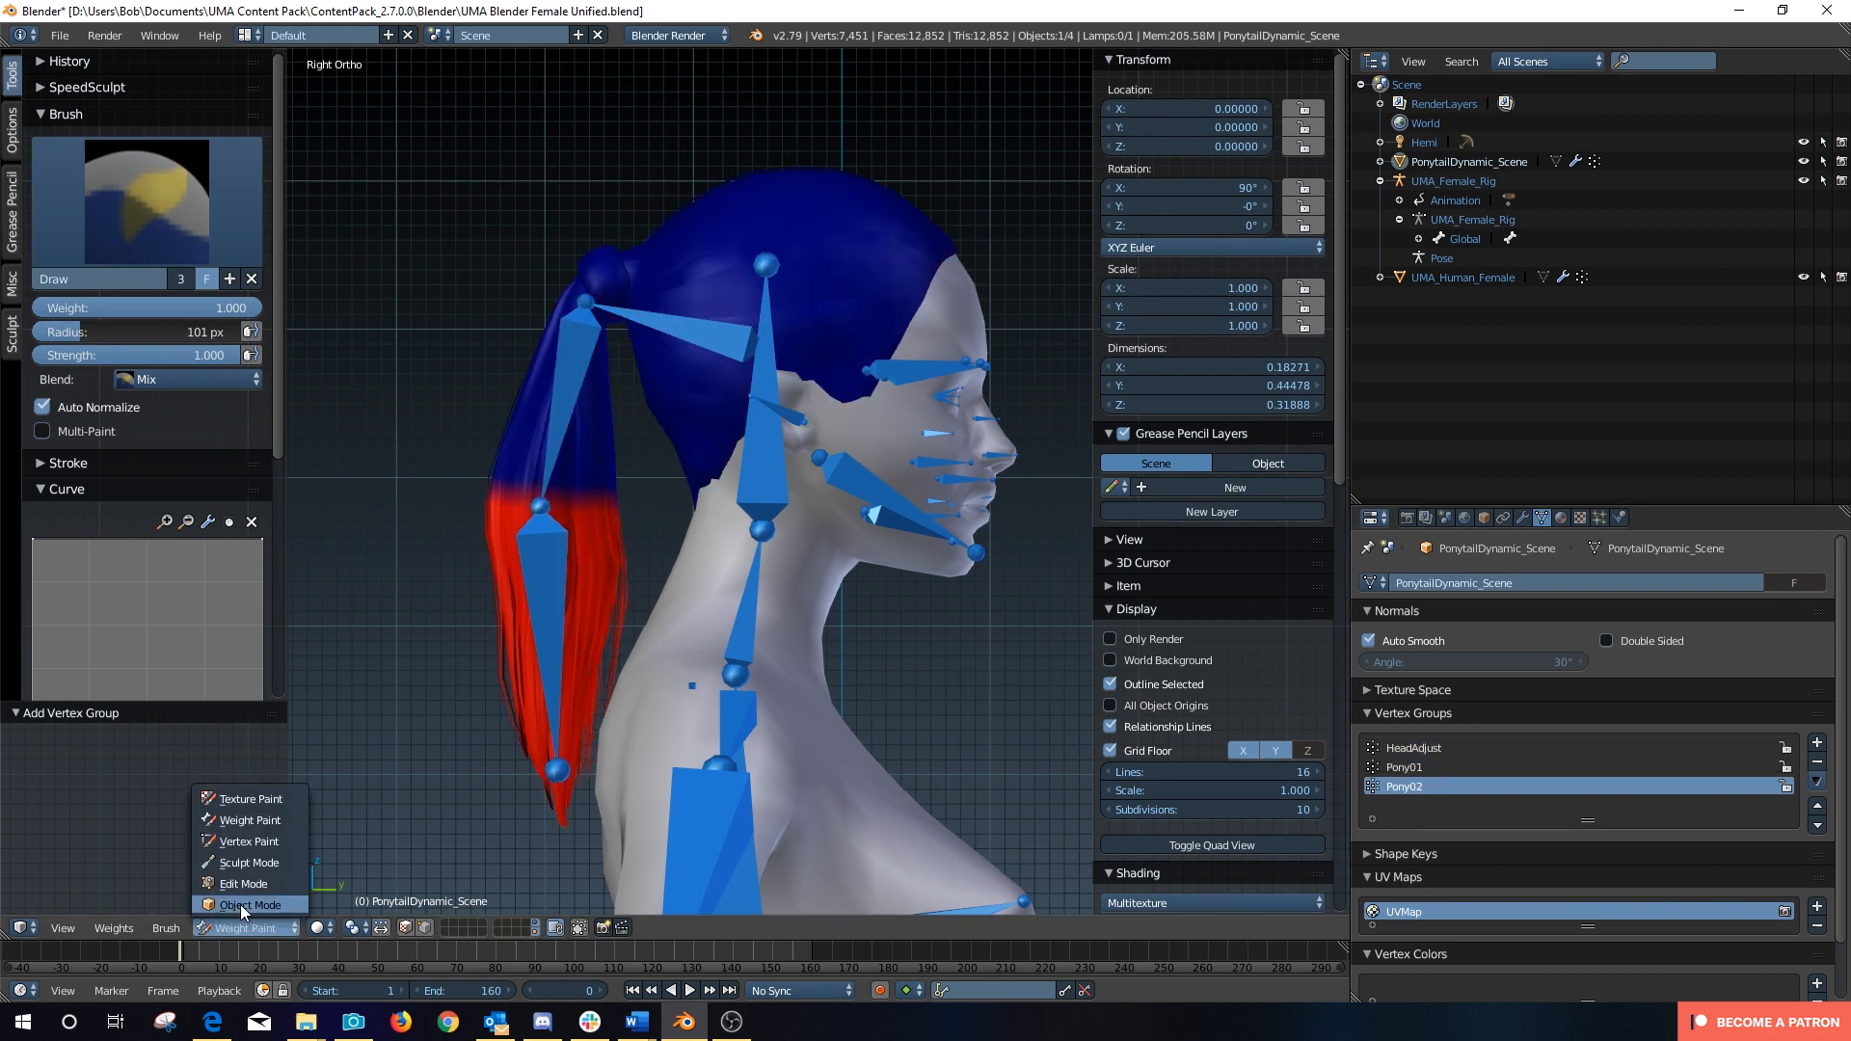
pyautogui.click(240, 905)
pyautogui.rightClick(544, 551)
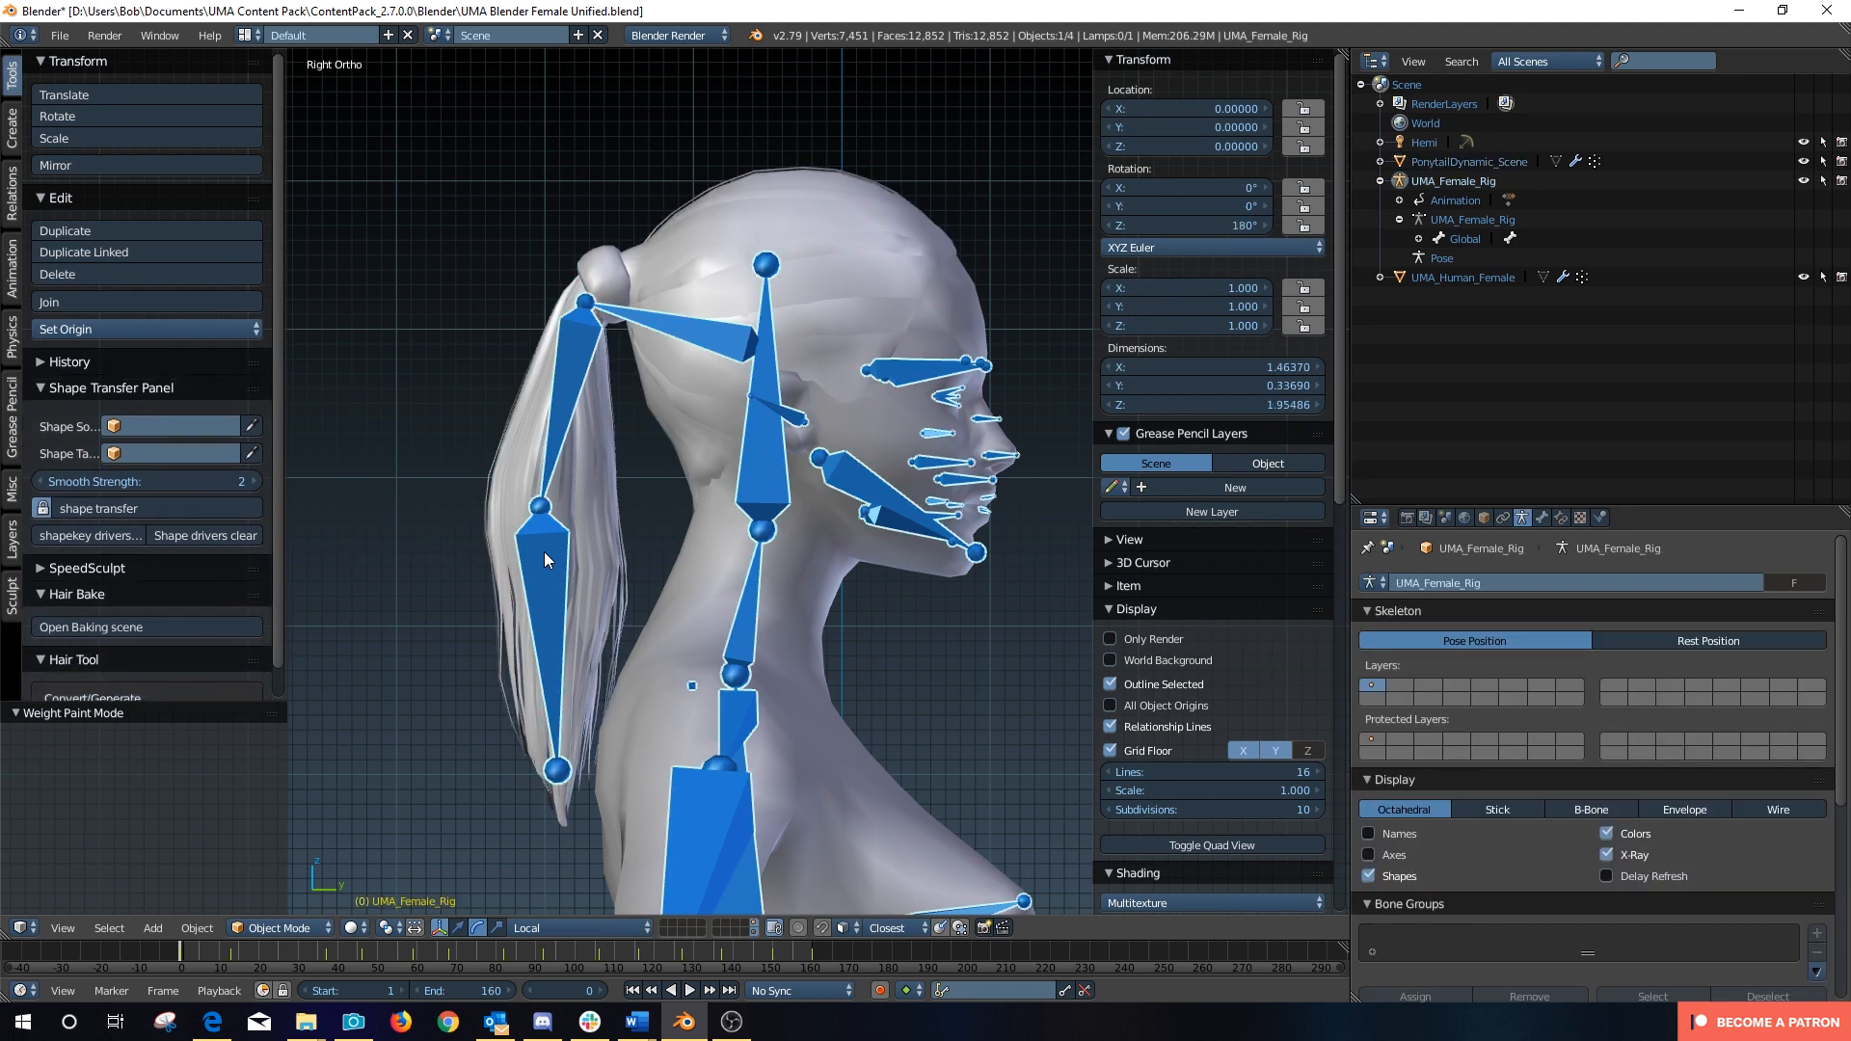
pyautogui.click(264, 928)
pyautogui.click(281, 860)
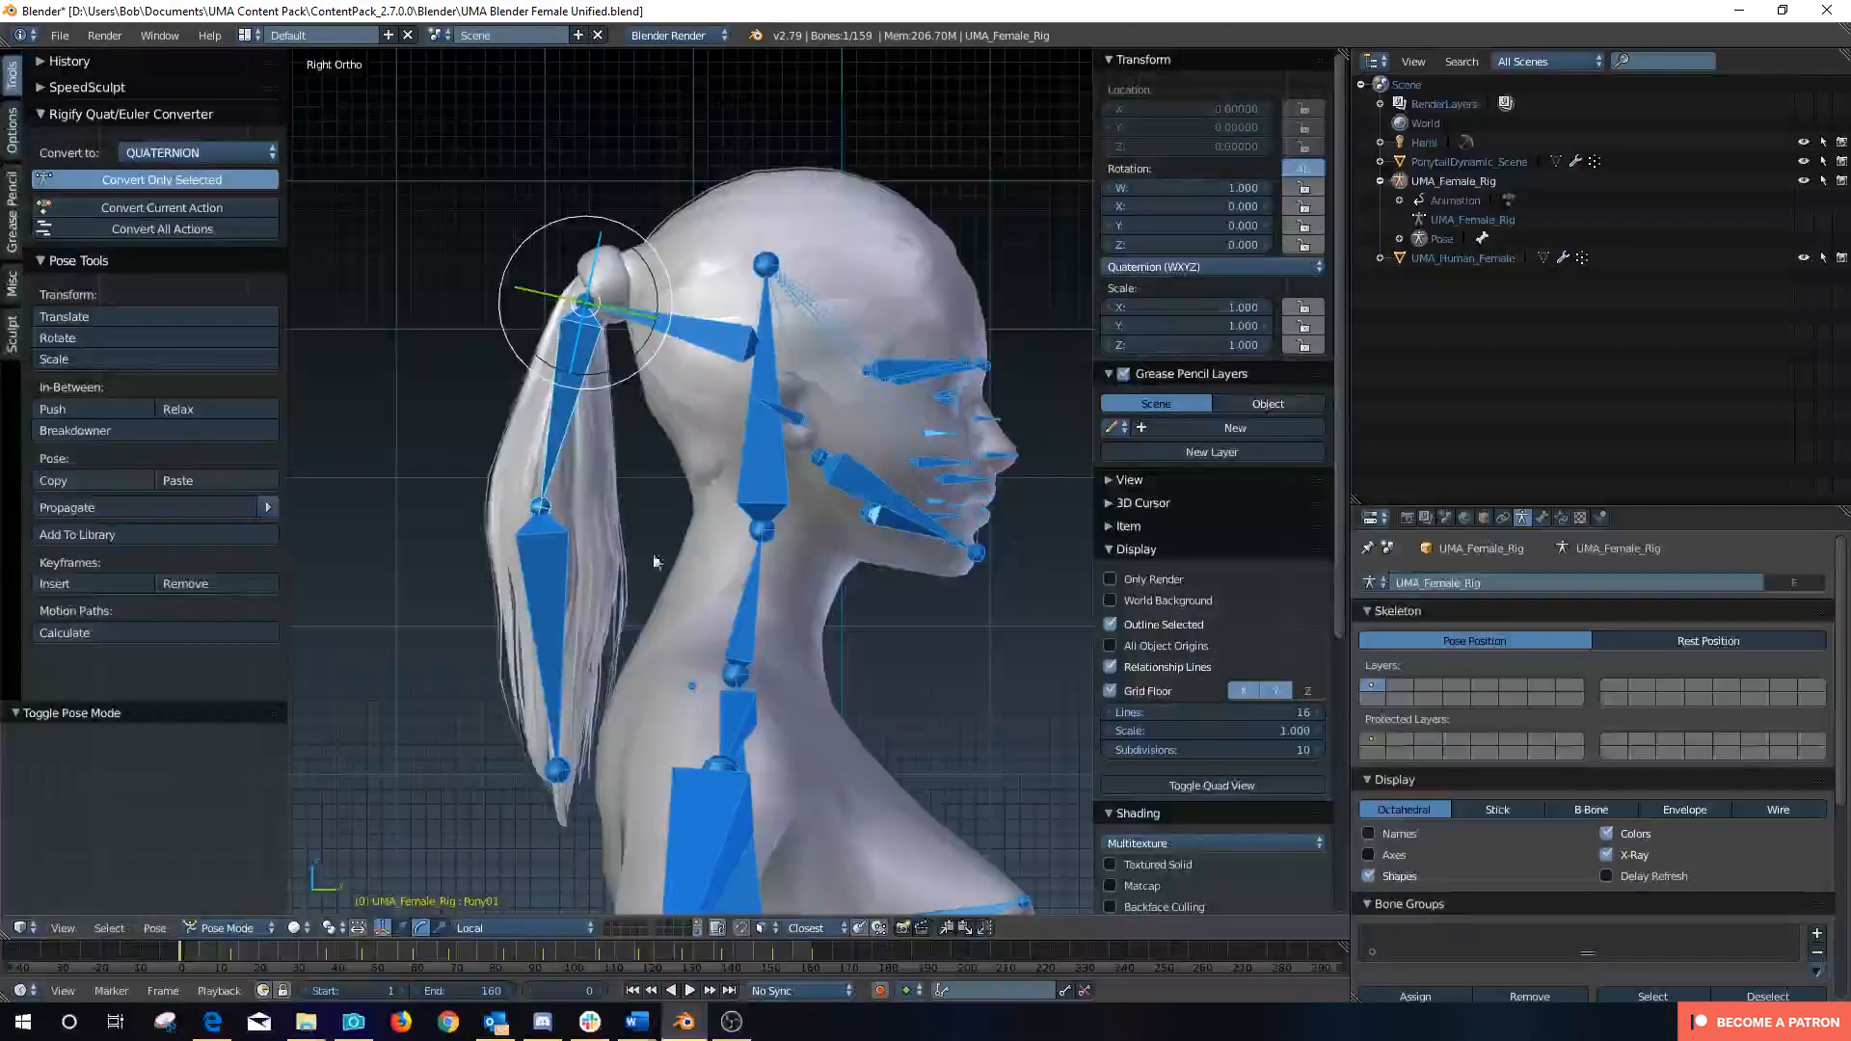
pyautogui.rightClick(548, 543)
pyautogui.press('r')
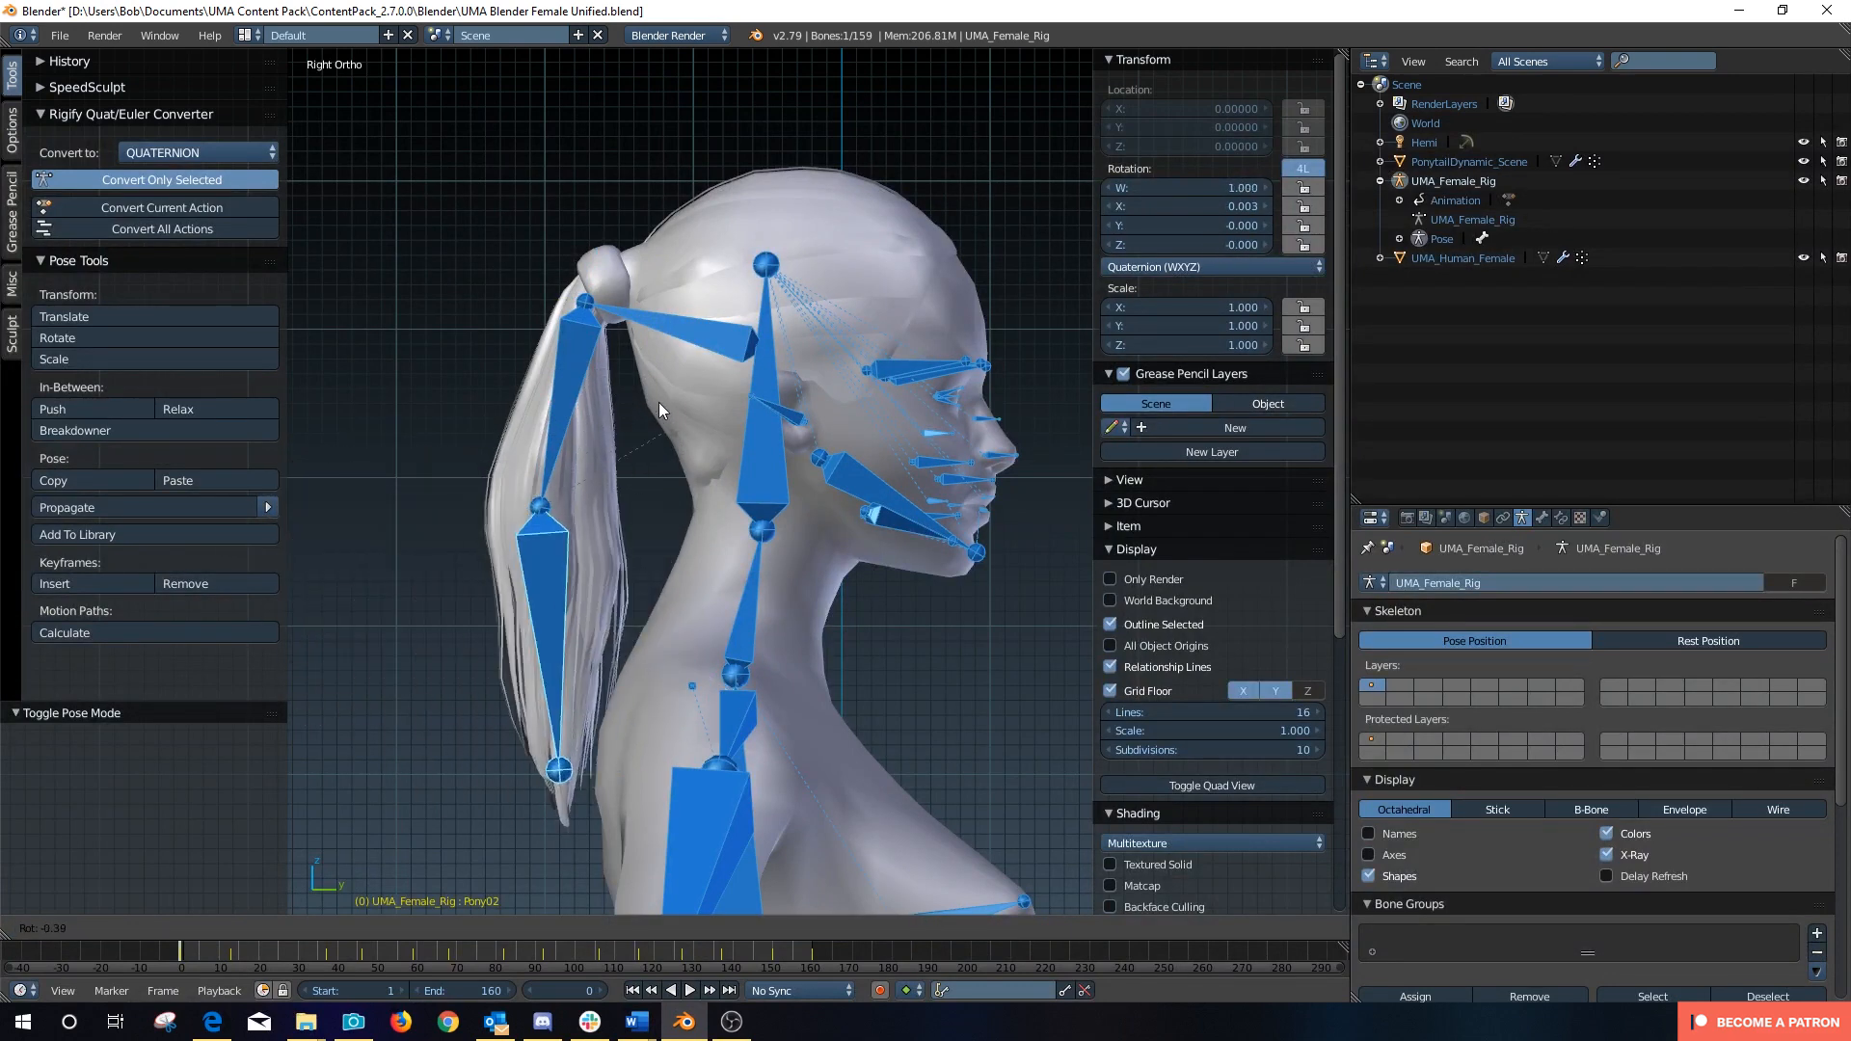
pyautogui.click(611, 627)
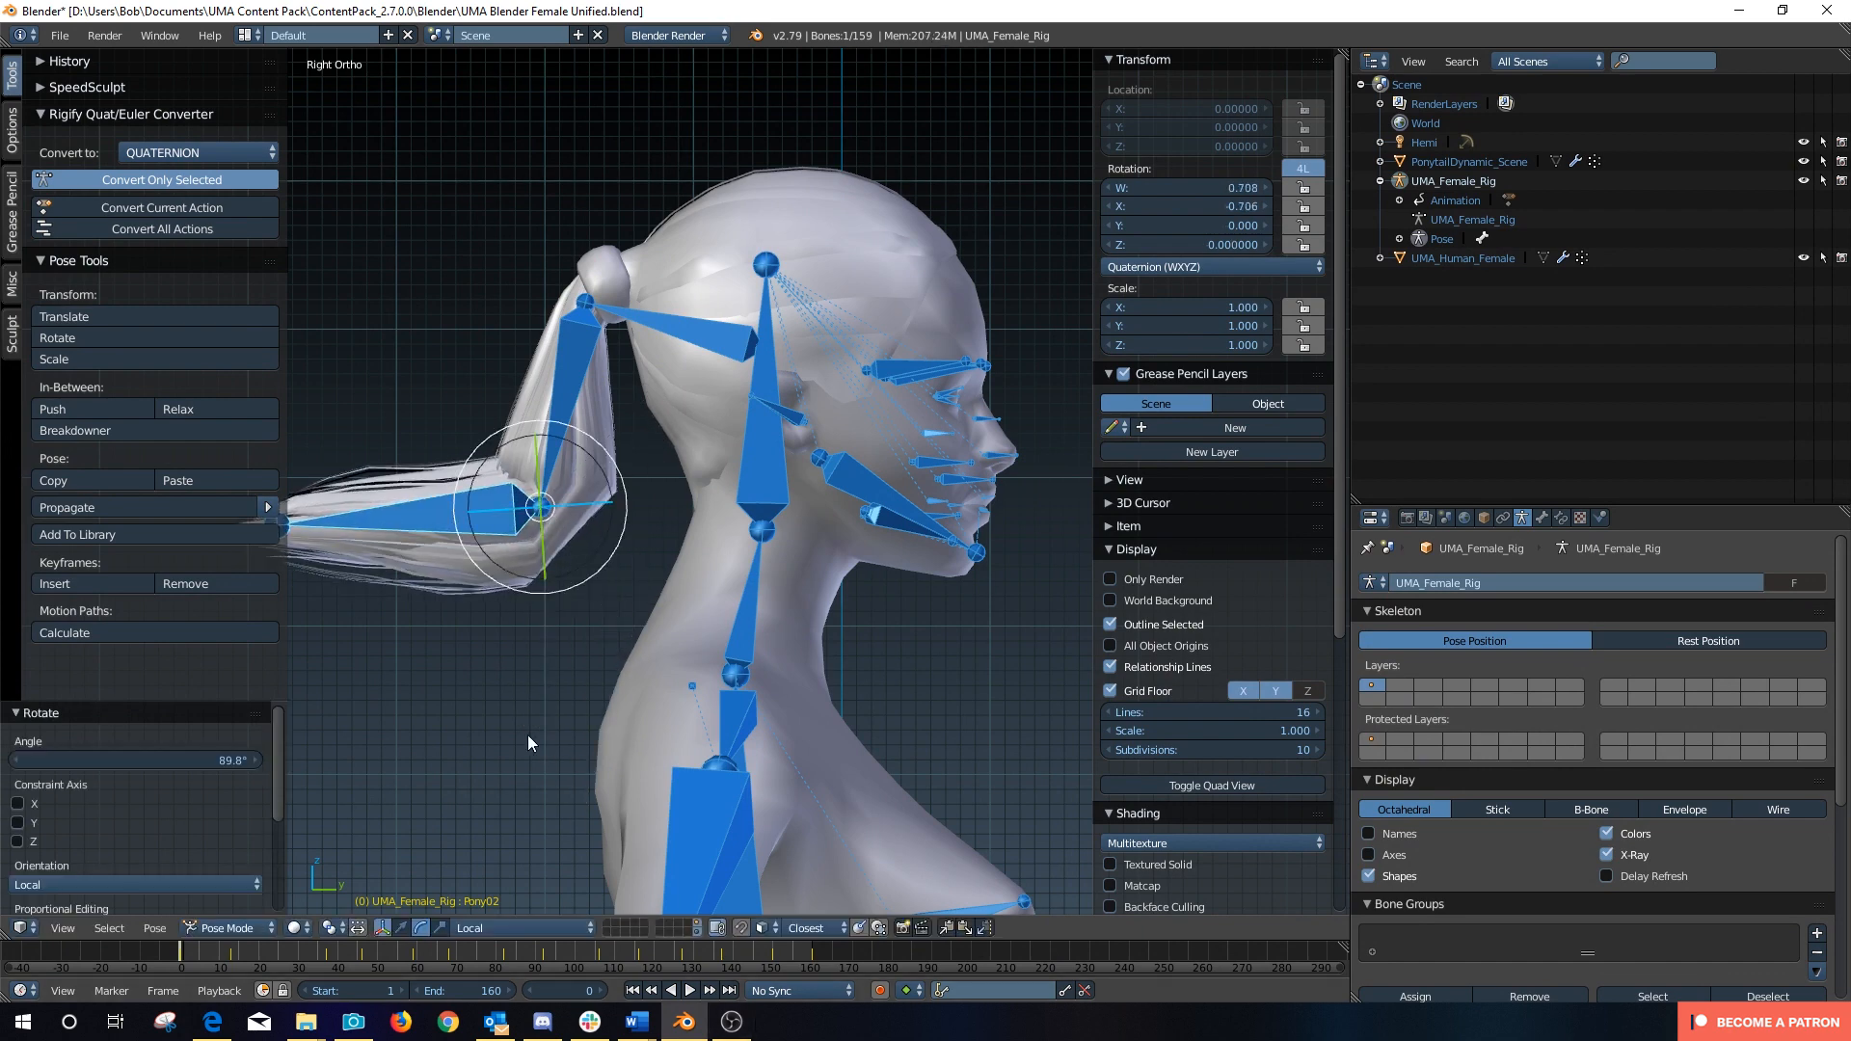
pyautogui.hotkey('alt', 'r')
# Step: Leave Pose Mode and put the PonytailDynamic_Scene mesh back into Weight Paint mode
pyautogui.click(218, 928)
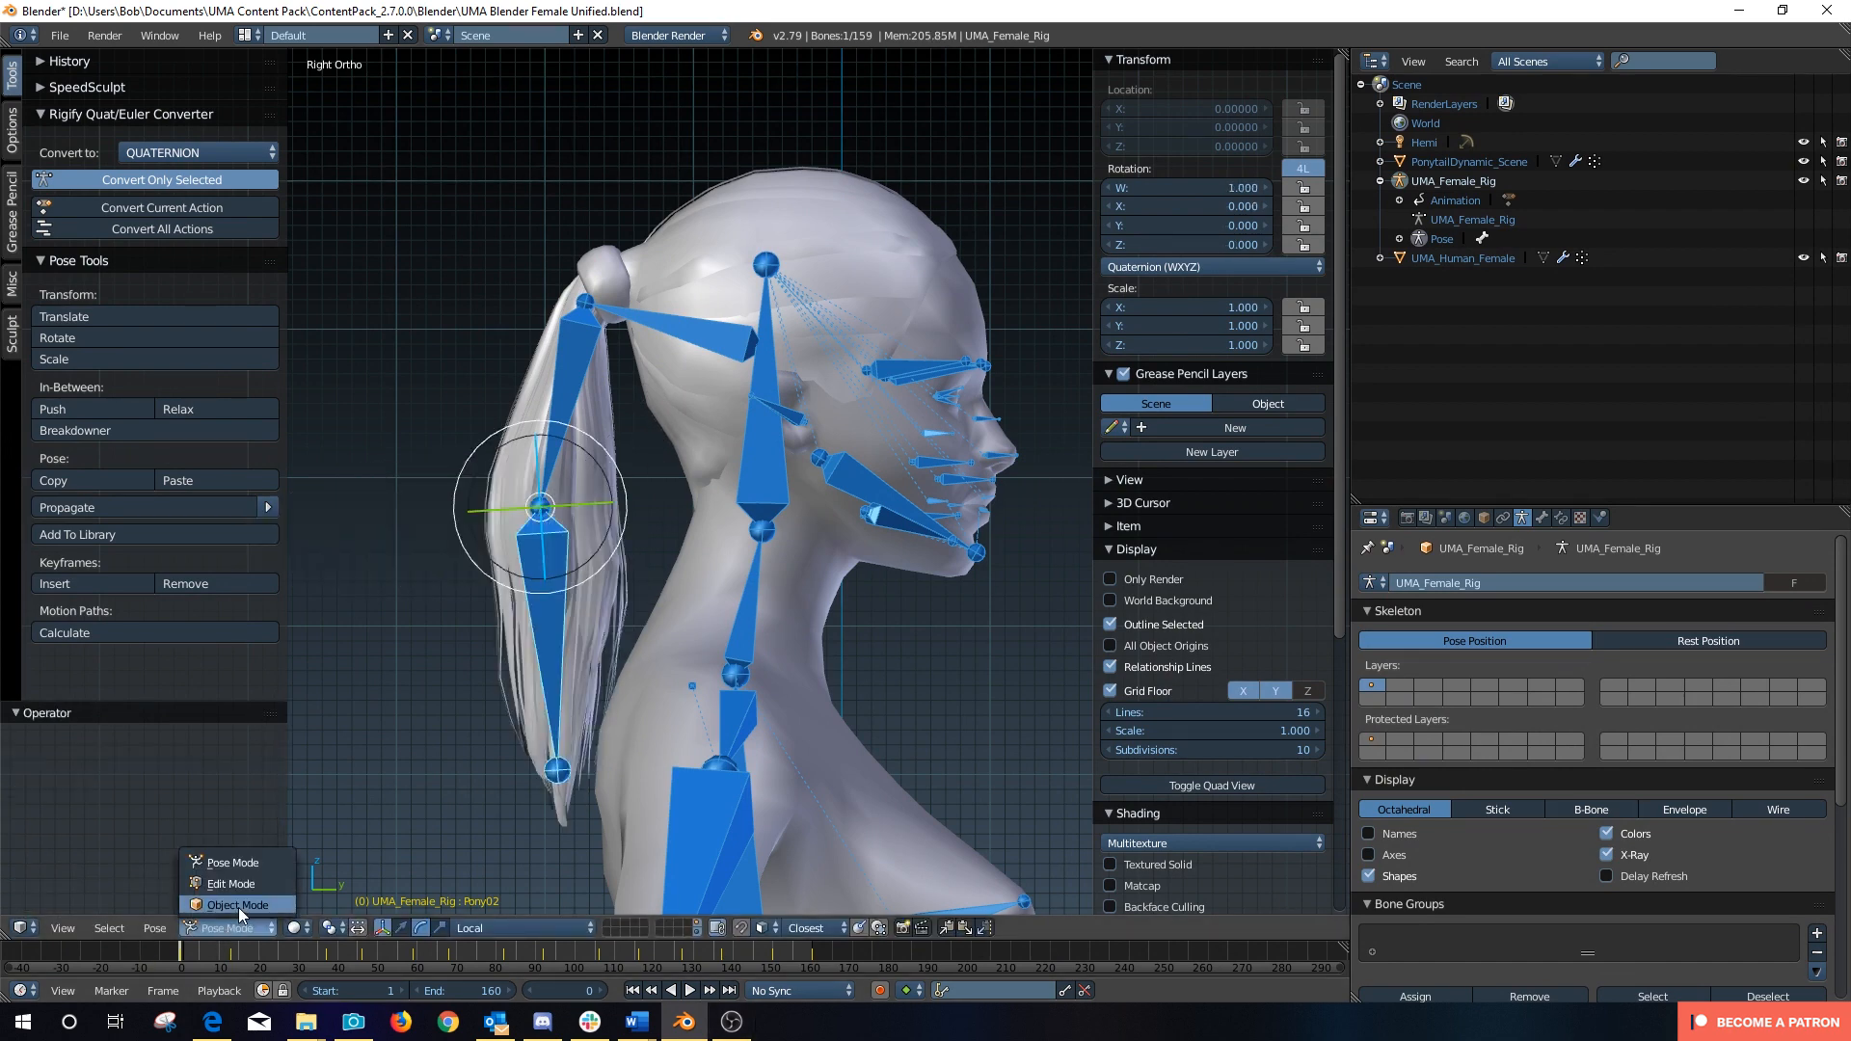
pyautogui.click(239, 906)
pyautogui.rightClick(710, 275)
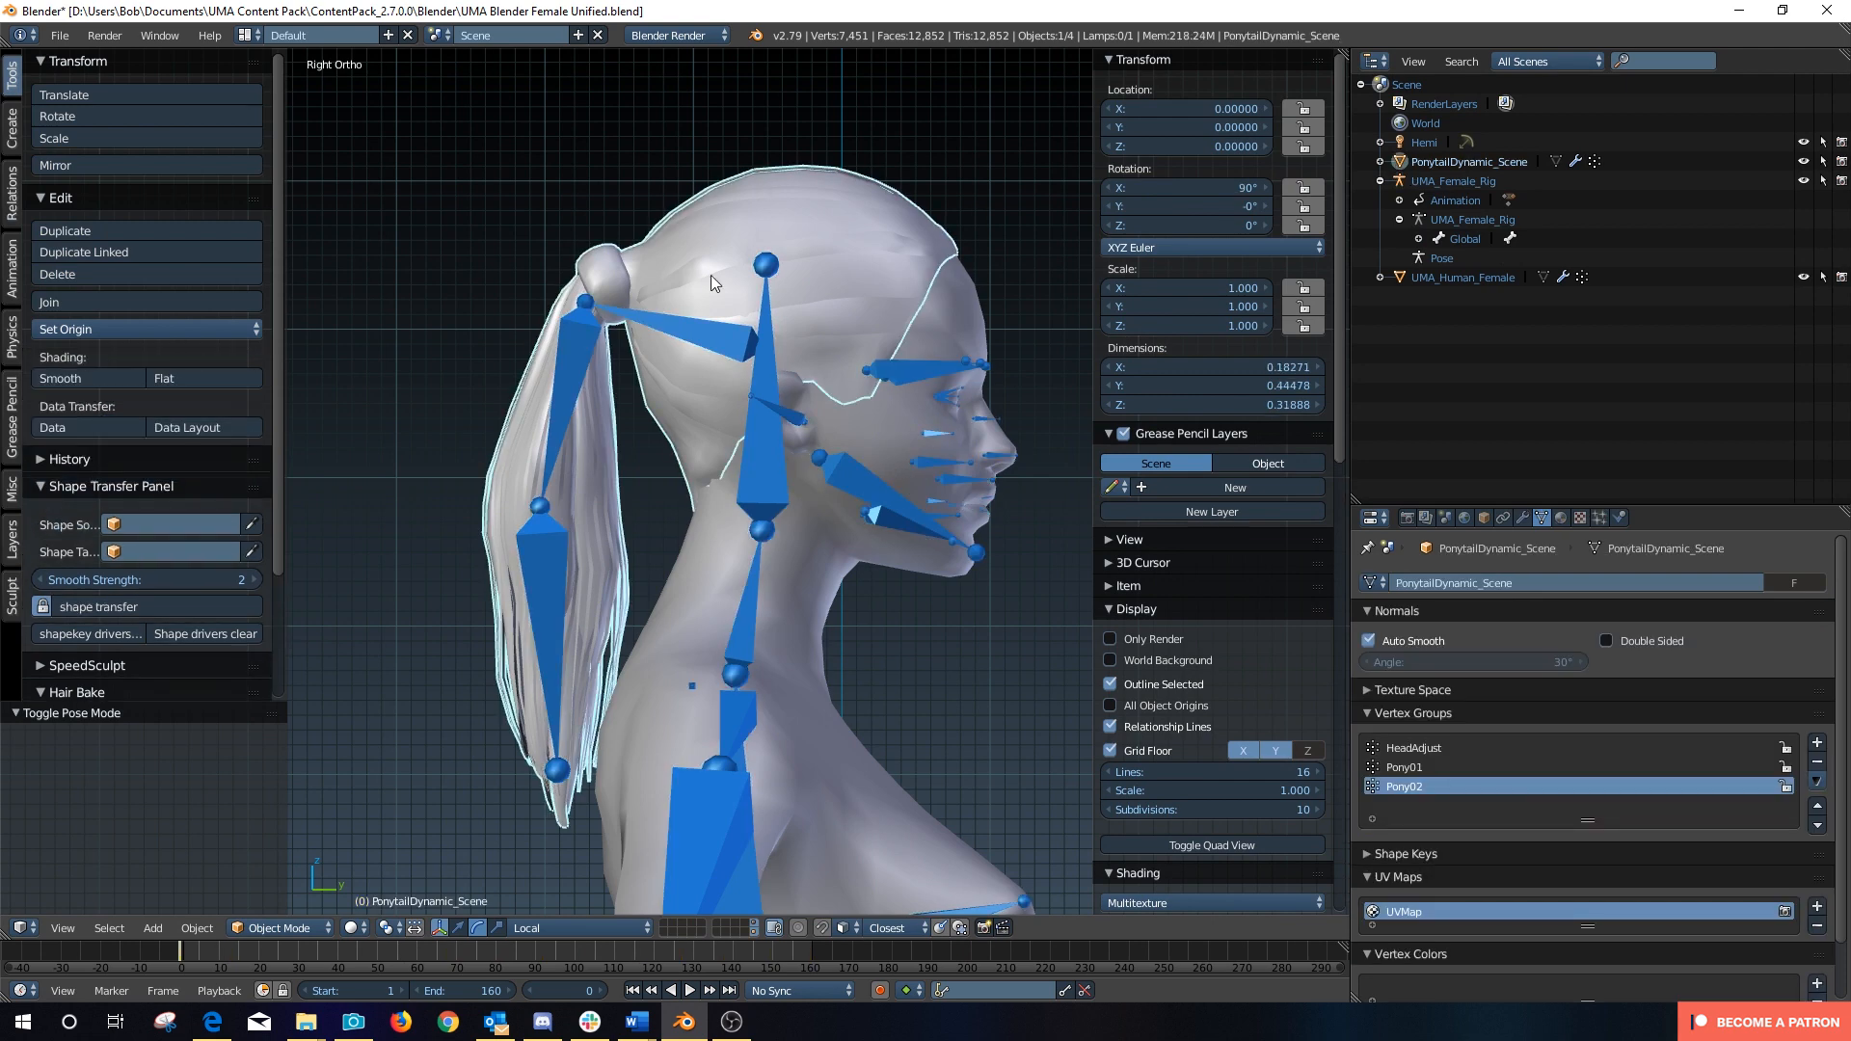
pyautogui.click(280, 928)
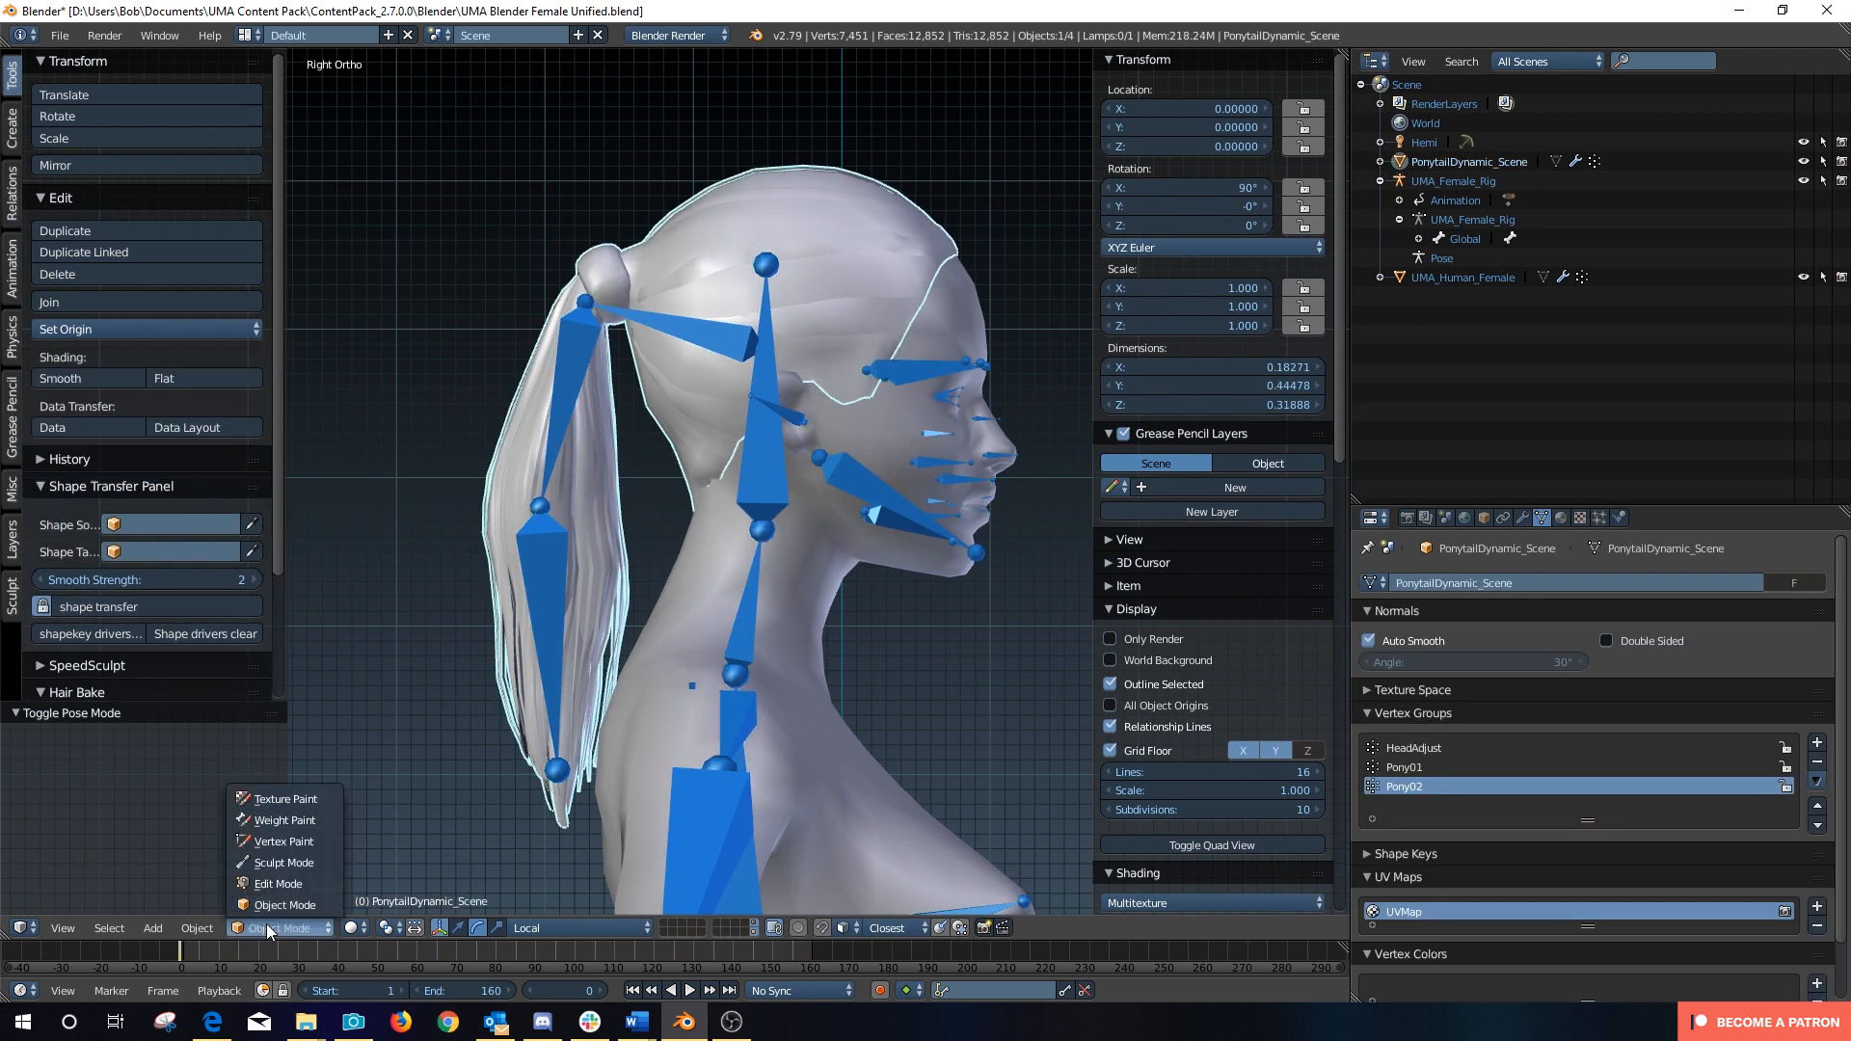
pyautogui.click(275, 820)
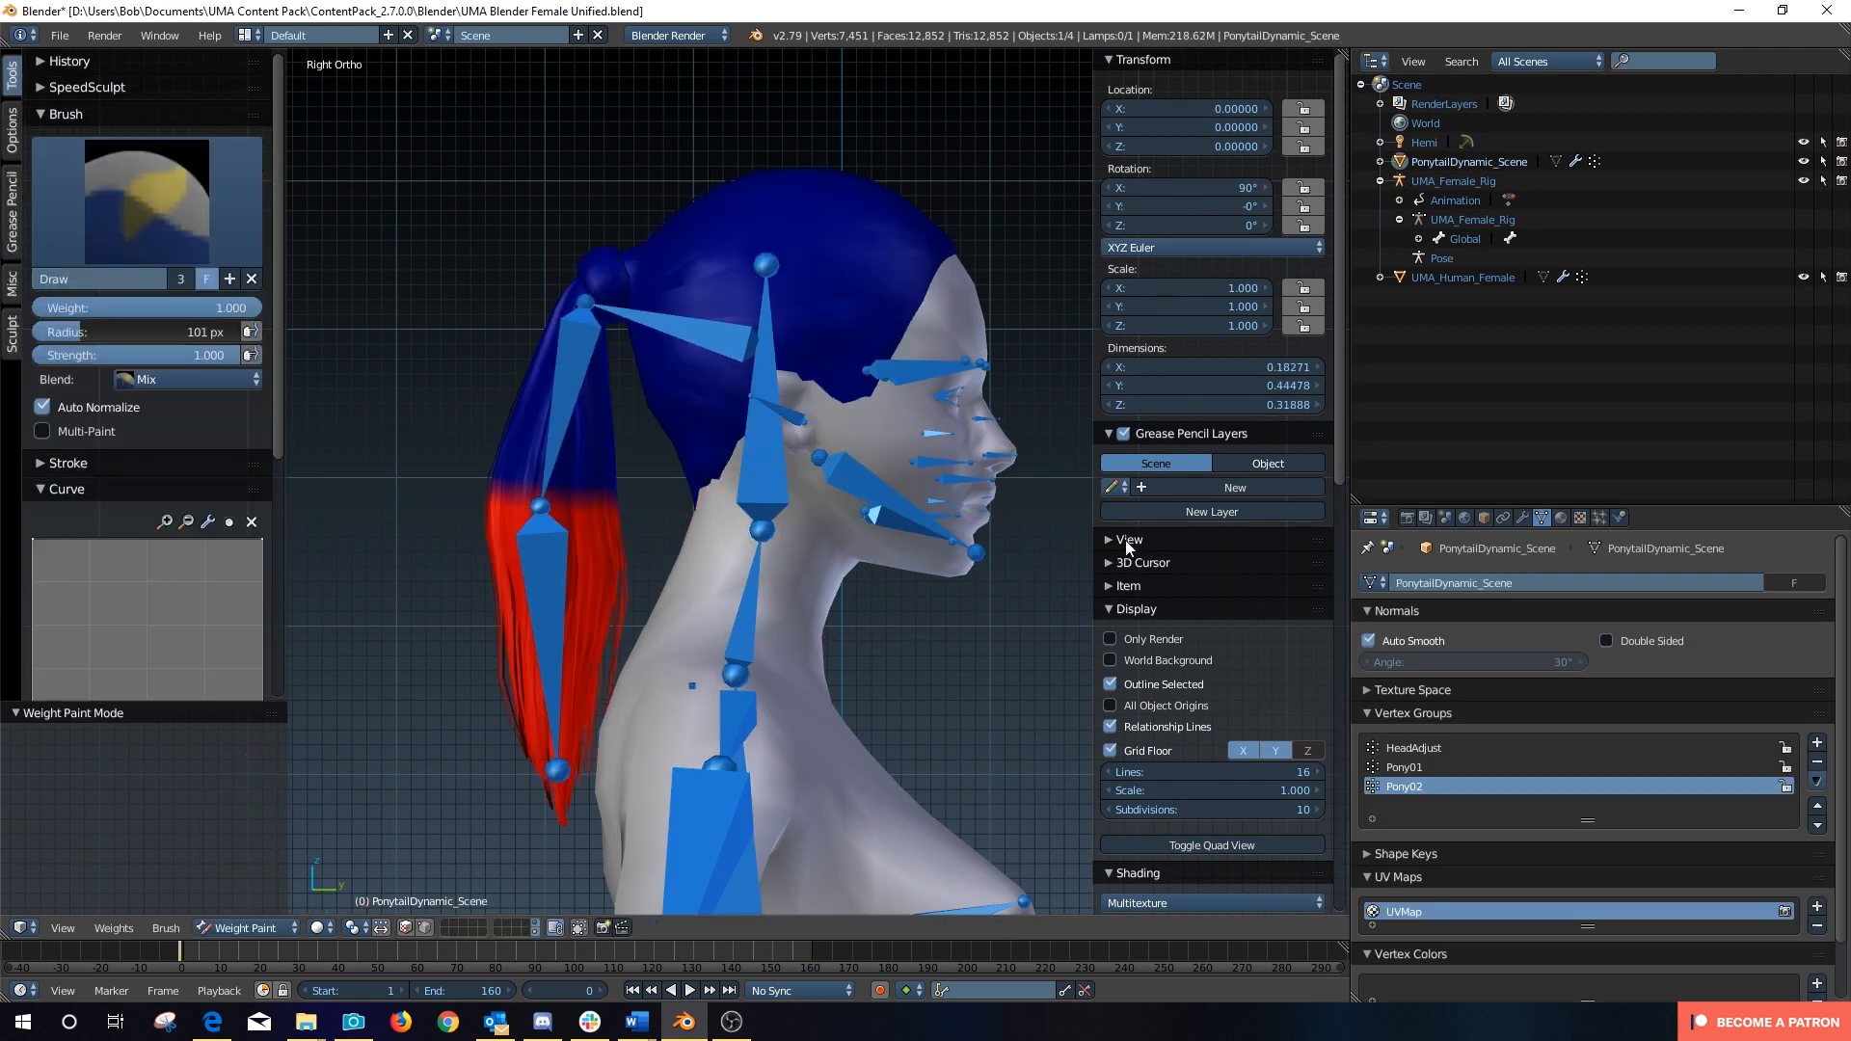
# Step: Blur the Pony02 weights across the middle of the ponytail using the Blur brush with Auto Normalize off
pyautogui.click(211, 202)
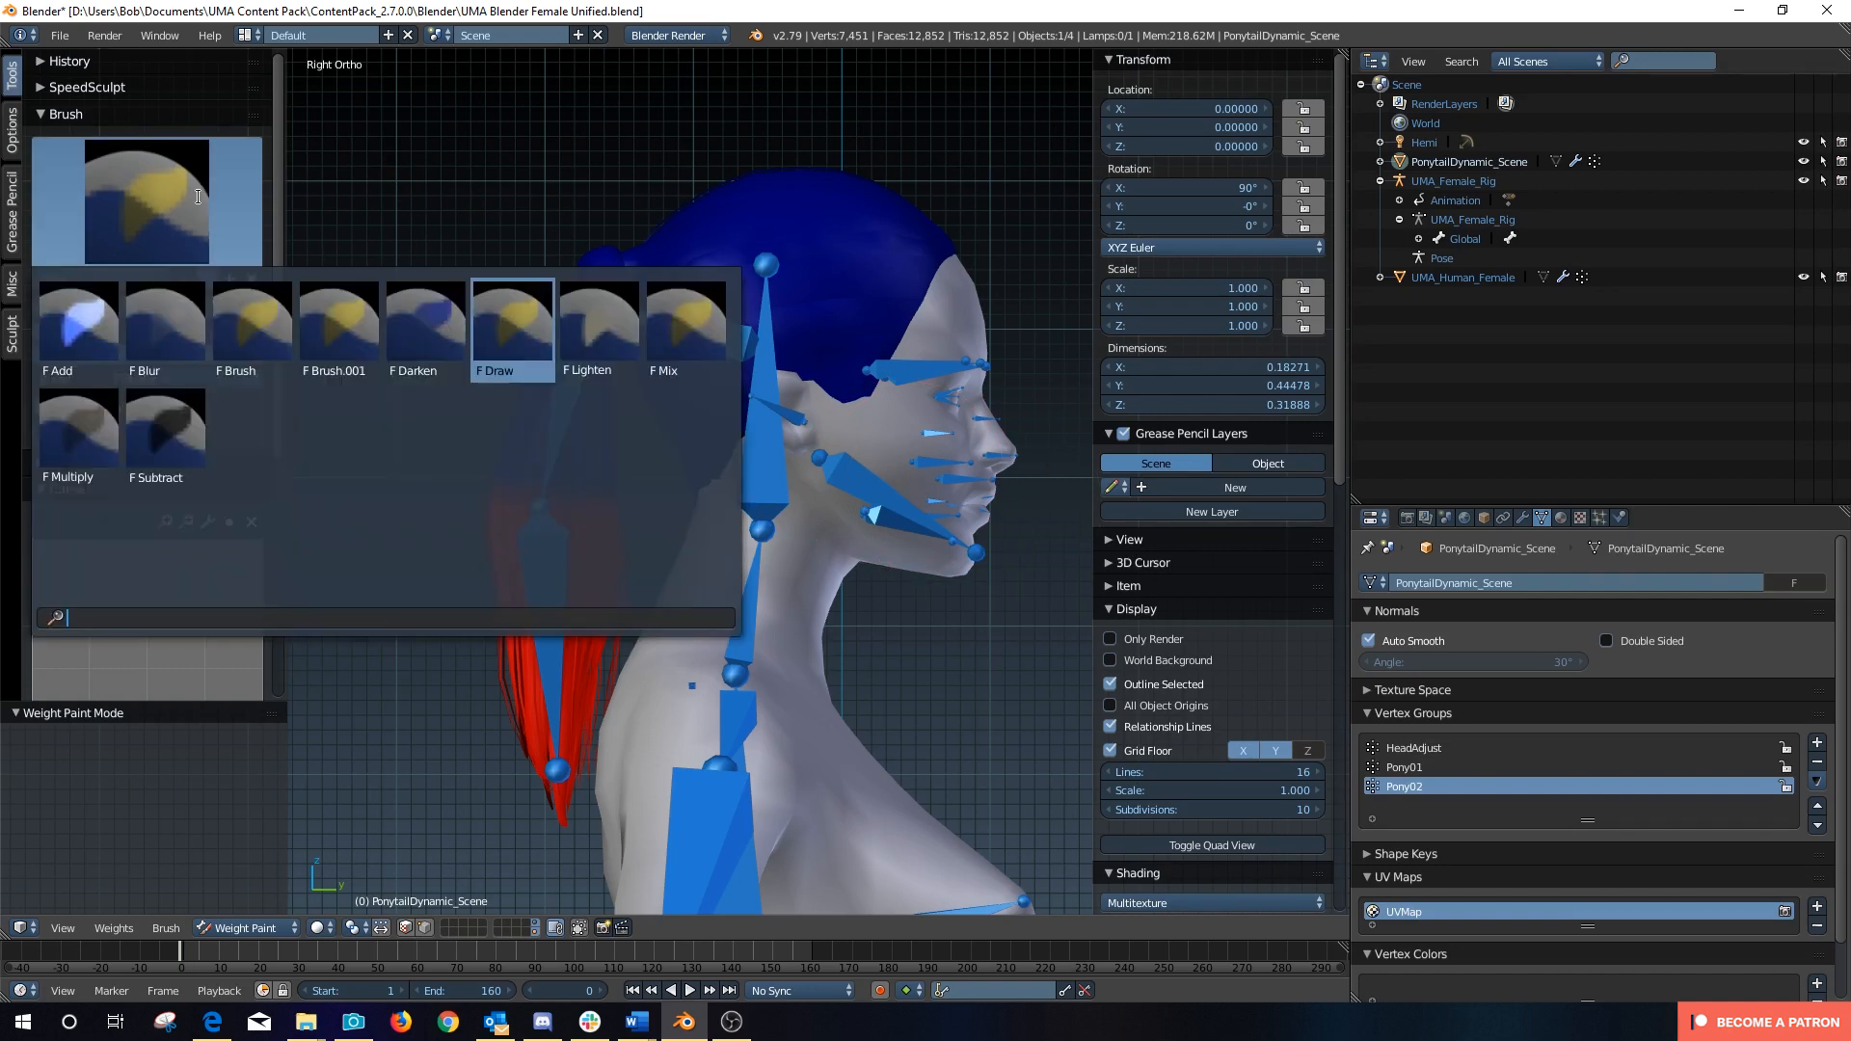
pyautogui.click(166, 347)
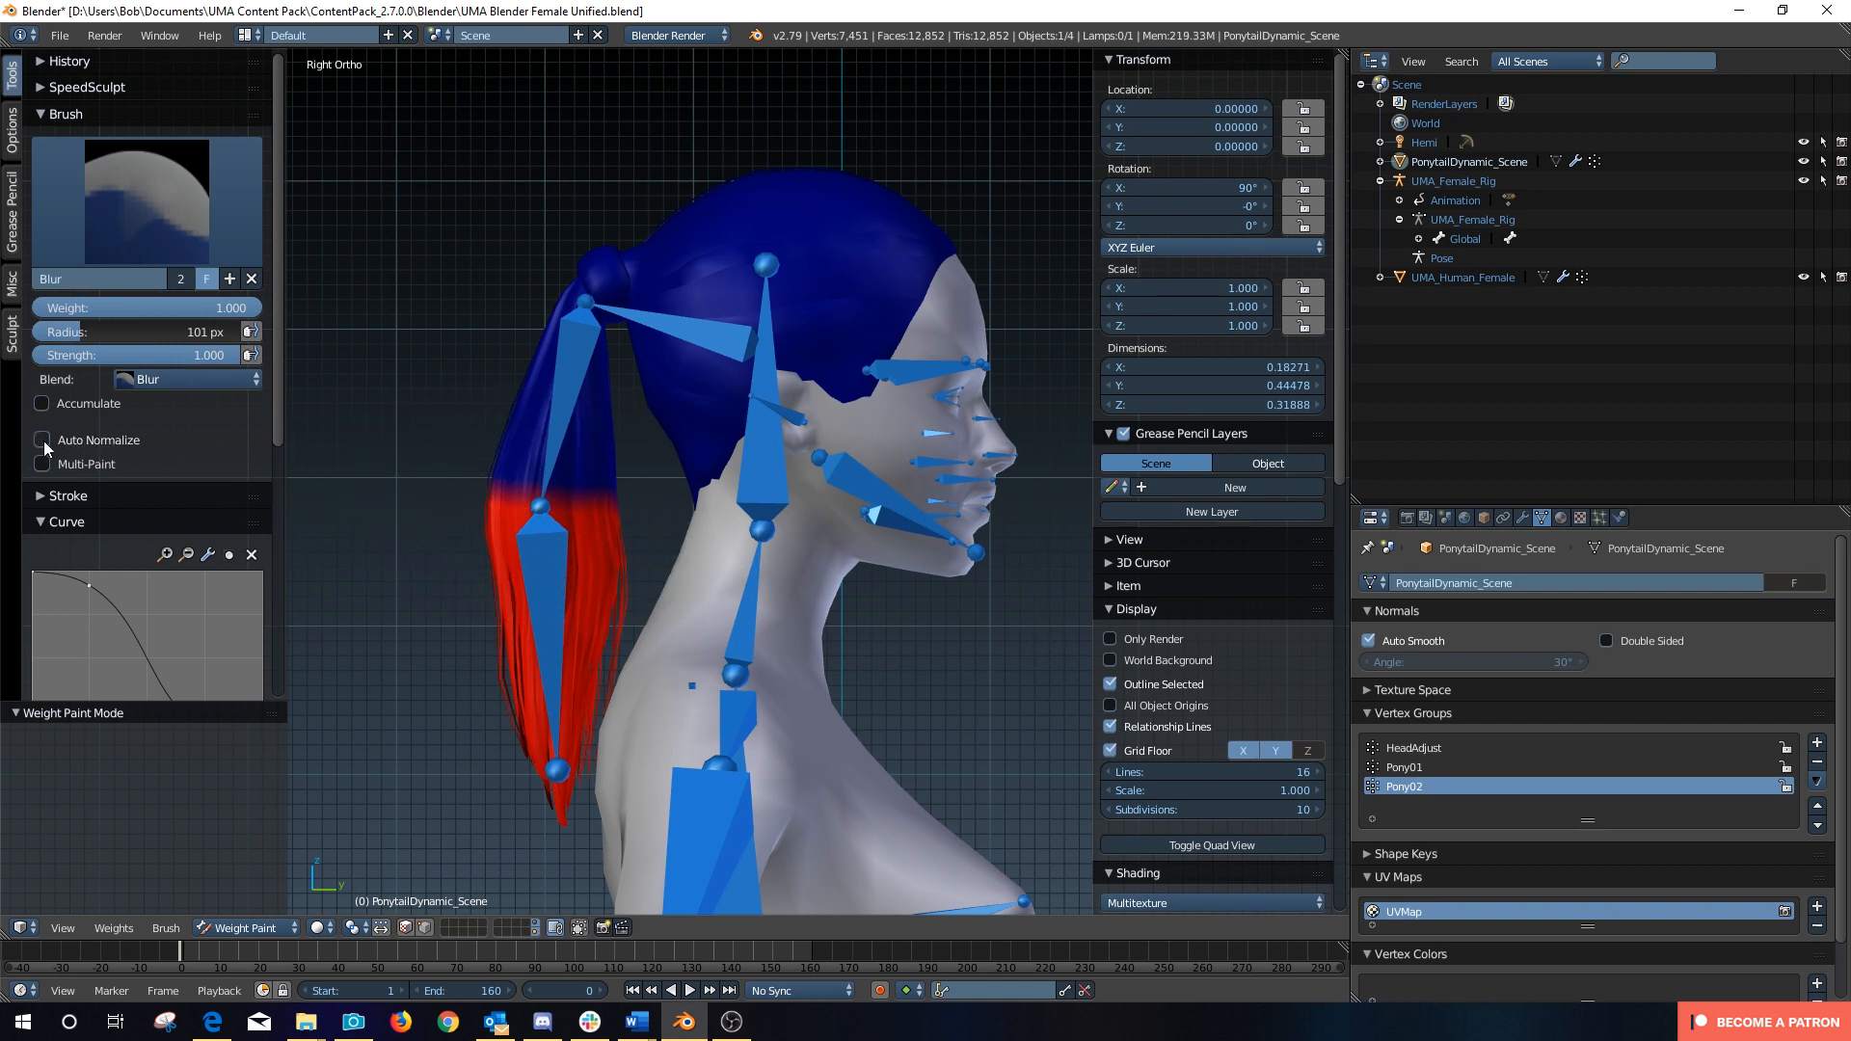
pyautogui.moveTo(469, 505)
pyautogui.mouseDown()
pyautogui.moveTo(547, 511)
pyautogui.moveTo(518, 530)
pyautogui.moveTo(528, 549)
pyautogui.moveTo(465, 563)
pyautogui.moveTo(627, 559)
pyautogui.moveTo(388, 541)
pyautogui.moveTo(488, 561)
pyautogui.moveTo(606, 542)
pyautogui.mouseUp()
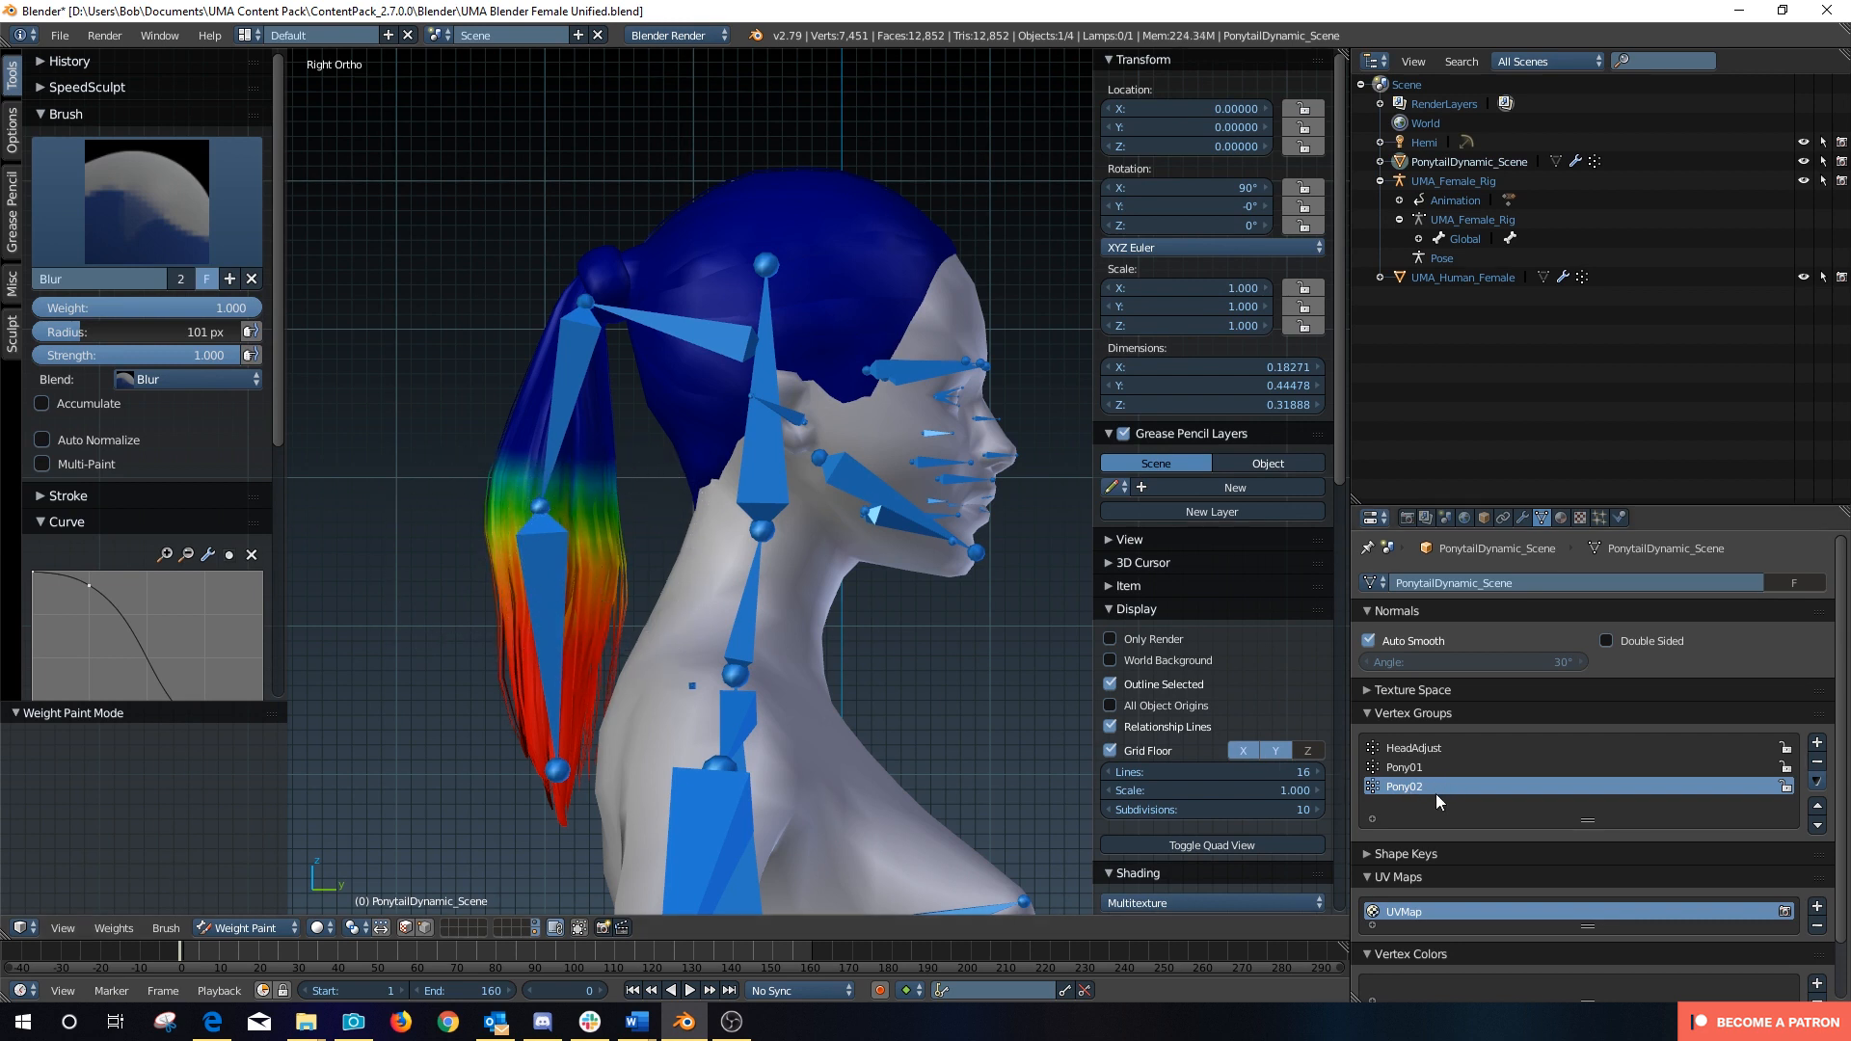
# Step: Blur the Pony01 weights at the ponytail's middle and top, and the HeadAdjust weights around the hair tie
pyautogui.click(1425, 768)
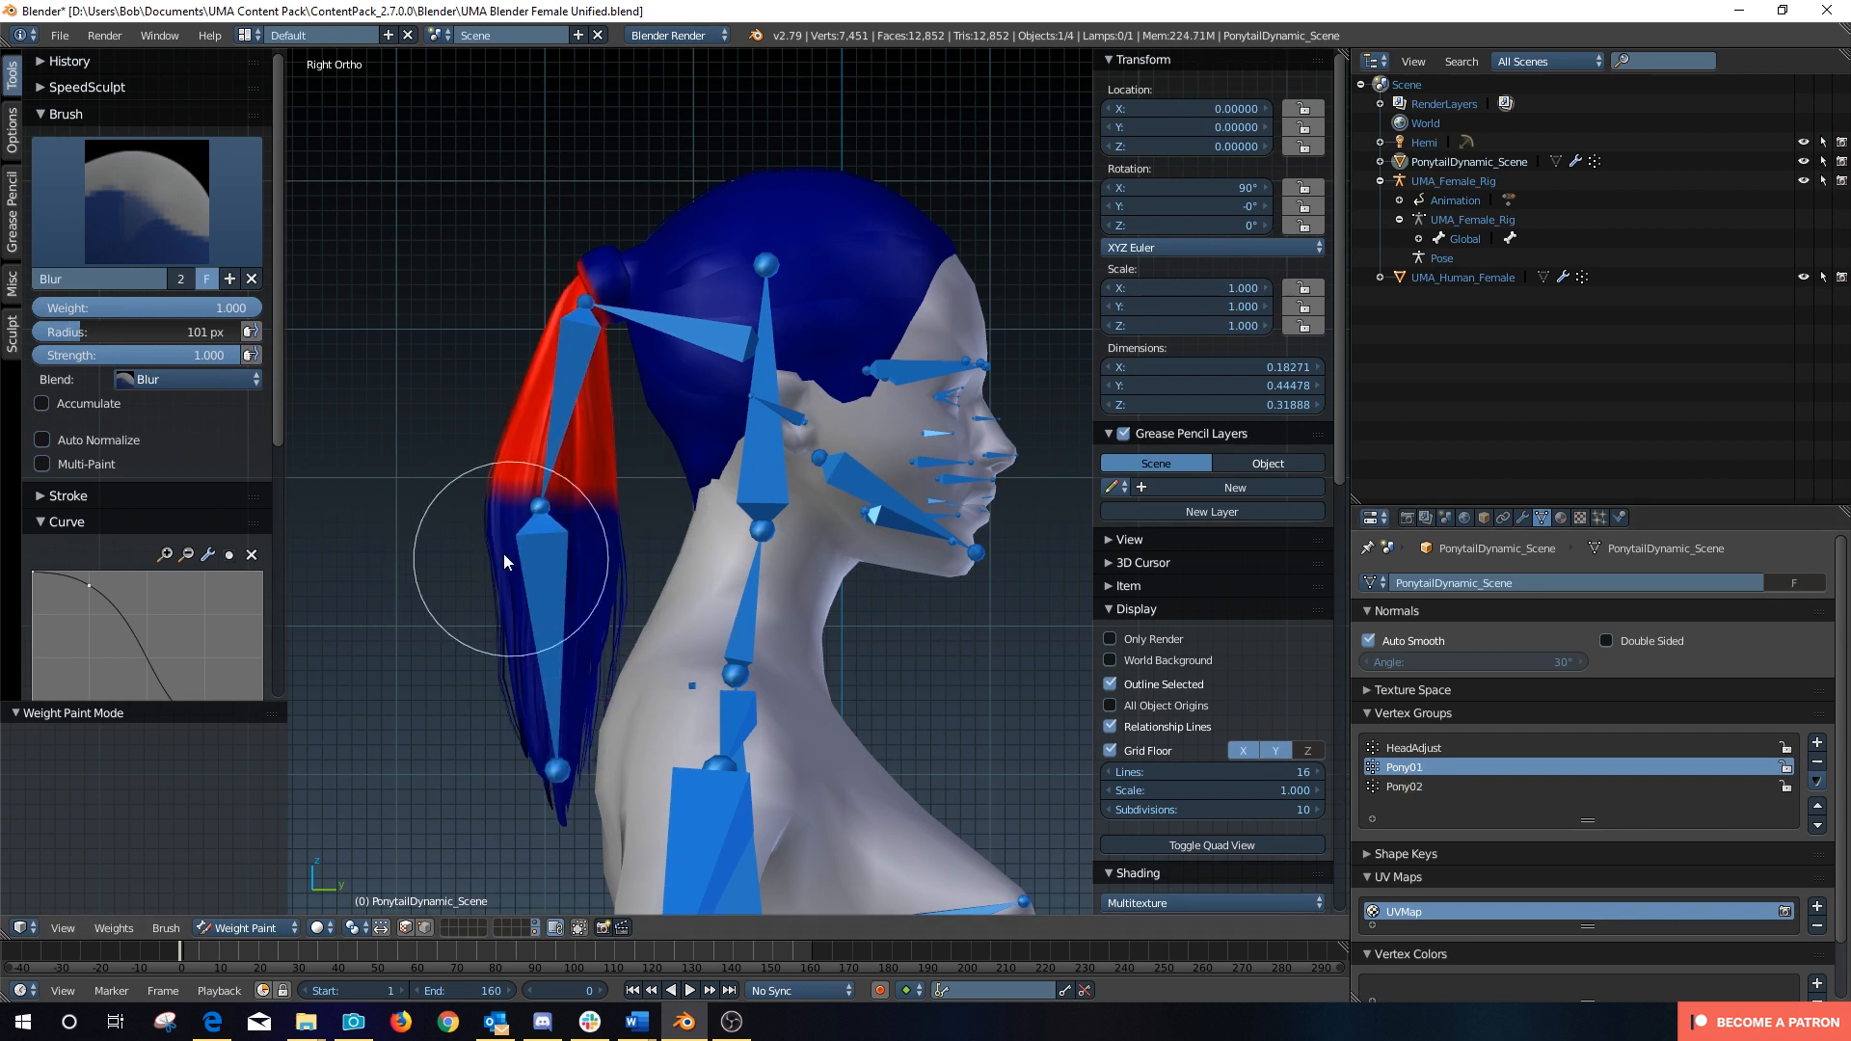
pyautogui.moveTo(503, 553)
pyautogui.mouseDown()
pyautogui.moveTo(465, 540)
pyautogui.moveTo(637, 542)
pyautogui.moveTo(632, 523)
pyautogui.moveTo(598, 522)
pyautogui.moveTo(616, 511)
pyautogui.moveTo(590, 532)
pyautogui.moveTo(612, 547)
pyautogui.moveTo(492, 565)
pyautogui.moveTo(604, 472)
pyautogui.moveTo(628, 539)
pyautogui.moveTo(563, 256)
pyautogui.moveTo(609, 321)
pyautogui.moveTo(553, 262)
pyautogui.moveTo(608, 318)
pyautogui.mouseUp()
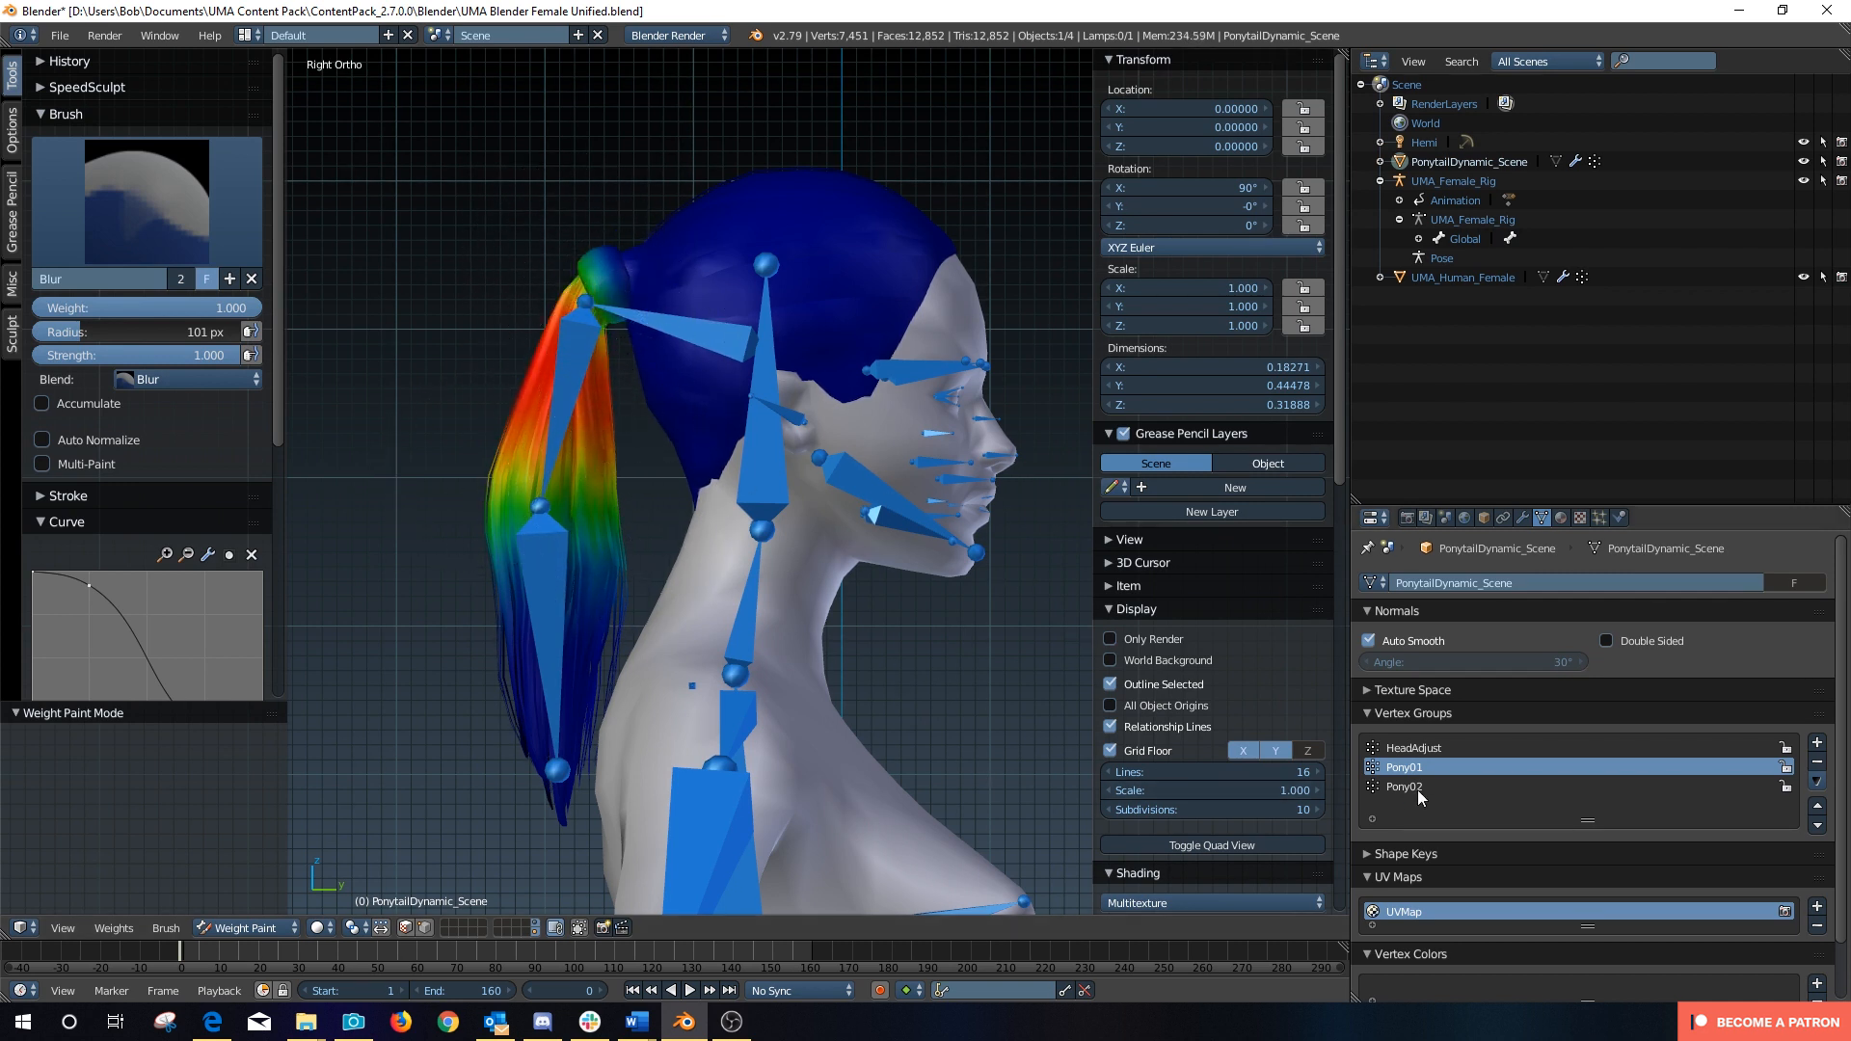
pyautogui.click(1425, 746)
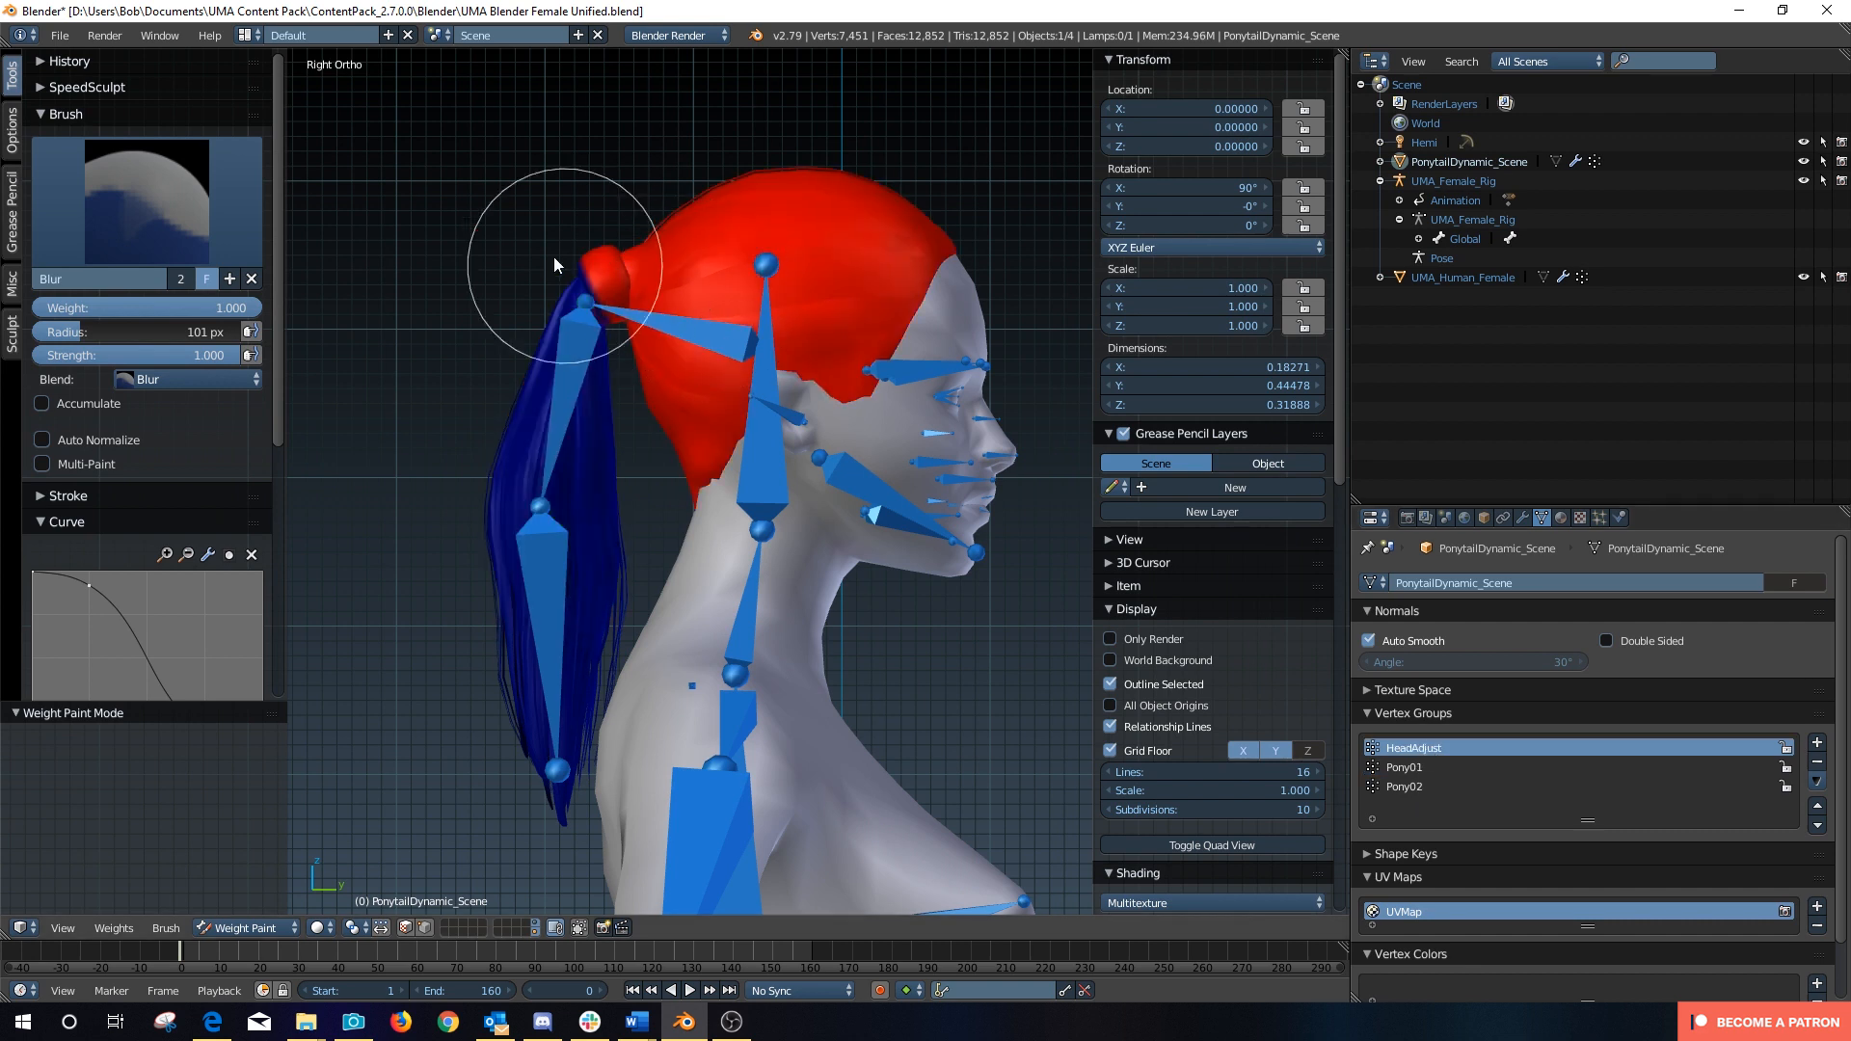
pyautogui.moveTo(571, 246)
pyautogui.mouseDown()
pyautogui.moveTo(605, 349)
pyautogui.moveTo(568, 236)
pyautogui.moveTo(553, 264)
pyautogui.moveTo(583, 294)
pyautogui.mouseUp()
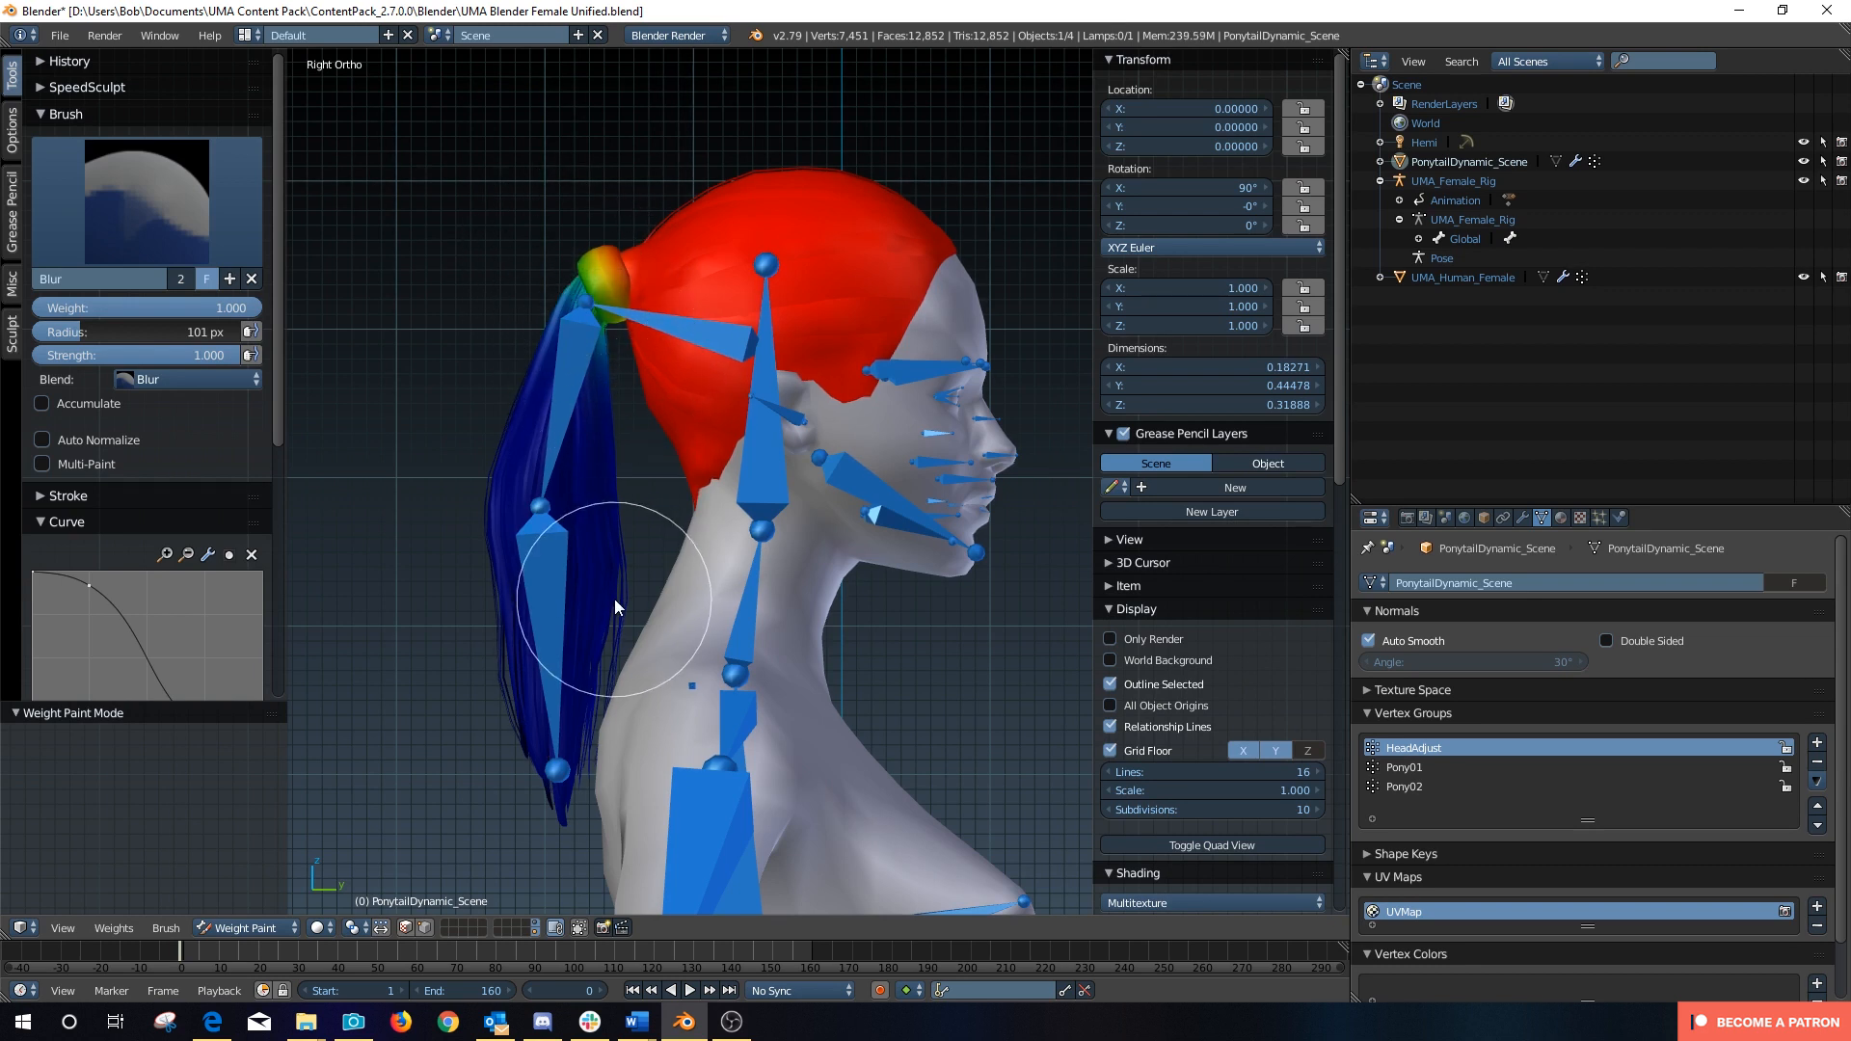
# Step: Compare the blurred weight transitions of the HeadAdjust, Pony01 and Pony02 vertex groups
pyautogui.click(1442, 768)
pyautogui.click(1431, 789)
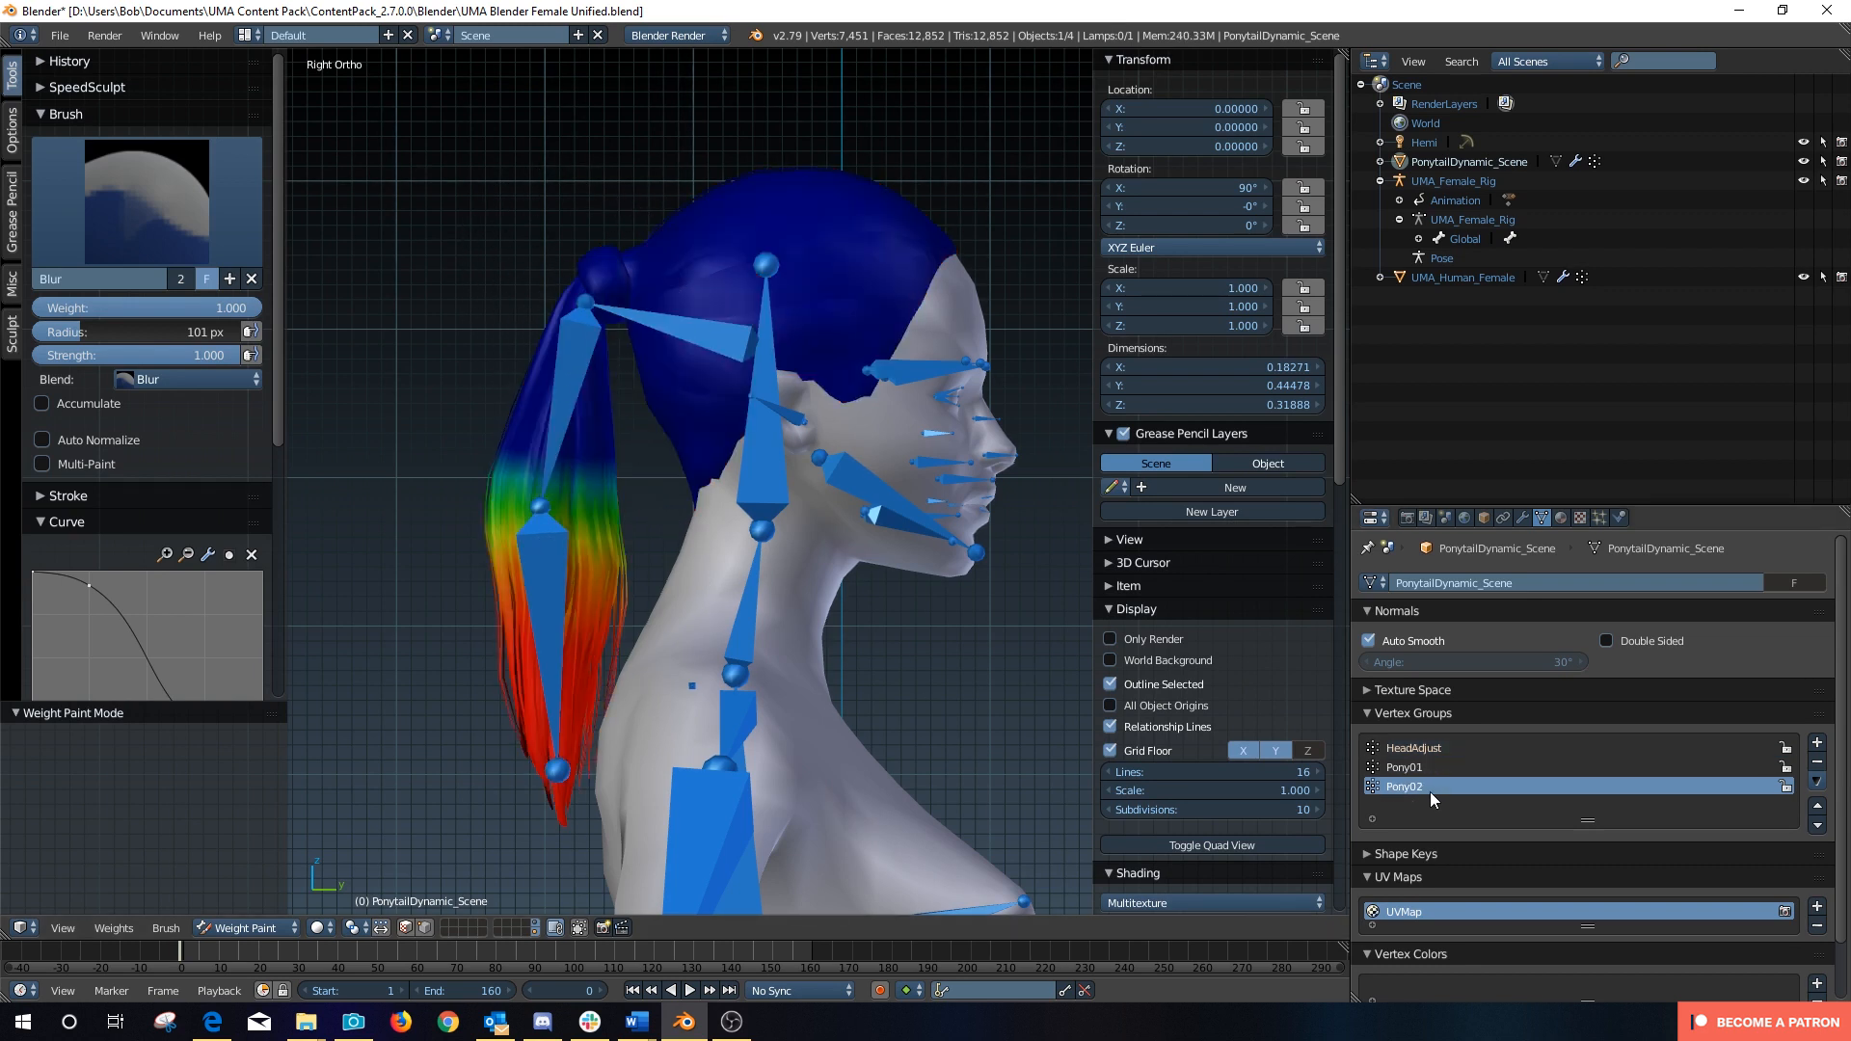
pyautogui.click(1425, 767)
pyautogui.click(1425, 749)
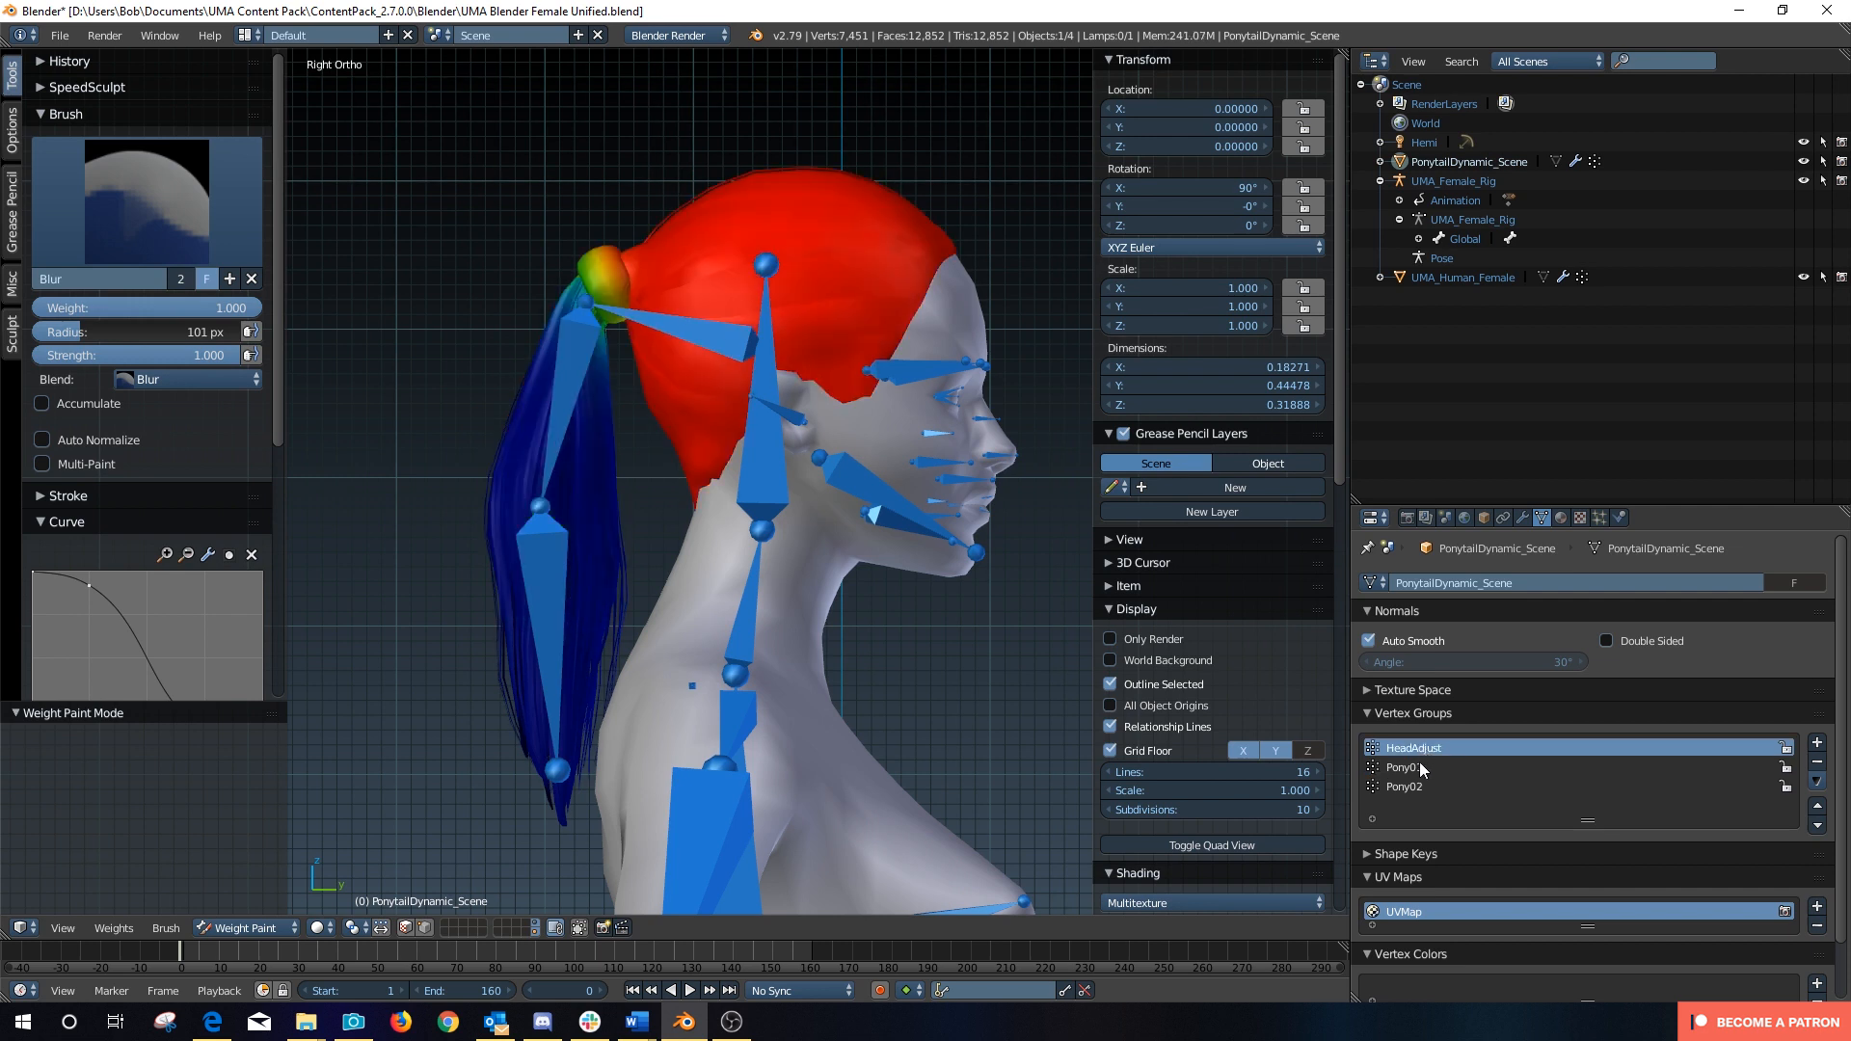
pyautogui.click(1417, 767)
pyautogui.click(1425, 786)
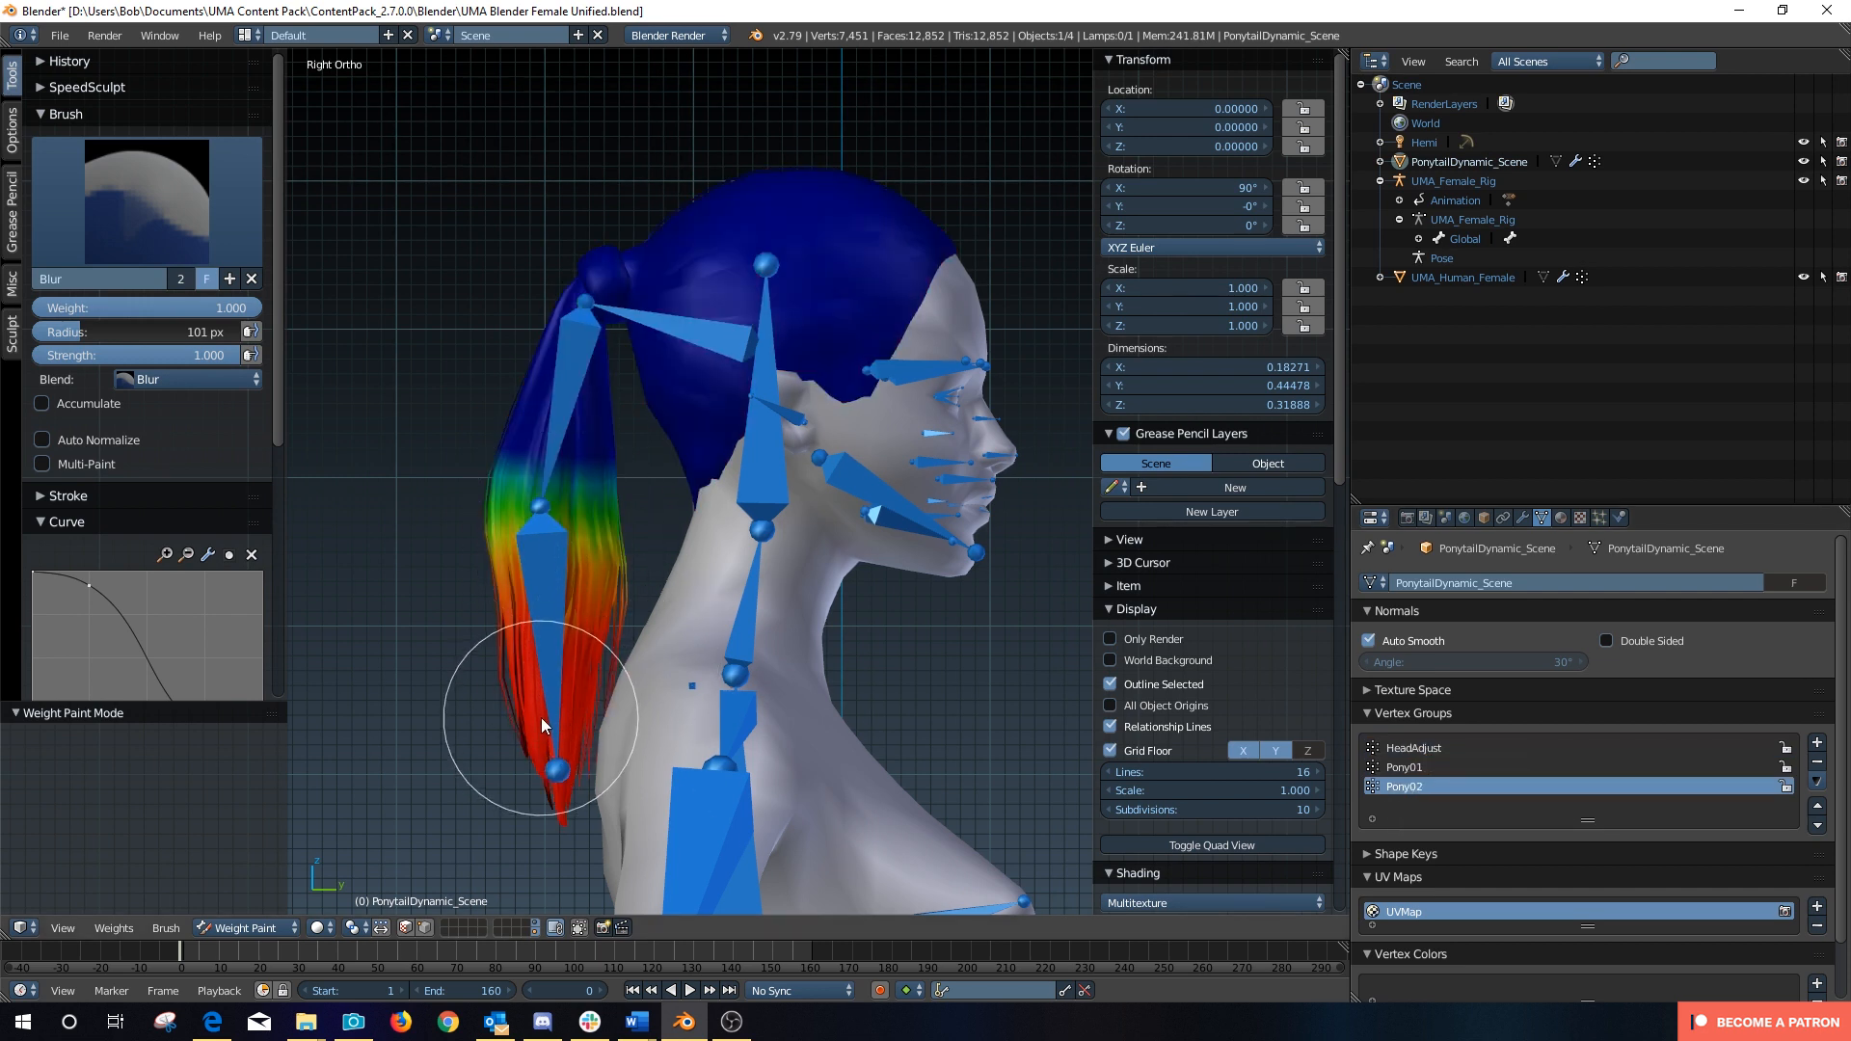
# Step: Turn Auto Normalize back on for the Blur brush and switch UMA_Female_Rig into Pose Mode
pyautogui.click(41, 440)
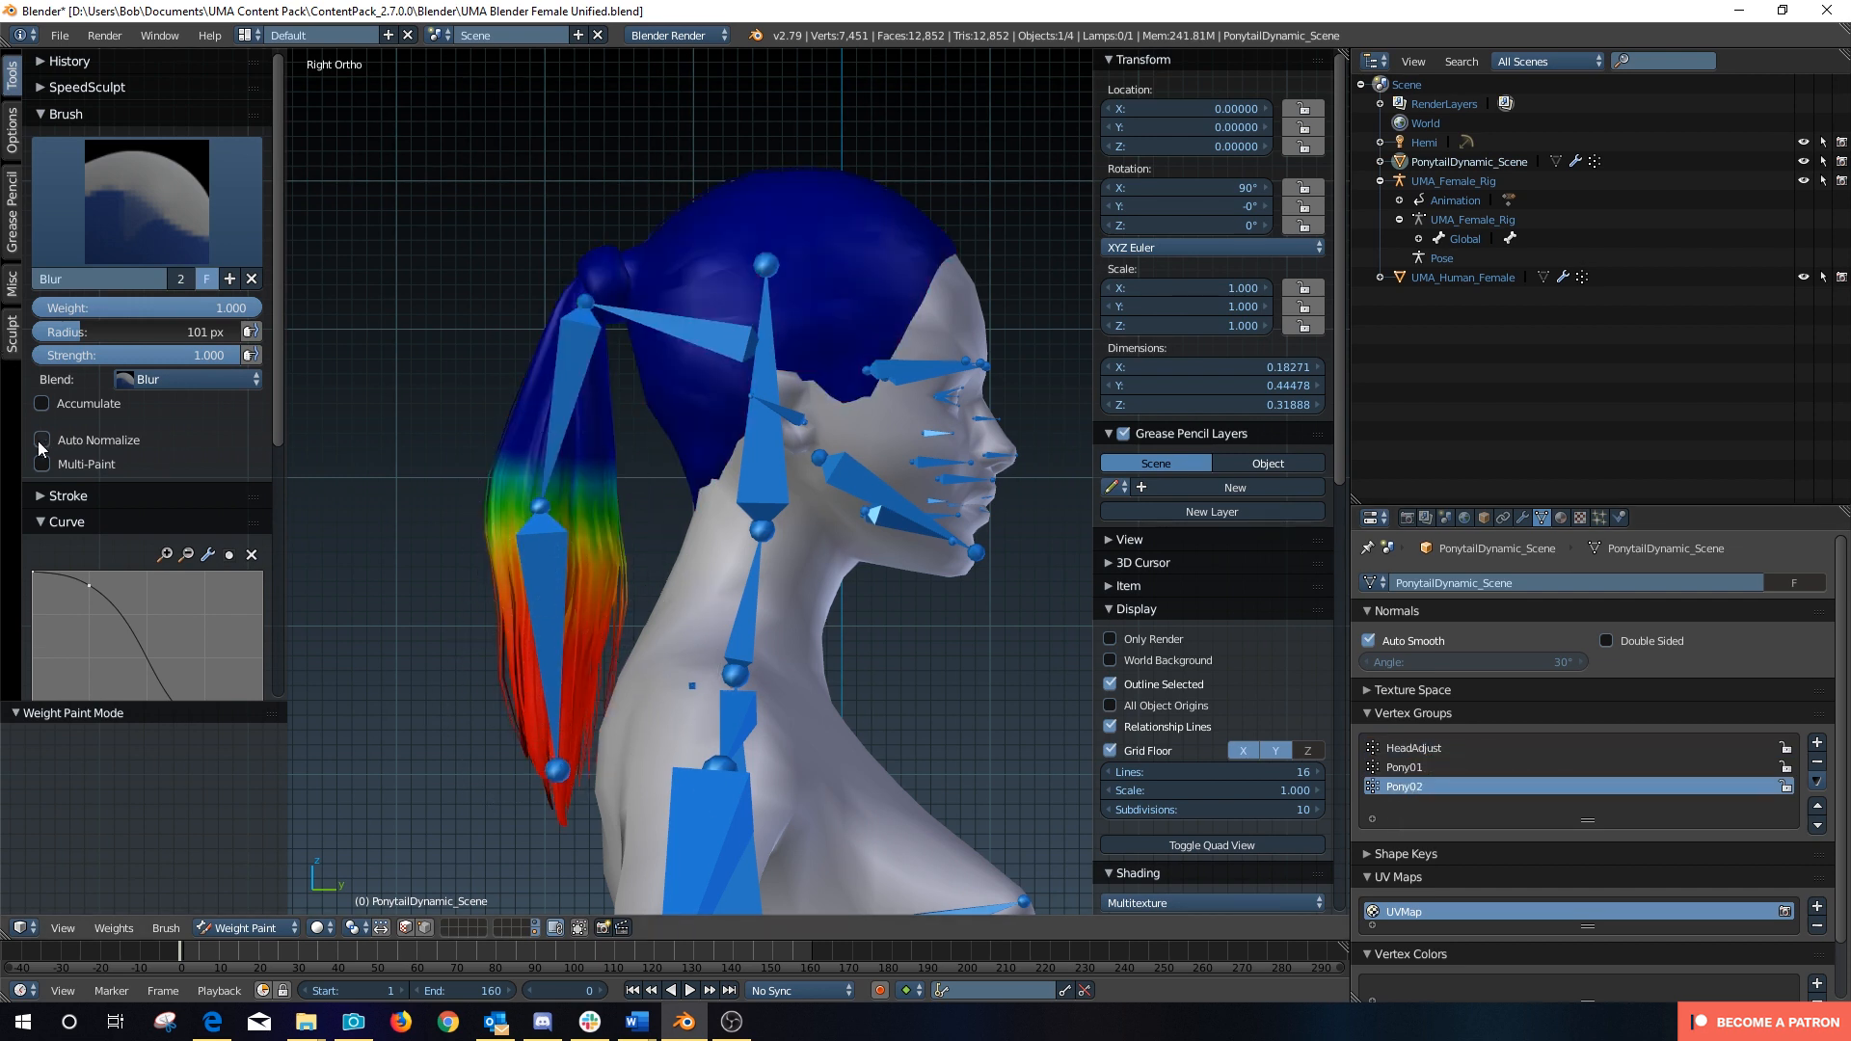
pyautogui.click(270, 925)
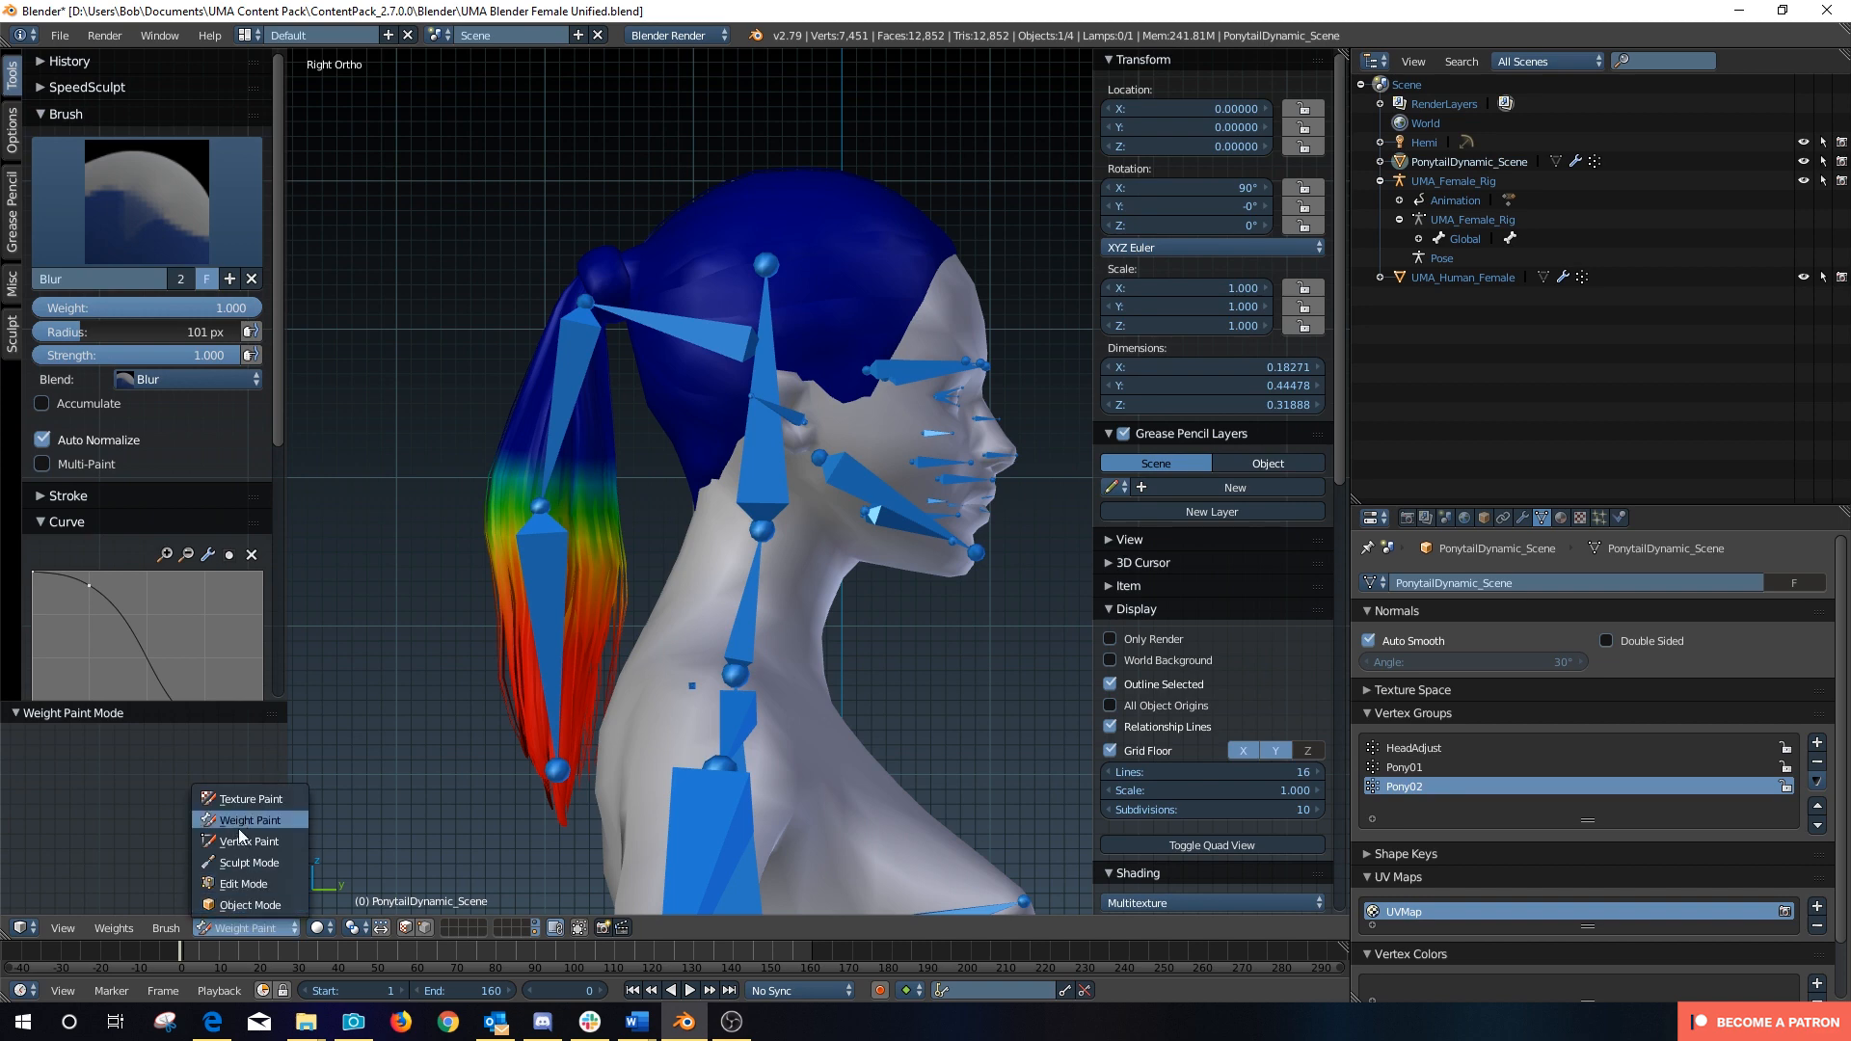
pyautogui.click(256, 903)
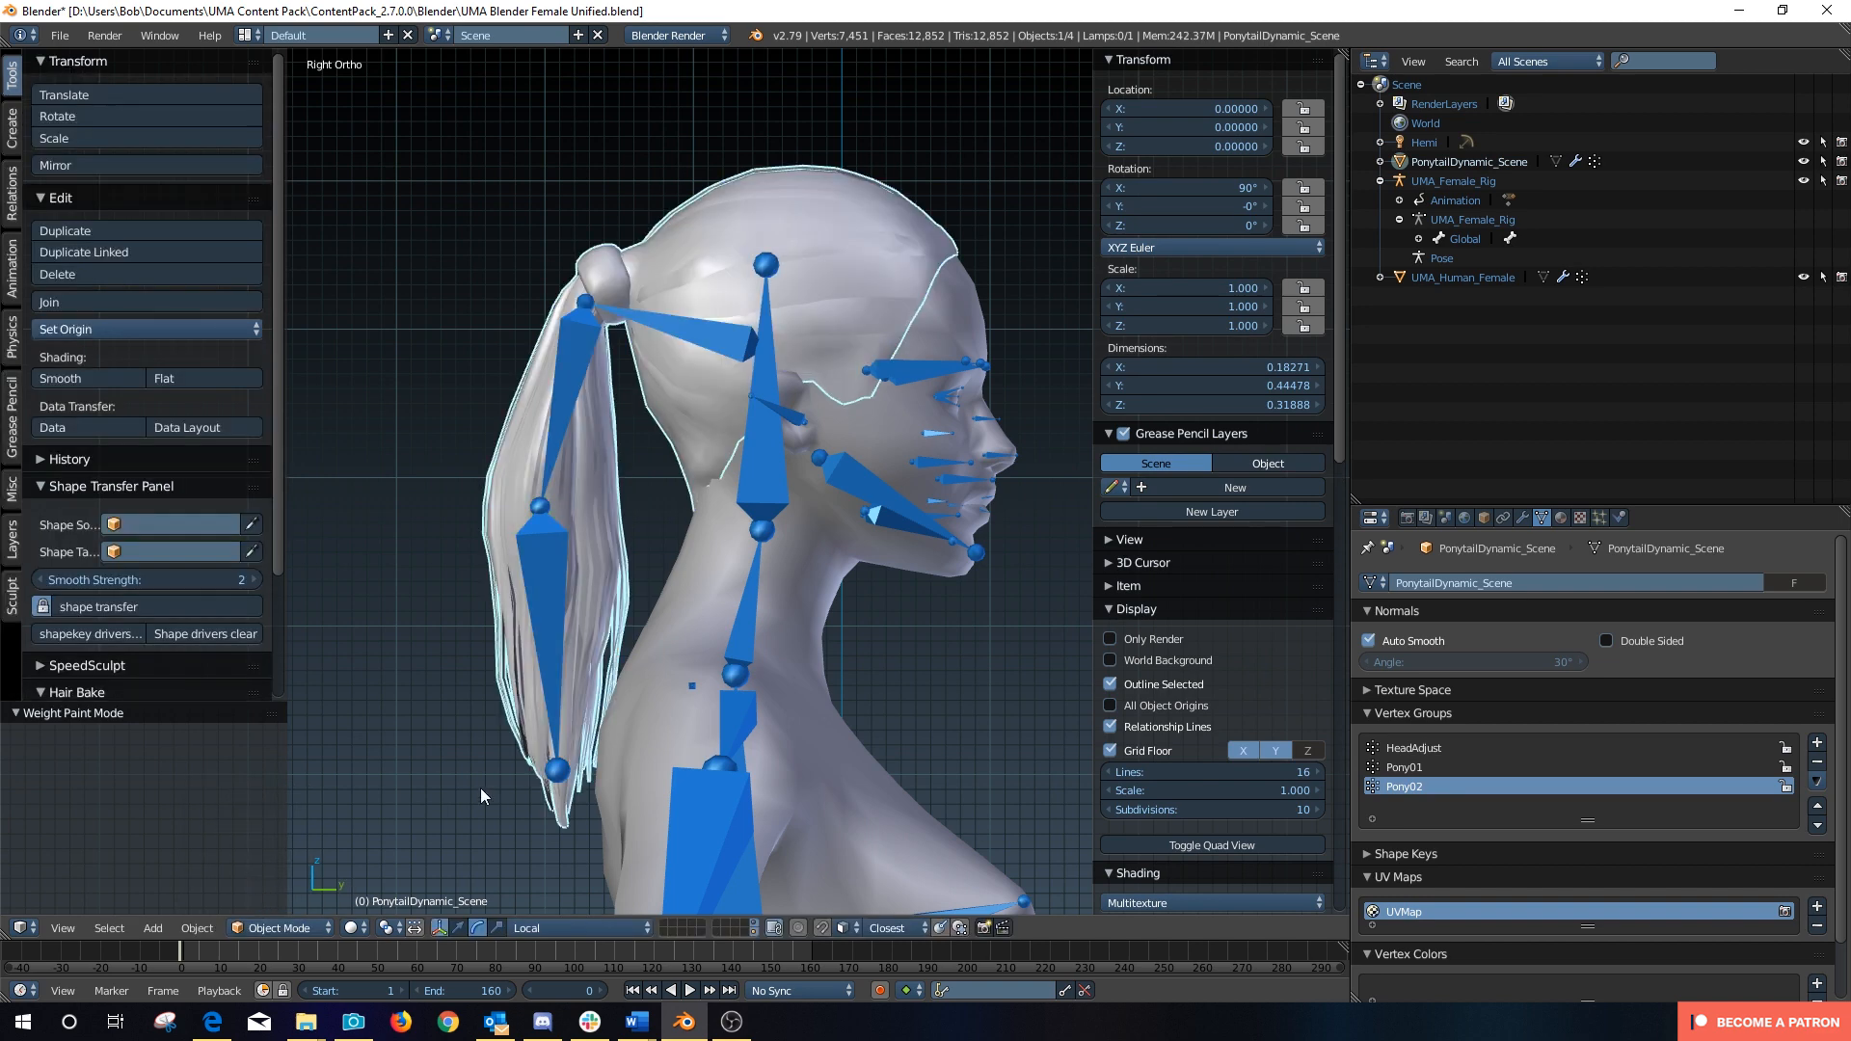
pyautogui.rightClick(570, 328)
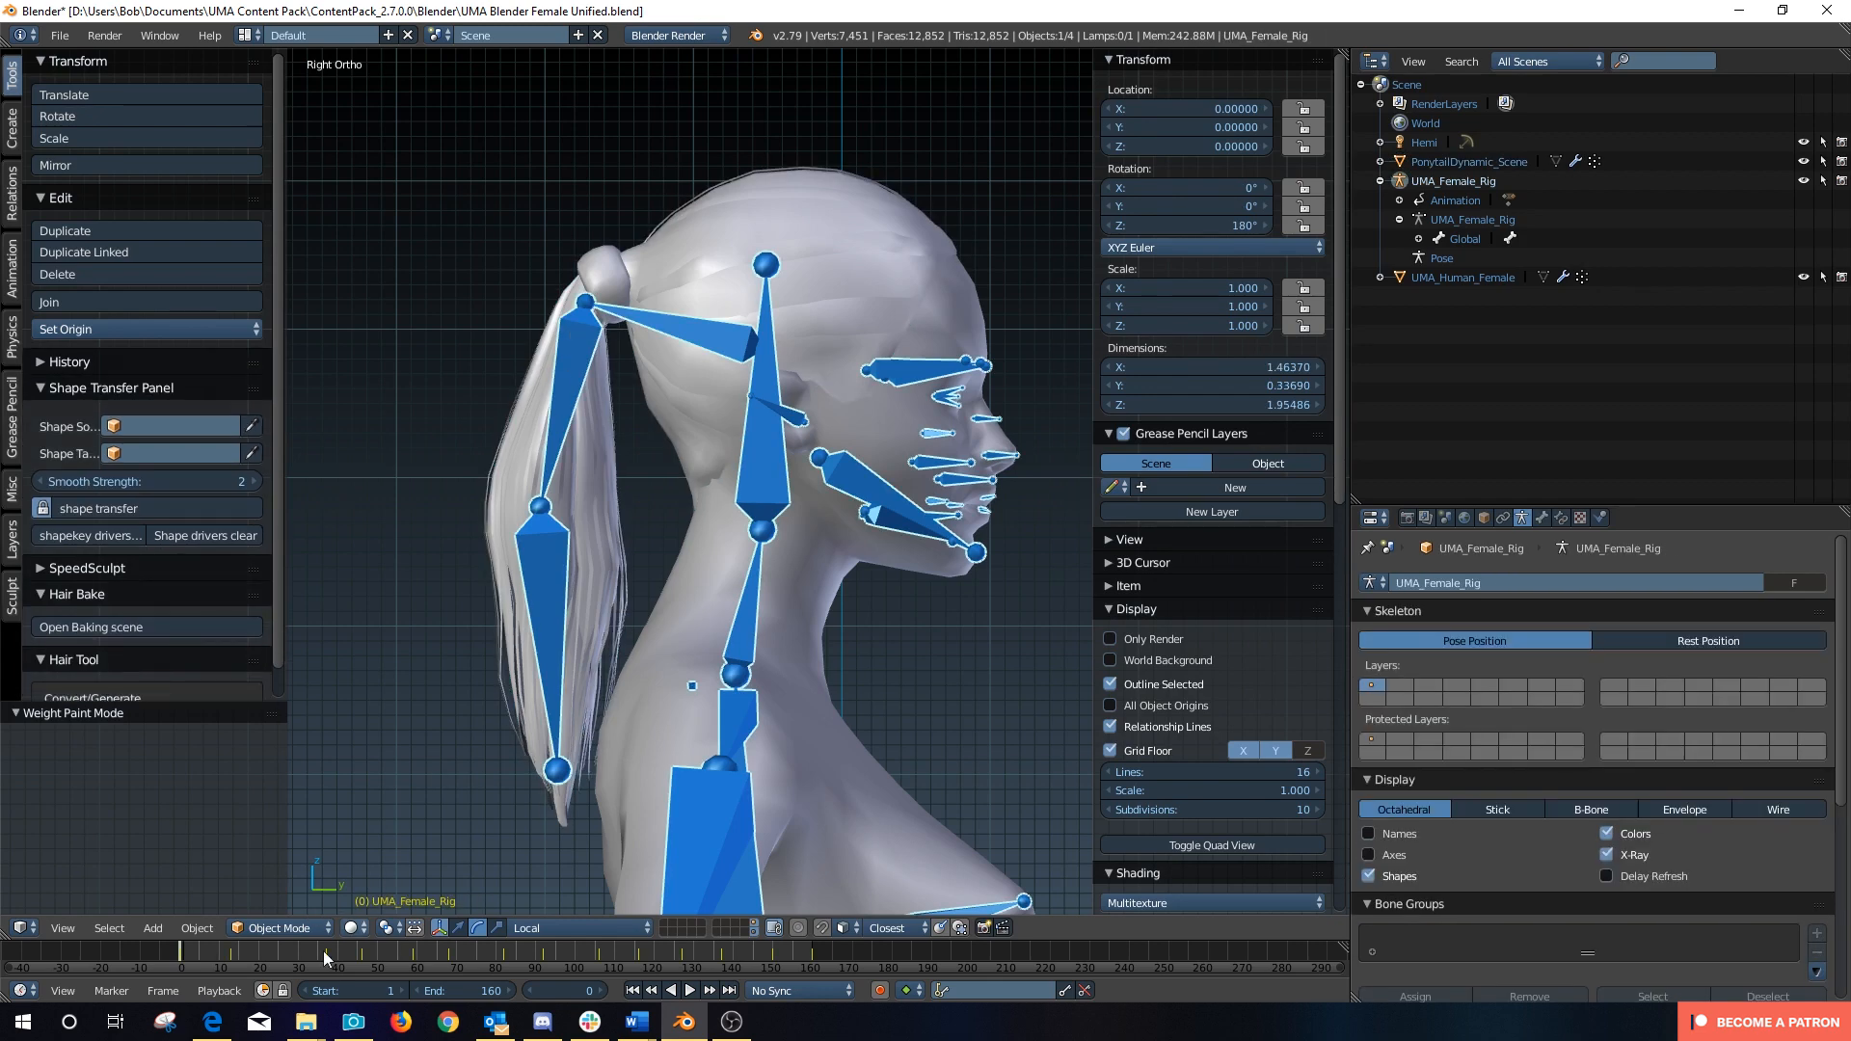
pyautogui.click(292, 929)
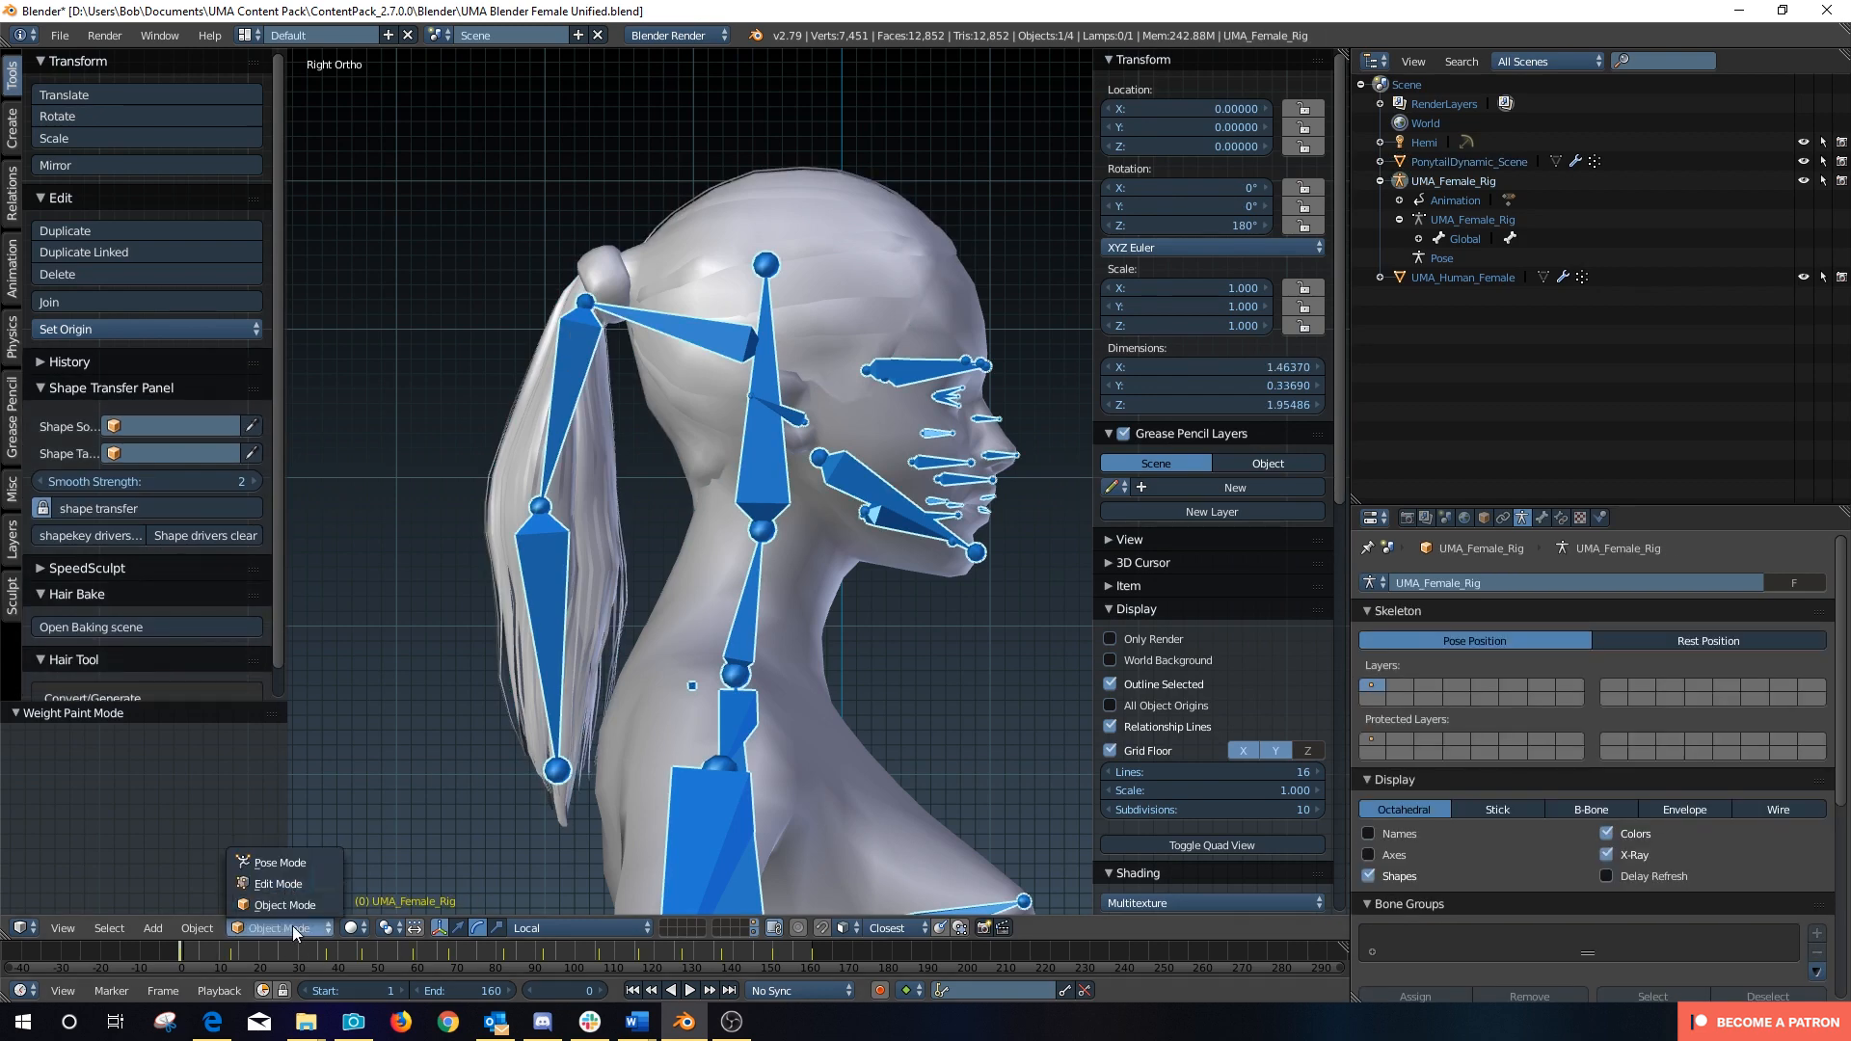
pyautogui.click(299, 859)
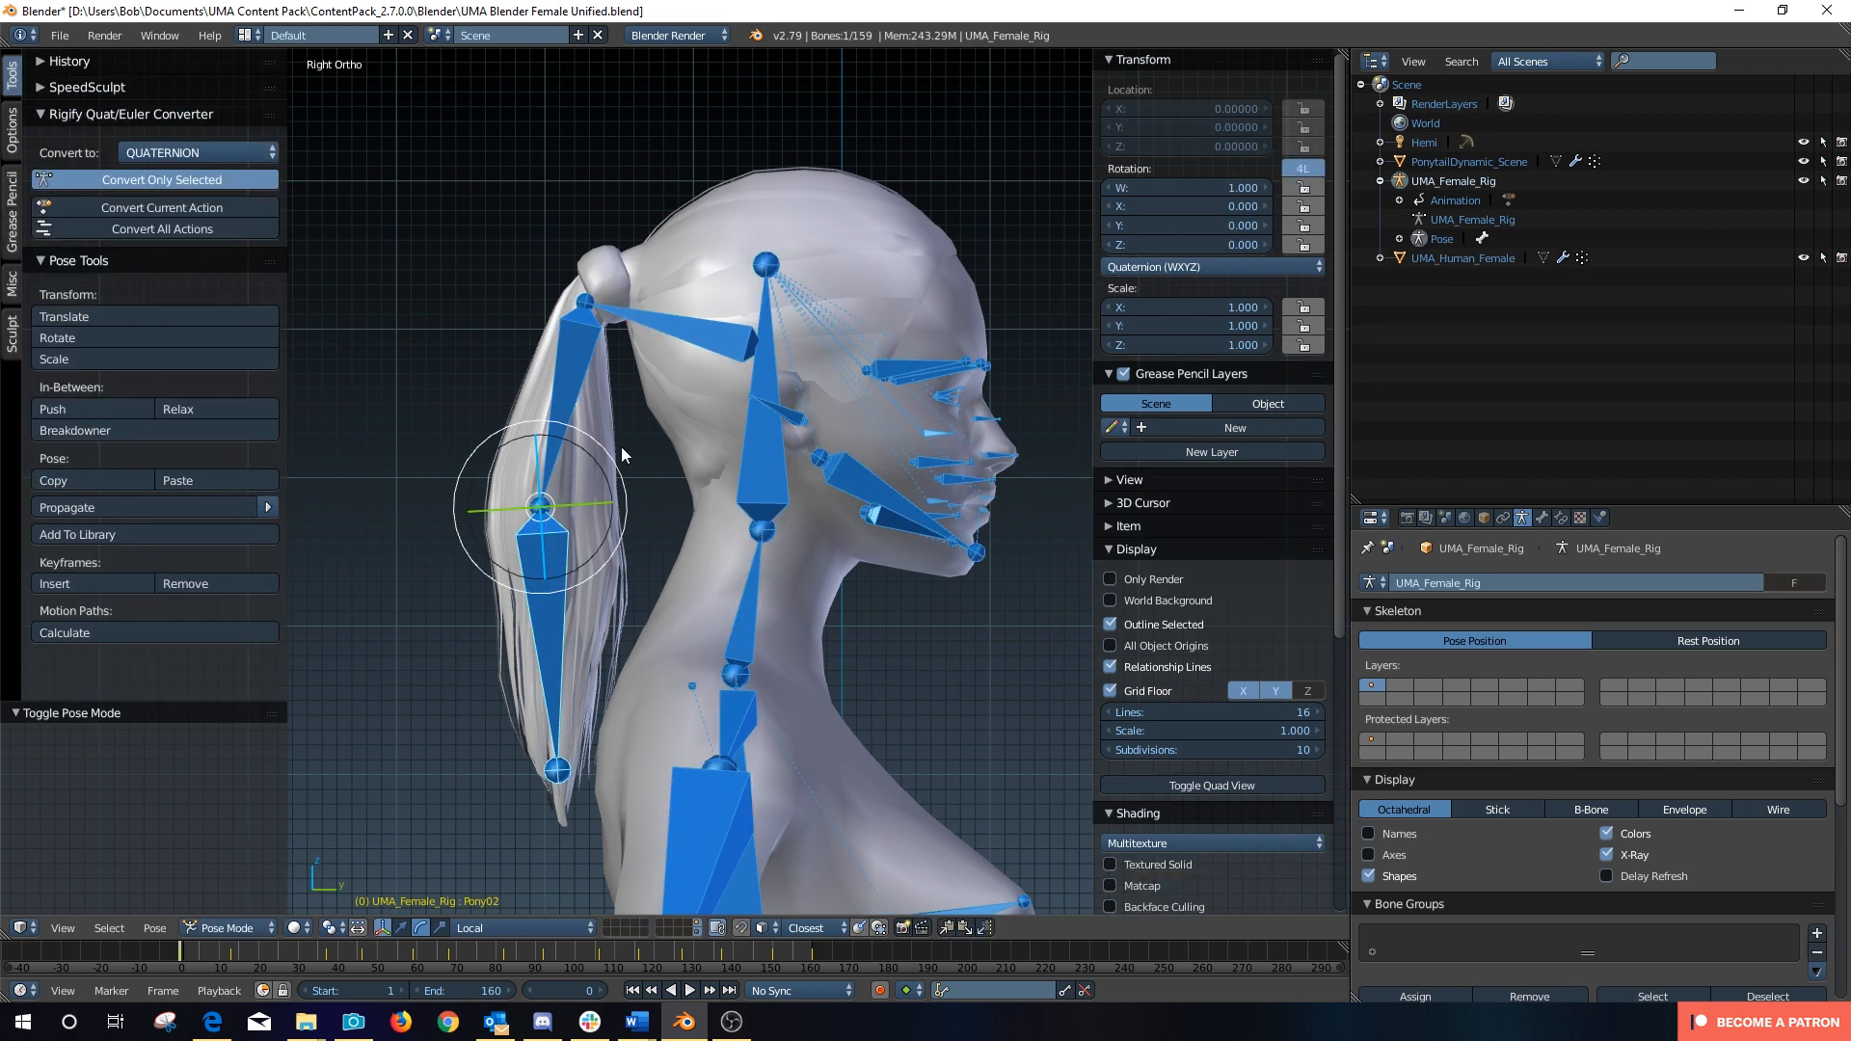
# Step: Rotate the Pony01 bone back and forth to test the blended weights at the hair tie, and clear the rotation
pyautogui.rightClick(576, 353)
pyautogui.press('r')
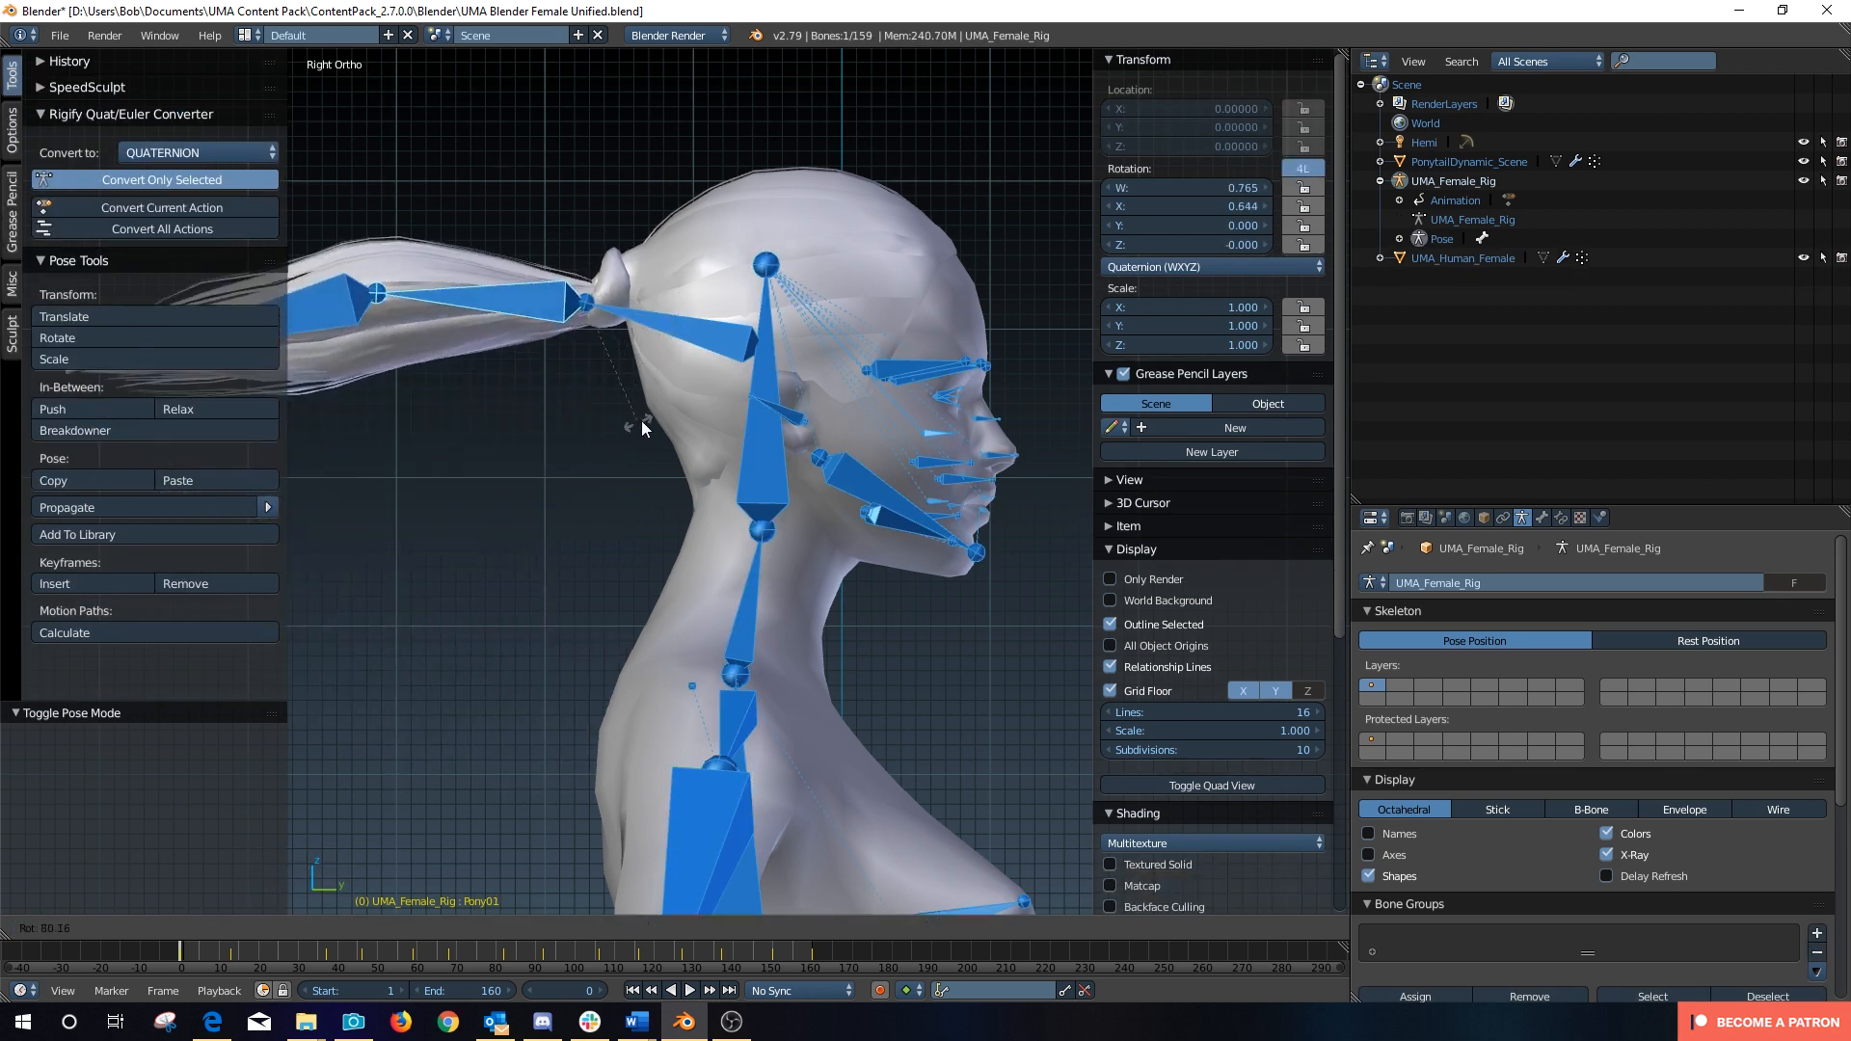
pyautogui.click(694, 306)
pyautogui.moveTo(665, 279)
pyautogui.mouseDown()
pyautogui.moveTo(646, 234)
pyautogui.moveTo(667, 228)
pyautogui.moveTo(680, 278)
pyautogui.mouseUp()
pyautogui.press('Escape')
pyautogui.hotkey('alt', 'r')
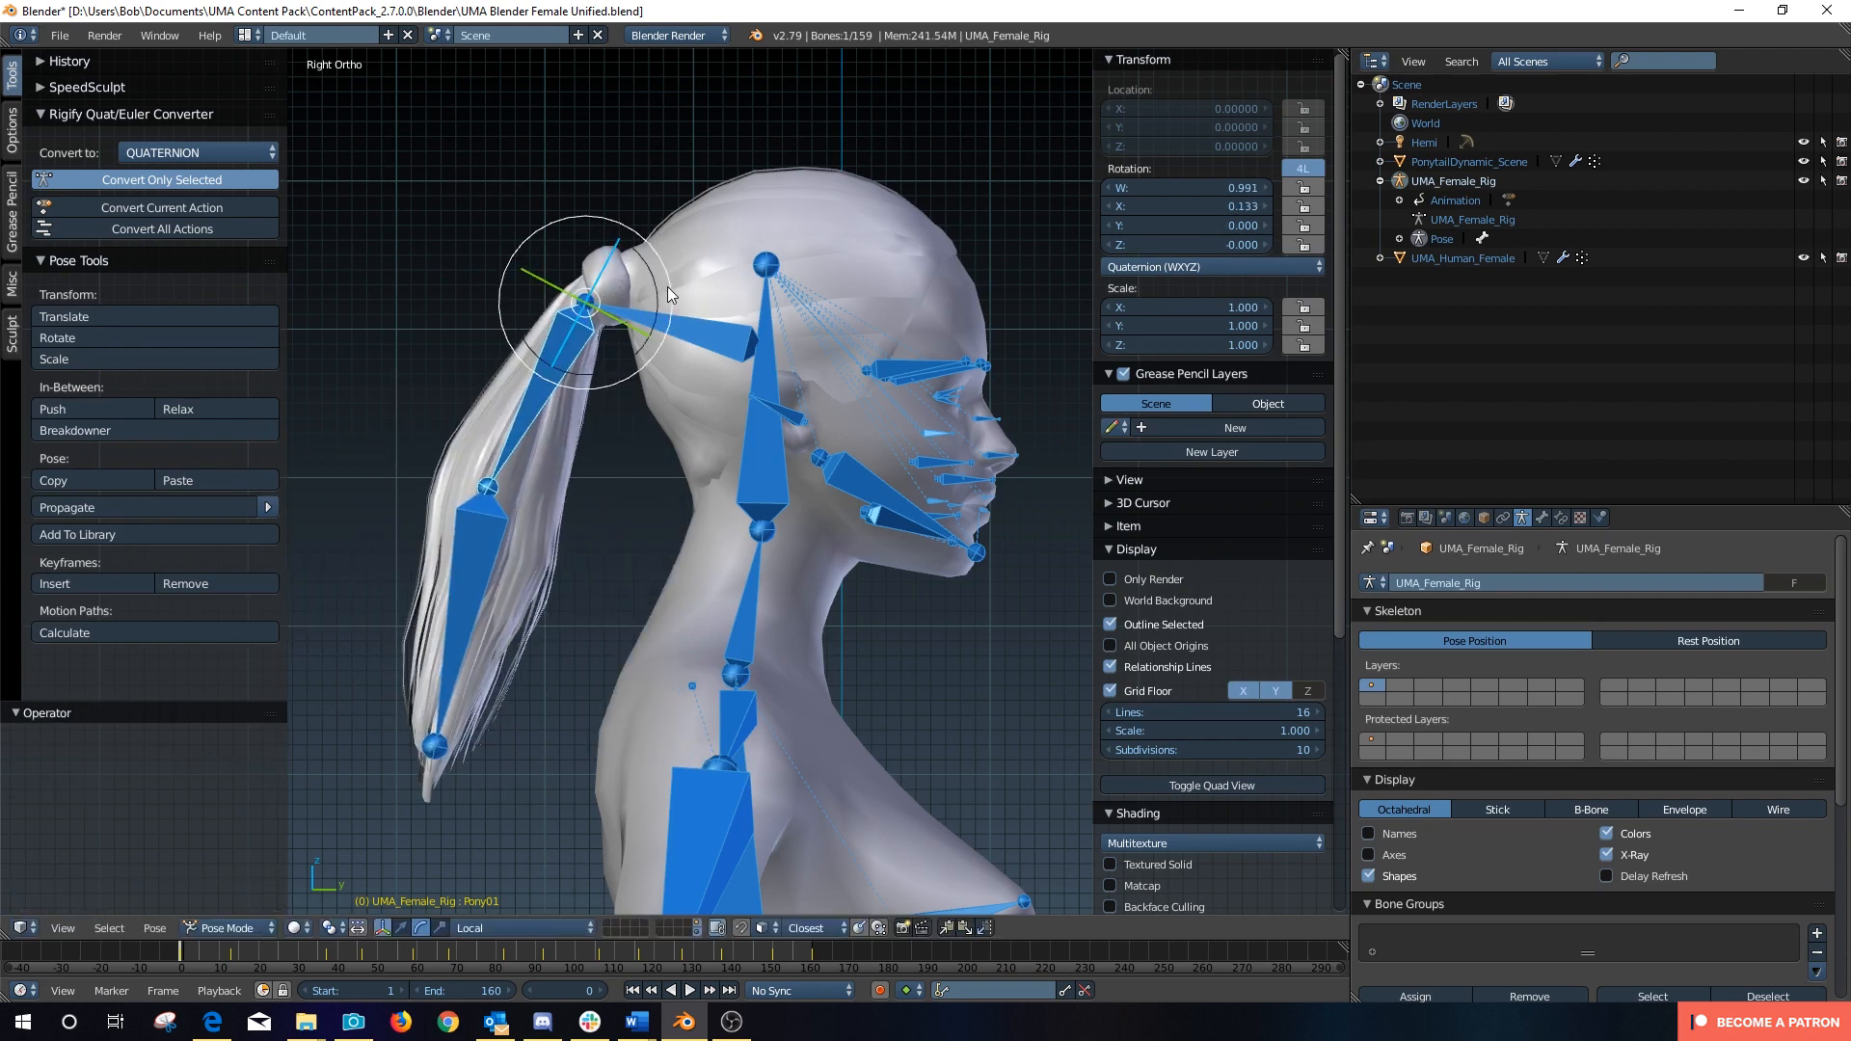
# Step: Rotate the Pony02 bone to test the bend in the middle of the ponytail, and undo the rotation
pyautogui.rightClick(561, 574)
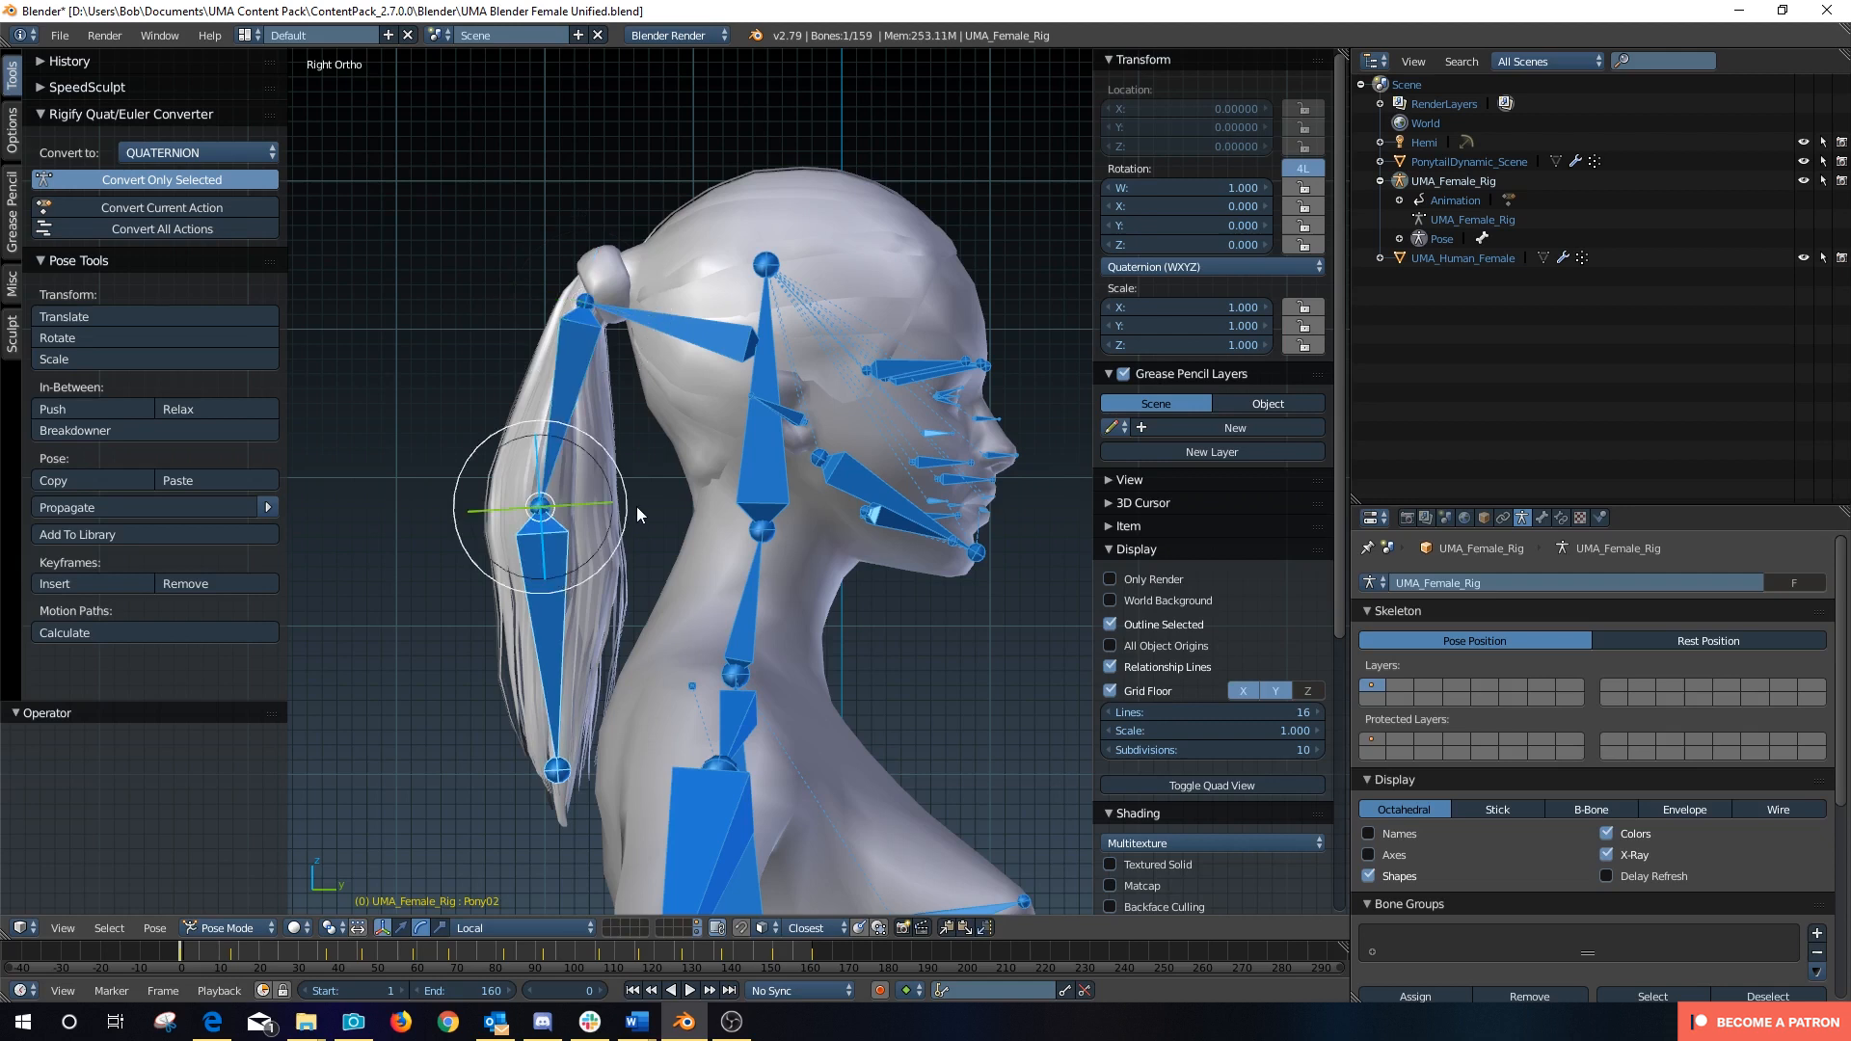
pyautogui.press('r')
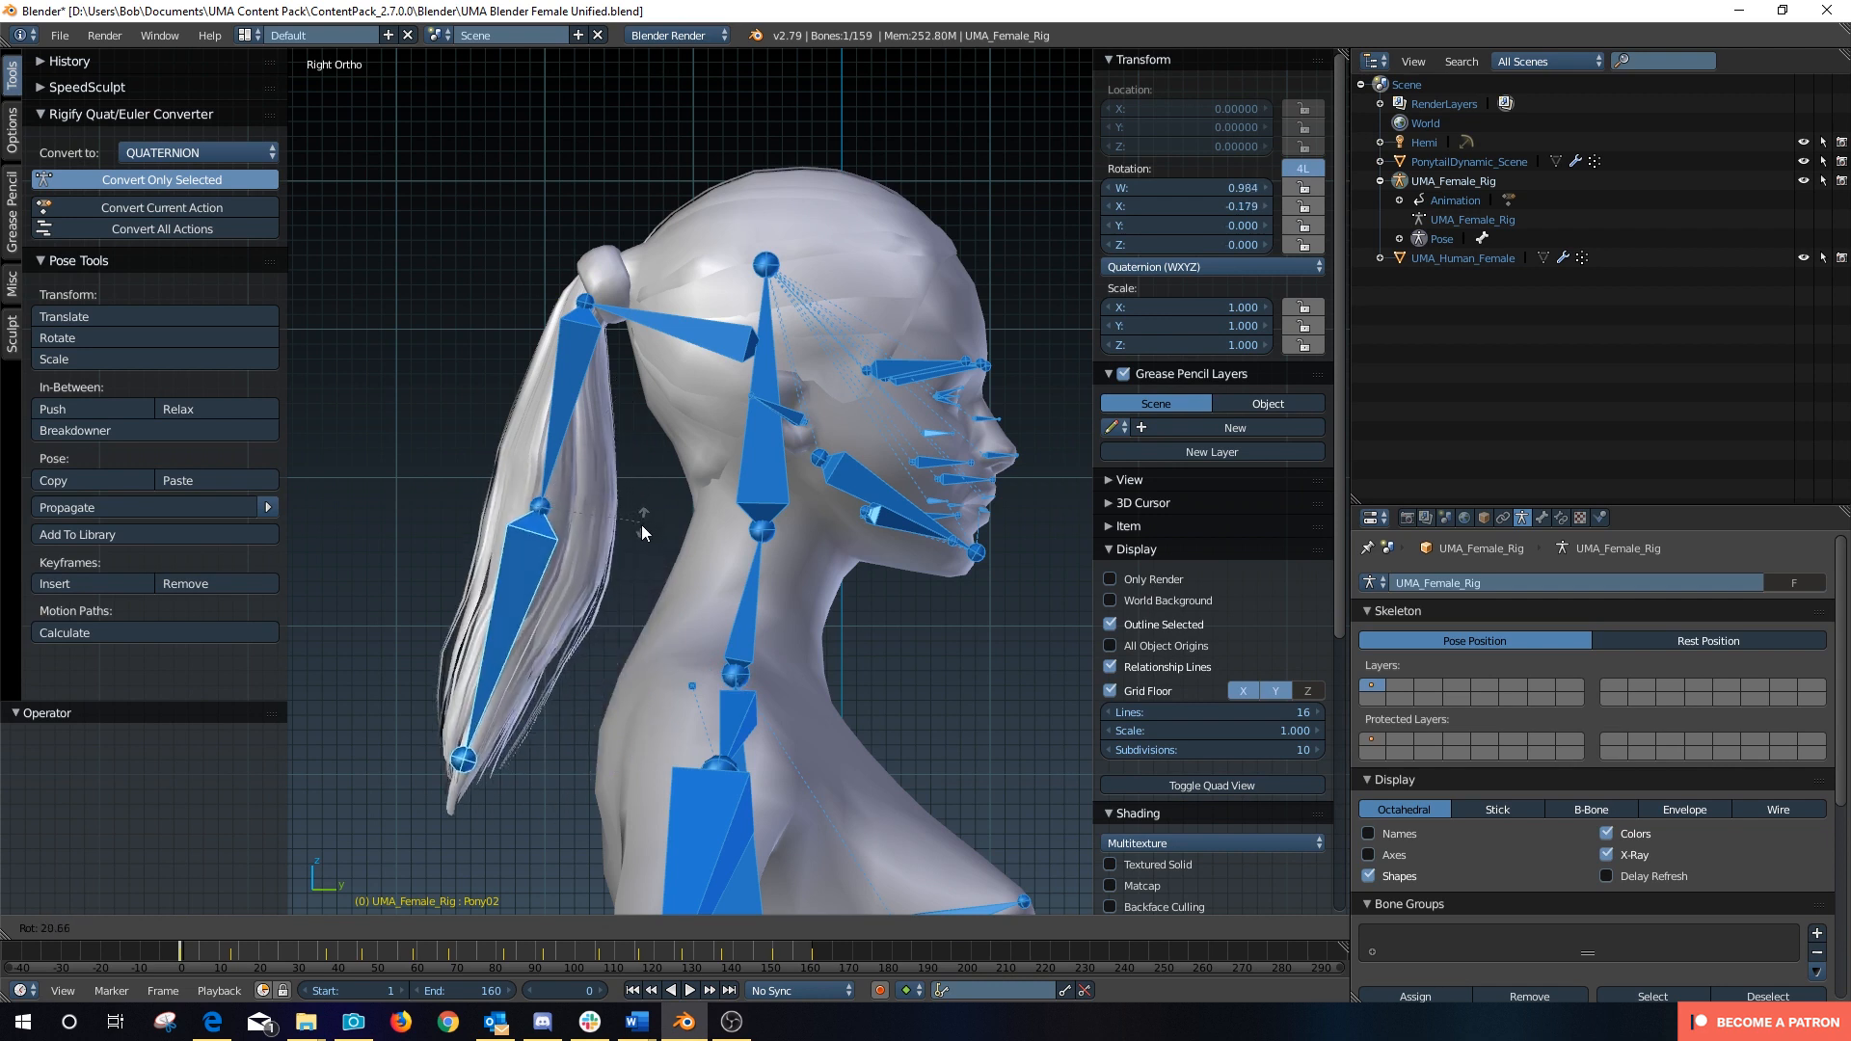
pyautogui.click(632, 448)
pyautogui.hotkey('ctrl', 'z')
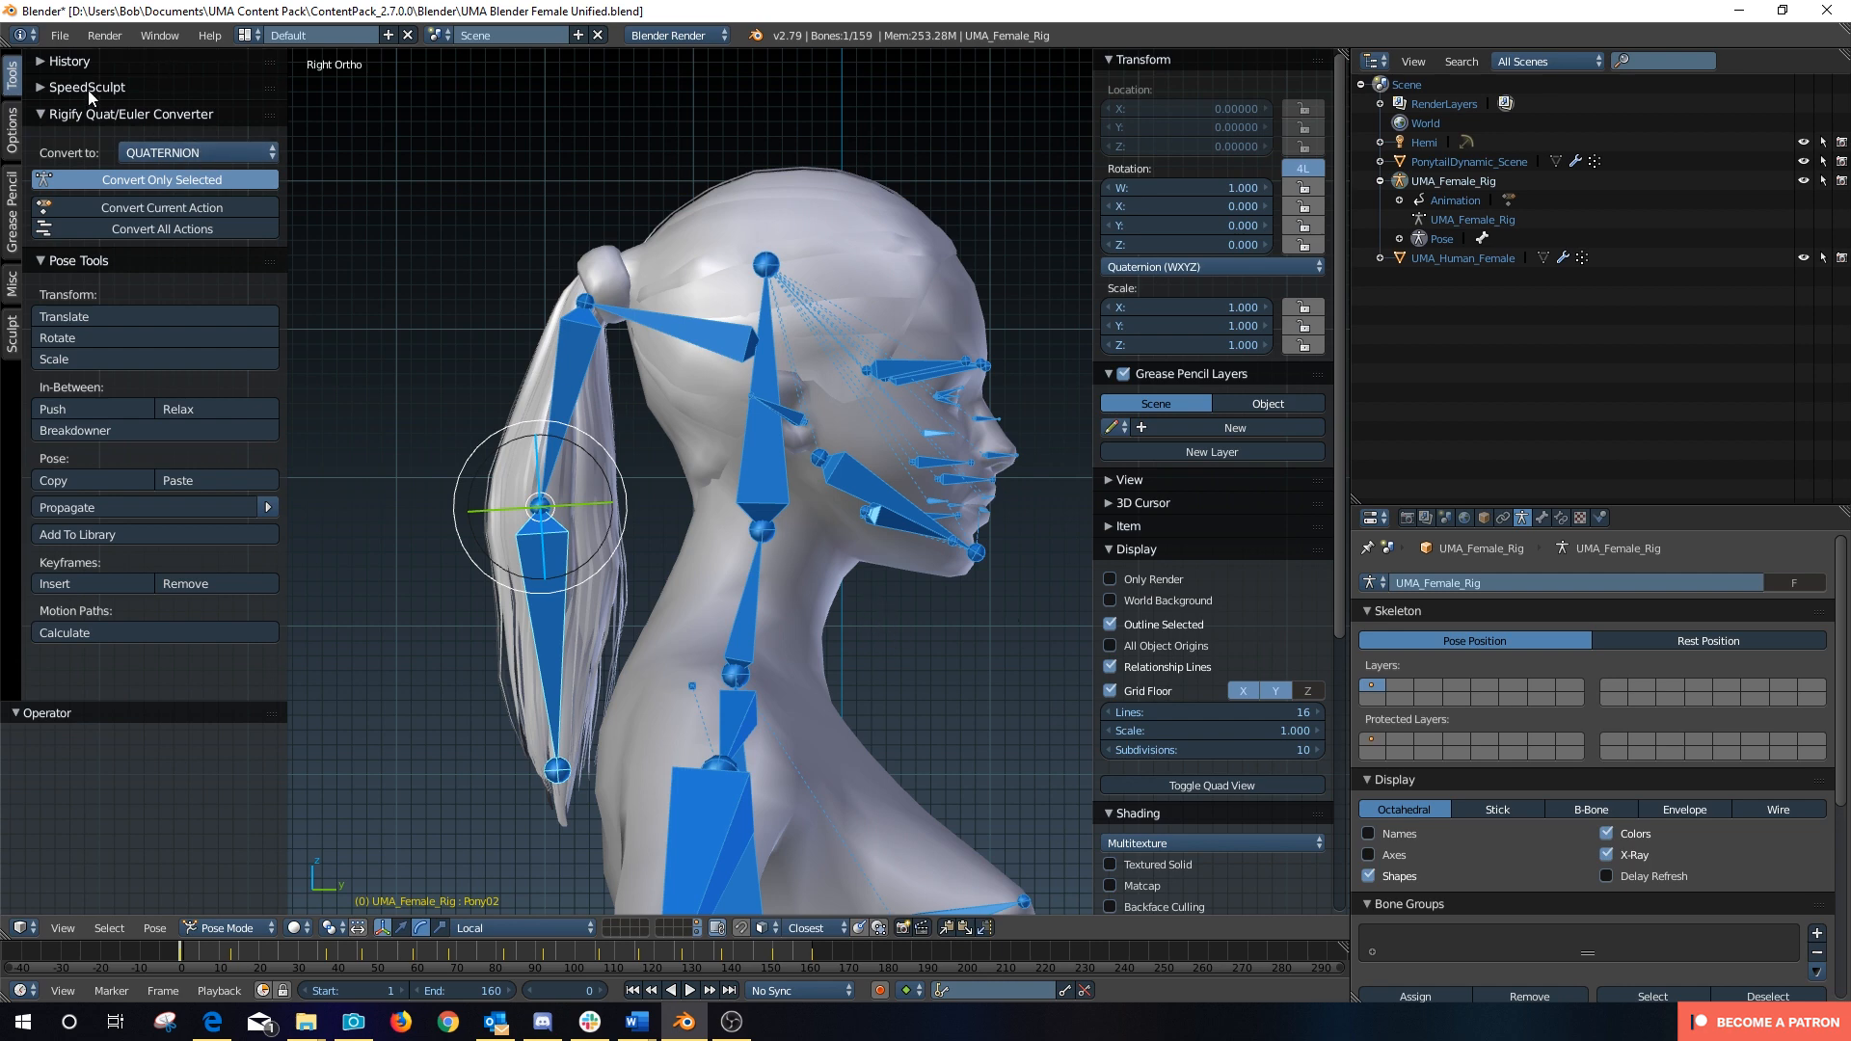
# Step: Open the FBX export settings for the scene and set the export version to FBX 6.1 ASCII
pyautogui.click(59, 39)
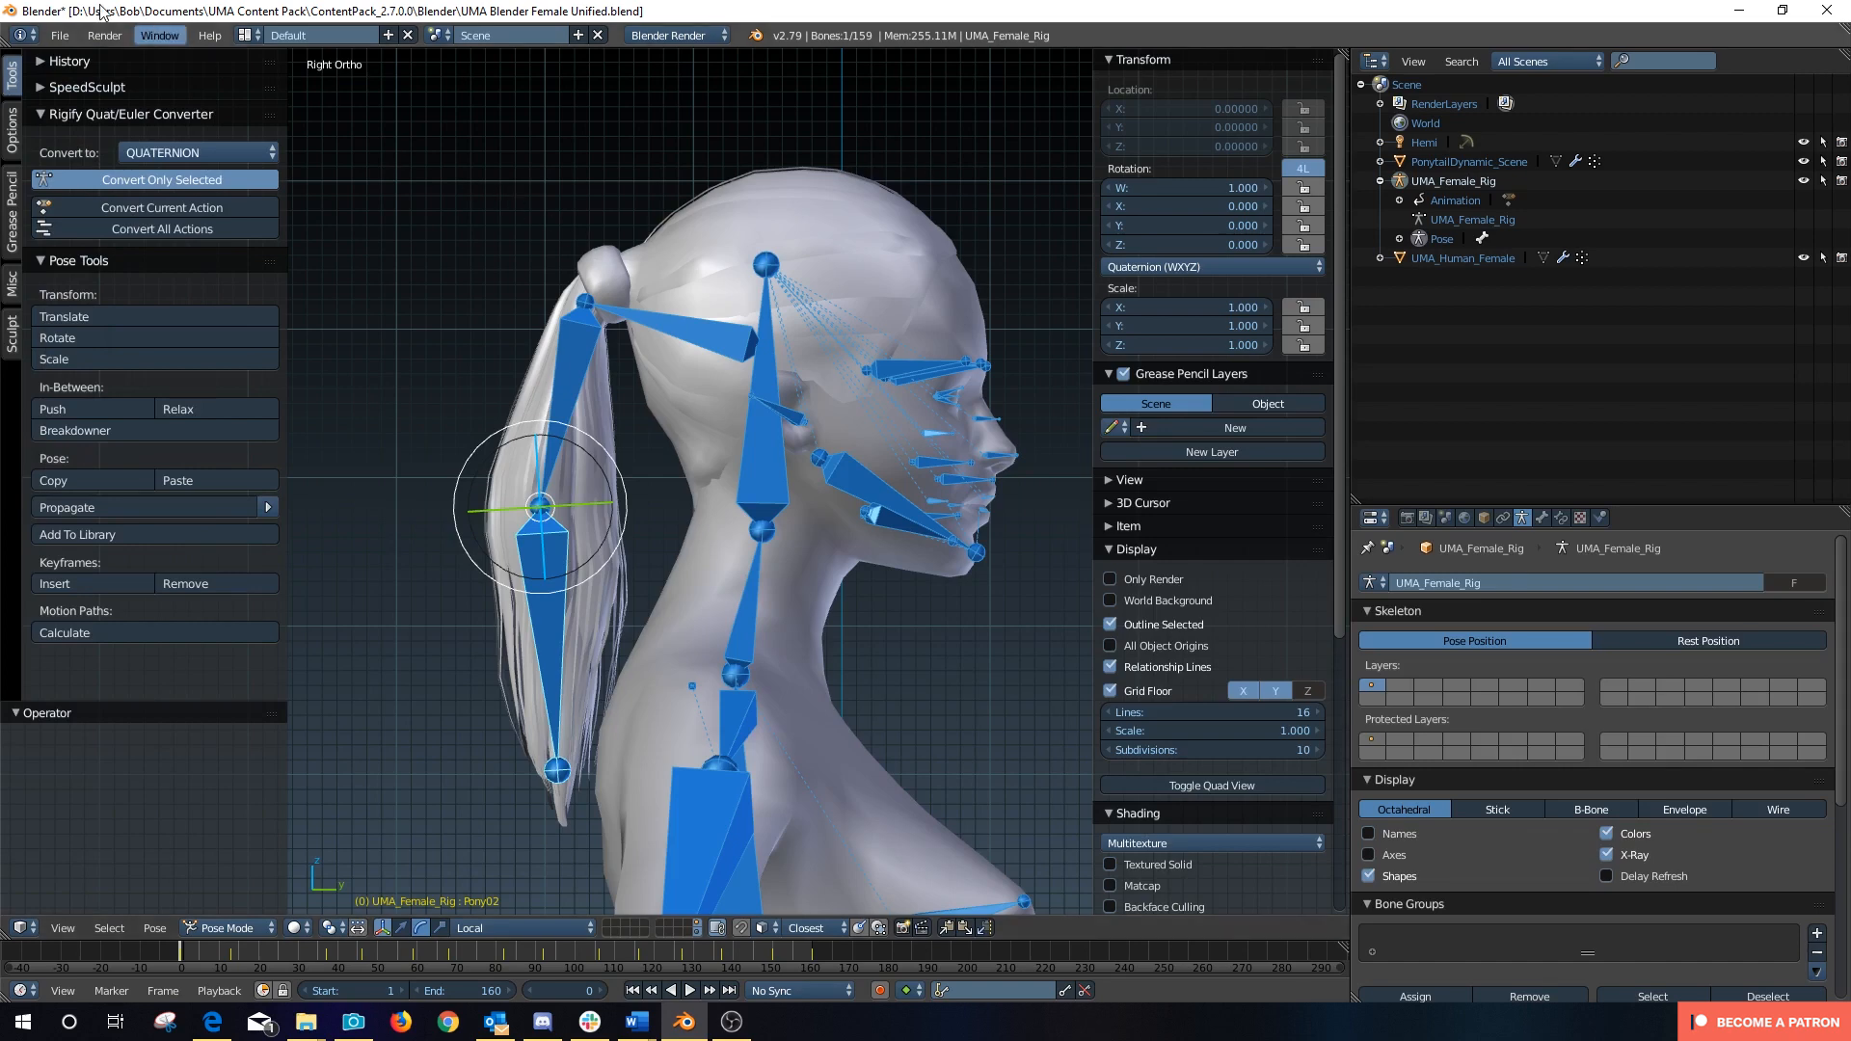
pyautogui.click(60, 36)
pyautogui.click(60, 34)
pyautogui.moveTo(113, 422)
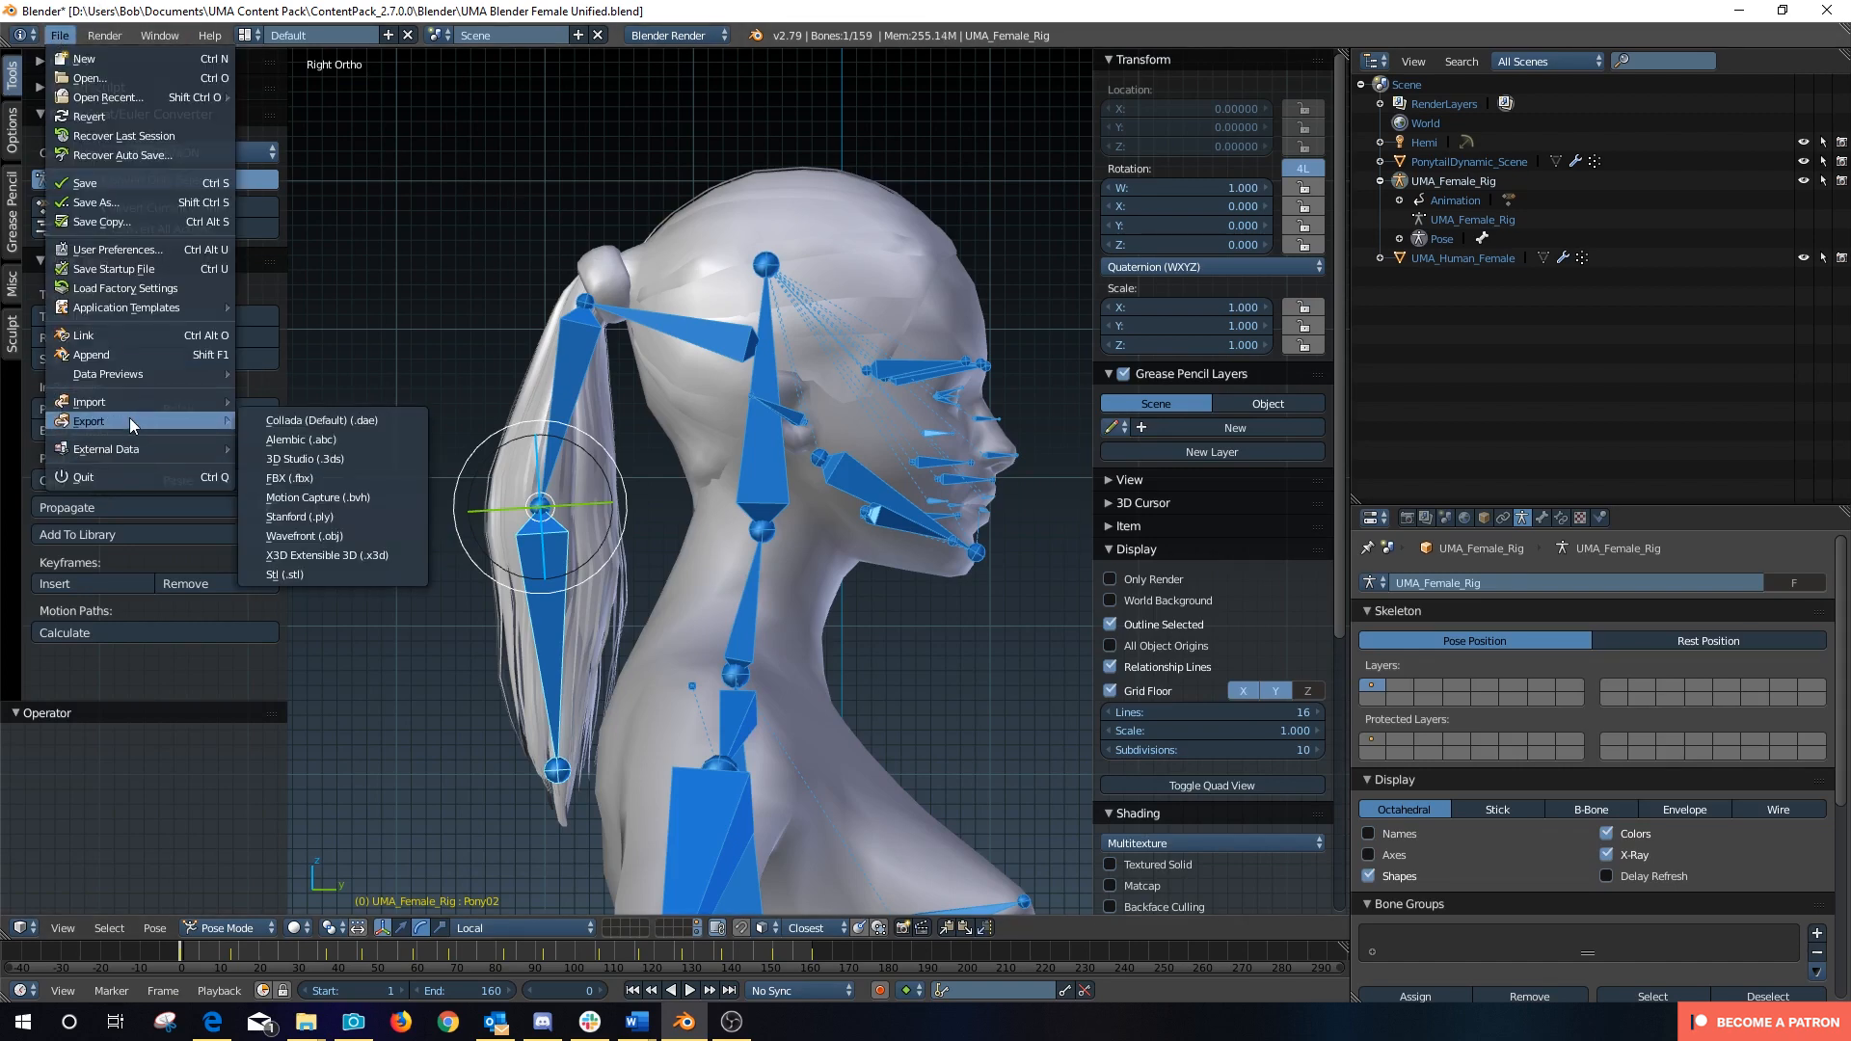
pyautogui.click(351, 479)
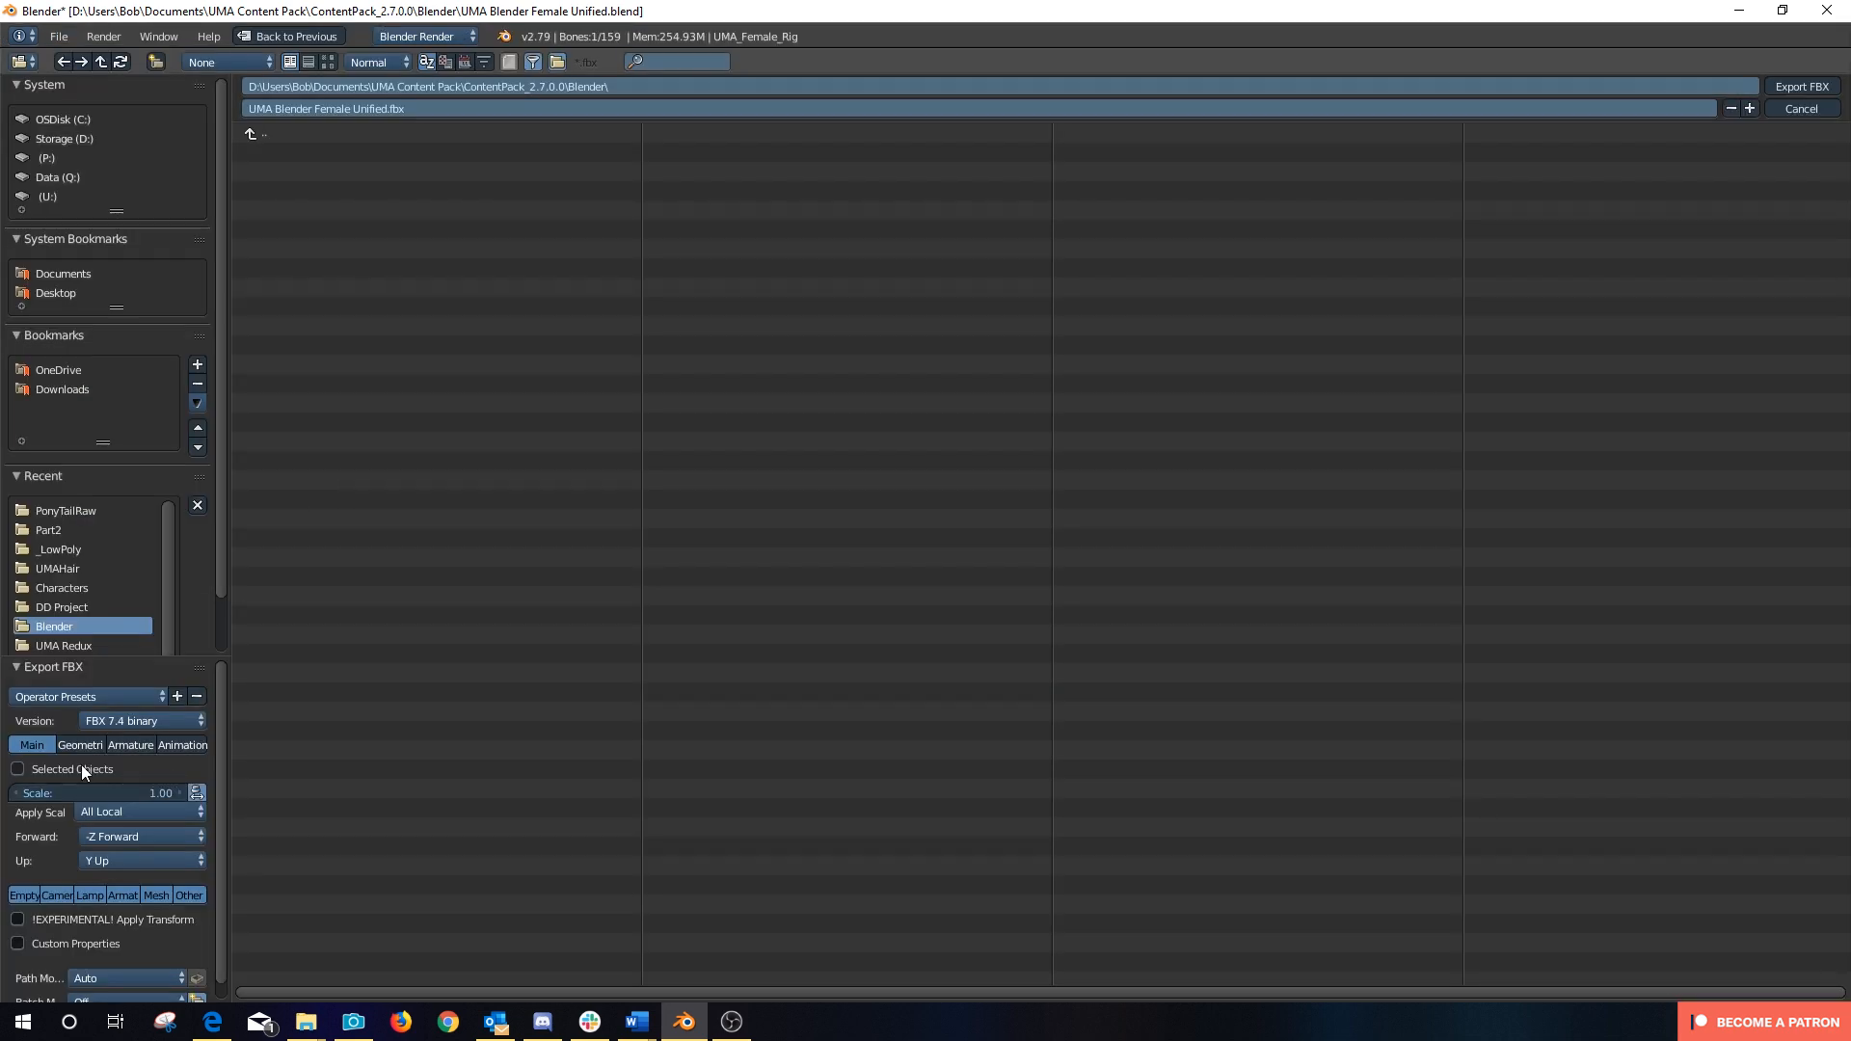
pyautogui.click(123, 724)
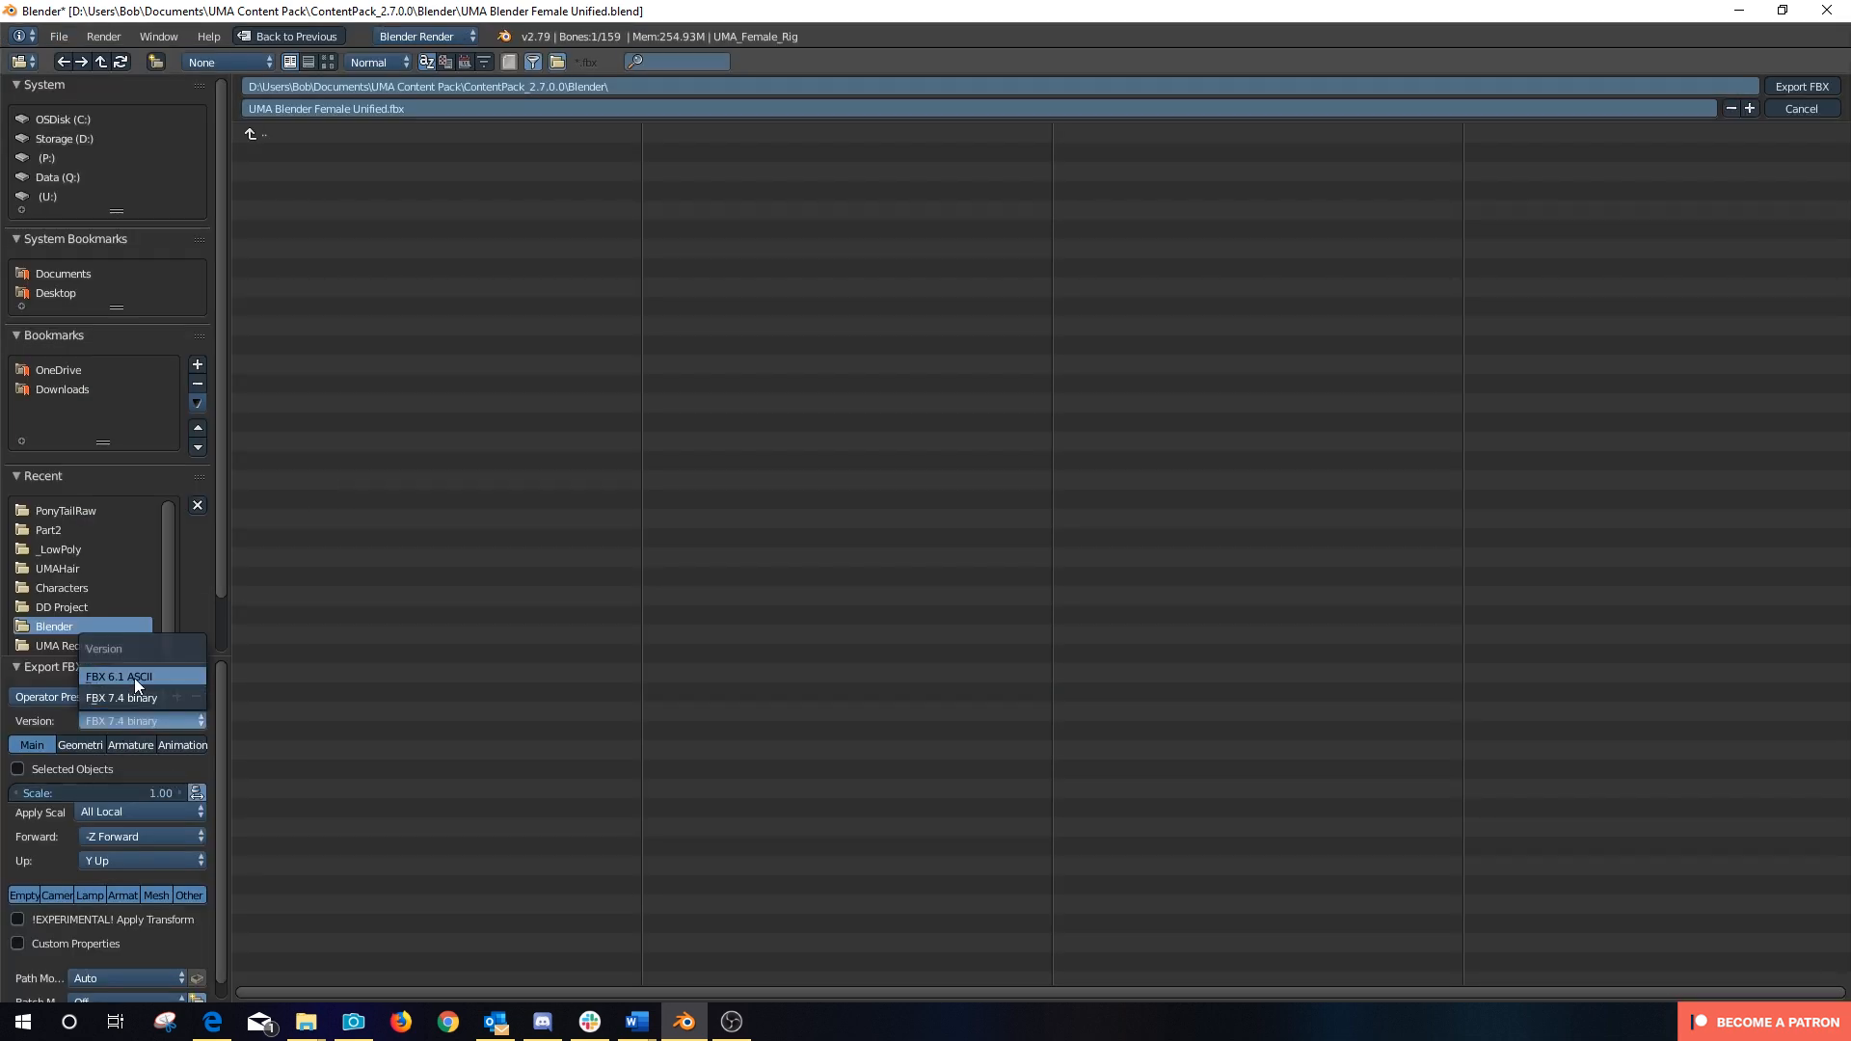
pyautogui.click(134, 679)
pyautogui.scroll(-5, 141, 871)
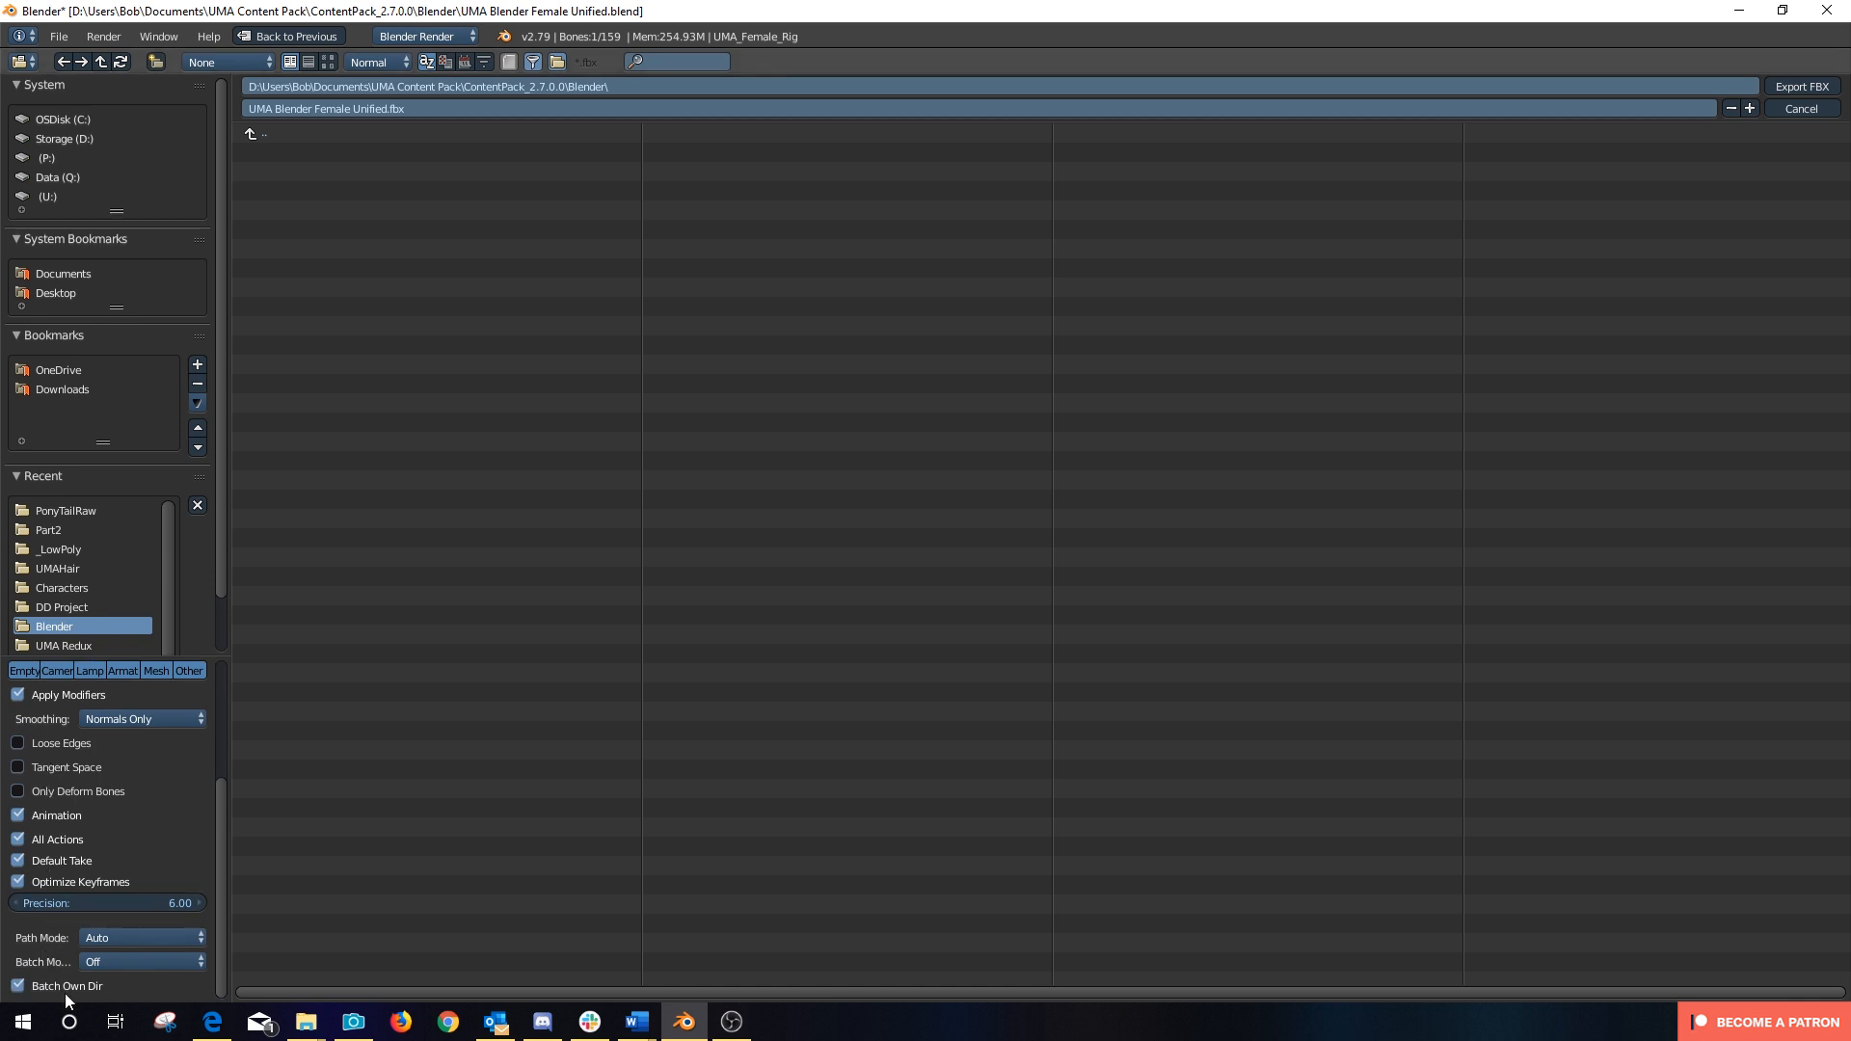
# Step: Choose the recent PonyTailRaw folder as the destination for the FBX export
pyautogui.scroll(5, 96, 816)
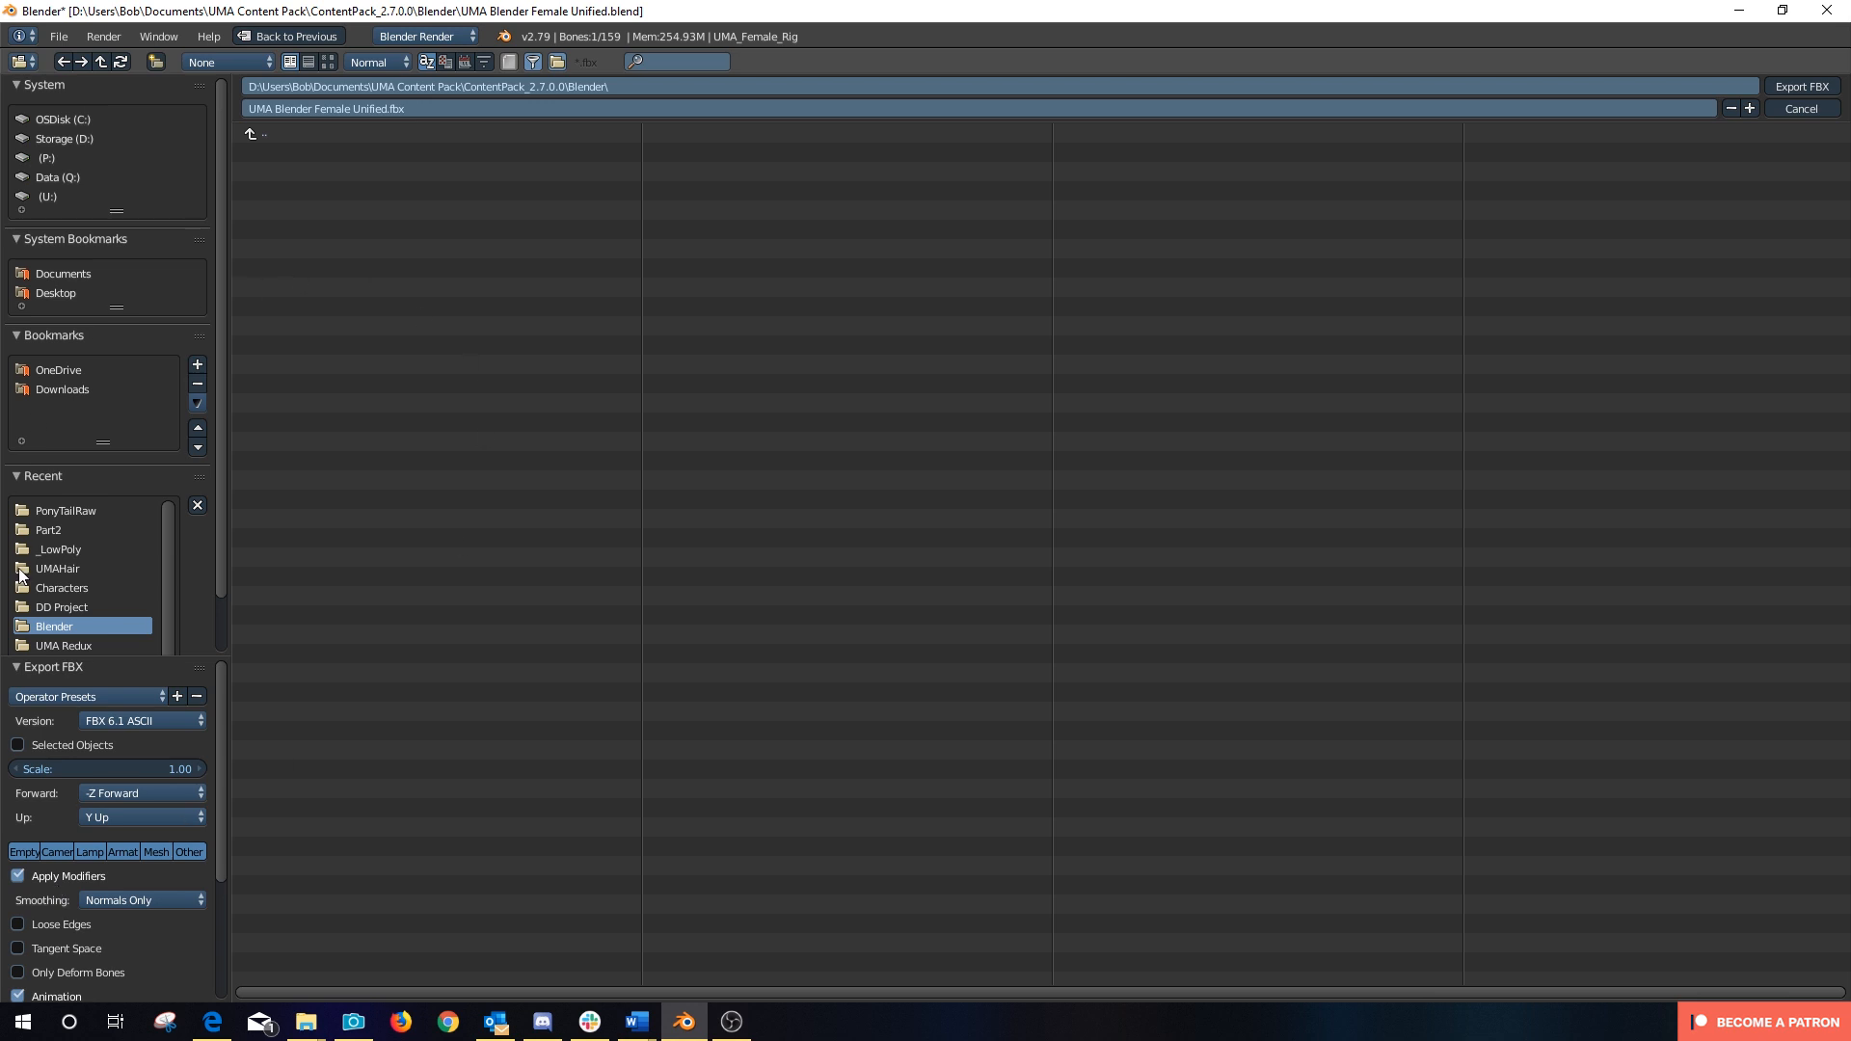
pyautogui.click(53, 512)
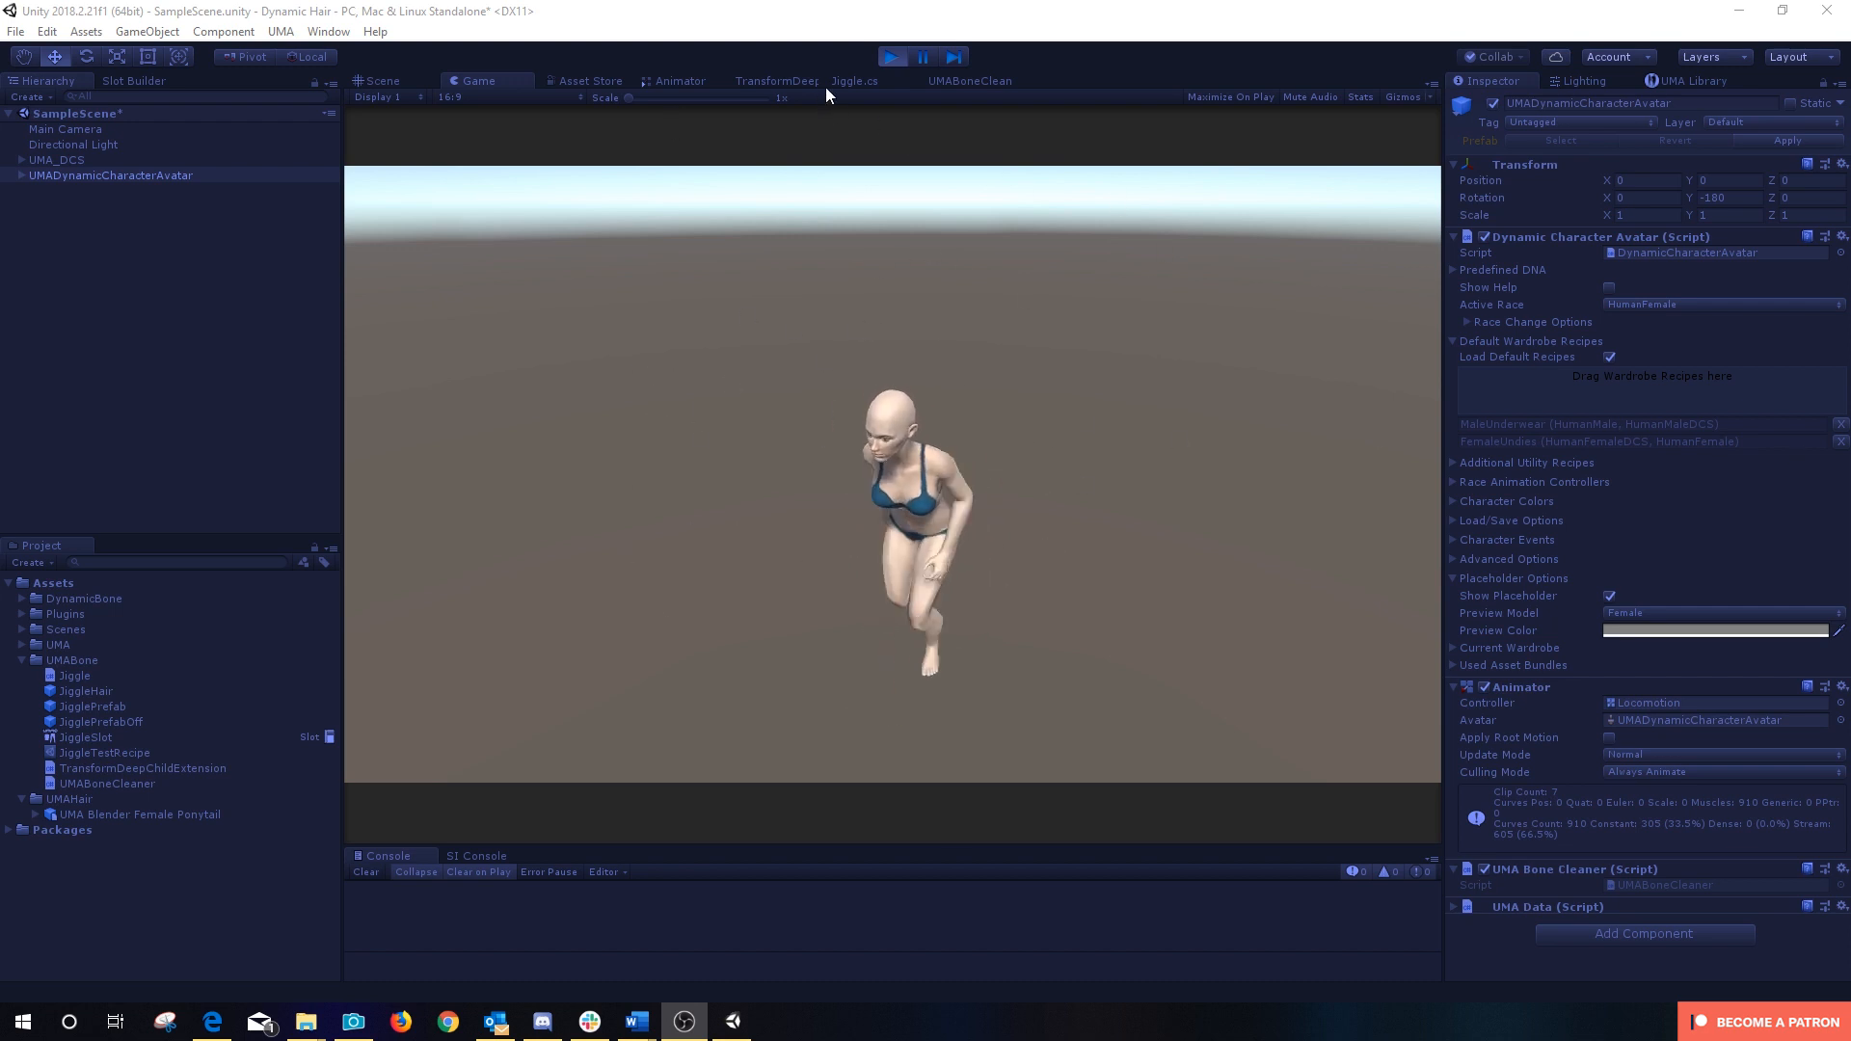
# Step: Switch to Unity, stop play mode and select the UMA Blender Female Ponytail model in the UMAHair folder
pyautogui.click(888, 59)
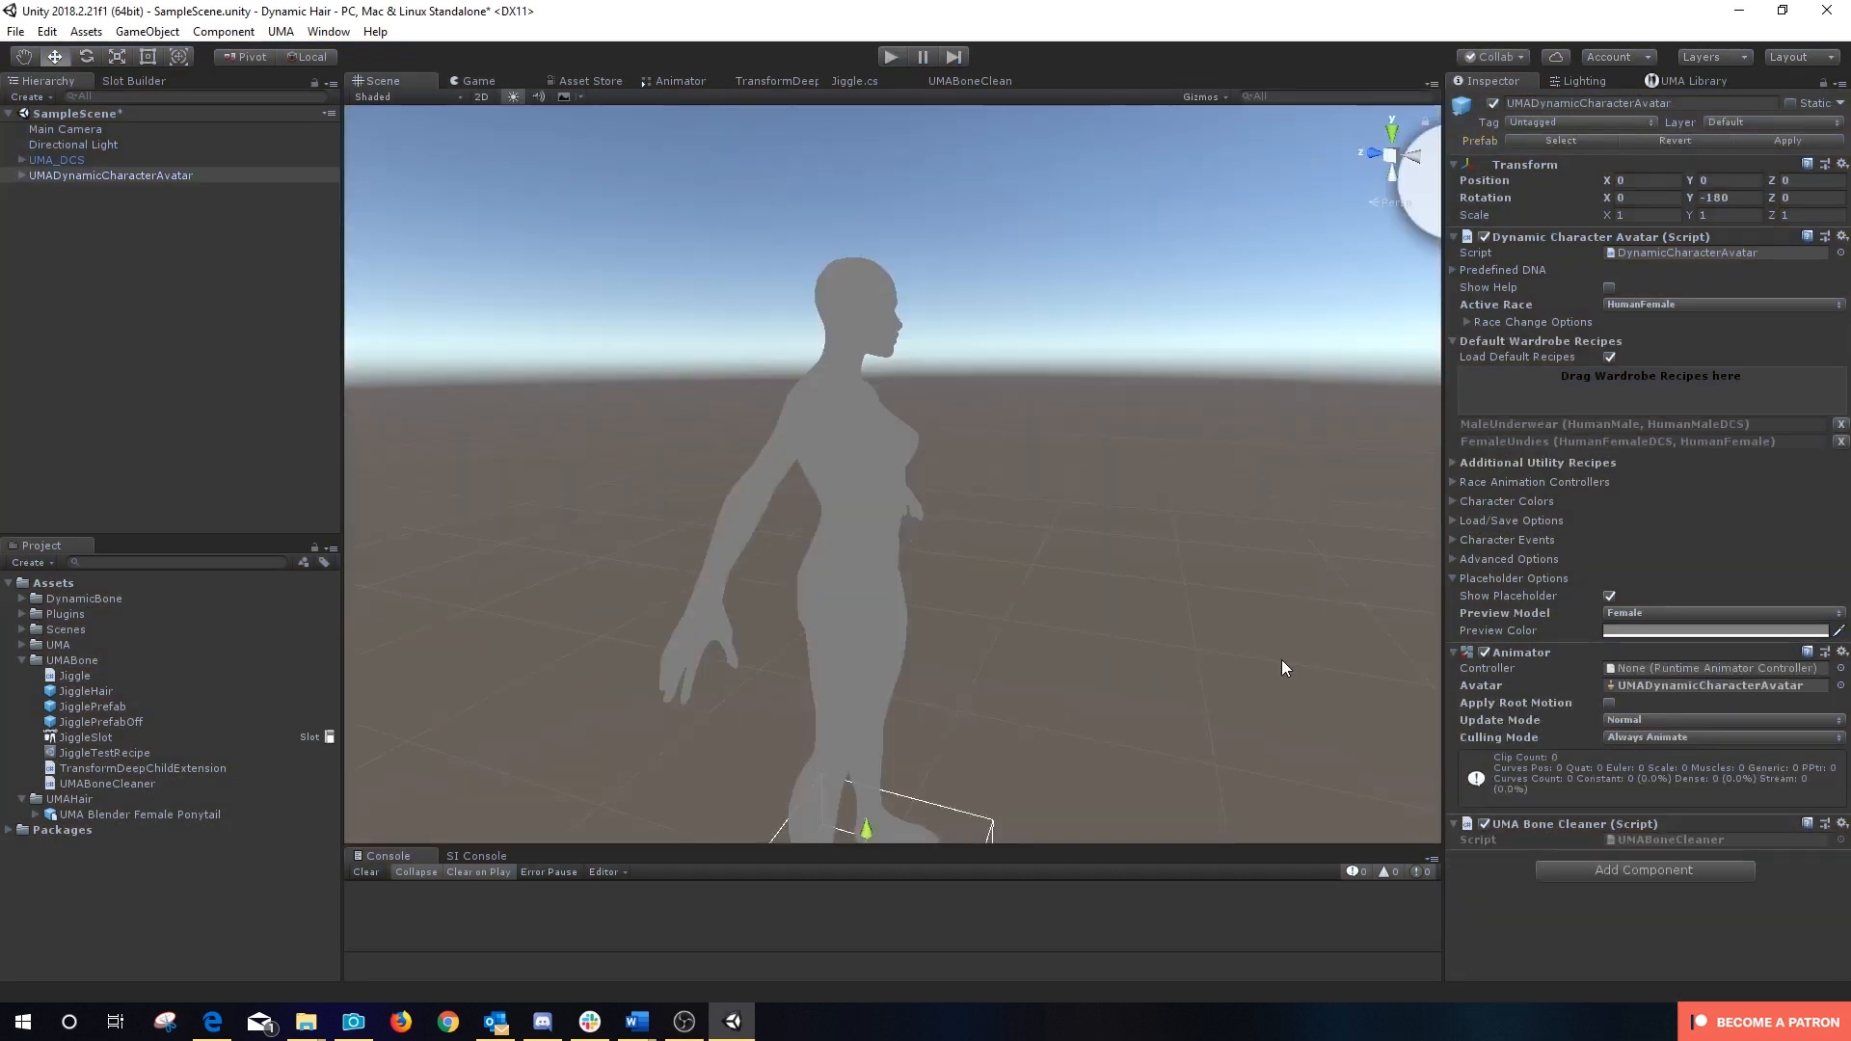
pyautogui.click(19, 661)
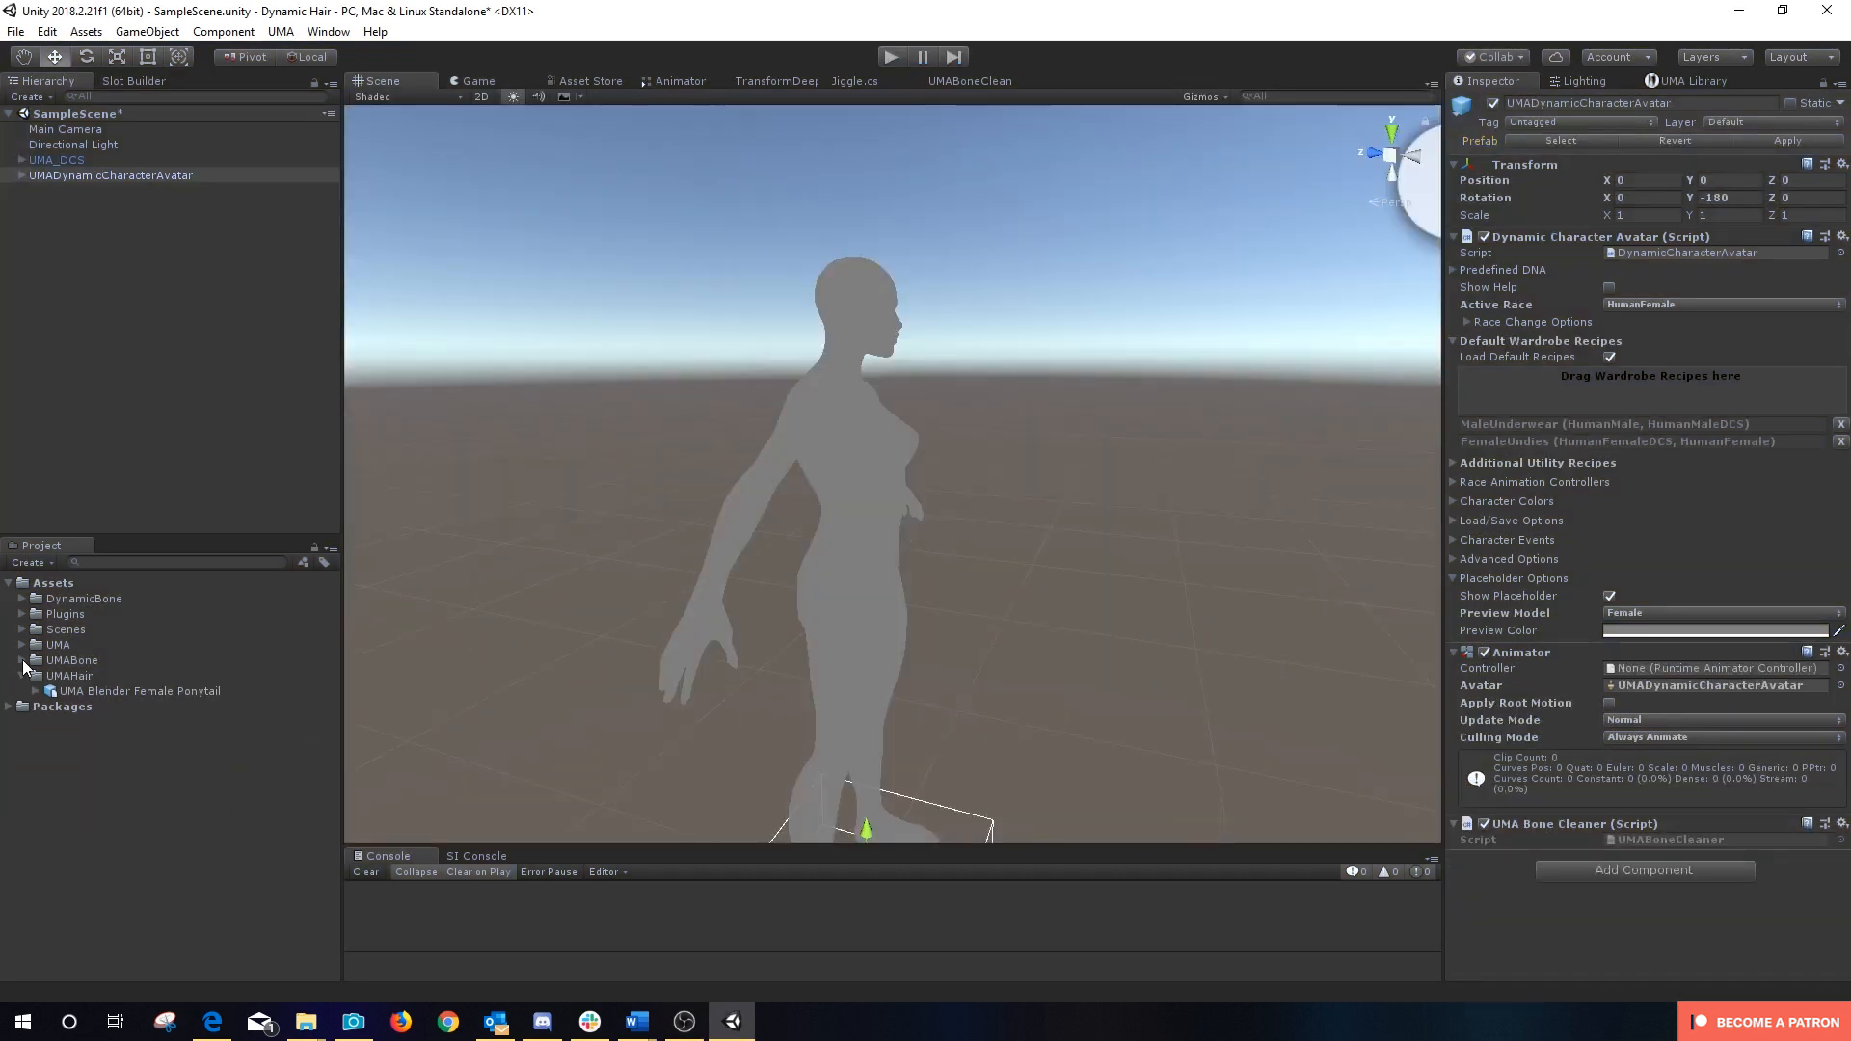
pyautogui.click(74, 694)
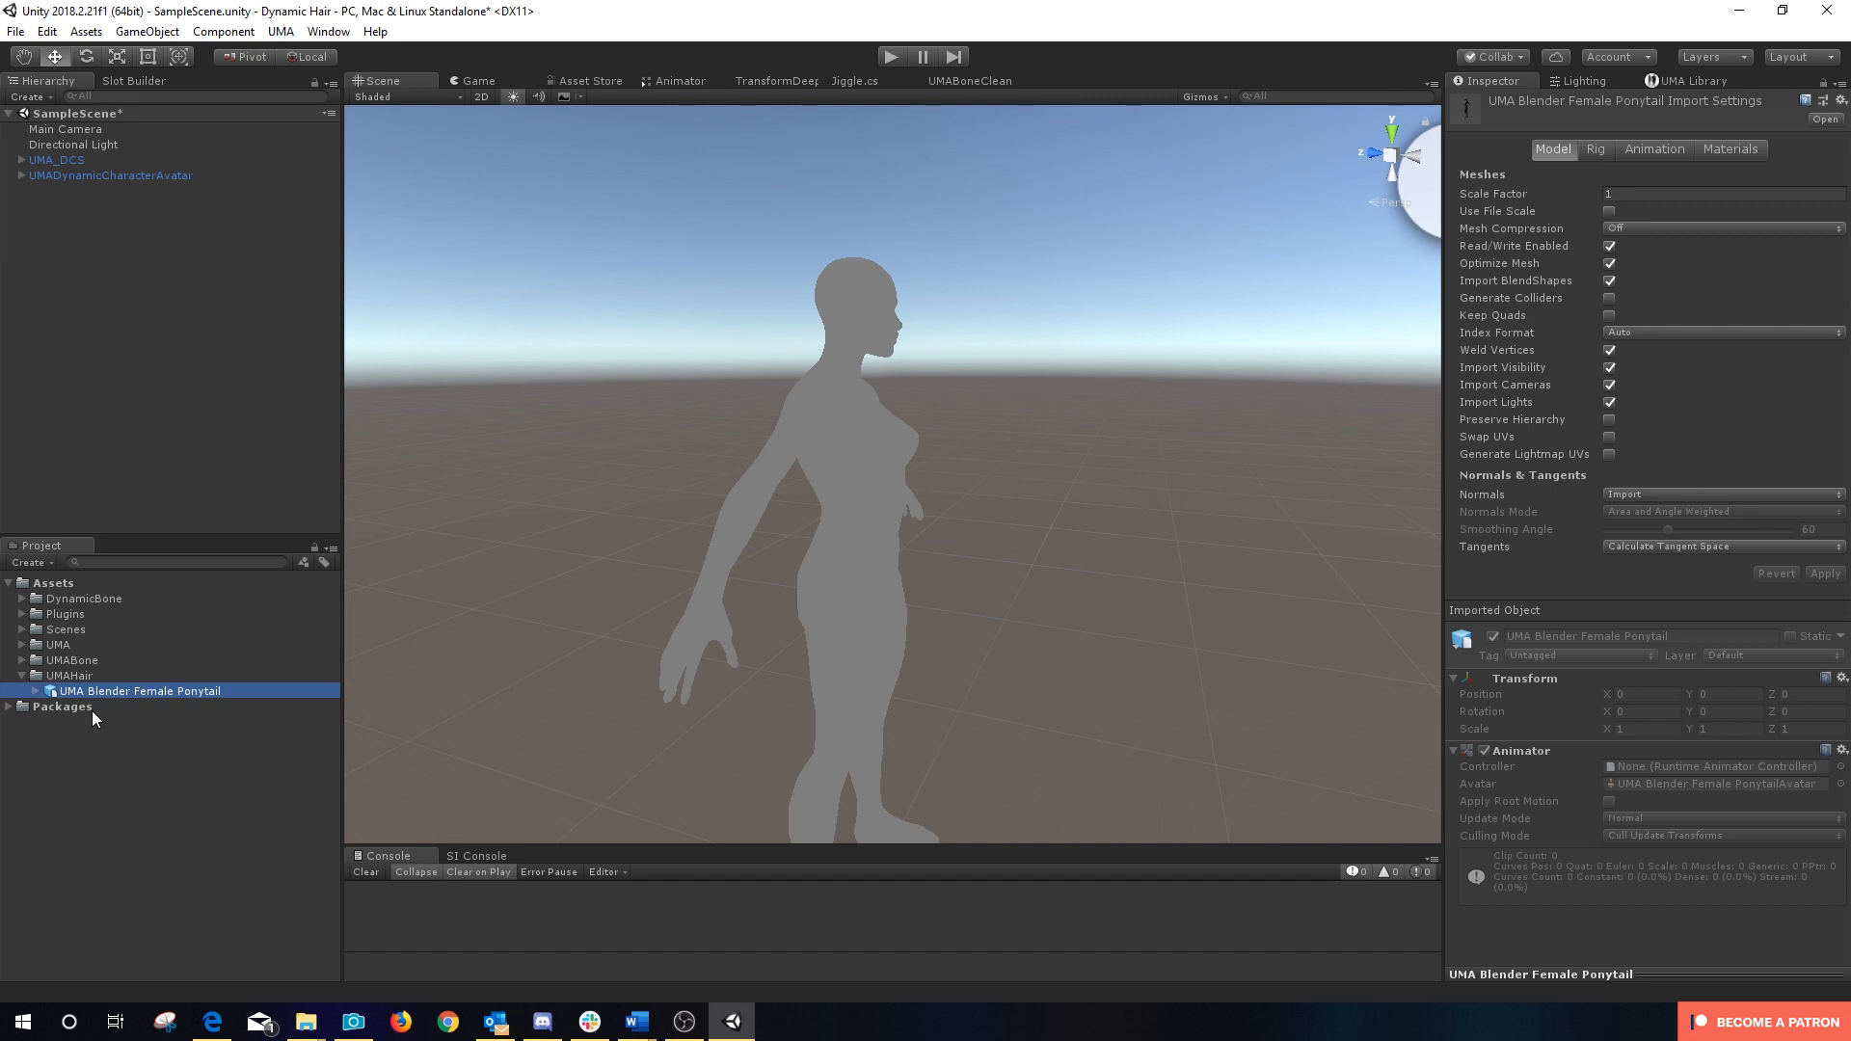
# Step: Place the UMA Blender Female Ponytail model in the scene to check the import, and delete it from the scene
pyautogui.moveTo(65, 694); pyautogui.dragTo(154, 343)
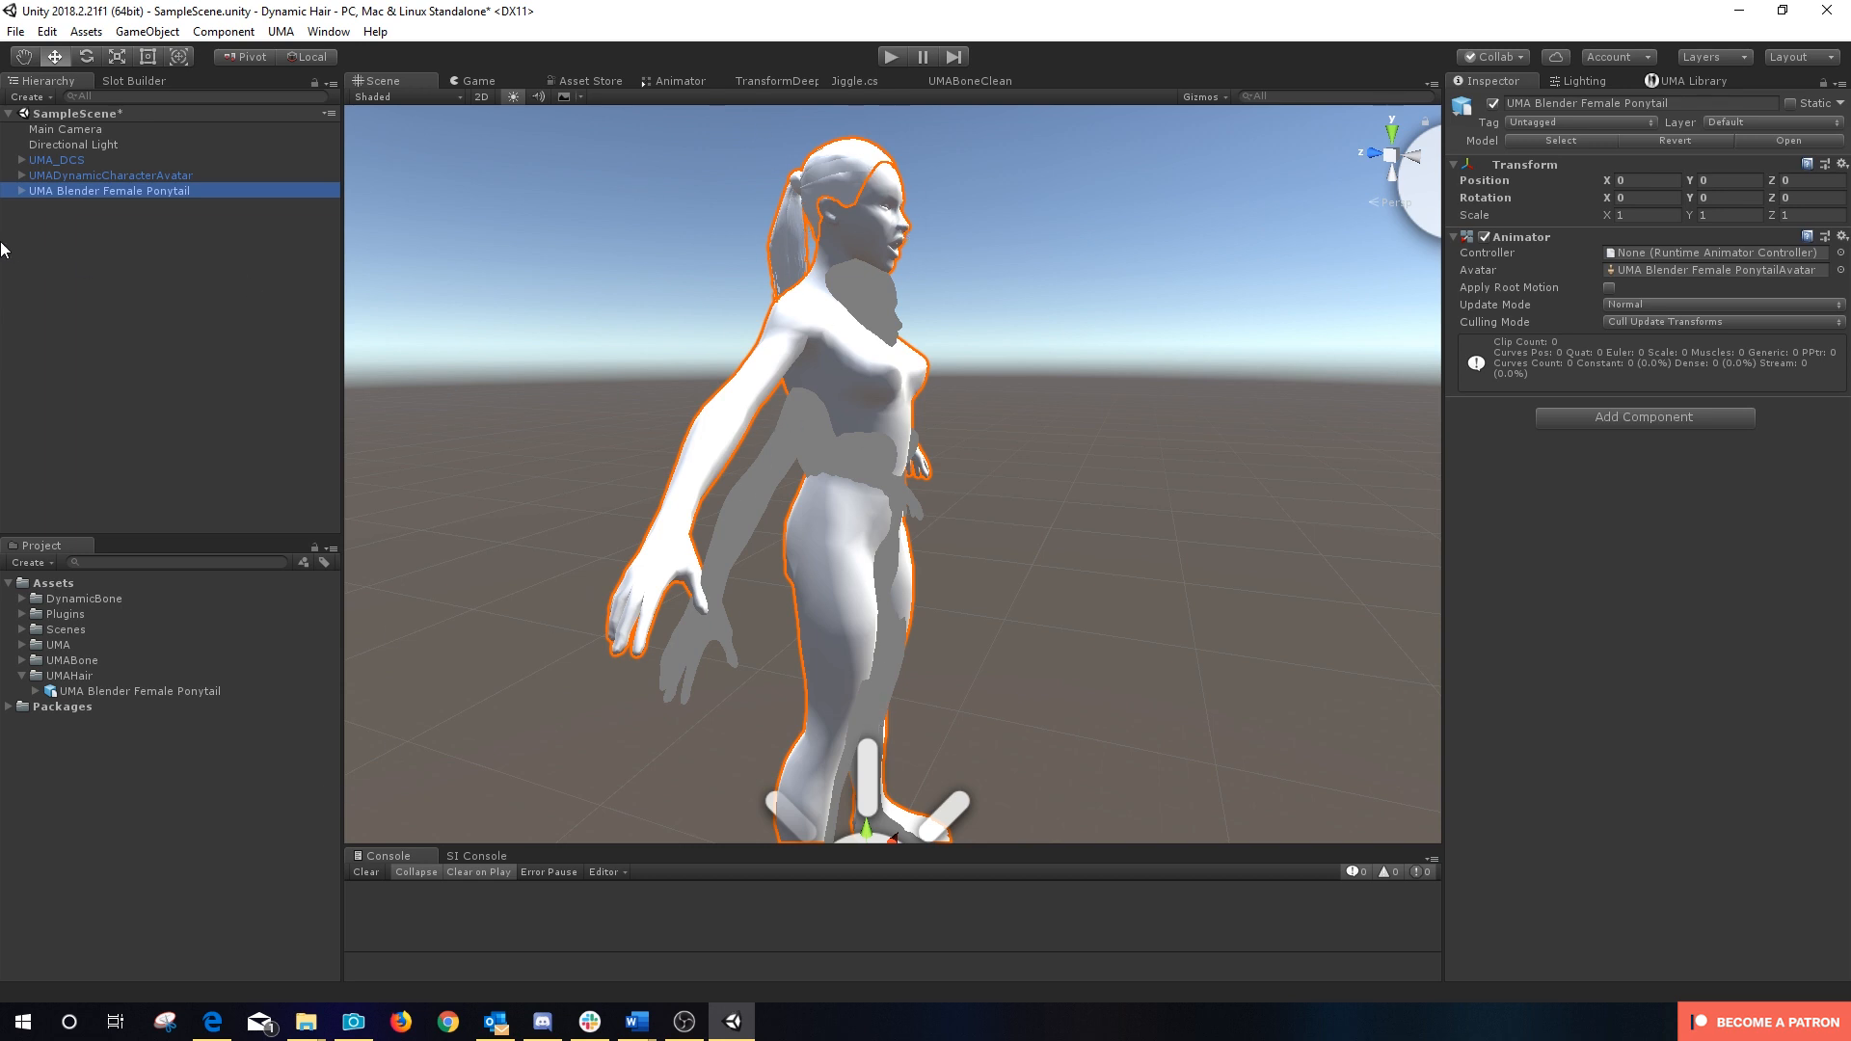
pyautogui.click(54, 206)
pyautogui.click(56, 196)
pyautogui.press('Delete')
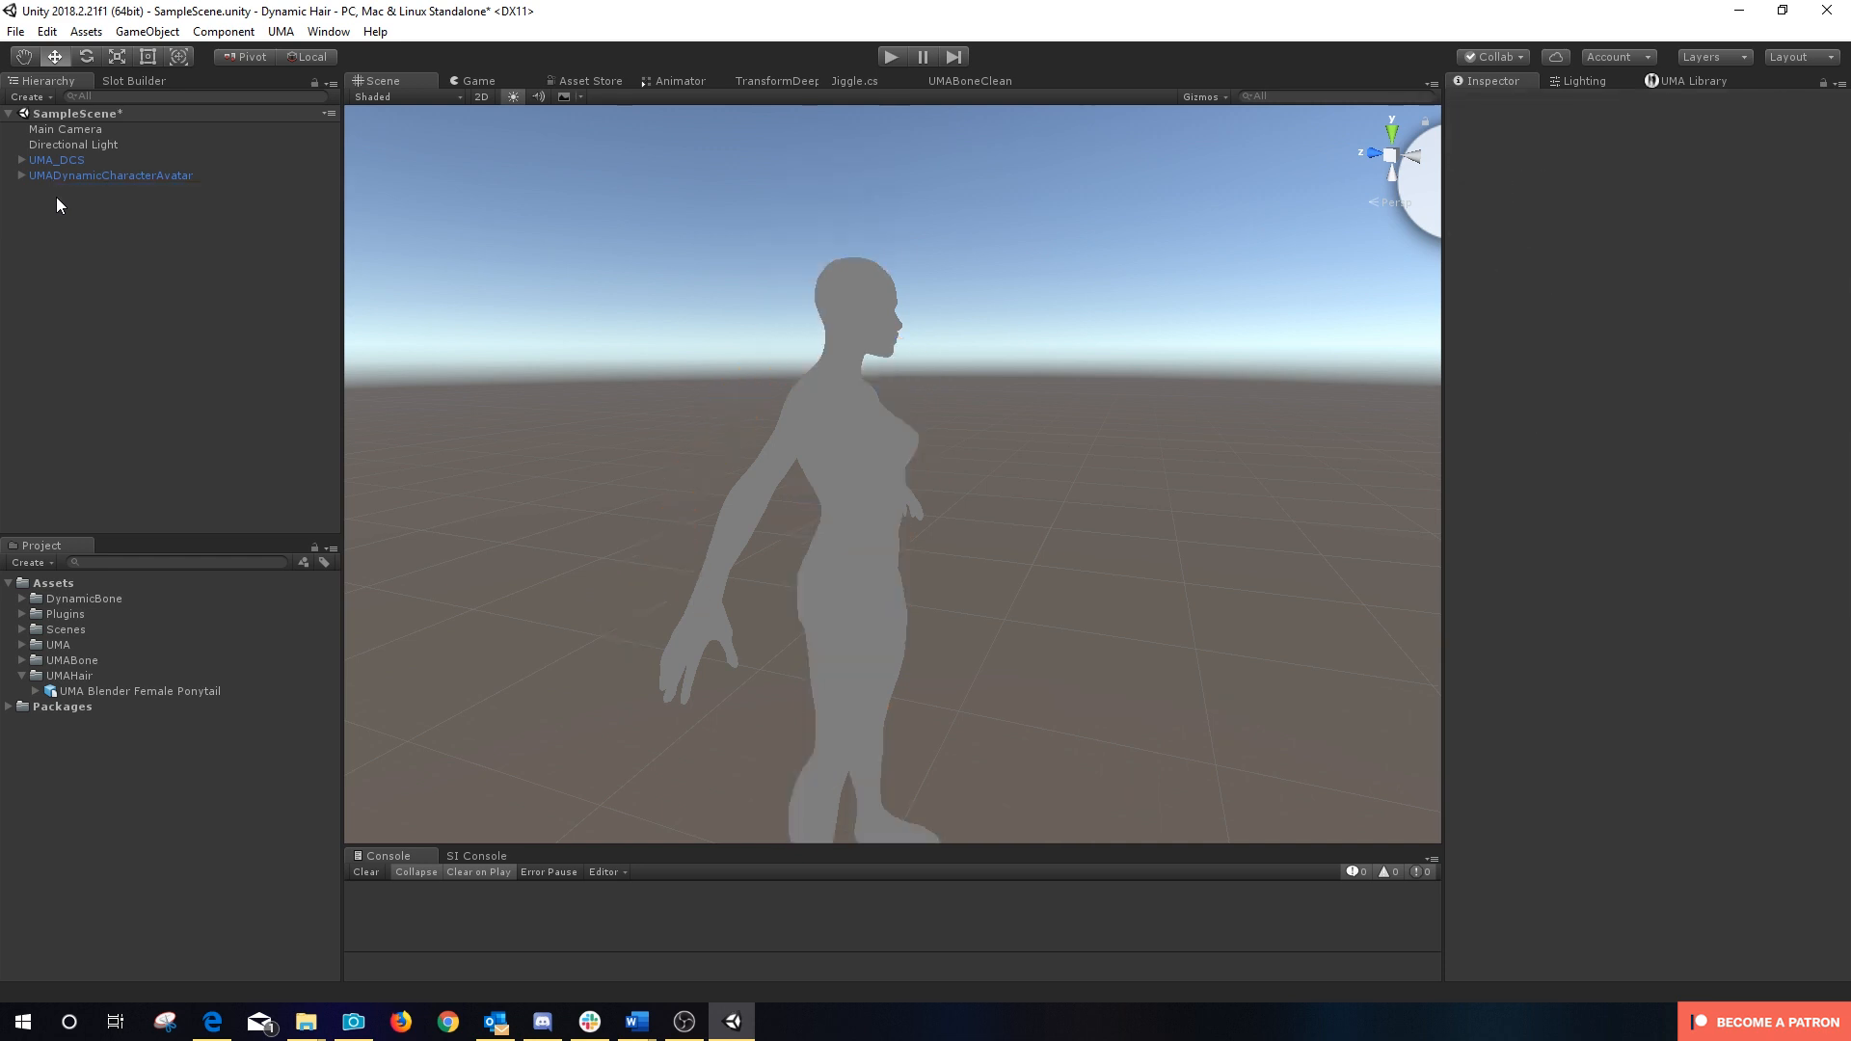
# Step: Open the UMA Slot Builder and assign PonytailDynamic from the imported ponytail model as the slot mesh
pyautogui.click(35, 691)
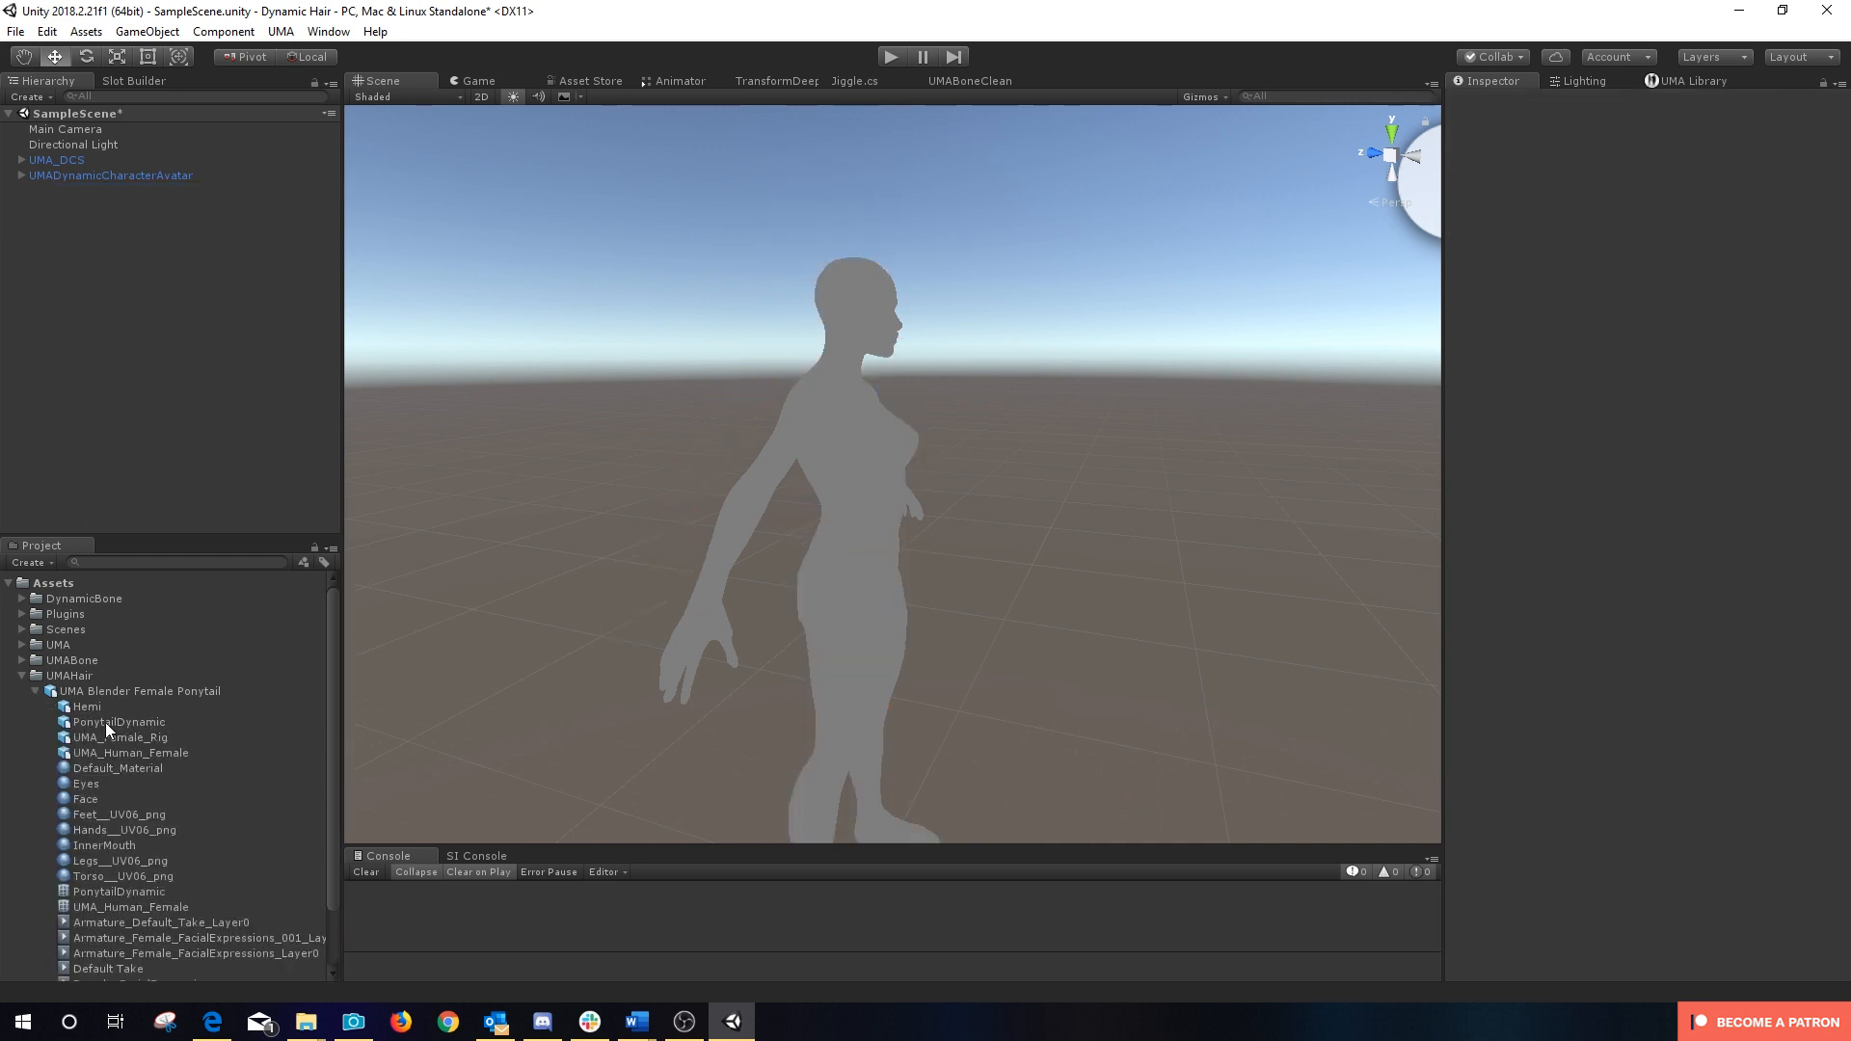
pyautogui.click(36, 691)
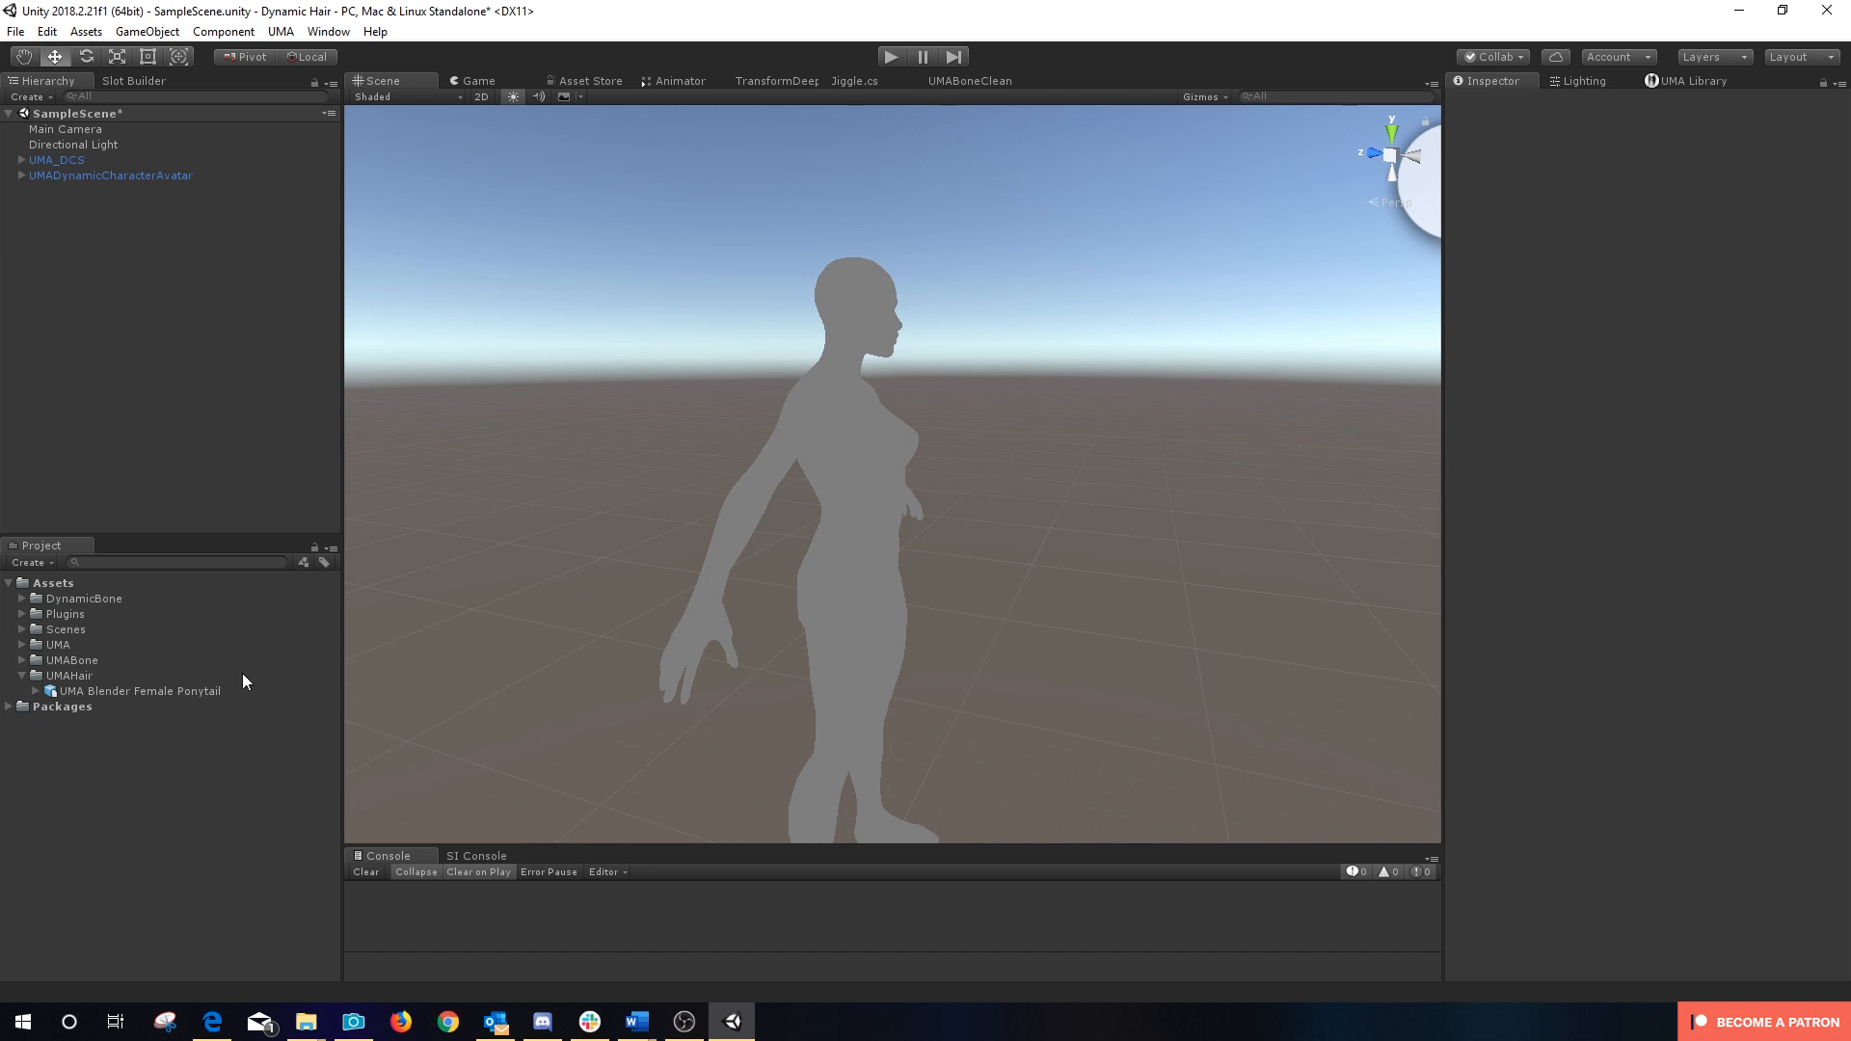
pyautogui.click(144, 81)
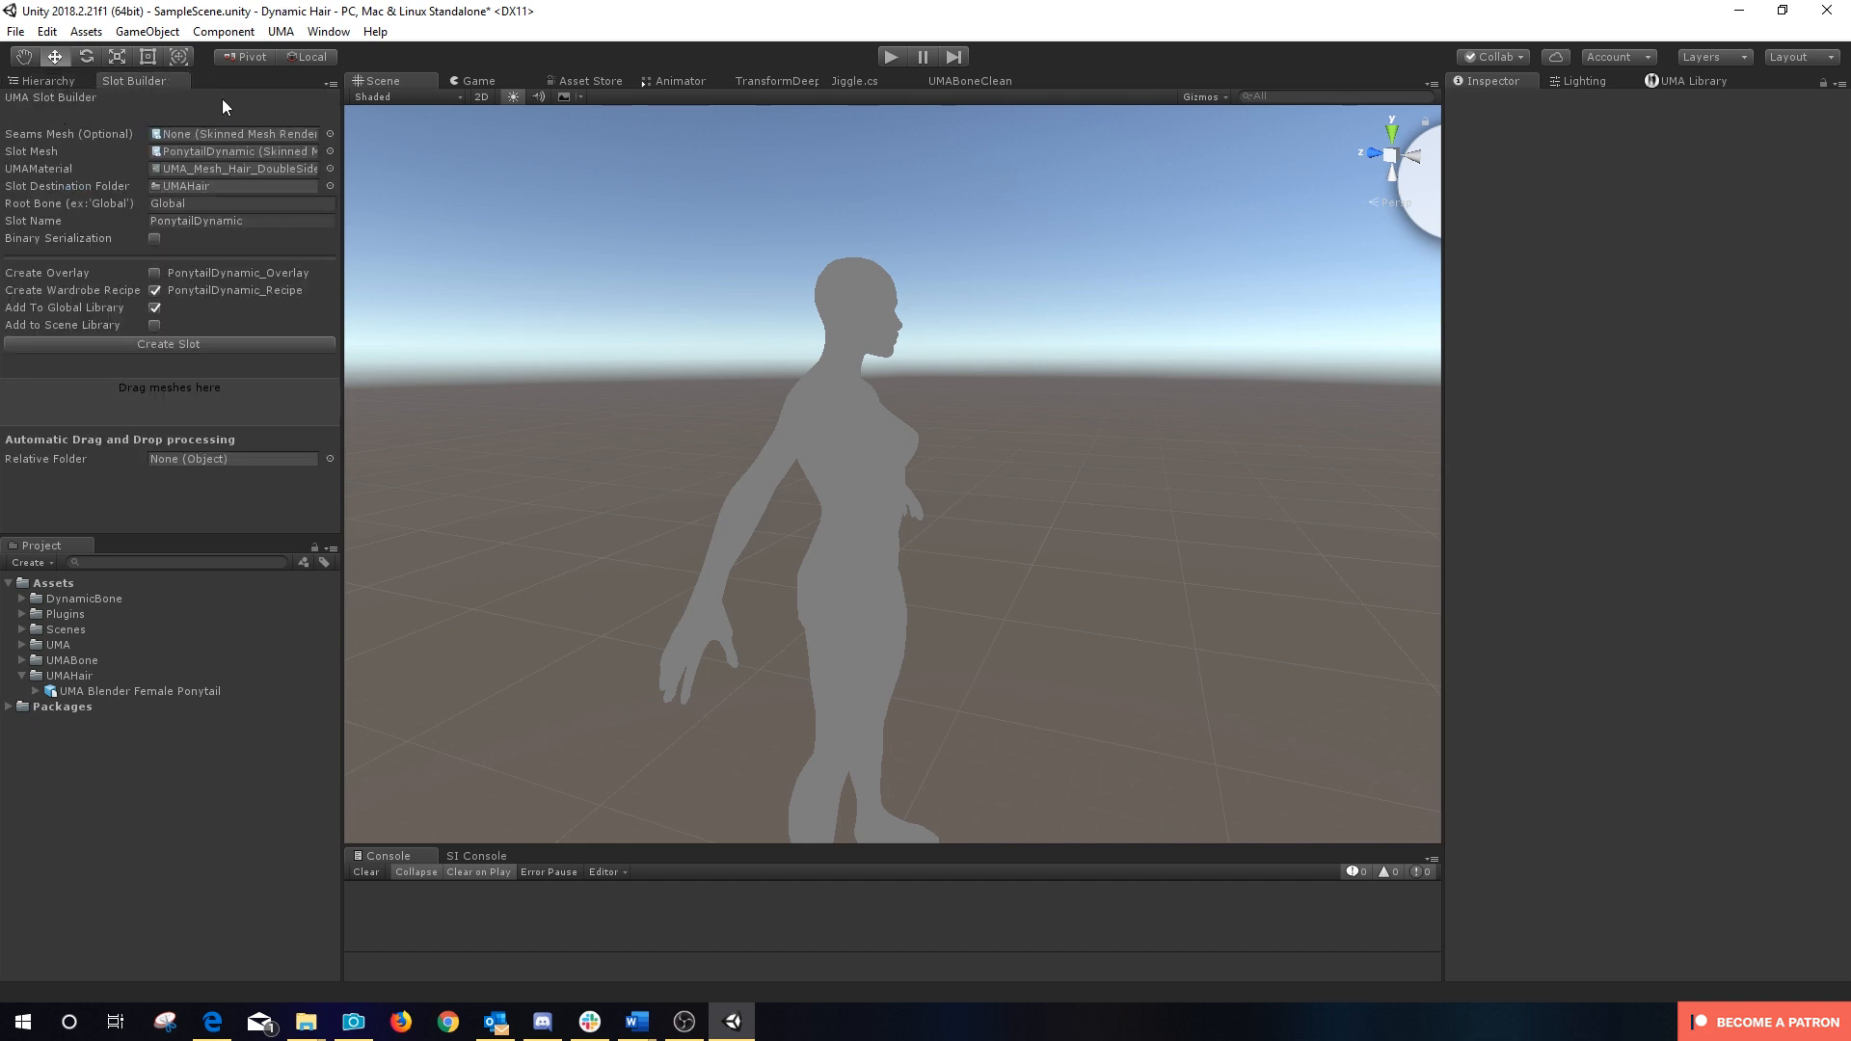
pyautogui.click(36, 691)
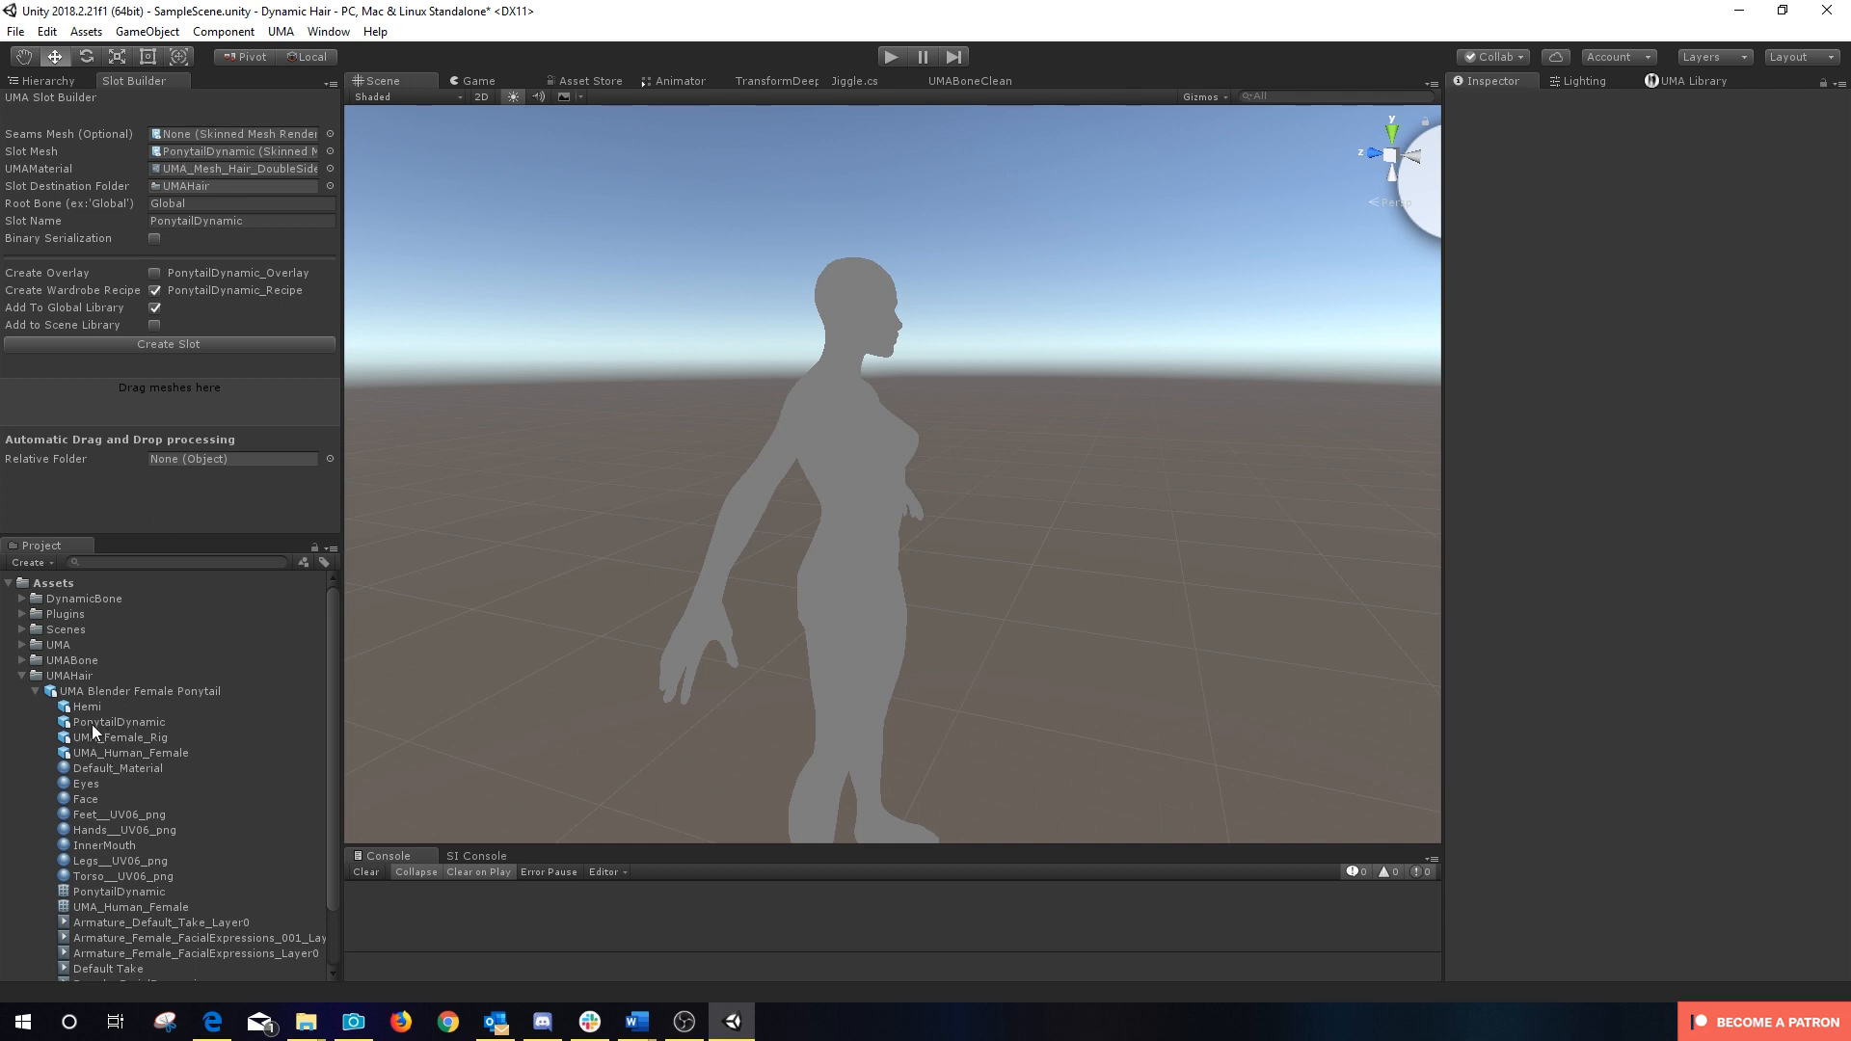
pyautogui.moveTo(85, 721); pyautogui.dragTo(207, 149)
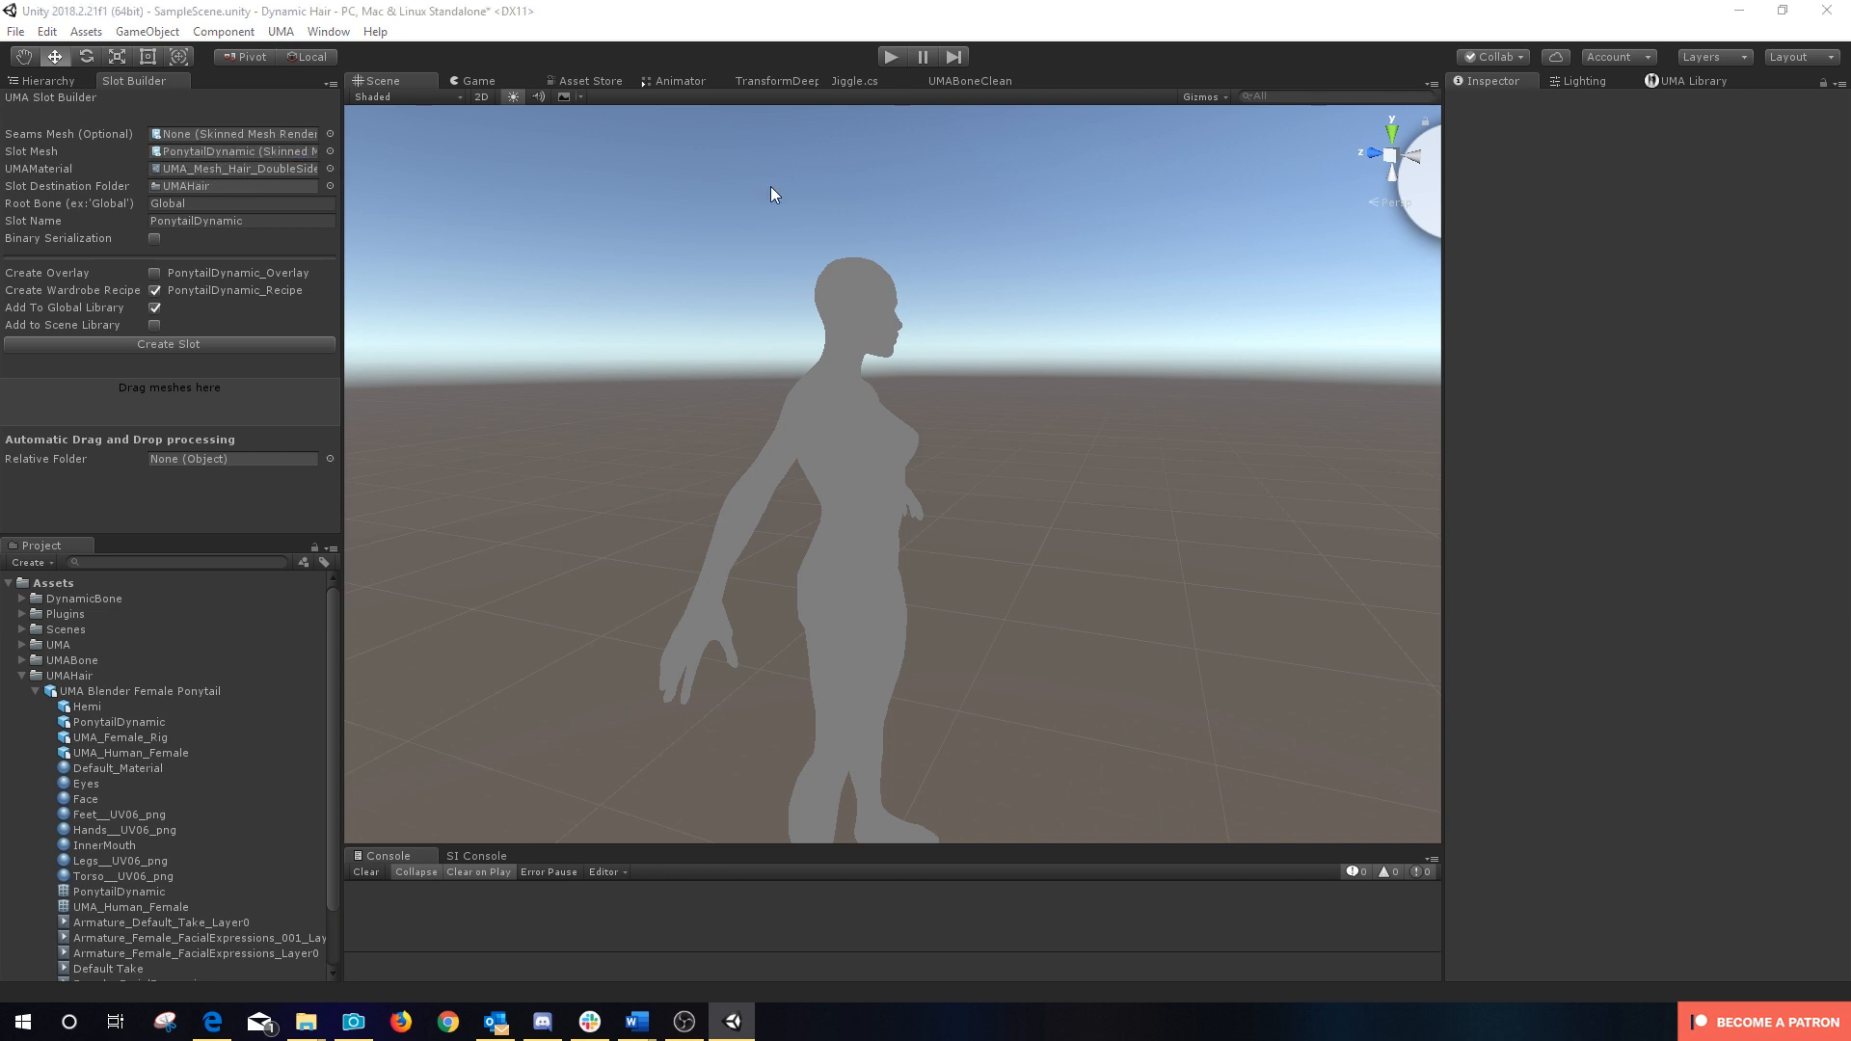
# Step: Keep UMA_Mesh_Hair_DoubleSided as the UMAMaterial and create the PonytailDynamic slot with its wardrobe recipe in the UMAHair folder
pyautogui.click(329, 169)
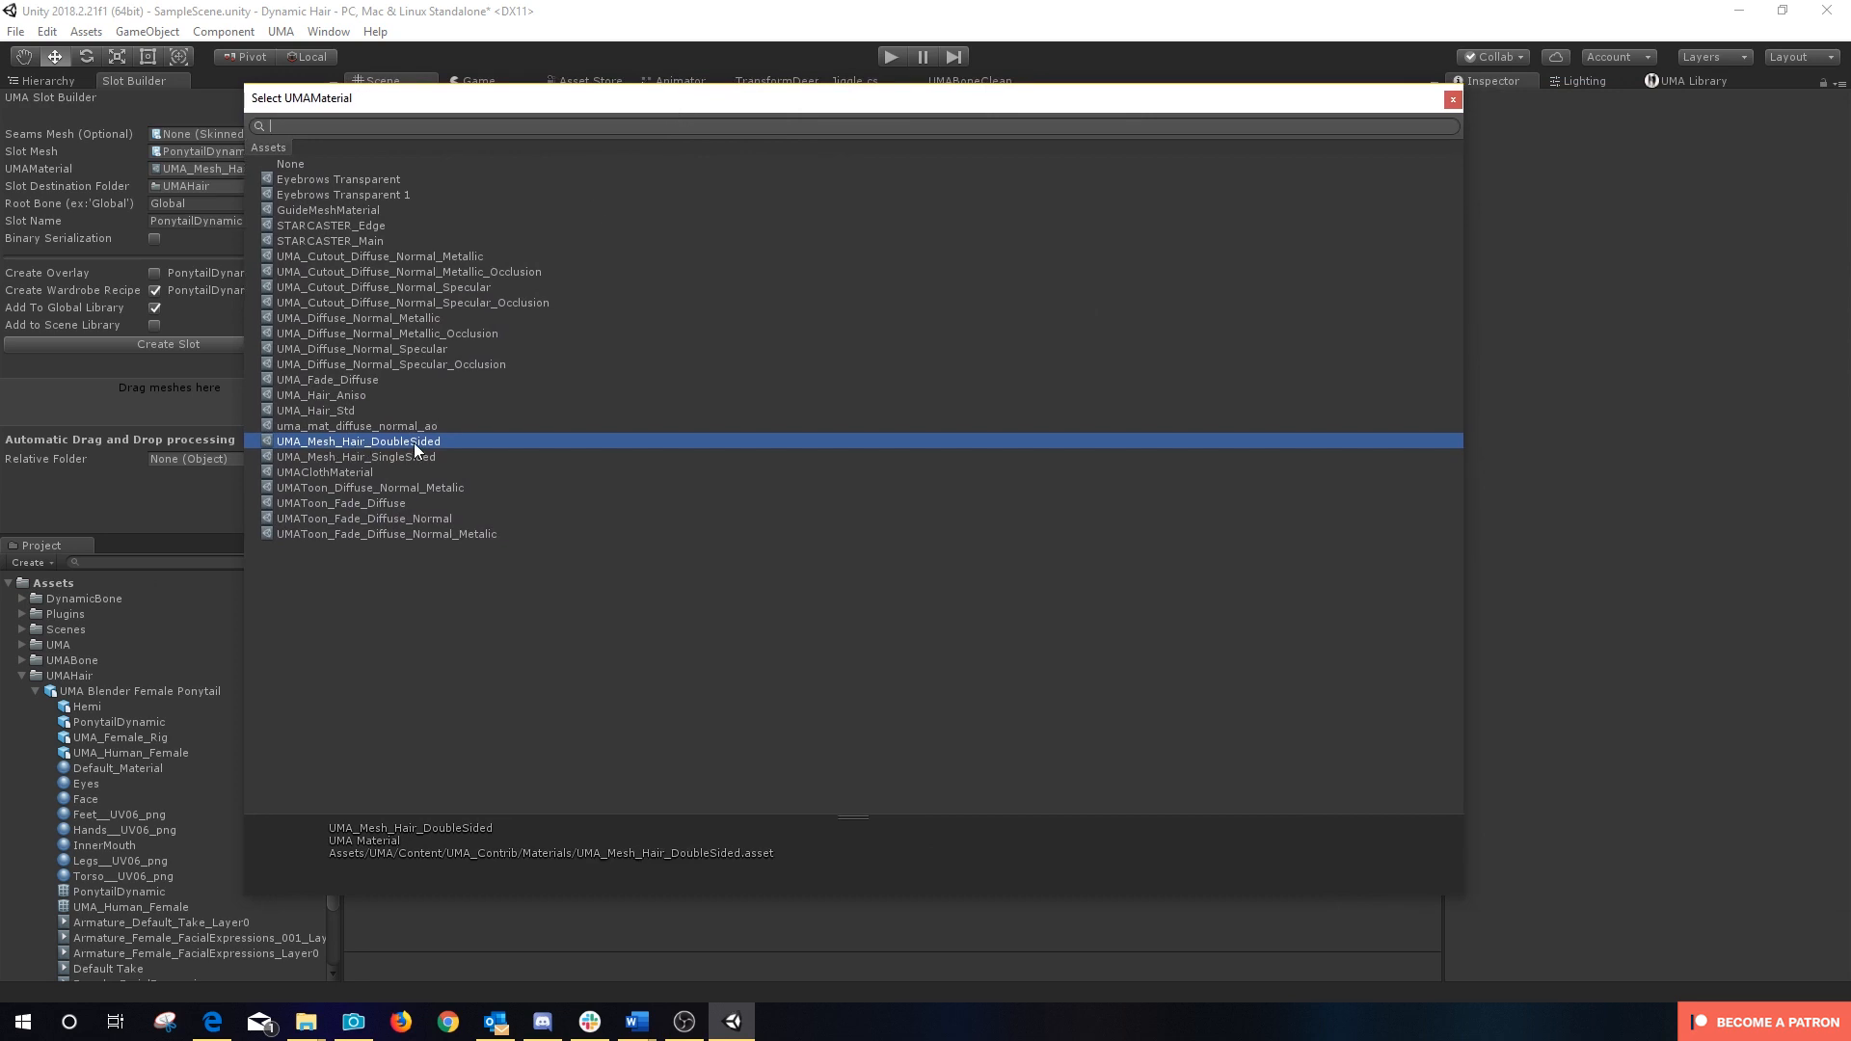
pyautogui.click(1452, 100)
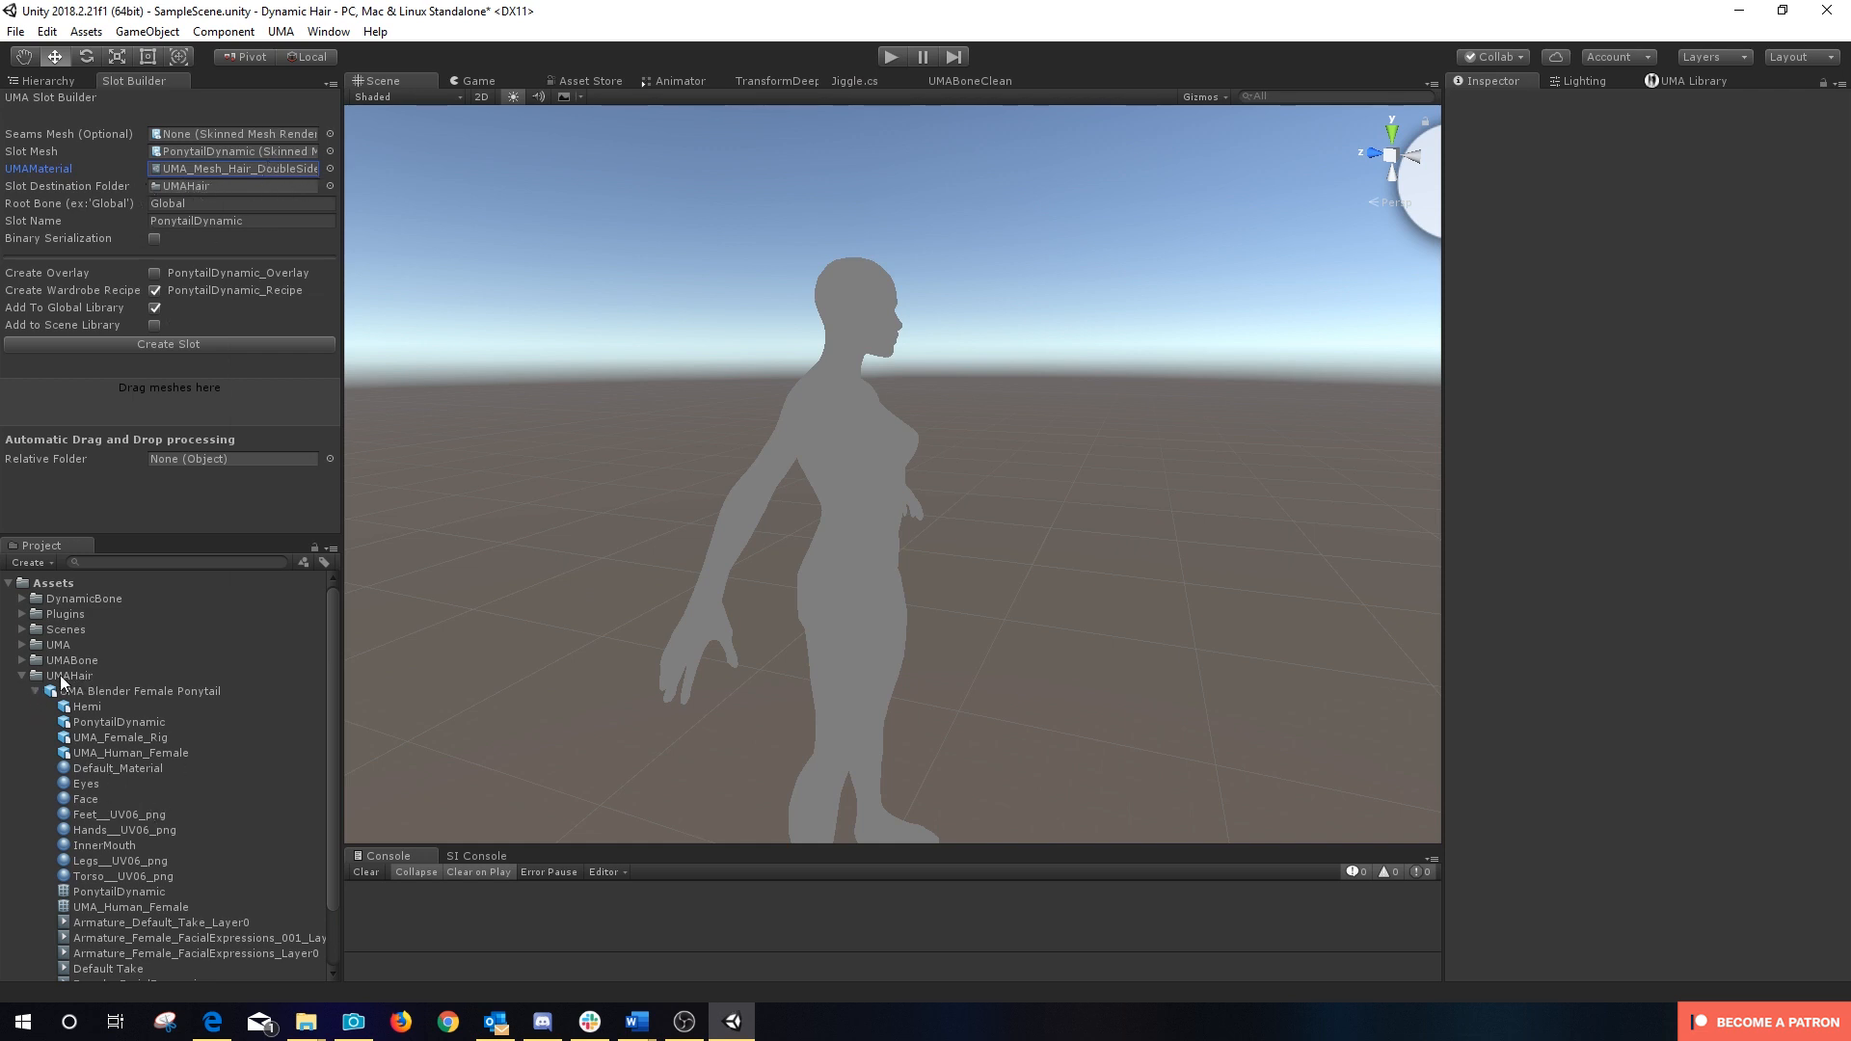
pyautogui.click(35, 691)
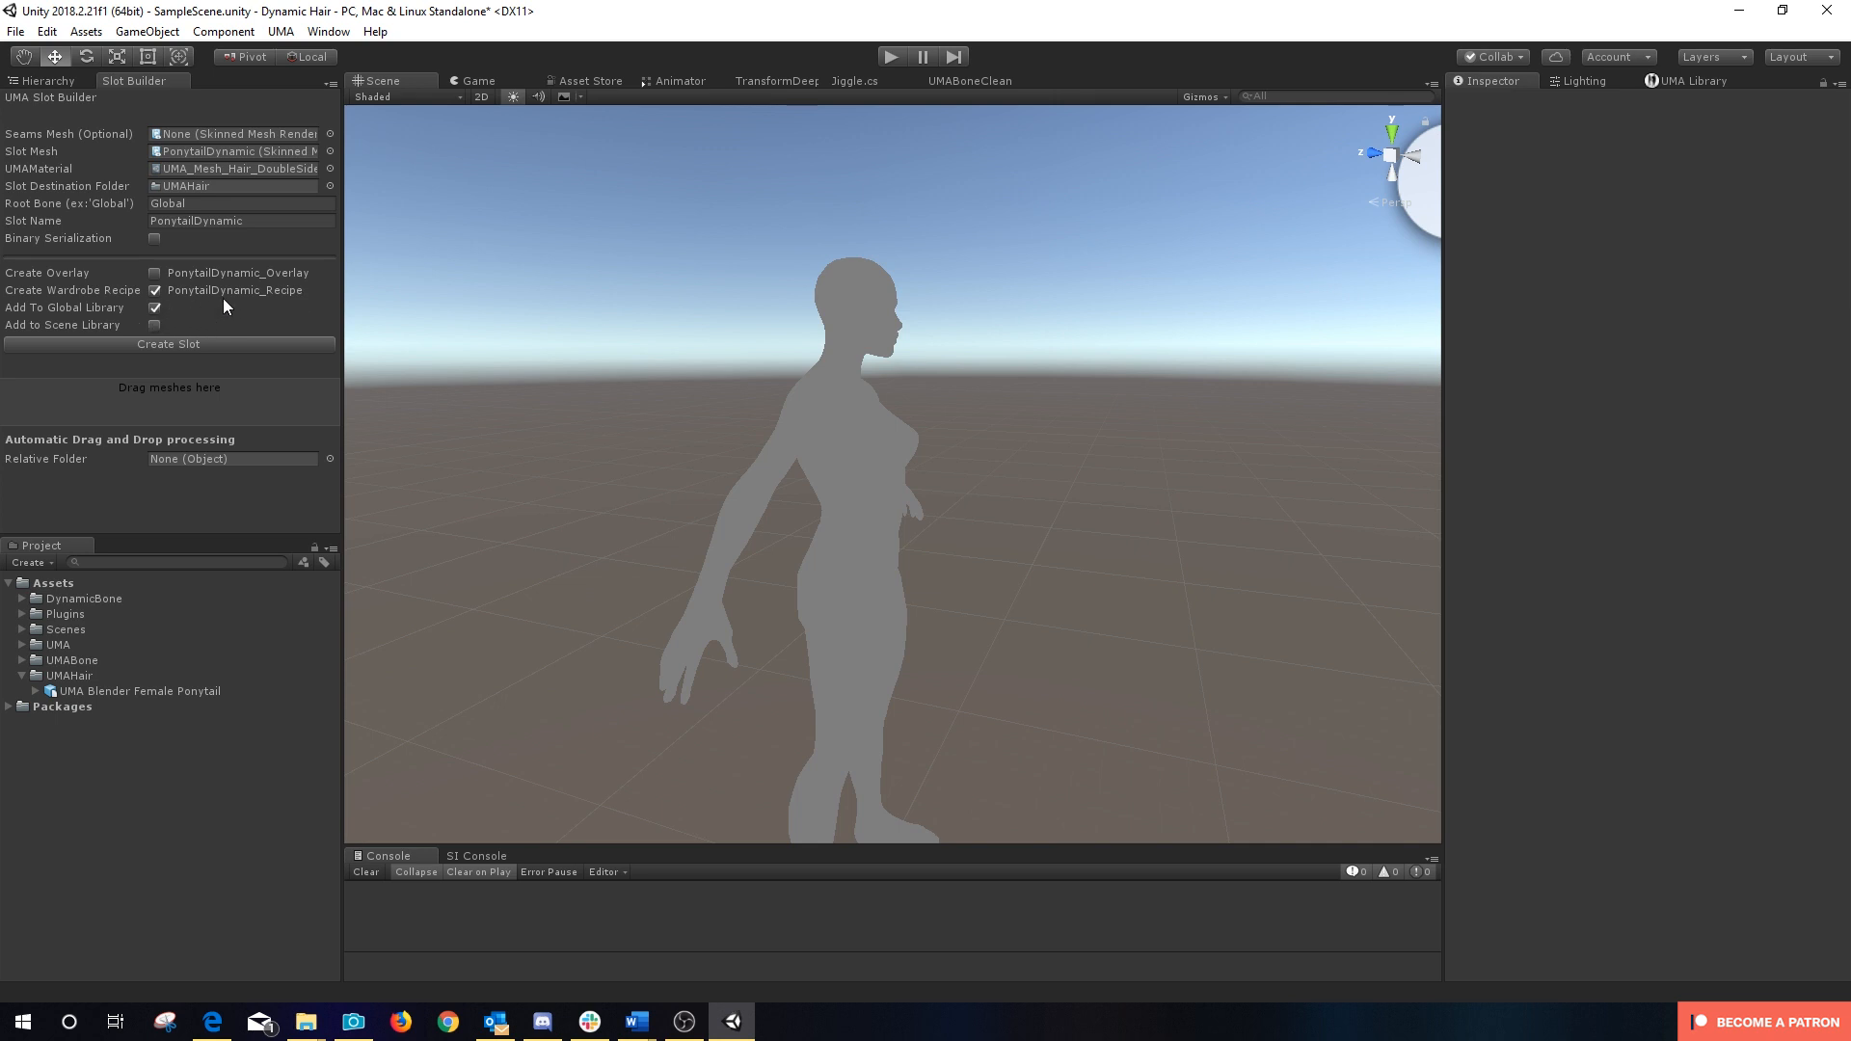
pyautogui.click(183, 347)
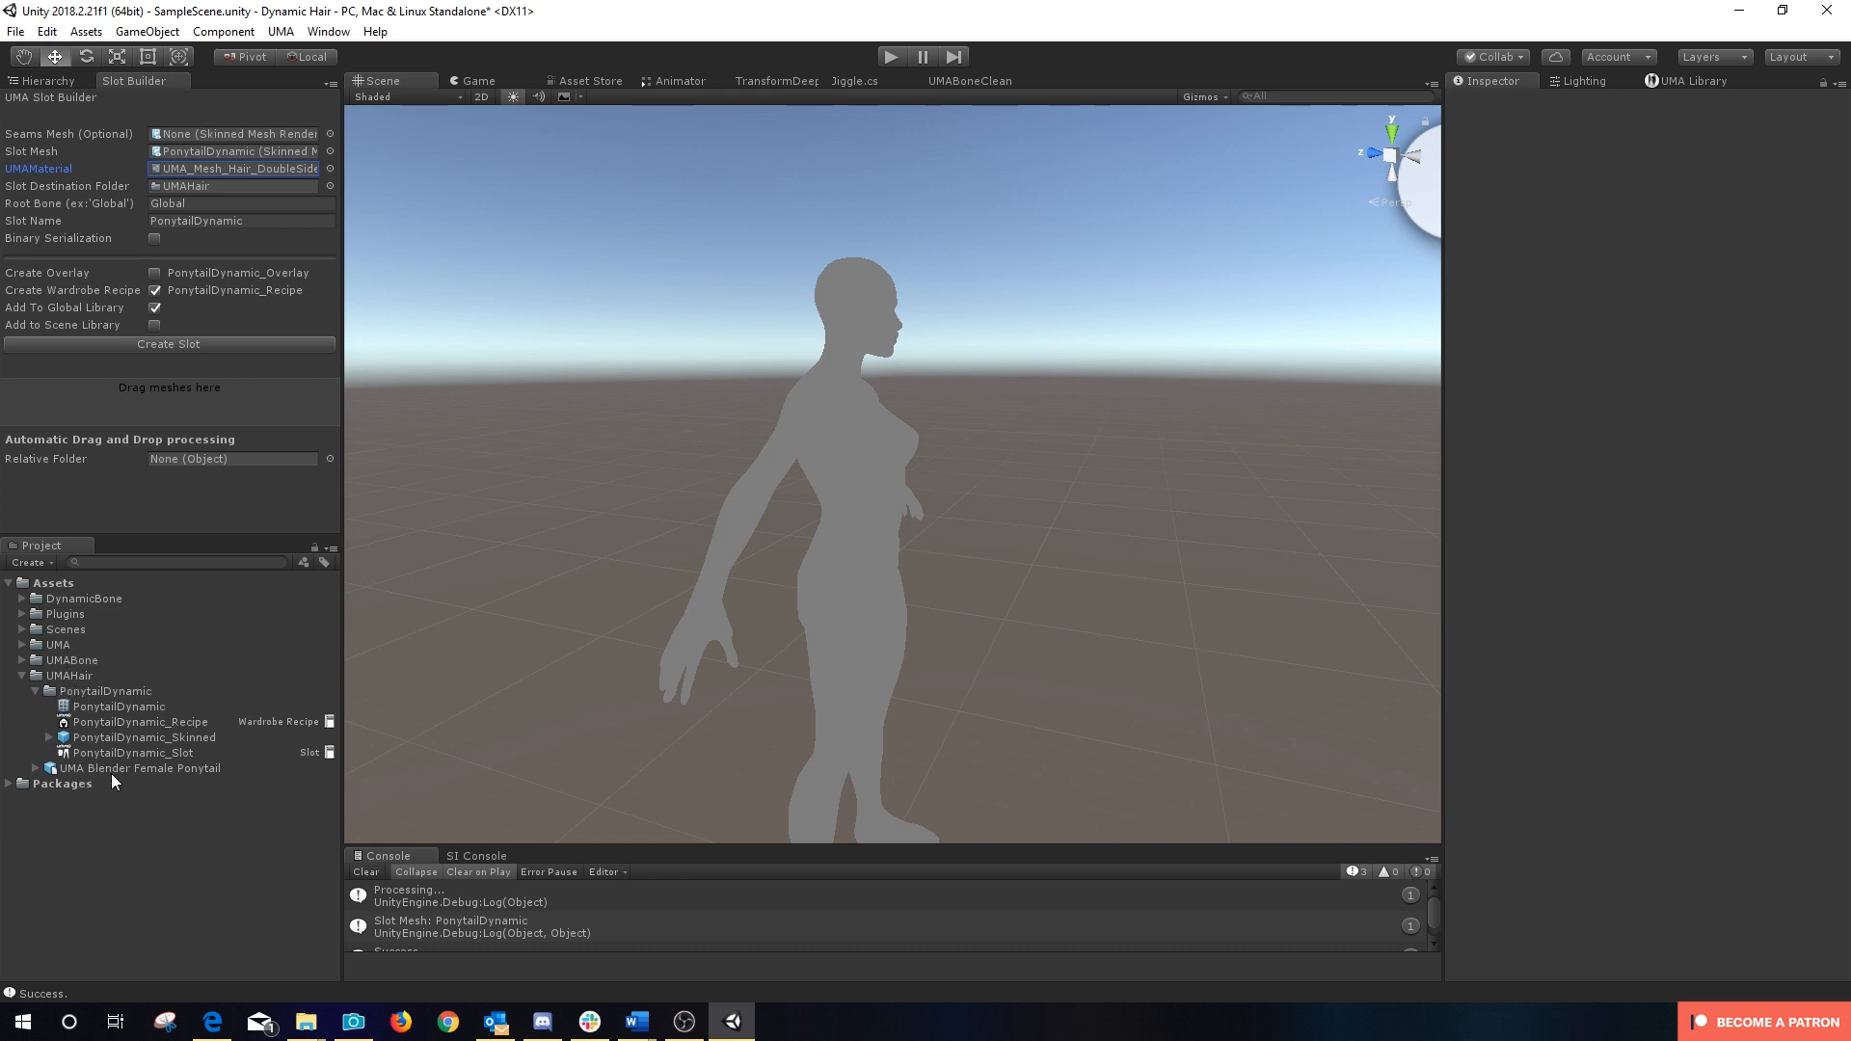
# Step: Open PonytailDynamic_Recipe for editing and add Human Female as its compatible race
pyautogui.click(118, 723)
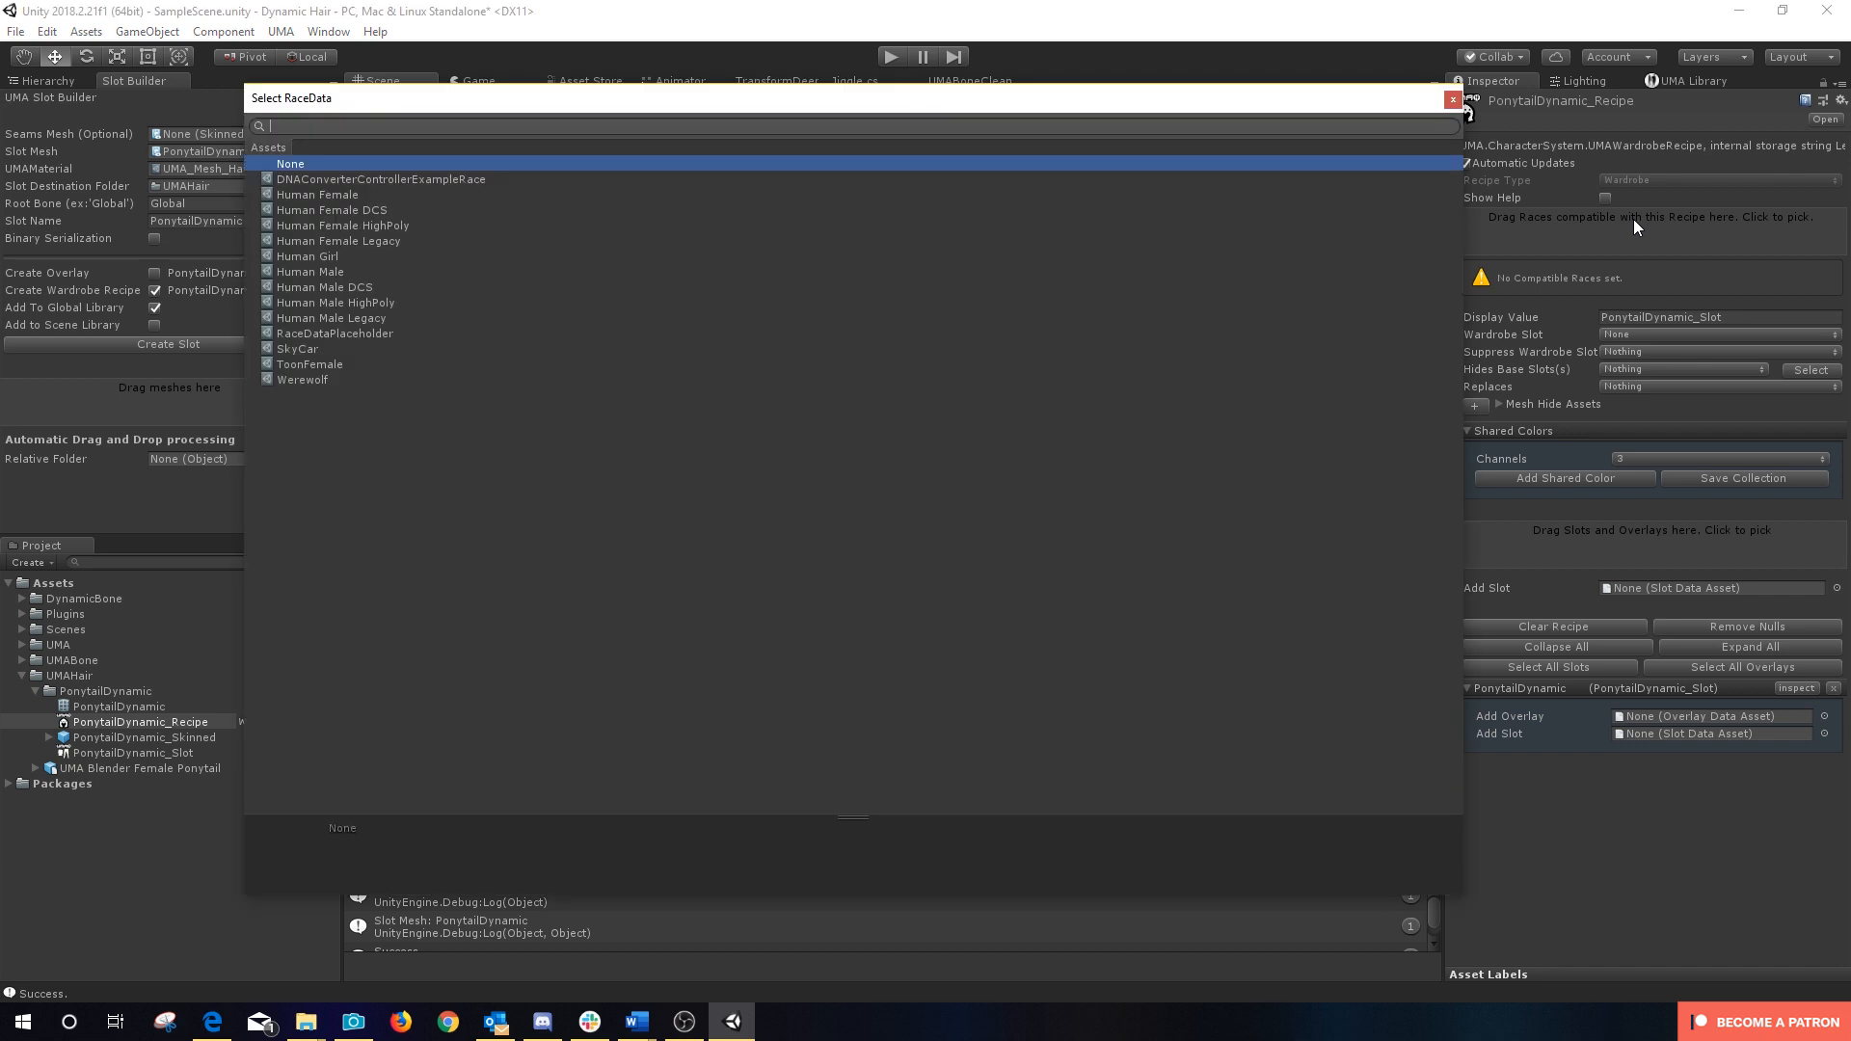
pyautogui.click(1633, 218)
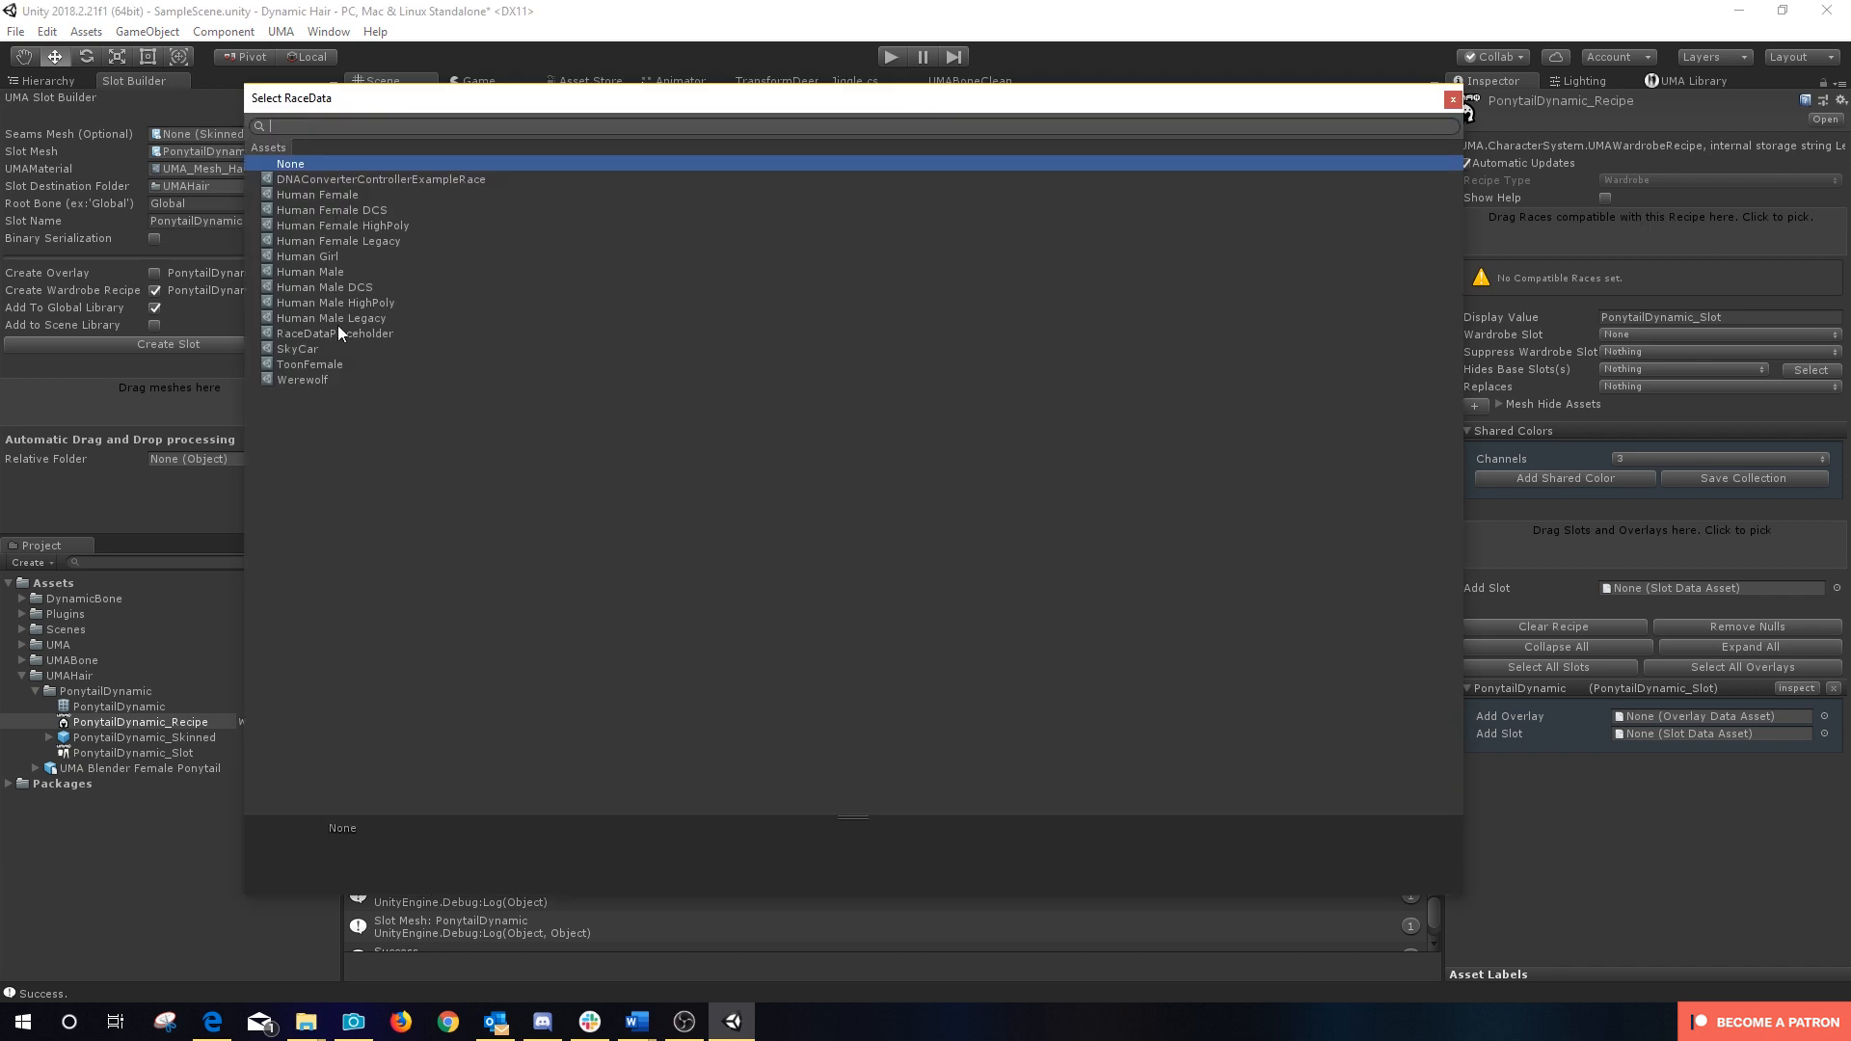
pyautogui.click(314, 194)
pyautogui.doubleClick(314, 194)
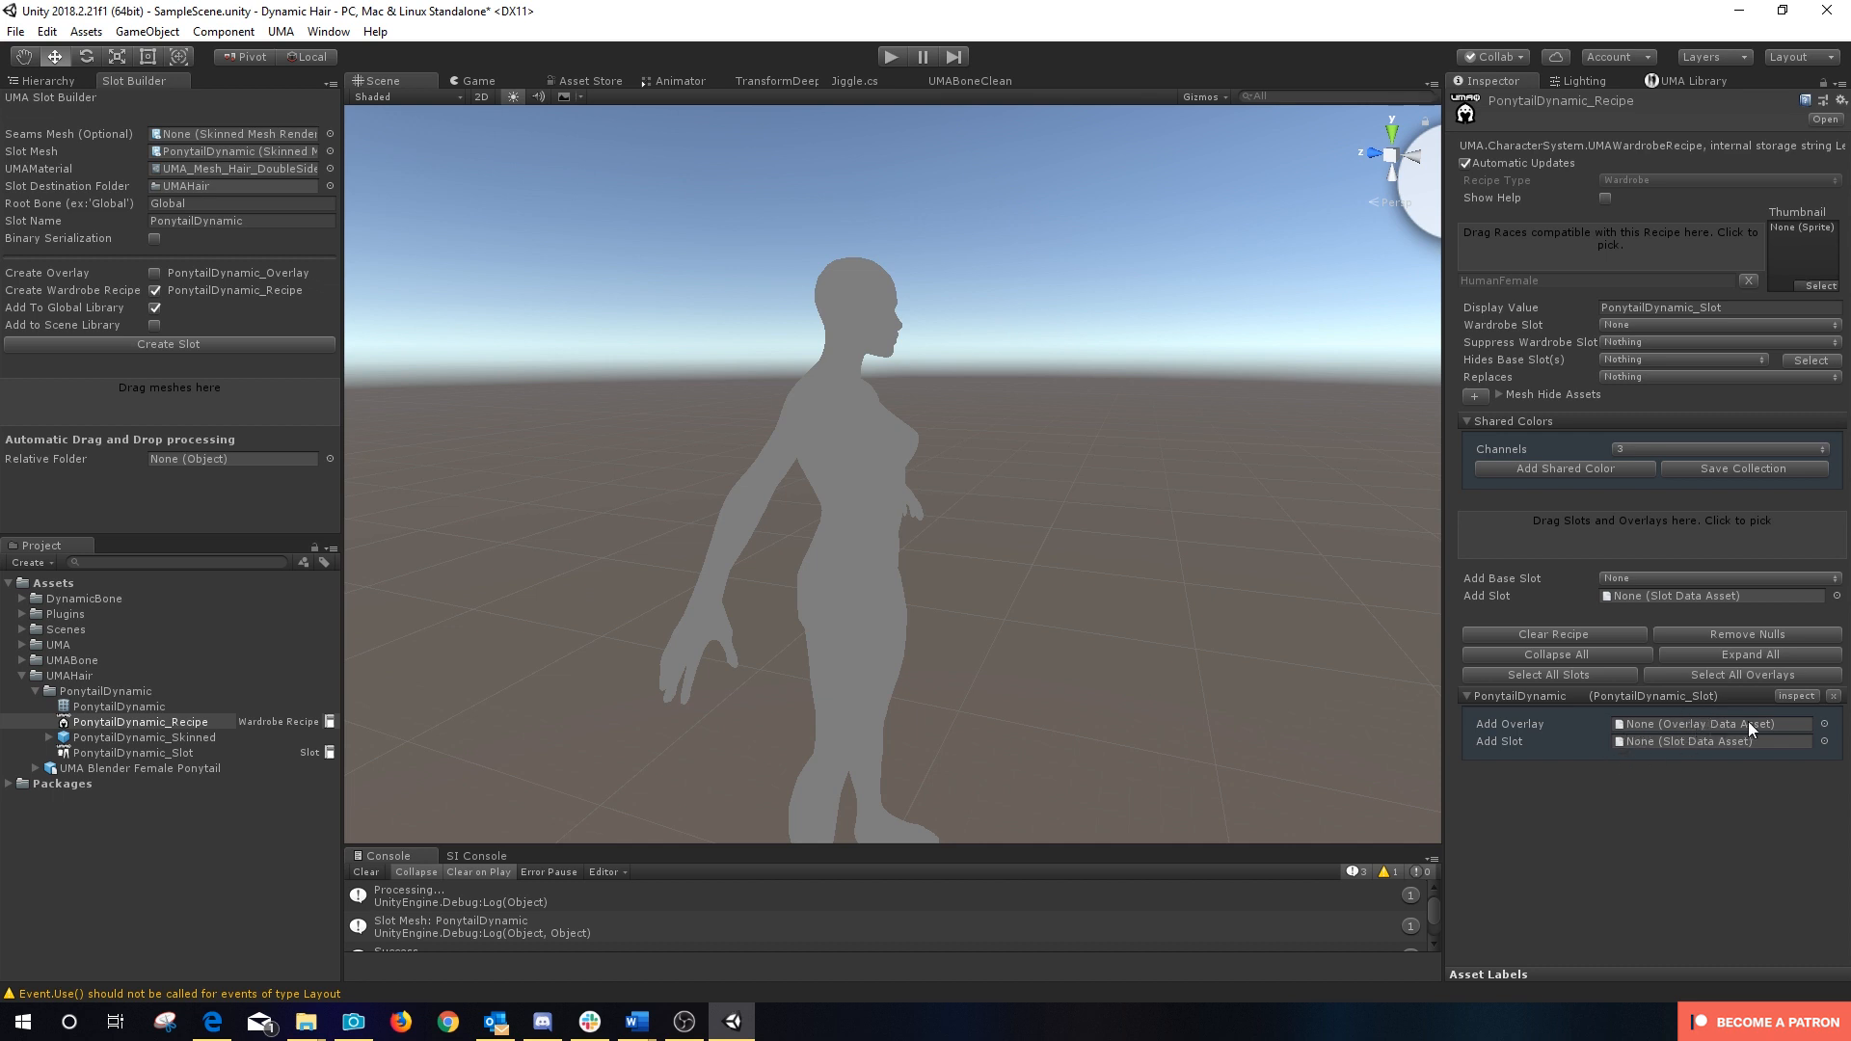
# Step: Find the ponytail overlays and add FemalePonyTail_Overlay to the PonytailDynamic slot in the recipe
pyautogui.click(1824, 724)
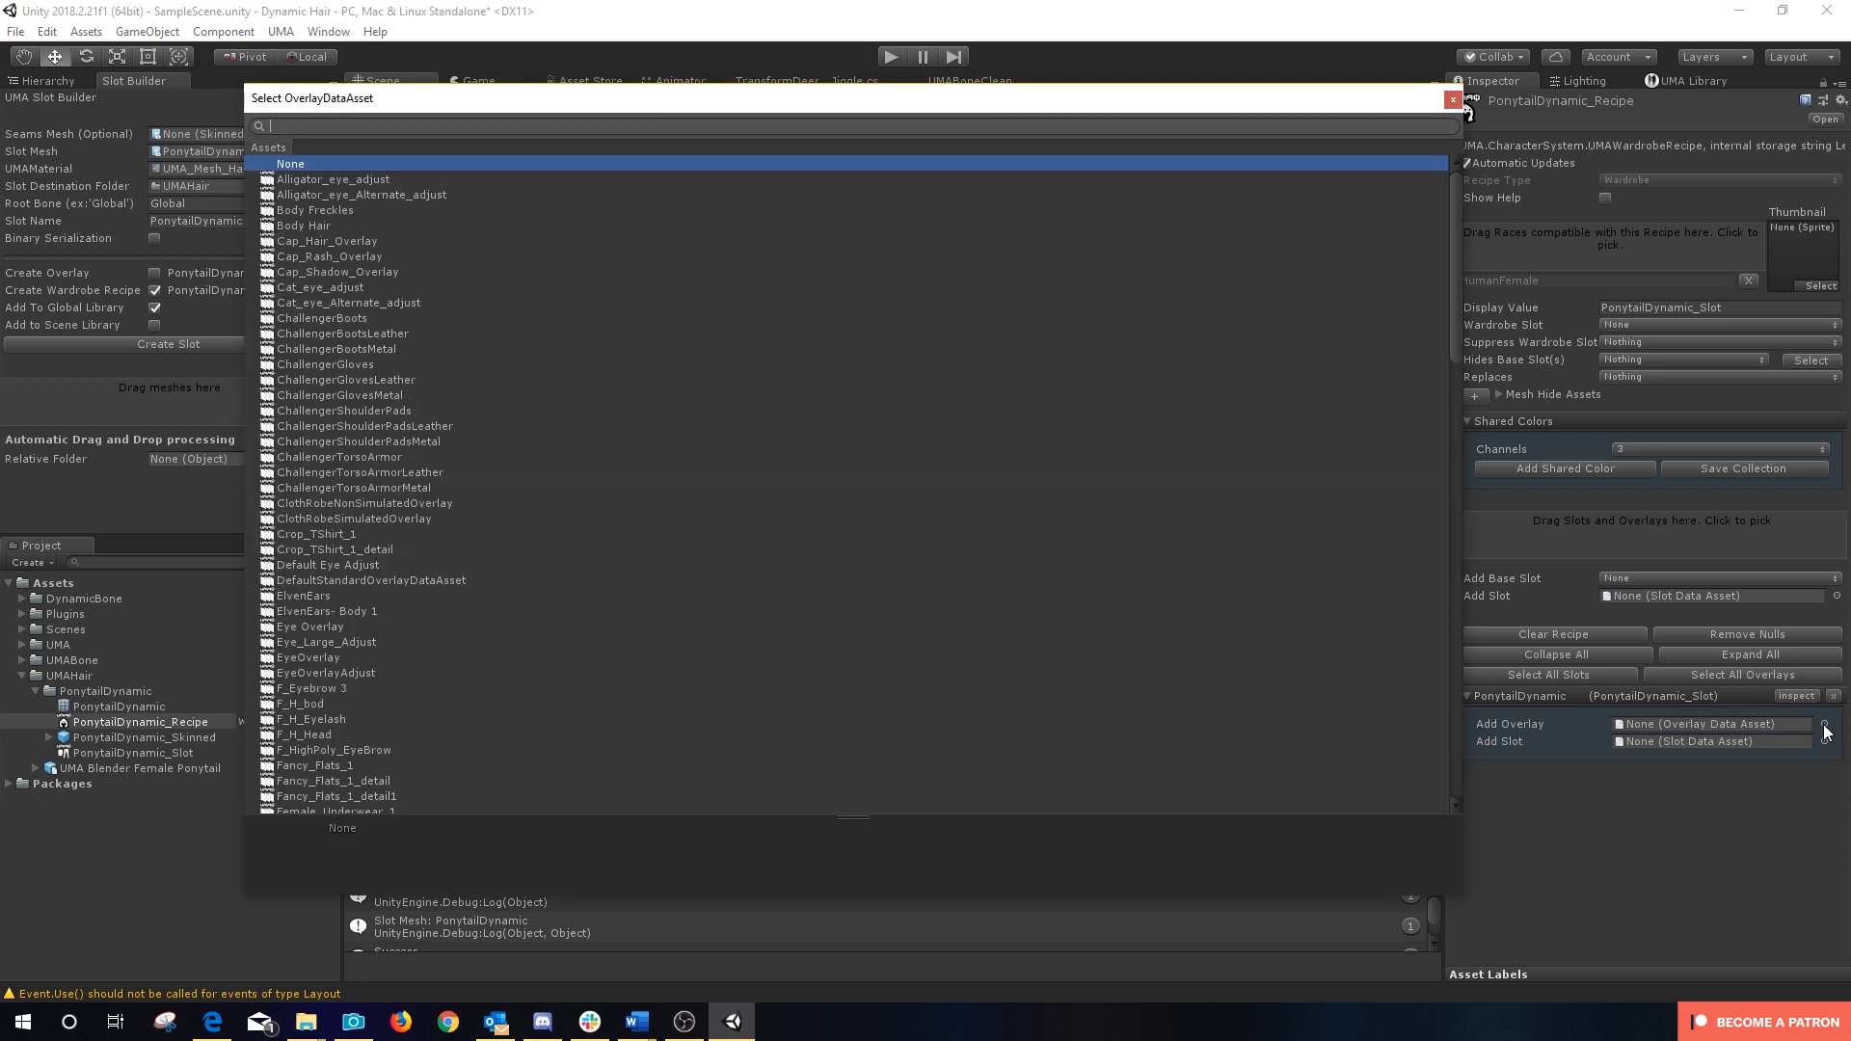
pyautogui.write('ponyta')
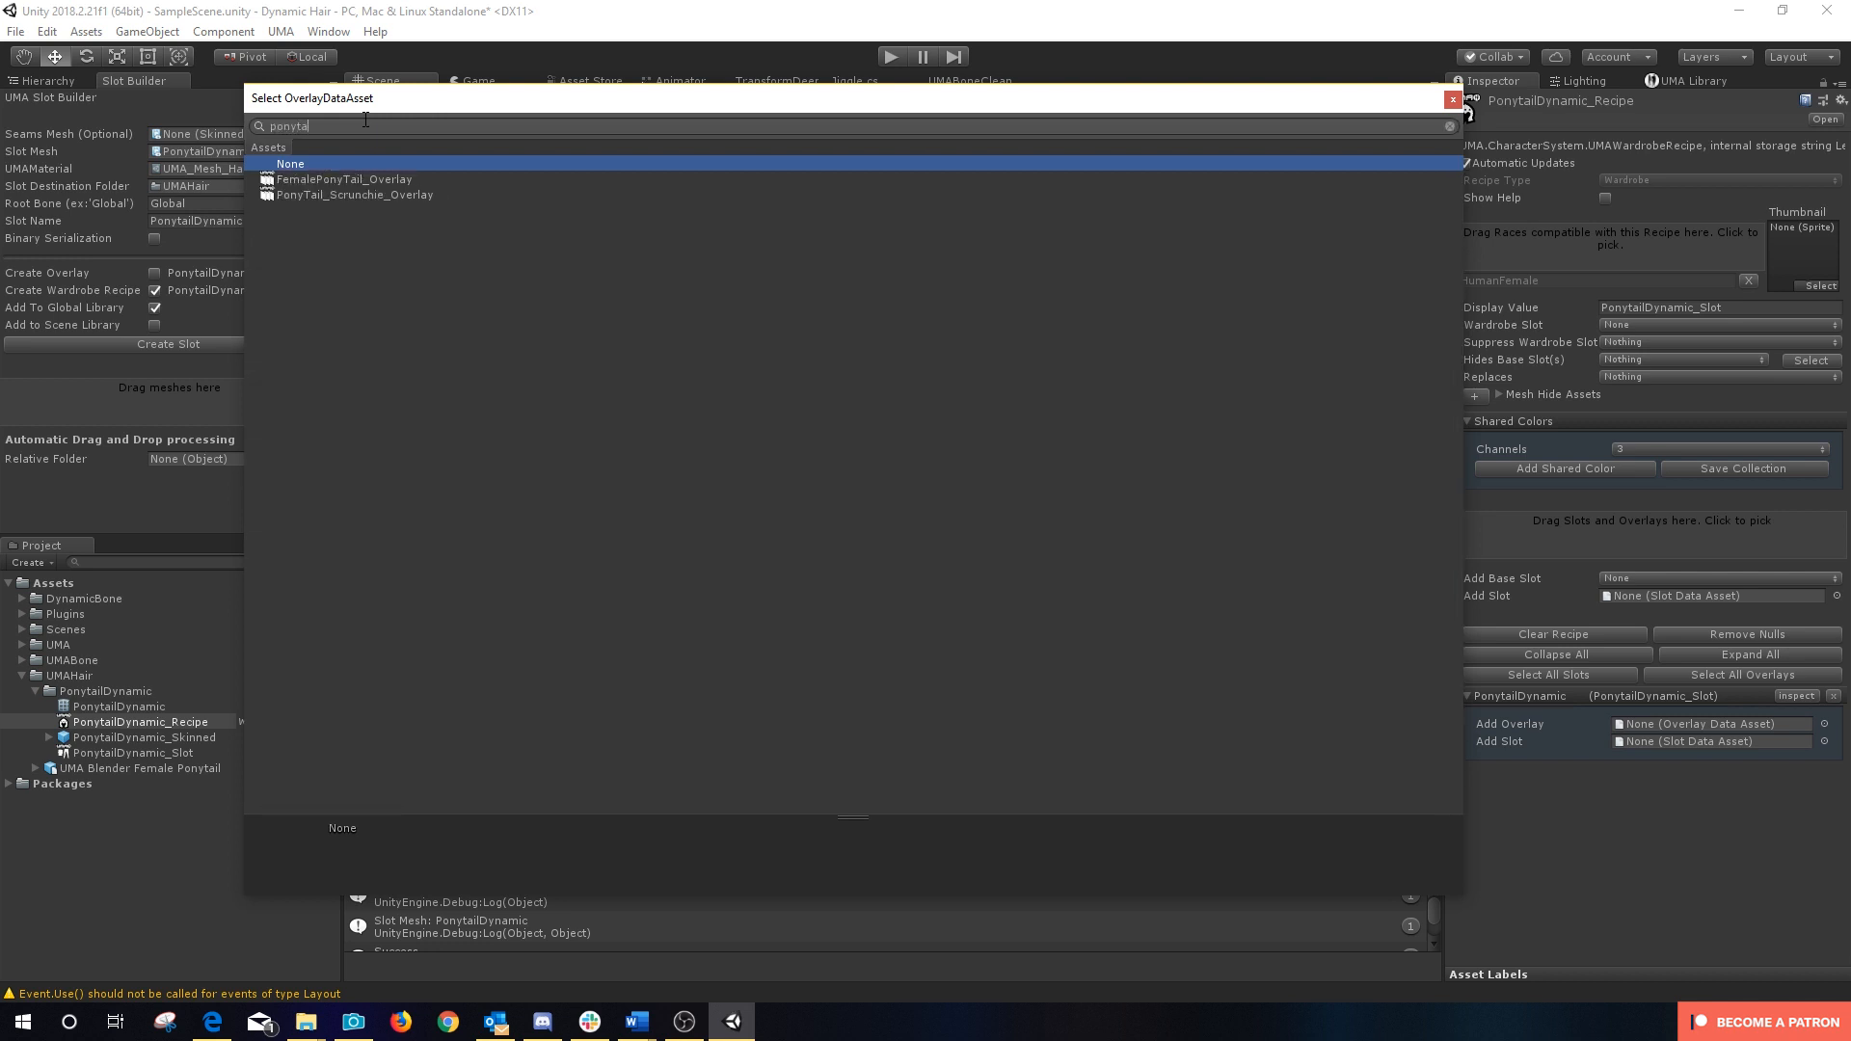
pyautogui.doubleClick(332, 177)
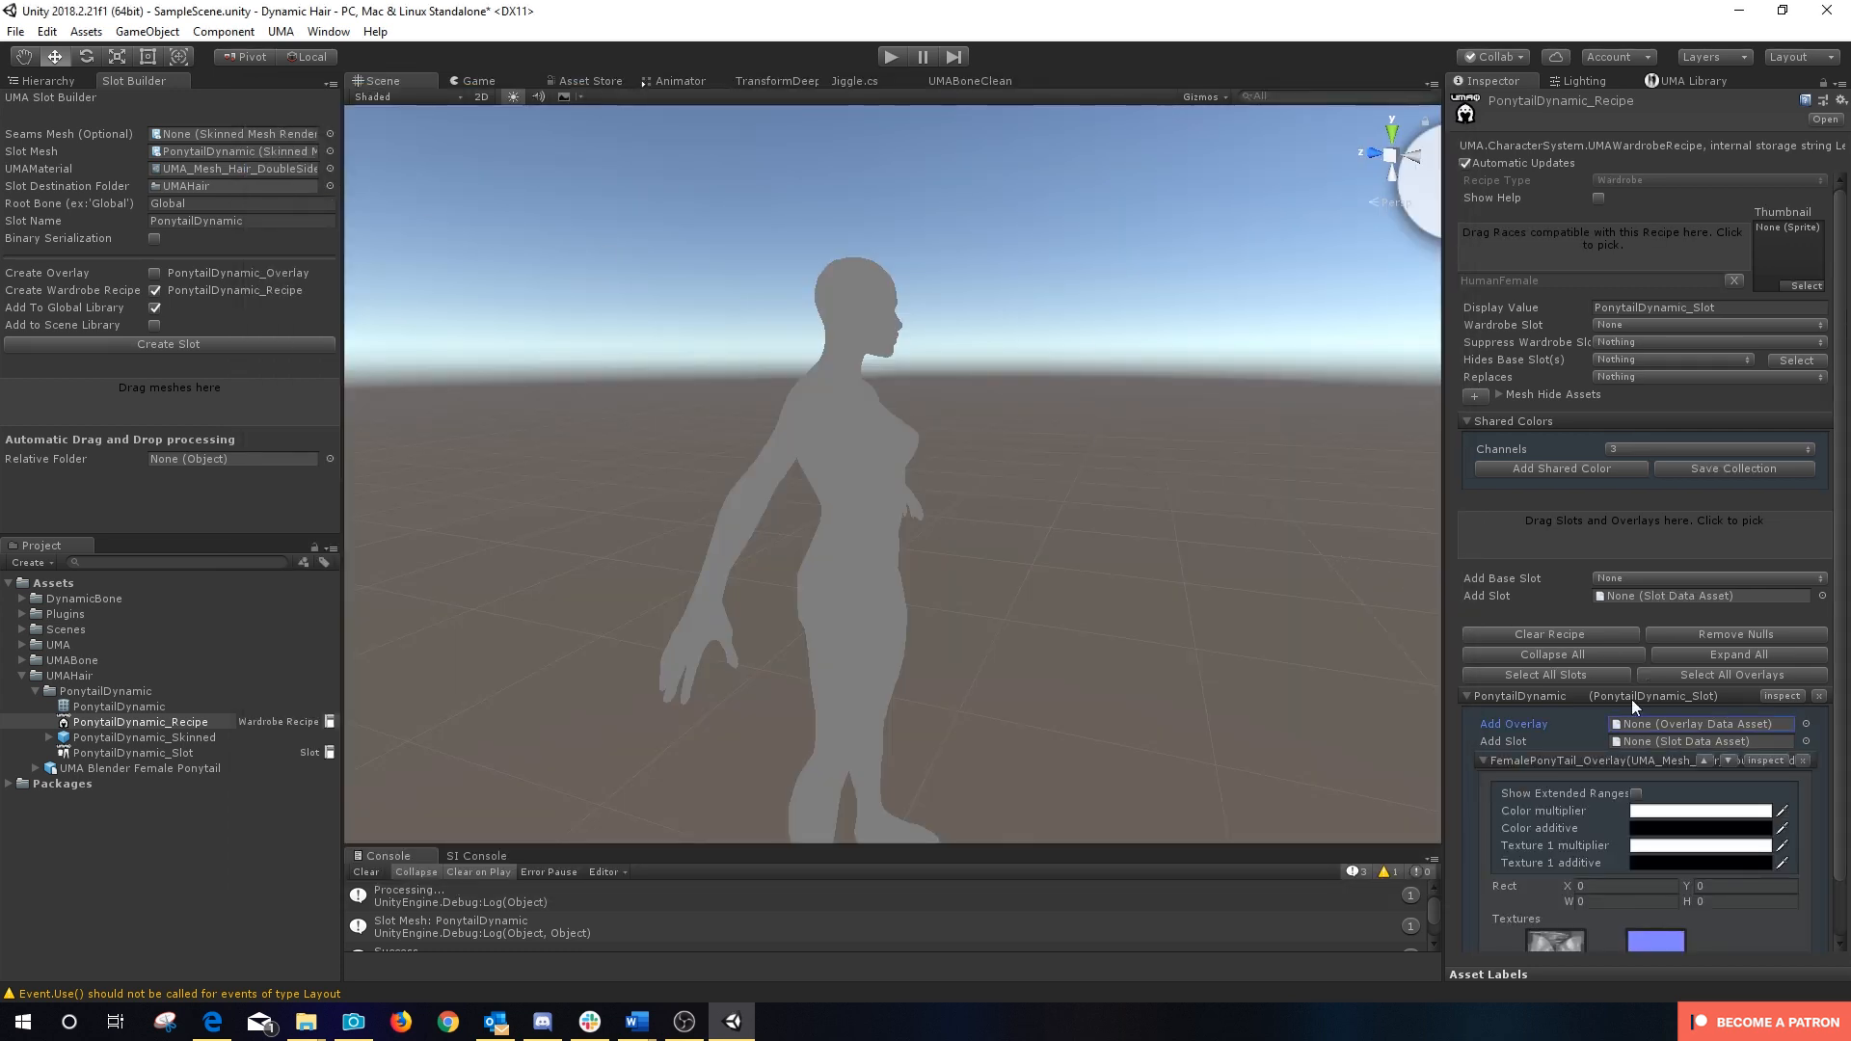
pyautogui.scroll(-3, 1620, 732)
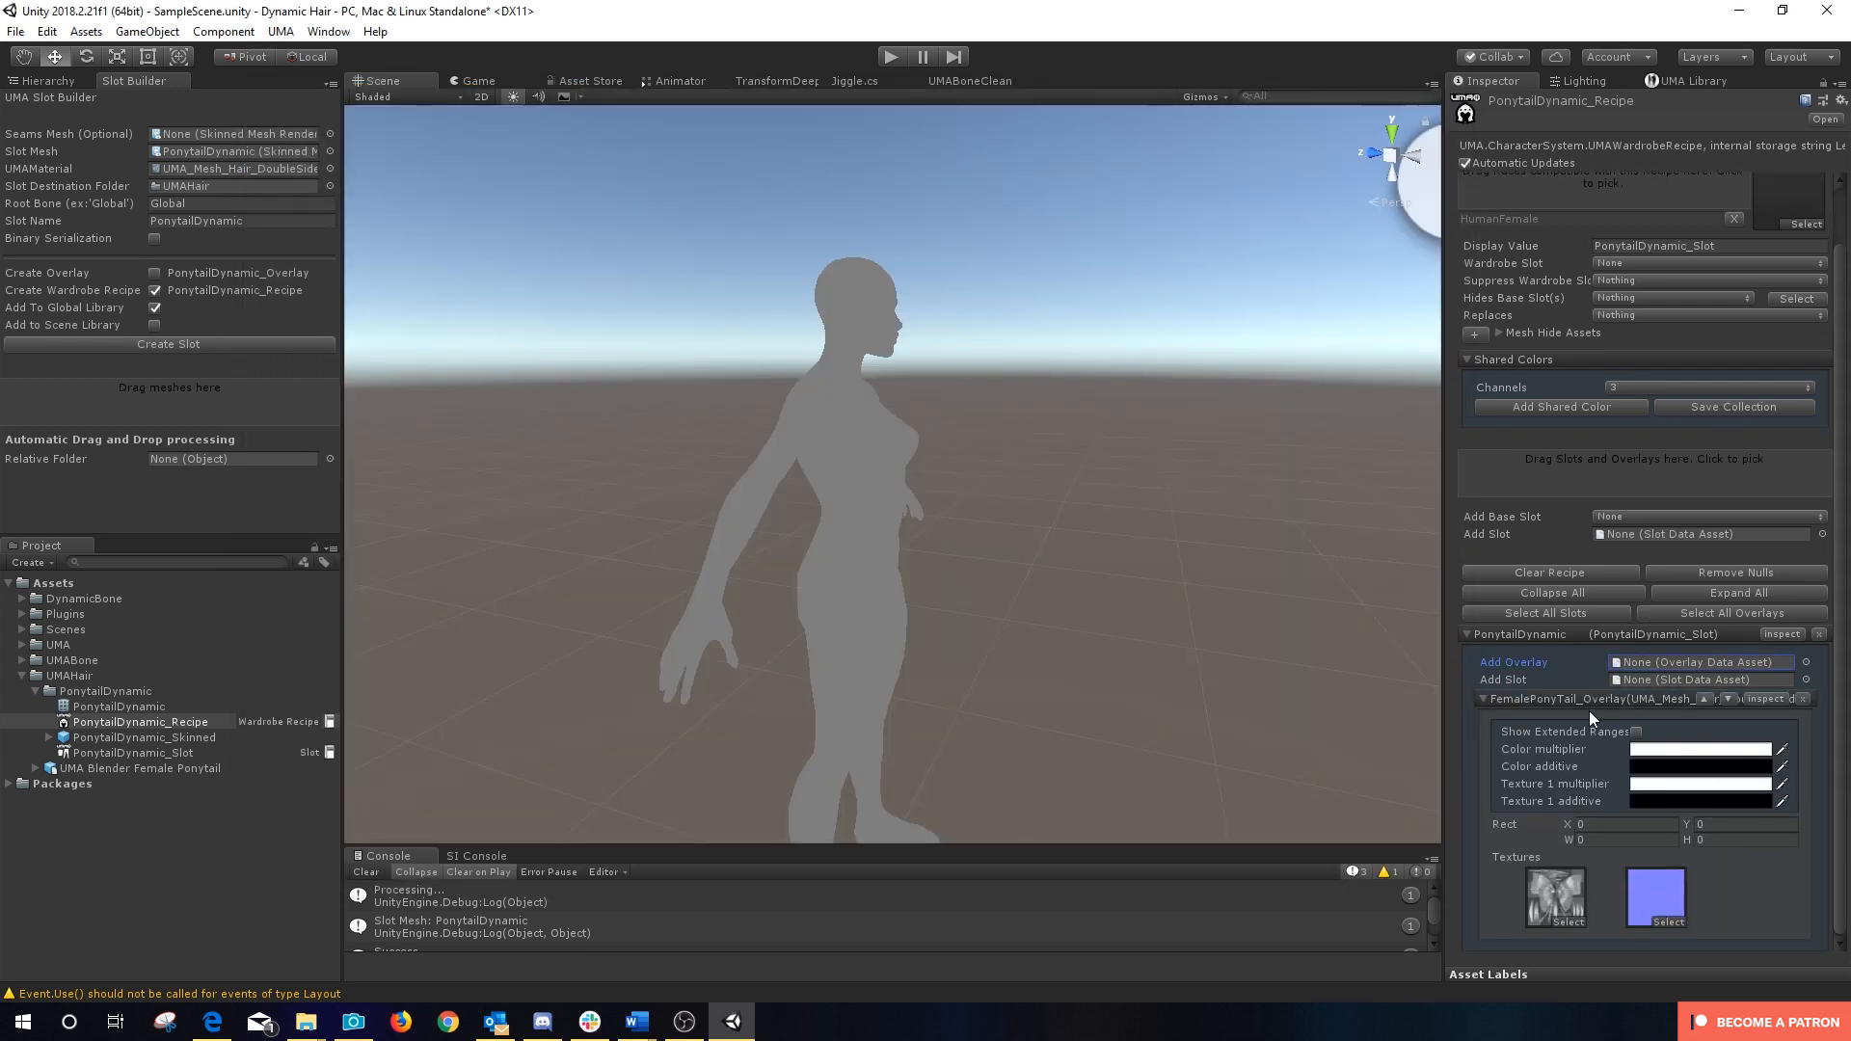
pyautogui.scroll(2, 1594, 613)
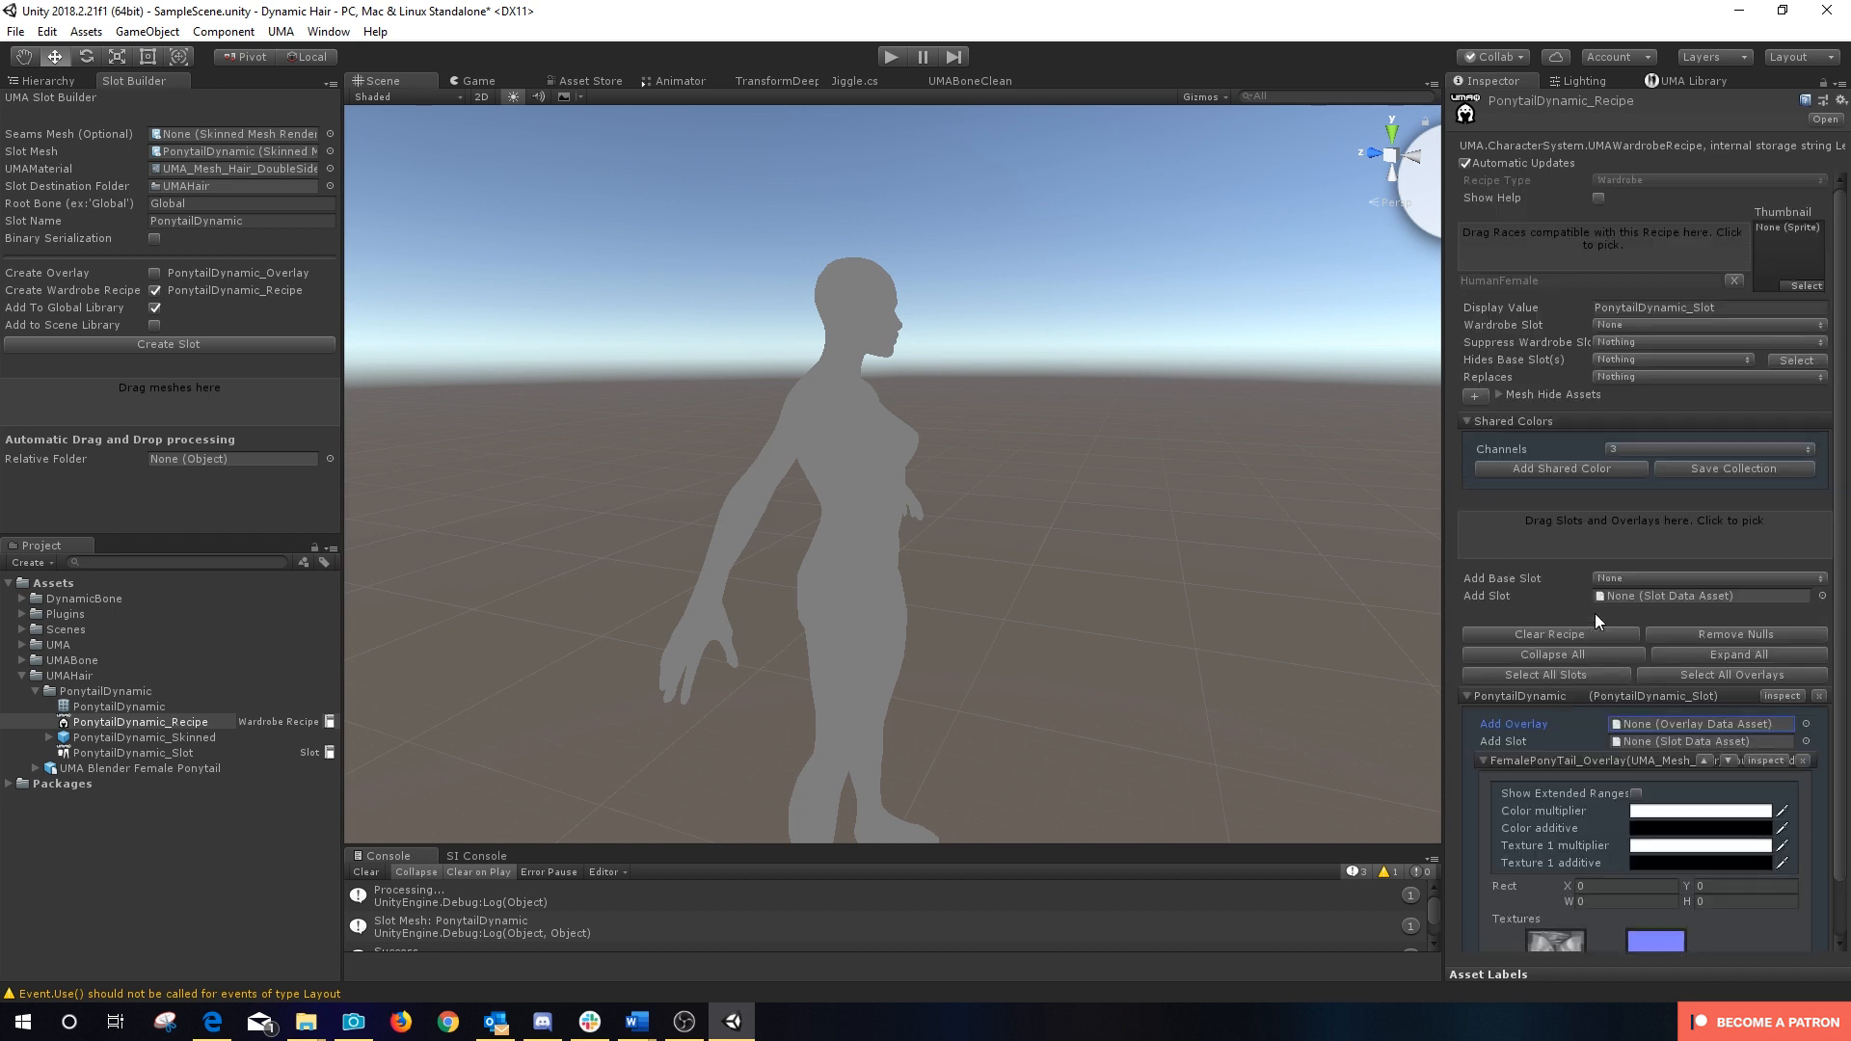
# Step: Add a shared color named Hair to PonytailDynamic_Recipe and make FemalePonyTail_Overlay use it
pyautogui.click(1562, 469)
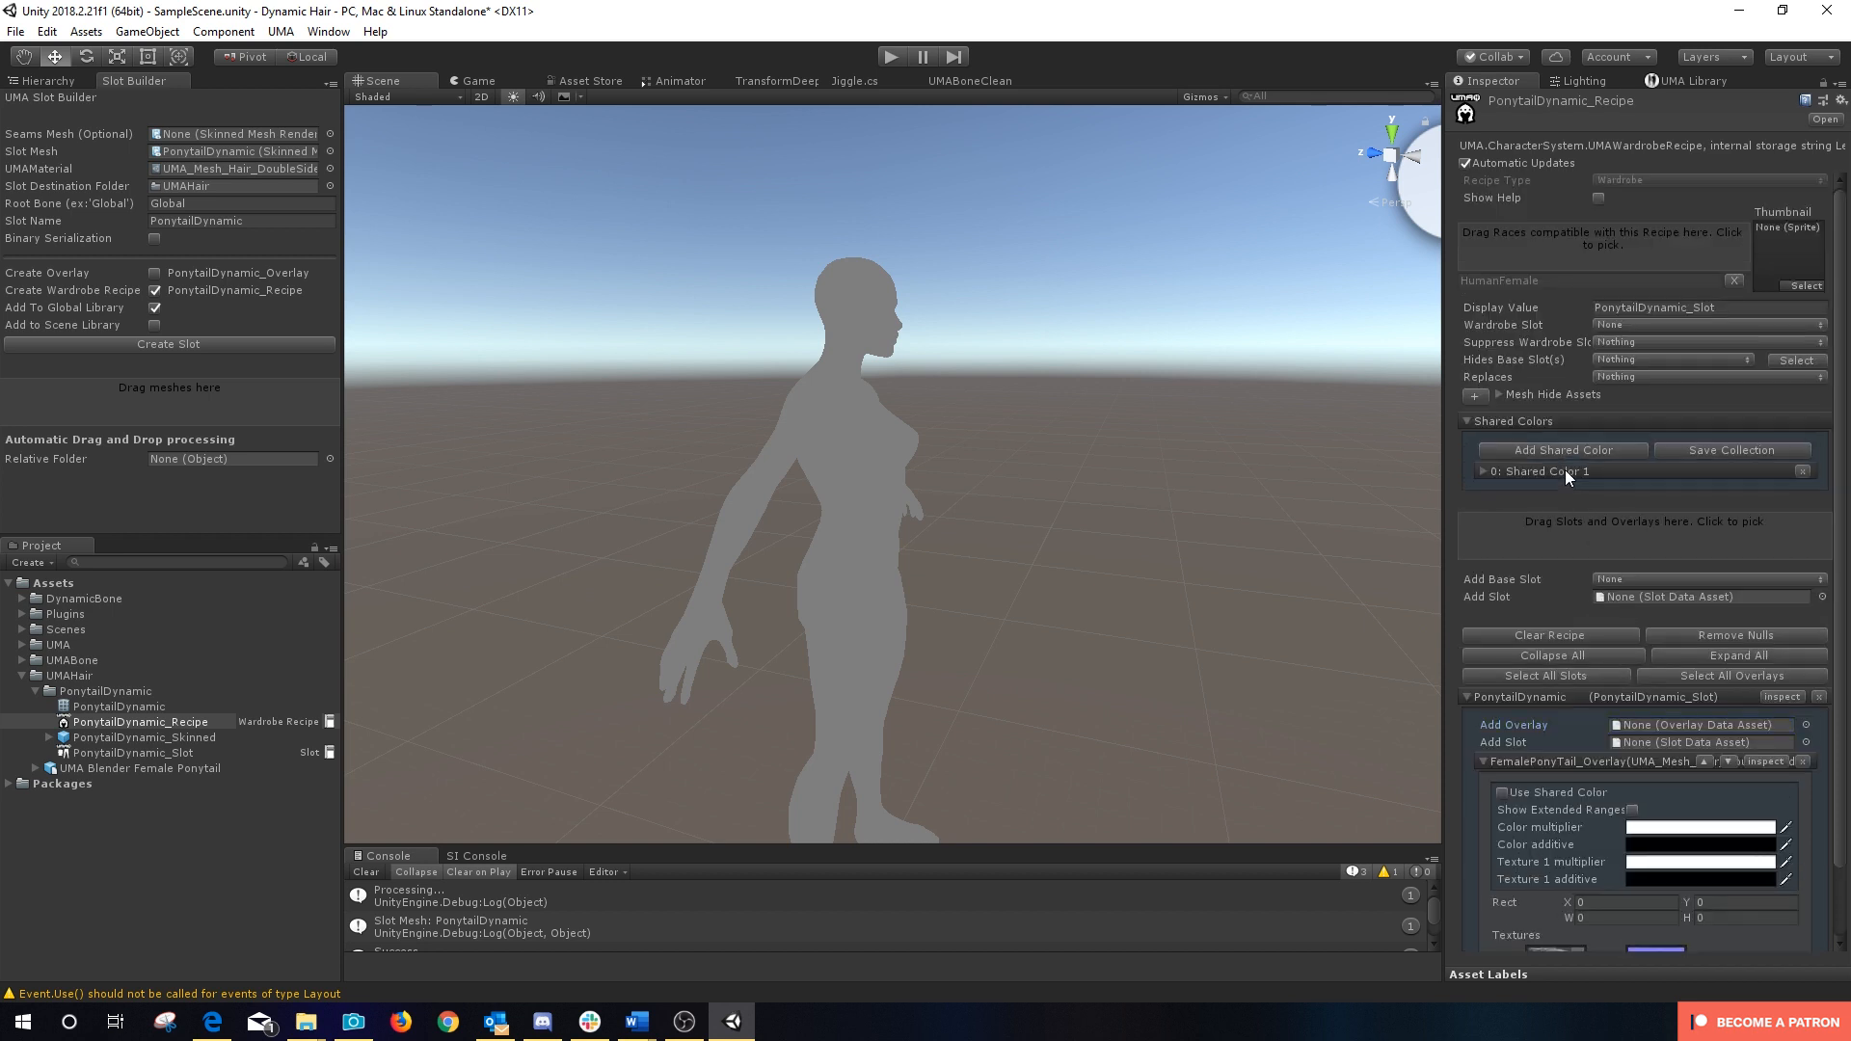
pyautogui.click(1490, 472)
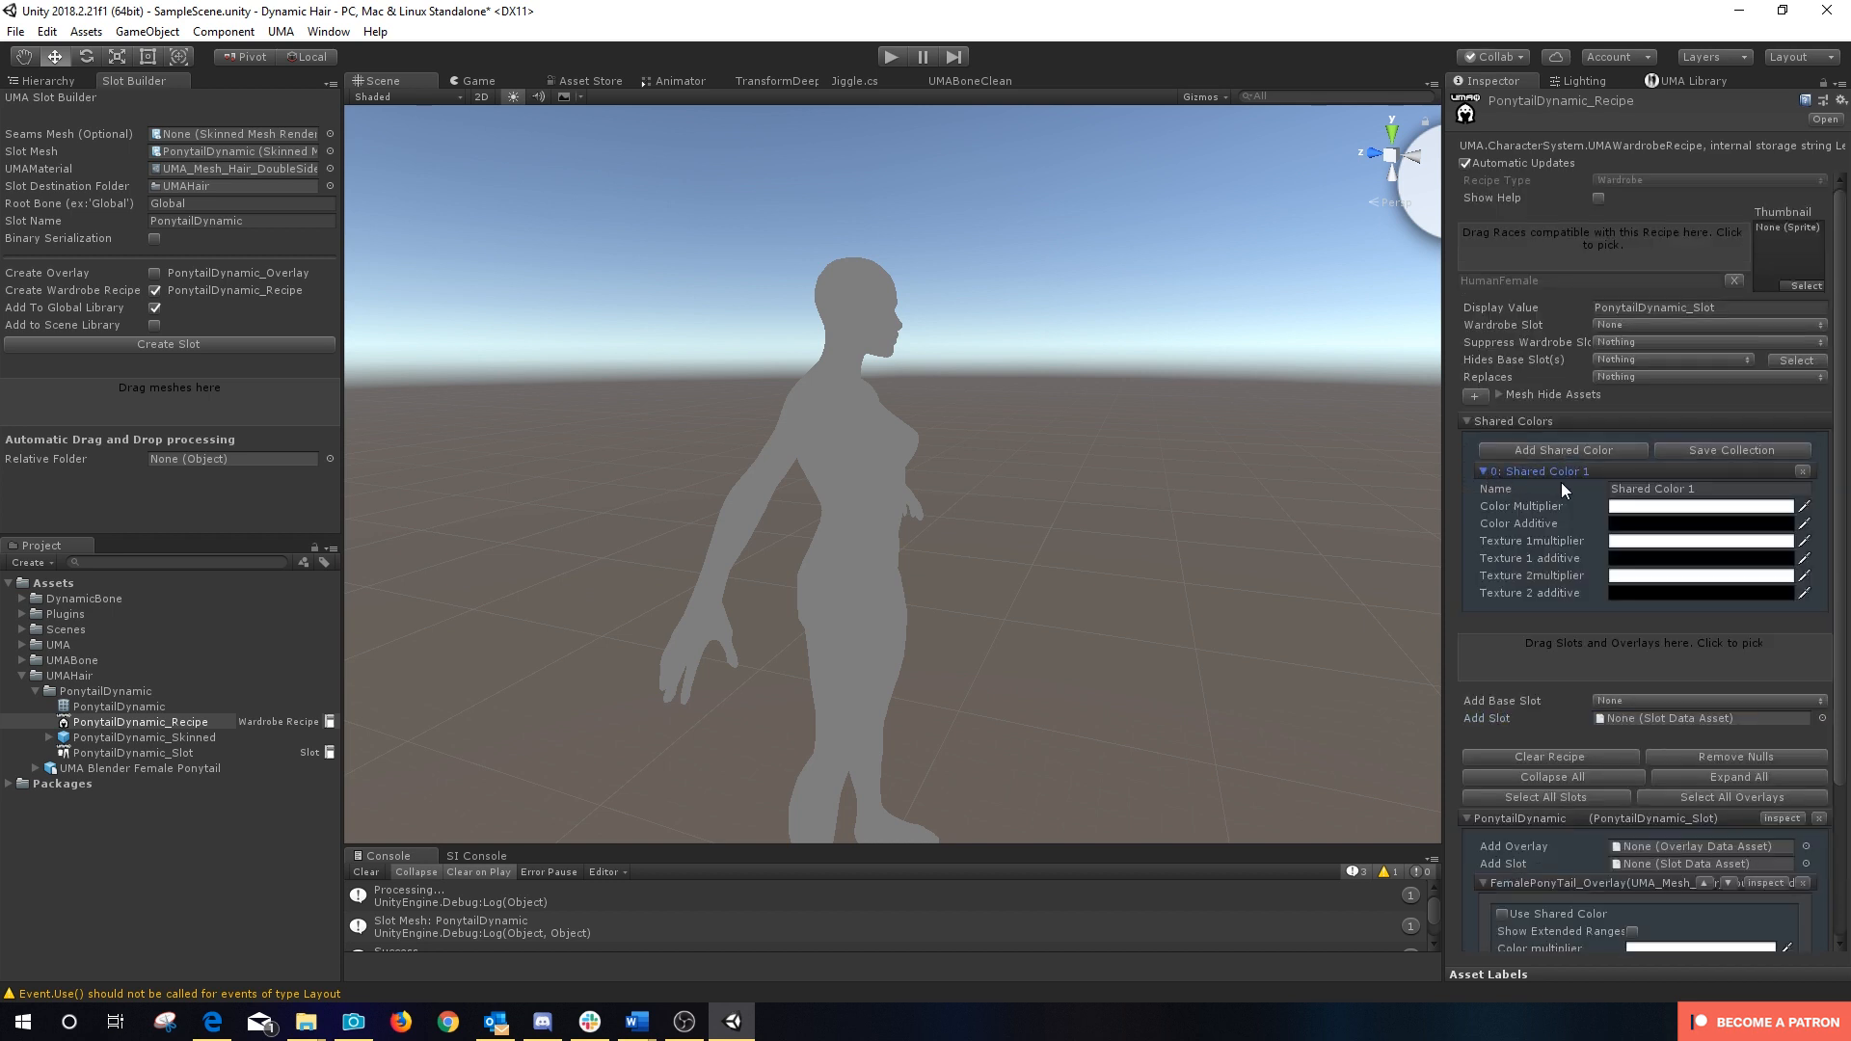
pyautogui.click(1708, 489)
pyautogui.write('Hair')
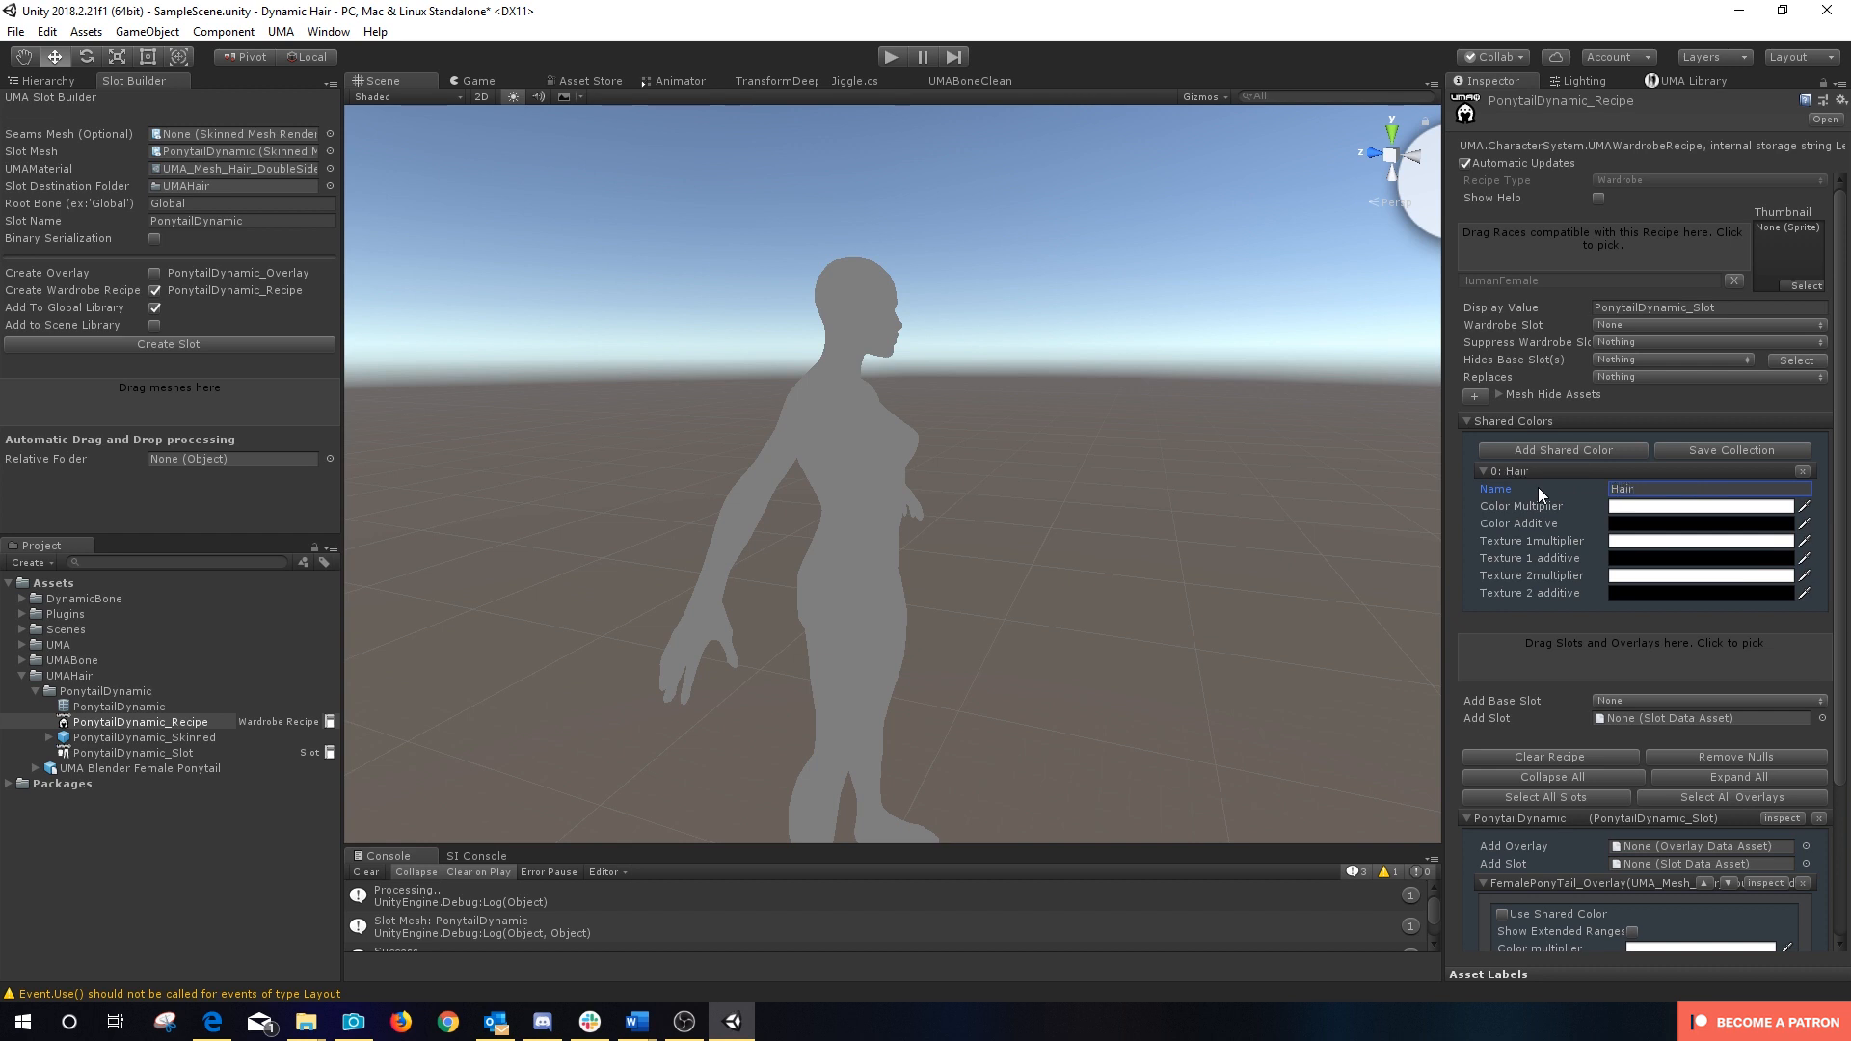
pyautogui.scroll(-5, 1539, 644)
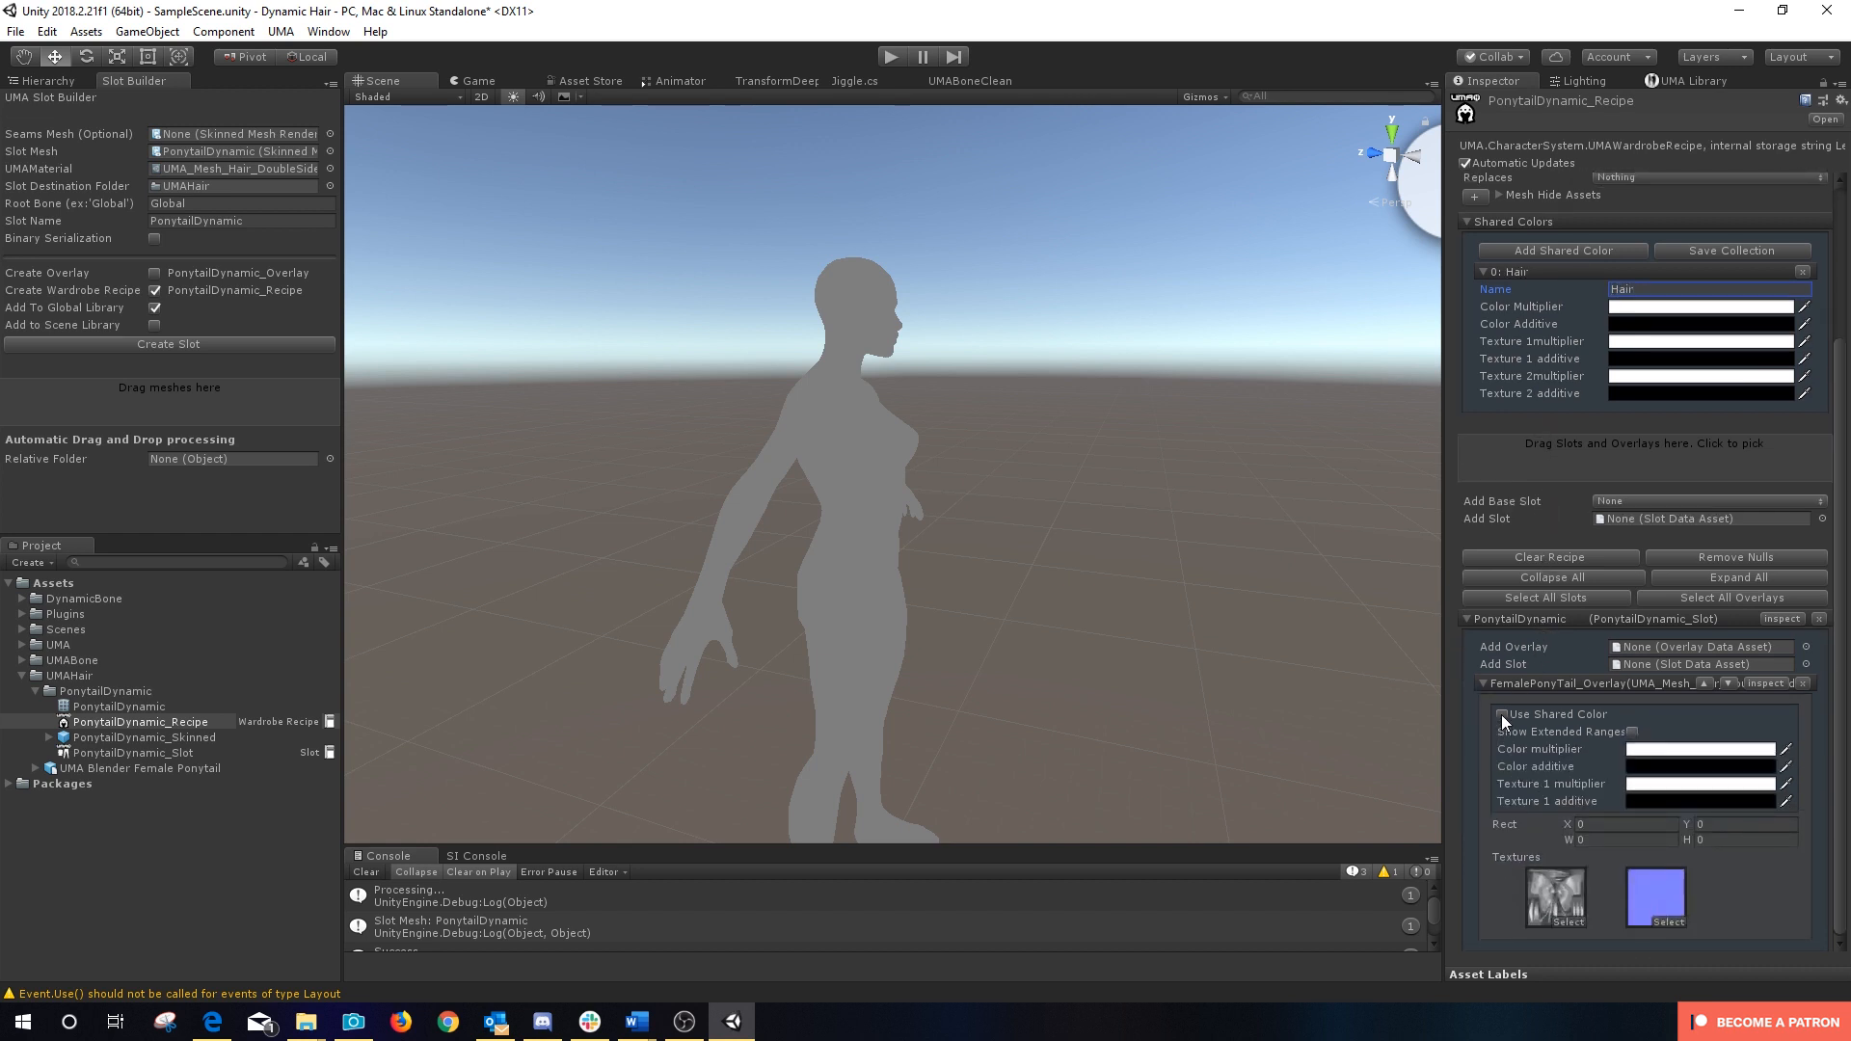
pyautogui.click(1501, 714)
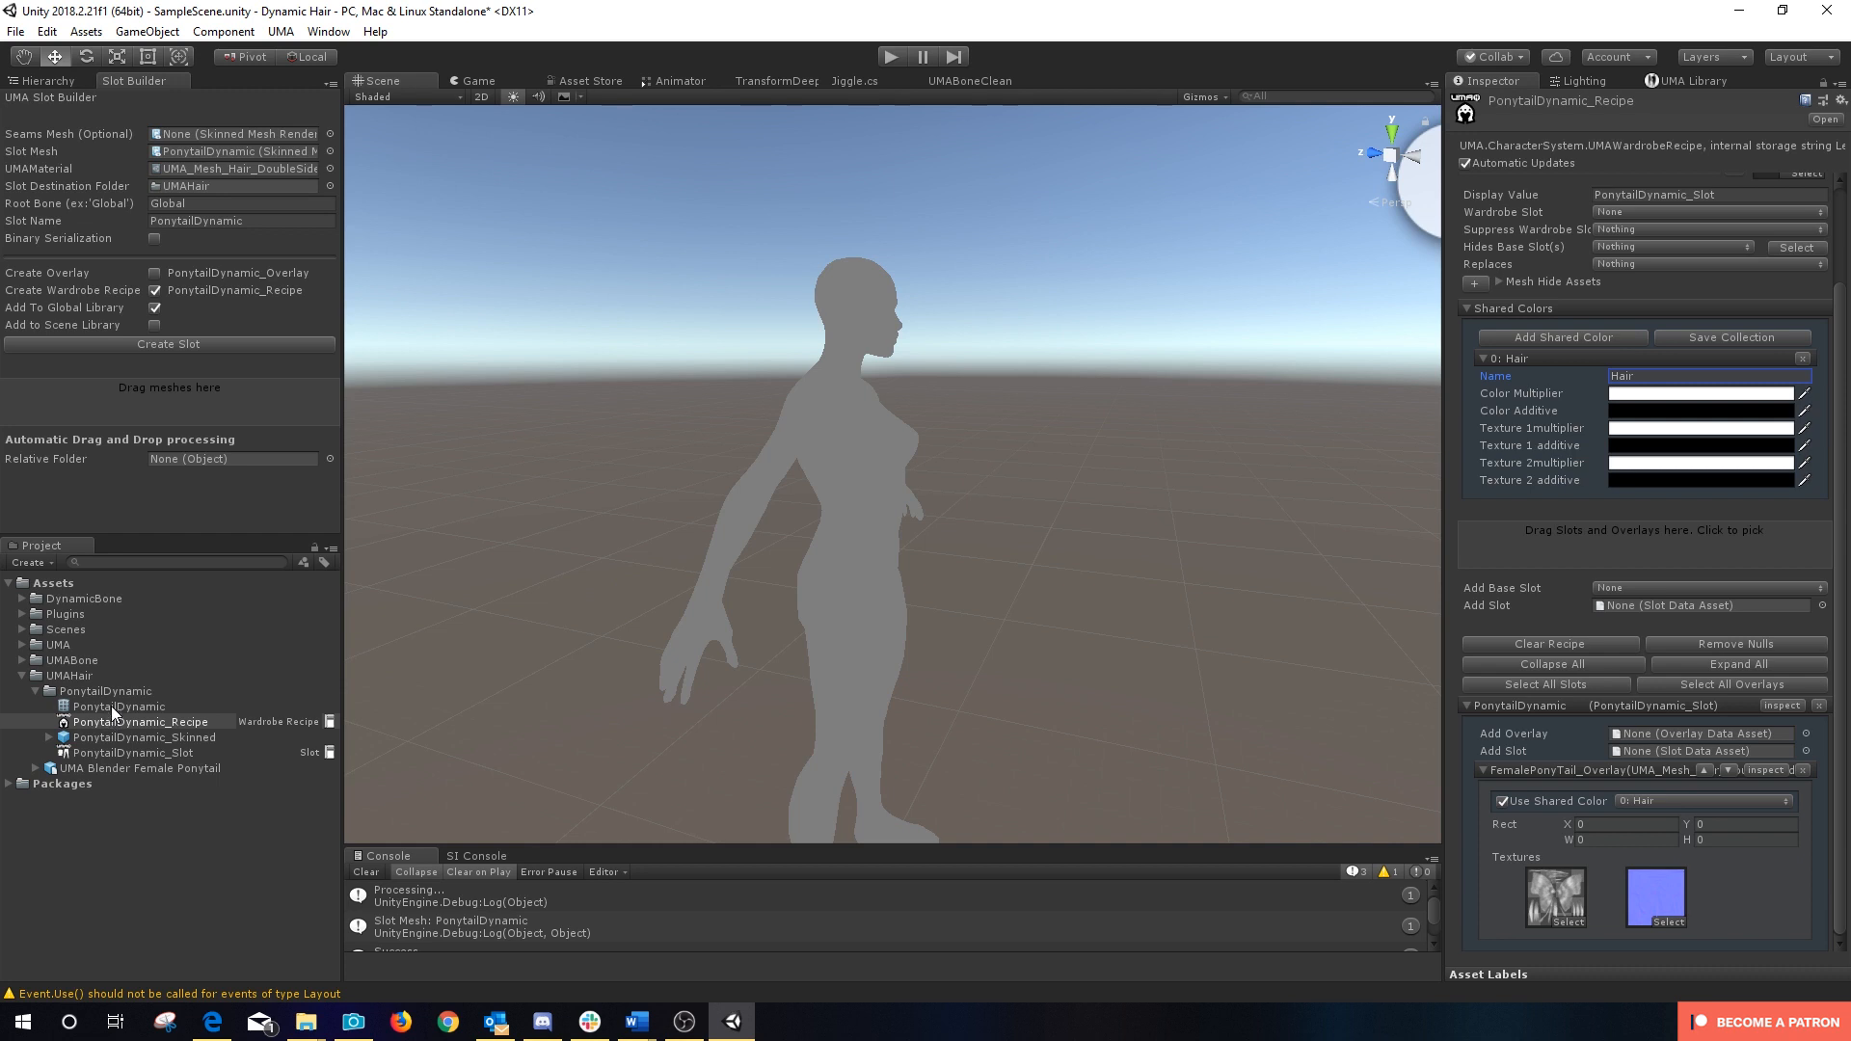
pyautogui.click(160, 723)
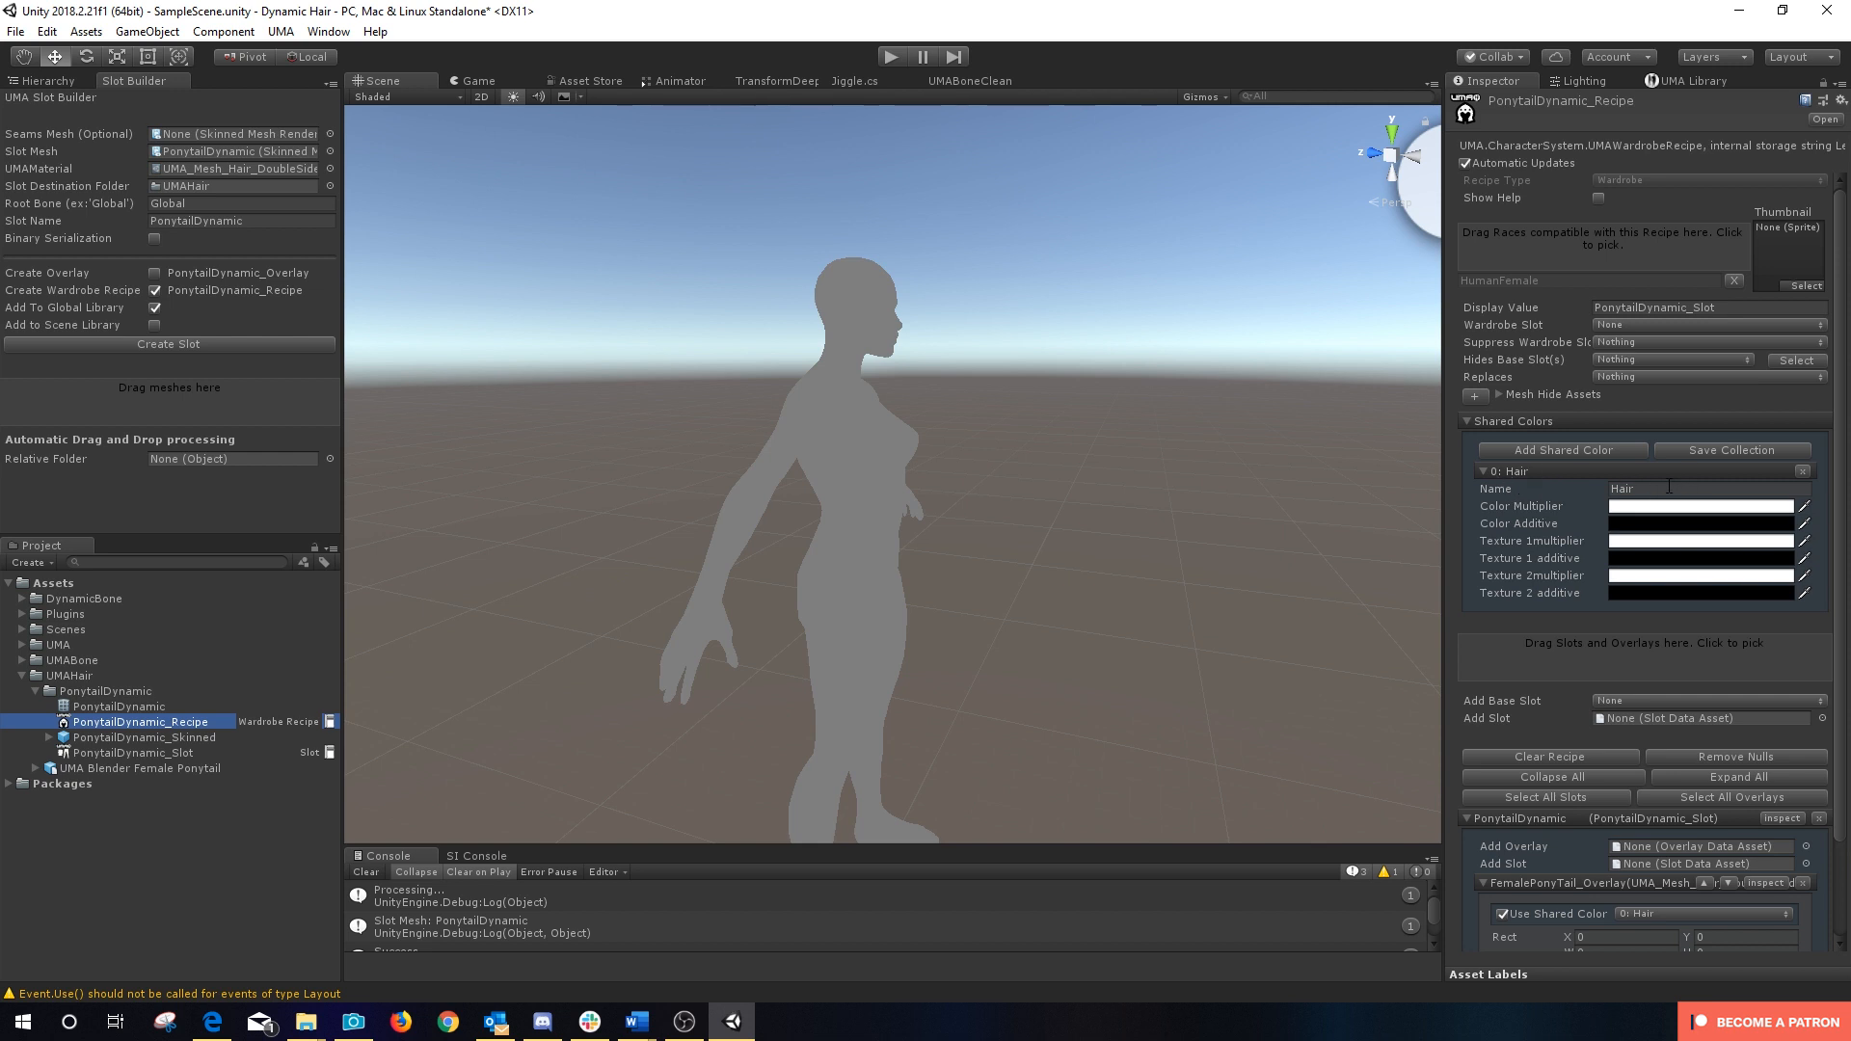
pyautogui.scroll(-3, 1558, 521)
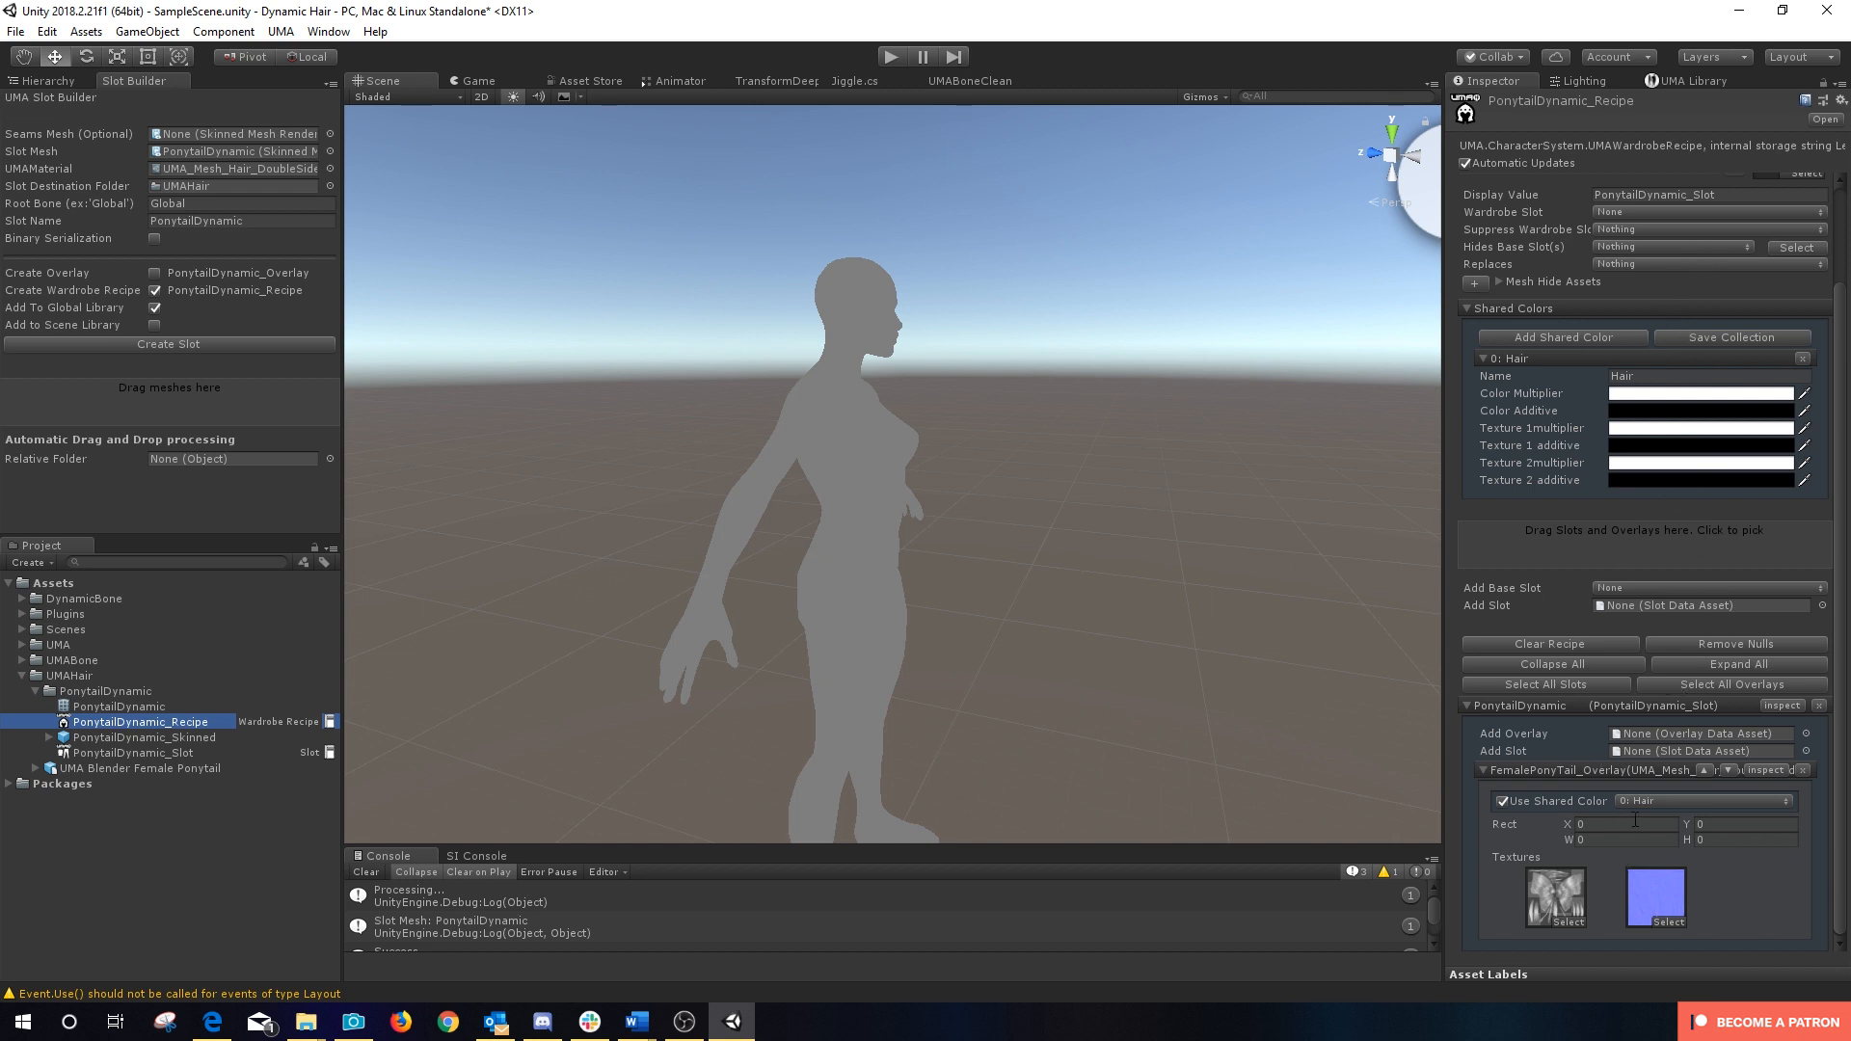
pyautogui.scroll(3, 1659, 725)
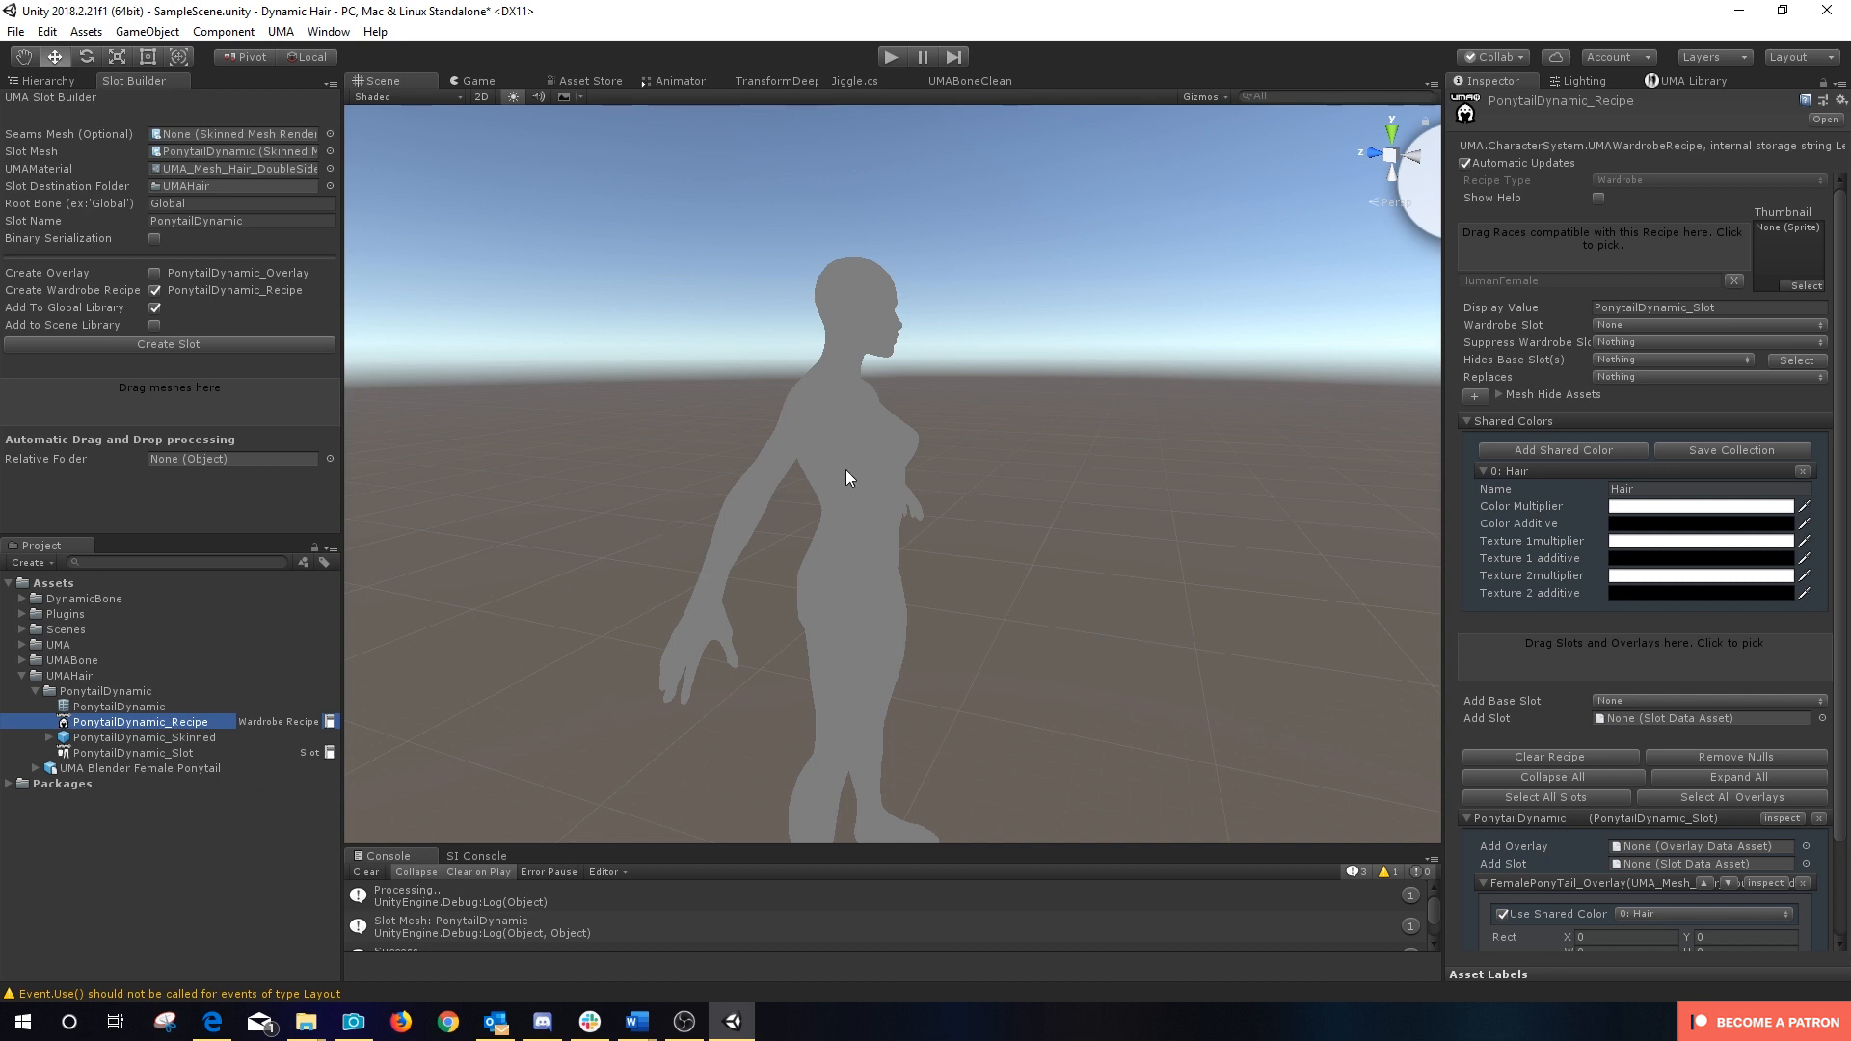
# Step: Add PonytailDynamic_Recipe to the default wardrobe recipes of UMADynamicCharacterAvatar
pyautogui.click(56, 82)
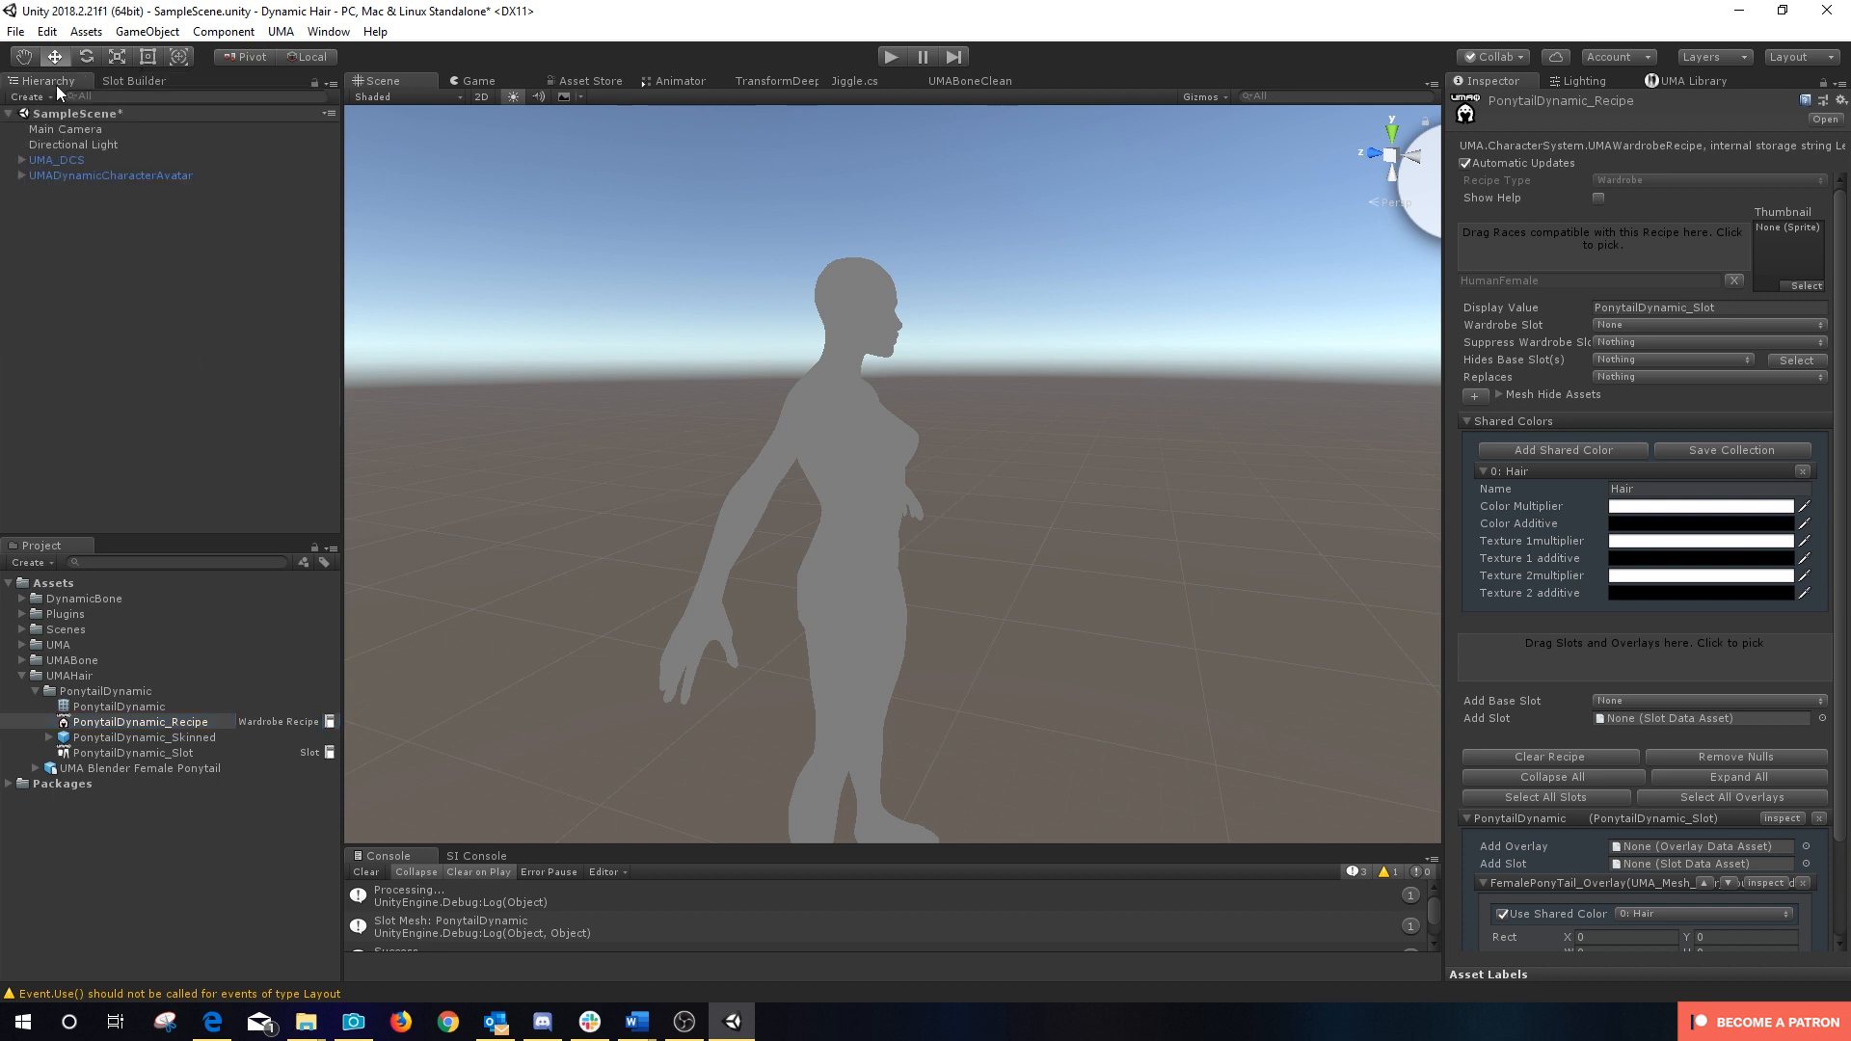
pyautogui.click(58, 175)
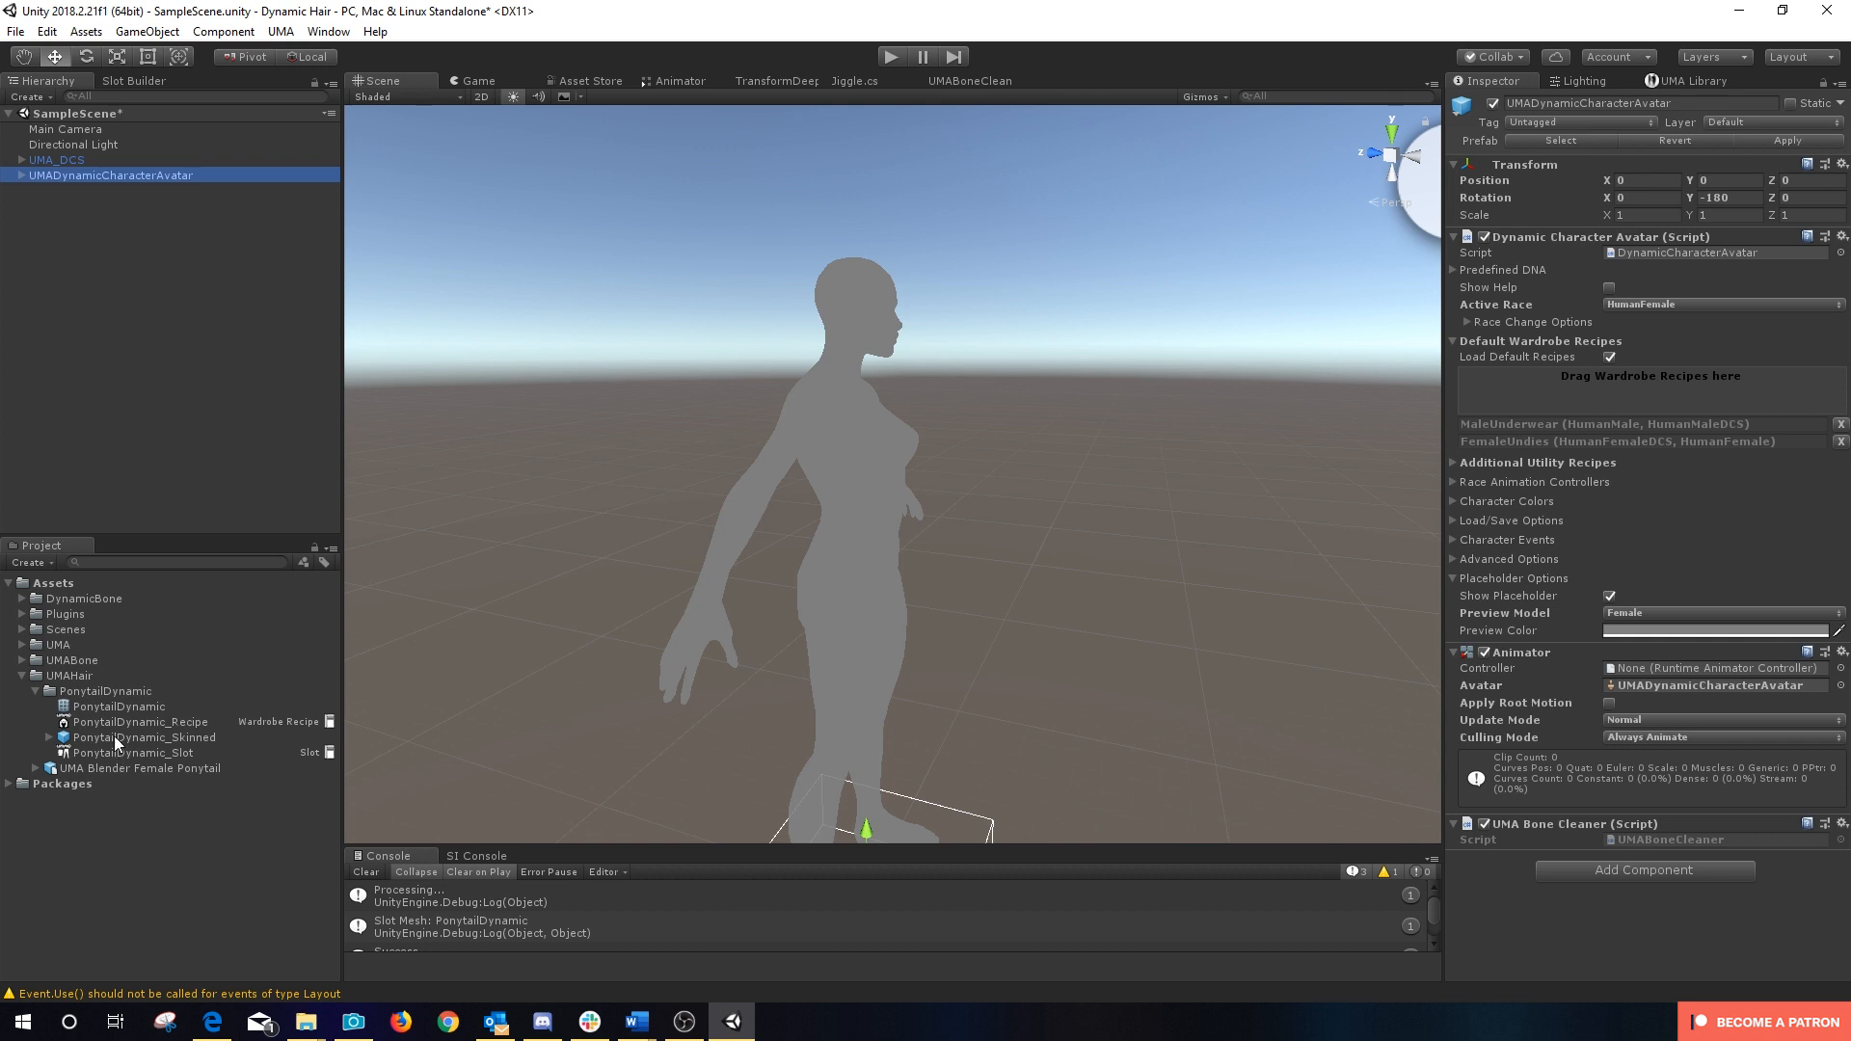
pyautogui.moveTo(119, 721); pyautogui.dragTo(1633, 392)
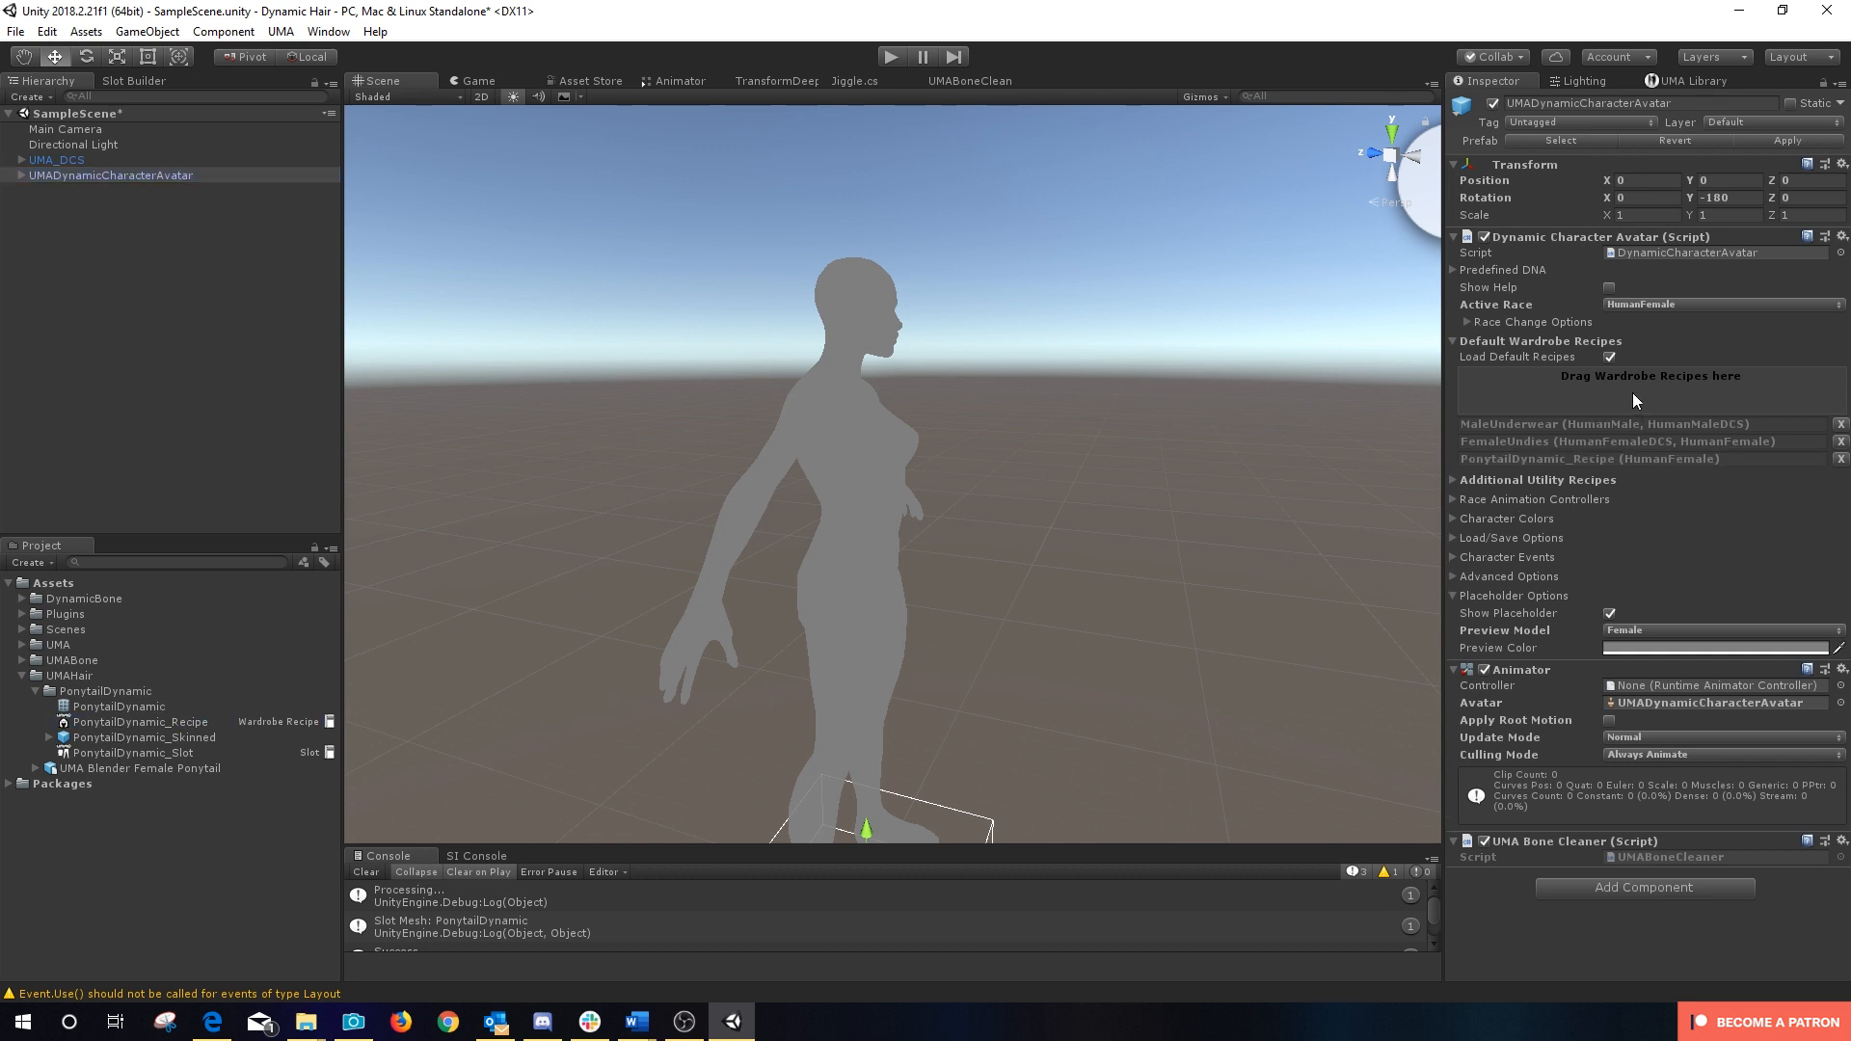
# Step: Test-run the scene briefly, stop it, and set the wardrobe slot of PonytailDynamic_Recipe to Hair
pyautogui.click(893, 57)
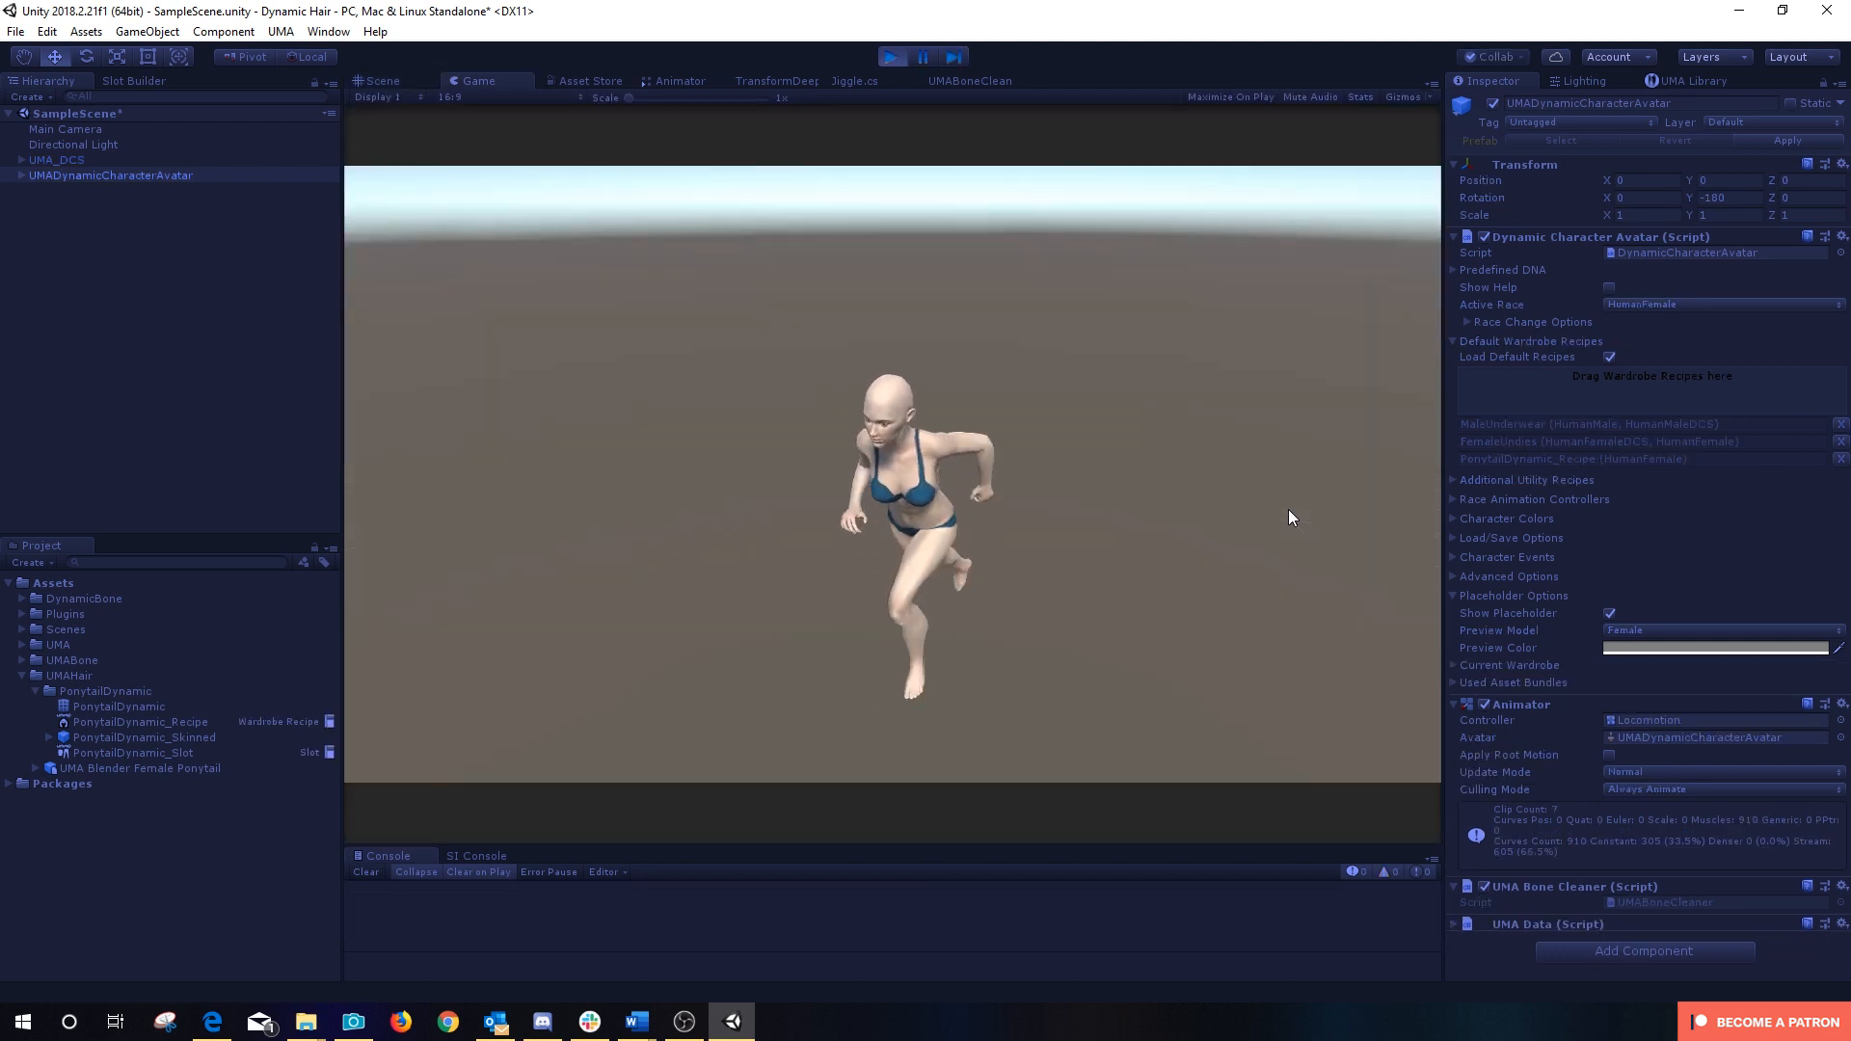
pyautogui.click(894, 61)
pyautogui.click(127, 721)
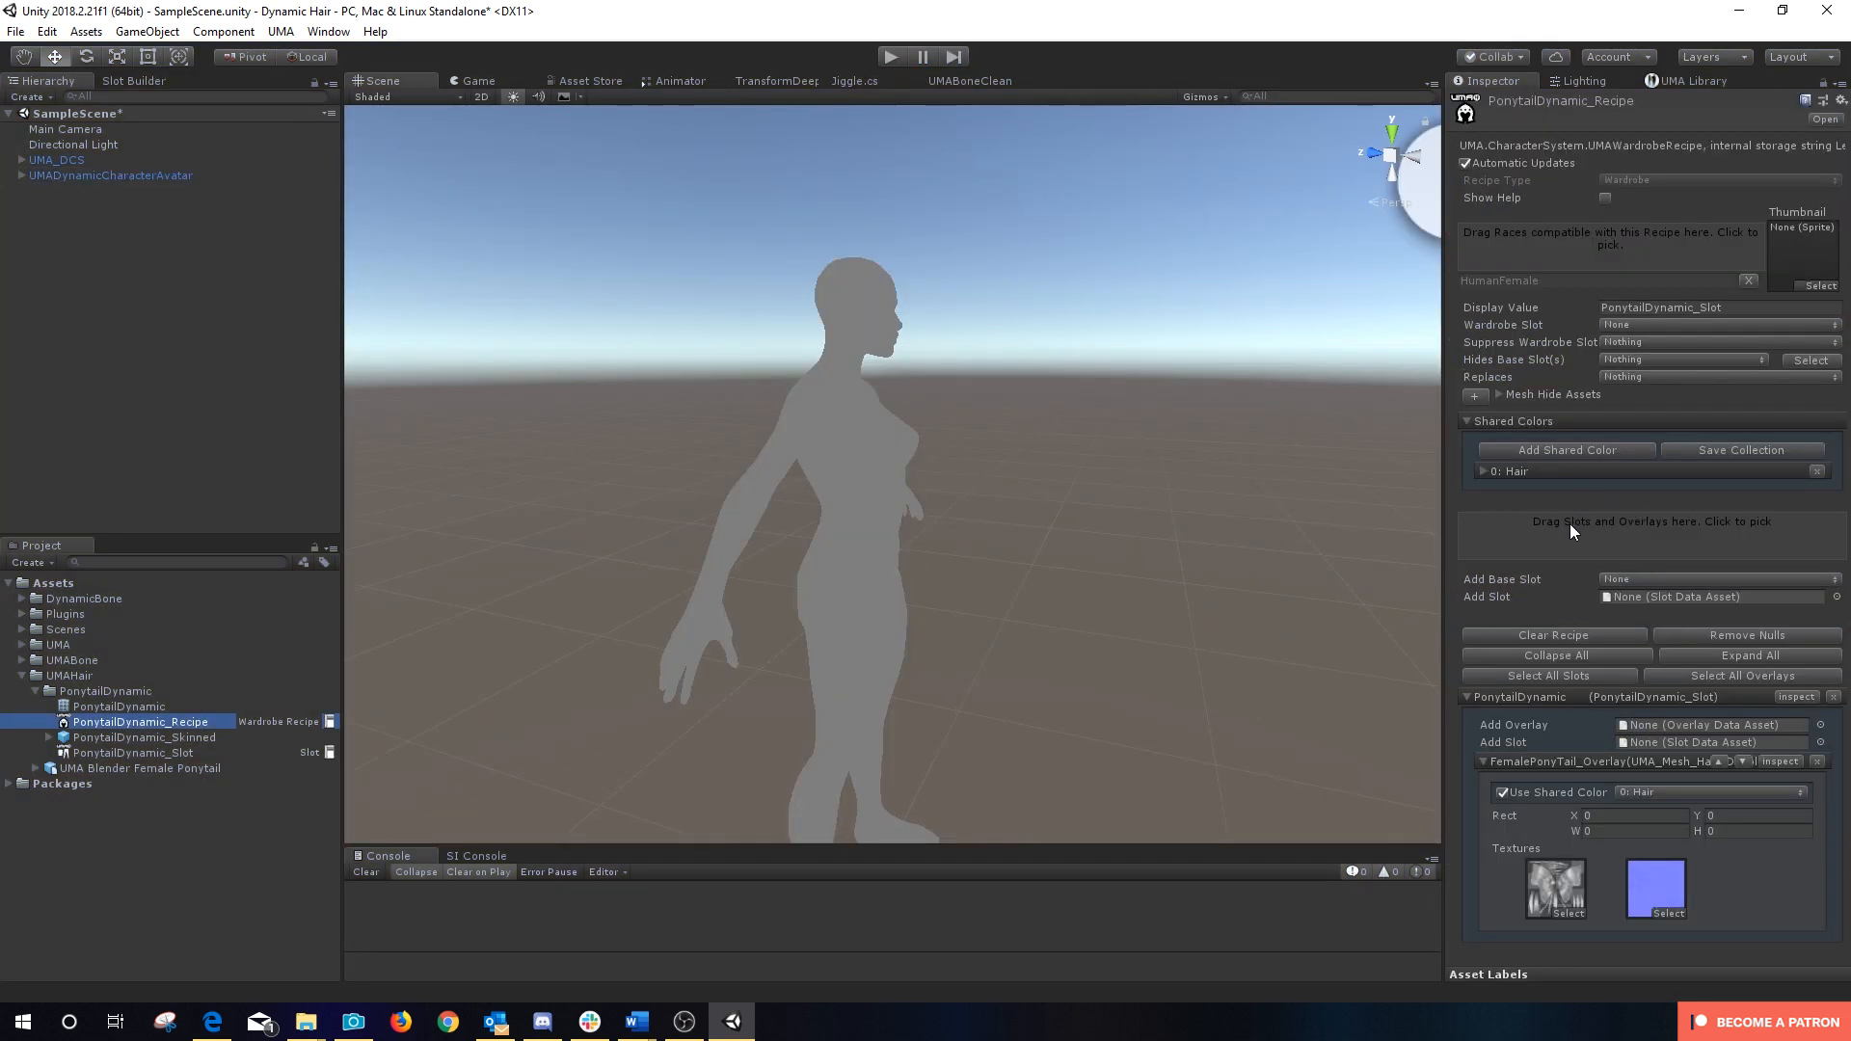
pyautogui.click(1621, 326)
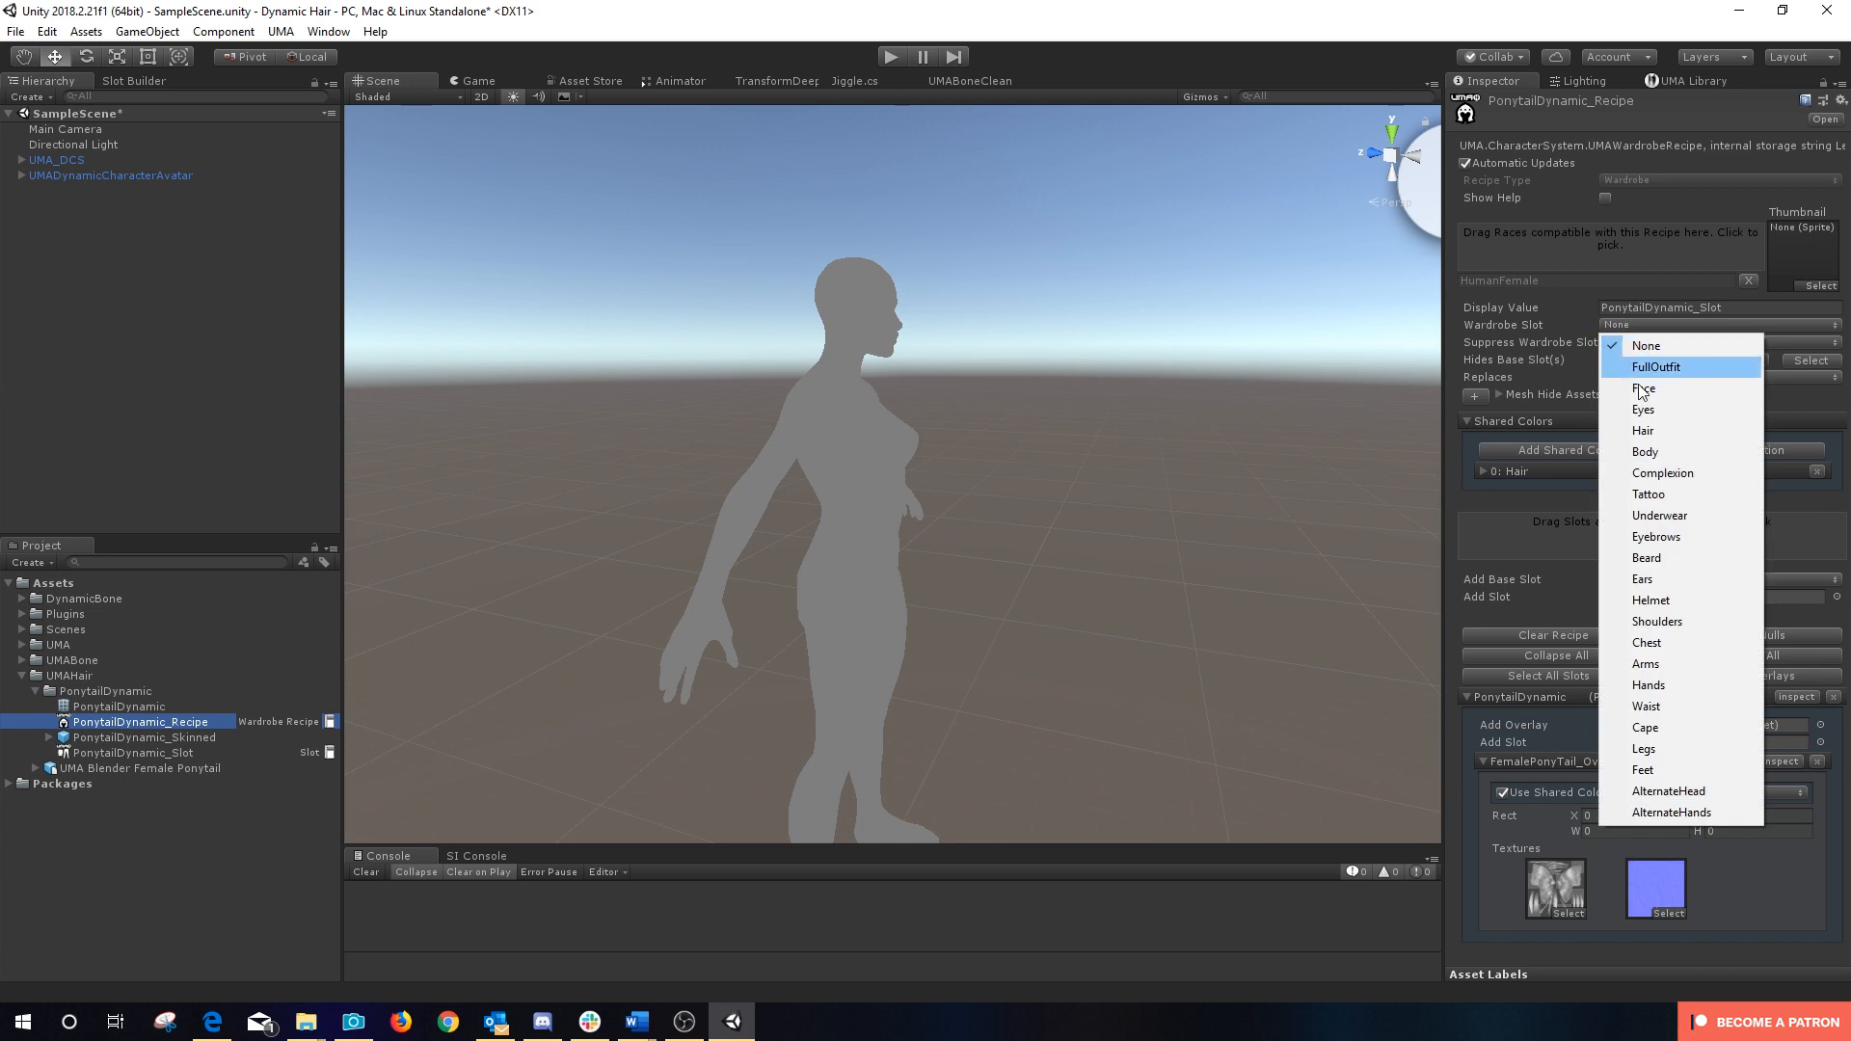
pyautogui.click(1647, 432)
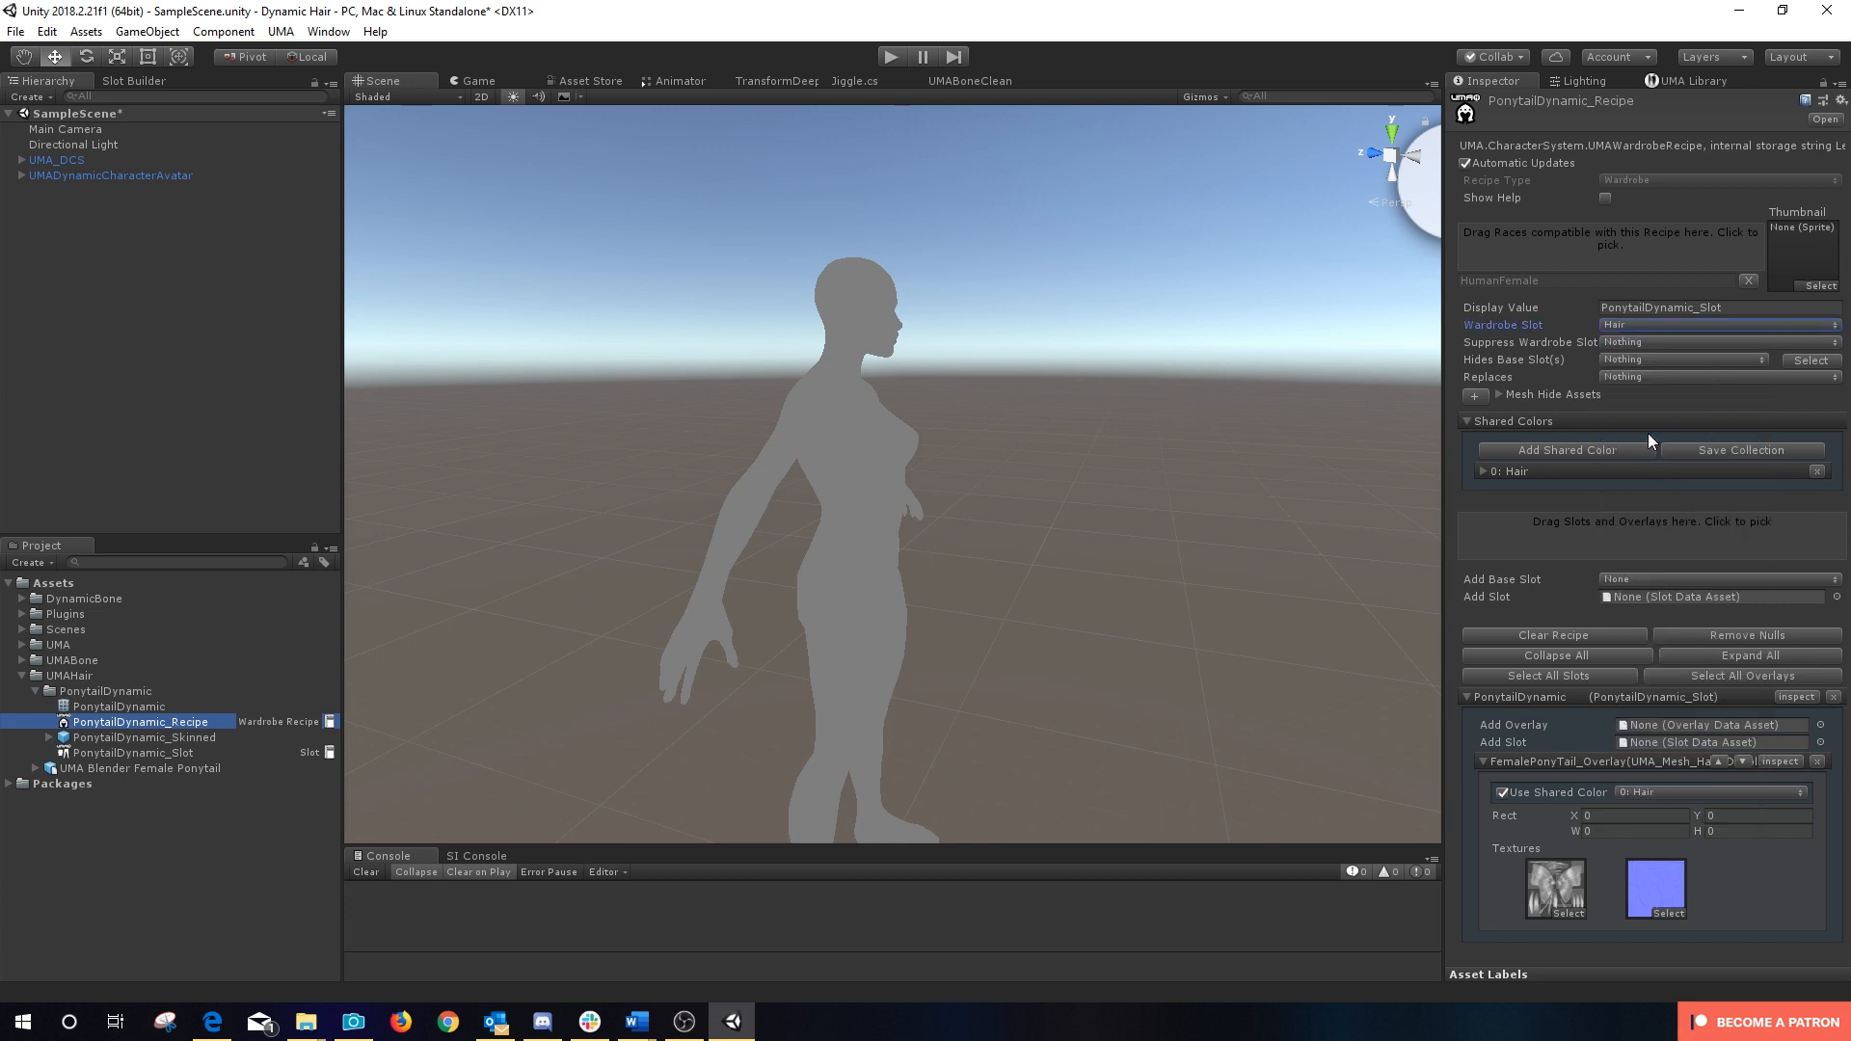
# Step: Run the scene and, with the Scene view showing, expand the avatar's skeleton through Head, HeadAdjust and HairRoot down to the Pony02 bone
pyautogui.click(890, 58)
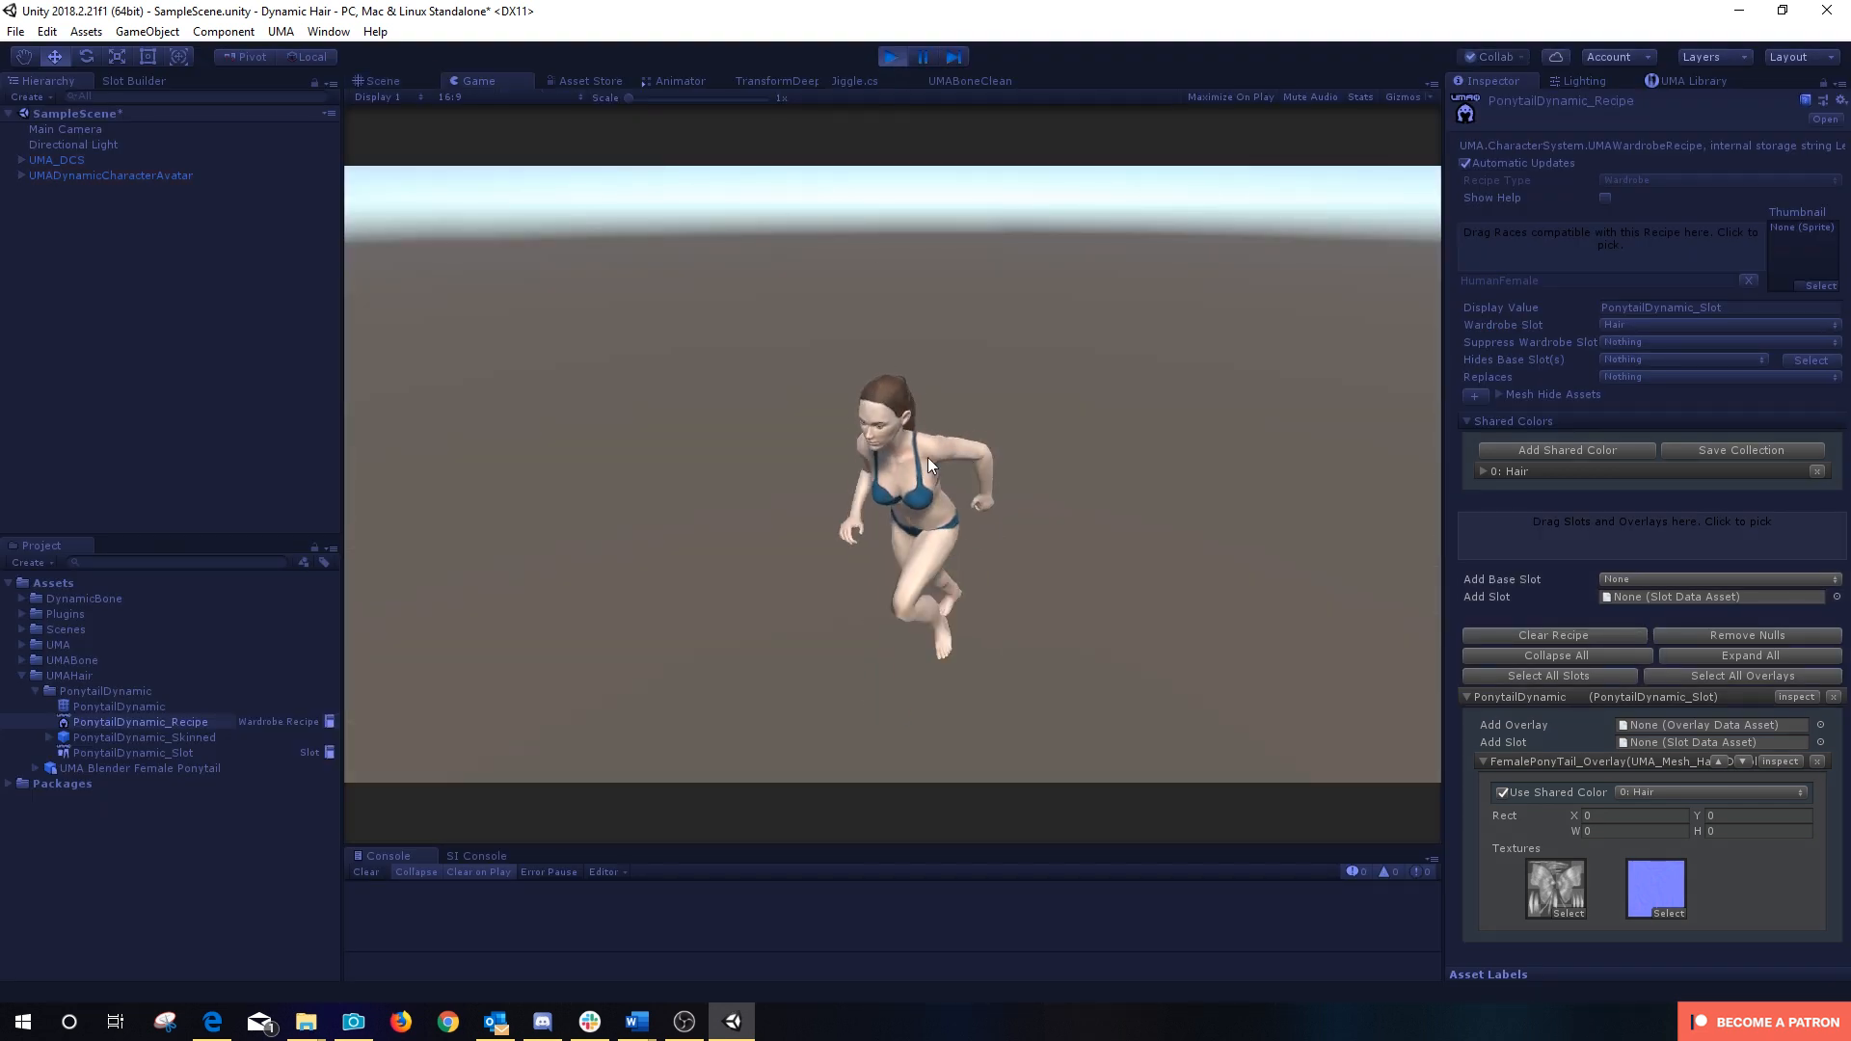
pyautogui.click(385, 82)
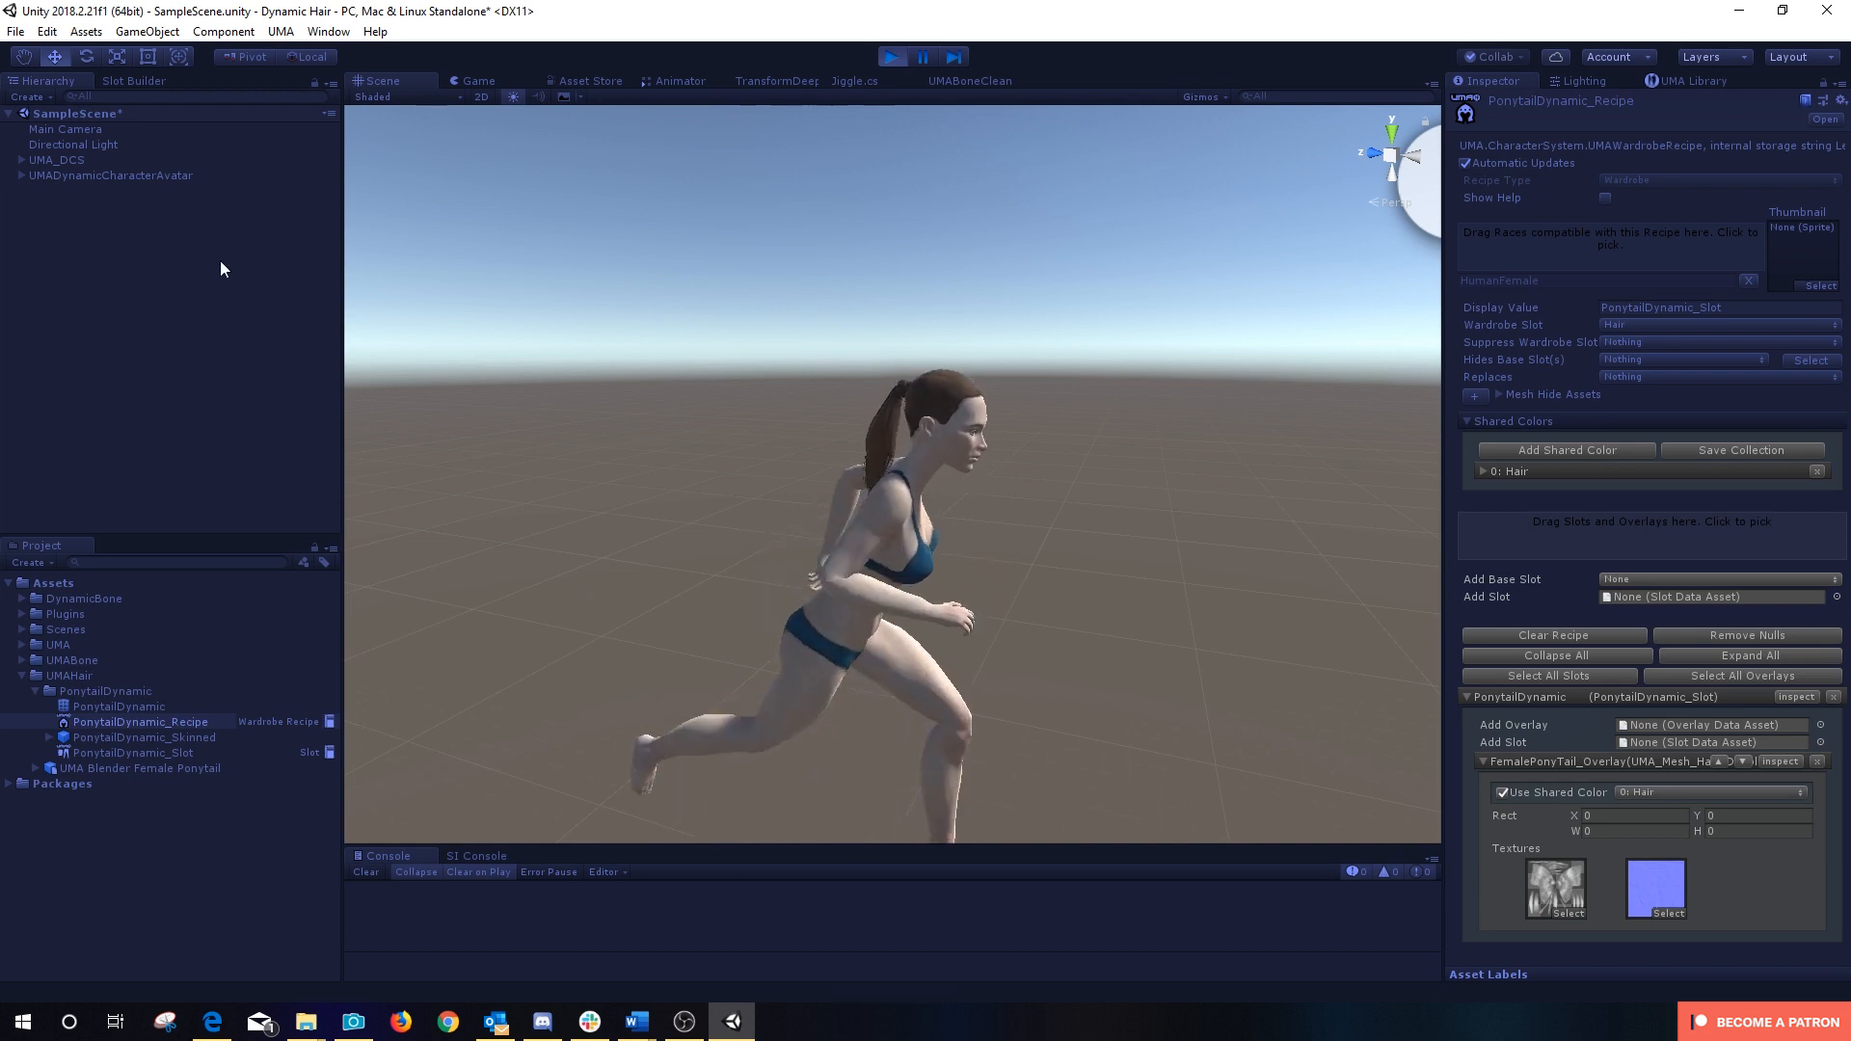
pyautogui.click(16, 175)
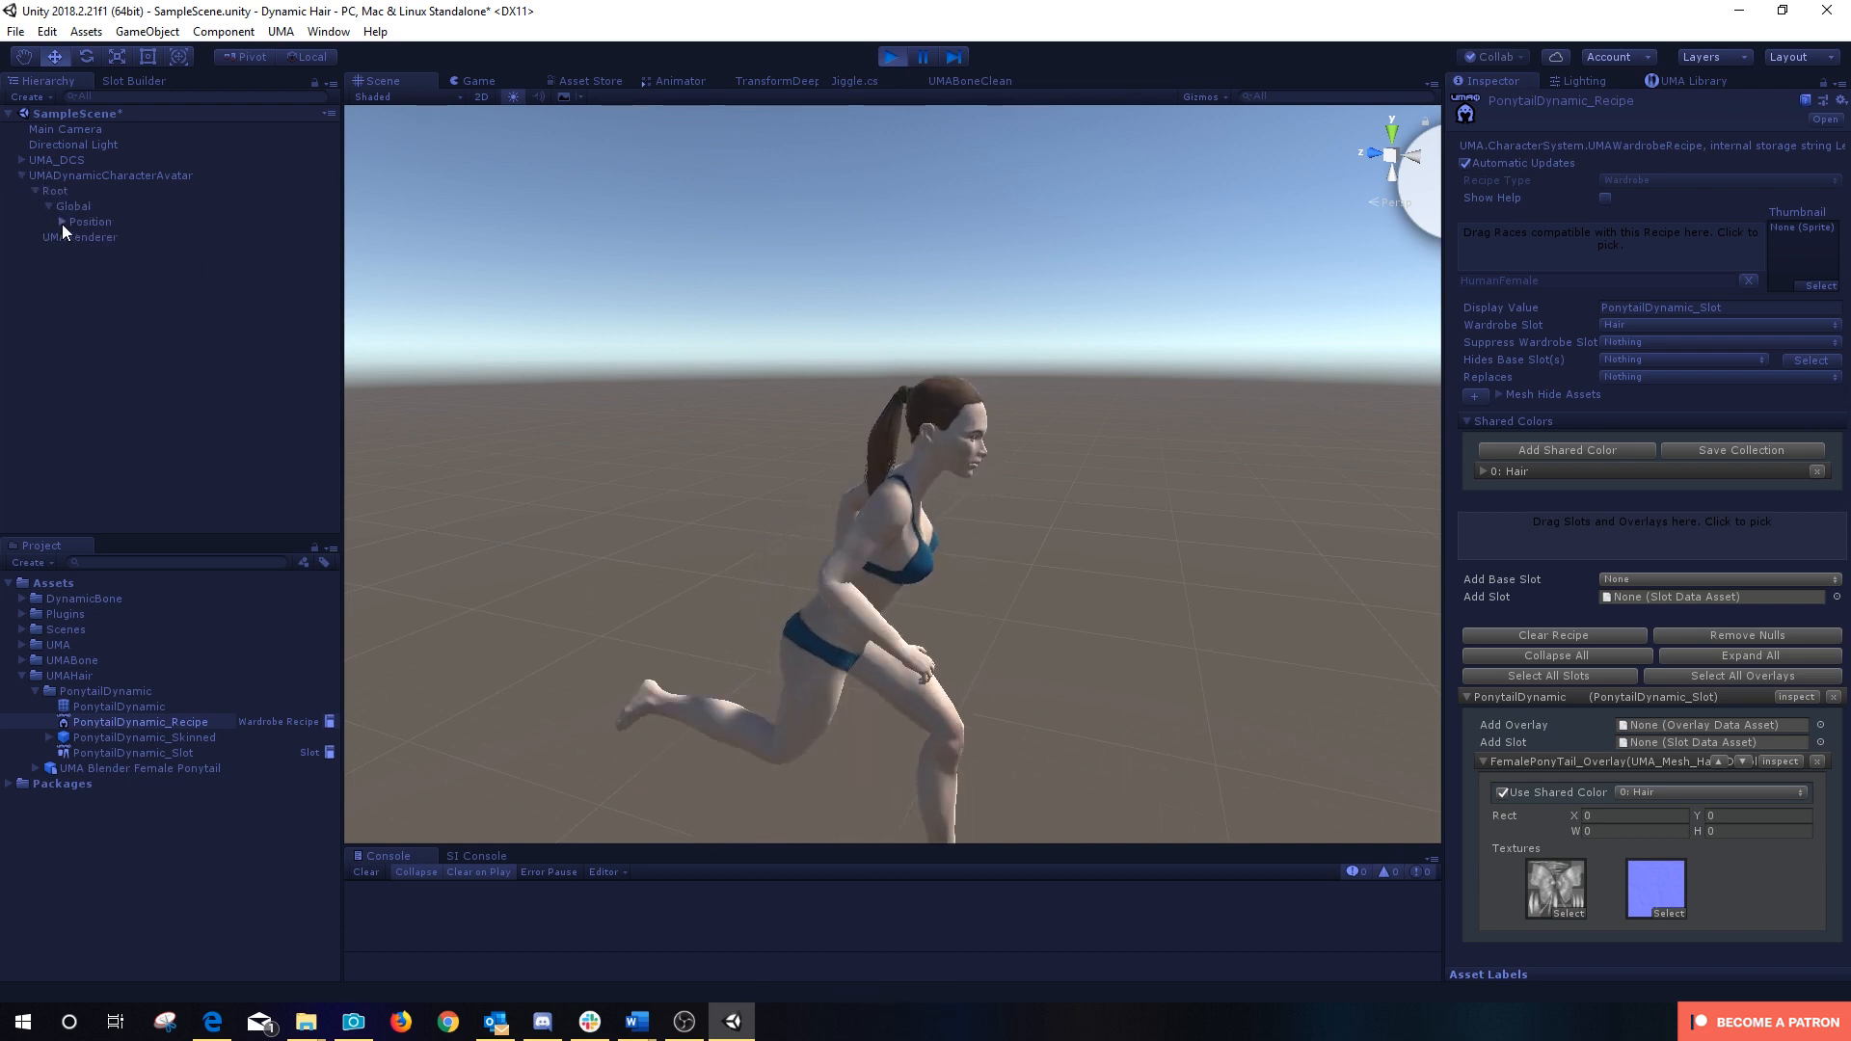
pyautogui.click(61, 222)
pyautogui.click(74, 237)
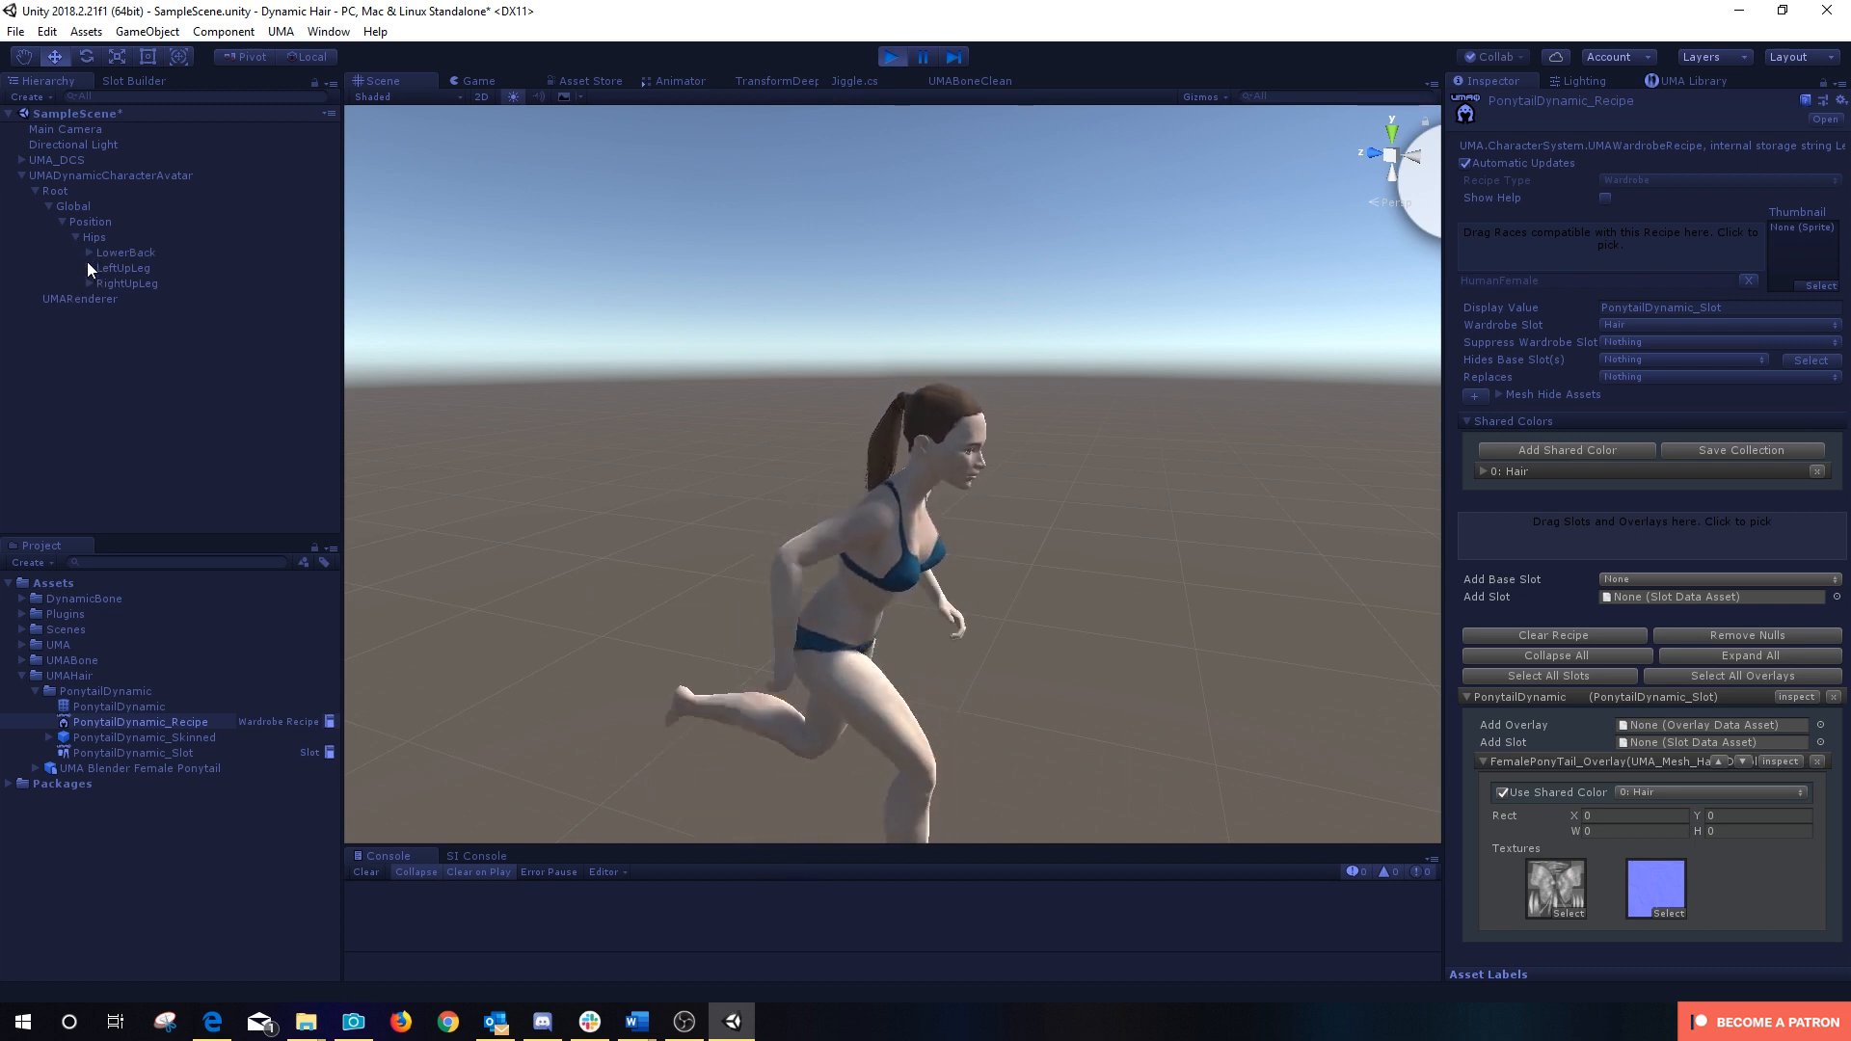
pyautogui.click(87, 253)
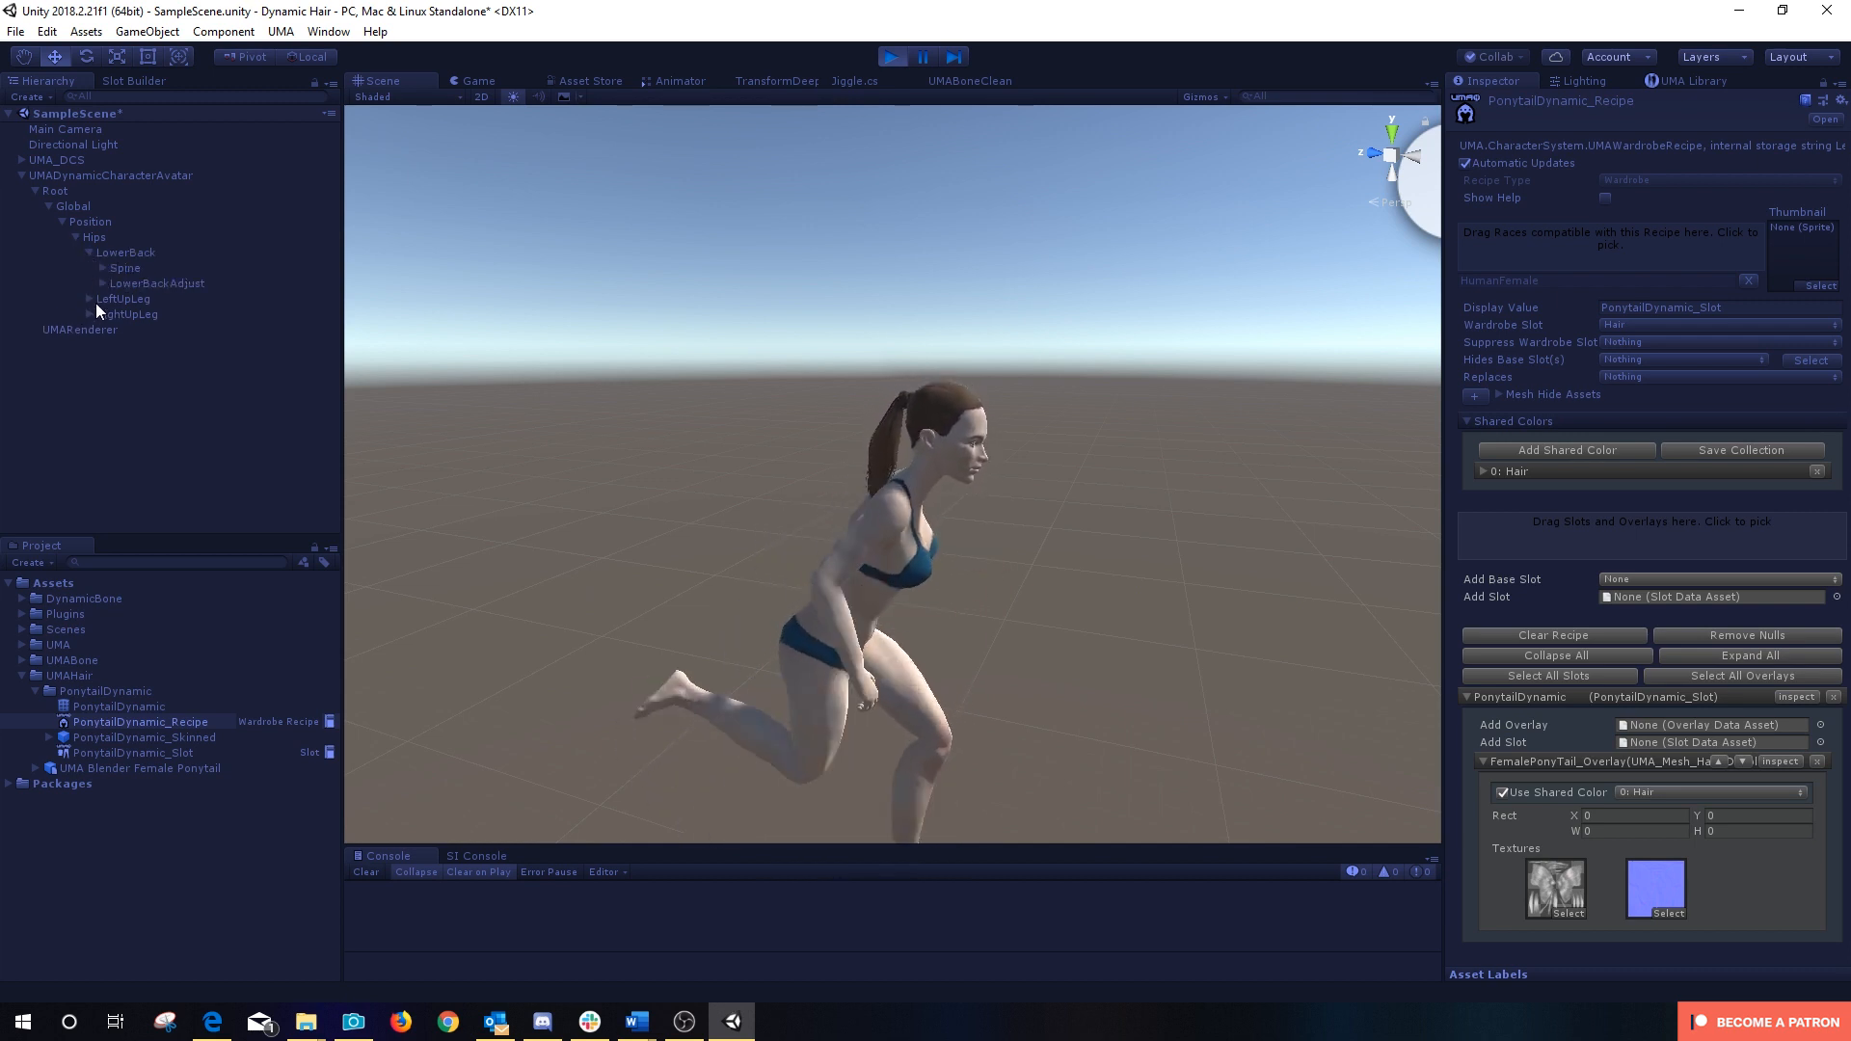
pyautogui.click(101, 268)
pyautogui.click(116, 283)
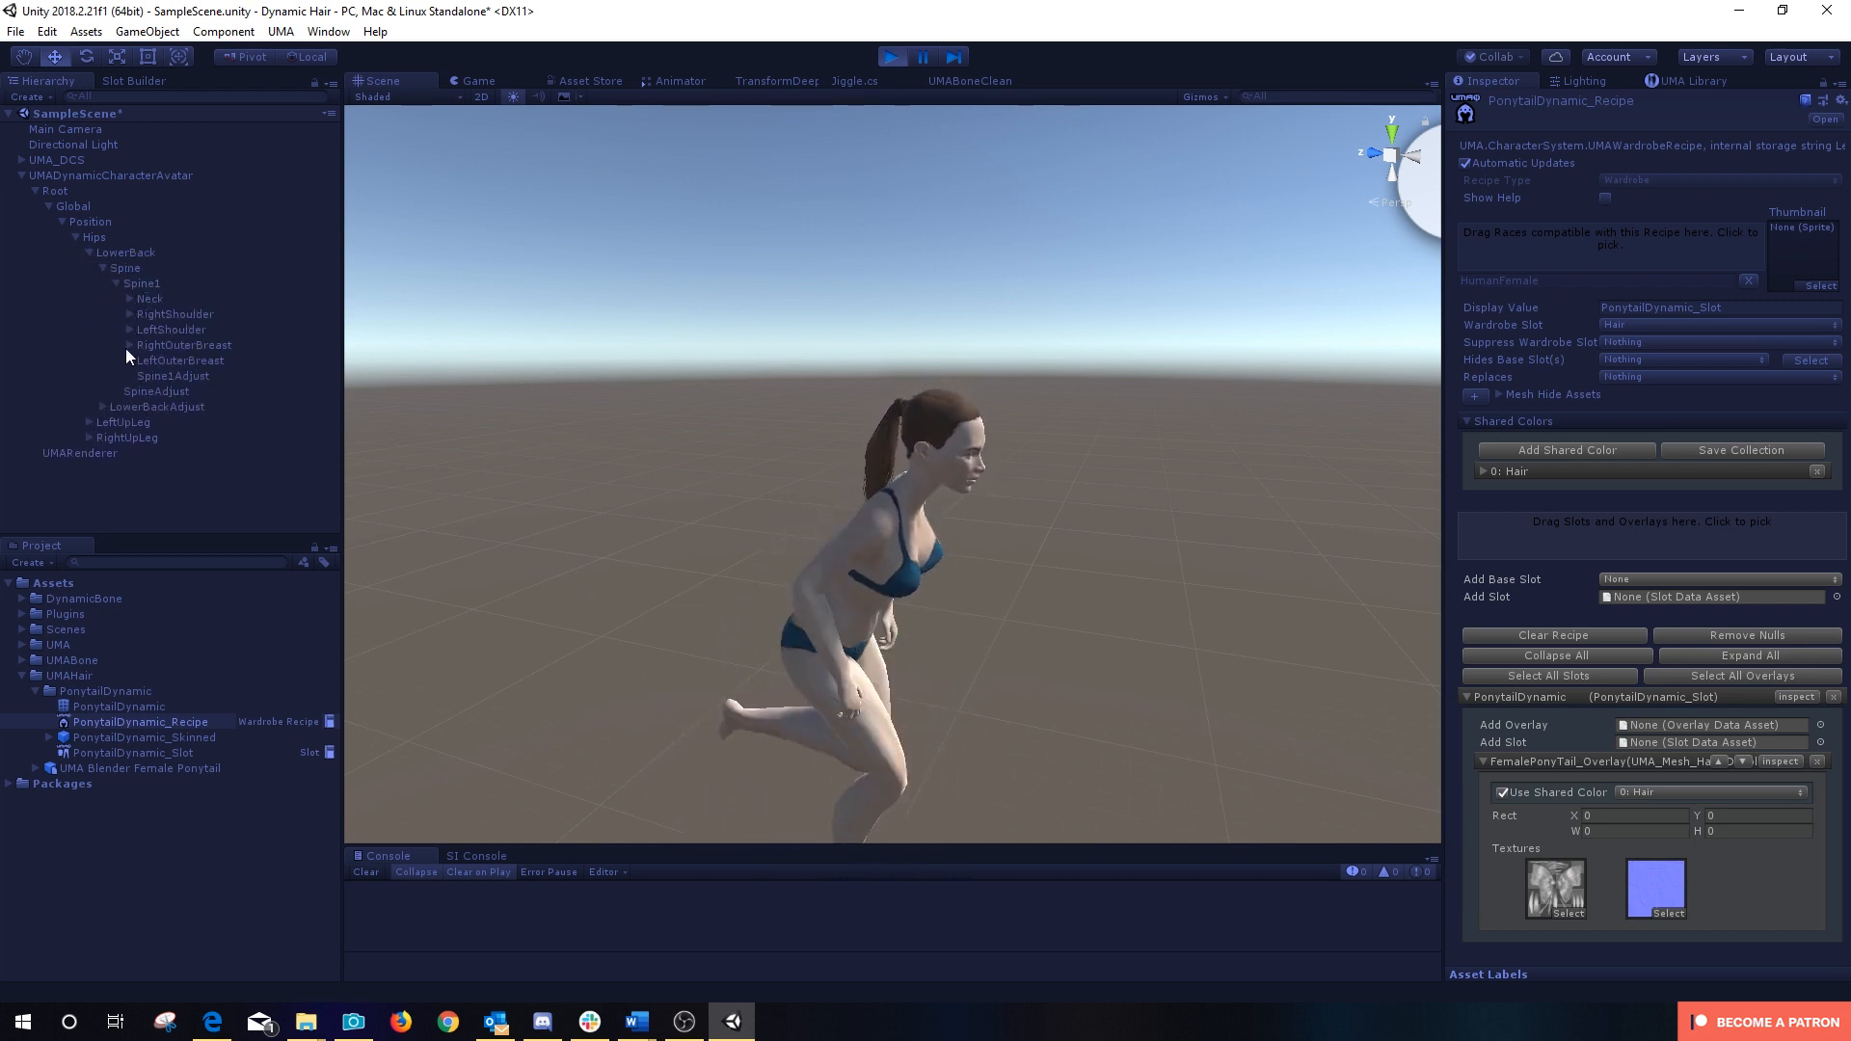
pyautogui.click(130, 299)
pyautogui.click(142, 315)
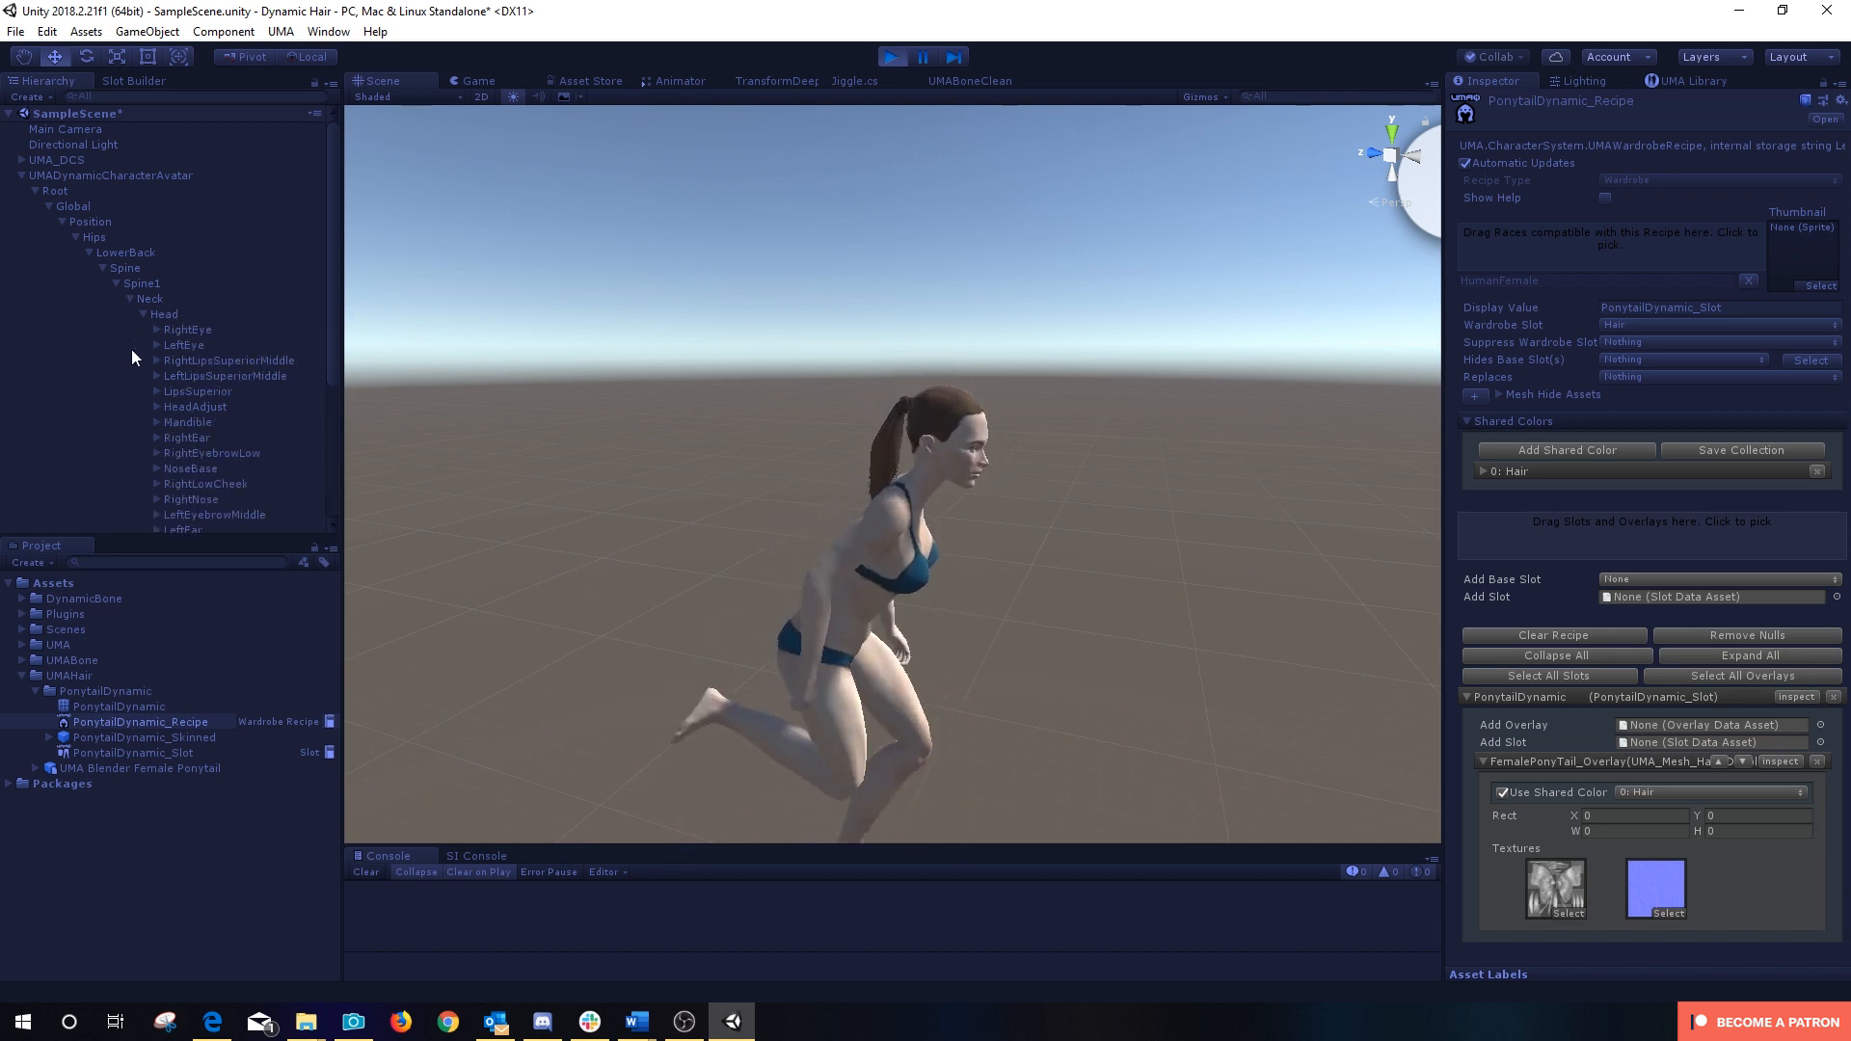
pyautogui.click(158, 407)
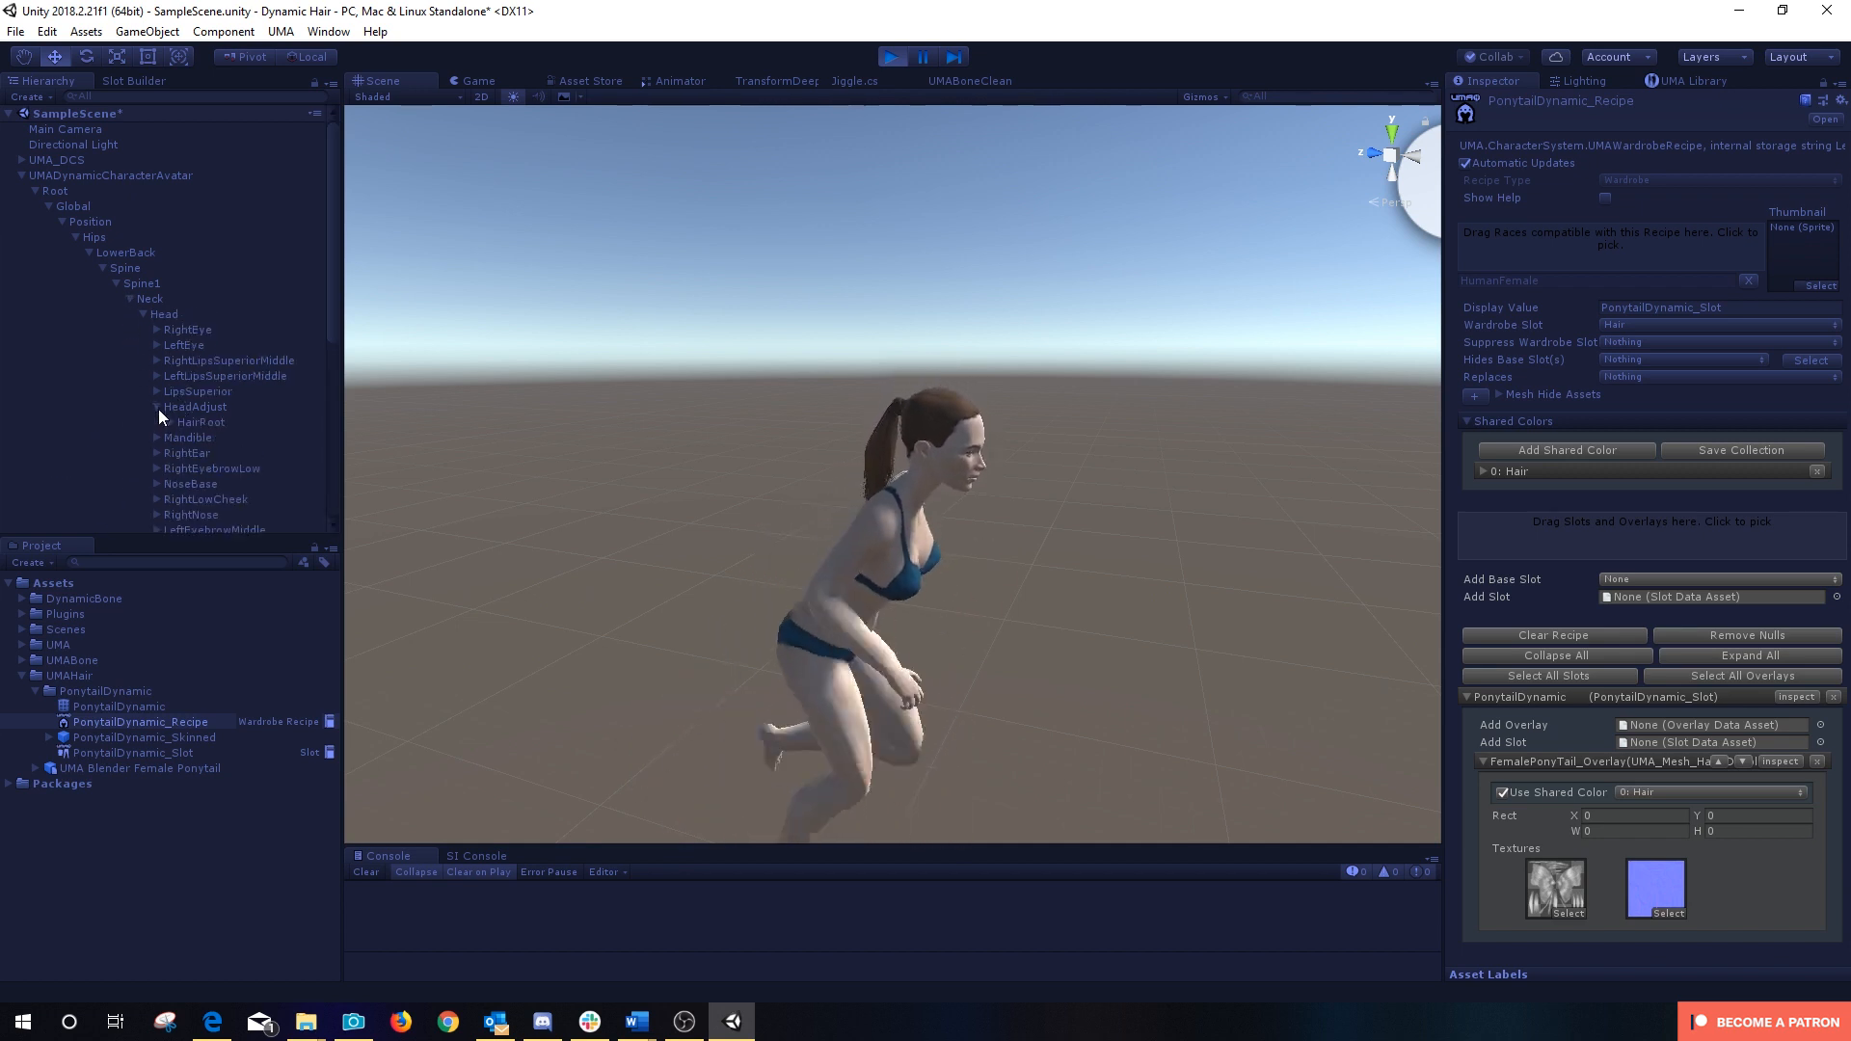
pyautogui.click(169, 423)
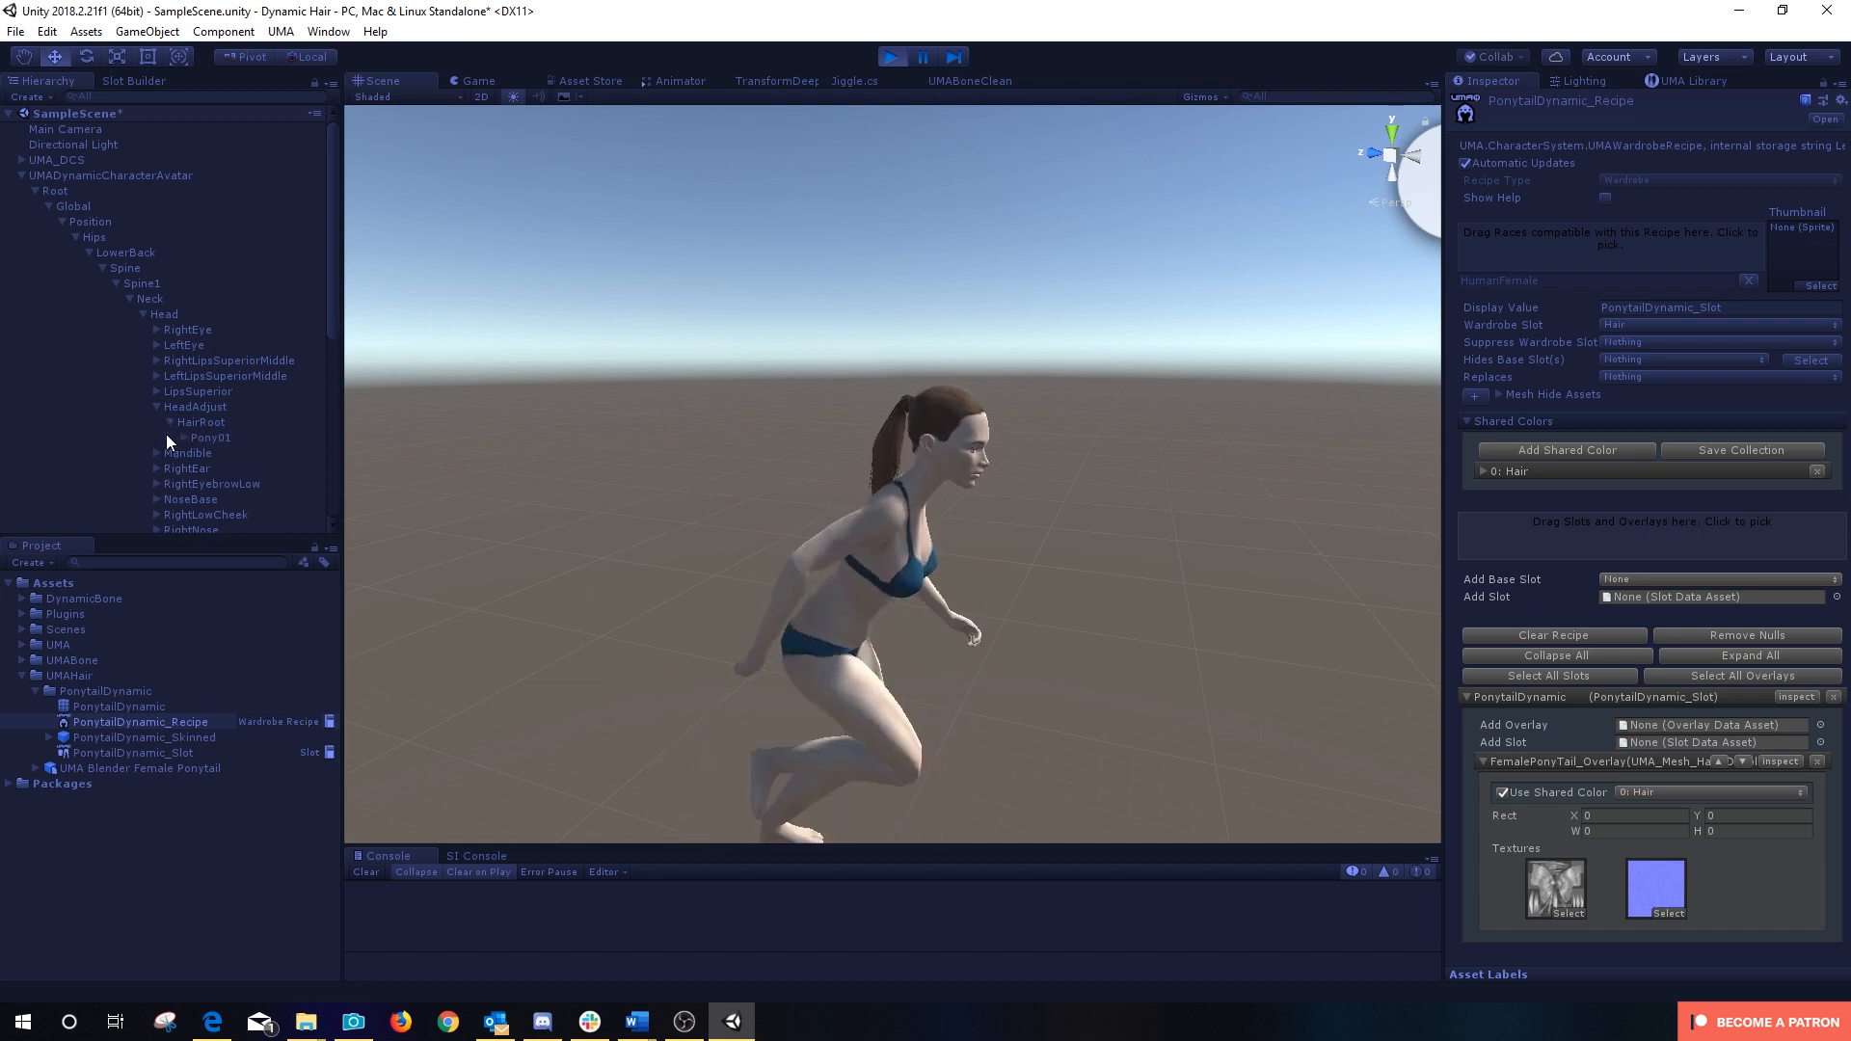
pyautogui.click(183, 438)
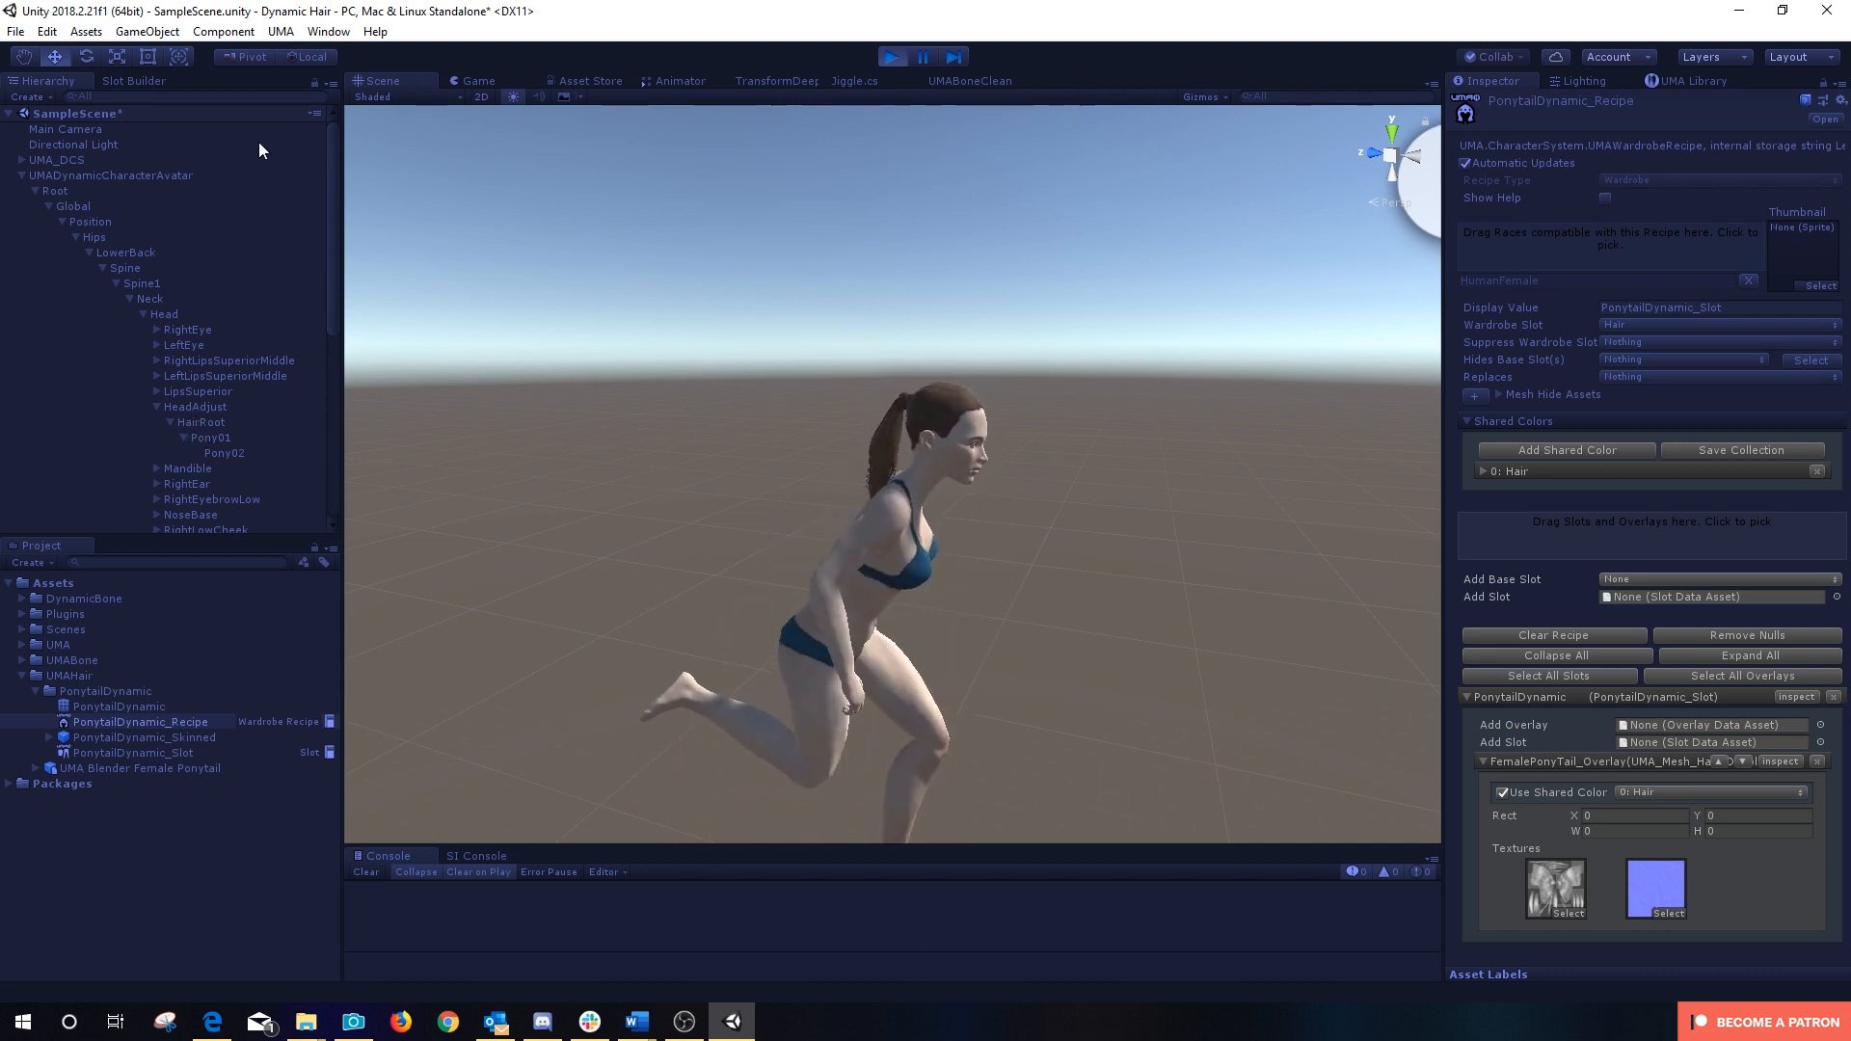
# Step: Remove PonytailDynamic_Recipe from the running avatar's default wardrobe recipes to test bone removal, and stop the scene
pyautogui.click(95, 175)
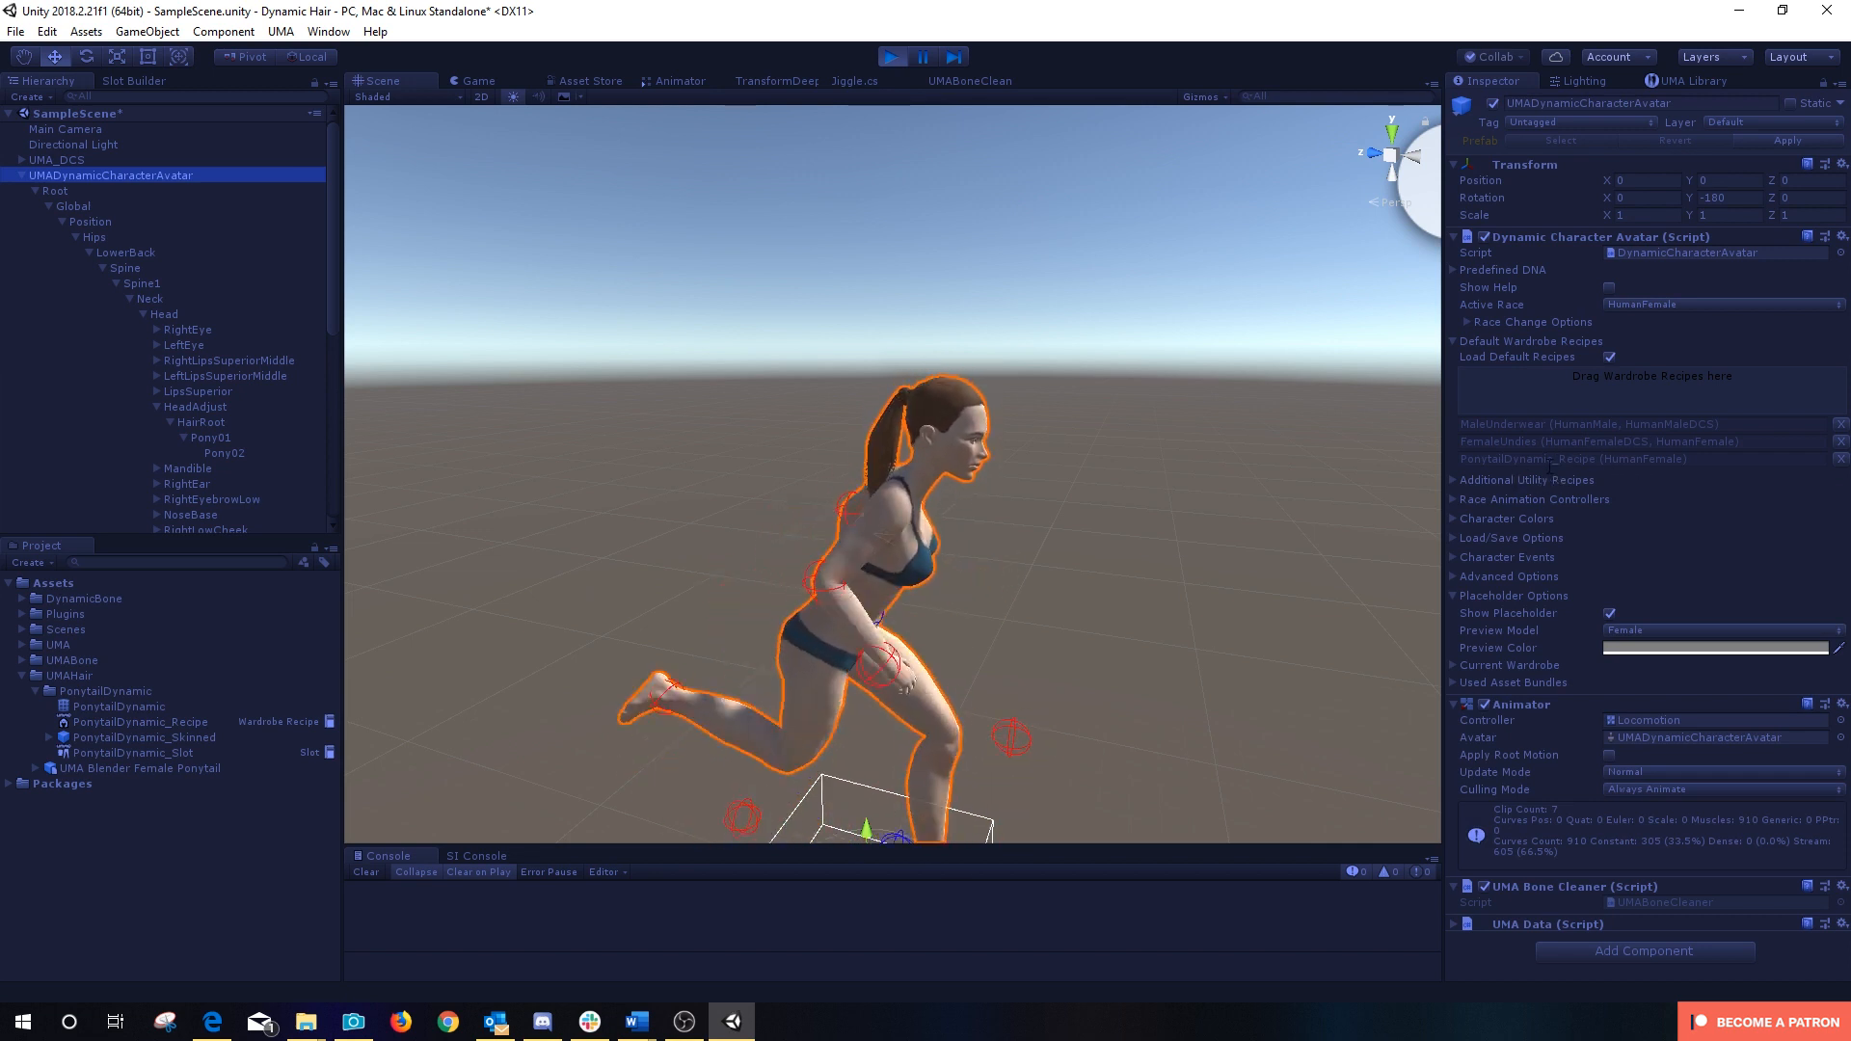
pyautogui.click(1840, 460)
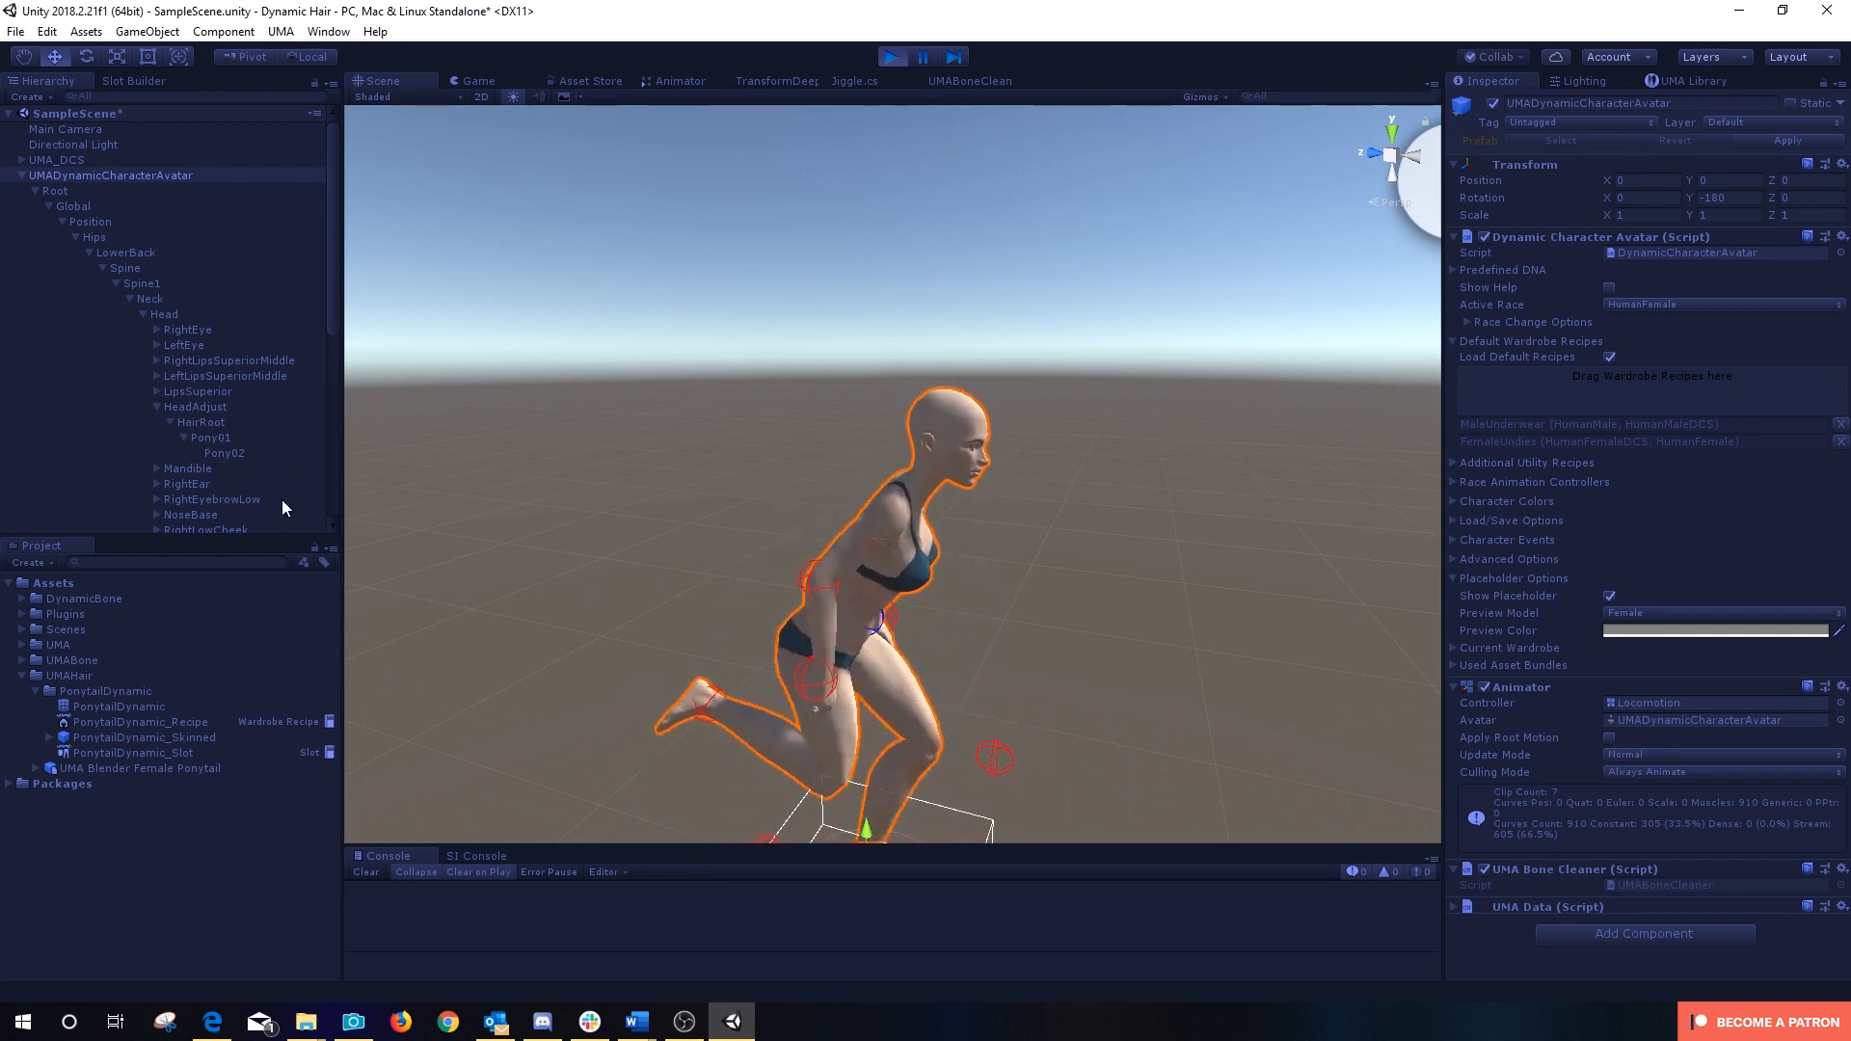
pyautogui.hotkey('ctrl', 'p')
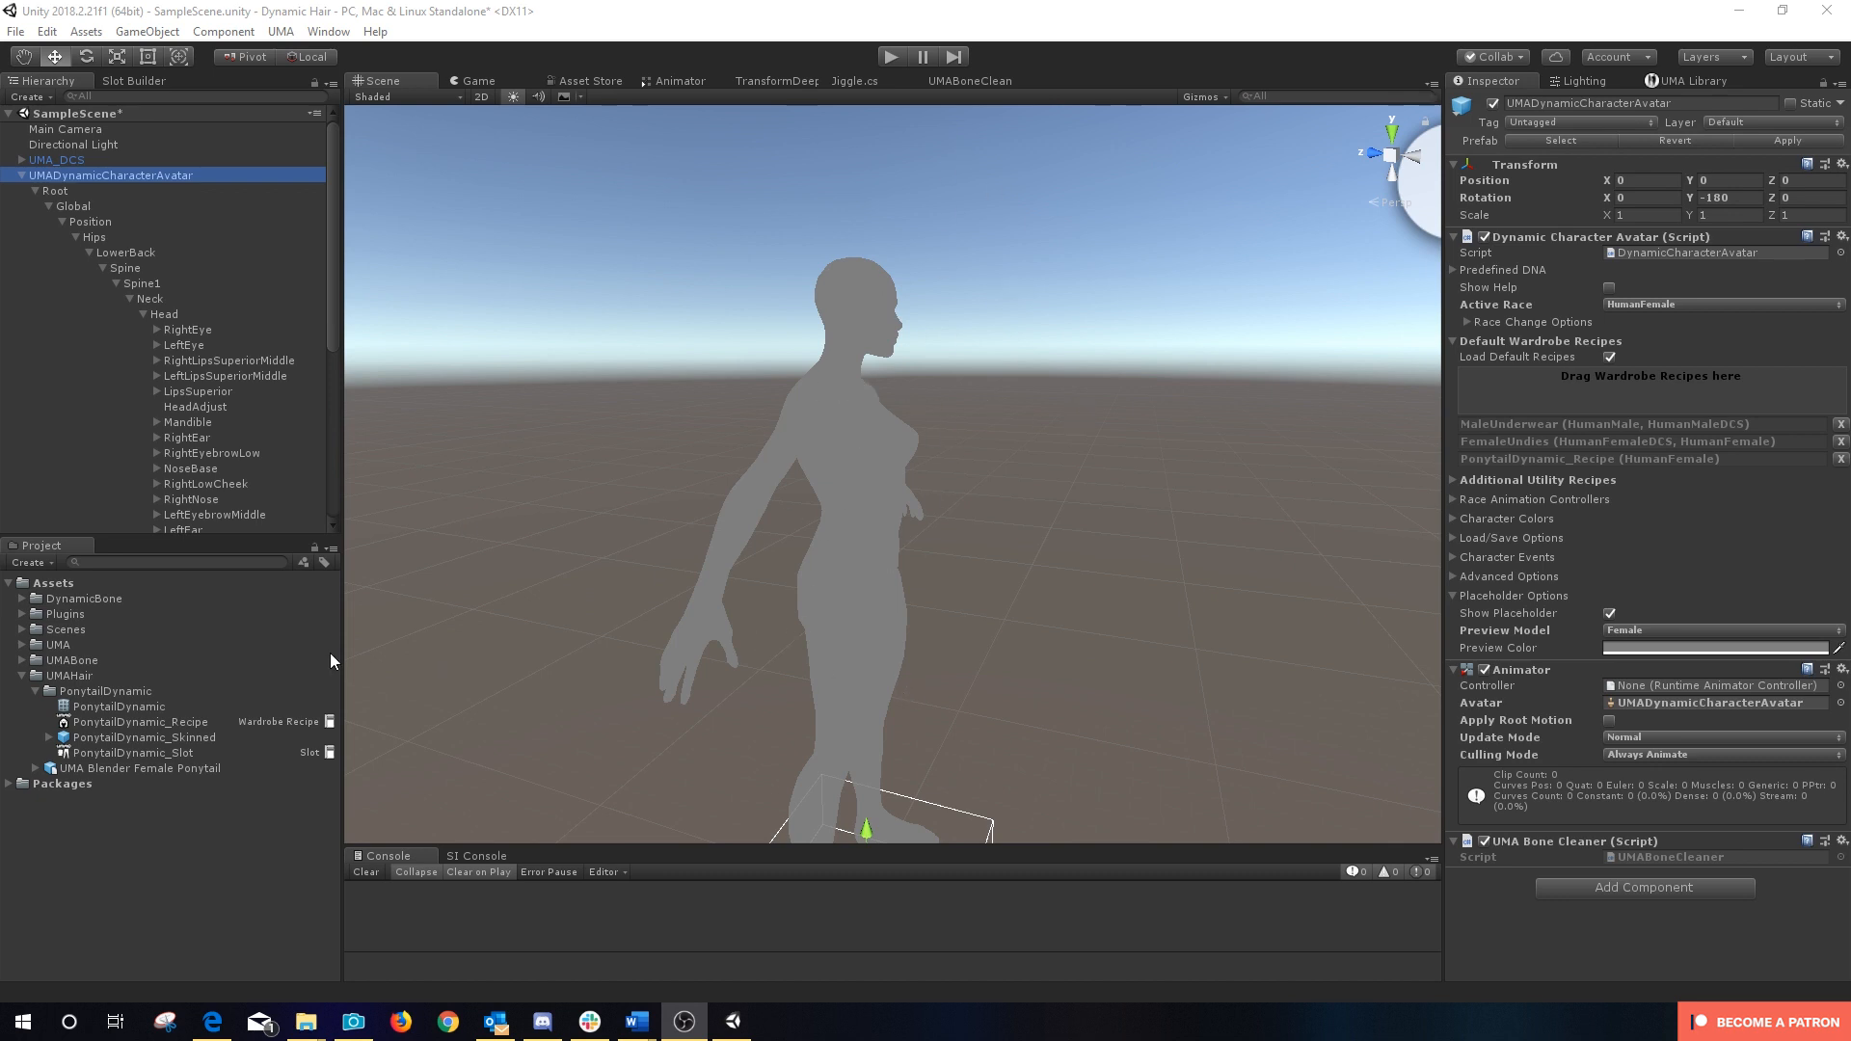
# Step: Examine the Jiggle script settings of the JigglePrefabOff and JiggleHair prefabs in the UMABone folder
pyautogui.click(97, 755)
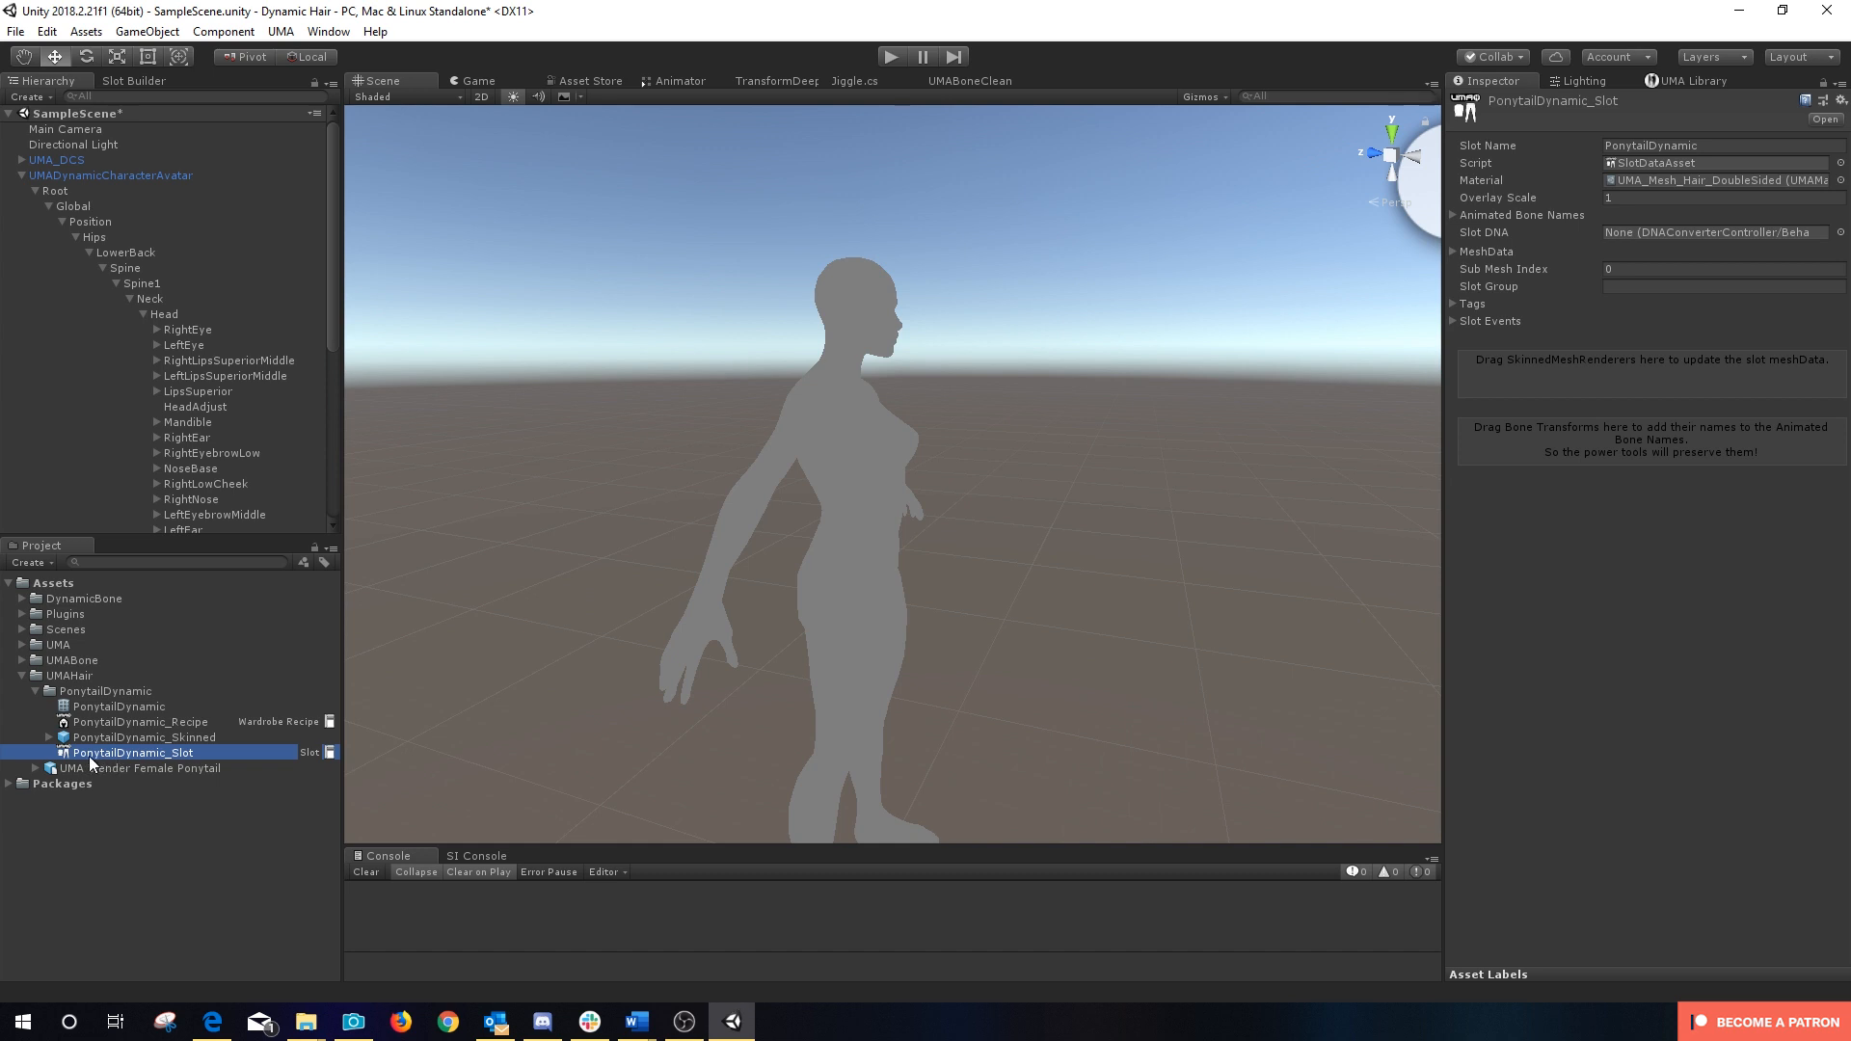
pyautogui.click(21, 660)
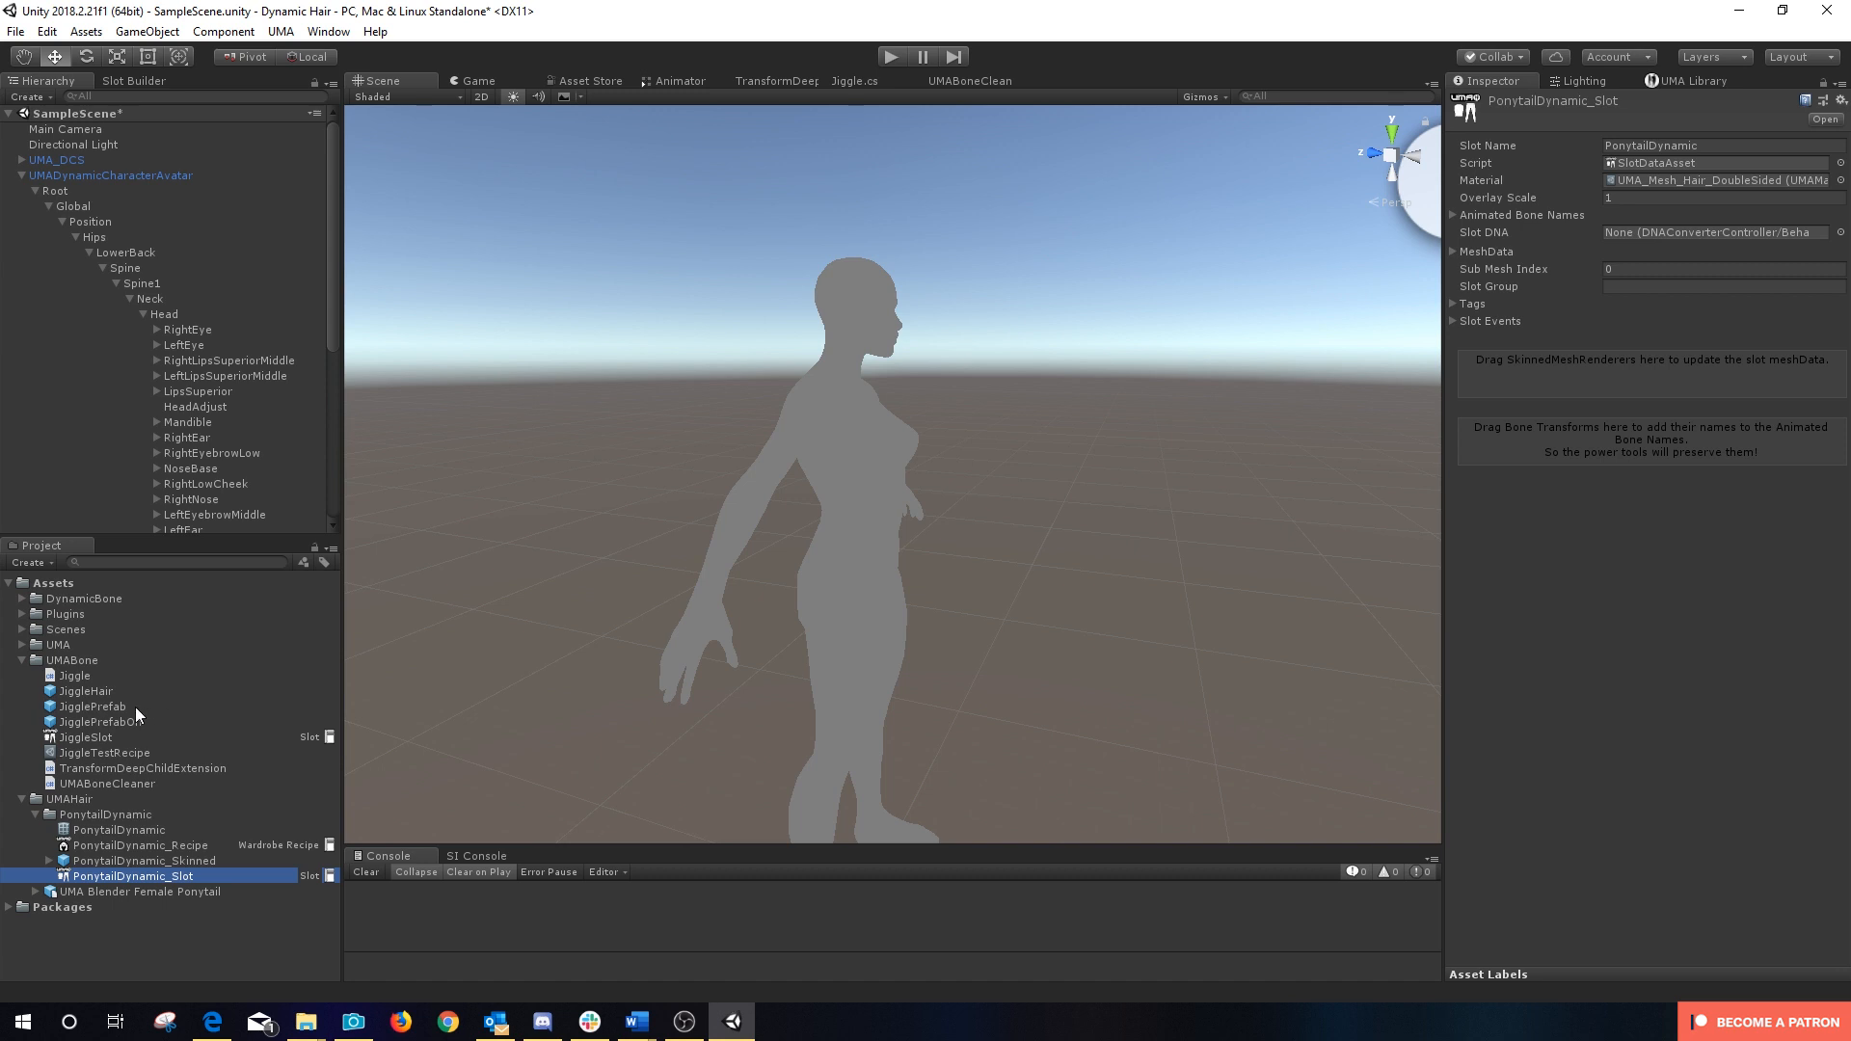
pyautogui.click(83, 721)
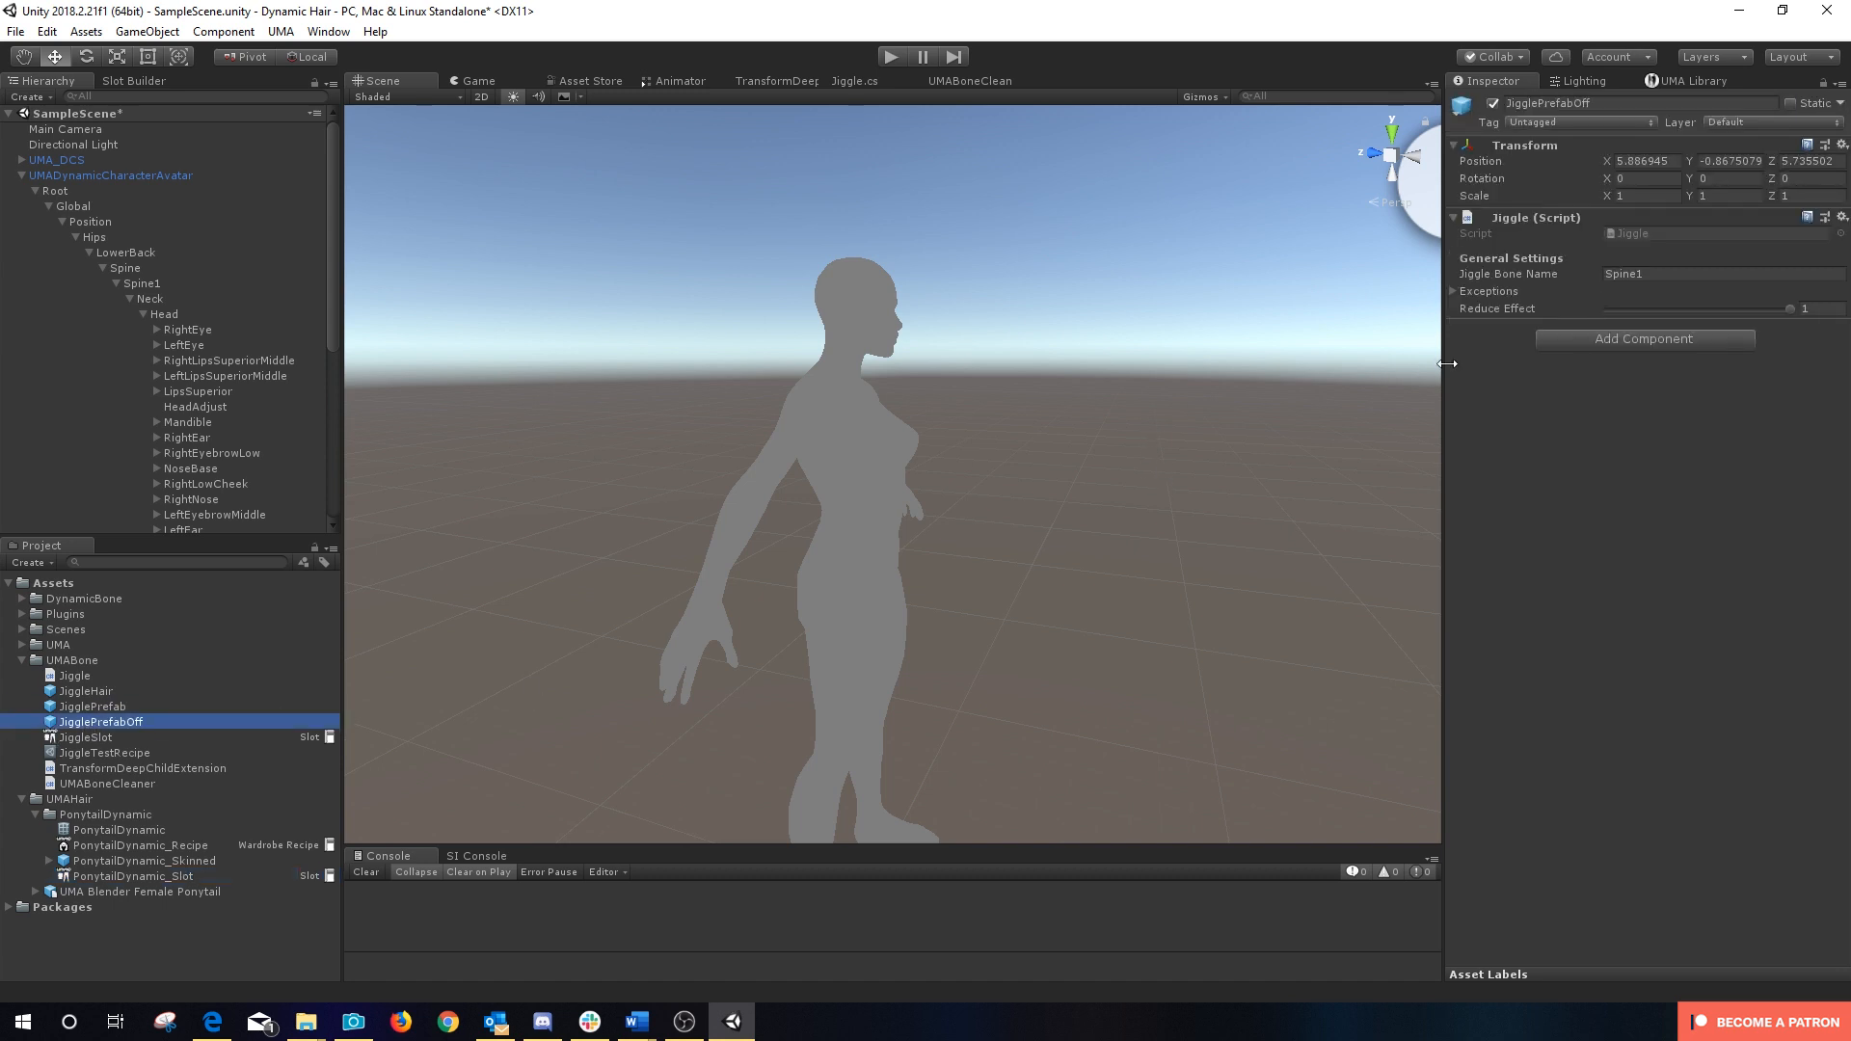
pyautogui.click(1779, 307)
pyautogui.click(96, 691)
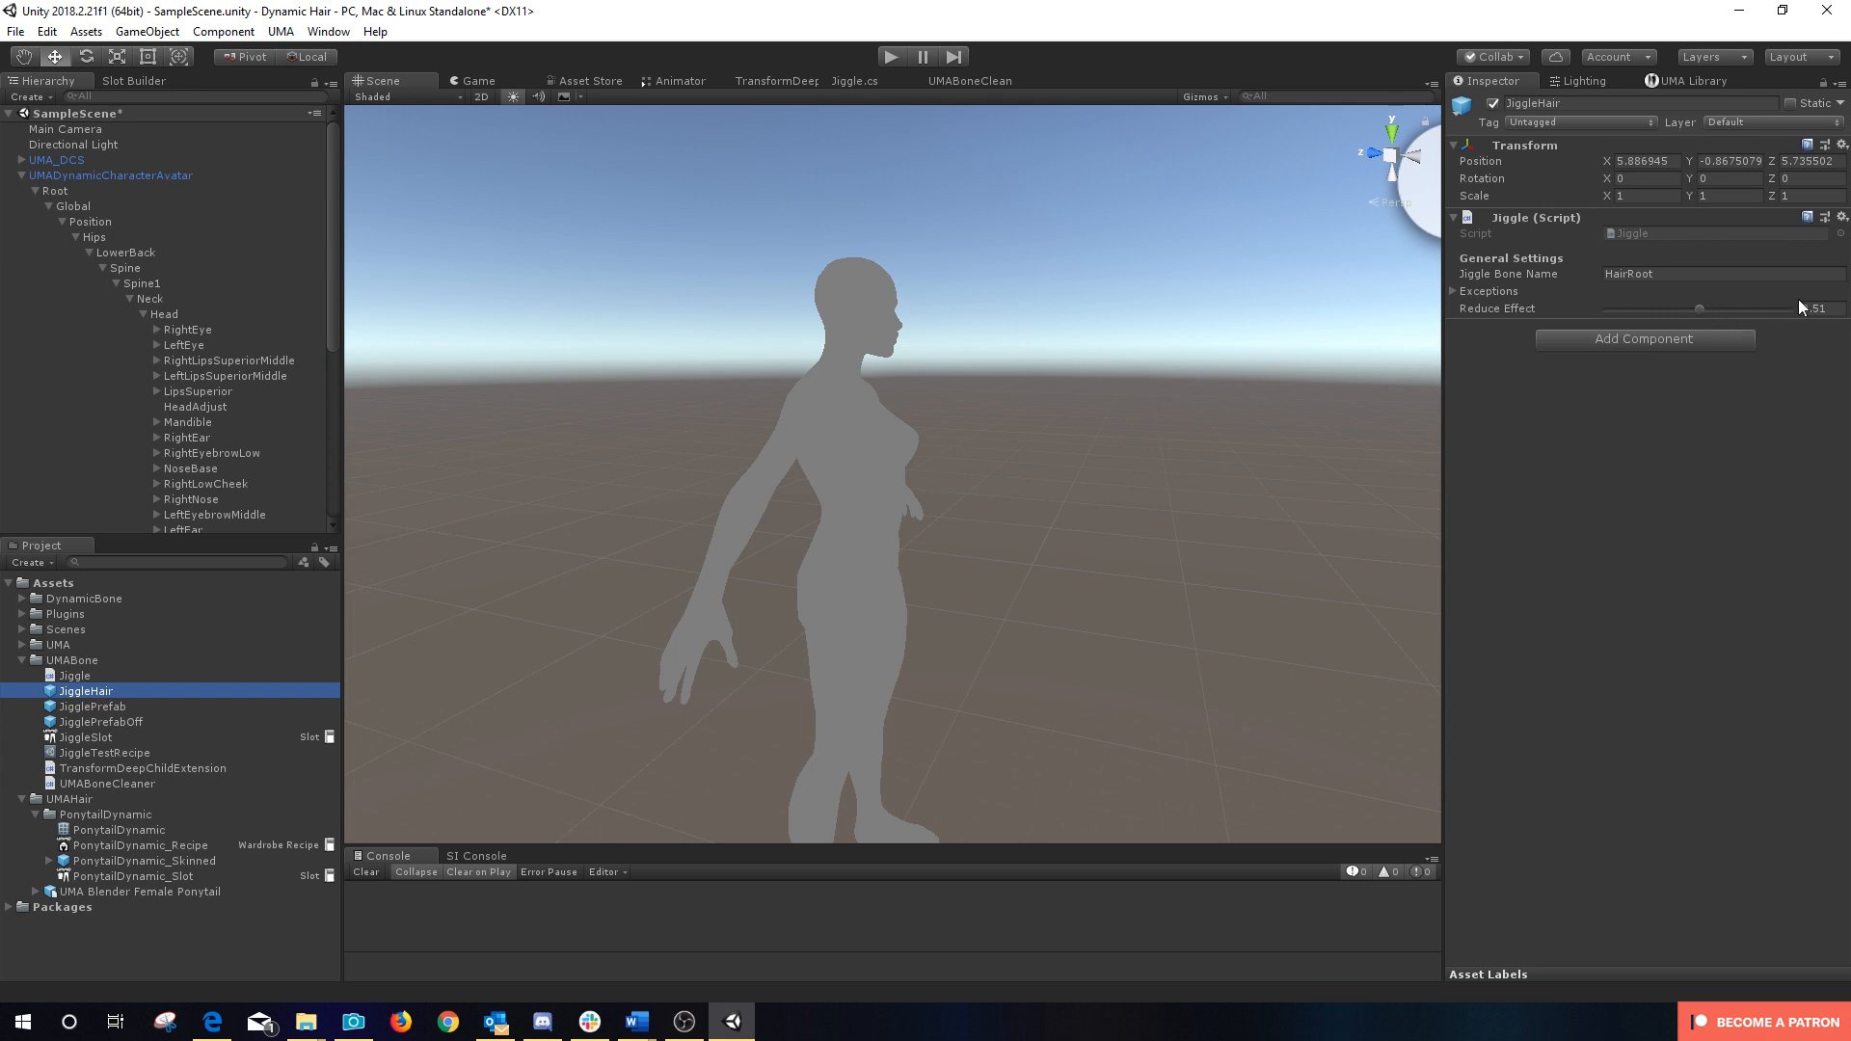
pyautogui.click(1454, 294)
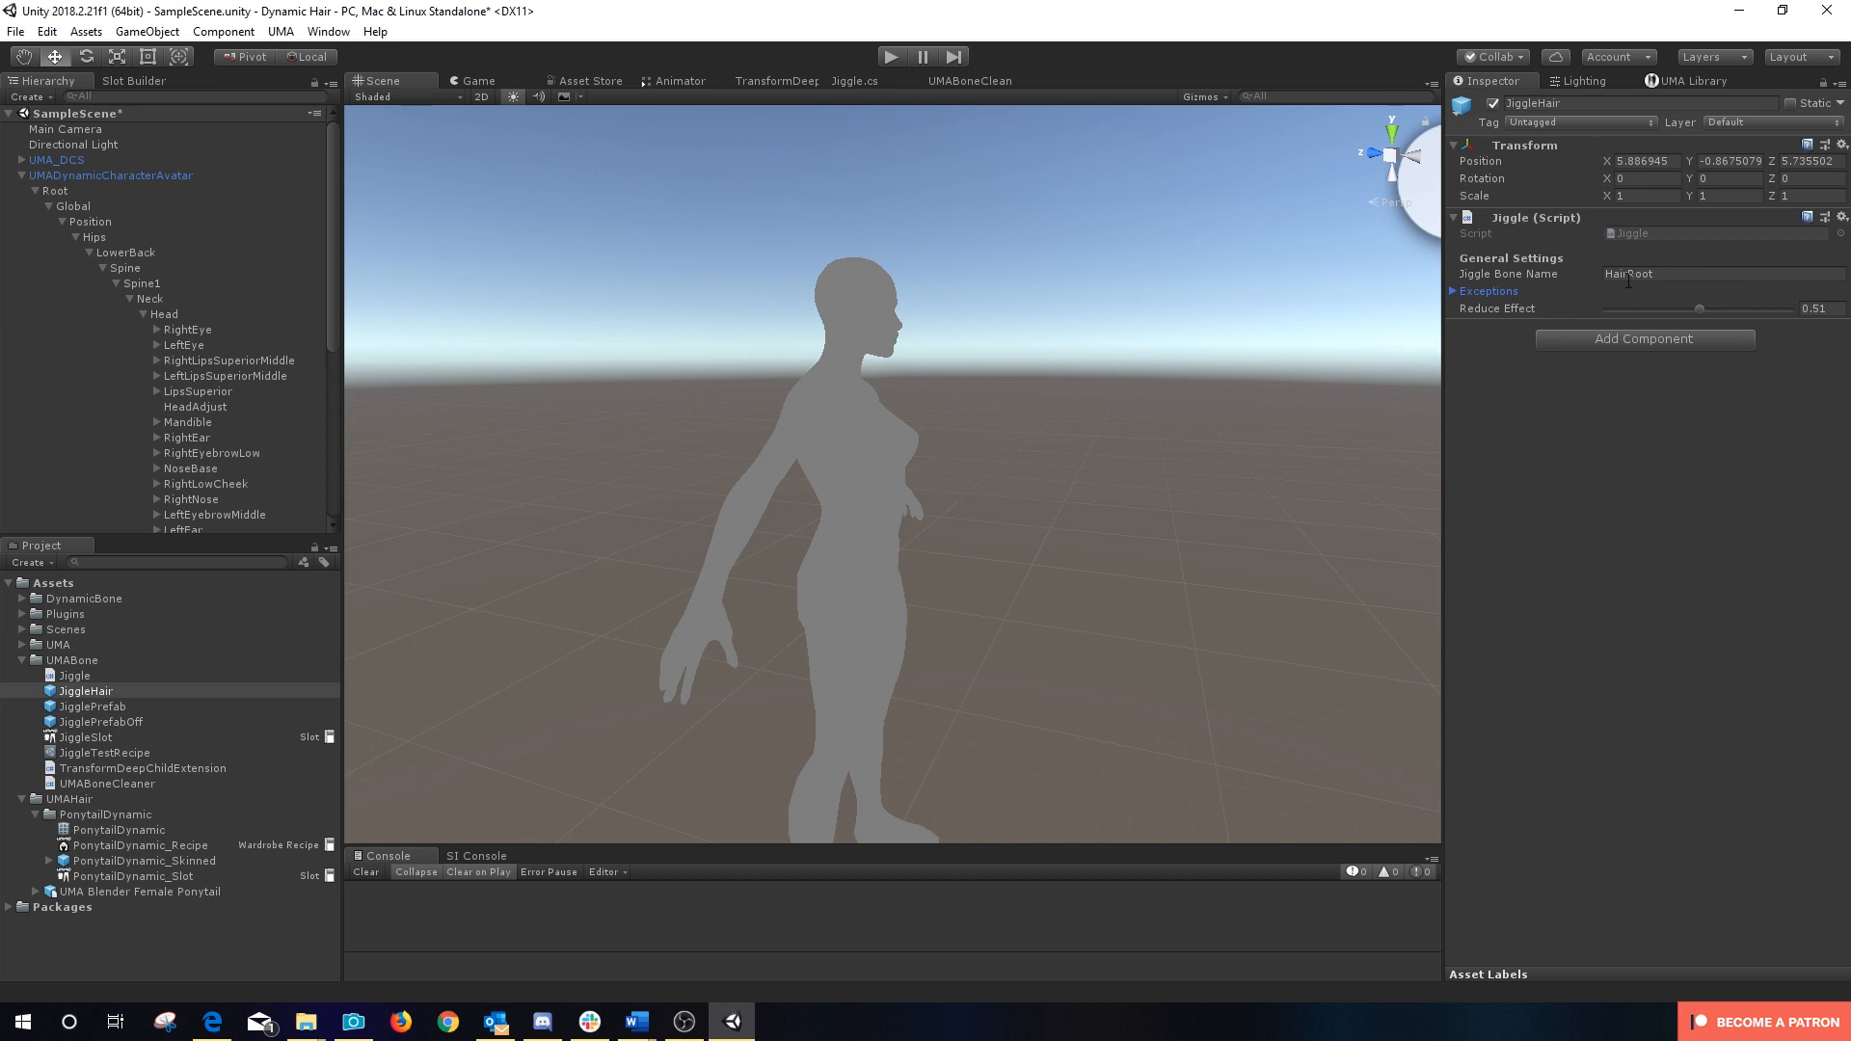
# Step: Add a Character Completed event to PonytailDynamic_Slot that calls the dynamic Jiggle.AddJiggle function on the JiggleHair prefab
pyautogui.click(147, 875)
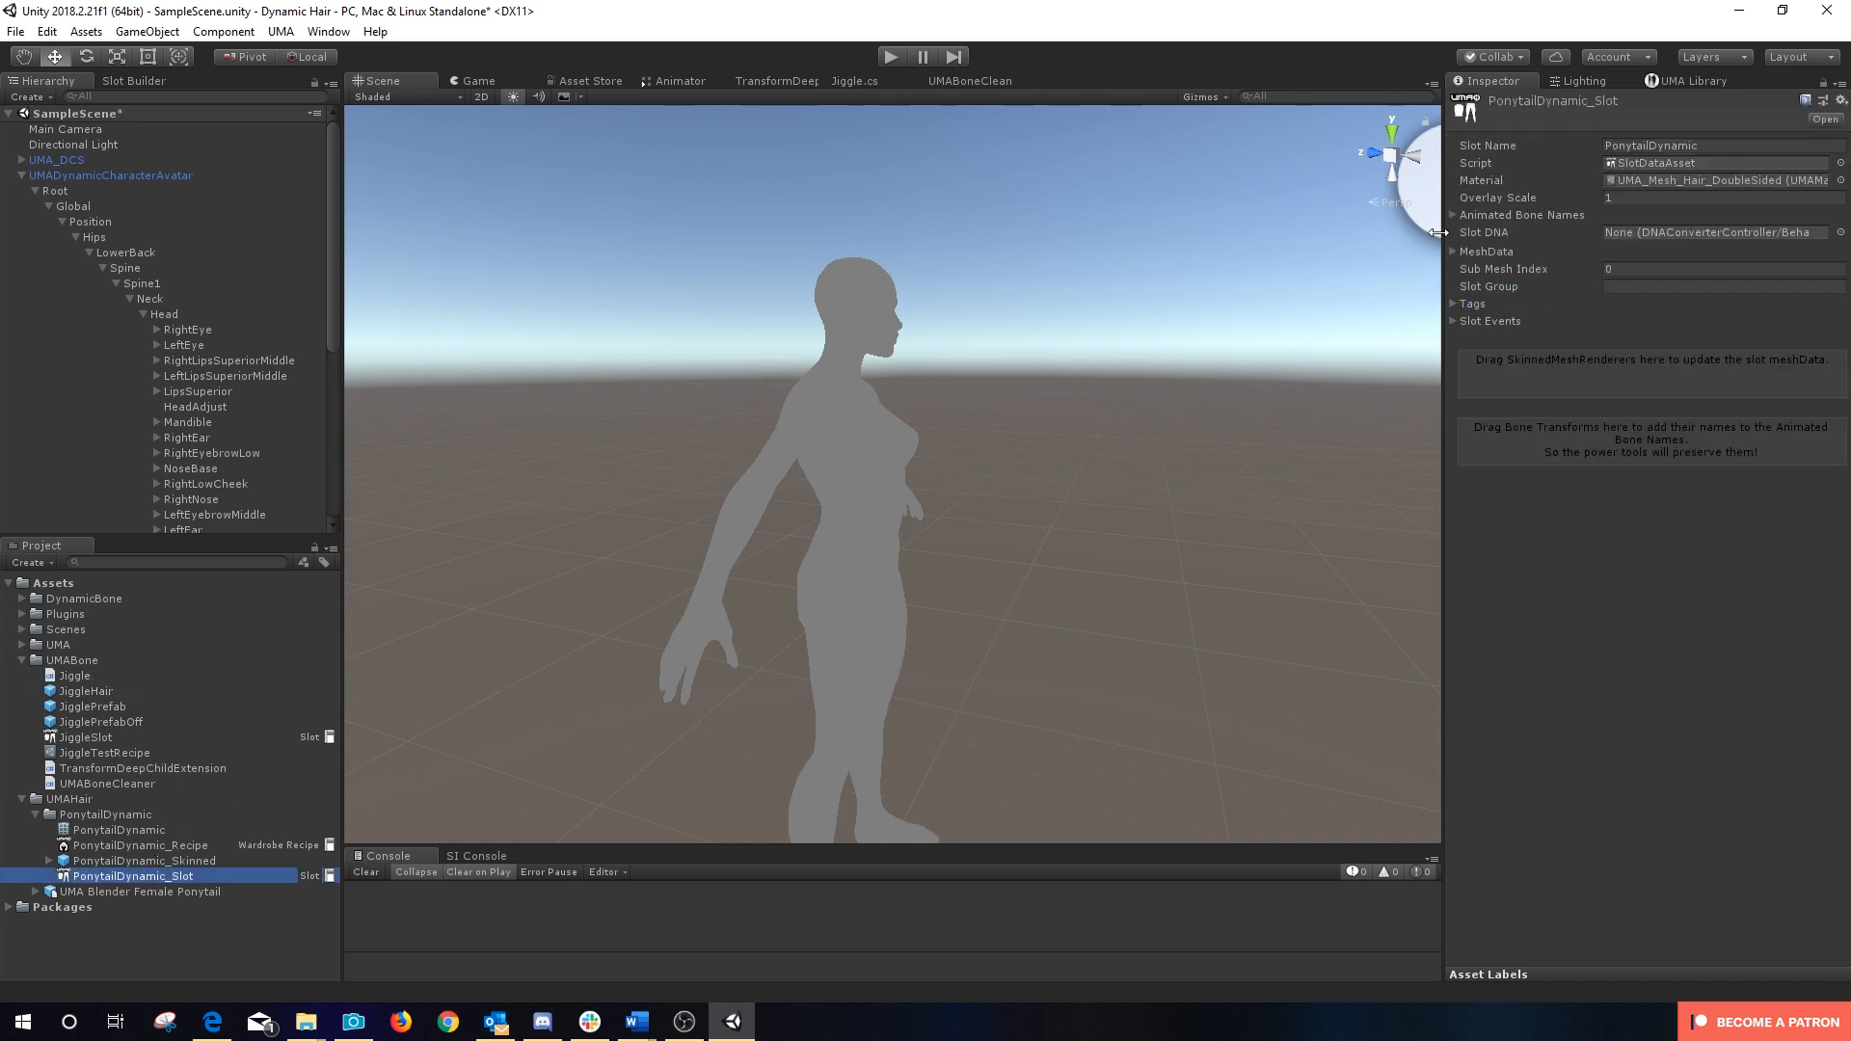
pyautogui.click(1452, 321)
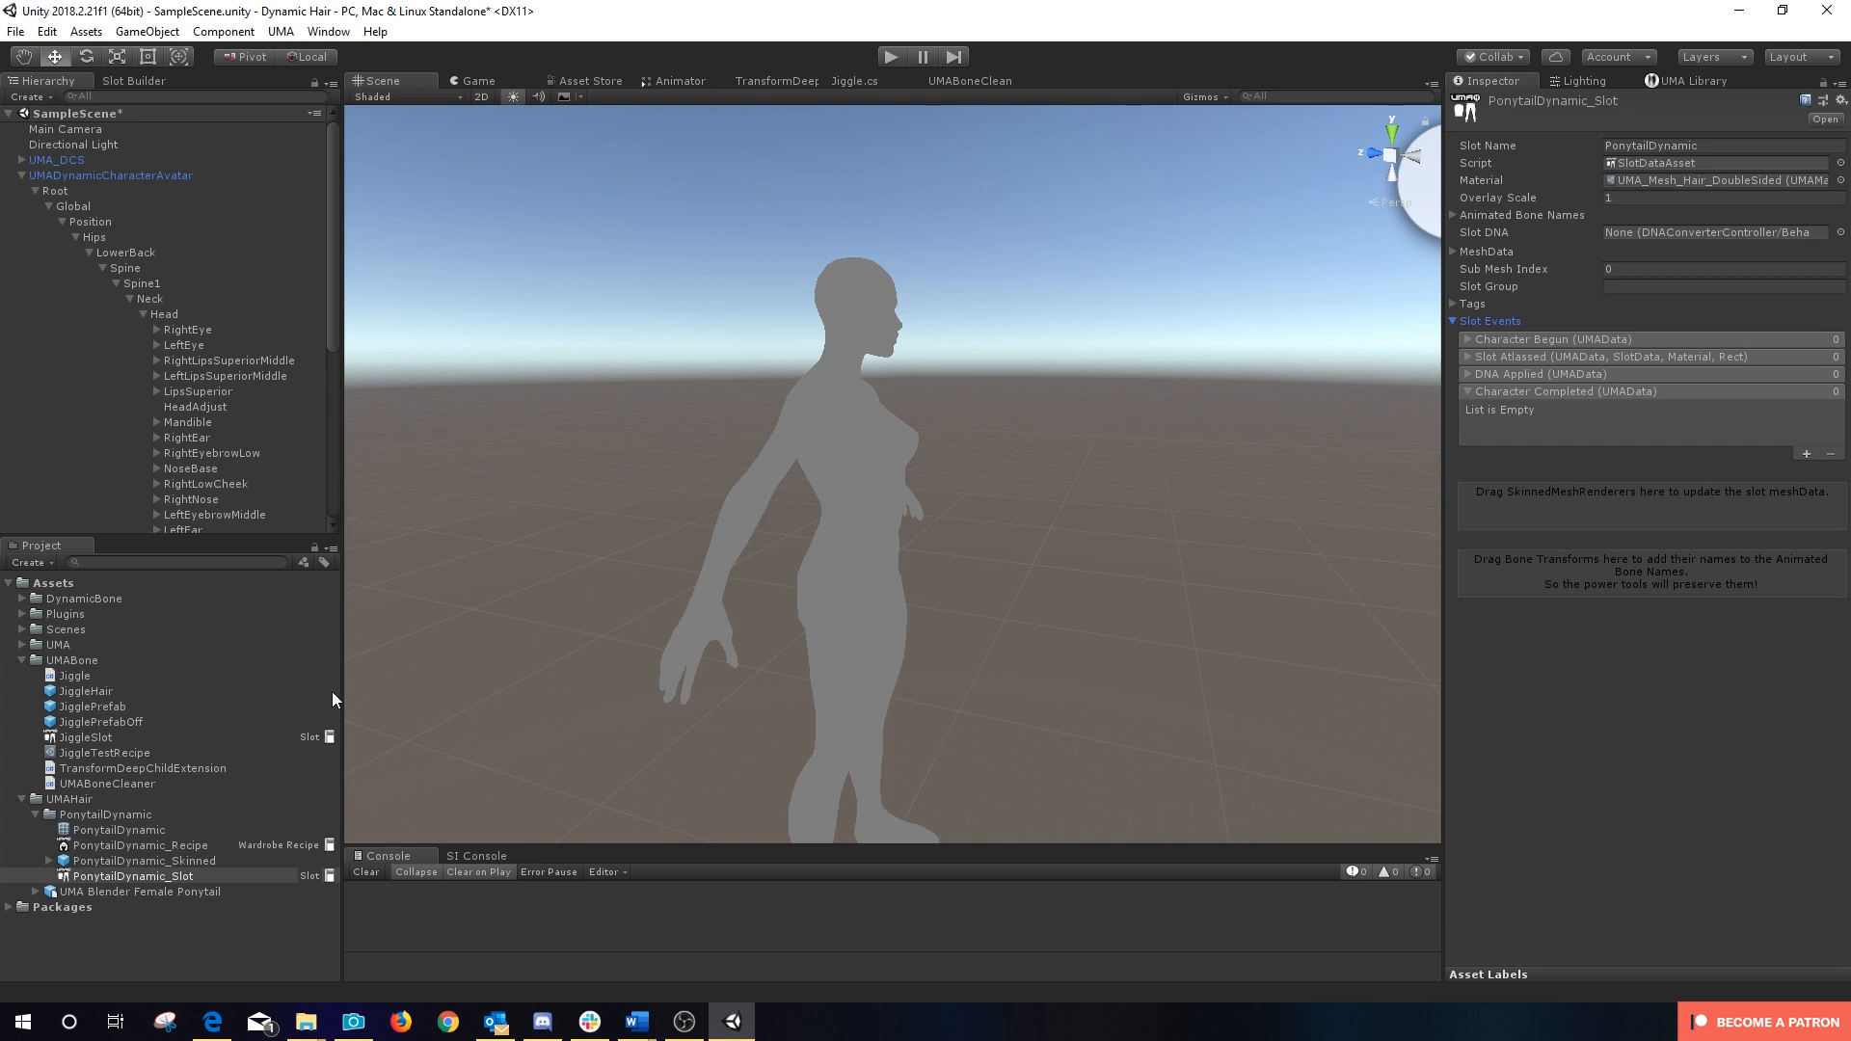
pyautogui.click(1807, 454)
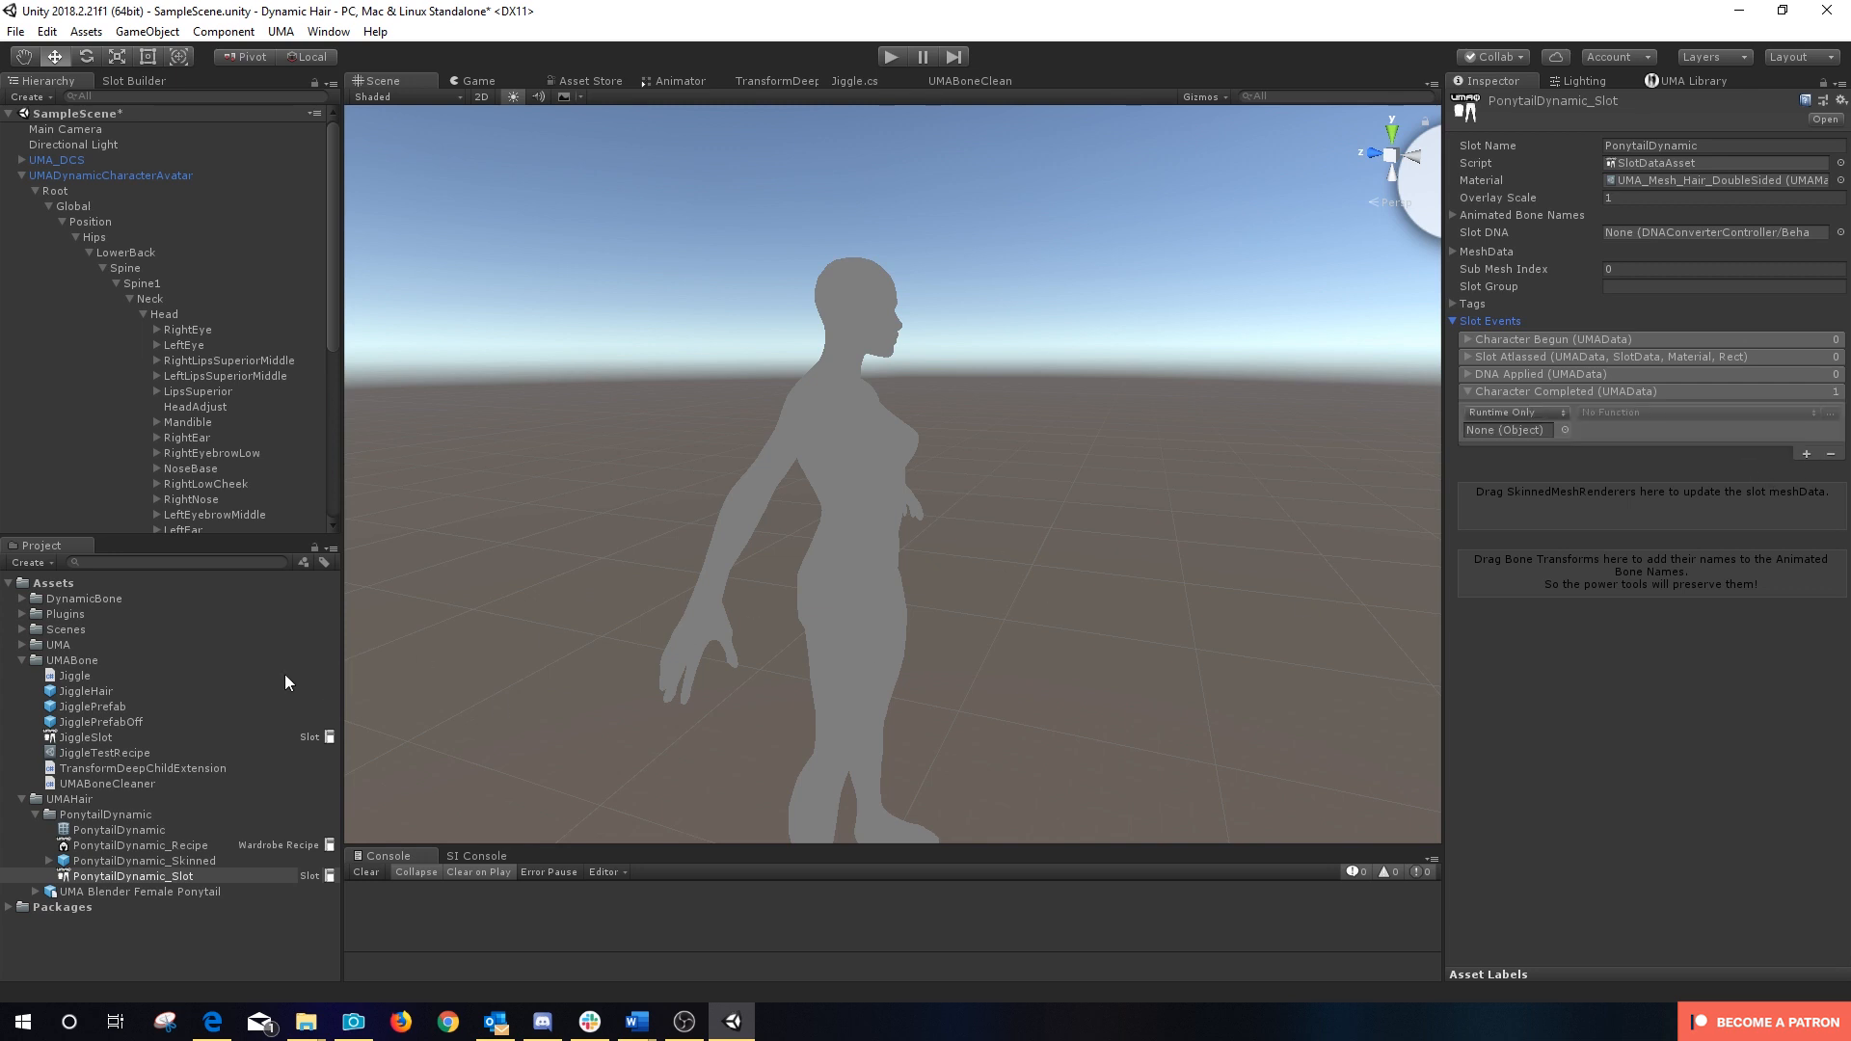
pyautogui.moveTo(83, 691); pyautogui.dragTo(1522, 430)
pyautogui.click(1627, 415)
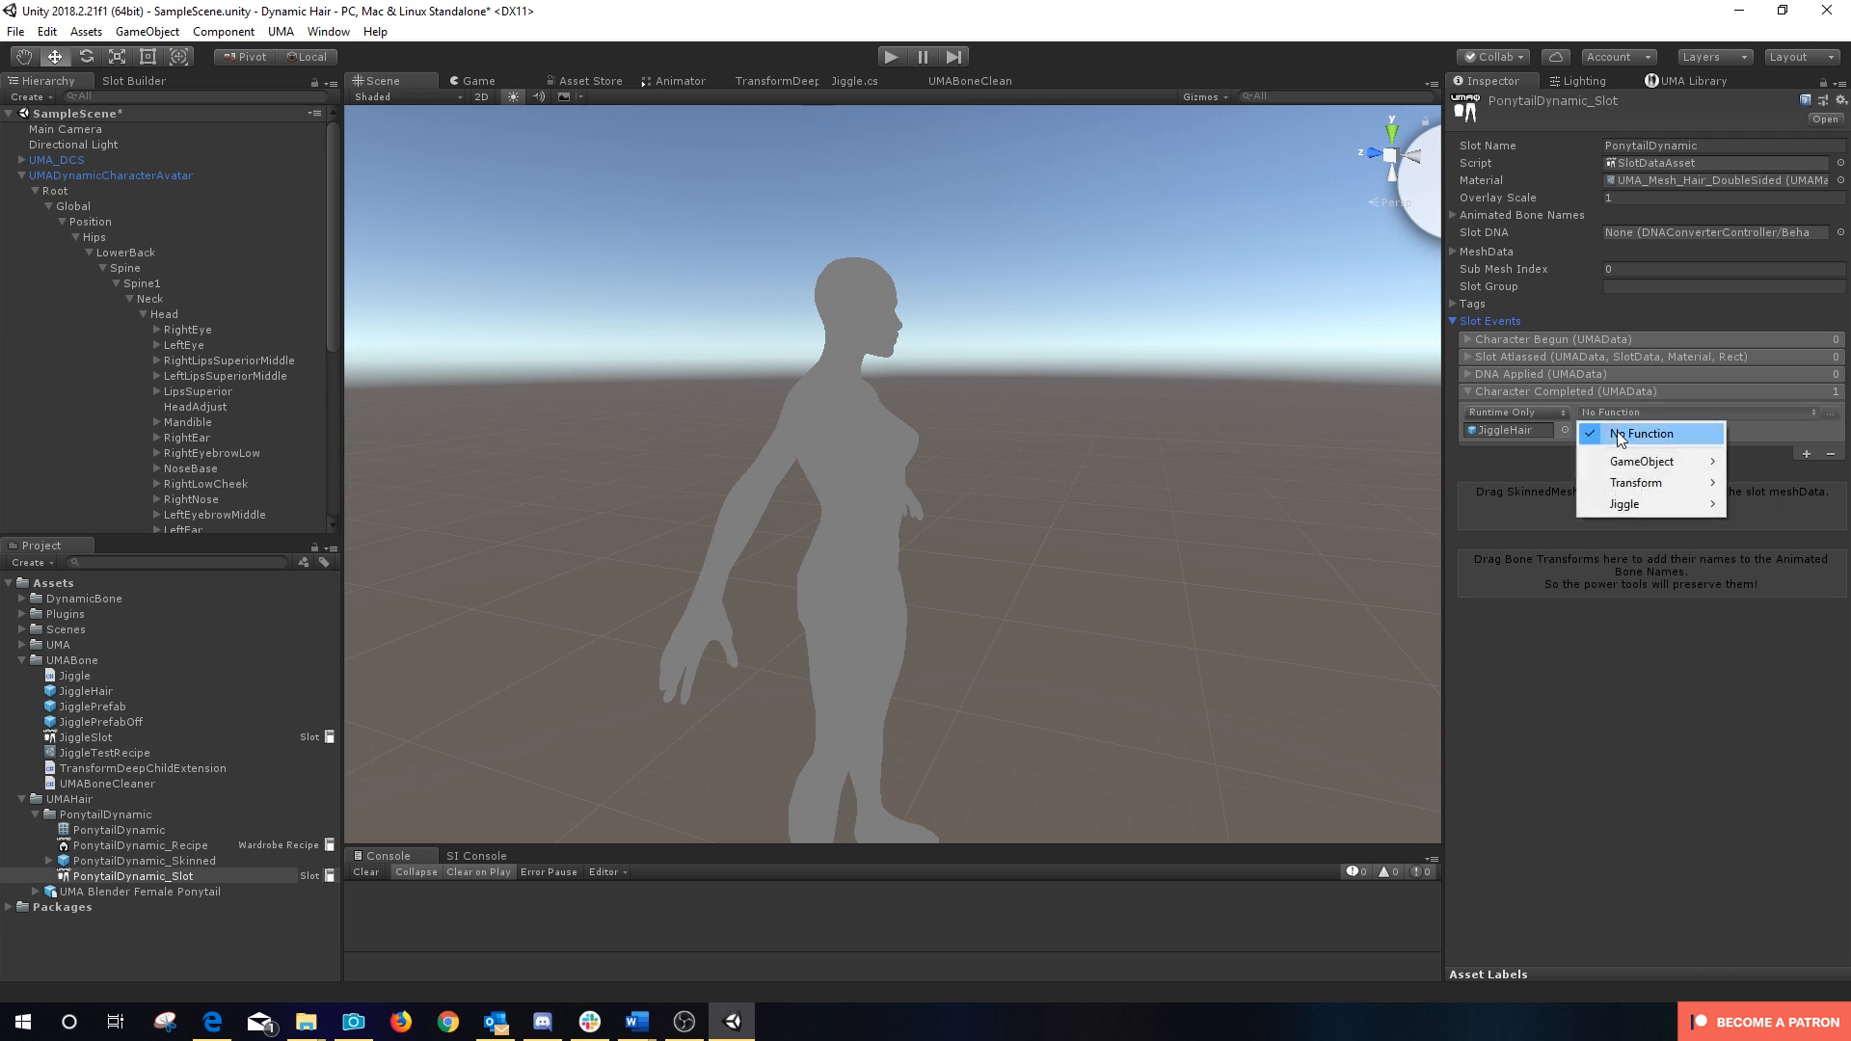
pyautogui.moveTo(1635, 503)
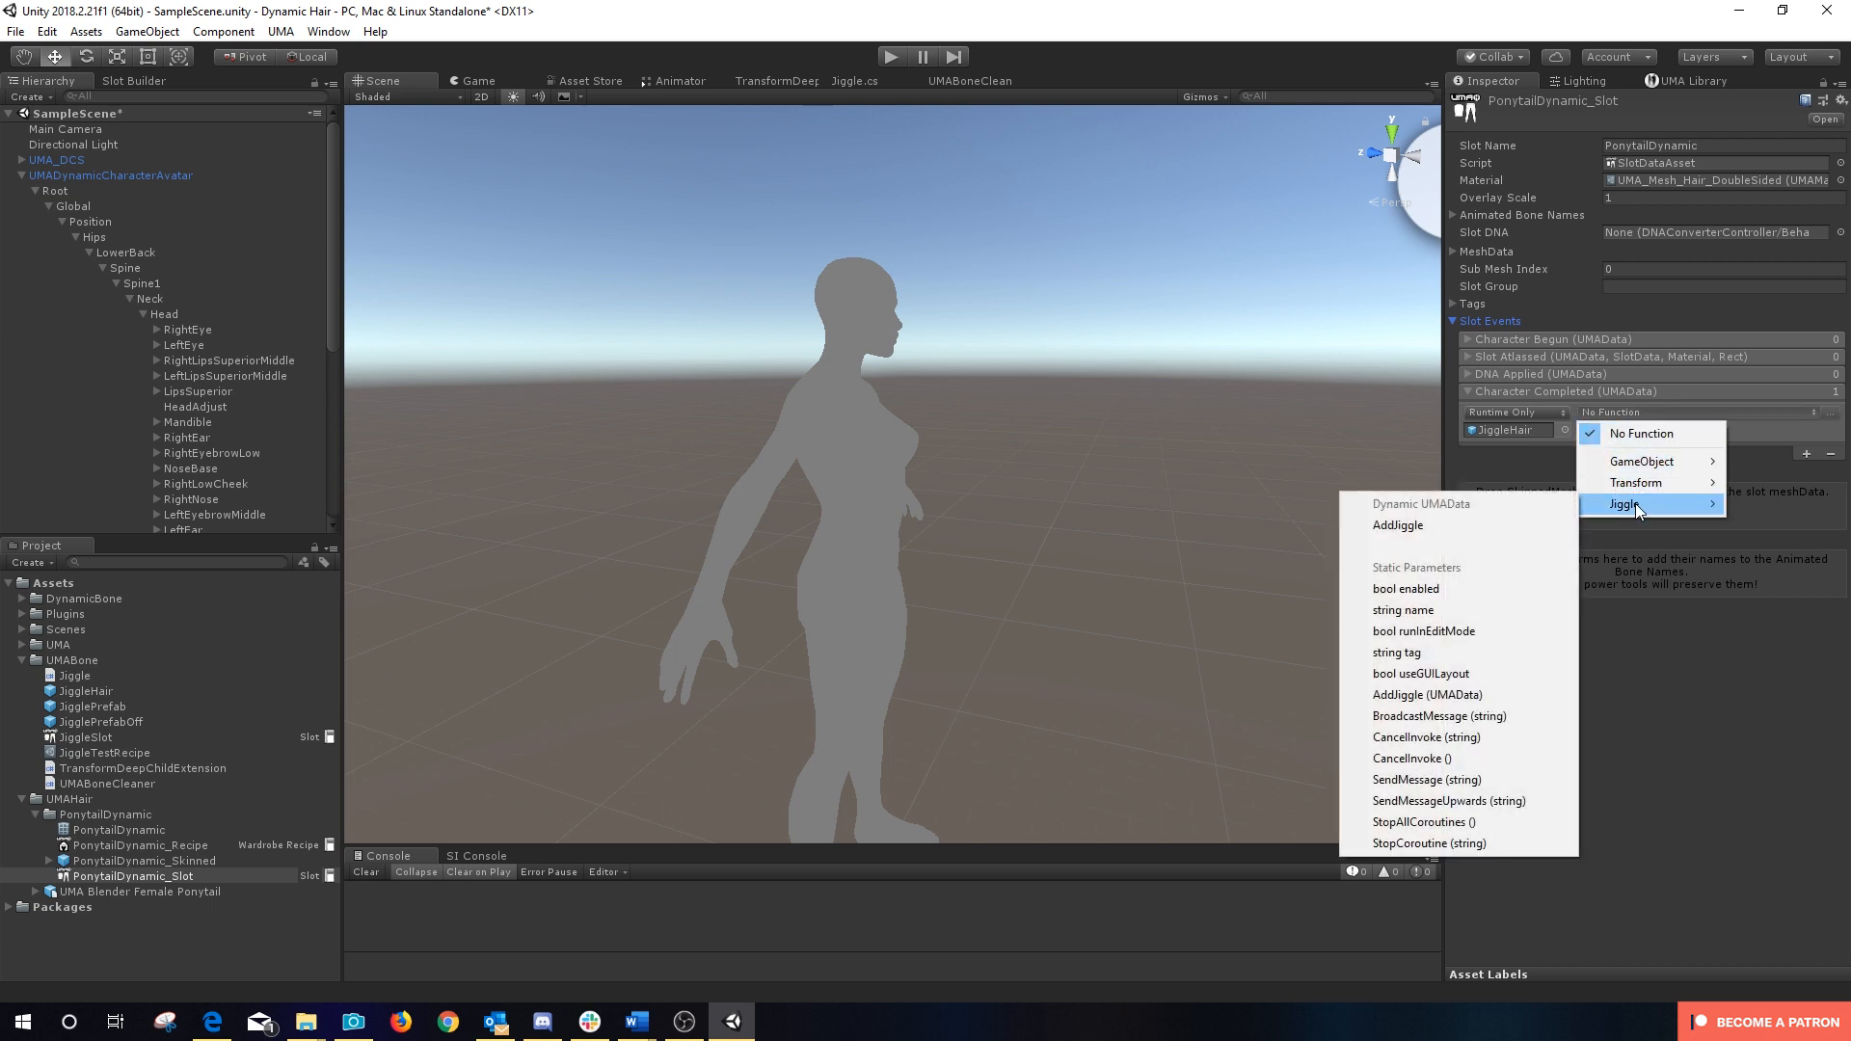
pyautogui.click(1408, 528)
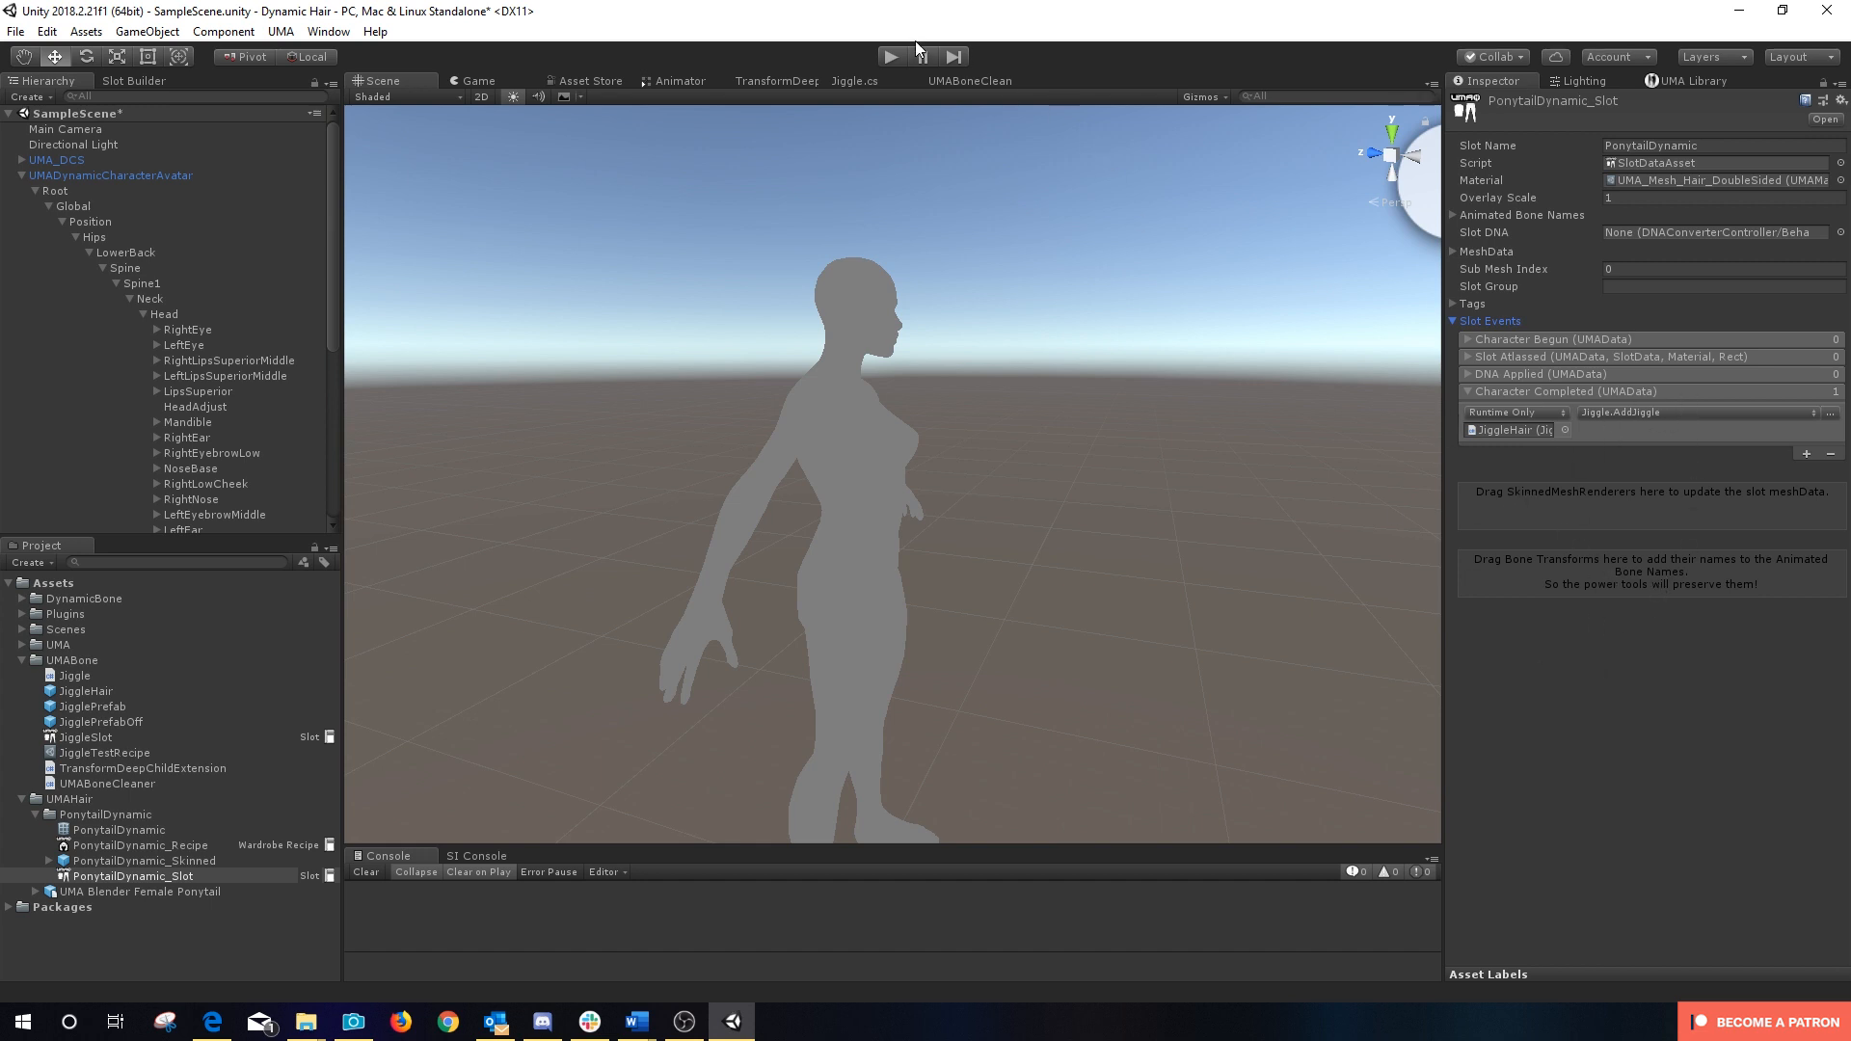
# Step: Run the scene, check the ponytail's motion on the running avatar in the Scene view, and stop it
pyautogui.click(889, 57)
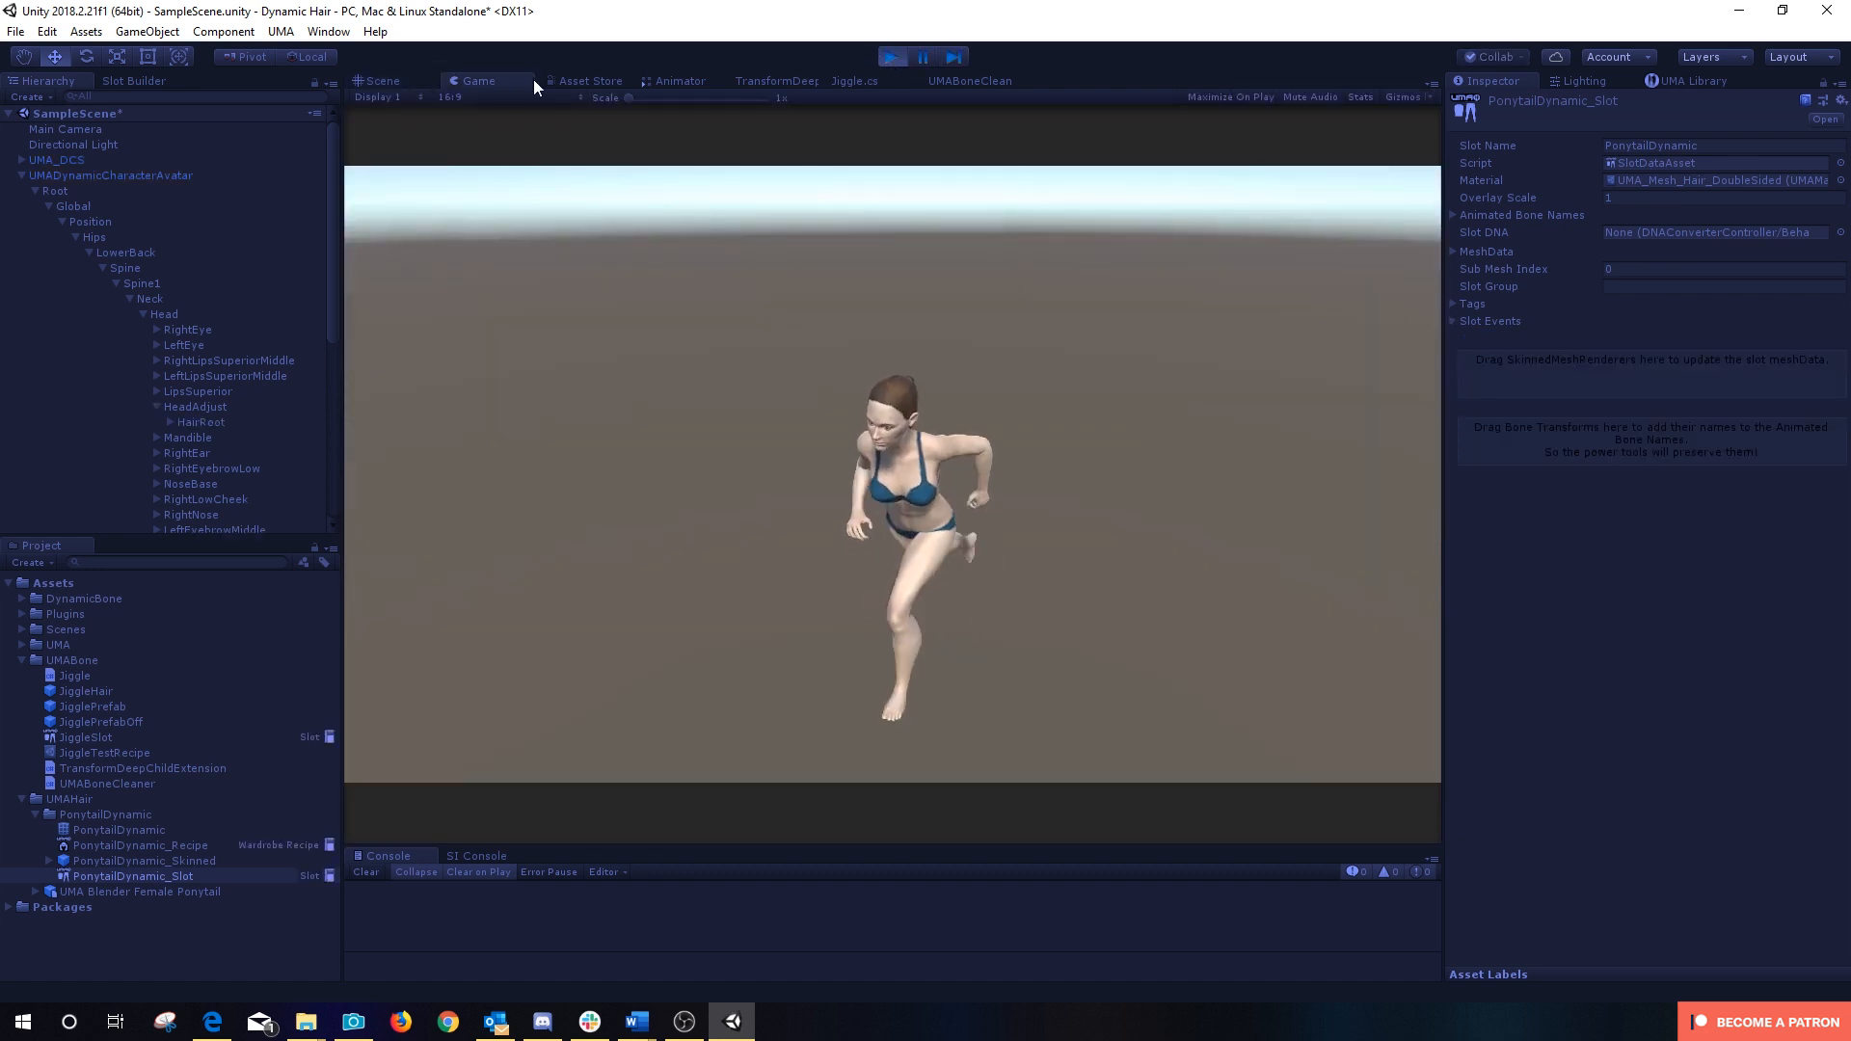
pyautogui.click(382, 81)
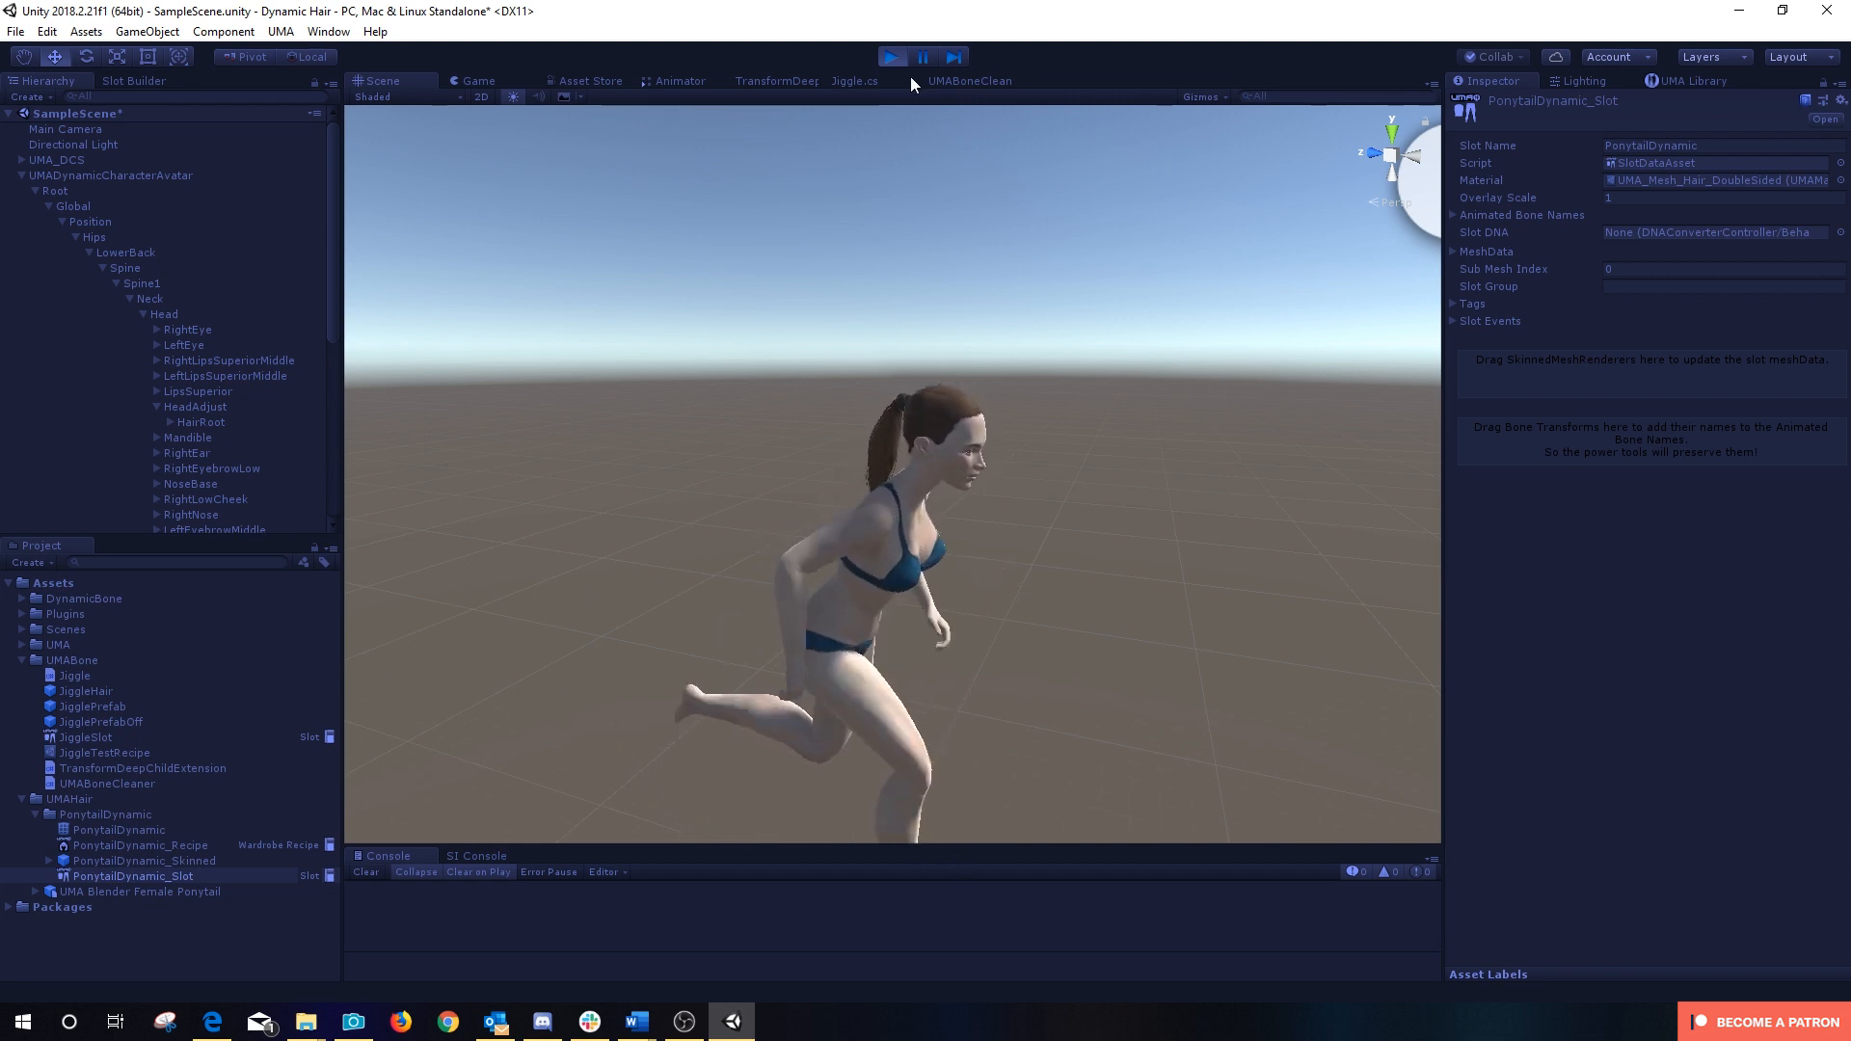
pyautogui.click(890, 57)
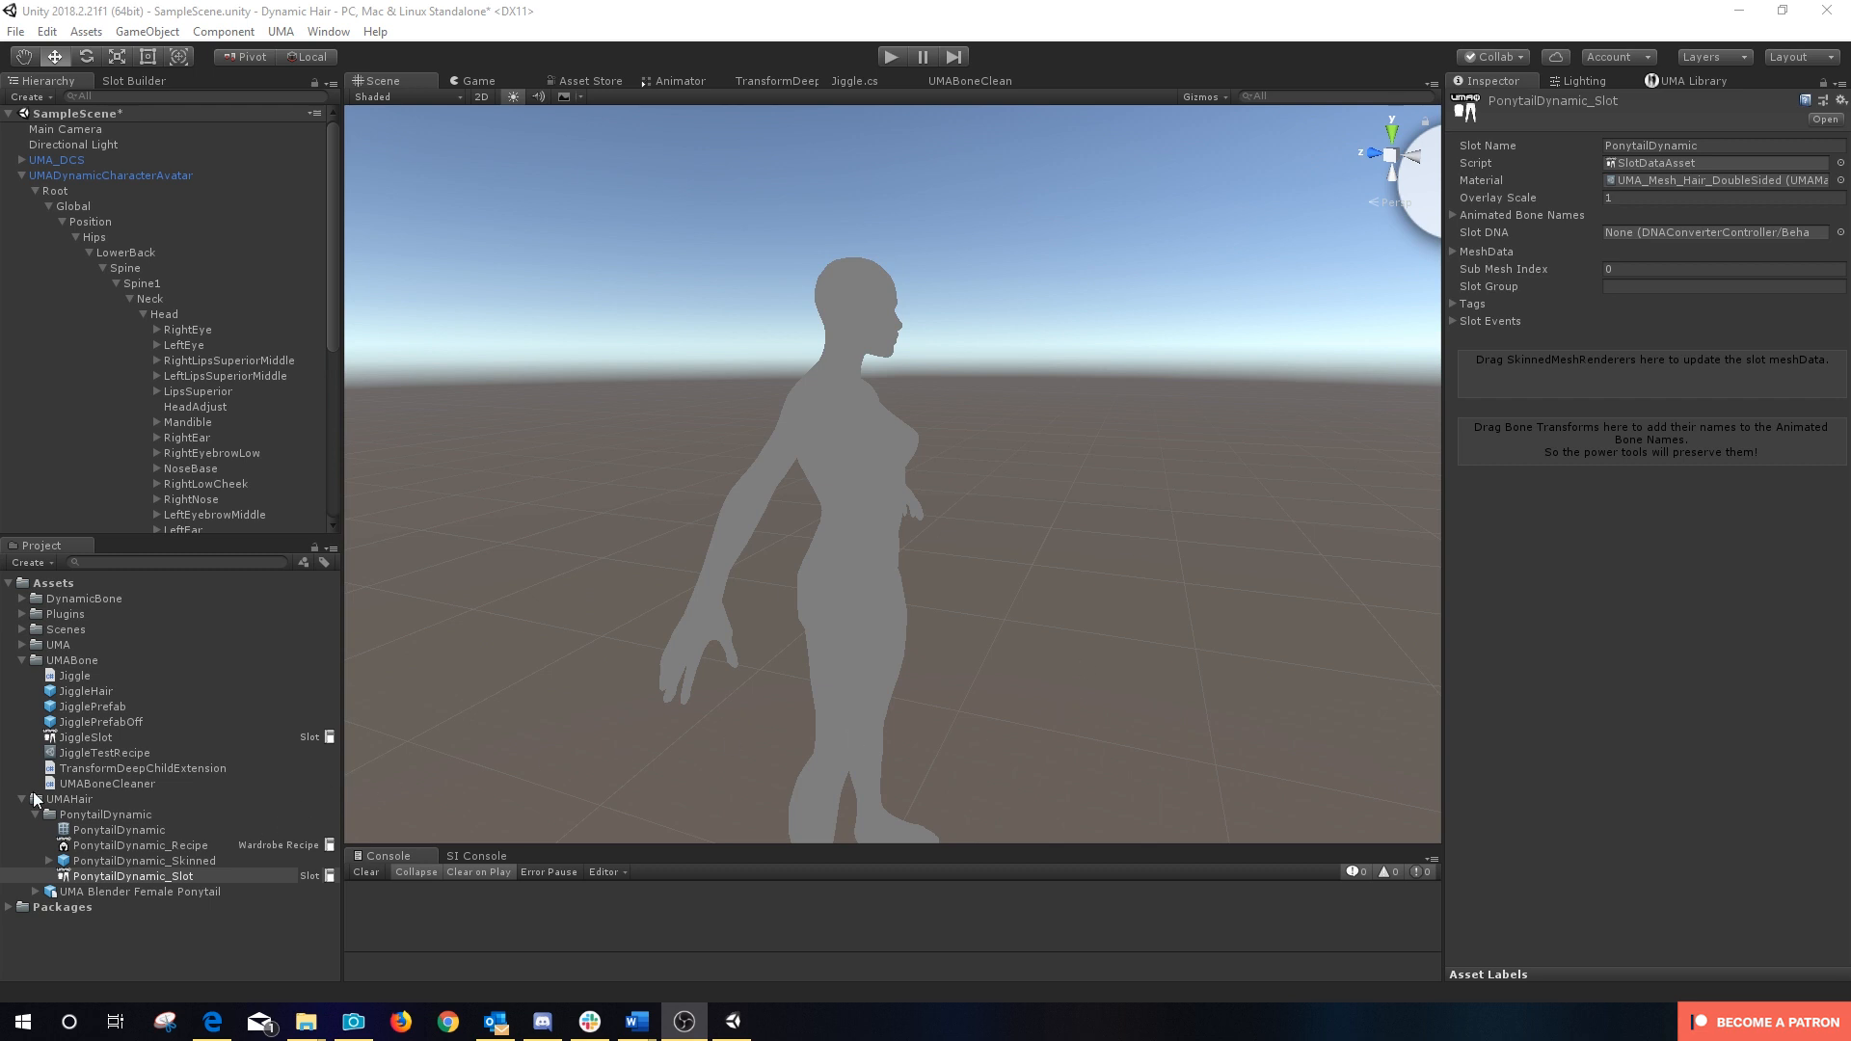
# Step: Open the UMABoneCleaner script and read through its bone registration and removal code
pyautogui.doubleClick(85, 784)
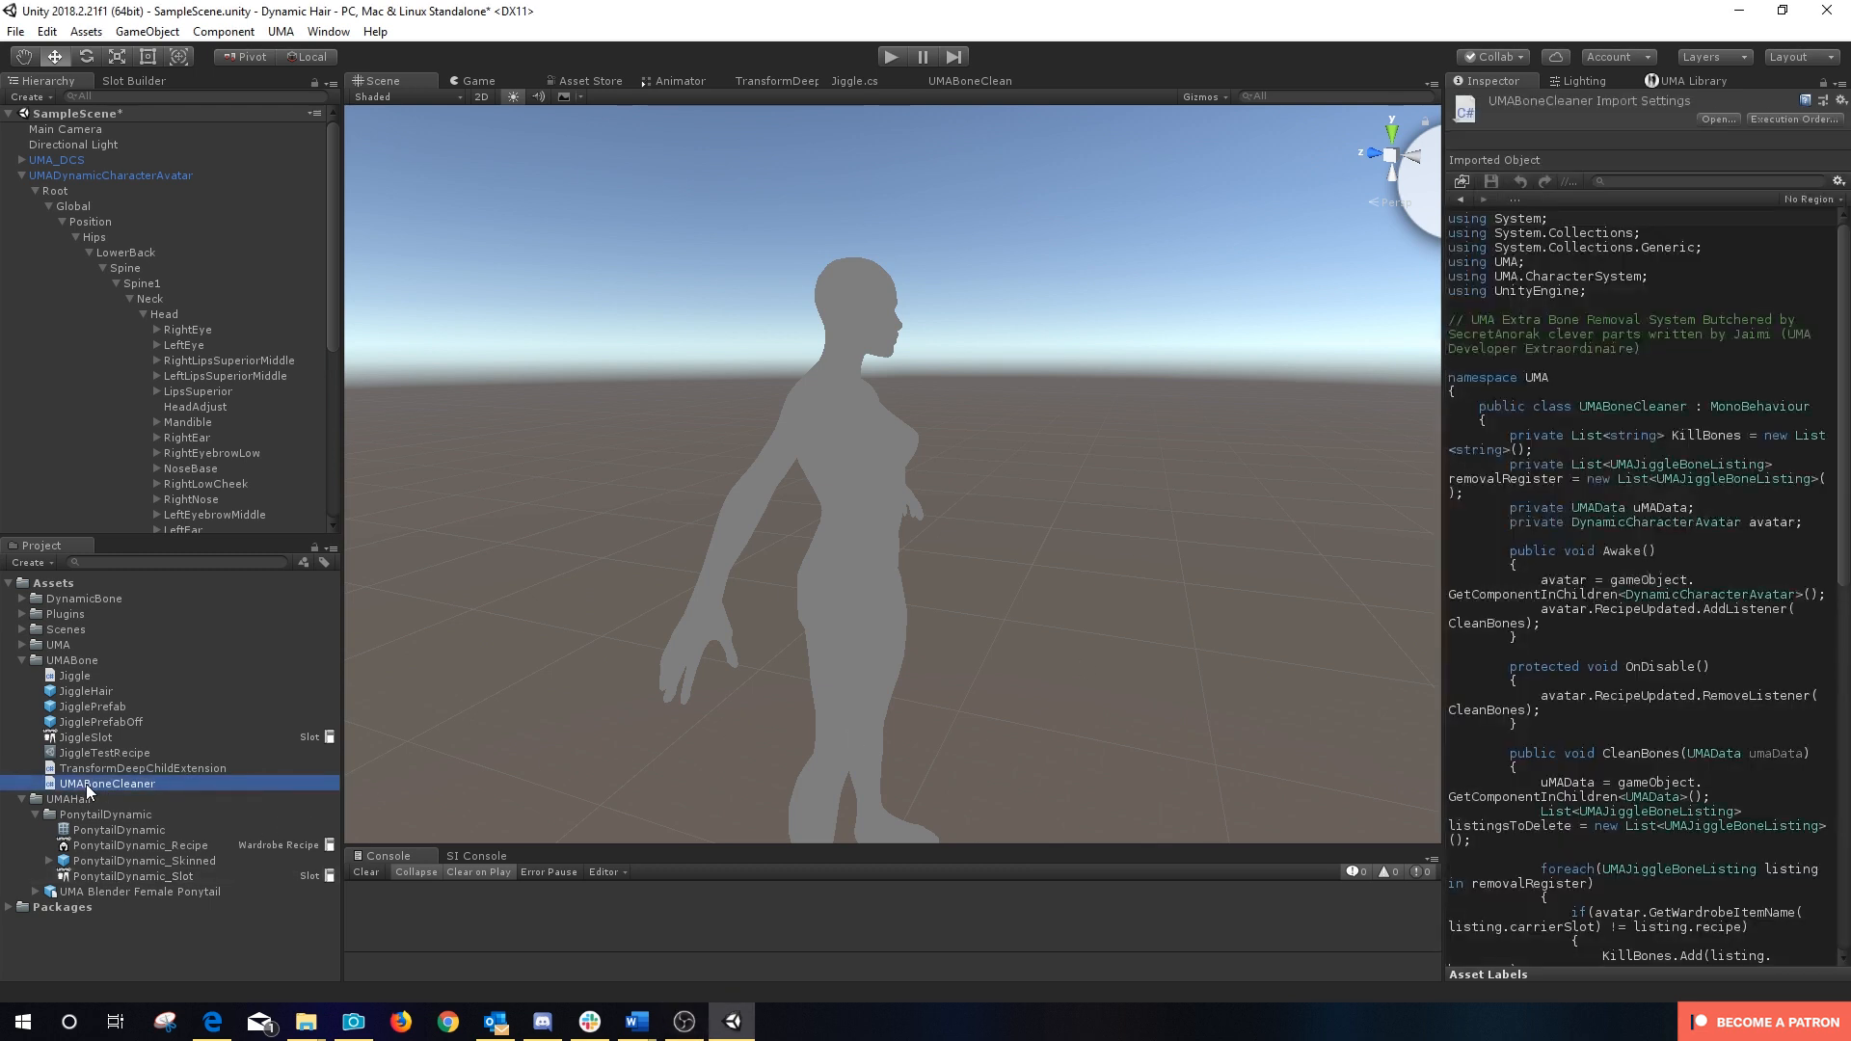
pyautogui.scroll(-13, 750, 343)
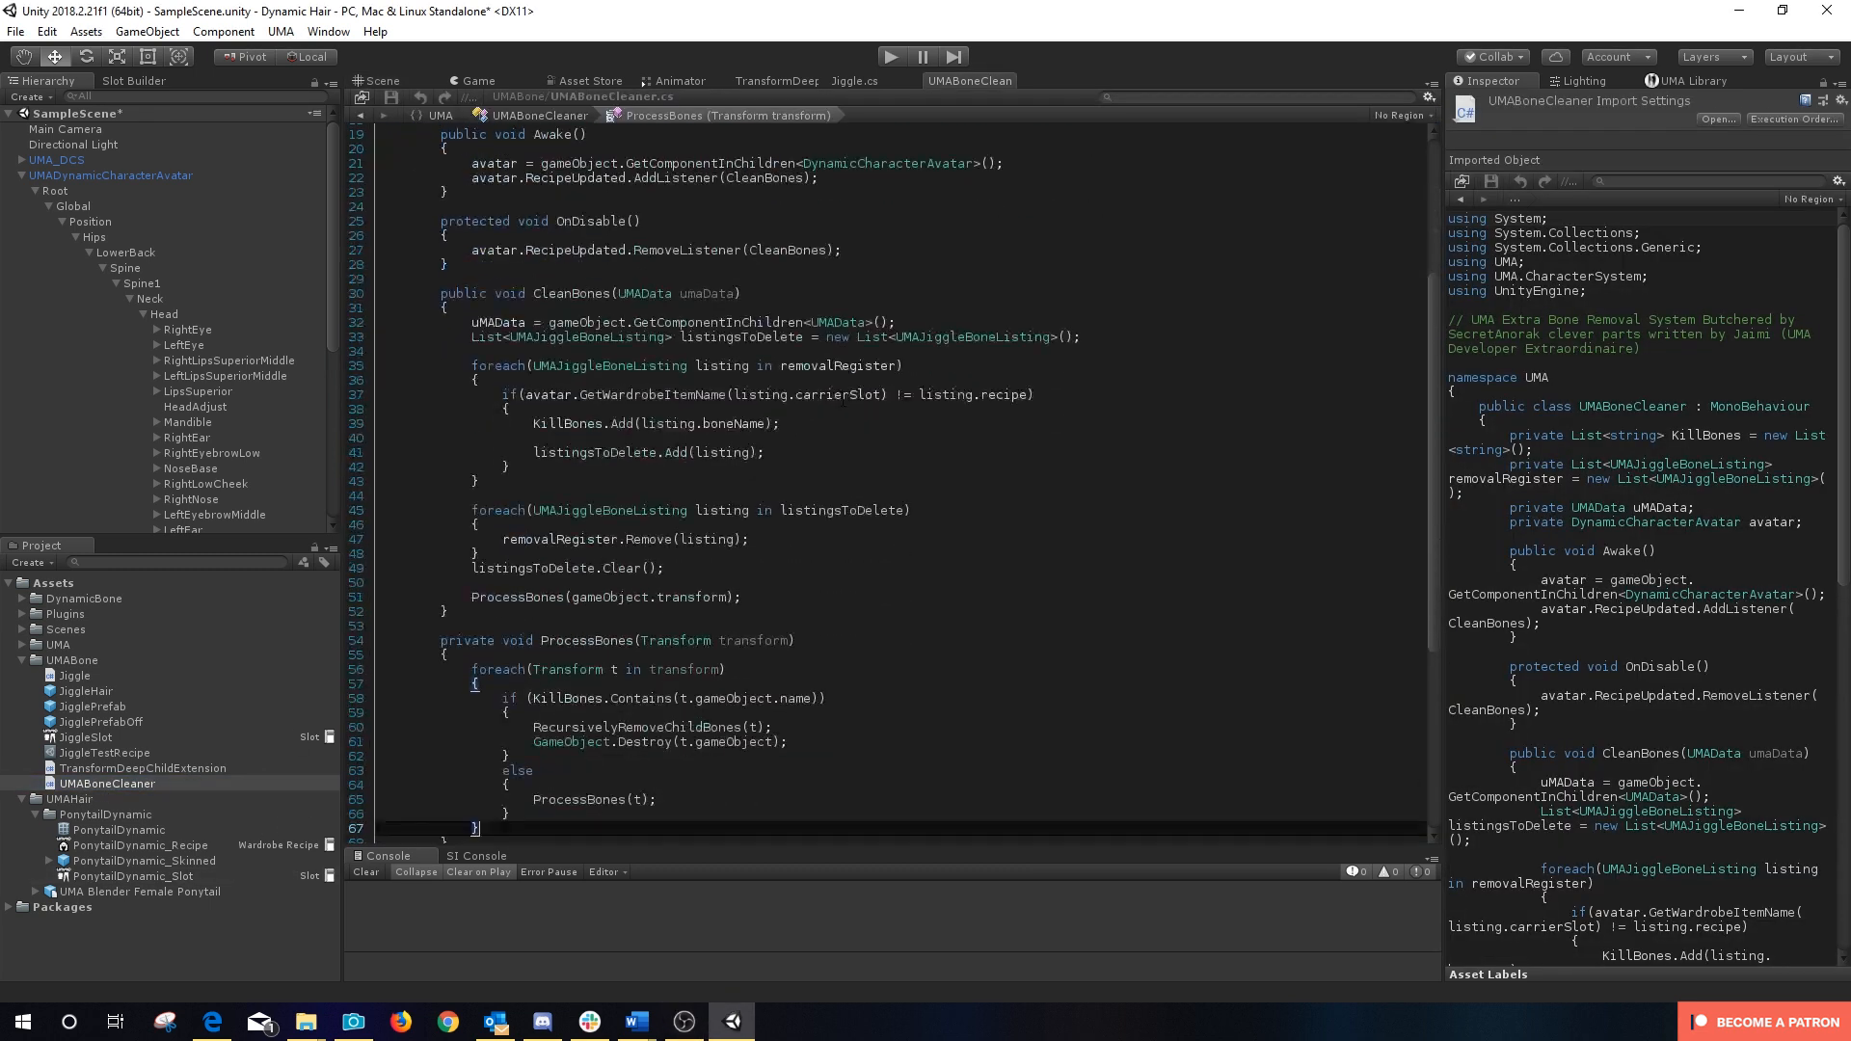
pyautogui.scroll(14, 842, 402)
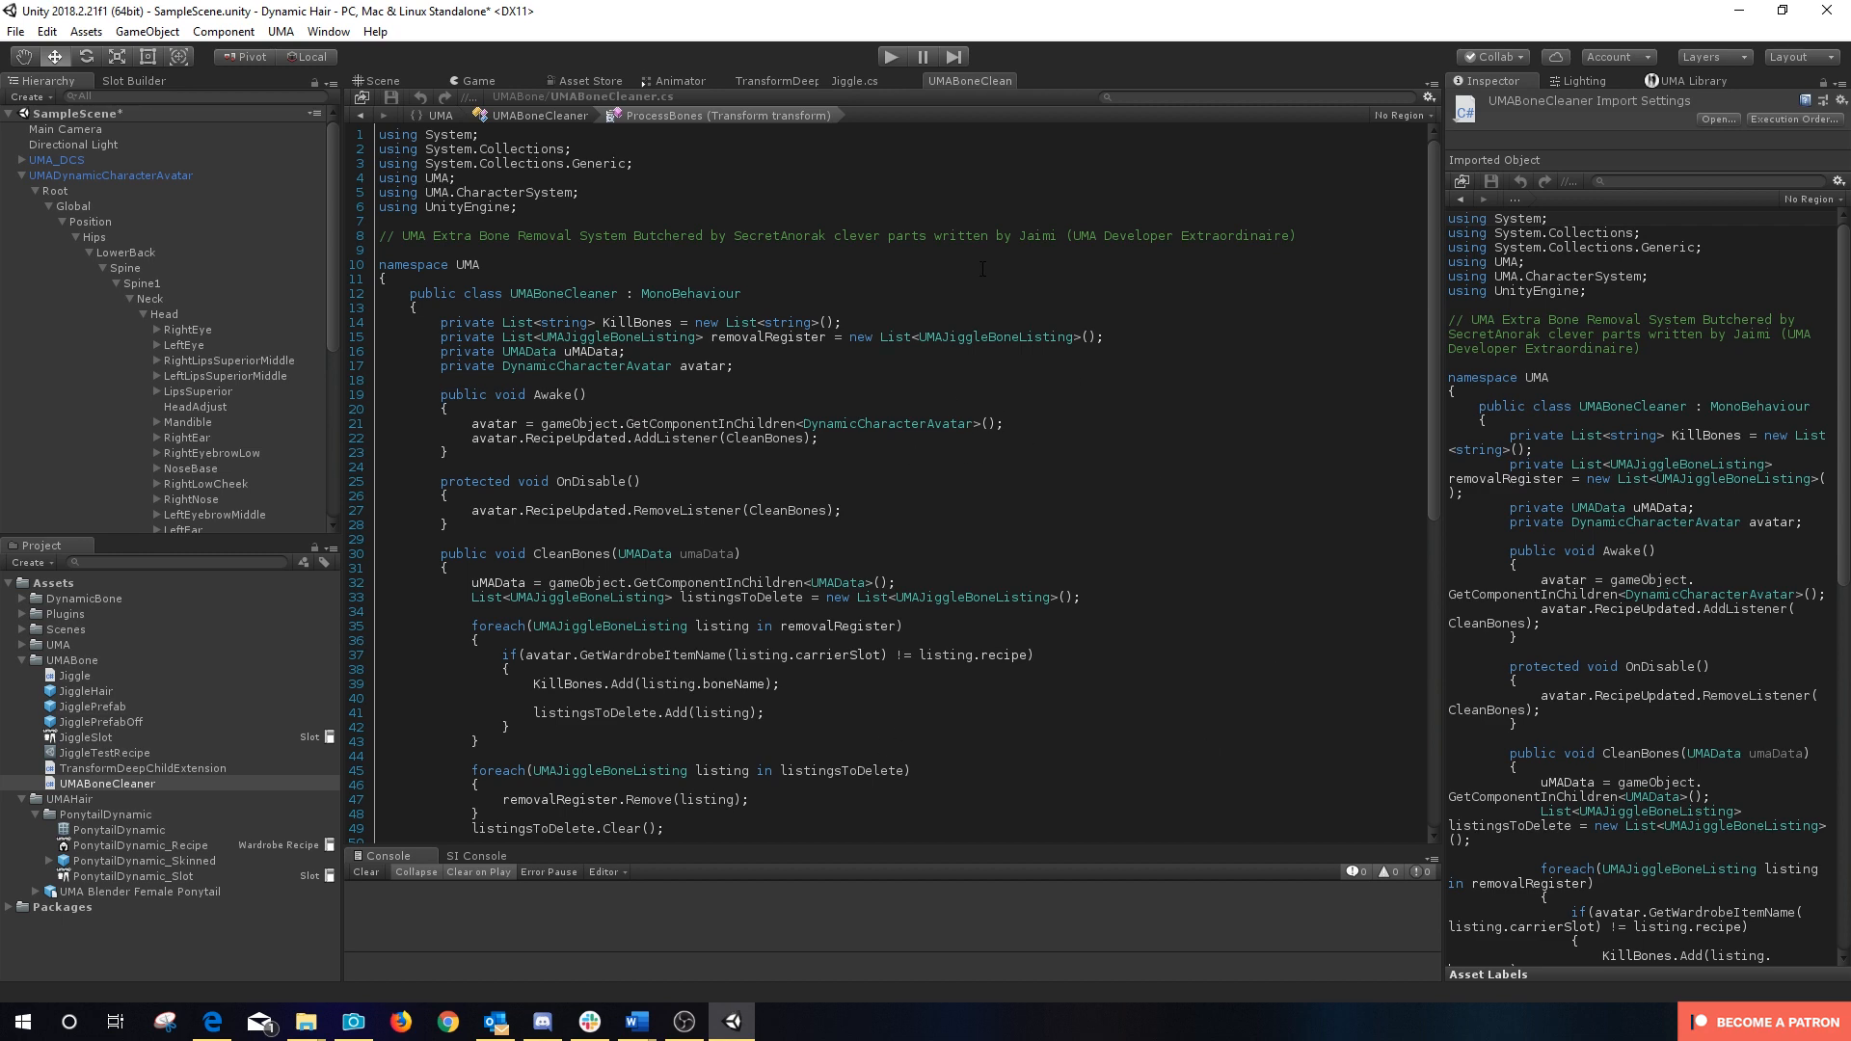
pyautogui.scroll(-13, 982, 269)
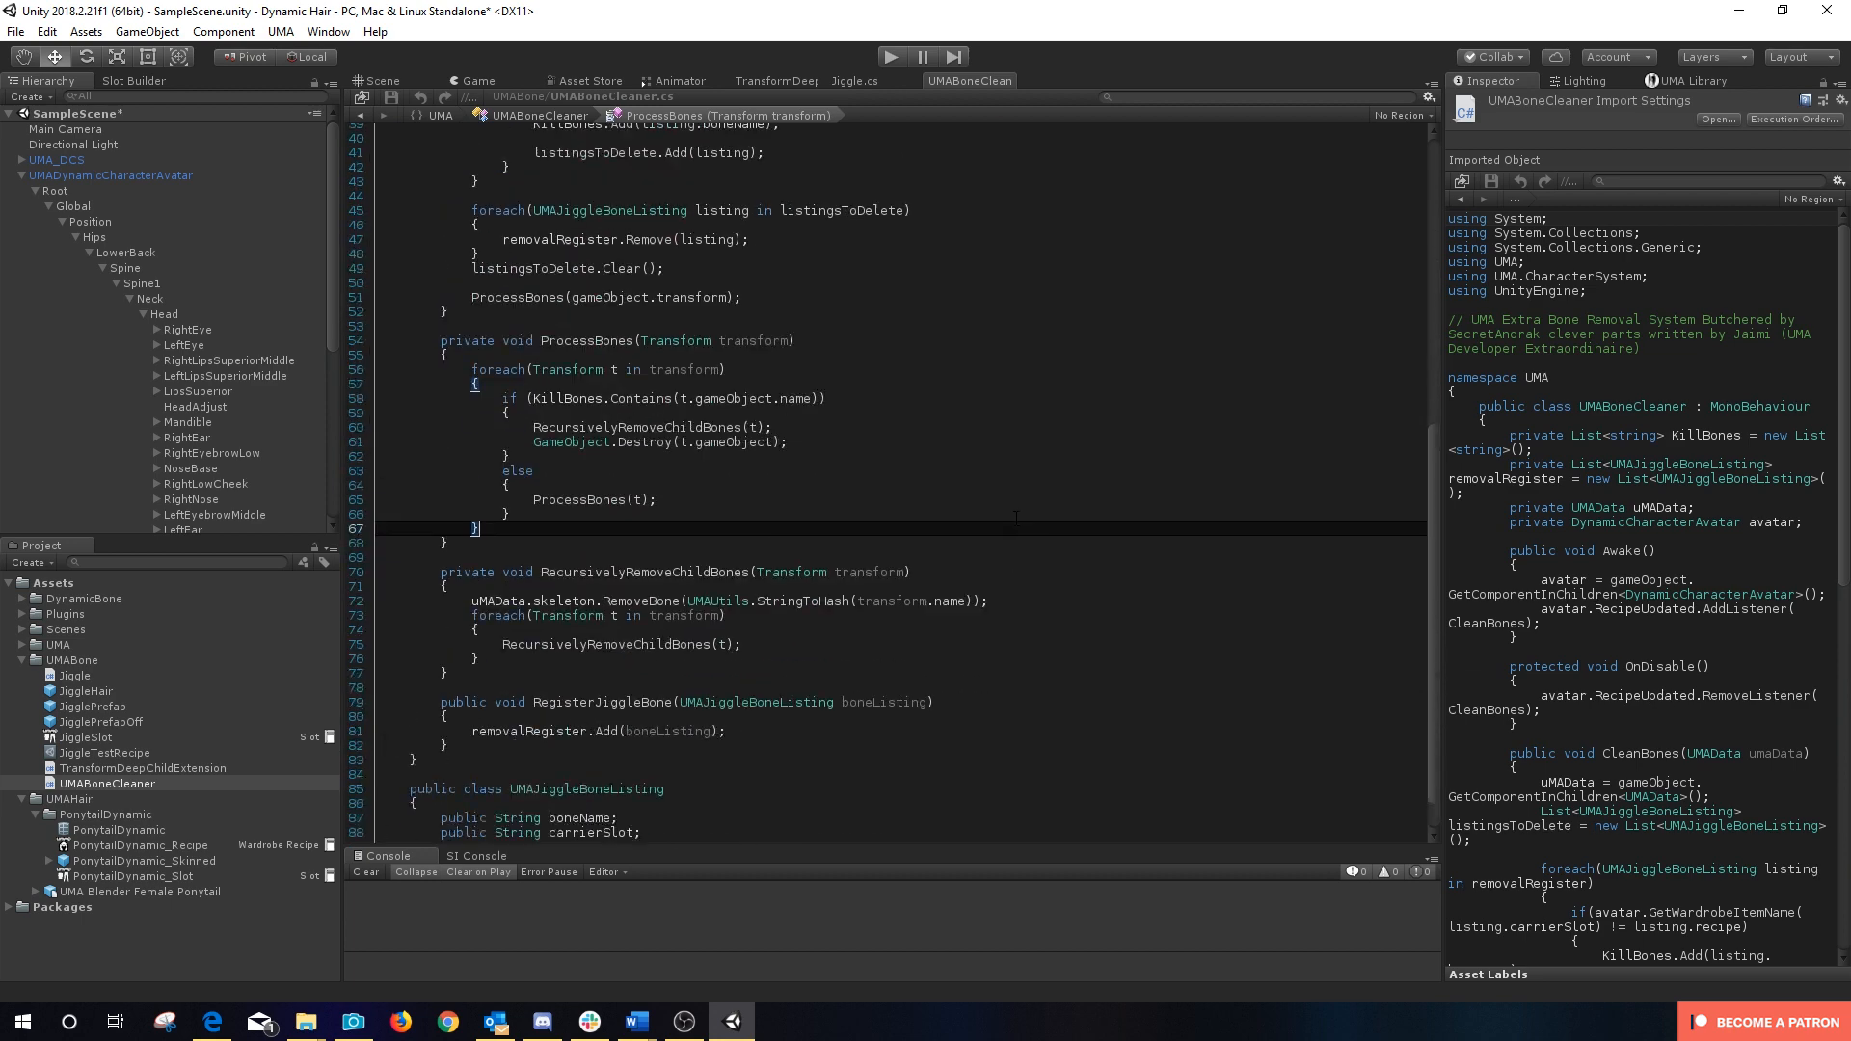
# Step: Examine the UMABoneCleaner script from its field declarations through CleanBones and ProcessBones to the UMAJiggleBoneListing class
pyautogui.scroll(13, 1016, 518)
pyautogui.moveTo(761, 337)
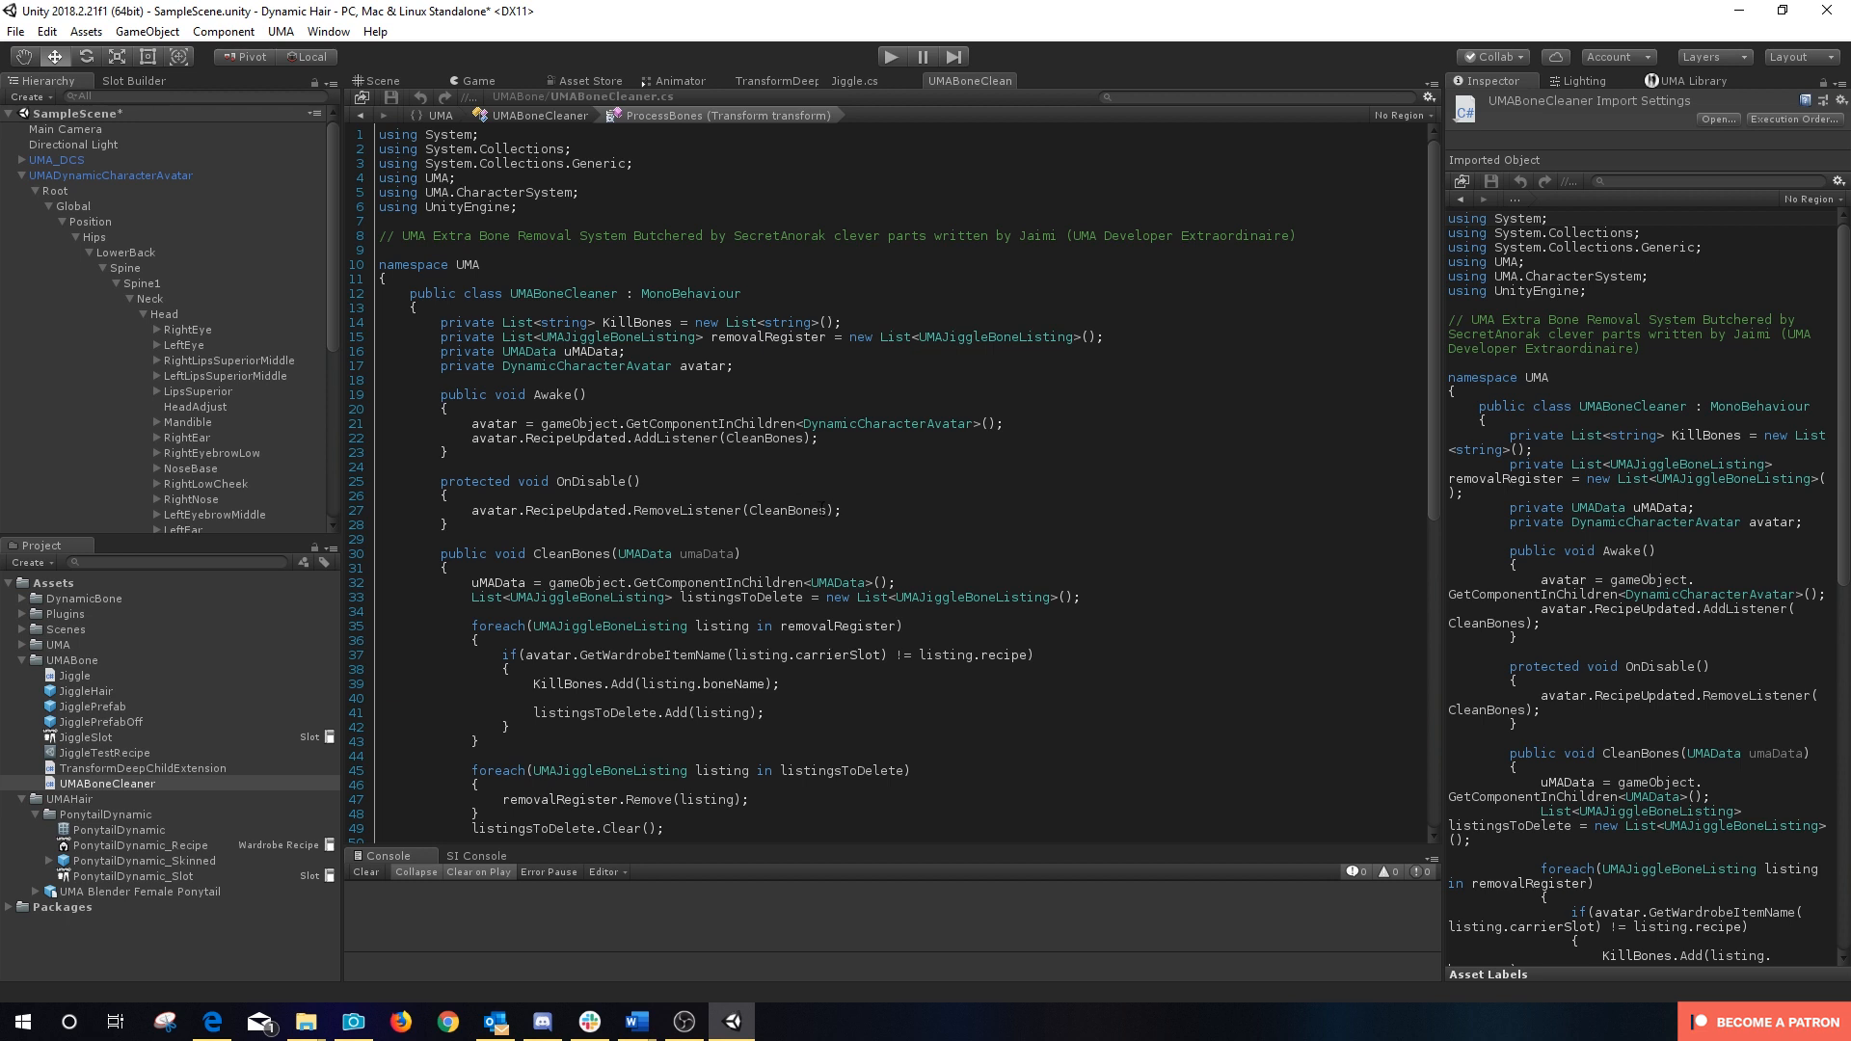
pyautogui.scroll(-10, 819, 508)
pyautogui.scroll(10, 793, 504)
pyautogui.scroll(-14, 911, 484)
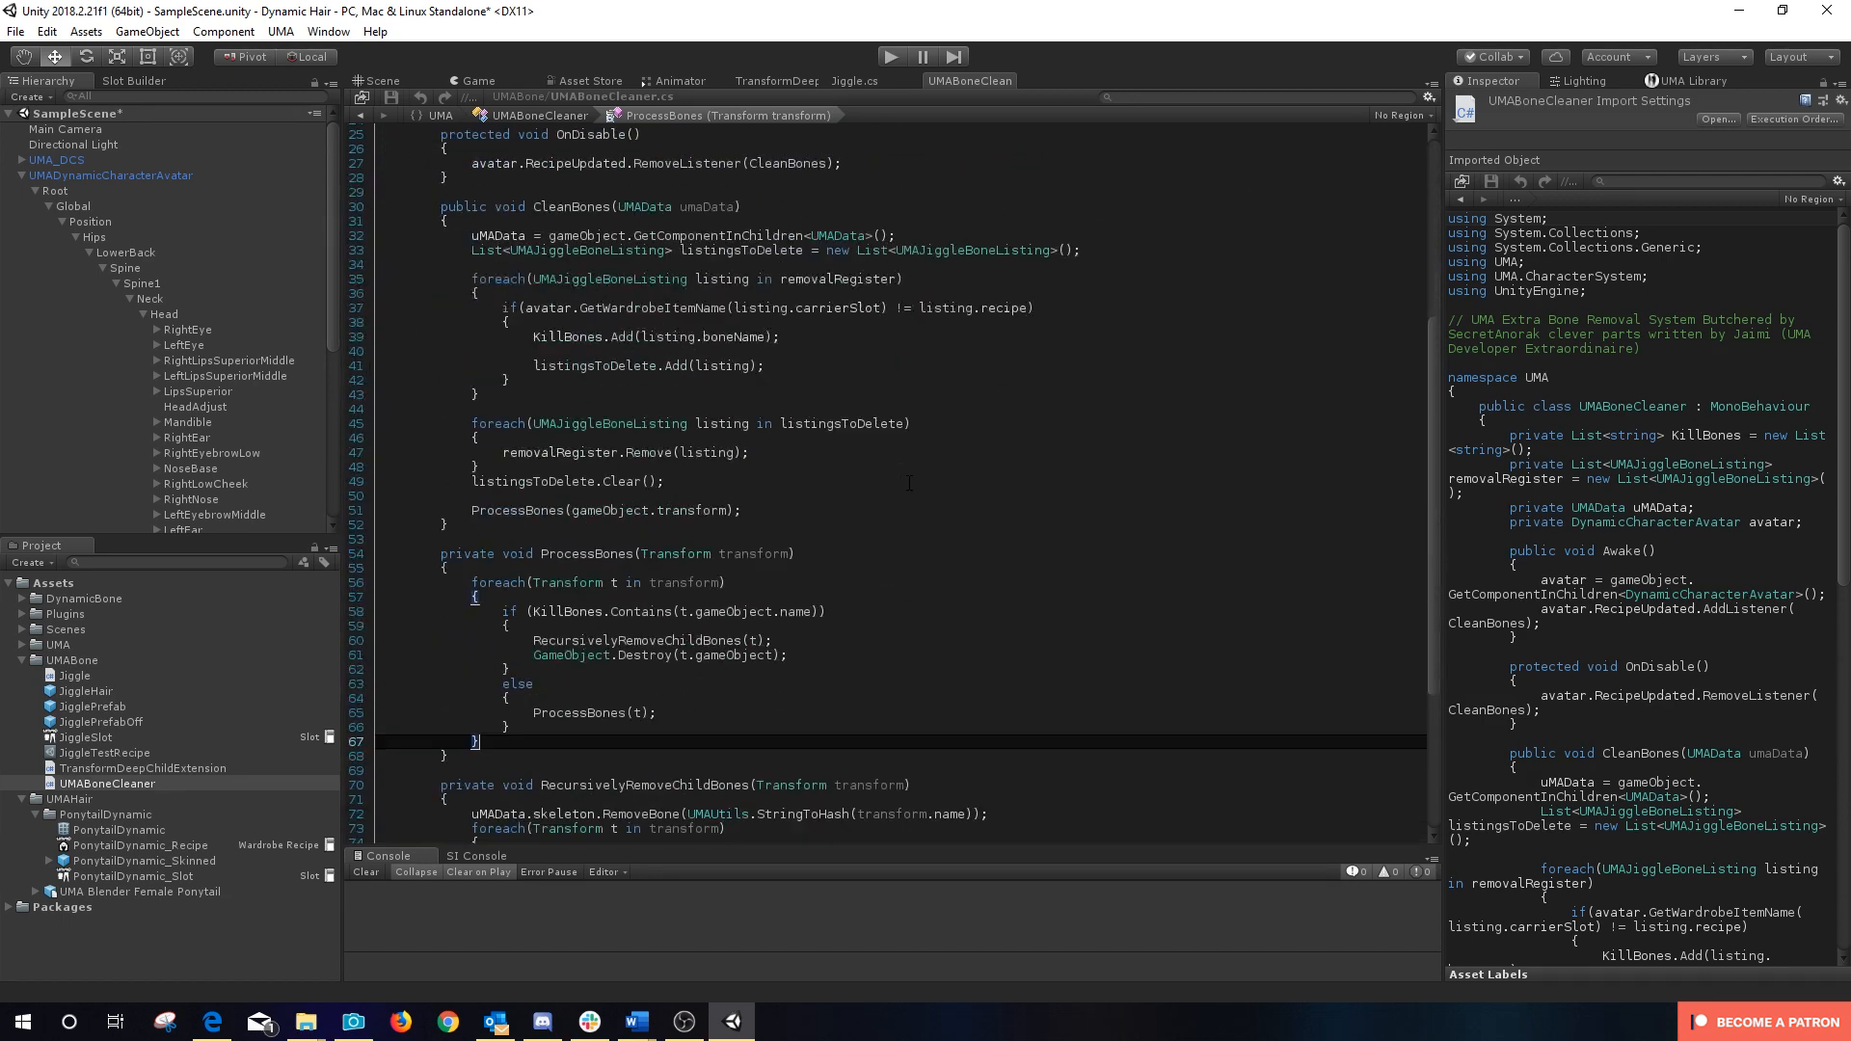
pyautogui.click(907, 484)
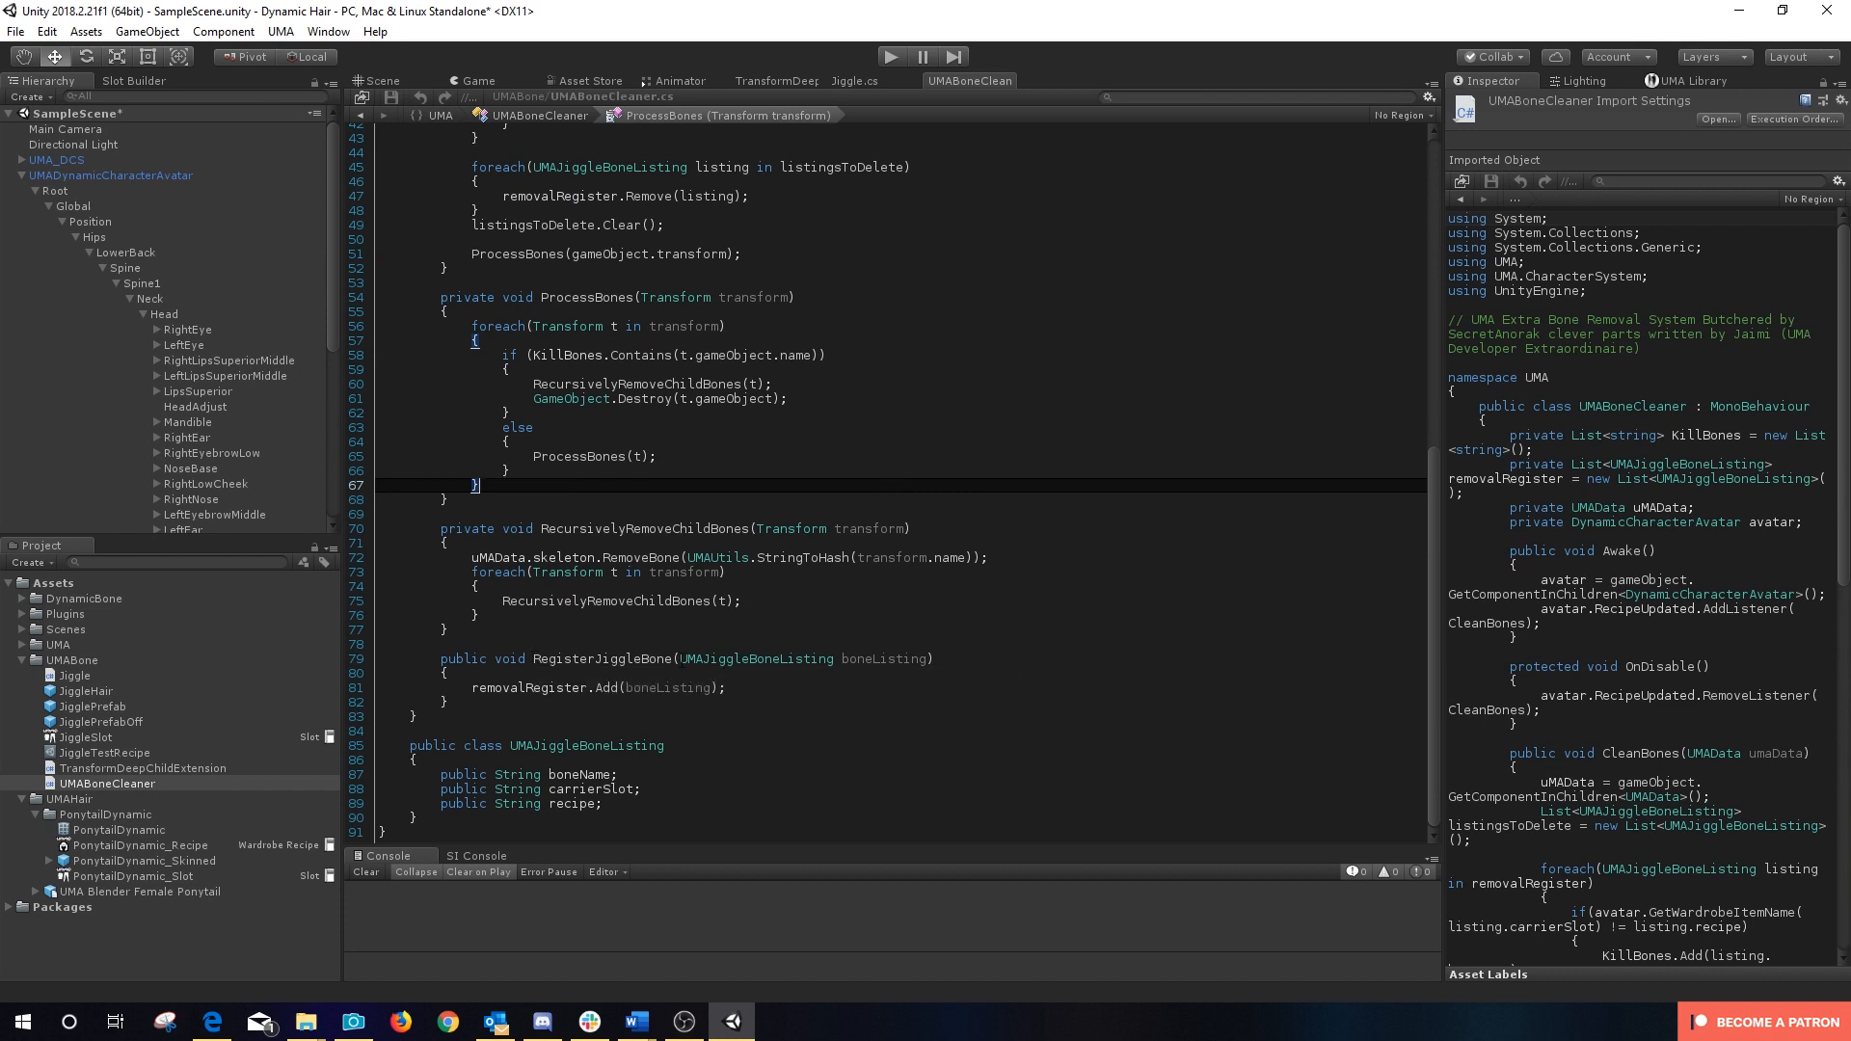
pyautogui.moveTo(678, 654)
pyautogui.scroll(14, 843, 729)
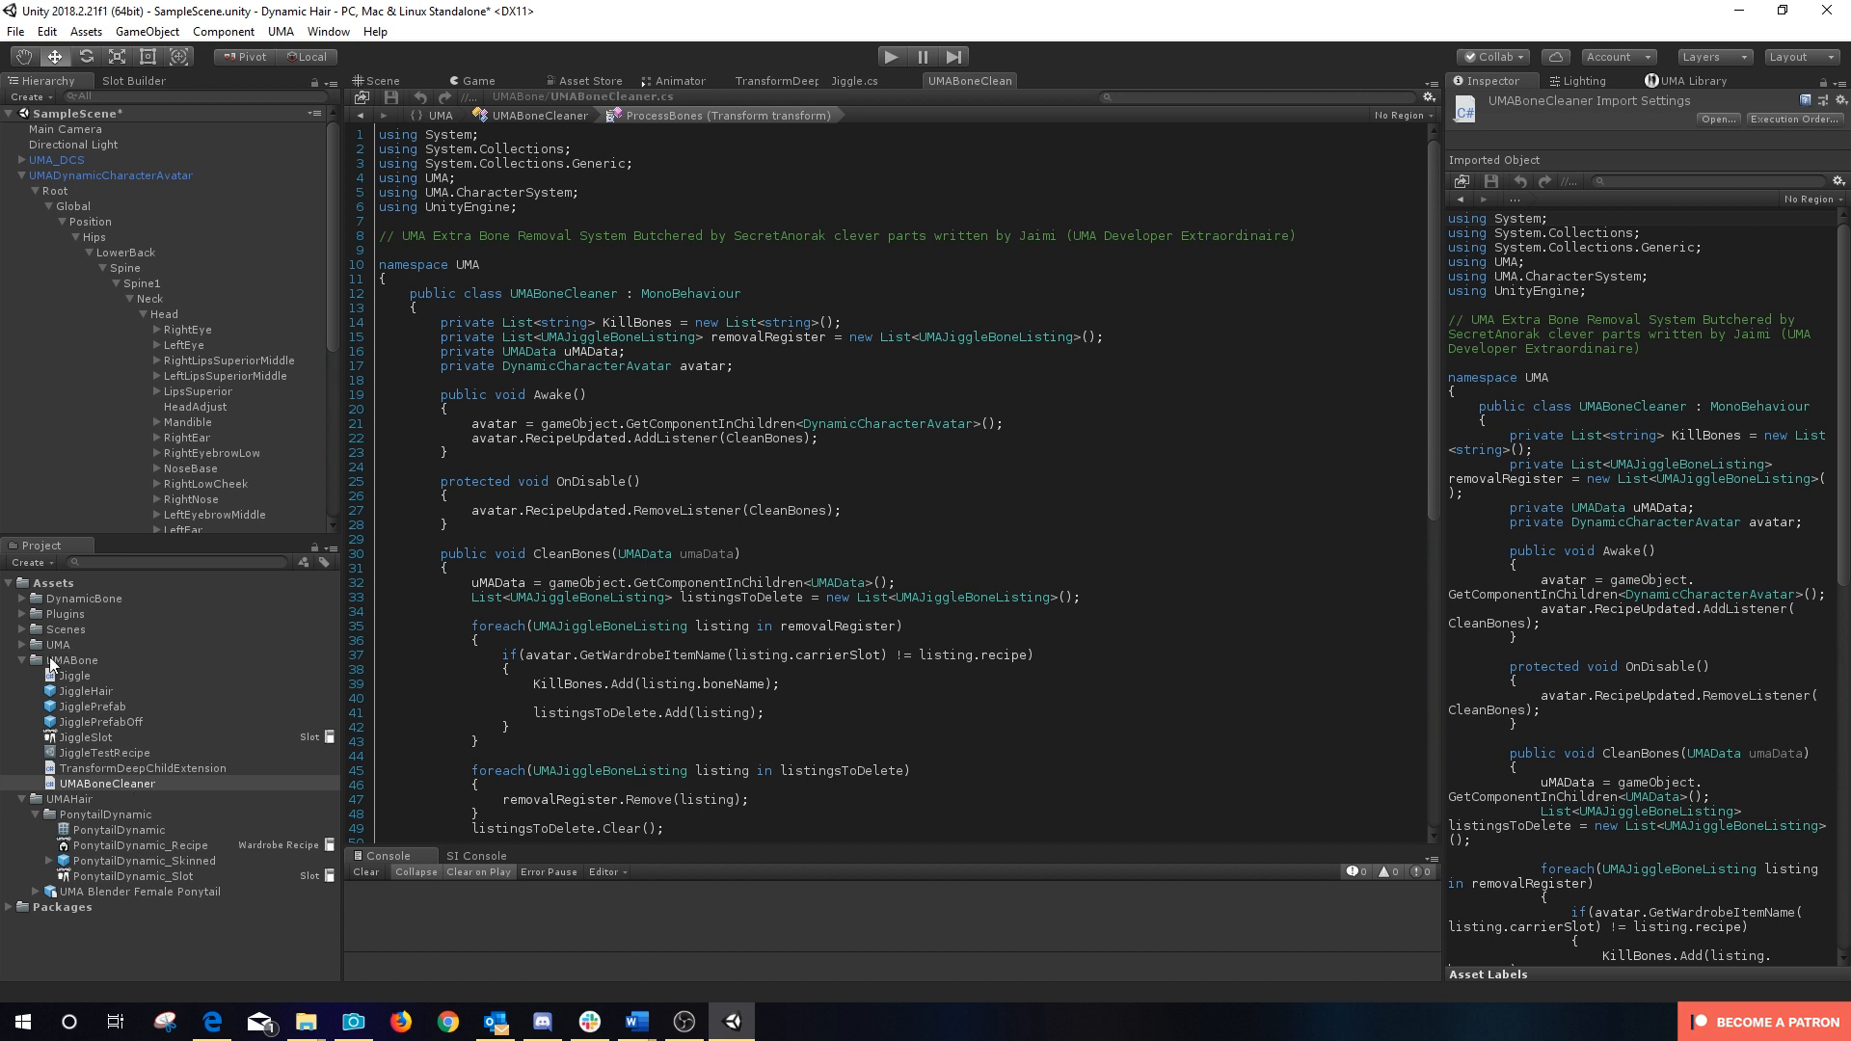
# Step: Open the Jiggle script and, below the rootBone line in AddJiggle, declare UMABoneCleaner cleaner = umaData.gameObject.GetComponent<UMABoneCleaner>();
pyautogui.click(66, 674)
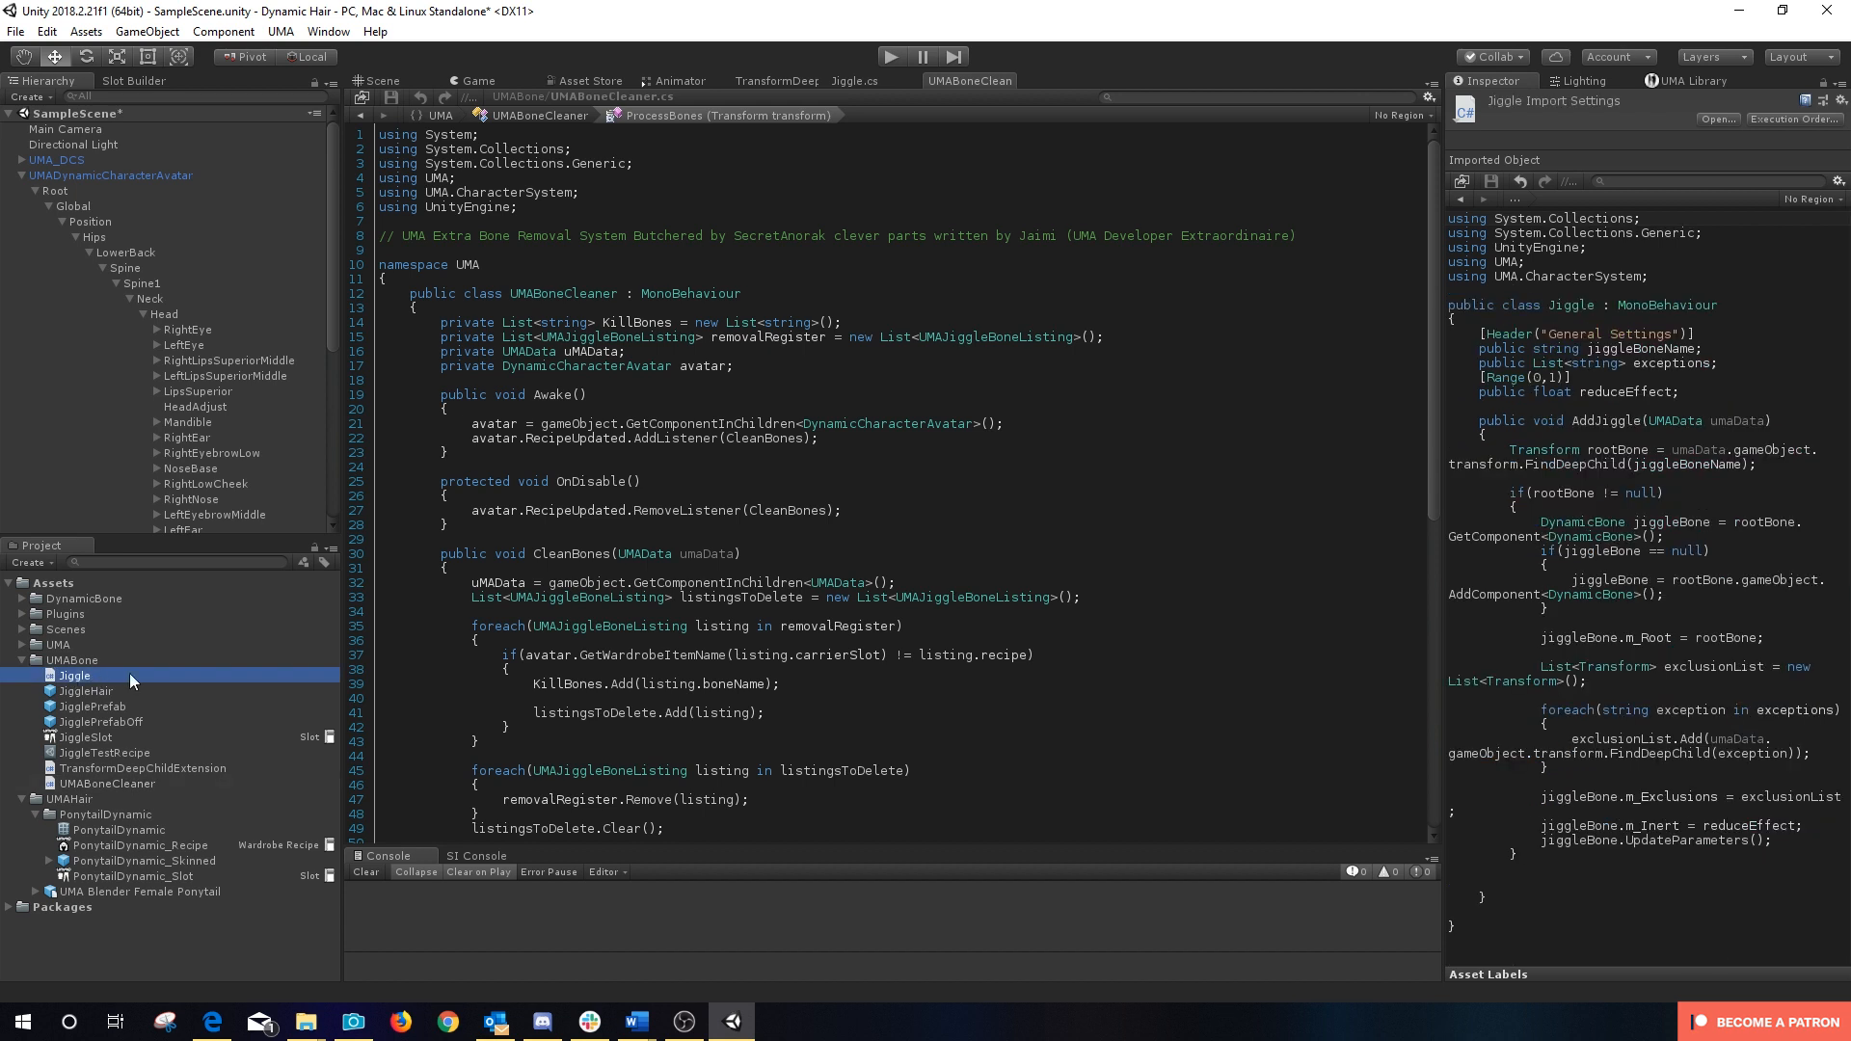
pyautogui.doubleClick(65, 675)
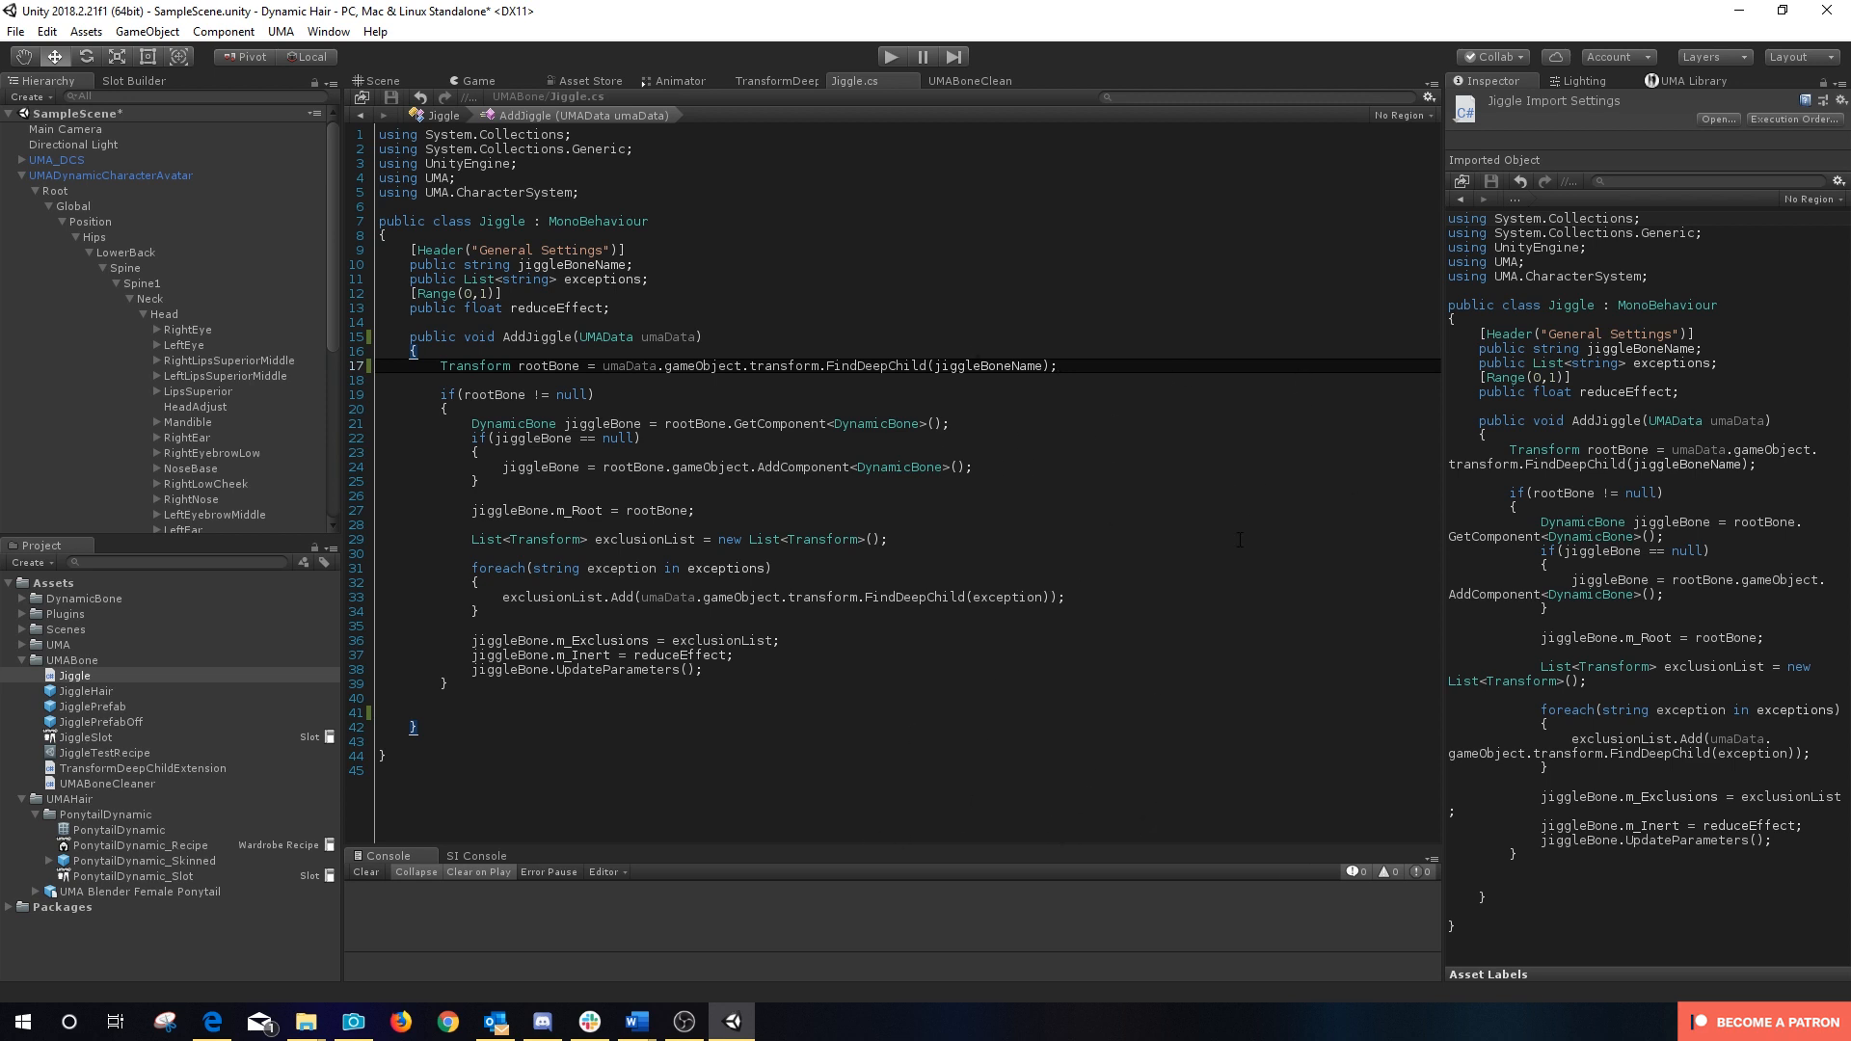
pyautogui.write('UMABoneCleaner cleaner = umaData.gameObject.GetComponent<UMABoneCleaner>();')
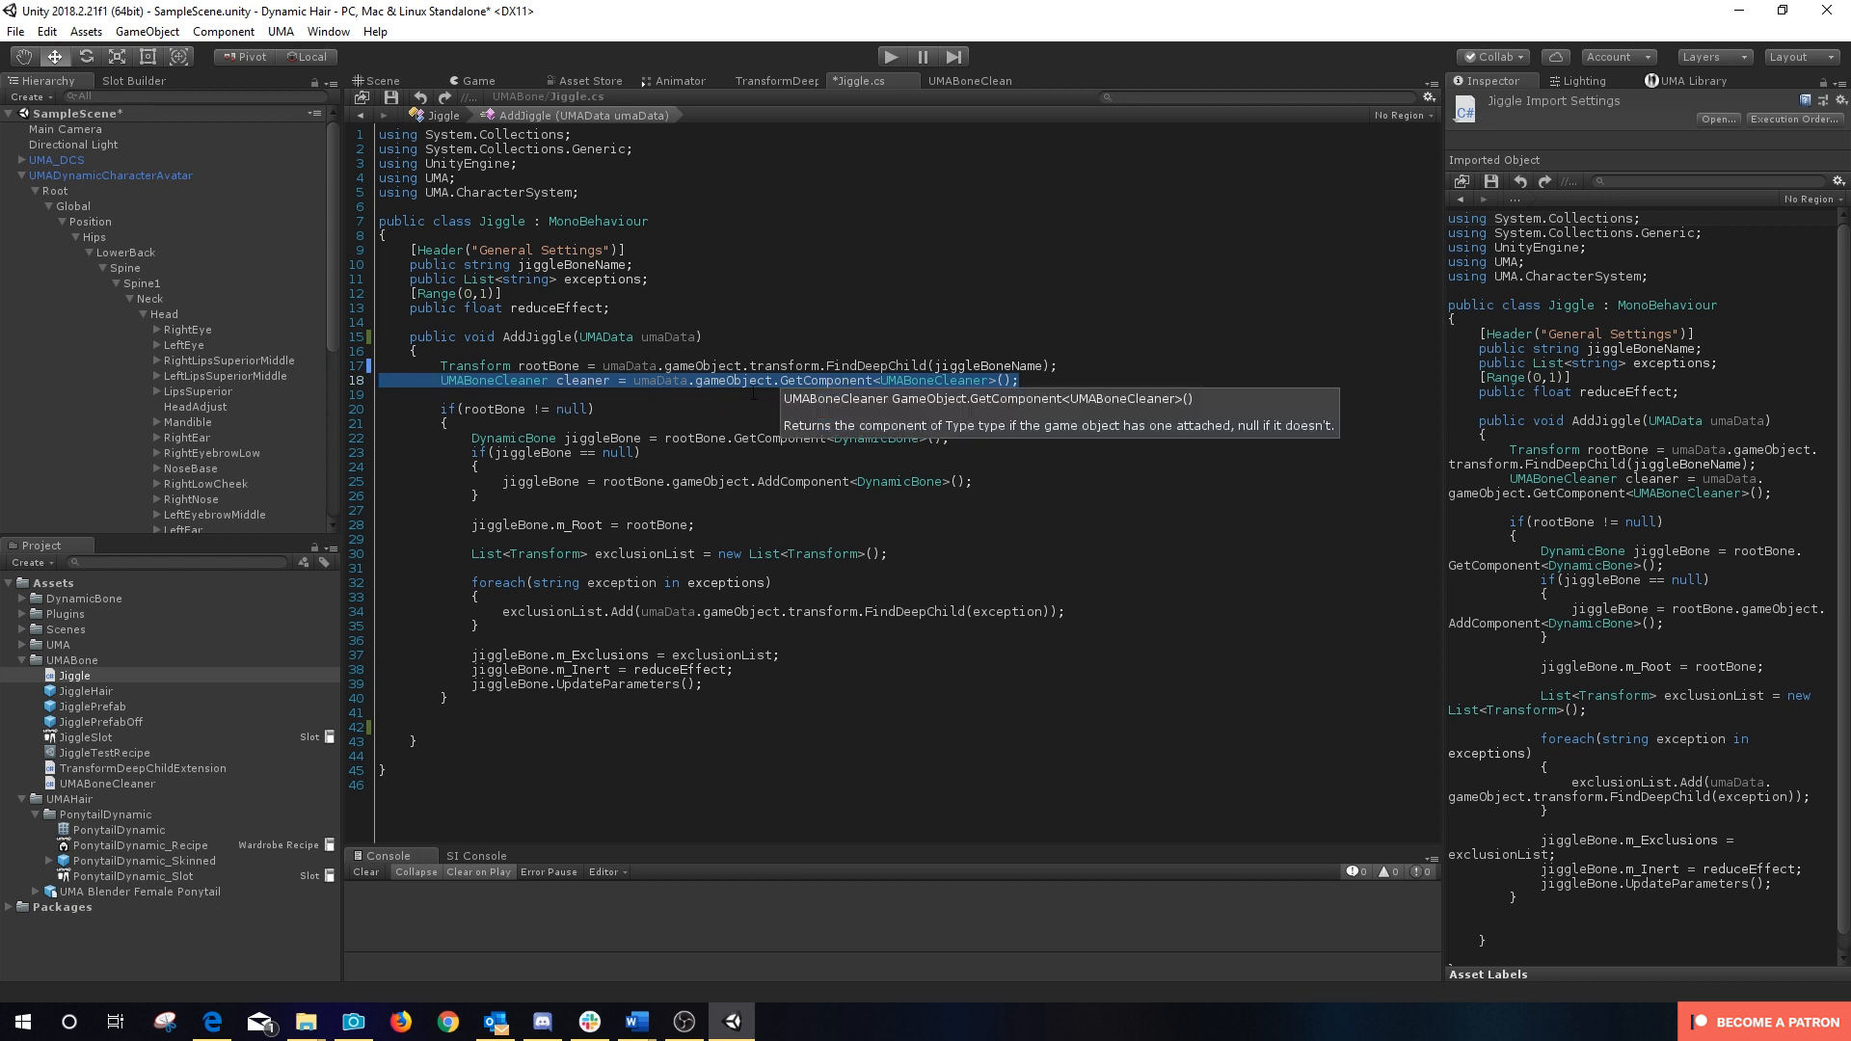
# Step: Above AddJiggle, add a "Removable Bone Settings" header with public bool deleteBoneWithSlot, public string slotToWatch and private string linkedRecipe
pyautogui.press('Up')
pyautogui.press('Up')
pyautogui.press('Up')
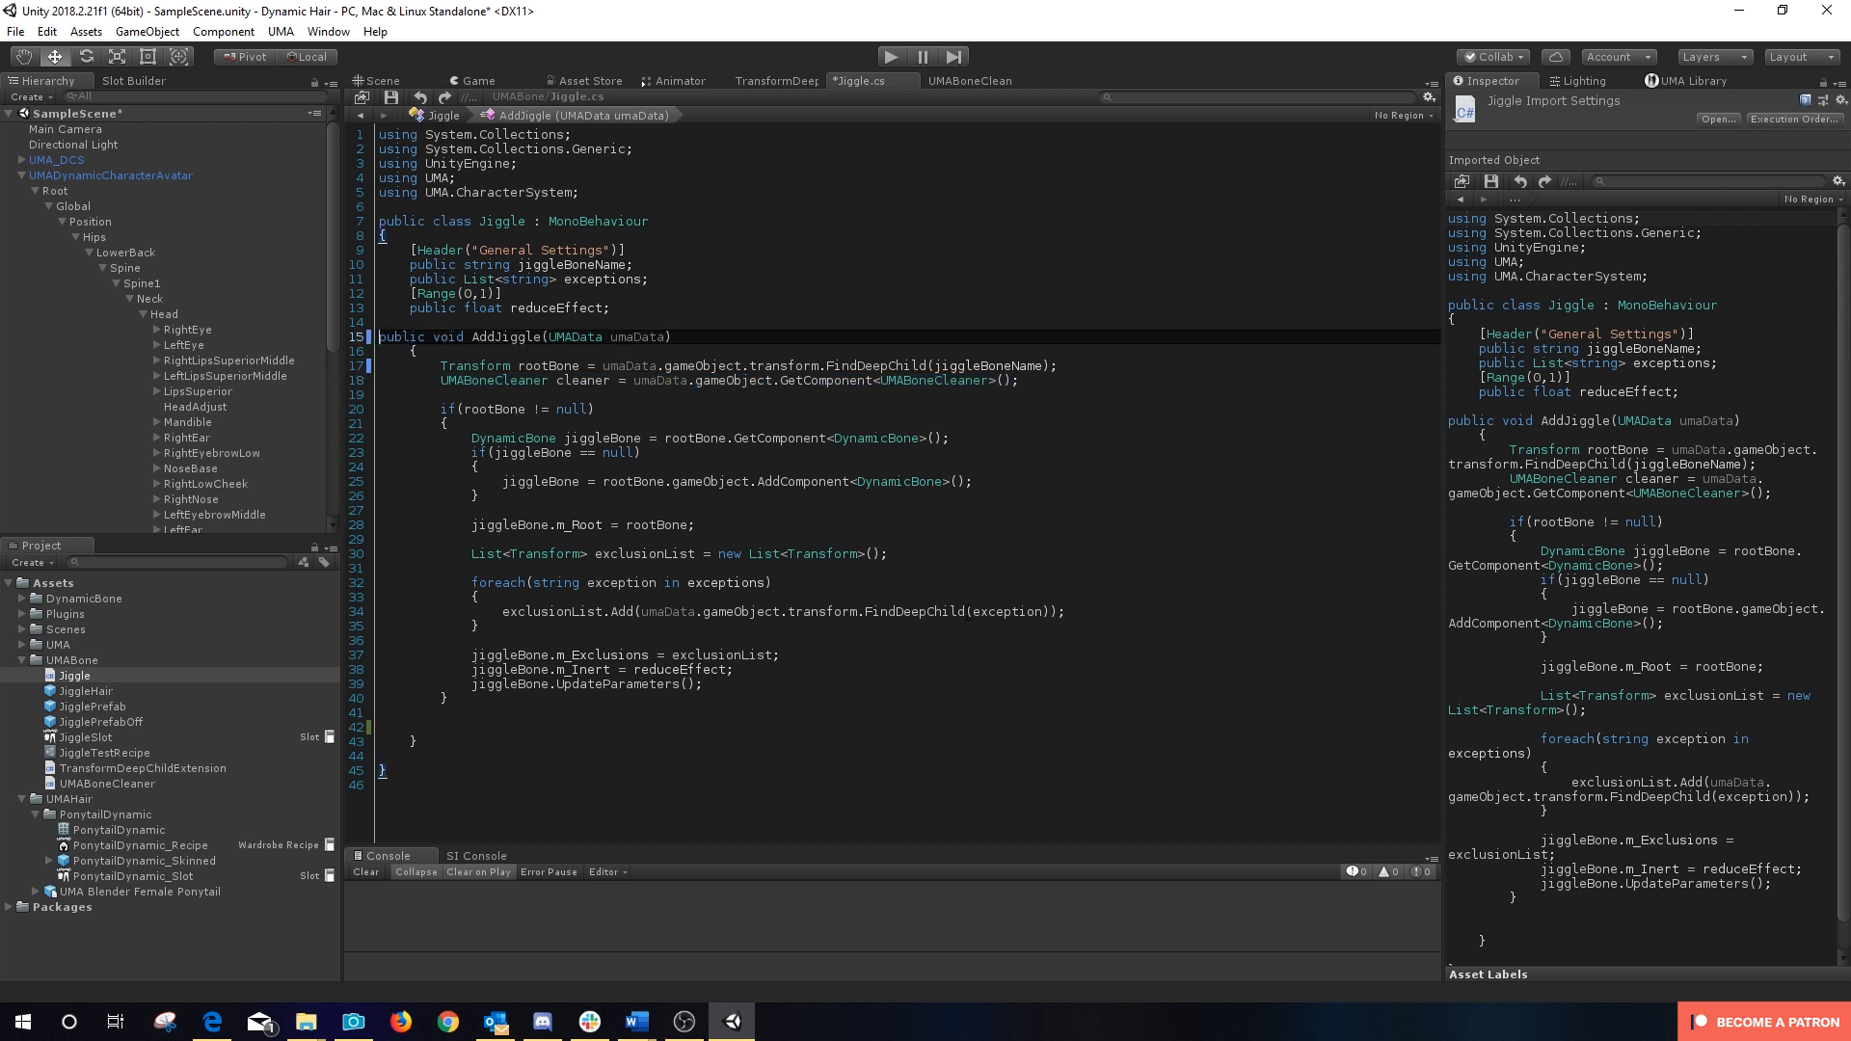
pyautogui.press('Return')
pyautogui.press('Up')
pyautogui.write('[Header("Removable Bone Settings")]     public bool deleteBoneWithSlot;     public string slotToWatch;     private string linkedRecipe;')
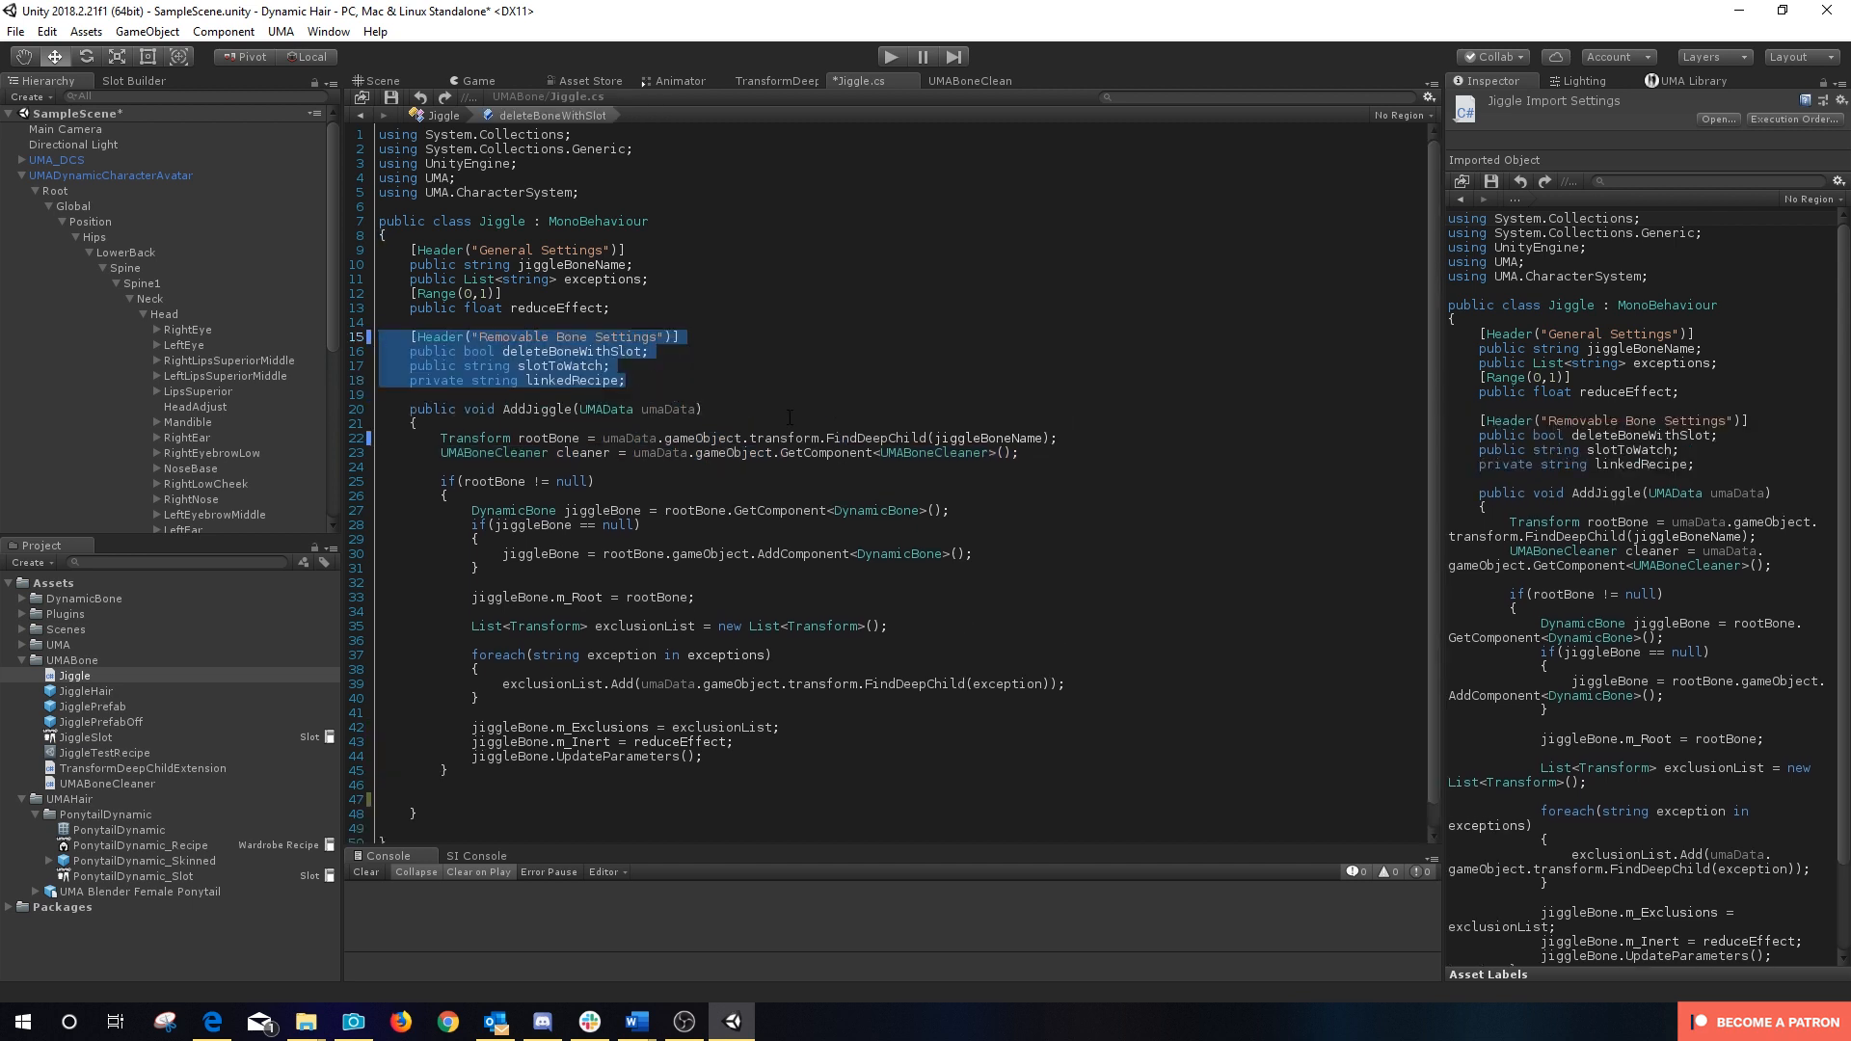
pyautogui.click(709, 365)
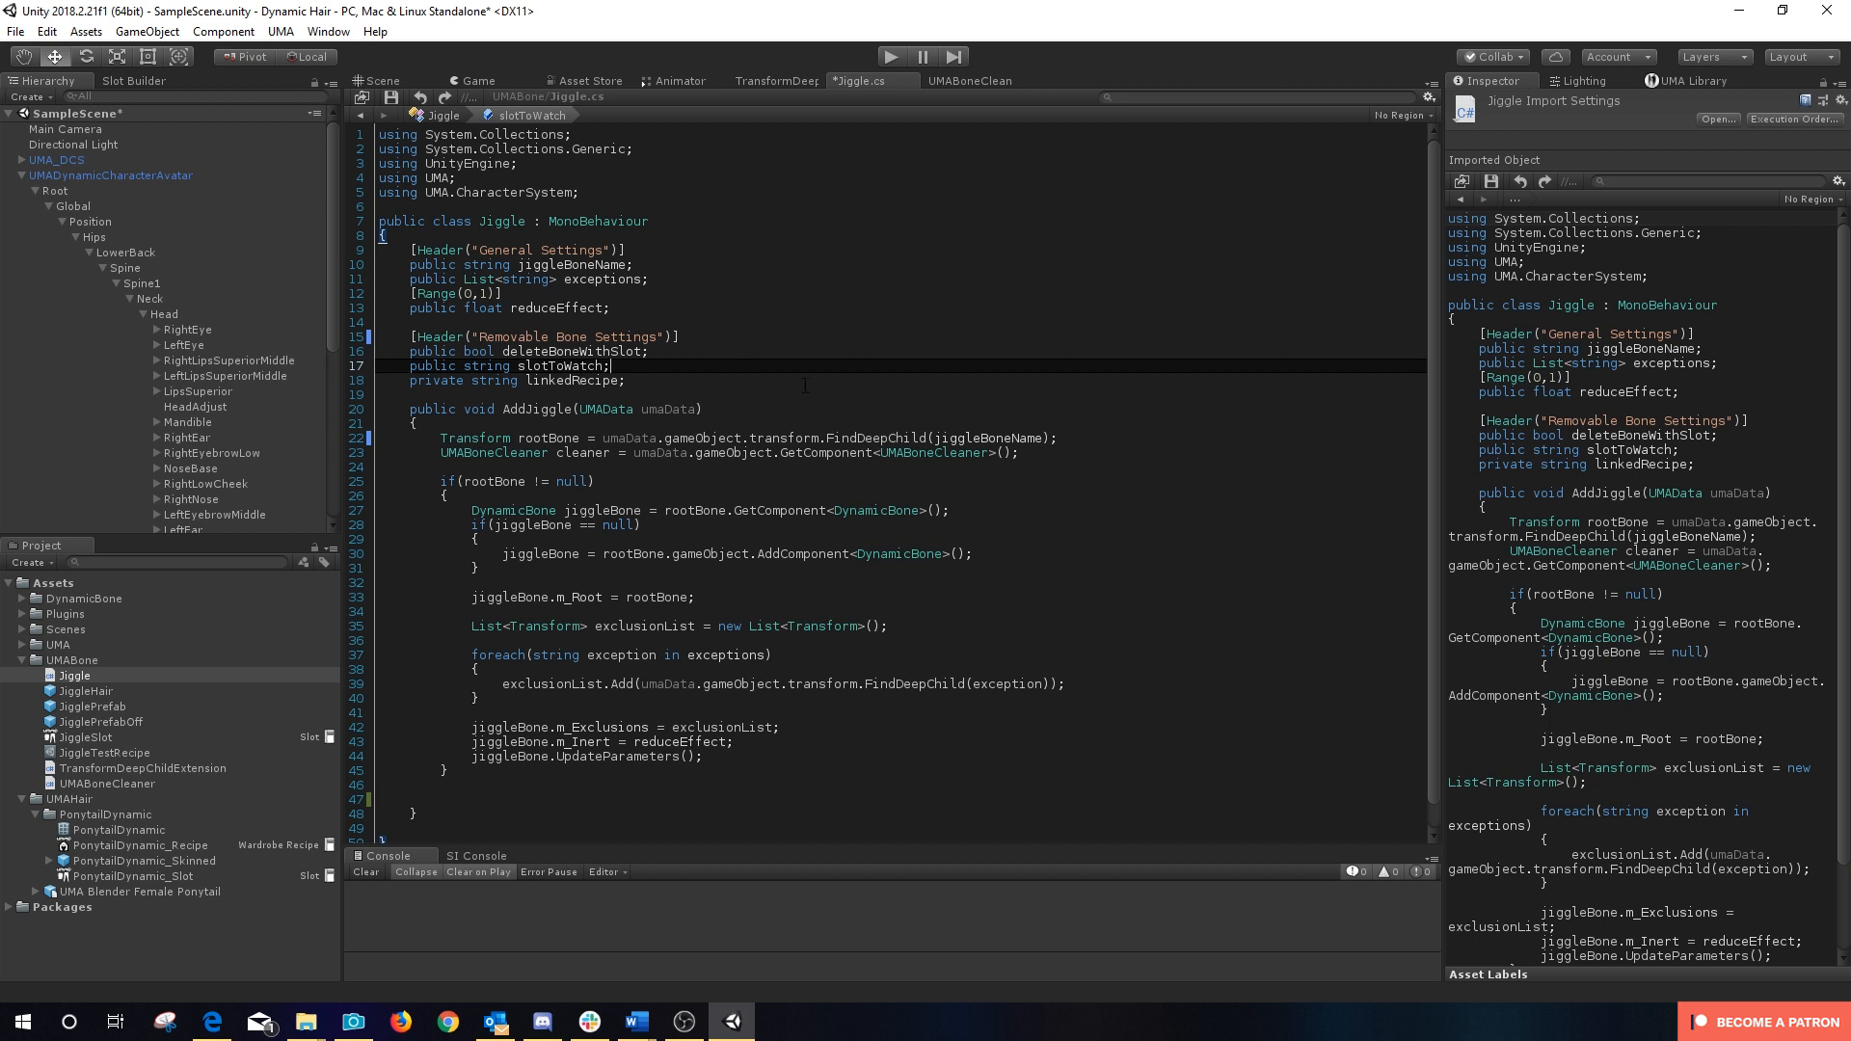
# Step: End AddJiggle with an if(deleteBoneWithSlot) block that adds a missing UMABoneCleaner and registers a UMAJiggleBoneListing using slotToWatch and linkedRecipe, and save the script
pyautogui.scroll(-1, 914, 511)
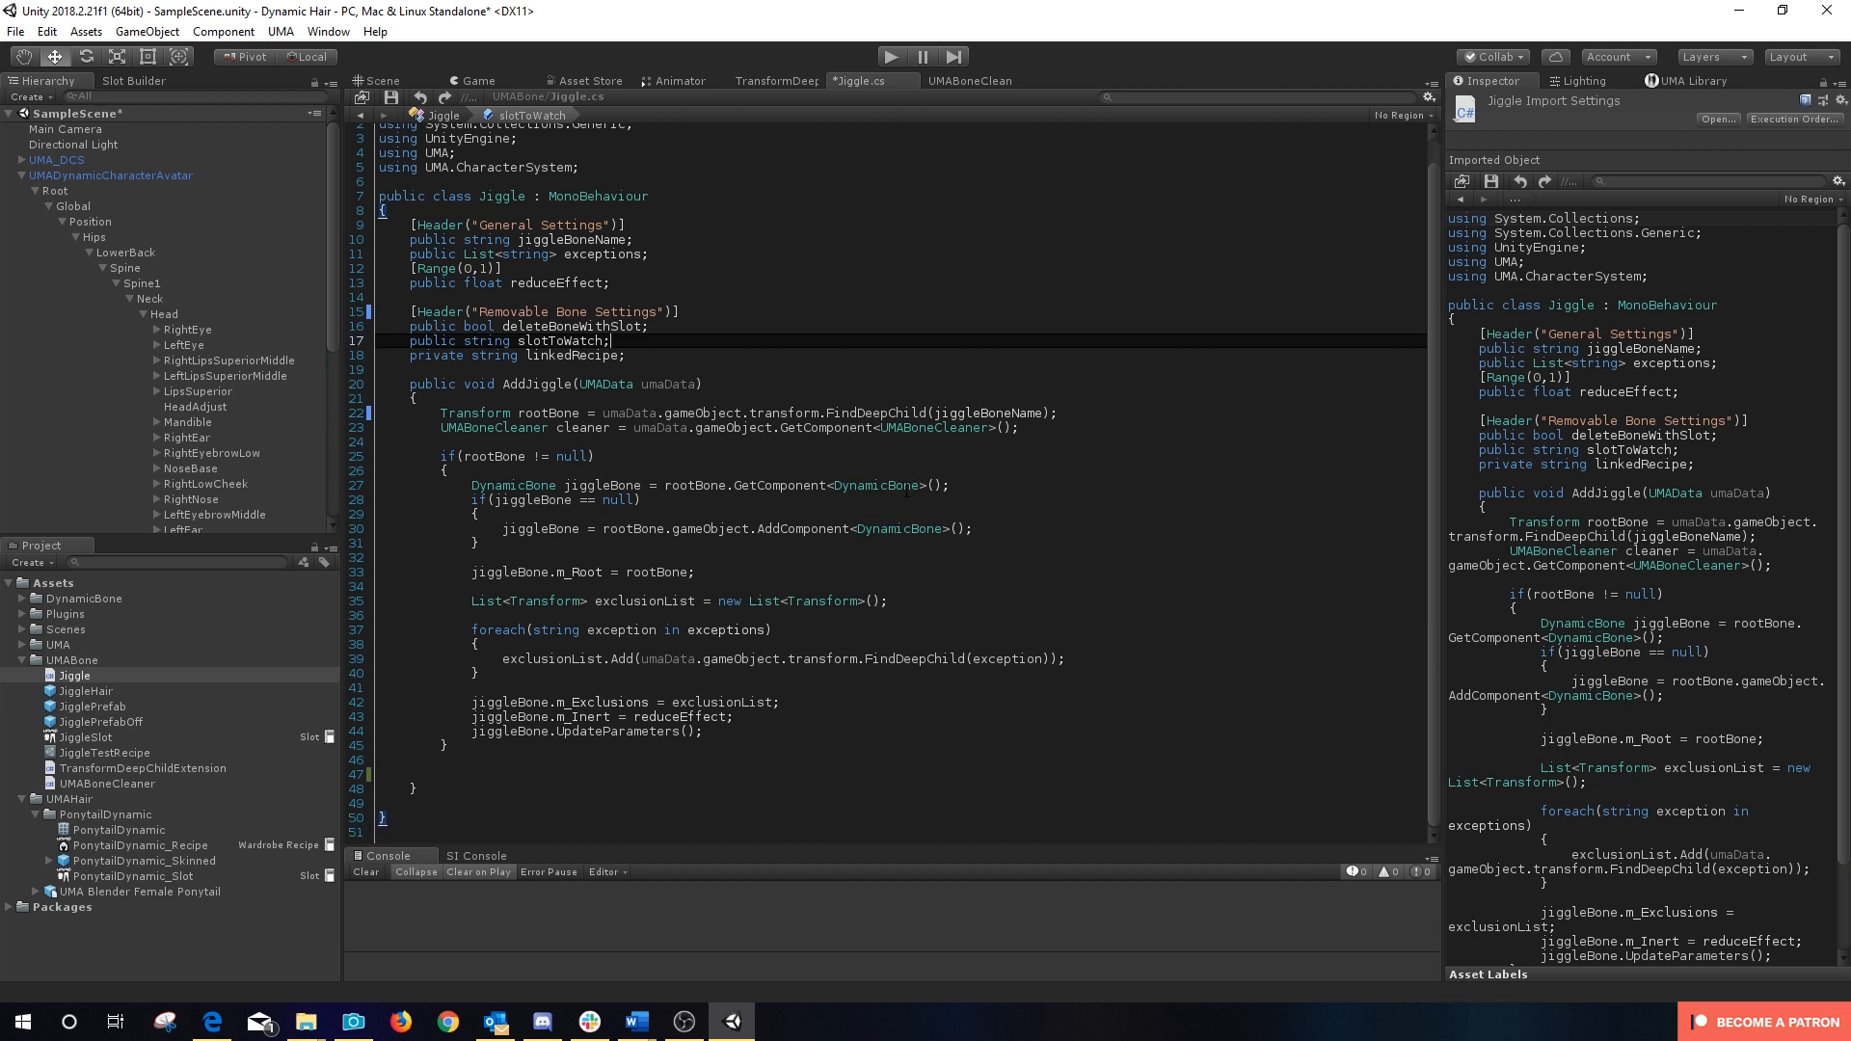
pyautogui.write('if(deleteBoneWithSlot) \t\t{ \t\t\tif(cleaner == null) \t\t\t\tcleaner = umaData.gameObject.AddComponent<UMABoneCleaner>();  \t\t\tUMAJiggleBoneListing listing = new UMAJiggleBoneListing(); \t\t\tlisting.boneName = jiggleBoneName; \t\t\tlisting.carrierSlot = slotToWatch;  \t\t\tlinkedRecipe = umaData.gameObject.GetComponent<DynamicCharacterAvatar>().GetWardrobeItemName(slotToWatch);  \t\t\tlisting.recipe = linkedRecipe; \t\t\tcleaner.RegisterJiggleBone(listing); \t\t}')
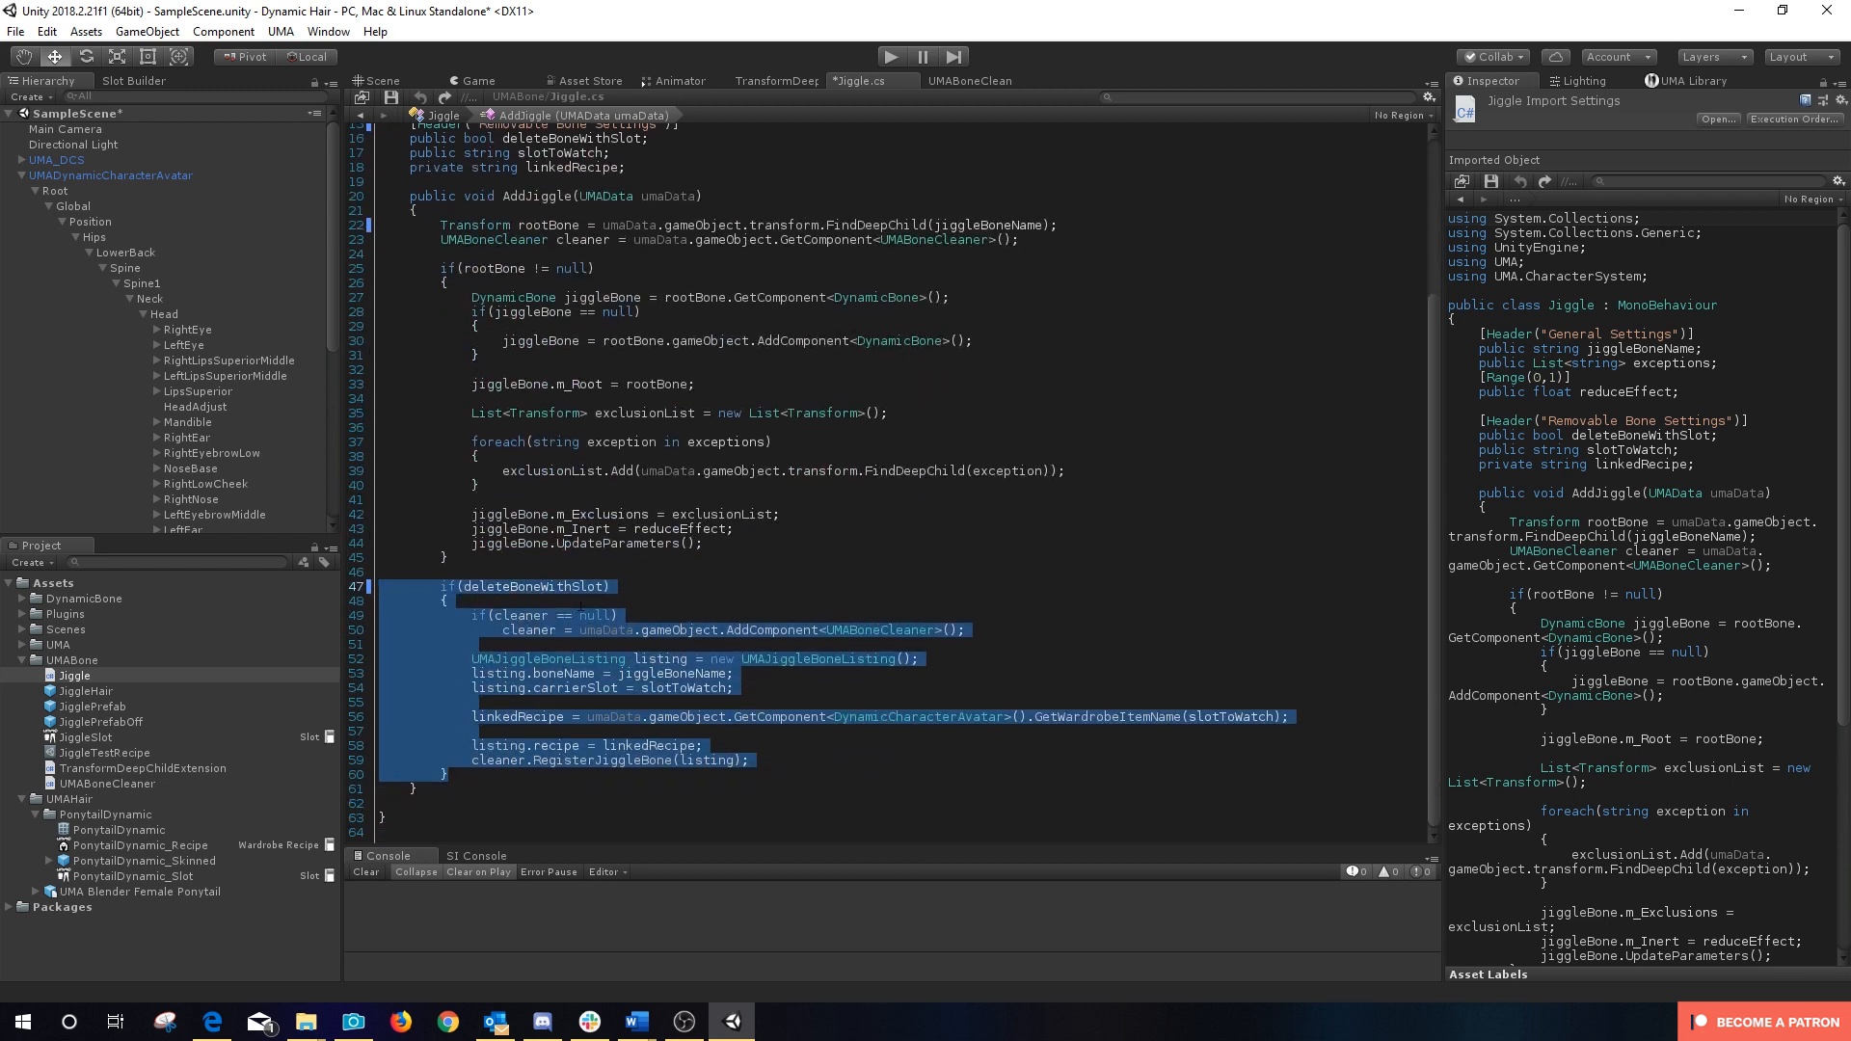
pyautogui.click(873, 574)
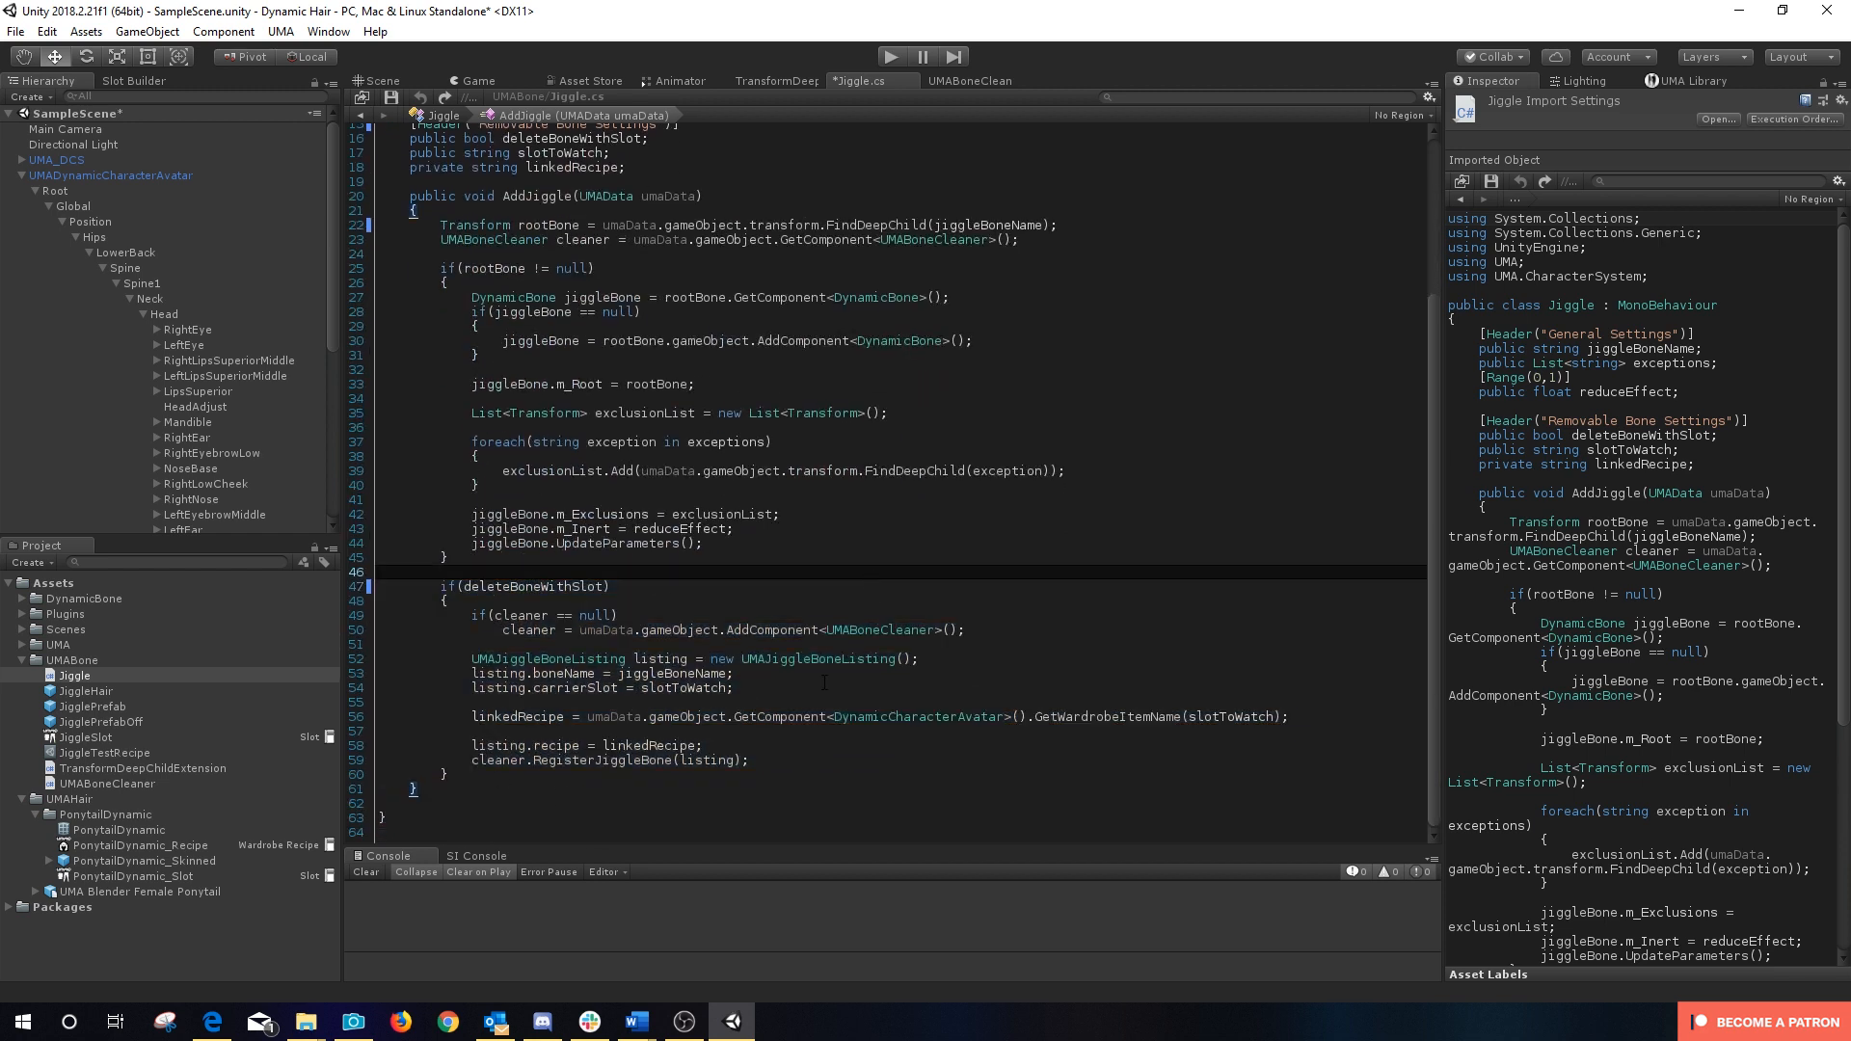
pyautogui.scroll(1, 881, 568)
pyautogui.scroll(-1, 881, 569)
pyautogui.scroll(1, 882, 569)
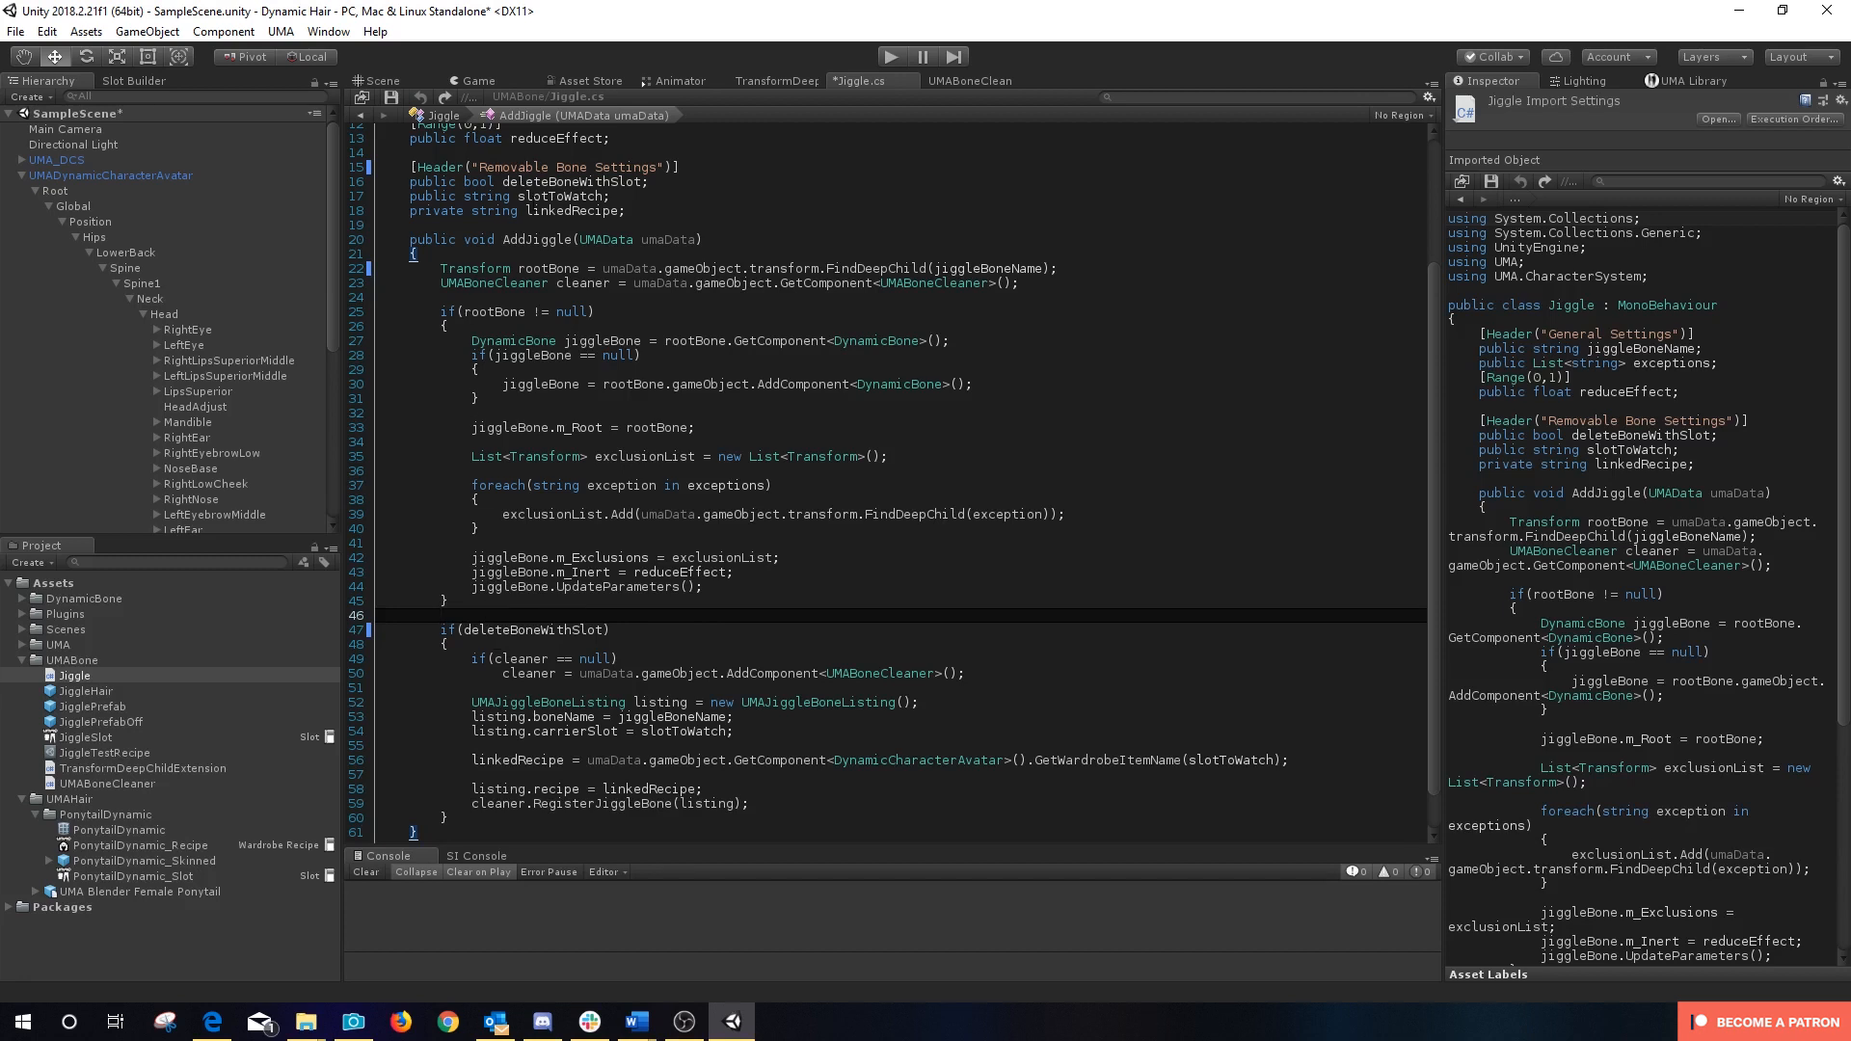
pyautogui.scroll(2, 518, 335)
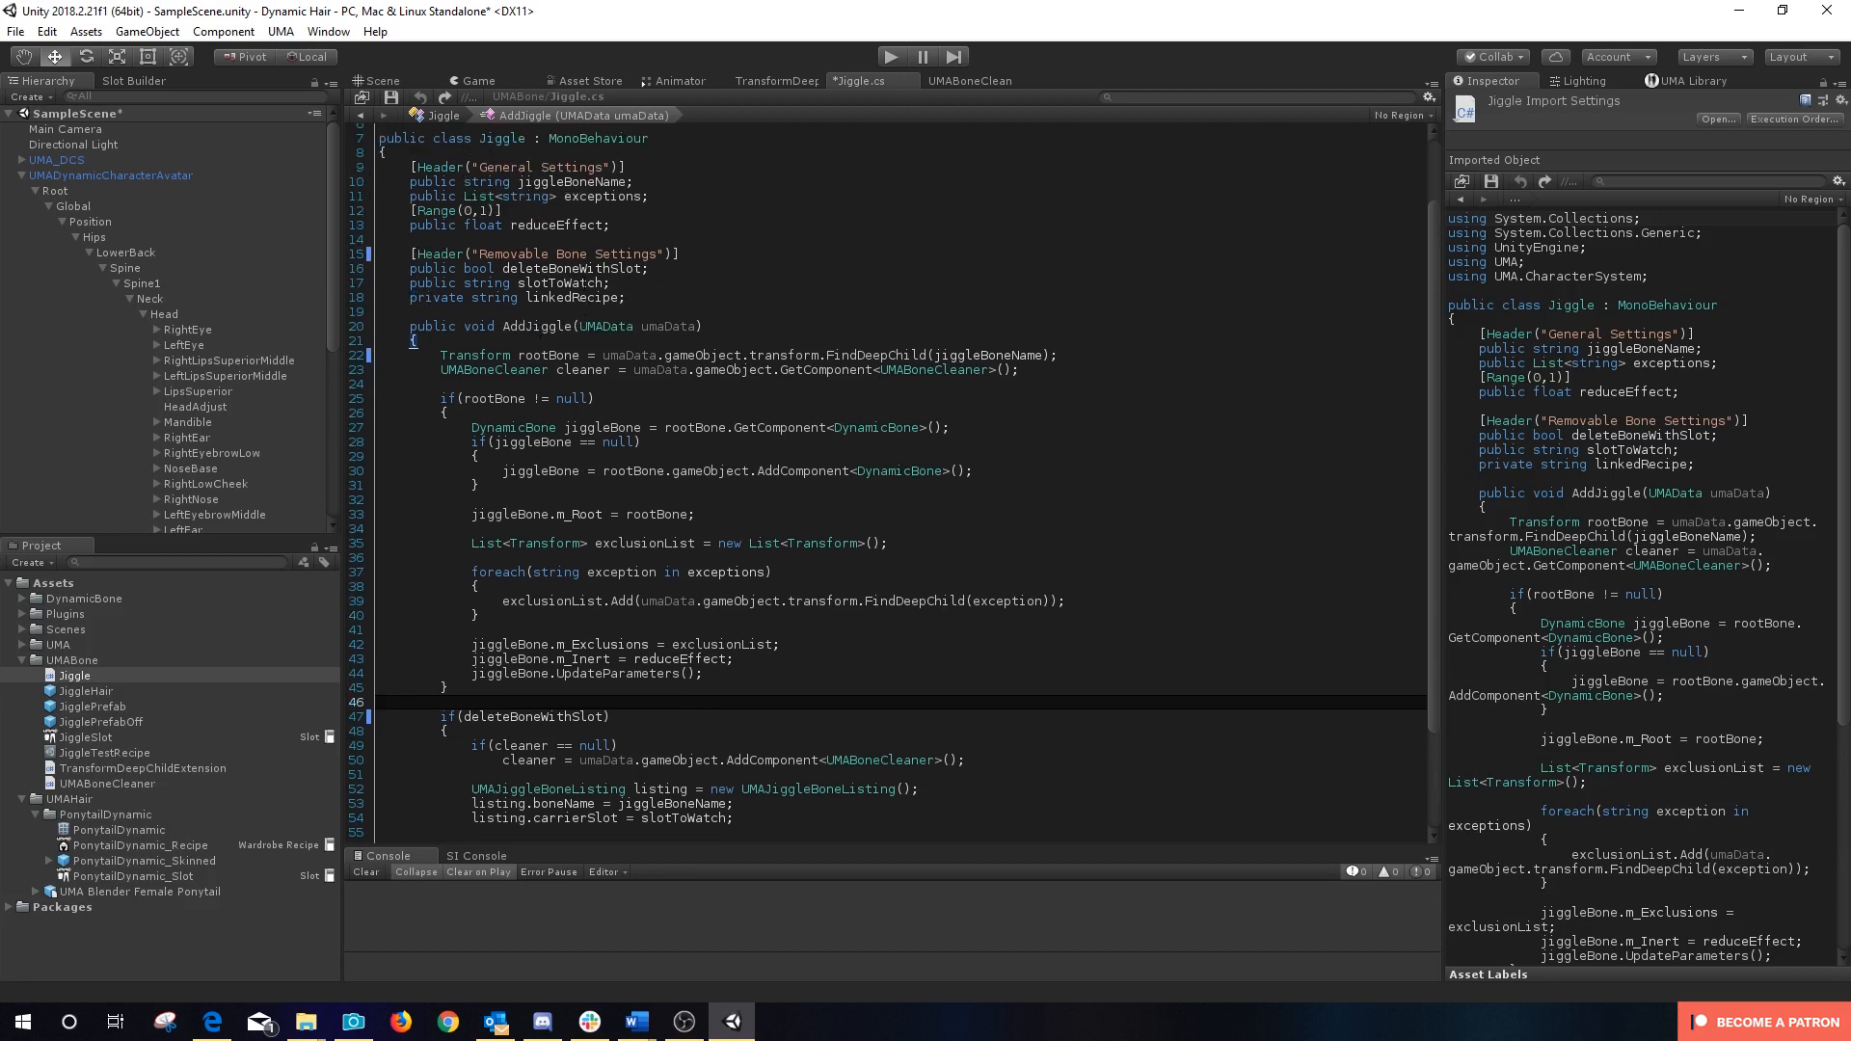
pyautogui.click(392, 98)
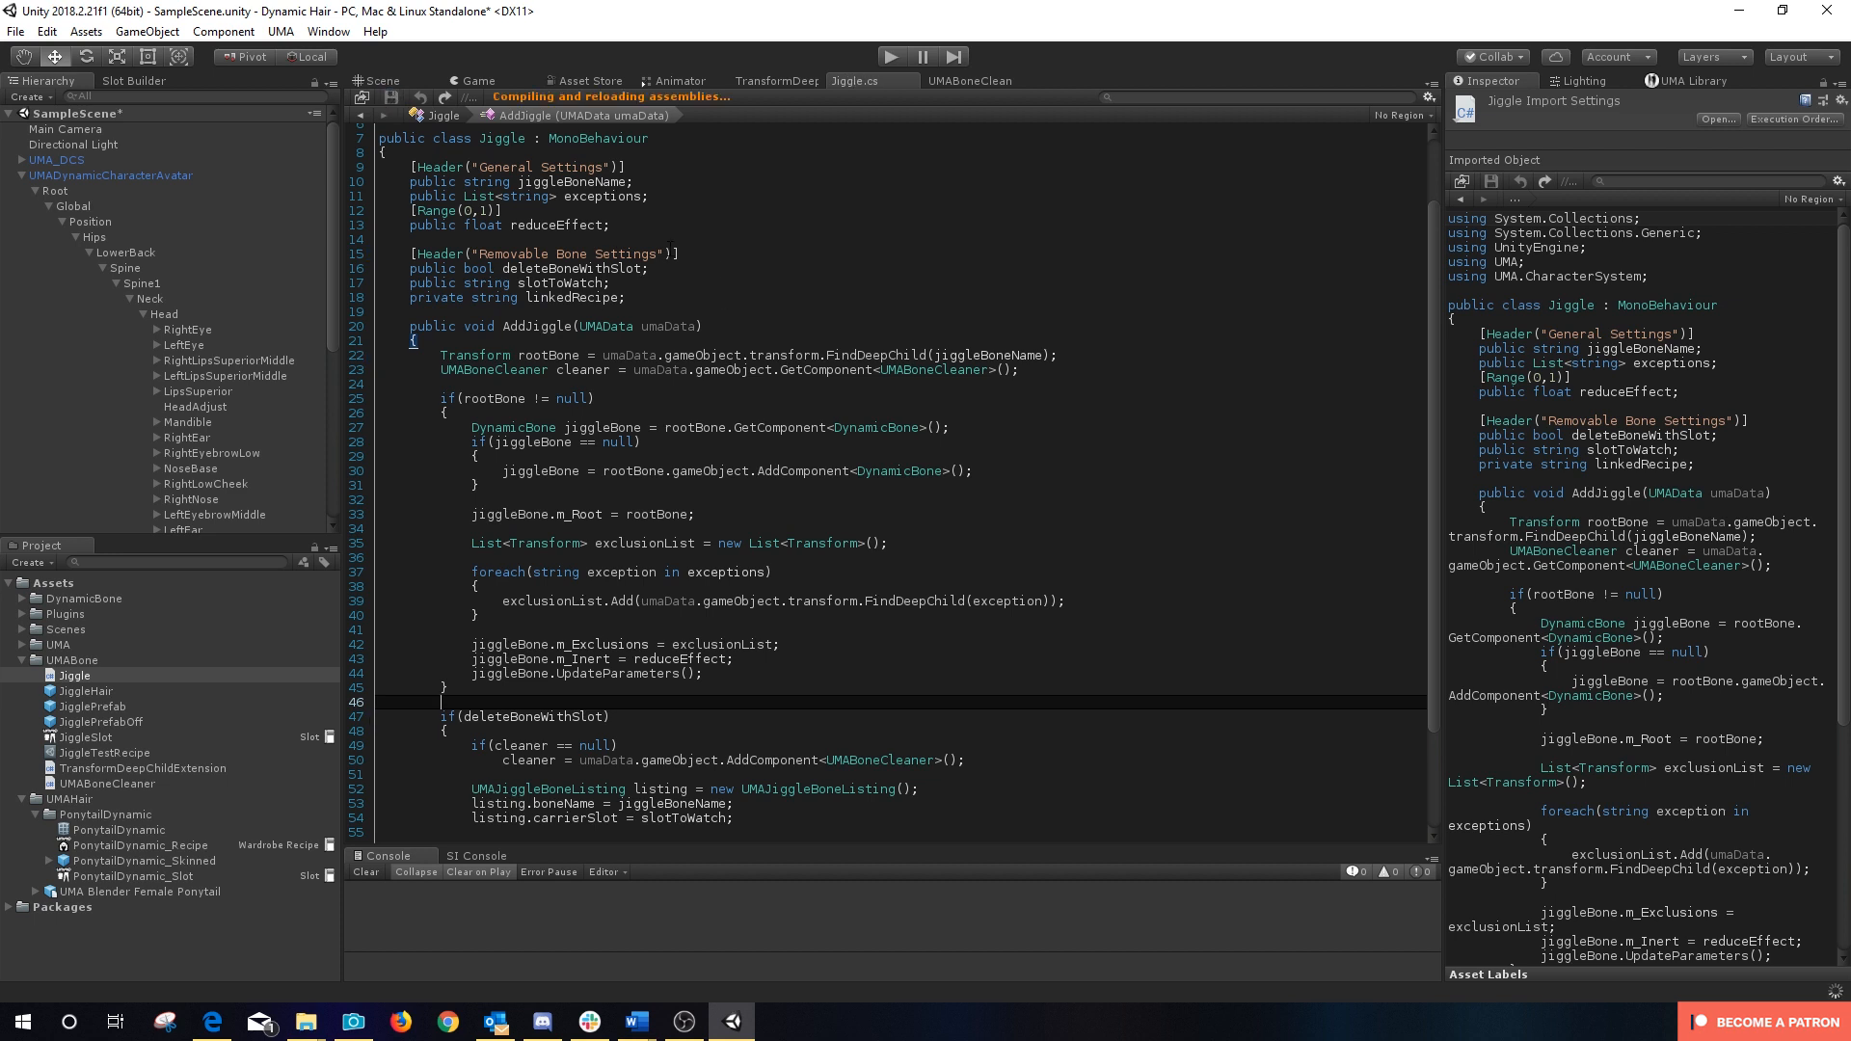
# Step: On the JiggleHair prefab, enable Delete Bone With Slot and set Slot To Watch to Hair
pyautogui.click(106, 692)
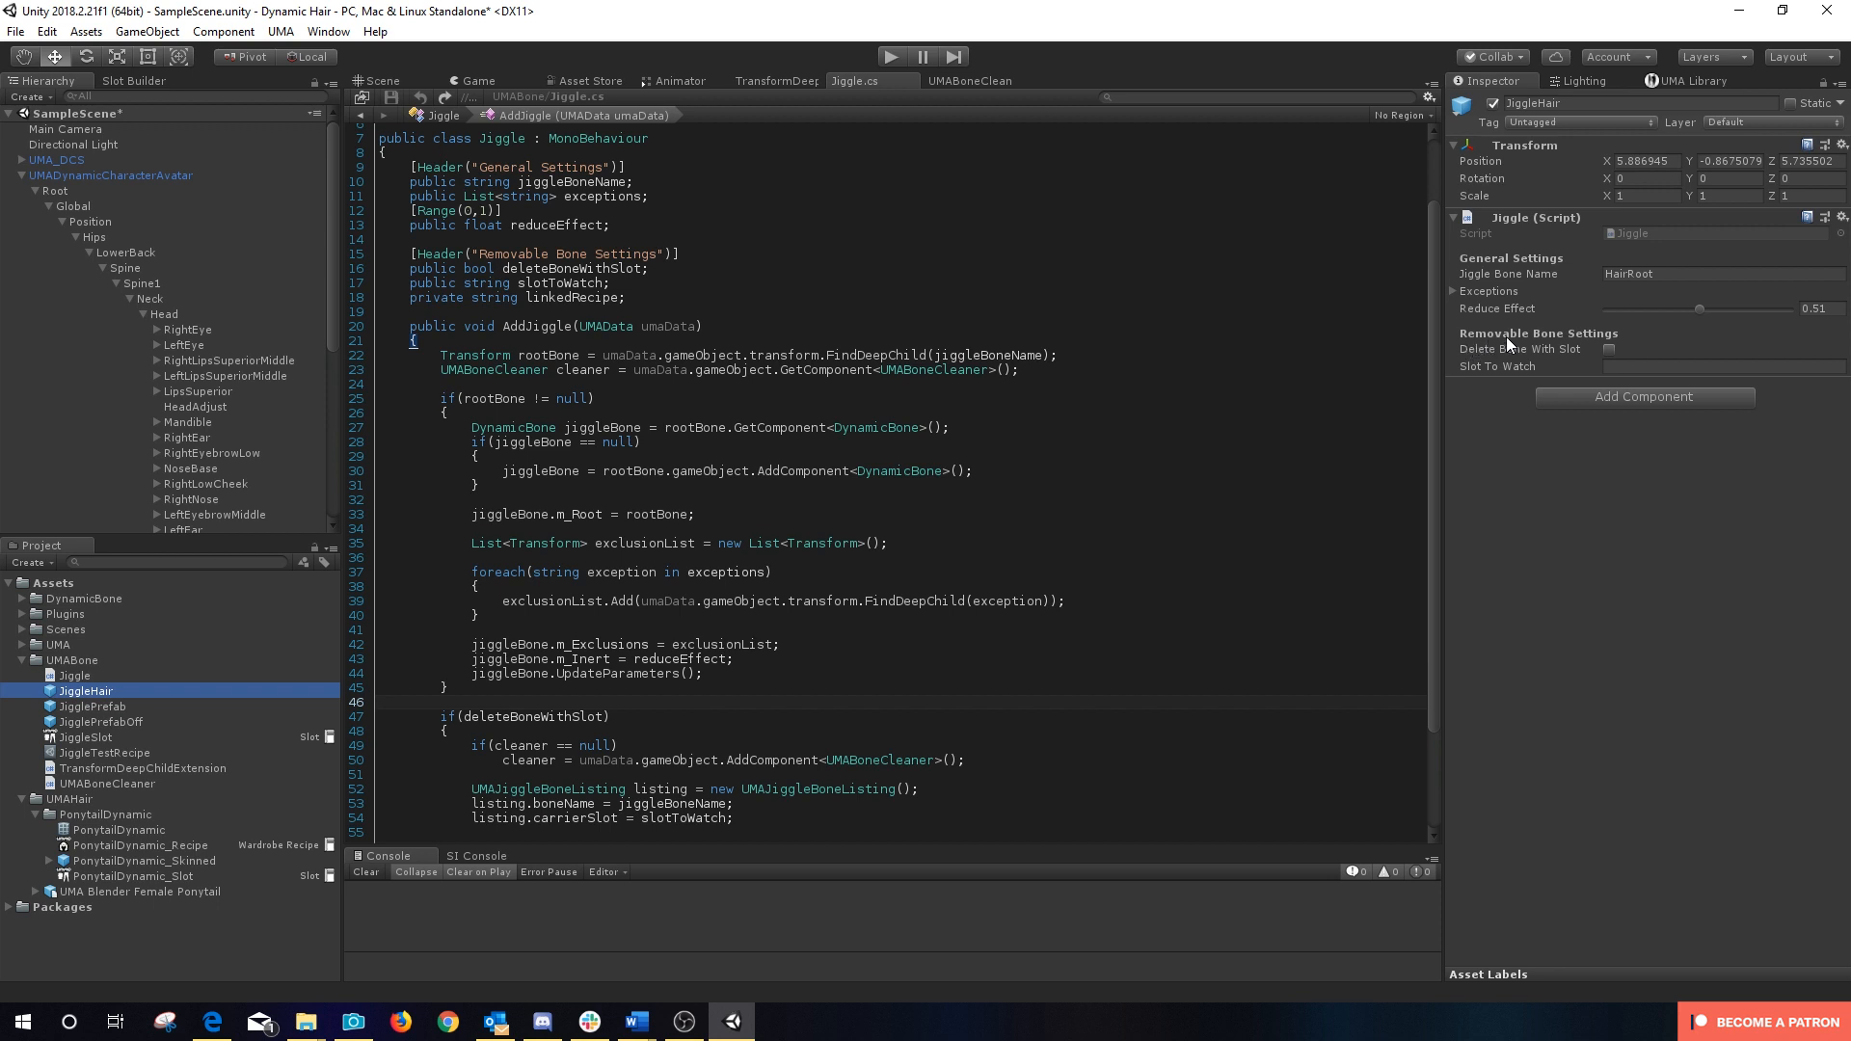
pyautogui.click(1609, 349)
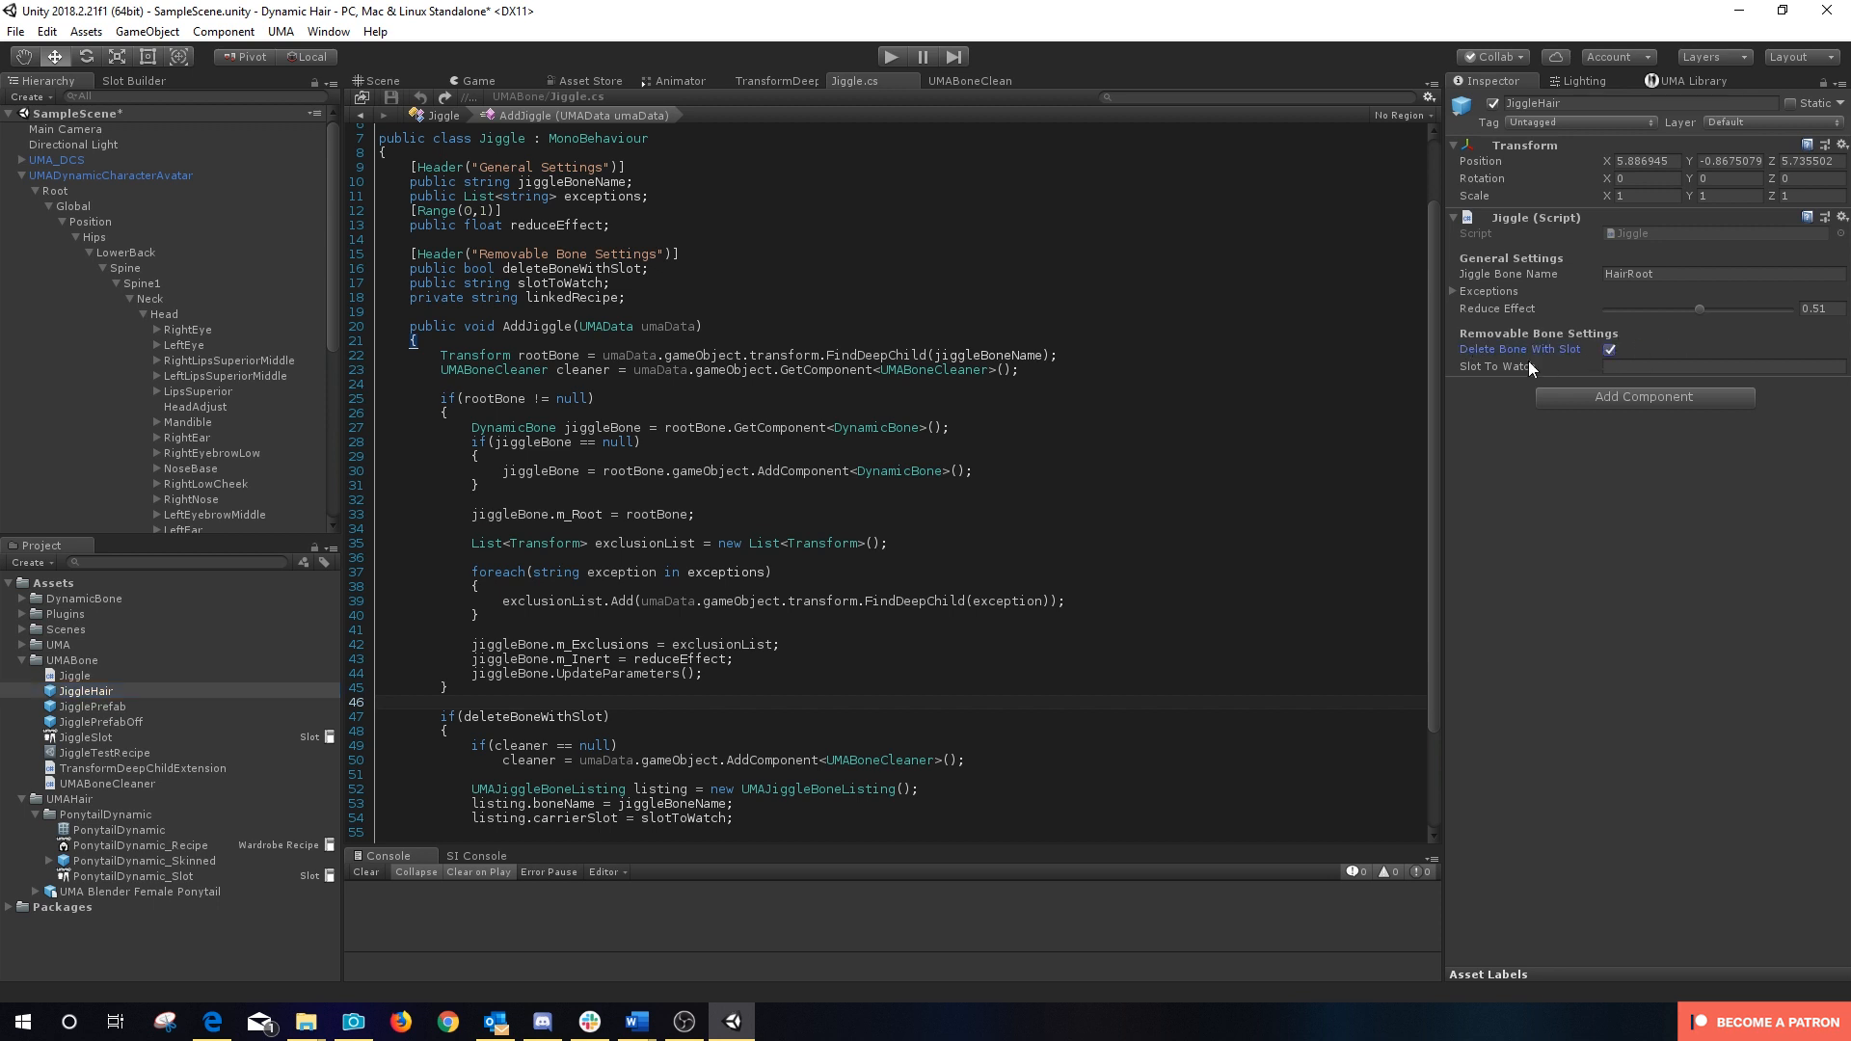
pyautogui.click(1612, 366)
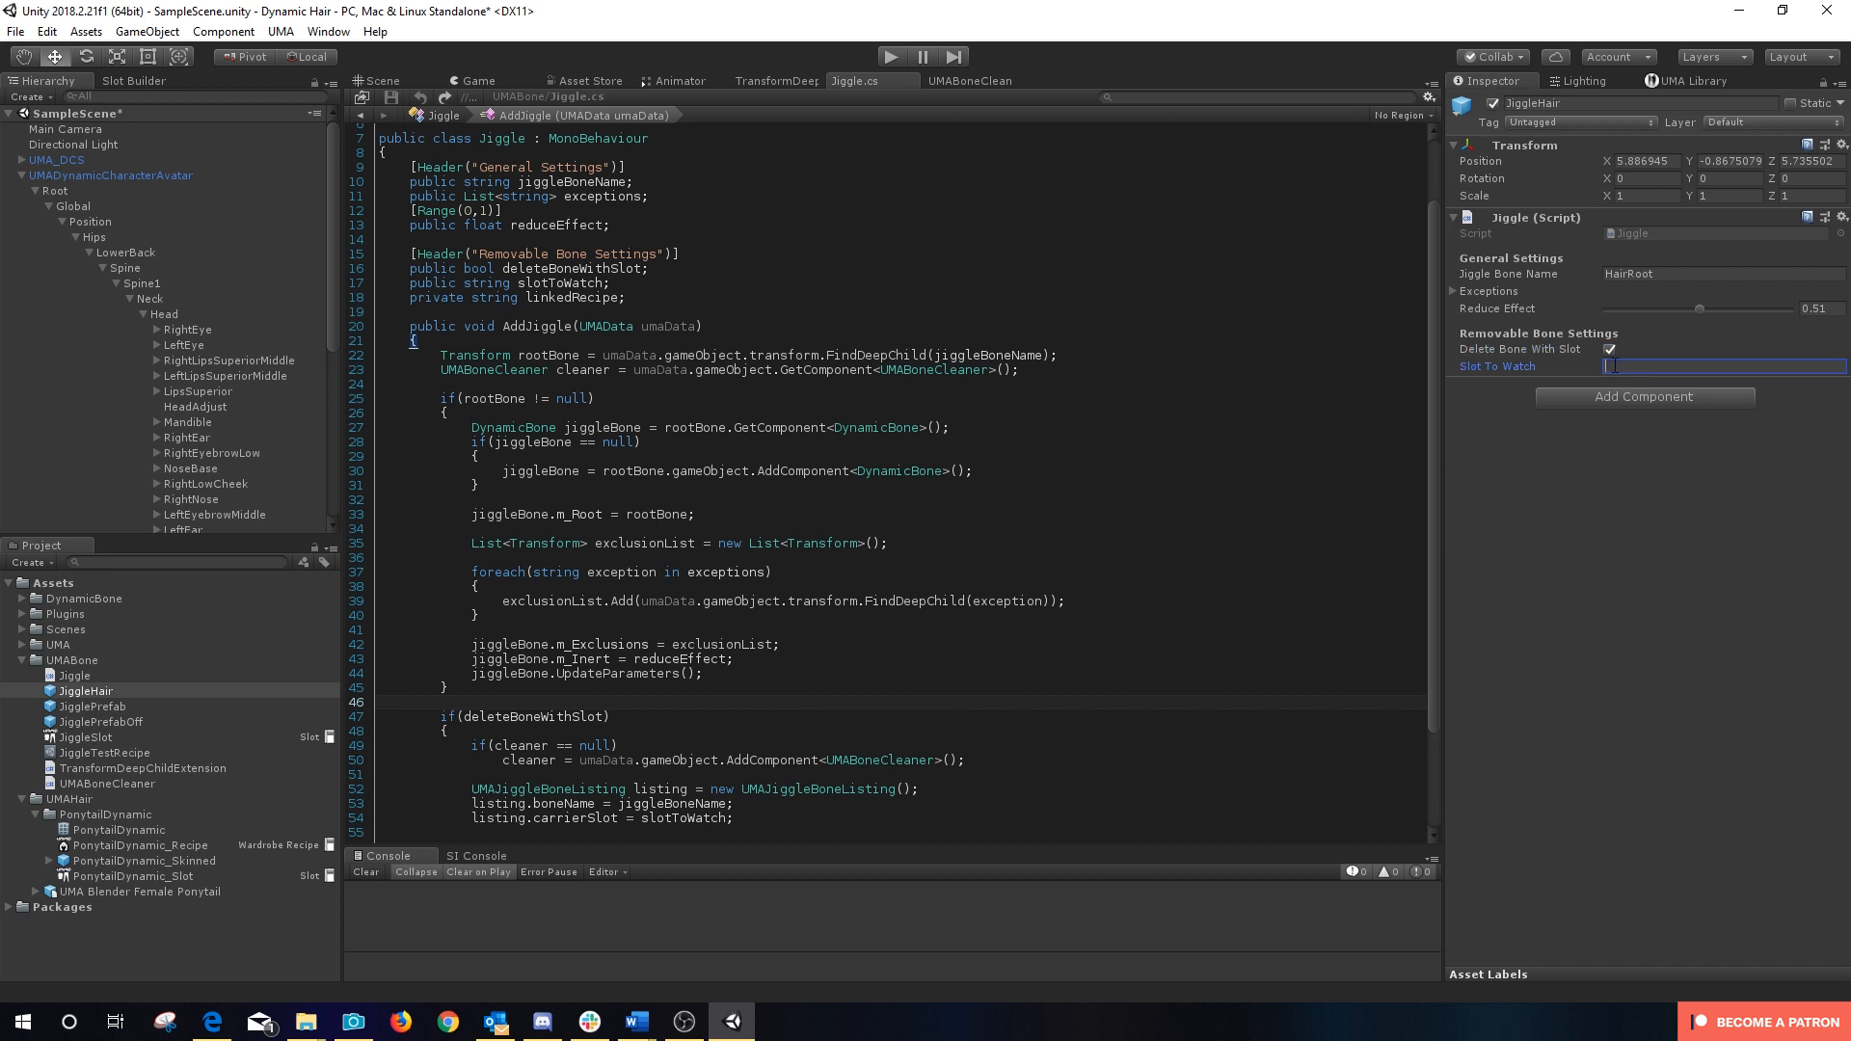
pyautogui.write('Hair')
pyautogui.click(1593, 466)
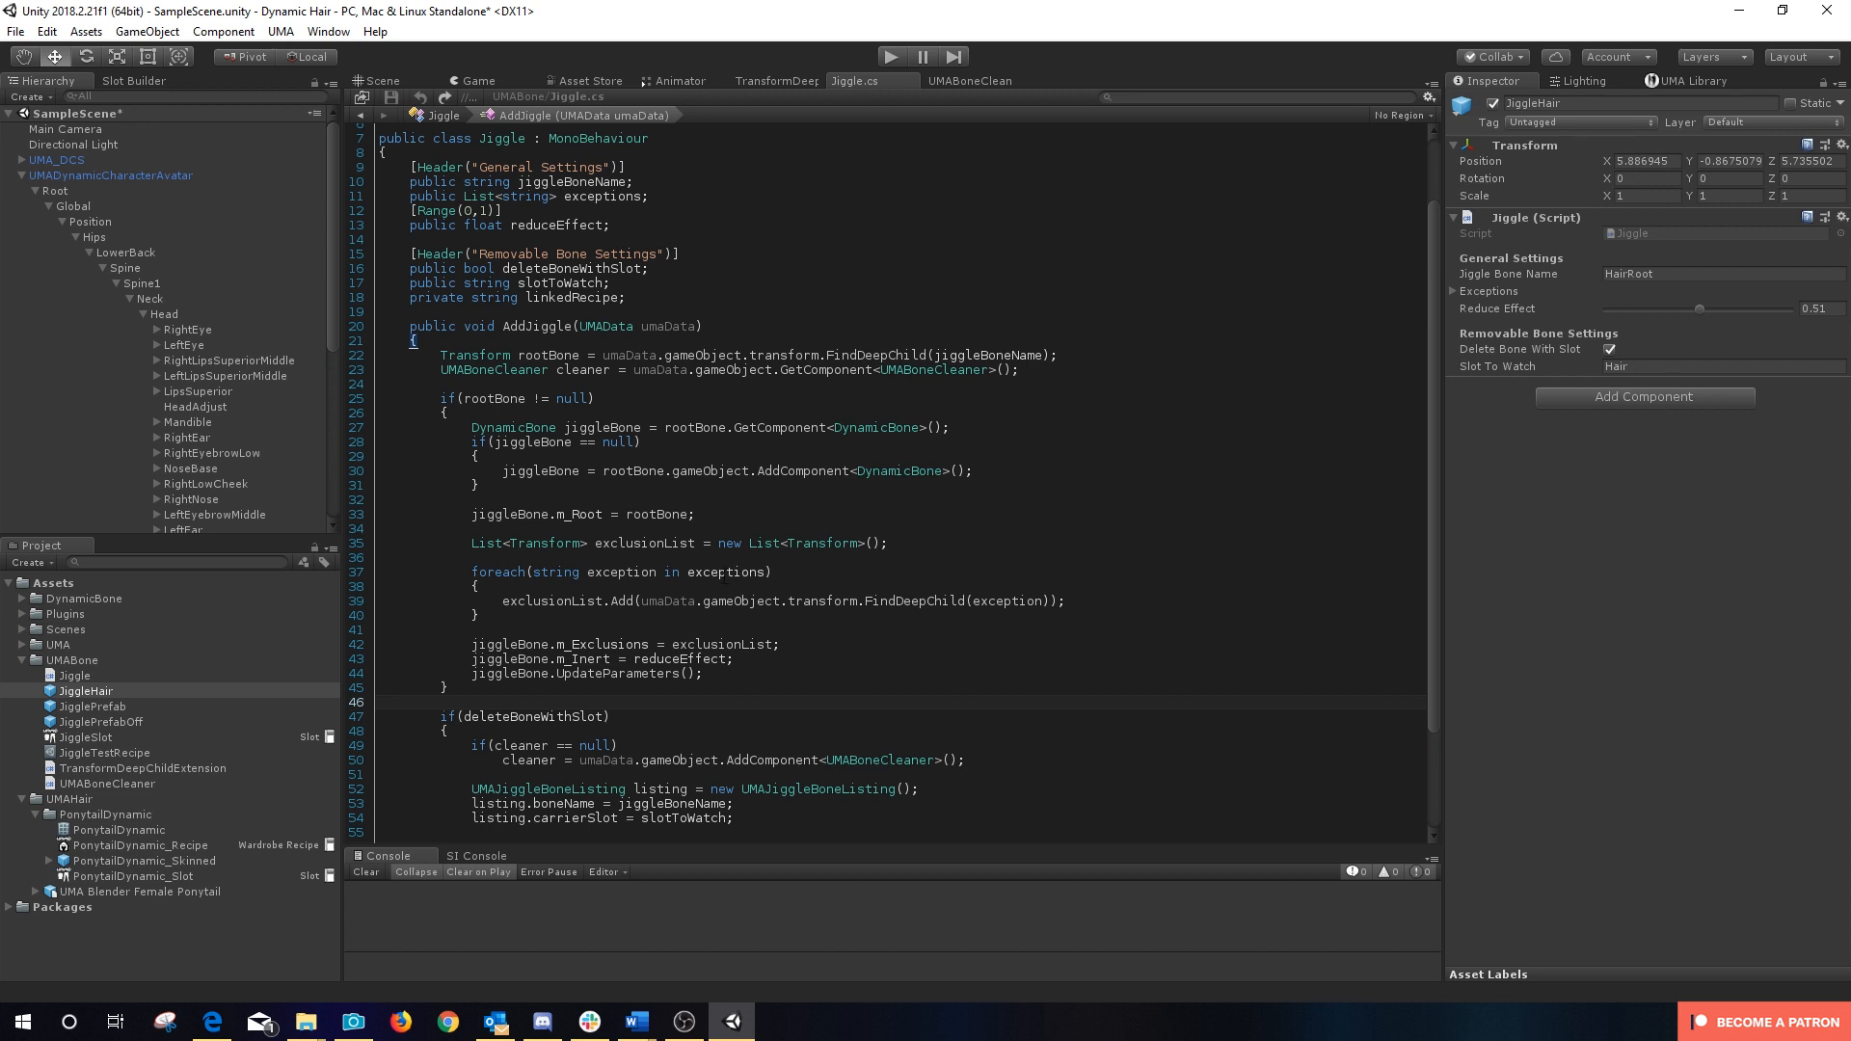
# Step: Test the bone cleanup in Play mode by removing PonytailDynamic_Recipe from the avatar's default wardrobe recipes and adding it back
pyautogui.scroll(-3, 723, 577)
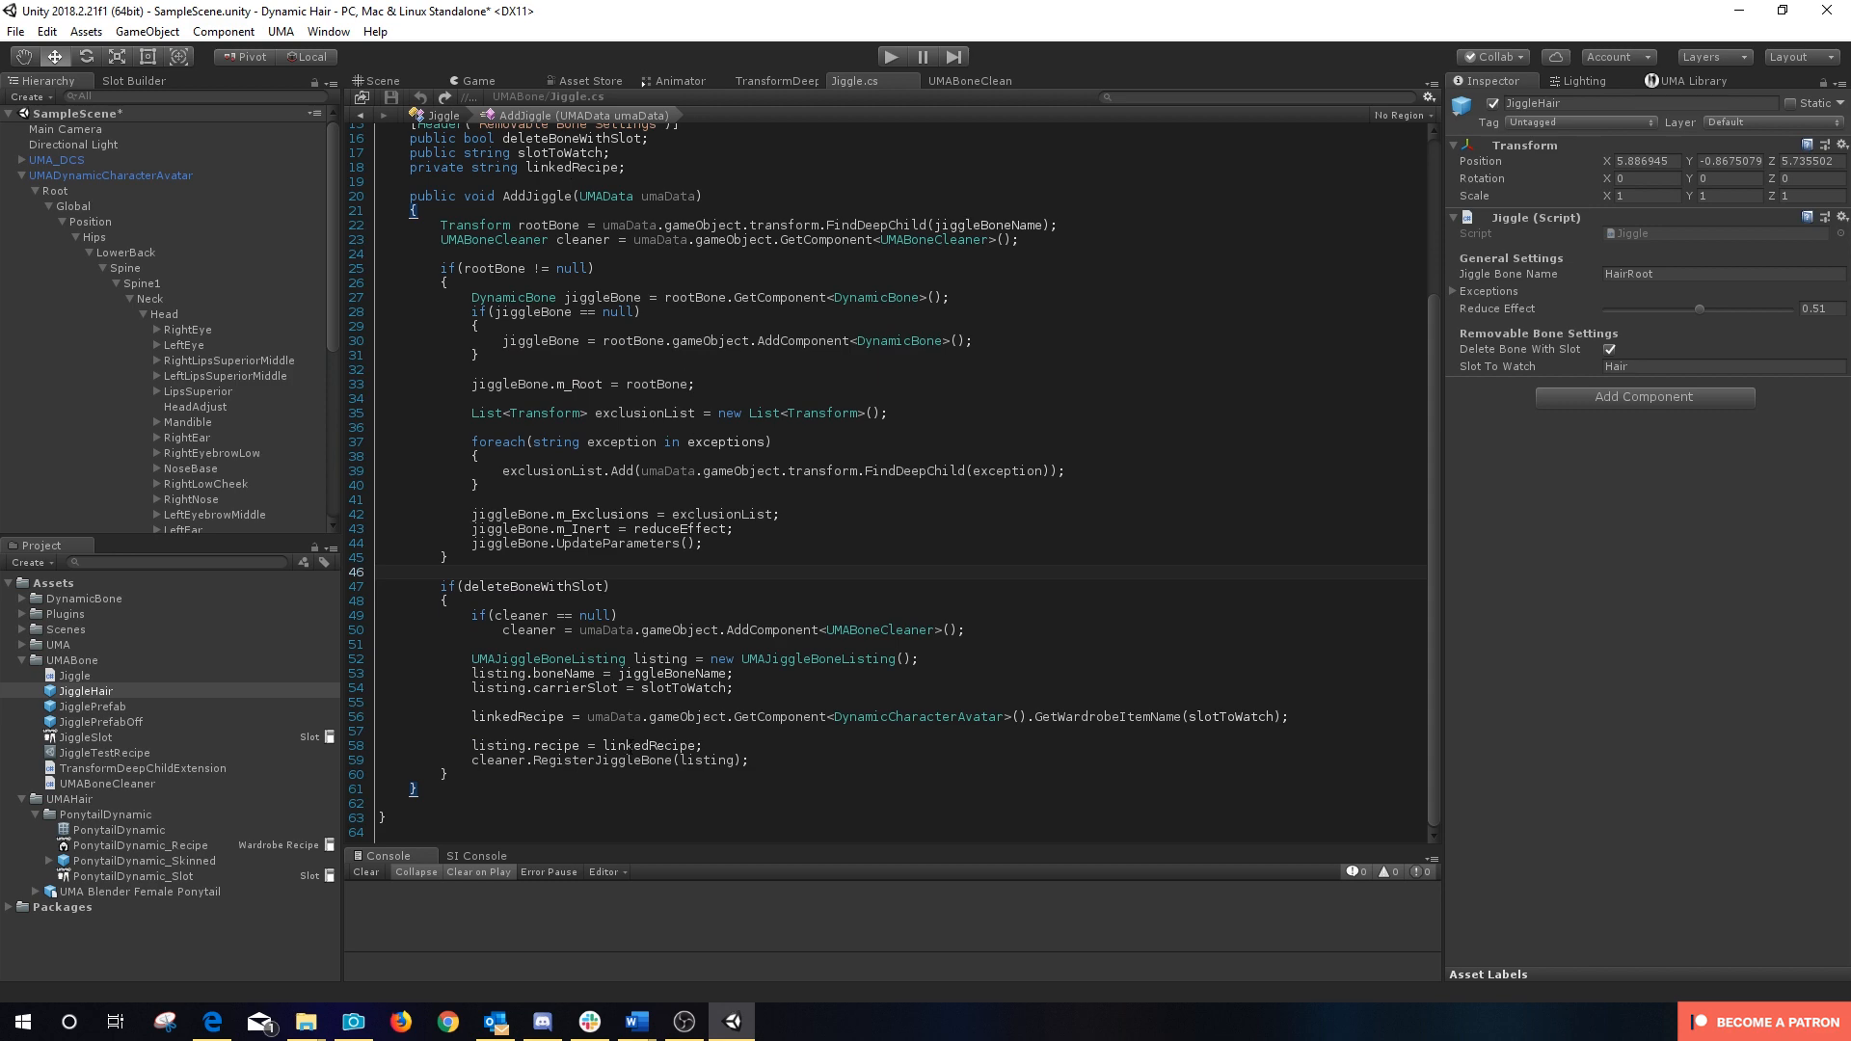
pyautogui.scroll(5, 838, 316)
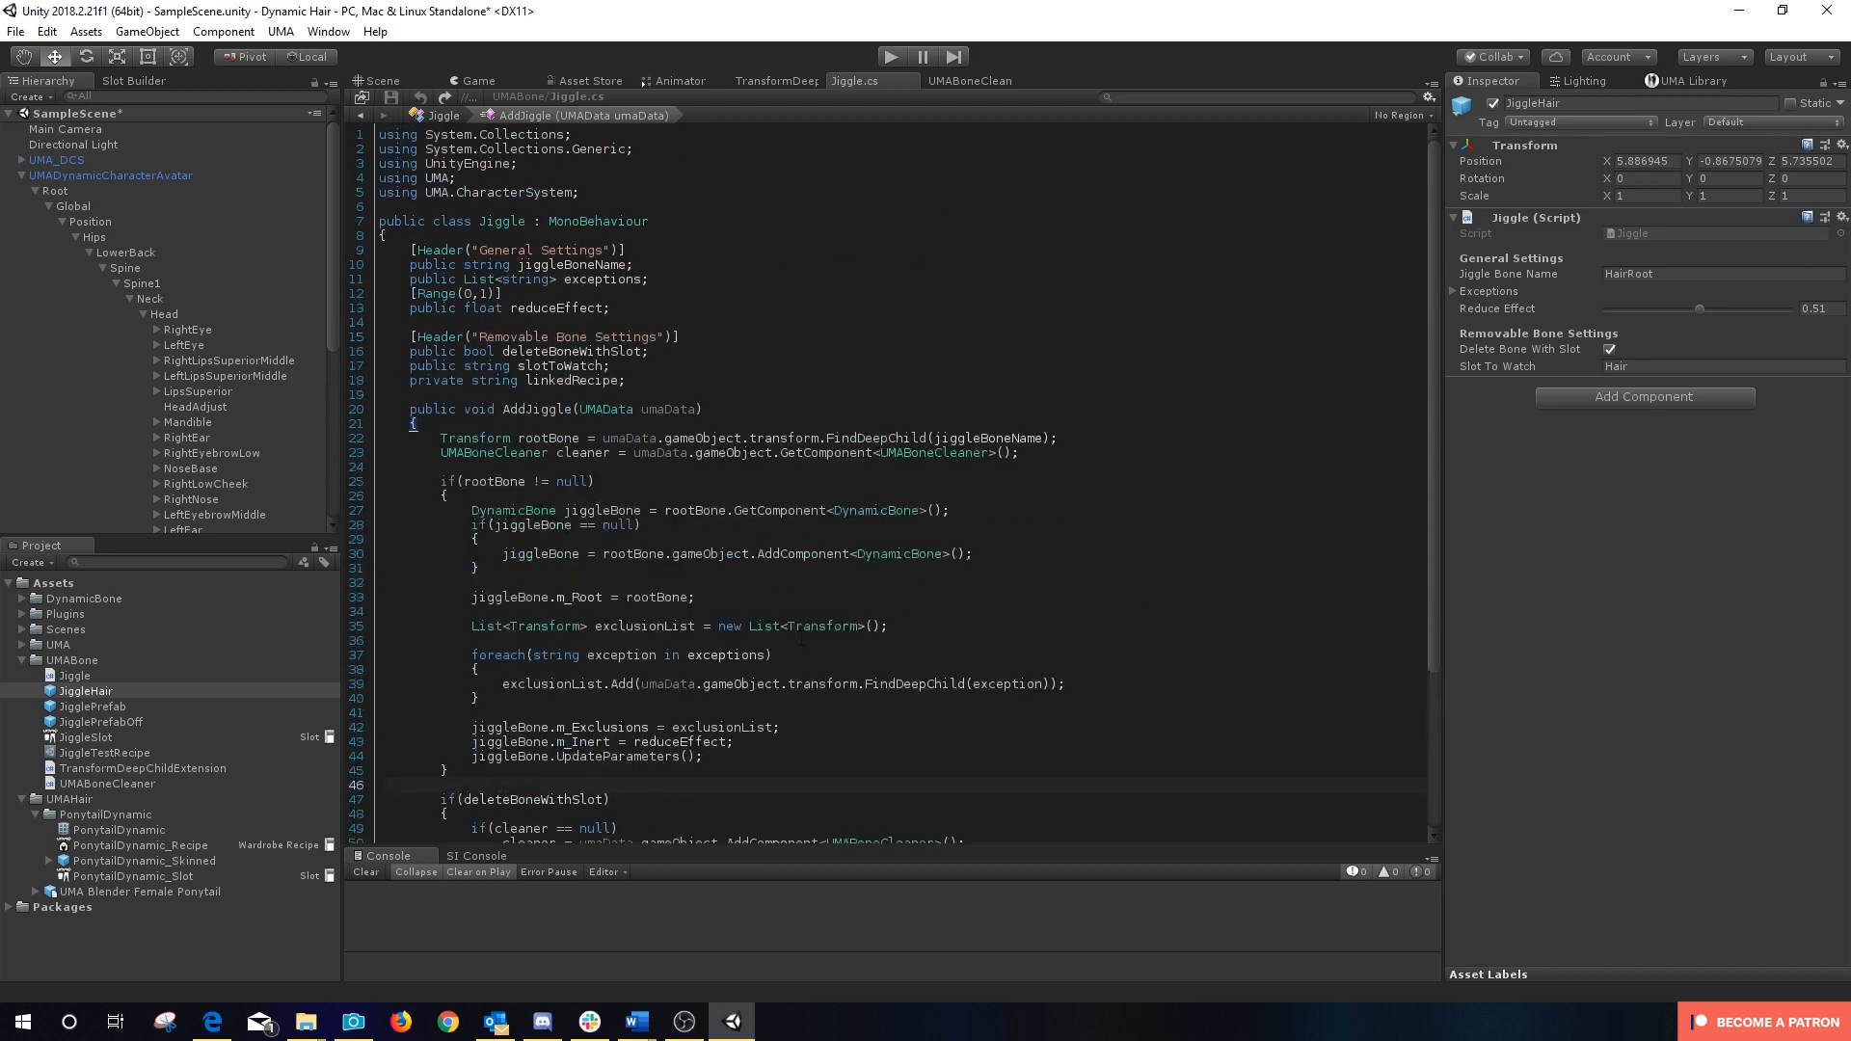
pyautogui.scroll(-3, 832, 481)
pyautogui.scroll(3, 832, 481)
pyautogui.click(891, 58)
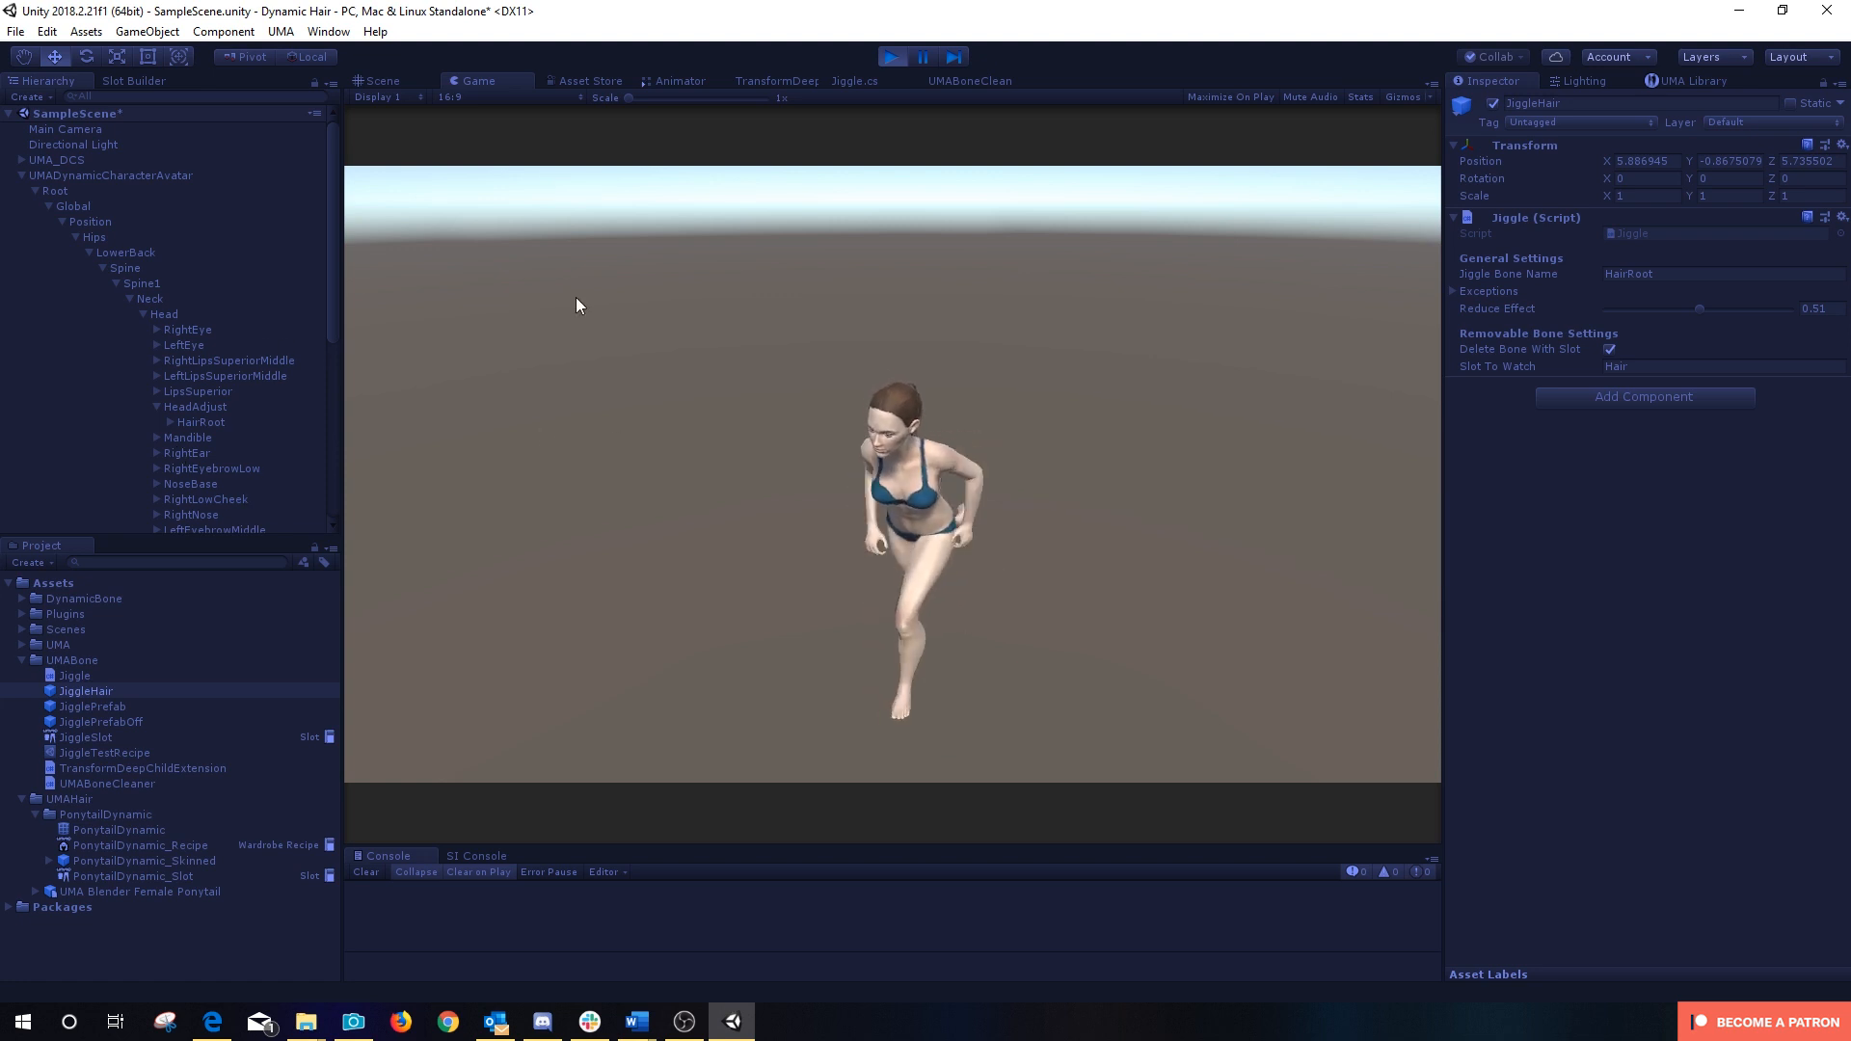
pyautogui.click(58, 176)
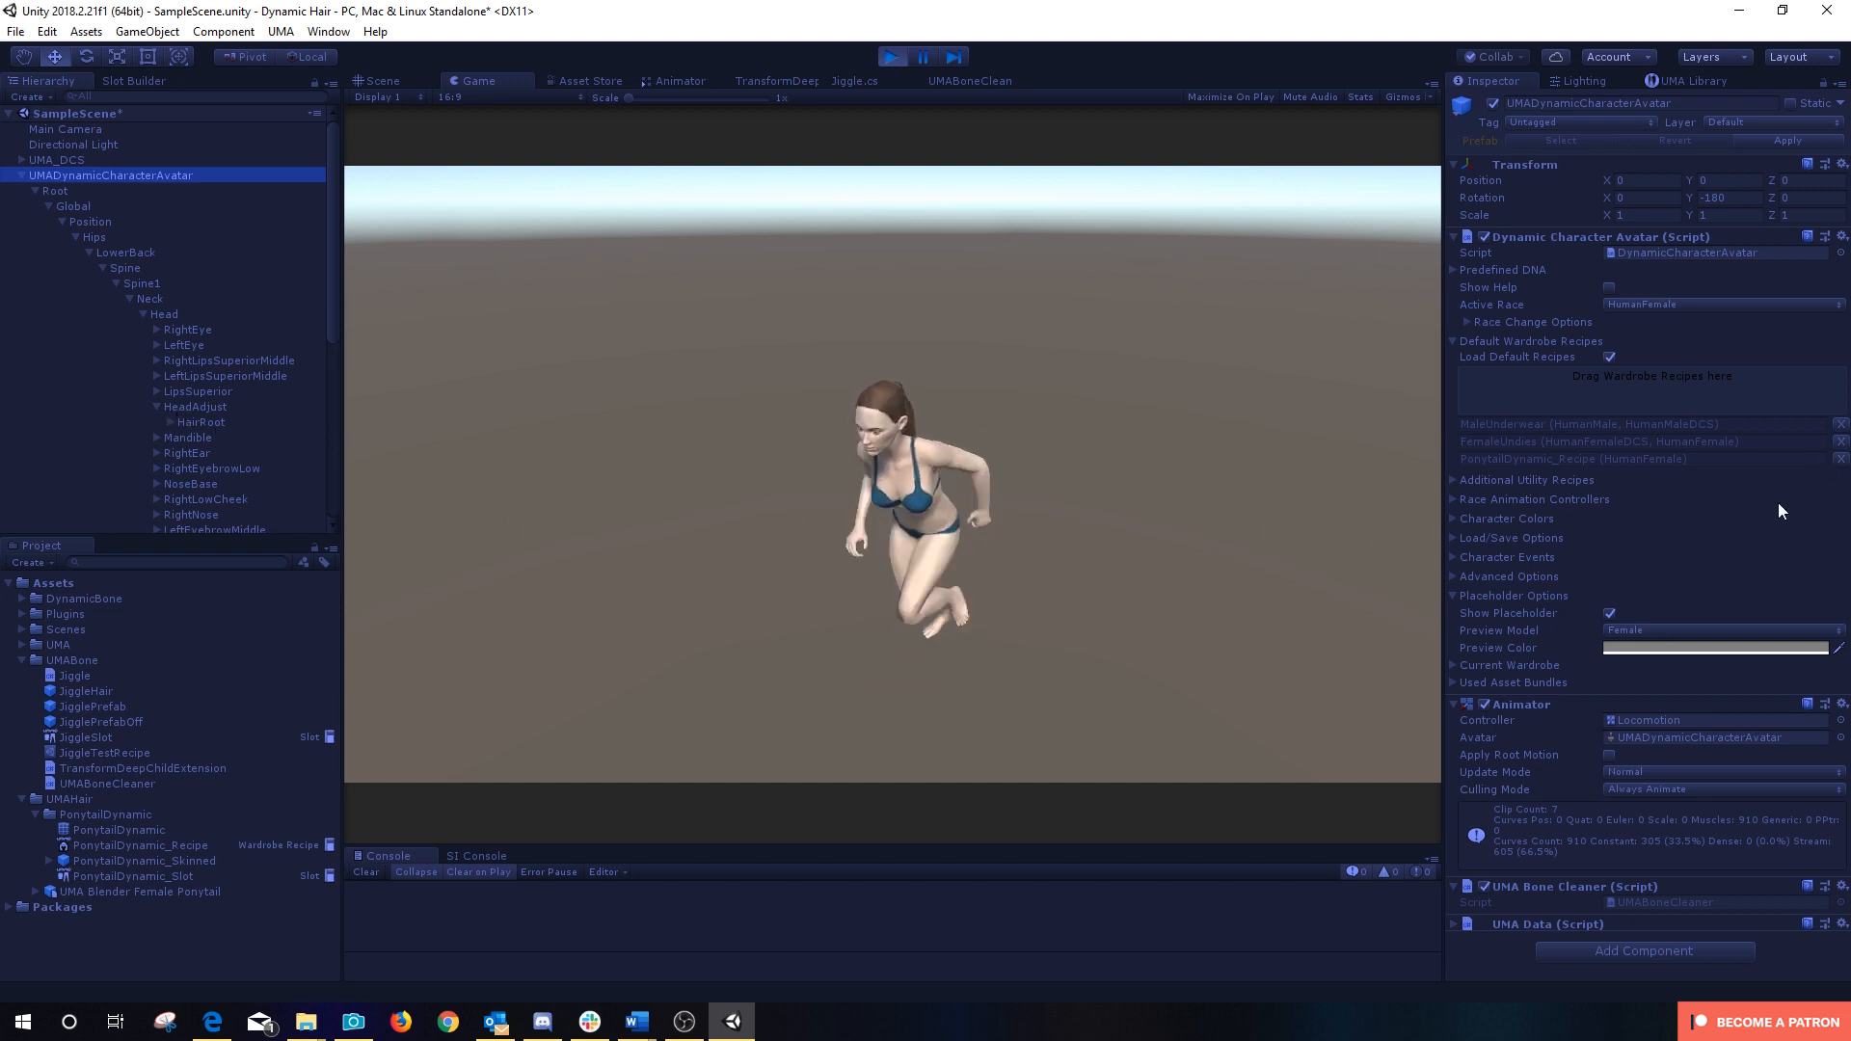
pyautogui.click(1841, 460)
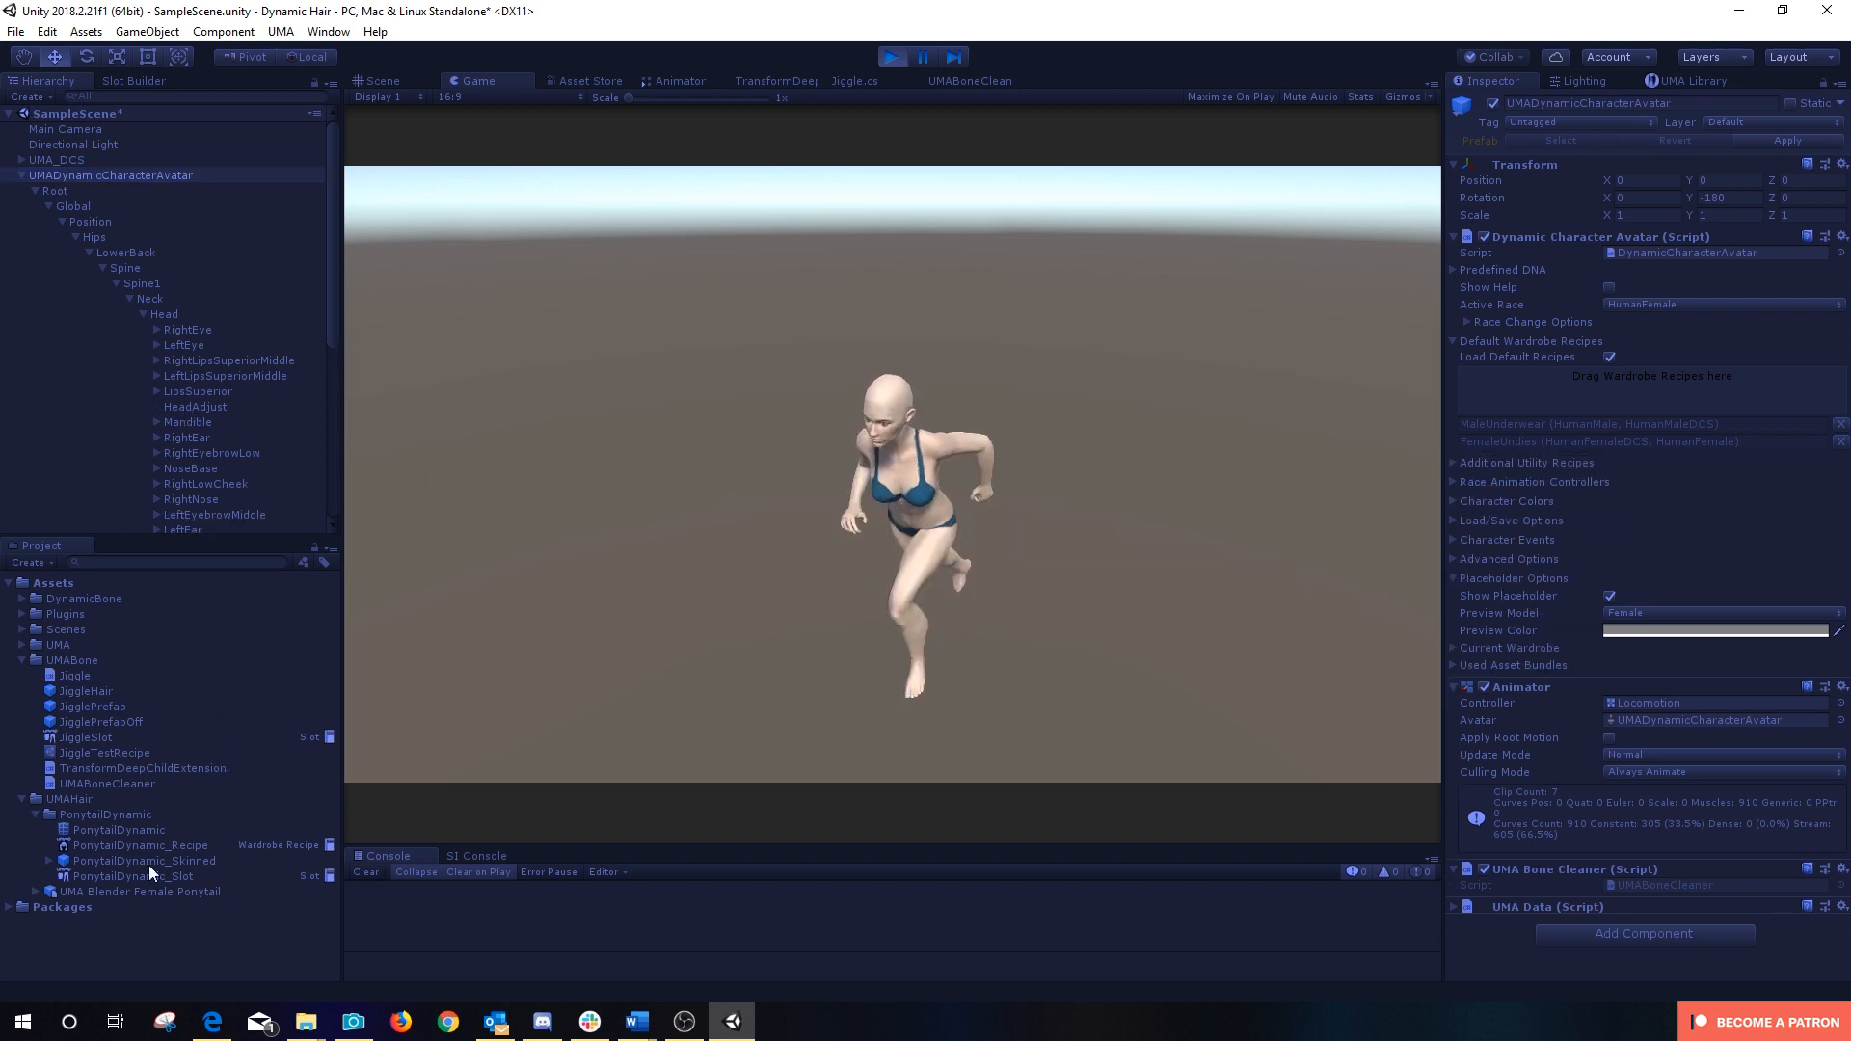
pyautogui.moveTo(114, 845); pyautogui.dragTo(1616, 375)
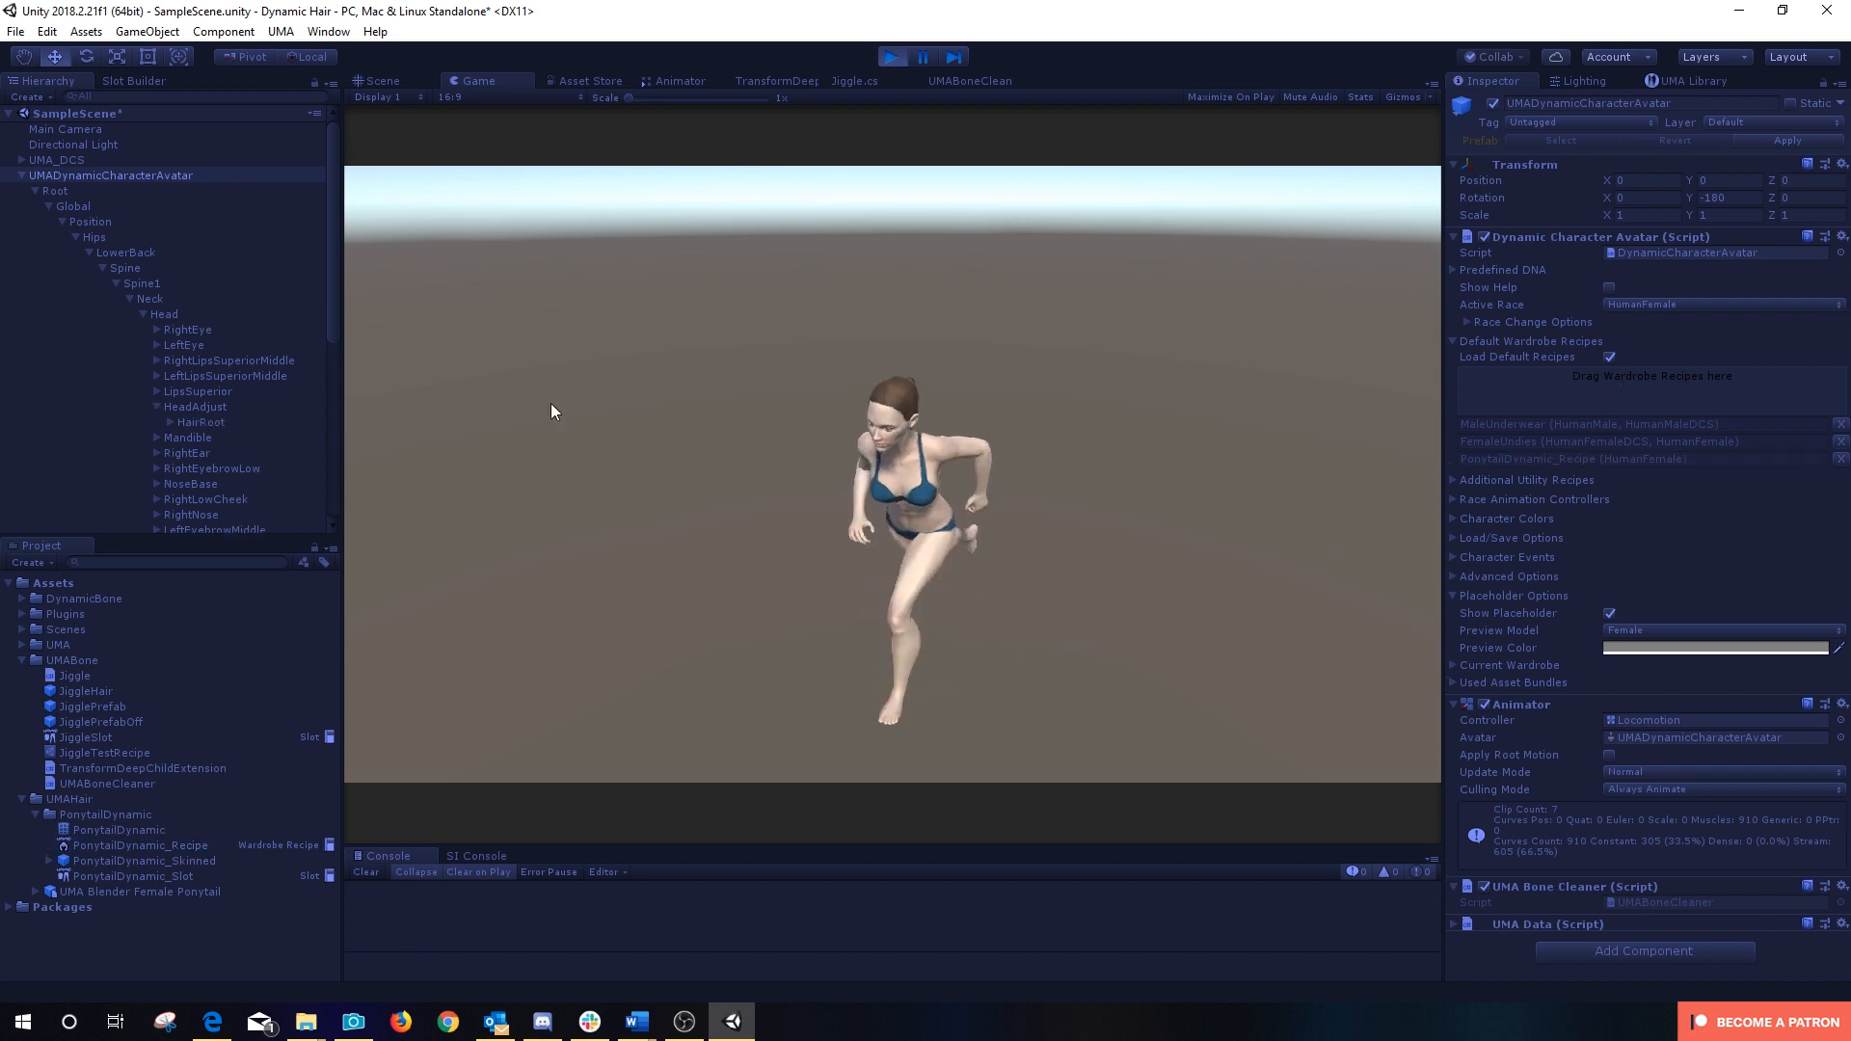